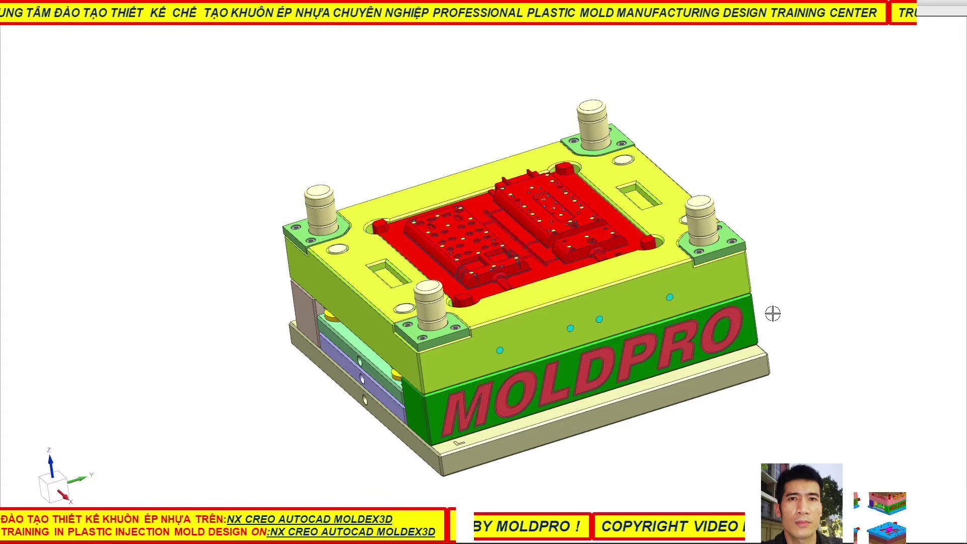
- Orbit and zoom around the mold to inspect it from the side, top and front
mouse_move(771, 297)
middle_mouse_down()
mouse_move(790, 289)
mouse_move(797, 270)
mouse_move(777, 326)
mouse_move(789, 285)
middle_mouse_up()
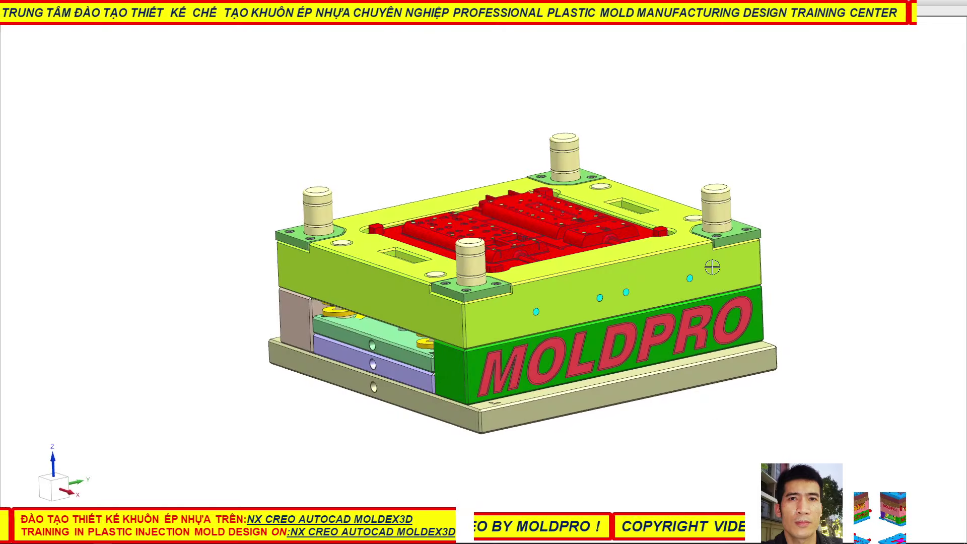
scroll(712, 267, "up", 3)
scroll(636, 255, "down", 2)
scroll(636, 255, "down", 2)
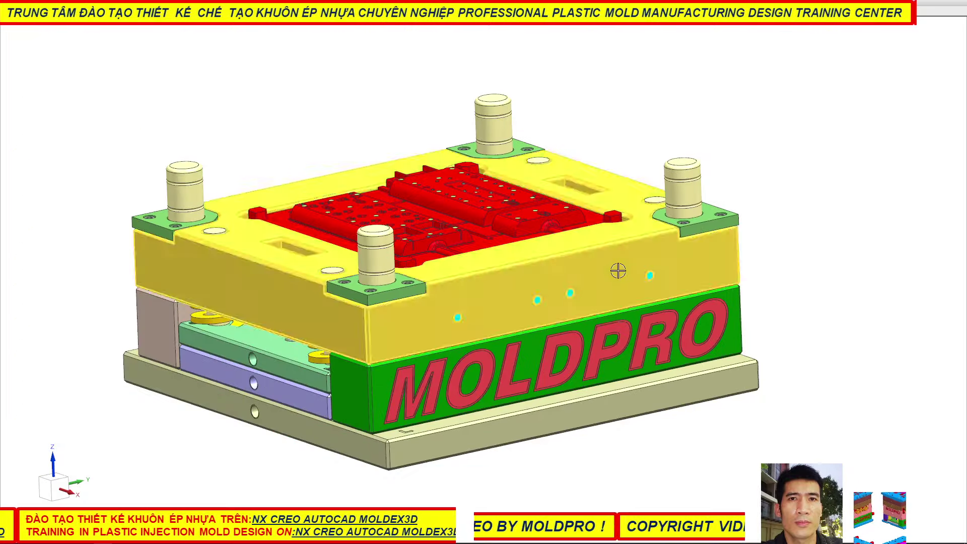
mouse_move(618, 271)
middle_mouse_down()
mouse_move(667, 210)
mouse_move(650, 157)
mouse_move(648, 209)
mouse_move(675, 283)
mouse_move(657, 294)
mouse_move(654, 252)
mouse_move(643, 260)
mouse_move(621, 292)
mouse_move(632, 323)
middle_mouse_up()
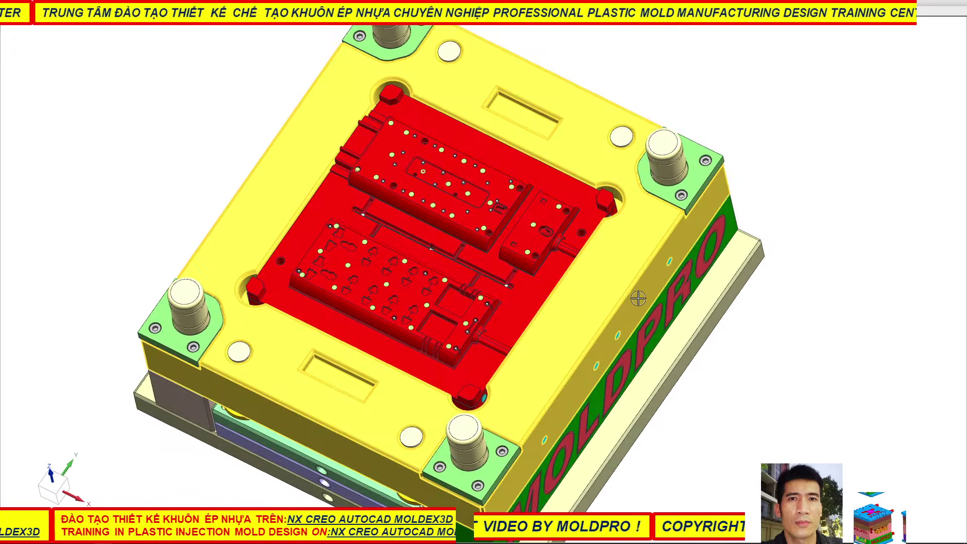
scroll(668, 192, "up", 3)
scroll(669, 196, "down", 1)
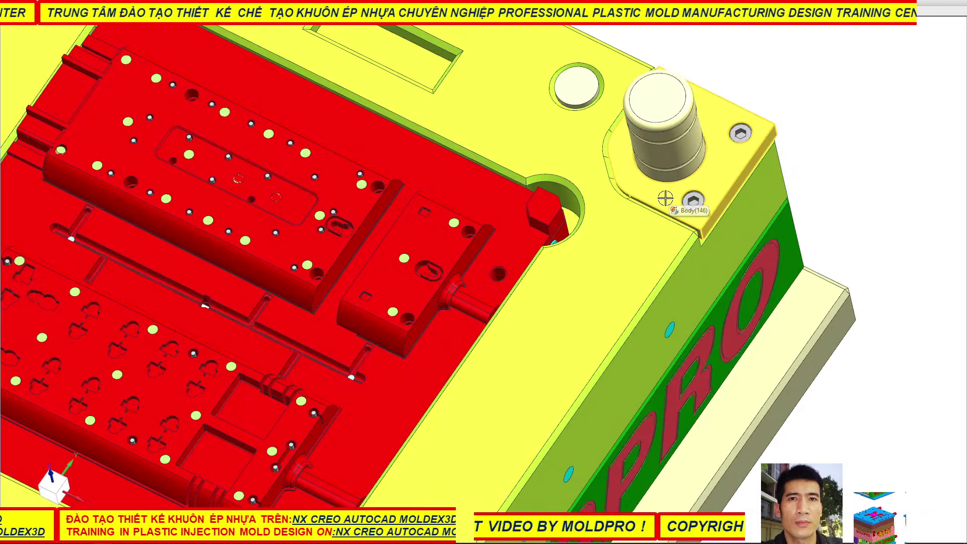
scroll(650, 217, "down", 3)
scroll(639, 237, "down", 1)
mouse_move(640, 237)
middle_mouse_down()
mouse_move(652, 210)
mouse_move(691, 217)
middle_mouse_up()
scroll(695, 218, "up", 5)
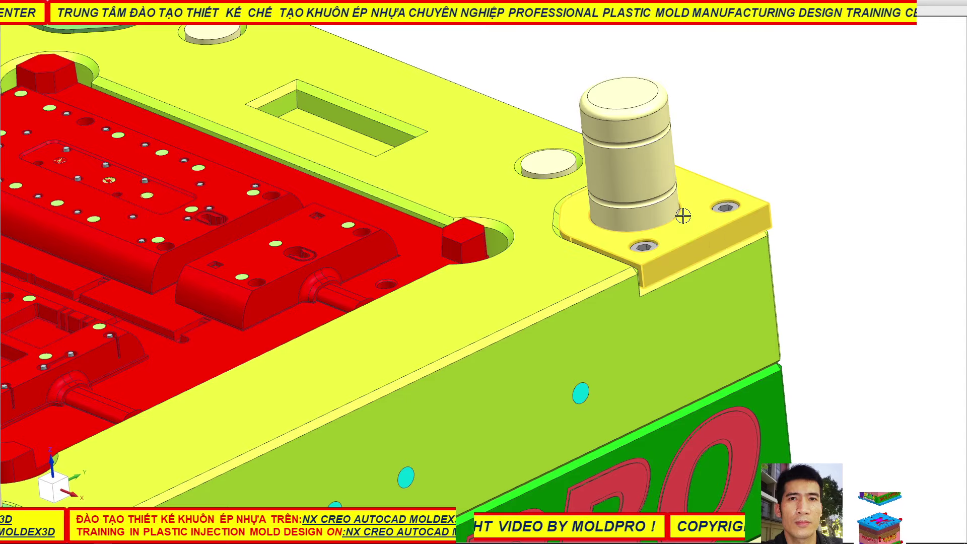
scroll(684, 216, "down", 4)
scroll(684, 215, "down", 2)
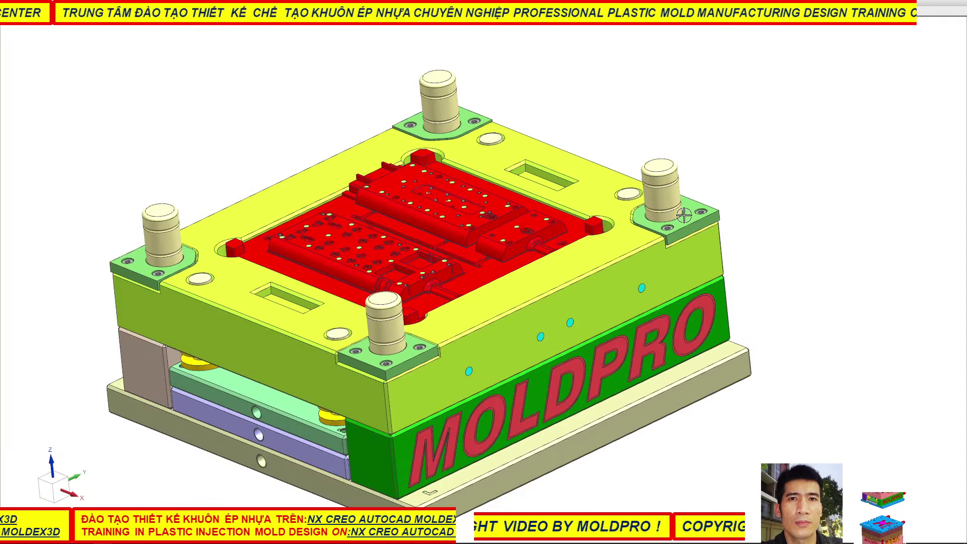
scroll(670, 219, "up", 3)
scroll(670, 223, "up", 2)
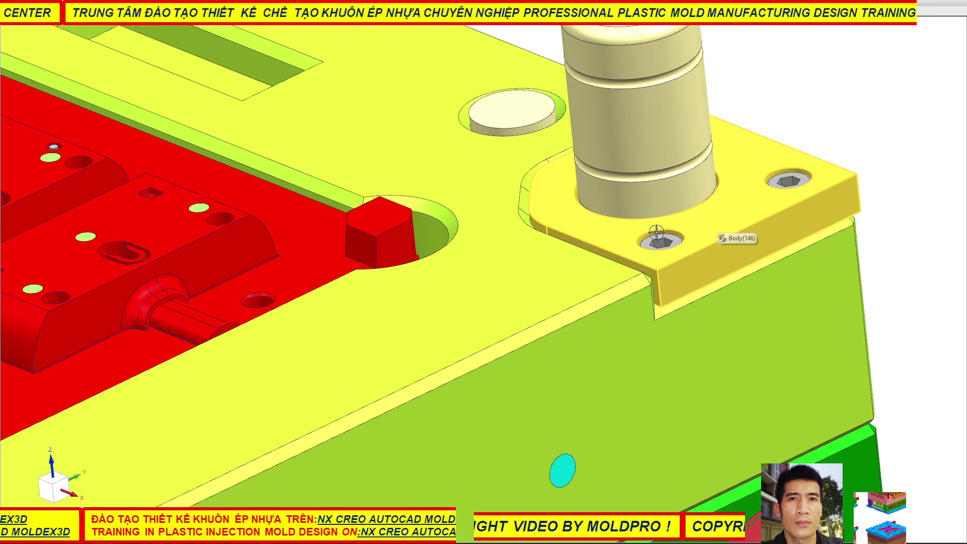
scroll(615, 232, "down", 2)
scroll(615, 232, "down", 2)
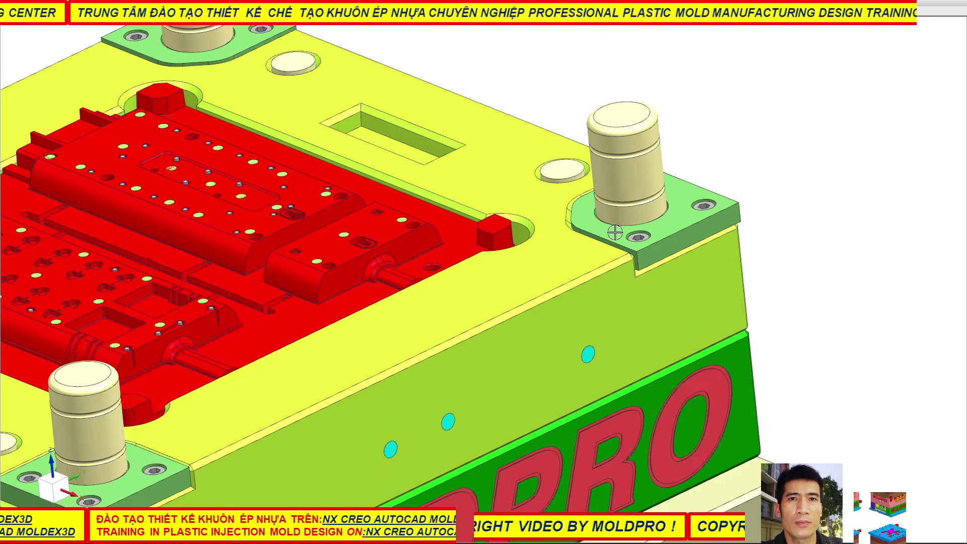
scroll(614, 232, "down", 1)
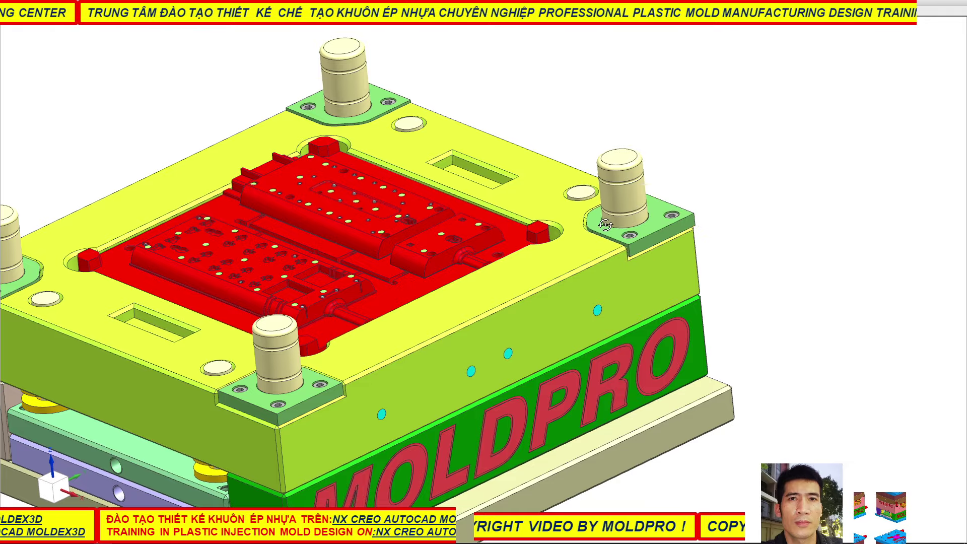
mouse_move(600, 227)
middle_mouse_down()
mouse_move(600, 211)
mouse_move(486, 241)
middle_mouse_up()
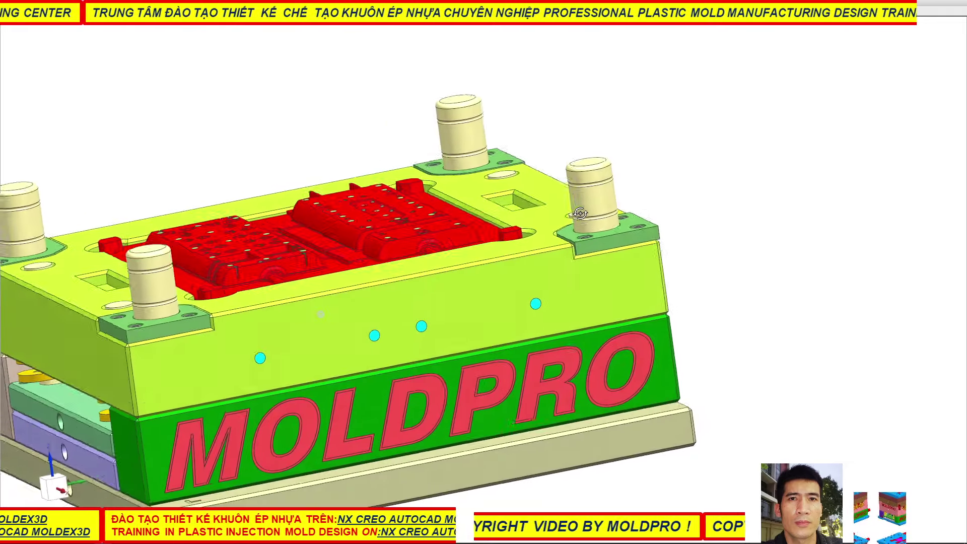
scroll(487, 241, "up", 2)
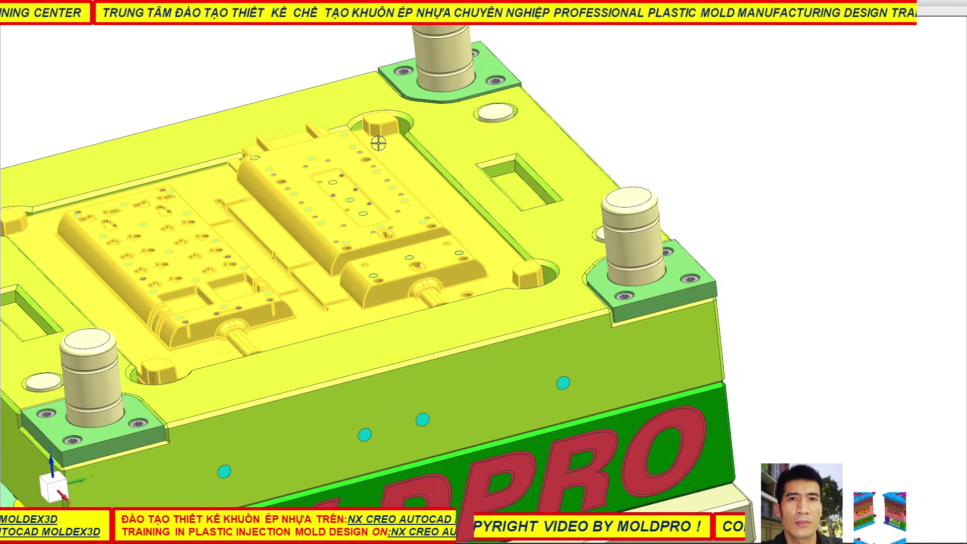
- Switch the selection filter to a different object type from the right-click menu
right_click(739, 189)
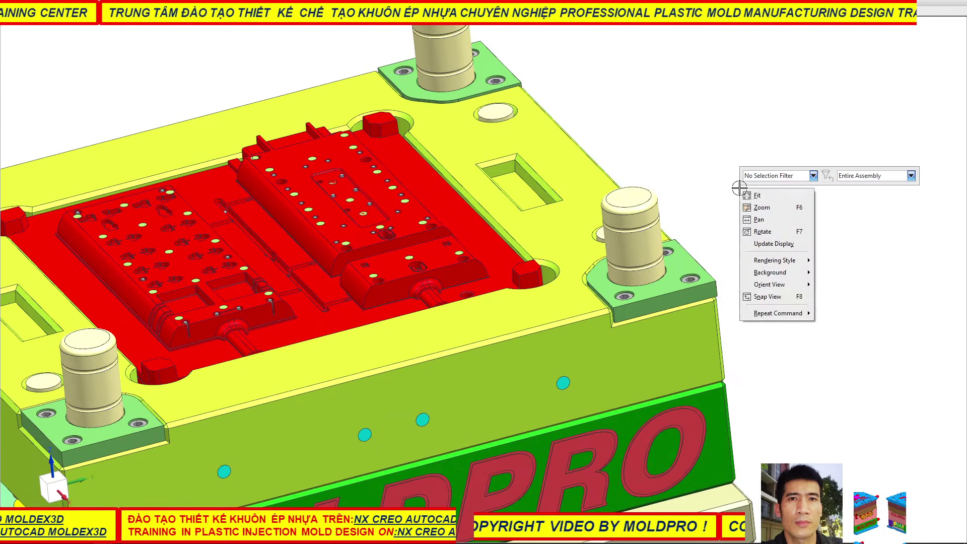
left_click(770, 179)
left_click(754, 230)
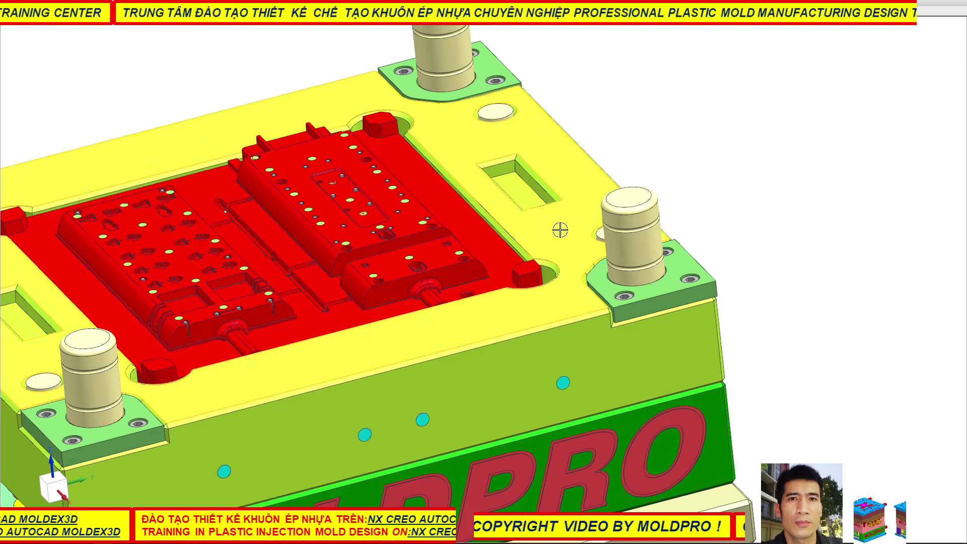
scroll(560, 230, "down", 3)
scroll(553, 253, "up", 2)
scroll(554, 254, "up", 2)
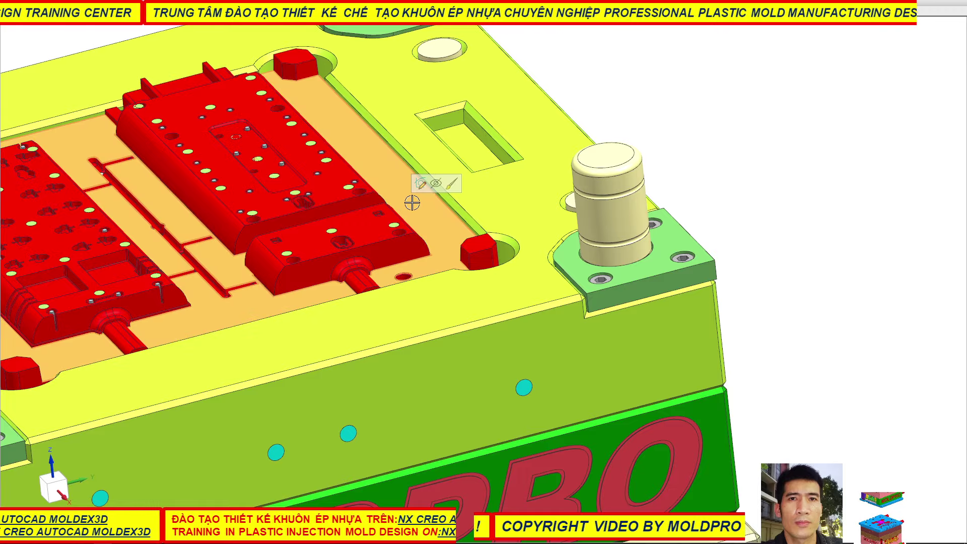
scroll(453, 235, "down", 1)
scroll(452, 234, "down", 2)
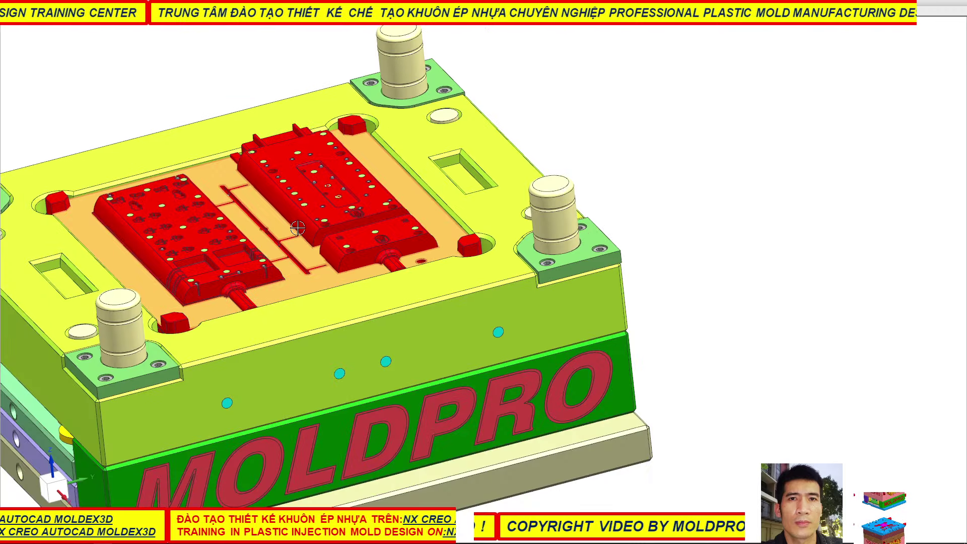
- Orbit toward a top-down view of the front-right guide pillar and its corner plate
mouse_move(298, 228)
middle_mouse_down()
mouse_move(288, 195)
mouse_move(263, 192)
mouse_move(282, 208)
middle_mouse_up()
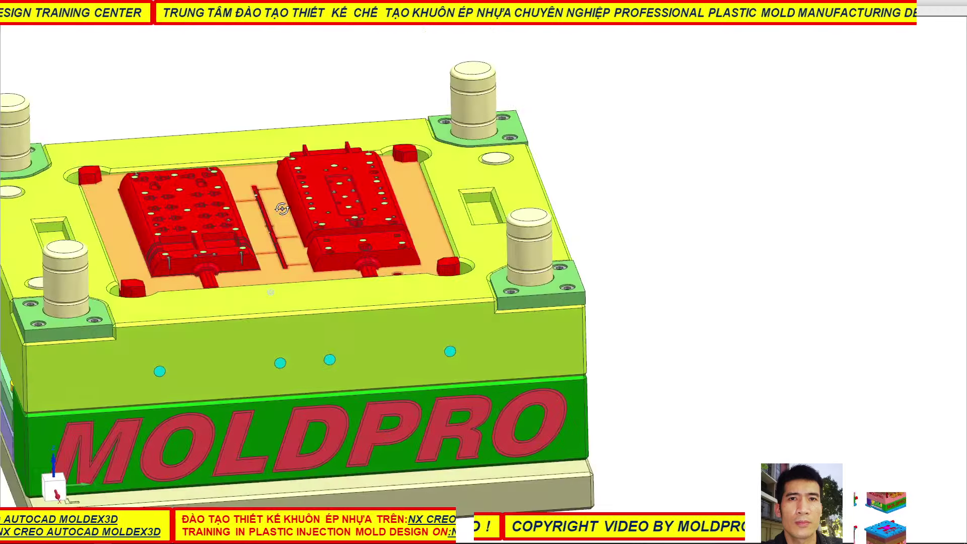
scroll(695, 261, "down", 1)
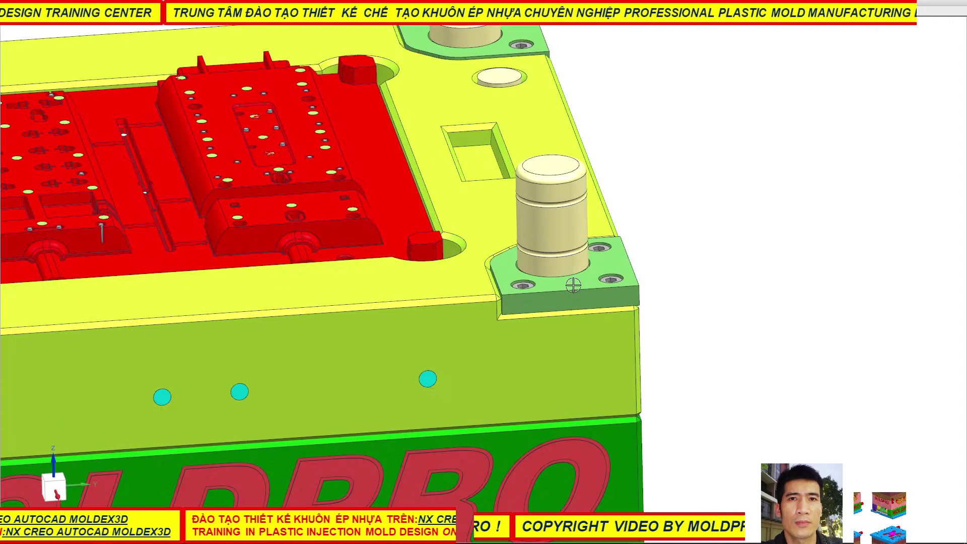
scroll(572, 285, "up", 3)
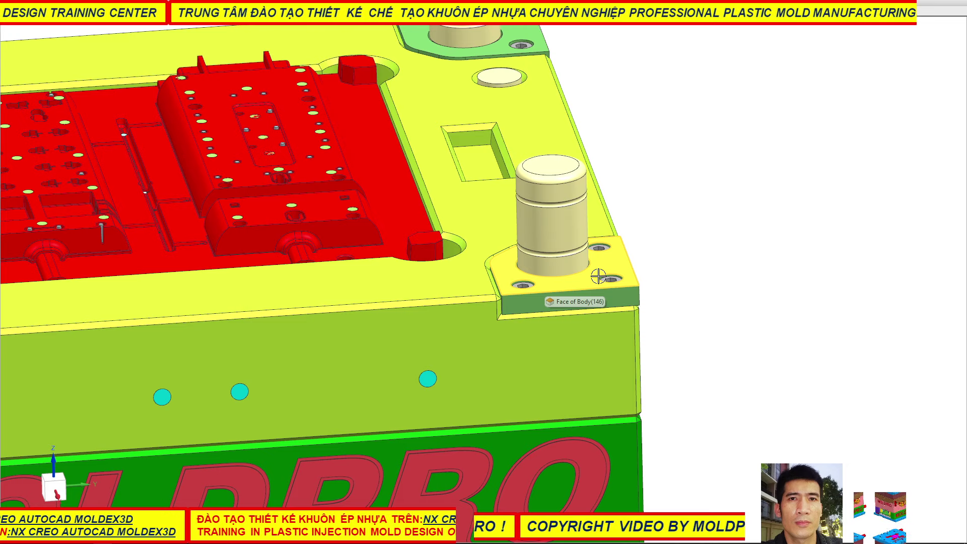
scroll(597, 278, "down", 3)
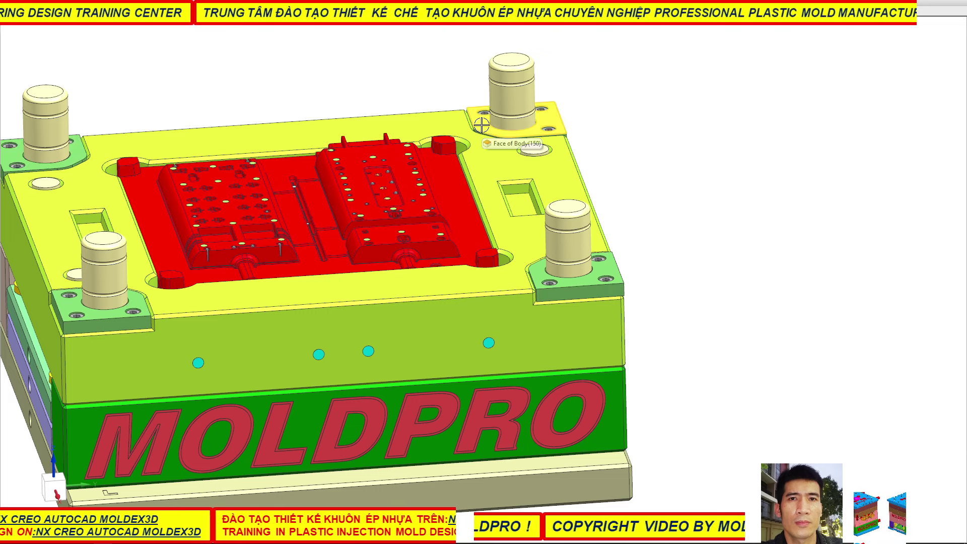
scroll(695, 244, "down", 2)
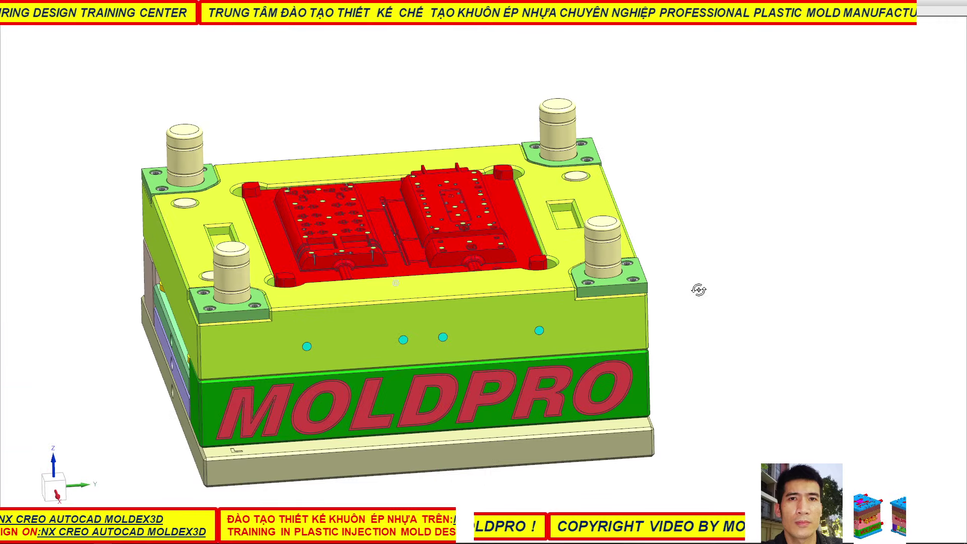
mouse_move(699, 290)
middle_mouse_down()
mouse_move(696, 332)
mouse_move(705, 335)
mouse_move(695, 309)
mouse_move(704, 305)
mouse_move(648, 337)
middle_mouse_up()
scroll(648, 348, "up", 5)
left_click(691, 344)
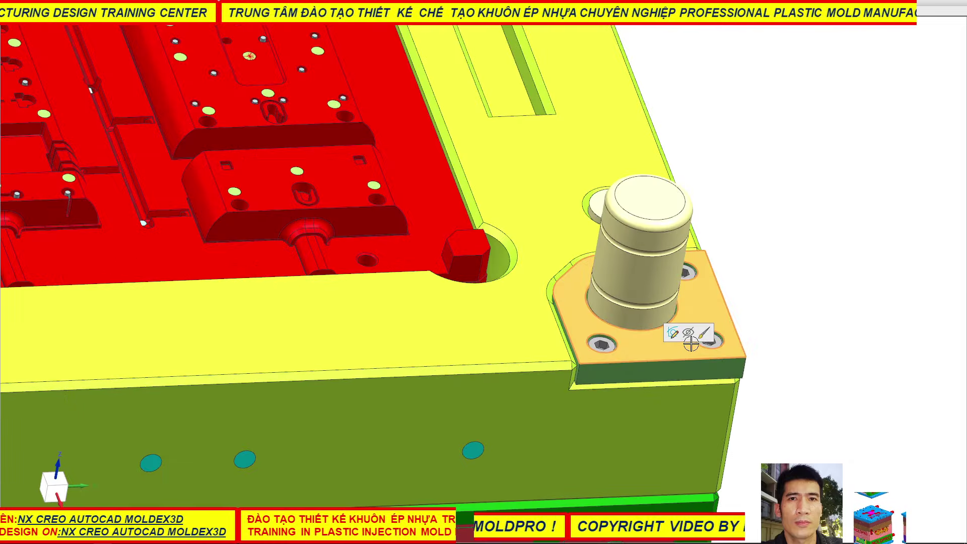
left_click(689, 333)
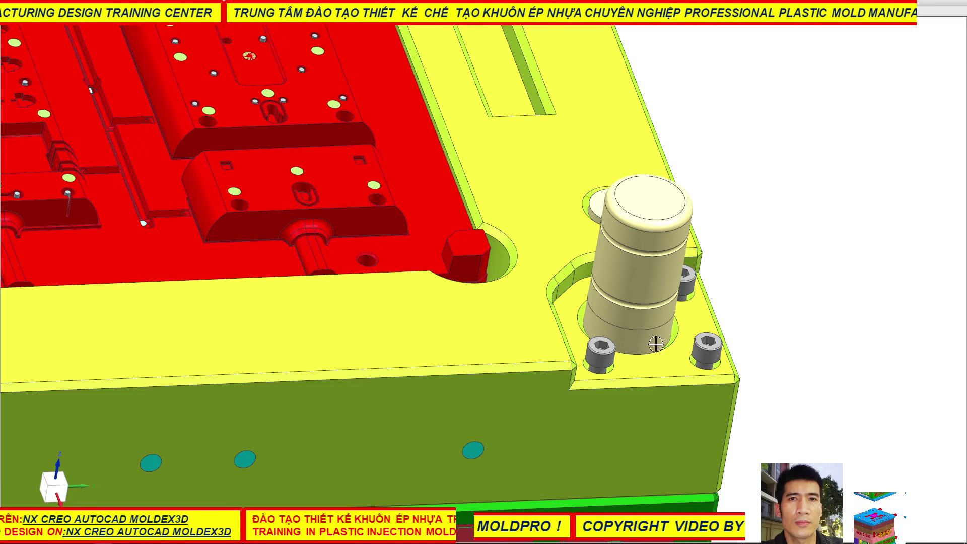
scroll(580, 344, "down", 1)
scroll(581, 343, "down", 4)
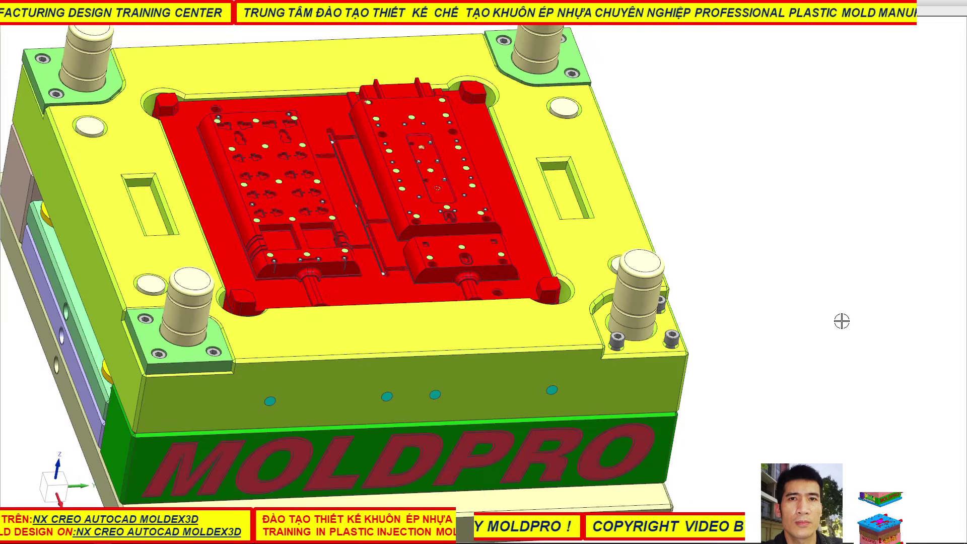
key("ctrl+z")
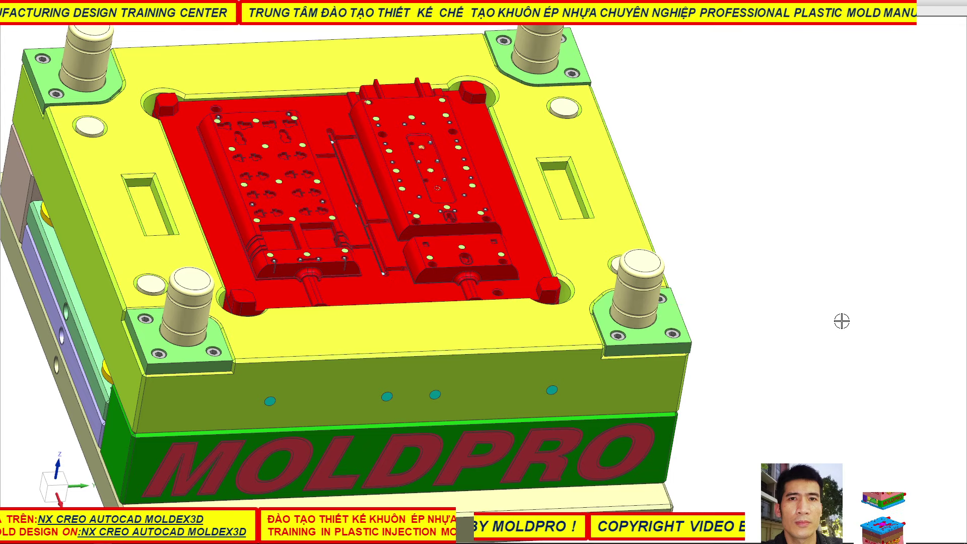
scroll(781, 316, "down", 1)
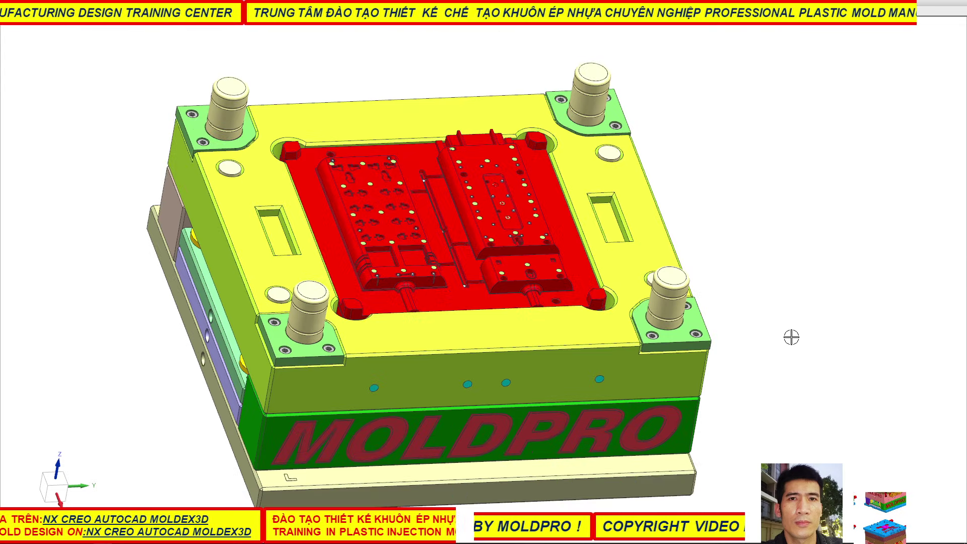
mouse_move(475, 285)
middle_mouse_down()
mouse_move(391, 296)
mouse_move(376, 323)
middle_mouse_up()
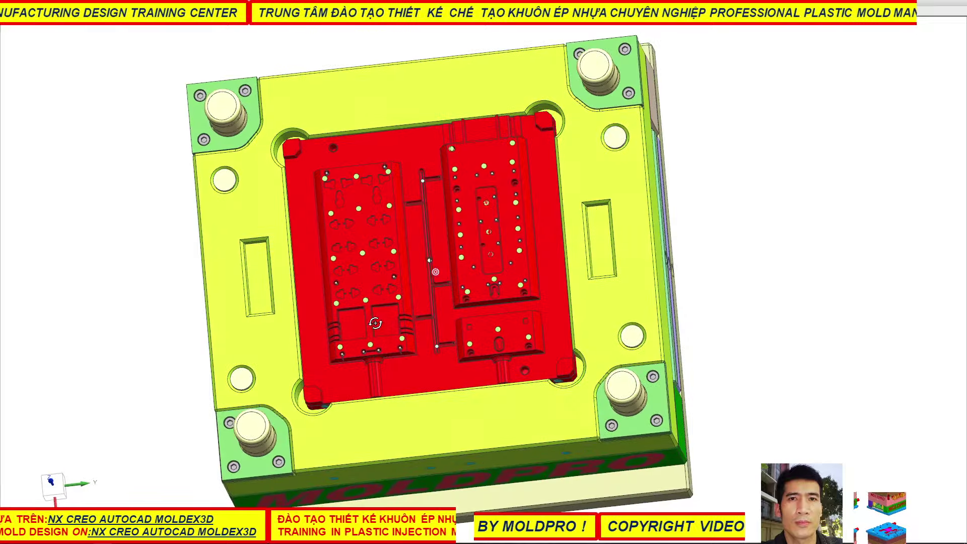
scroll(590, 234, "up", 2)
scroll(613, 222, "up", 1)
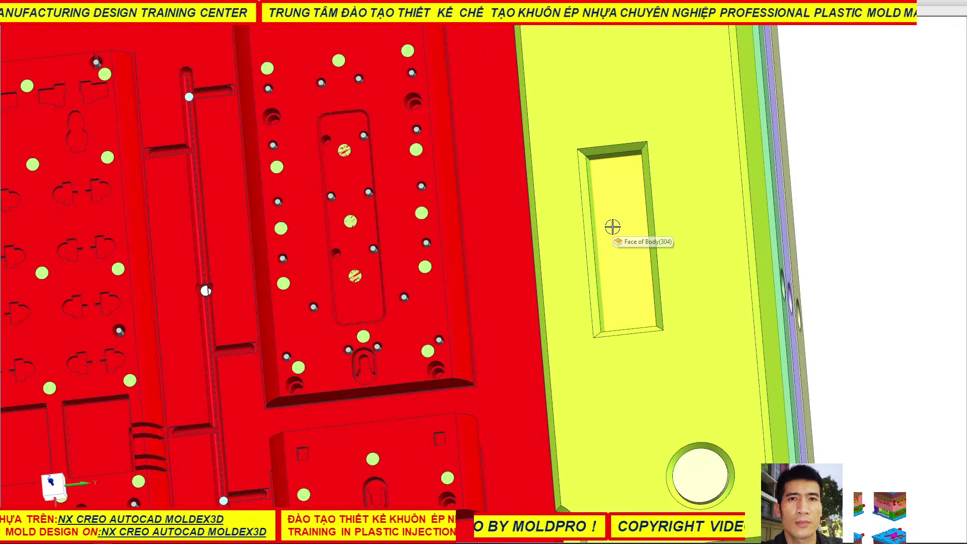
scroll(613, 228, "down", 2)
scroll(611, 243, "down", 1)
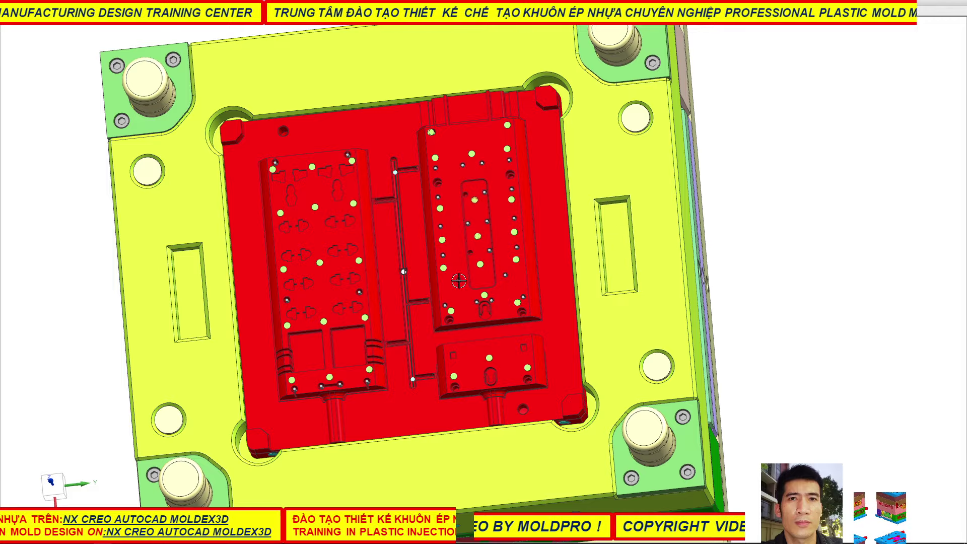
mouse_move(647, 235)
middle_mouse_down()
mouse_move(644, 203)
mouse_move(668, 209)
mouse_move(607, 212)
middle_mouse_up()
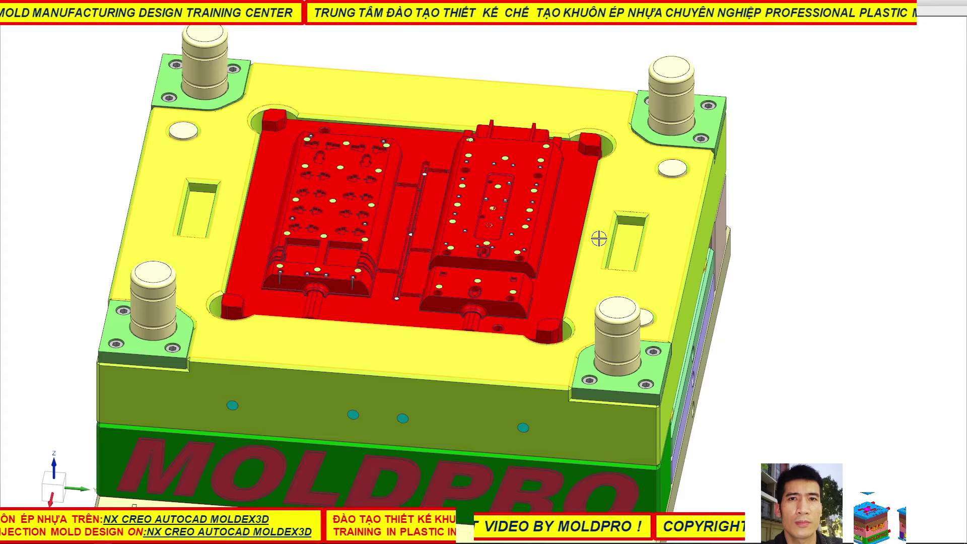
- Orbit the mold to a straight front view of the MOLDPRO face
scroll(632, 252, "down", 2)
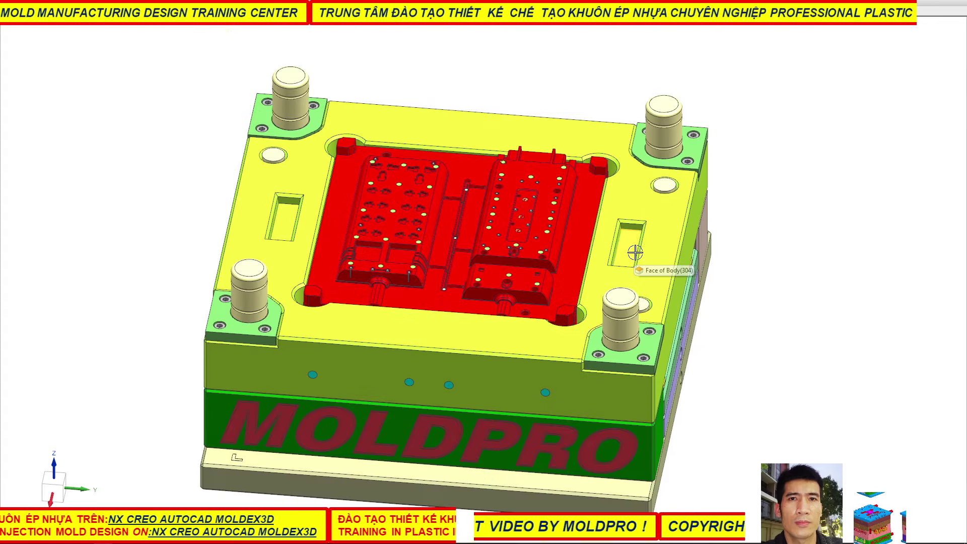
mouse_move(650, 249)
middle_mouse_down()
mouse_move(703, 218)
mouse_move(758, 212)
mouse_move(776, 225)
mouse_move(697, 261)
middle_mouse_up()
scroll(338, 360, "up", 3)
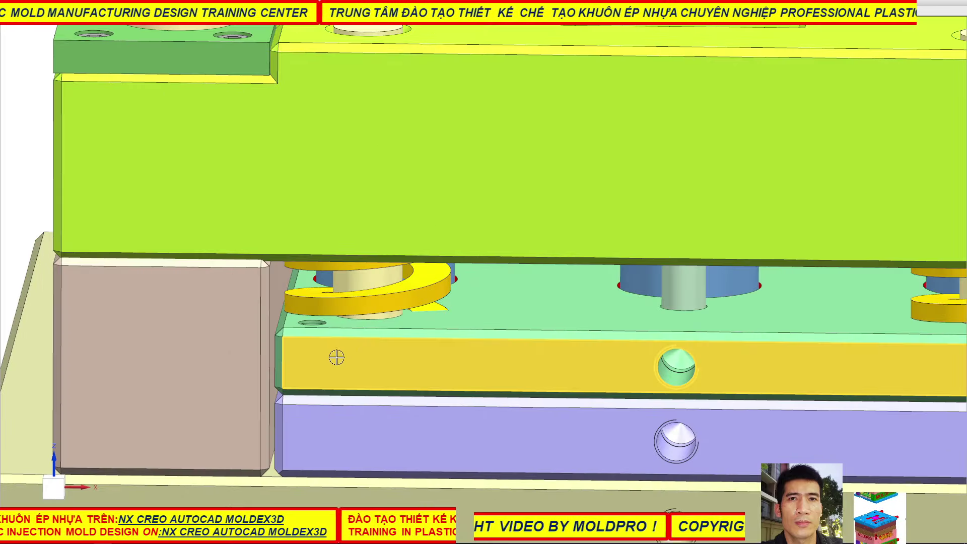
scroll(421, 335, "down", 2)
middle_click_drag(572, 313, 512, 283)
scroll(507, 252, "up", 3)
scroll(507, 250, "down", 3)
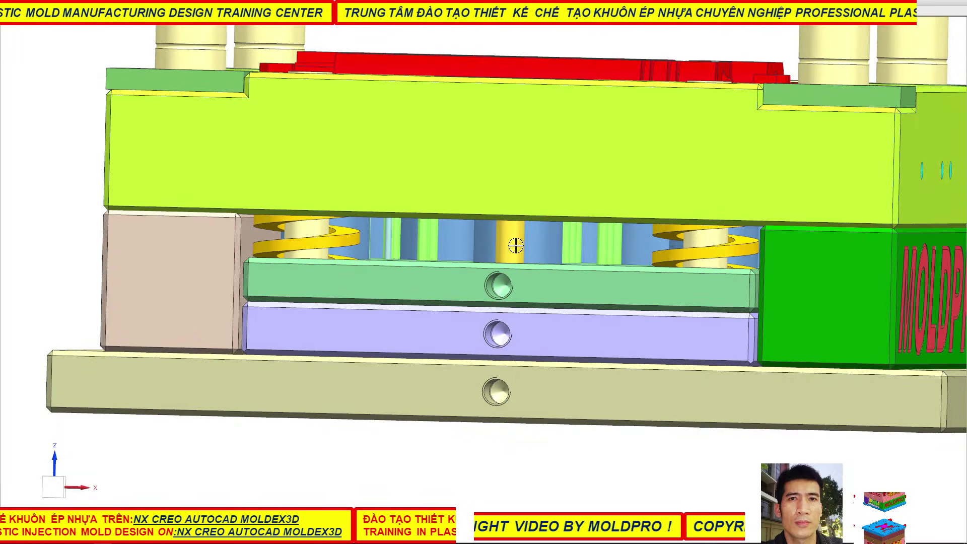
scroll(516, 245, "down", 3)
scroll(544, 332, "down", 2)
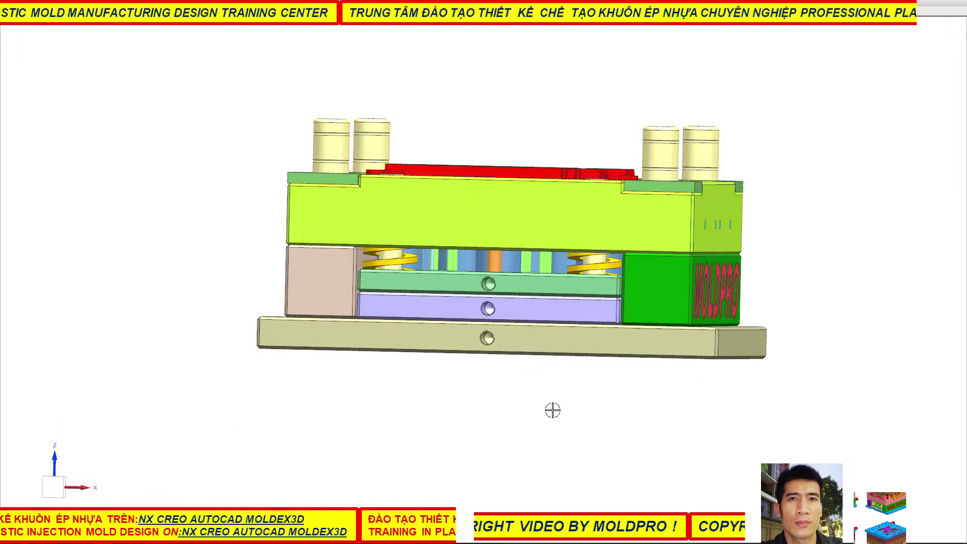
- Hide the bottom clamp plate, ejector plate and ejector retainer plate
left_click(582, 347)
left_click(595, 331)
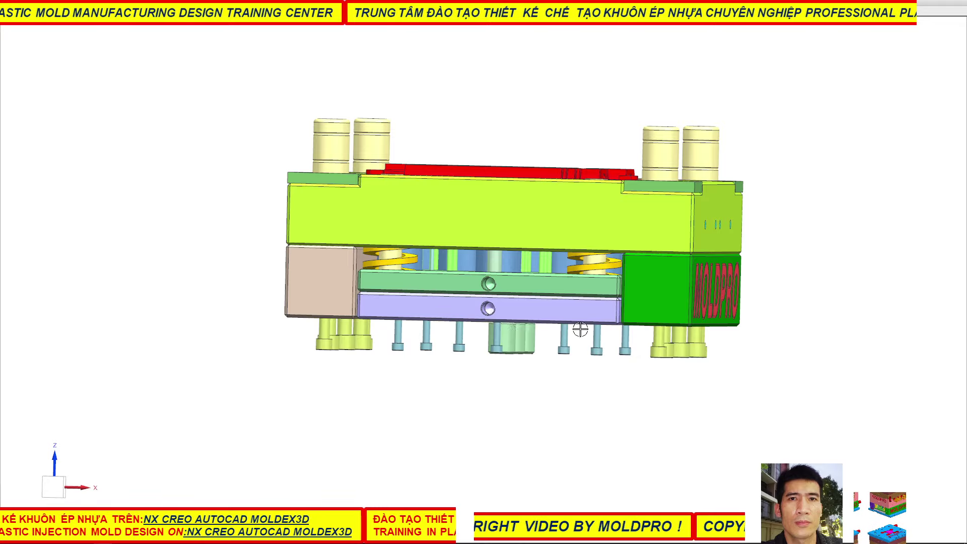
middle_click_drag(579, 327, 514, 247)
left_click(531, 246)
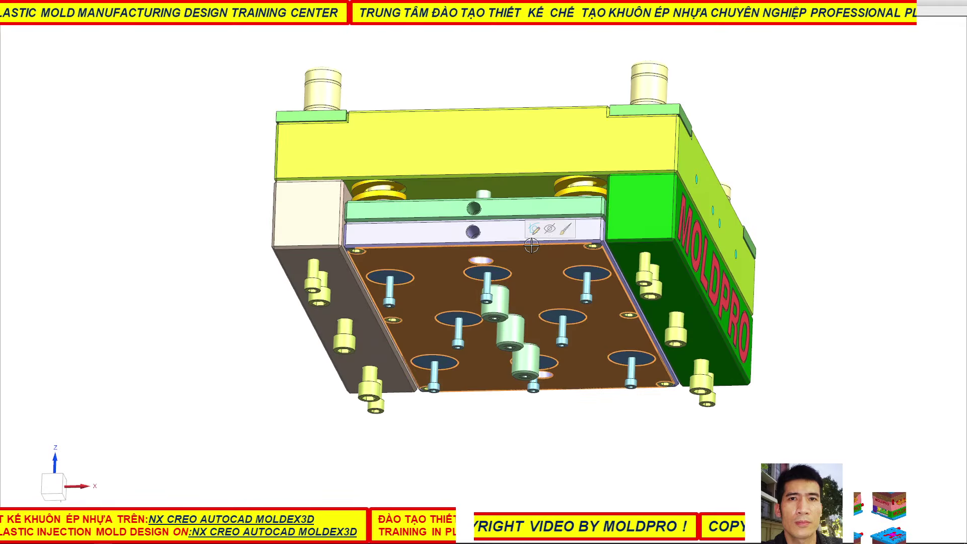
left_click(549, 230)
left_click(513, 223)
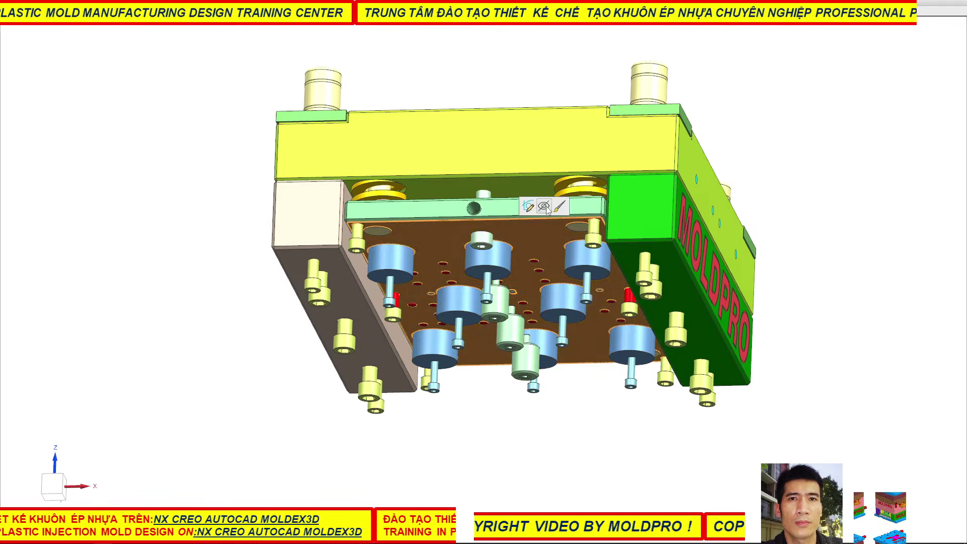
left_click(544, 207)
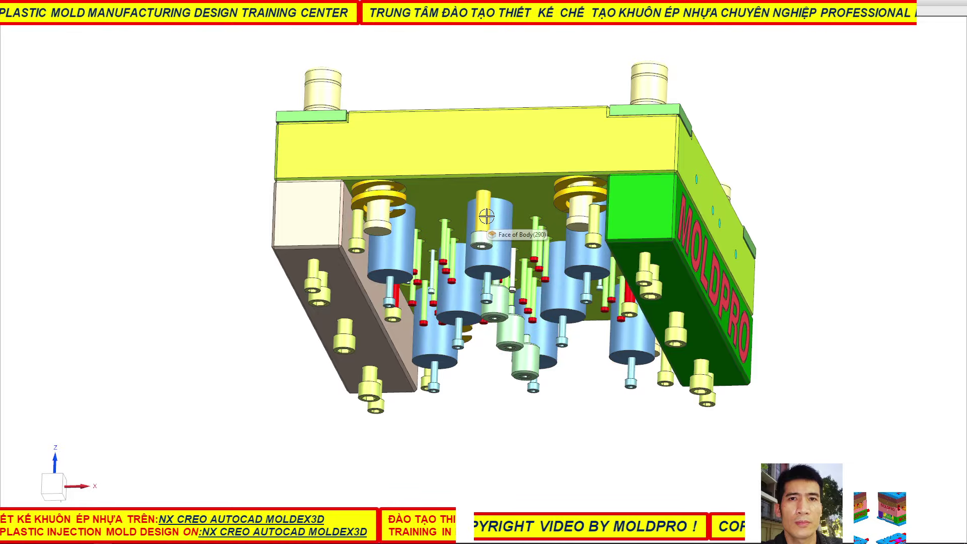
- Orbit to view the mold from below, showing ejector pins and return springs
scroll(487, 216, "up", 2)
scroll(483, 228, "up", 3)
scroll(479, 236, "down", 2)
scroll(475, 255, "down", 1)
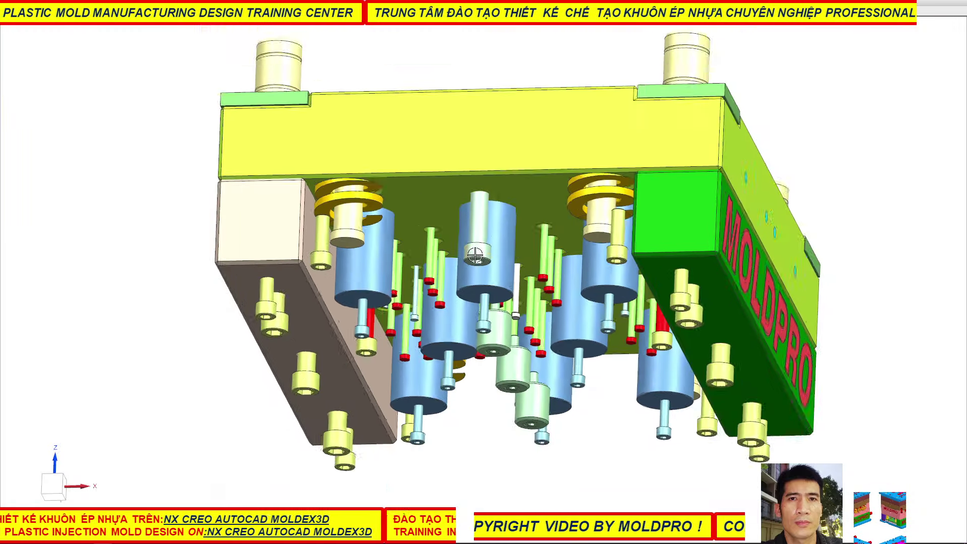
scroll(475, 255, "down", 2)
mouse_move(475, 255)
middle_mouse_down()
mouse_move(539, 153)
mouse_move(519, 166)
mouse_move(551, 178)
mouse_move(519, 242)
mouse_move(523, 261)
middle_mouse_up()
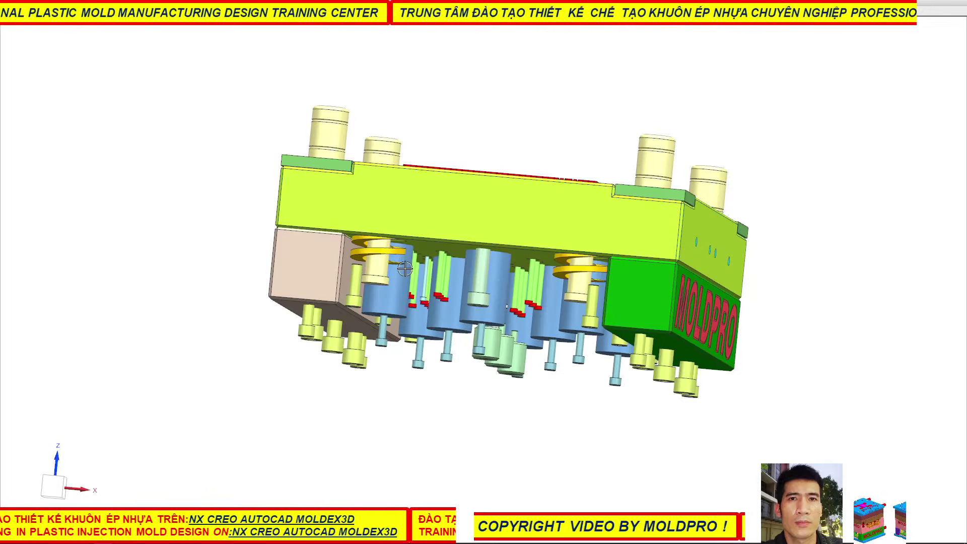
scroll(405, 268, "up", 5)
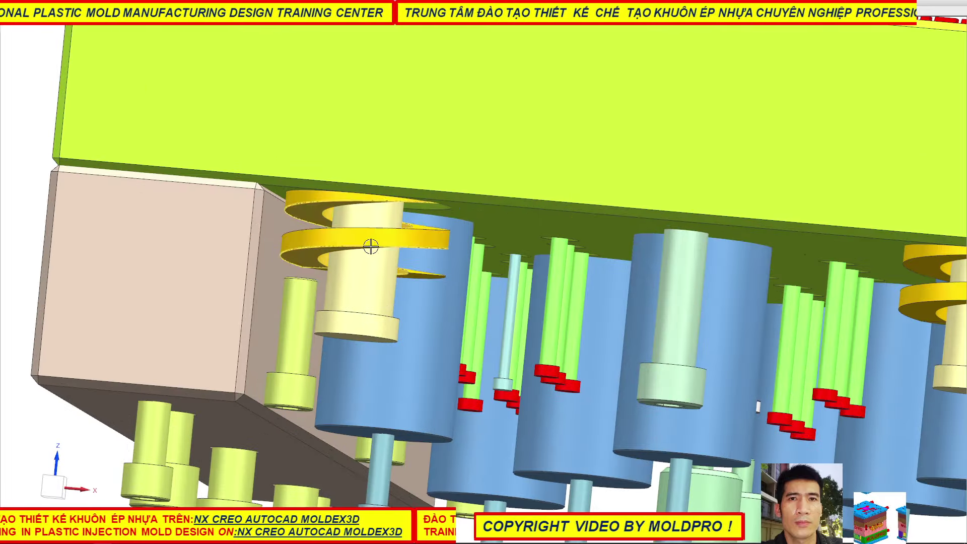
scroll(354, 253, "down", 5)
middle_click_drag(530, 265, 588, 244)
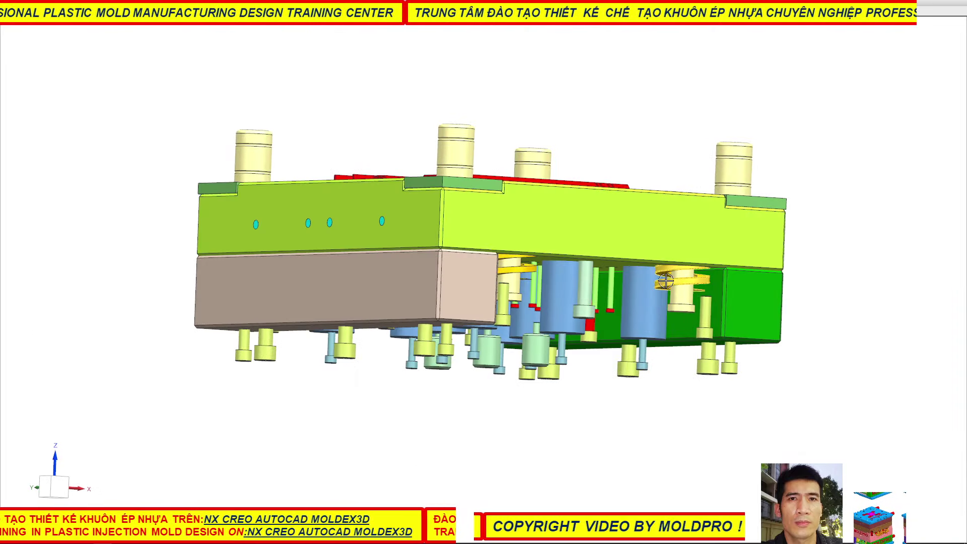
scroll(669, 281, "up", 5)
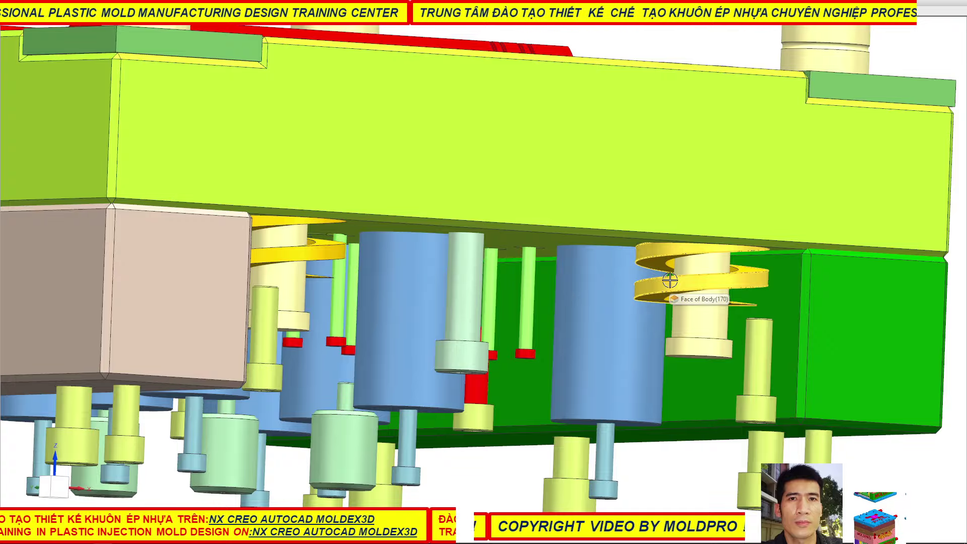
scroll(670, 281, "down", 3)
scroll(665, 284, "down", 2)
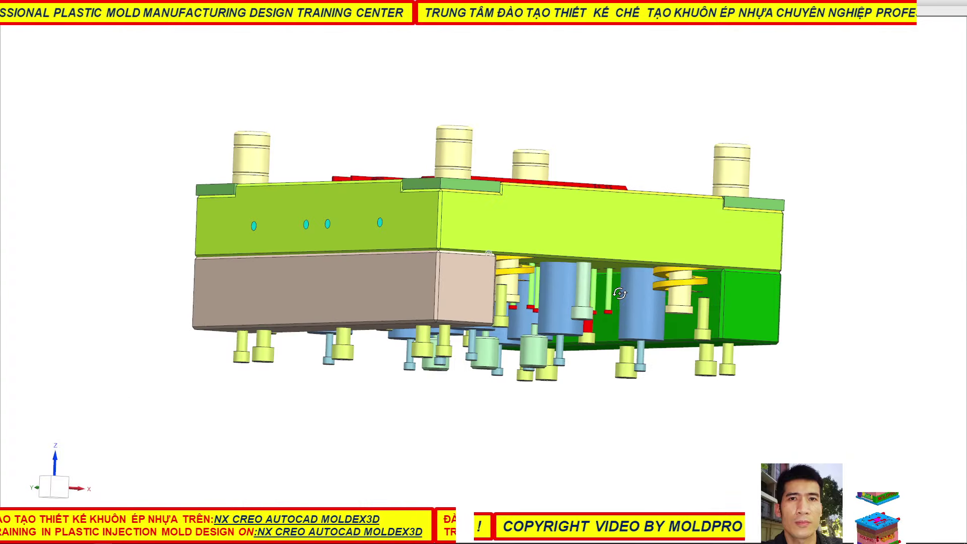
mouse_move(620, 293)
middle_mouse_down()
mouse_move(588, 263)
mouse_move(583, 181)
mouse_move(604, 181)
middle_mouse_up()
key("F8")
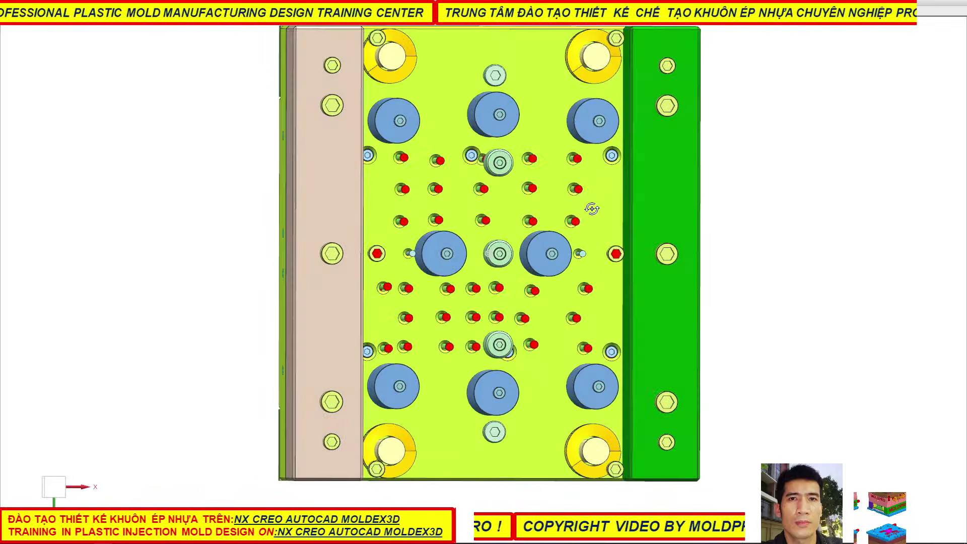
mouse_move(592, 209)
middle_mouse_down()
mouse_move(575, 197)
mouse_move(589, 196)
mouse_move(562, 322)
middle_mouse_up()
scroll(370, 304, "up", 3)
scroll(371, 233, "up", 3)
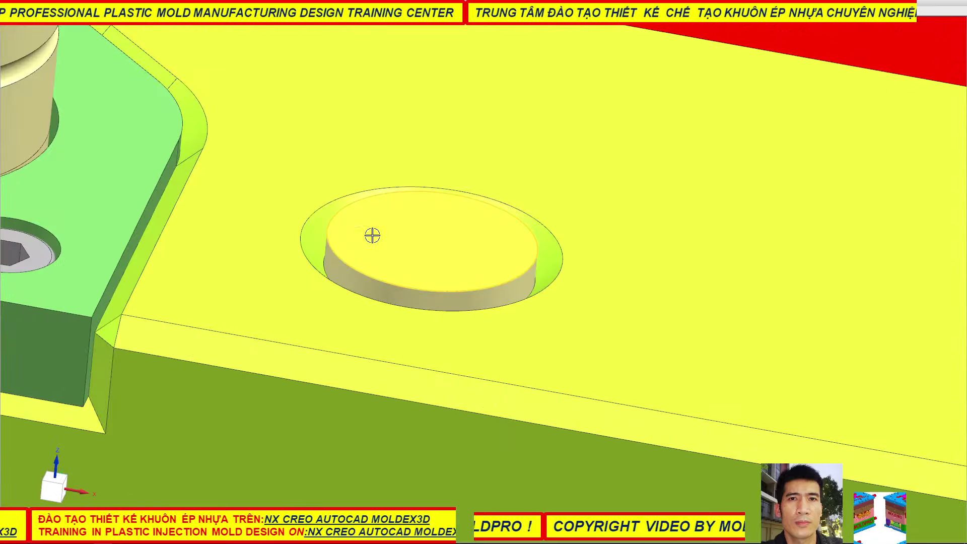
scroll(390, 210, "down", 3)
scroll(425, 242, "down", 2)
scroll(425, 242, "down", 1)
middle_click_drag(401, 272, 353, 332)
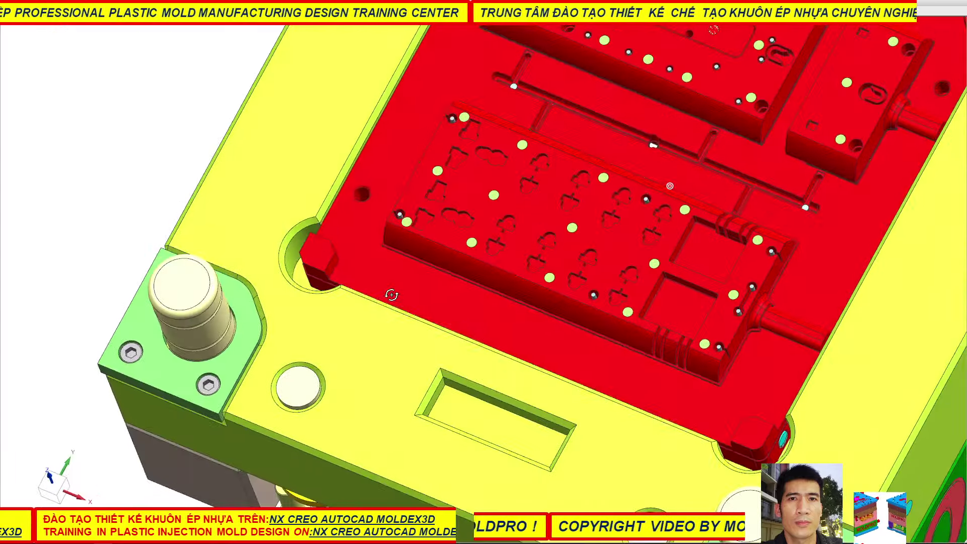
scroll(308, 393, "up", 3)
scroll(308, 398, "up", 5)
scroll(402, 356, "up", 2)
scroll(396, 356, "up", 1)
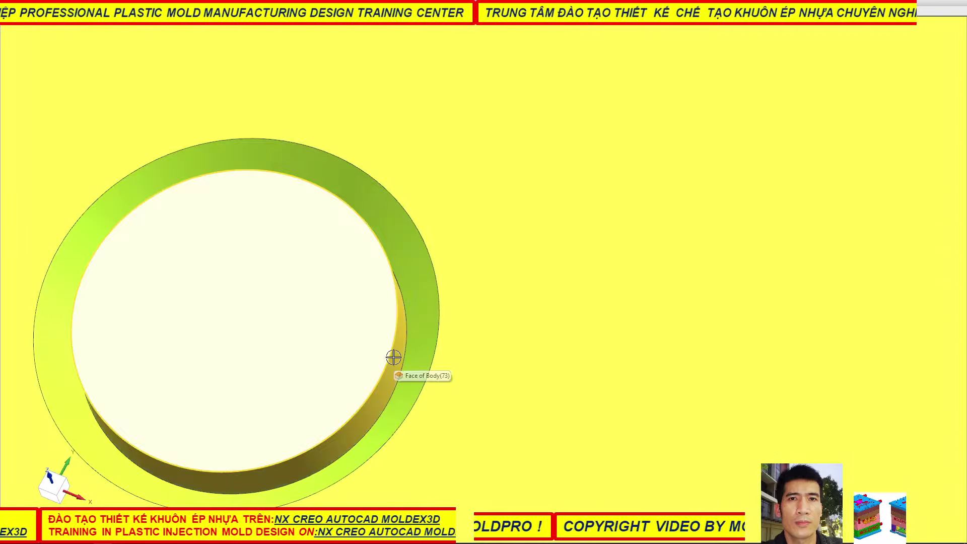
scroll(335, 320, "down", 2)
scroll(344, 328, "down", 4)
scroll(344, 328, "down", 4)
scroll(362, 341, "up", 2)
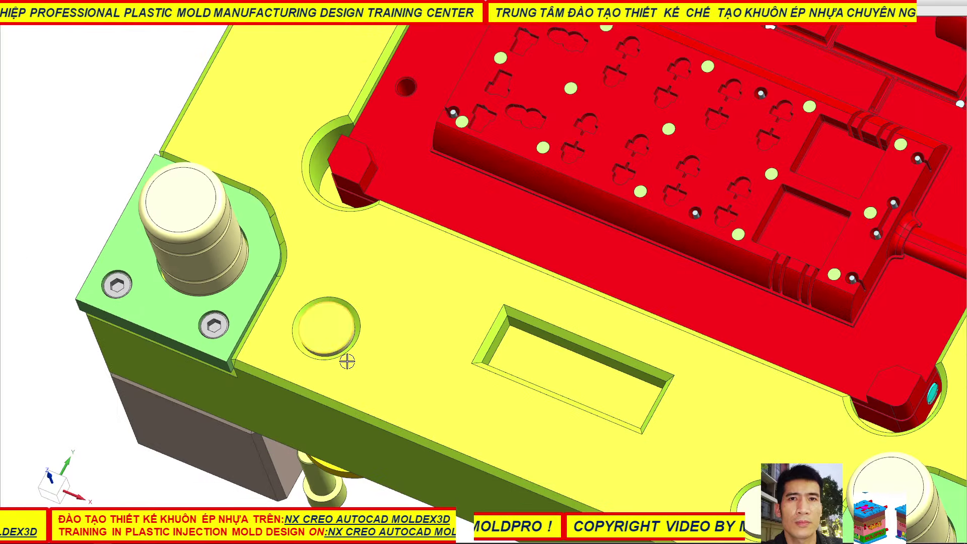
scroll(347, 361, "down", 5)
mouse_move(507, 403)
middle_mouse_down()
mouse_move(552, 243)
mouse_move(511, 208)
mouse_move(559, 214)
mouse_move(543, 214)
mouse_move(539, 241)
middle_mouse_up()
scroll(552, 242, "up", 4)
scroll(535, 266, "up", 5)
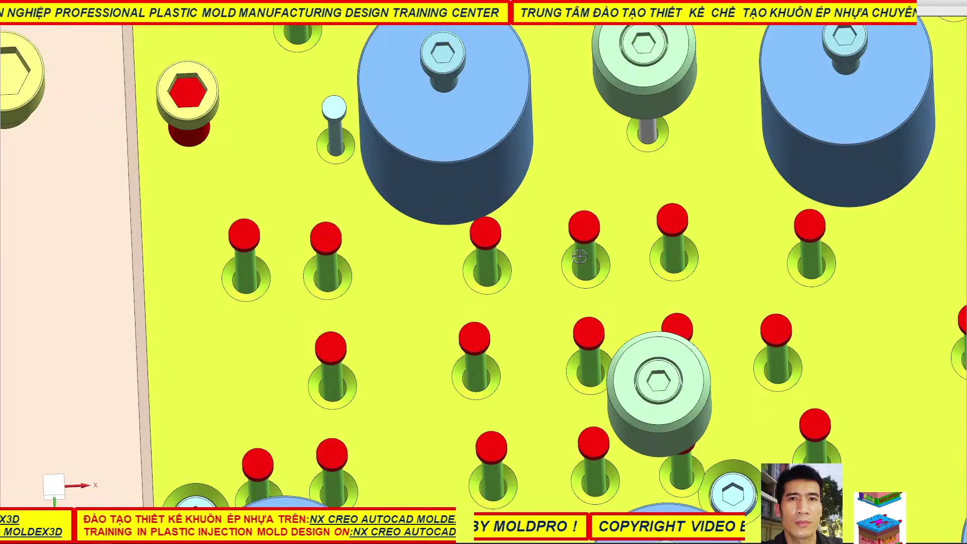
scroll(499, 246, "down", 5)
scroll(410, 248, "down", 2)
mouse_move(501, 255)
middle_mouse_down()
mouse_move(551, 214)
mouse_move(531, 263)
mouse_move(545, 273)
mouse_move(529, 230)
mouse_move(522, 369)
middle_mouse_up()
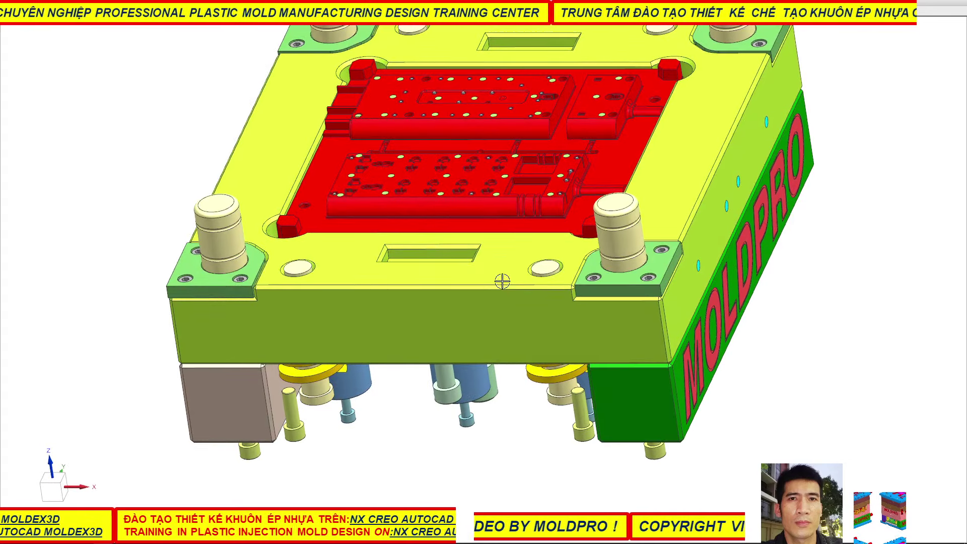
- Orbit and zoom around the fixed half to a tilted view of its clamp plate
scroll(502, 281, "up", 3)
middle_click_drag(513, 325, 561, 327)
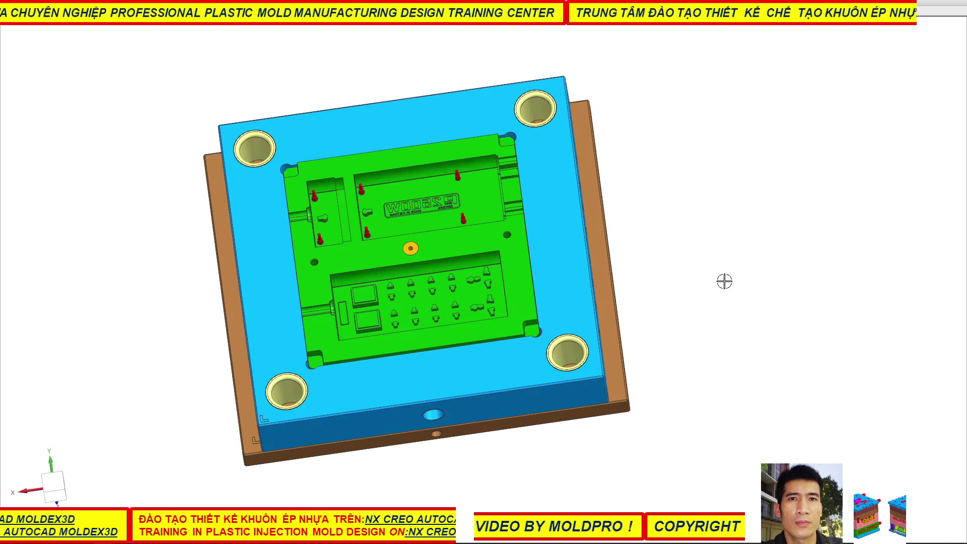
scroll(723, 310, "up", 3)
scroll(503, 305, "down", 4)
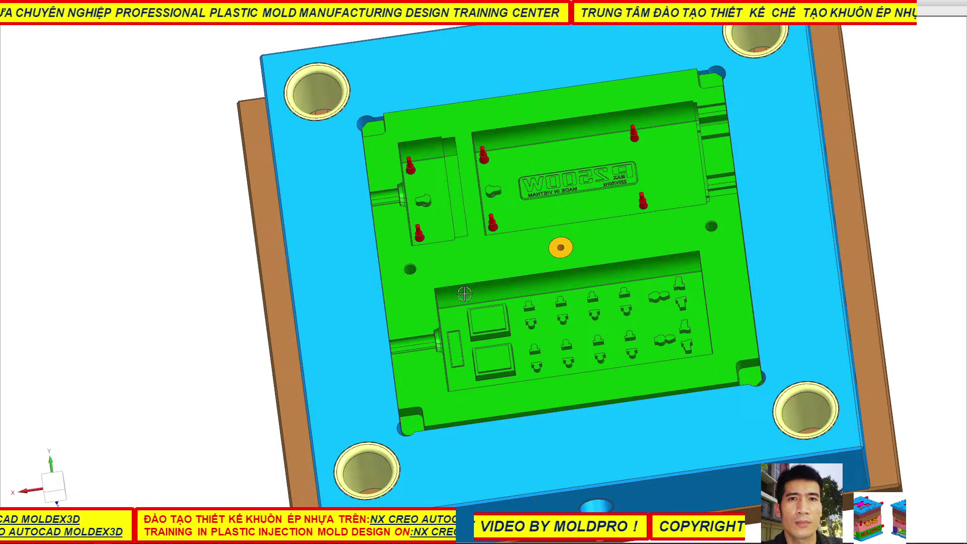
scroll(357, 276, "up", 3)
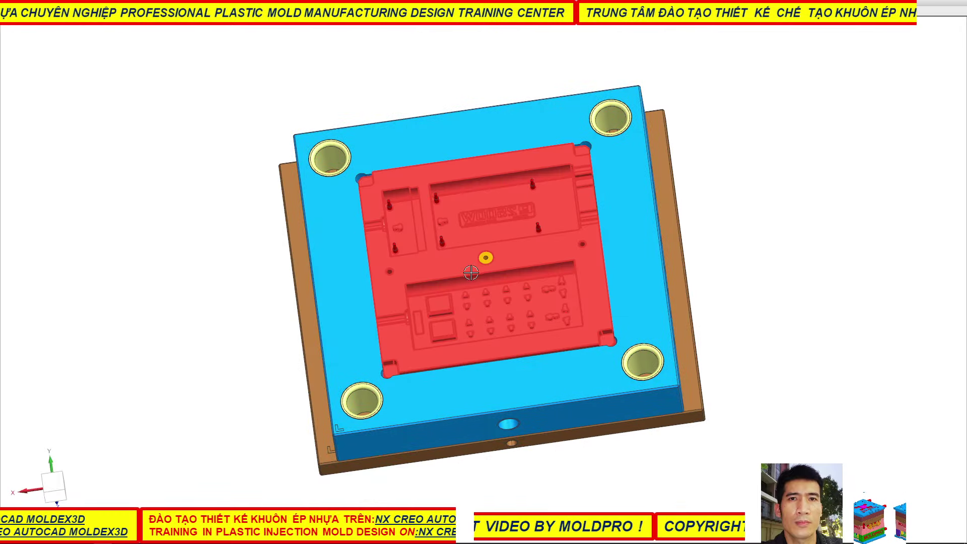
mouse_move(494, 263)
middle_mouse_down()
mouse_move(541, 247)
mouse_move(514, 245)
mouse_move(487, 270)
mouse_move(495, 285)
mouse_move(502, 278)
mouse_move(493, 277)
mouse_move(502, 292)
mouse_move(508, 449)
middle_mouse_up()
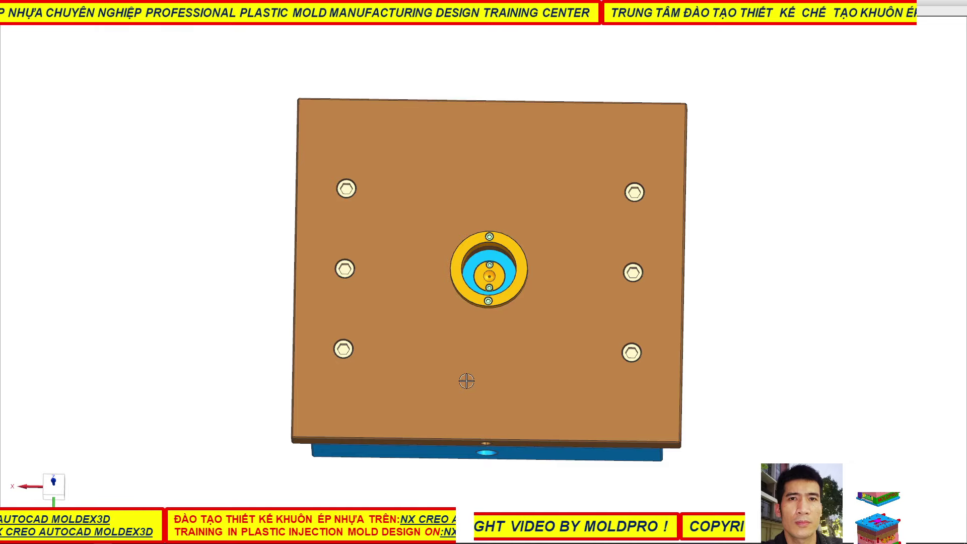
- Orbit the clamp plate through tilted, frontal and edge-on side views
scroll(485, 395, "up", 2)
scroll(484, 396, "up", 1)
scroll(467, 406, "down", 2)
mouse_move(466, 406)
middle_mouse_down()
mouse_move(518, 356)
mouse_move(548, 358)
mouse_move(576, 183)
middle_mouse_up()
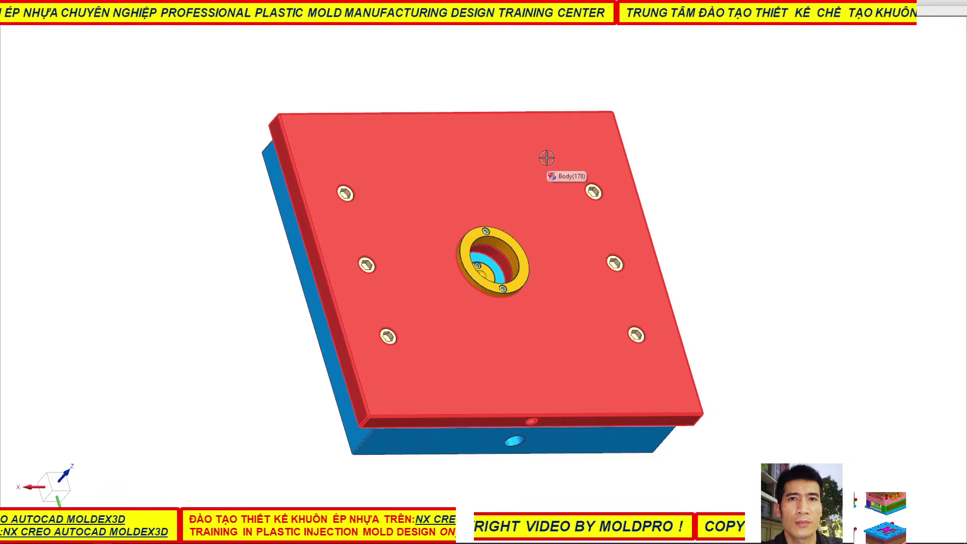
mouse_move(487, 320)
middle_mouse_down()
mouse_move(436, 294)
mouse_move(435, 235)
mouse_move(429, 345)
mouse_move(453, 350)
mouse_move(436, 324)
mouse_move(437, 339)
middle_mouse_up()
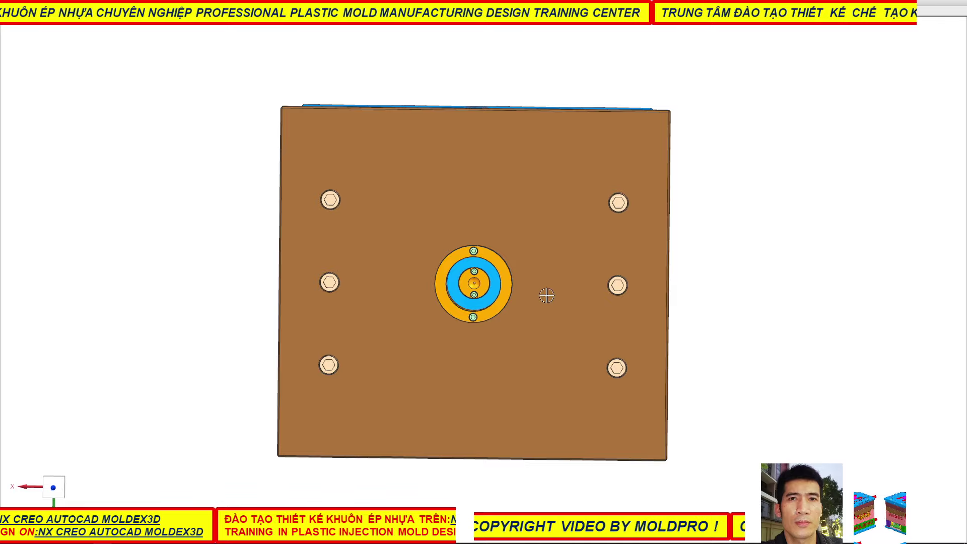
scroll(464, 272, "down", 3)
mouse_move(529, 284)
middle_mouse_down()
mouse_move(544, 257)
mouse_move(630, 272)
mouse_move(643, 248)
mouse_move(615, 266)
middle_mouse_up()
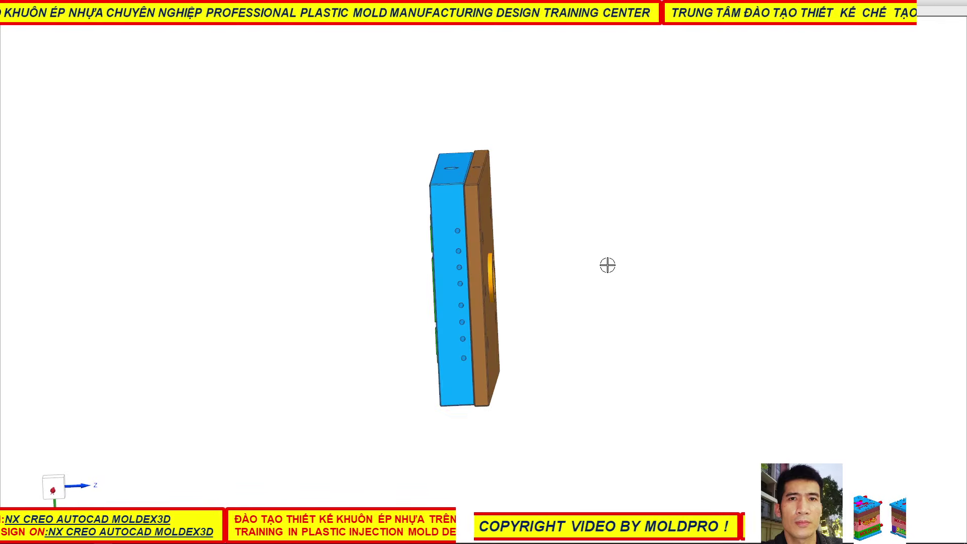
scroll(474, 201, "up", 3)
mouse_move(528, 248)
middle_mouse_down()
mouse_move(591, 288)
mouse_move(589, 265)
mouse_move(575, 270)
middle_mouse_up()
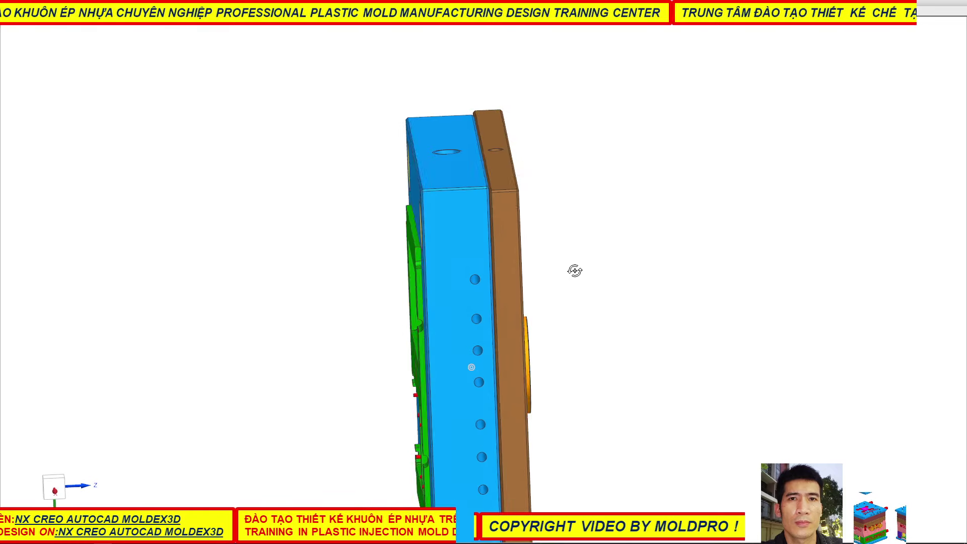
- Return to a near-front view of the brown plate and exit full-screen mode
scroll(578, 259, "down", 2)
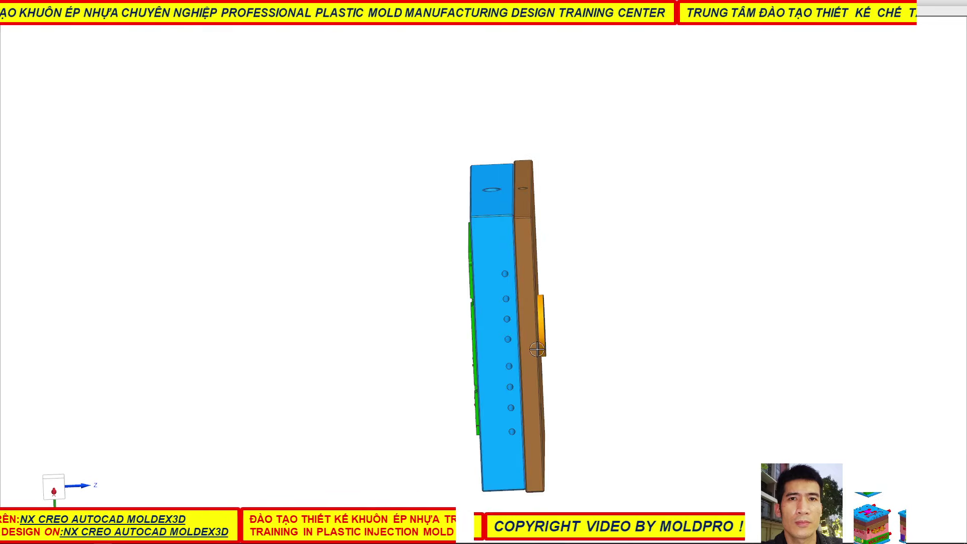
scroll(537, 349, "up", 3)
scroll(509, 362, "down", 2)
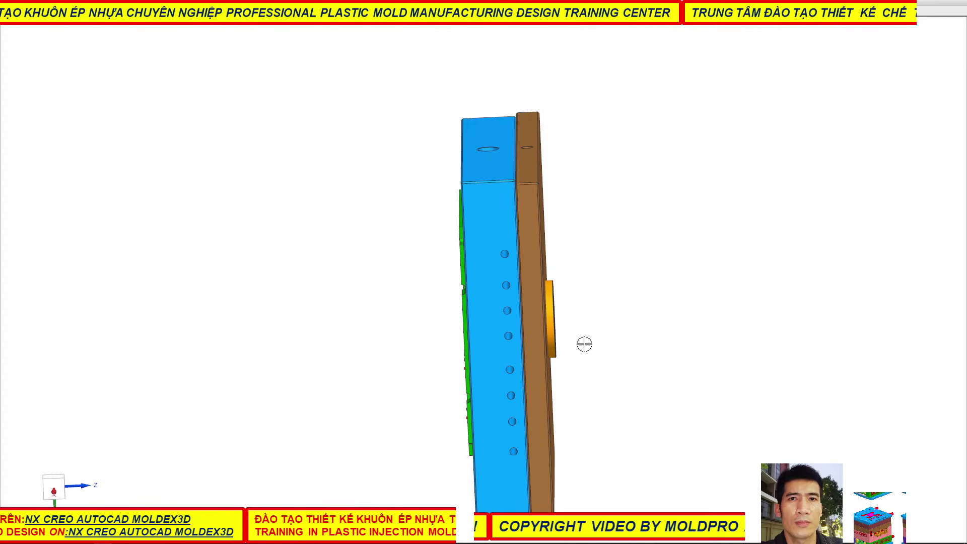
mouse_move(584, 344)
middle_mouse_down()
mouse_move(643, 324)
mouse_move(581, 354)
middle_mouse_up()
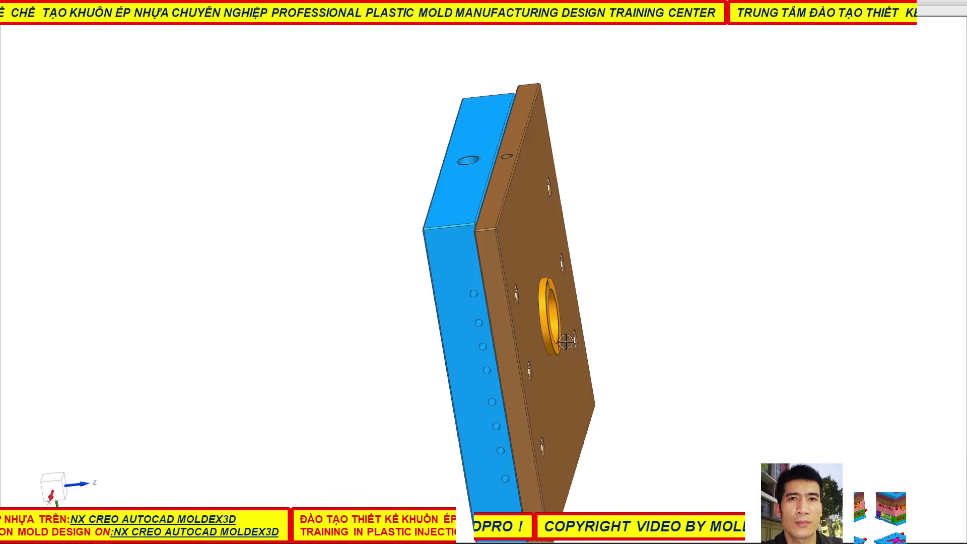
mouse_move(565, 341)
middle_mouse_down()
mouse_move(514, 339)
mouse_move(467, 307)
mouse_move(441, 344)
mouse_move(546, 253)
middle_mouse_up()
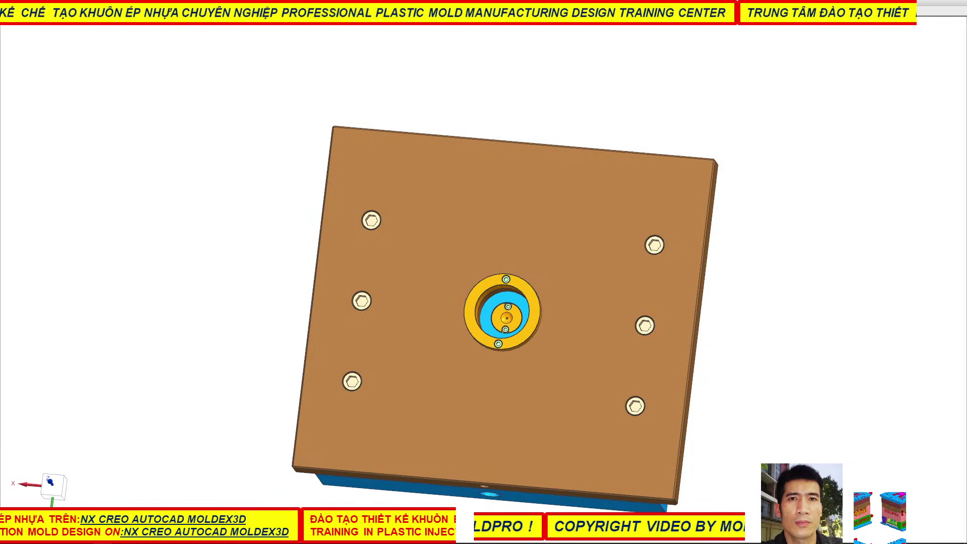
key("alt+Return")
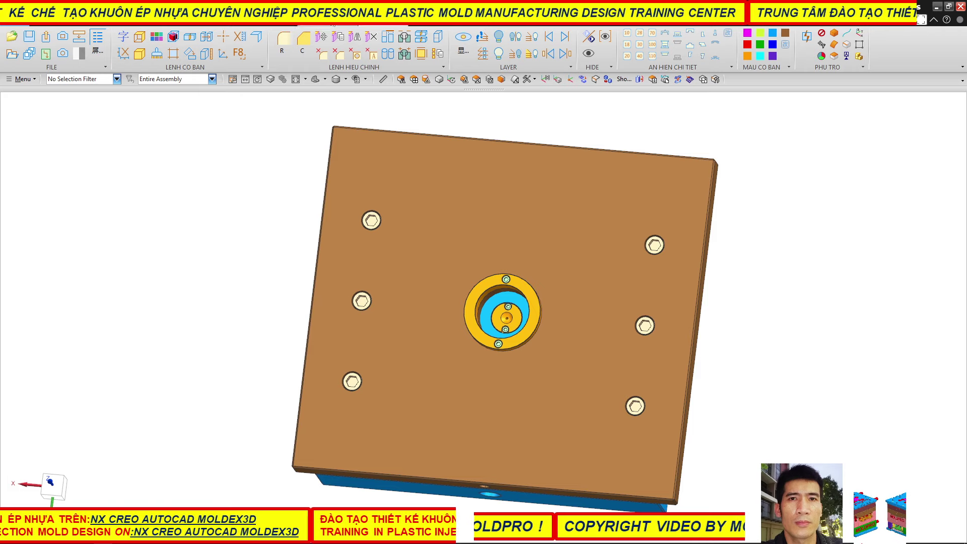
scroll(333, 24, "down", 1)
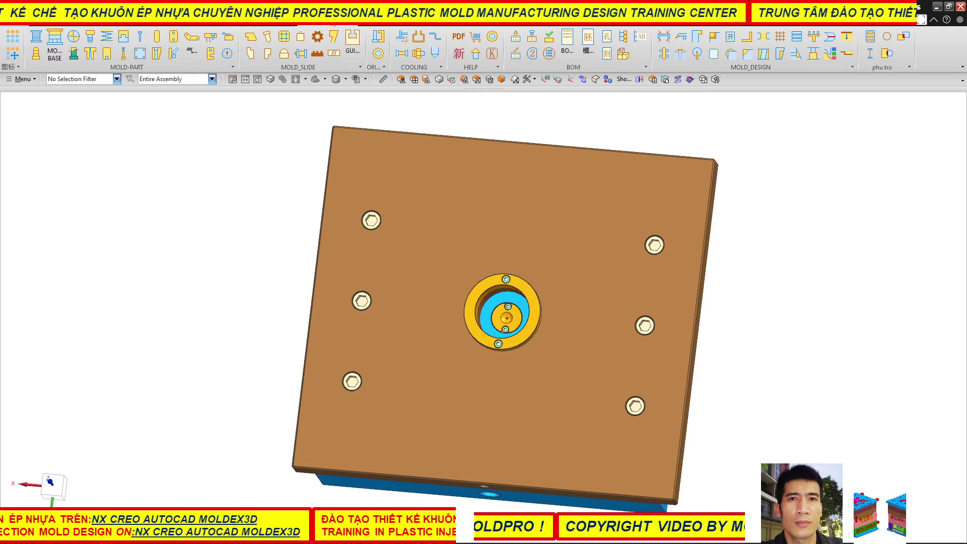
left_click(90, 40)
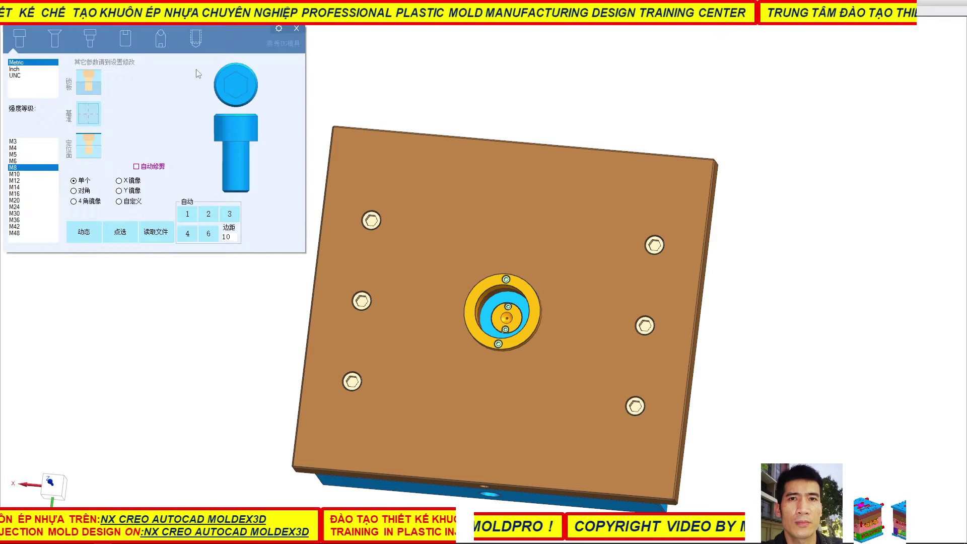
left_click(195, 39)
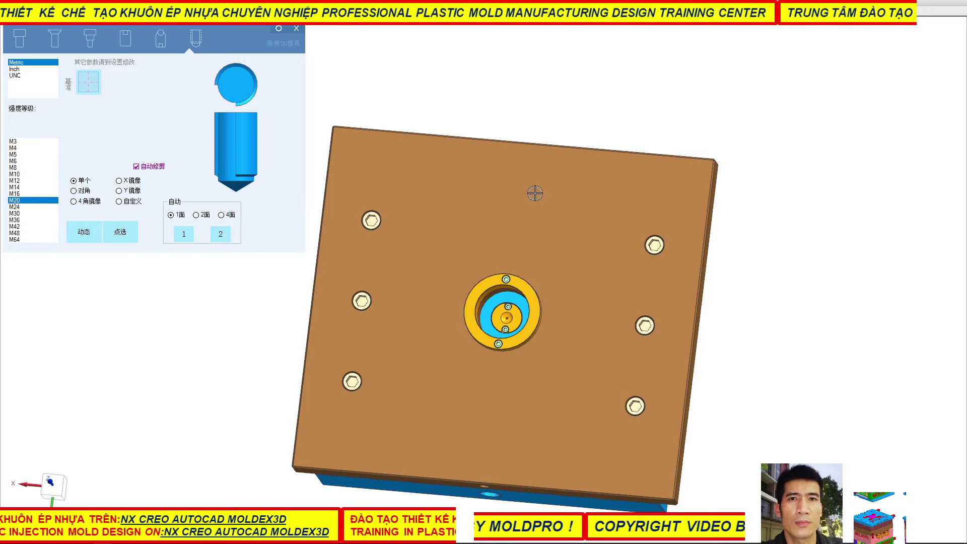
left_click(456, 197)
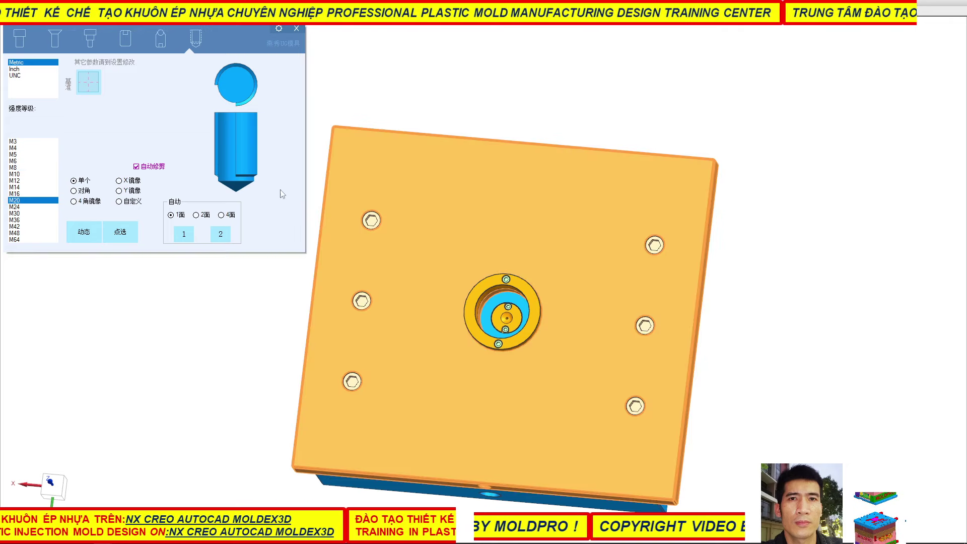
left_click(84, 232)
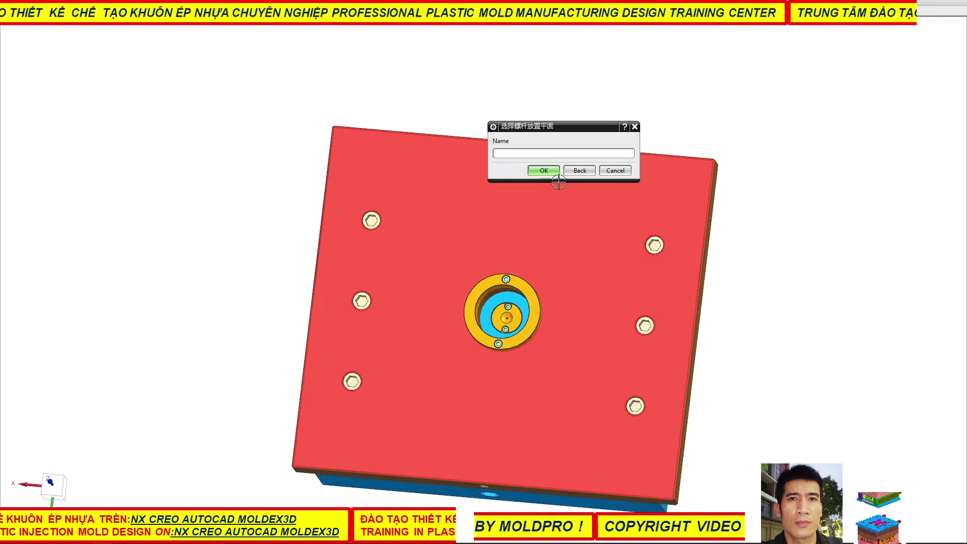
left_click(436, 200)
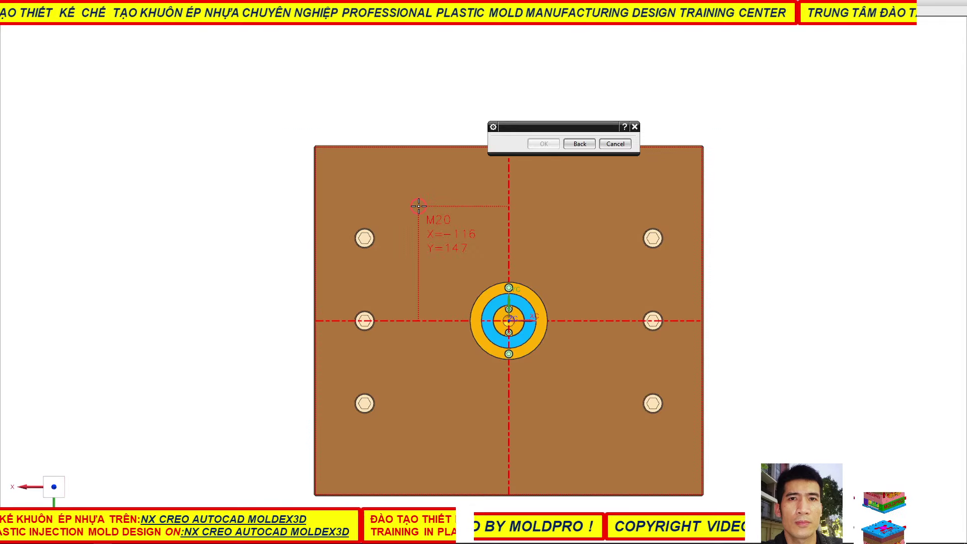
scroll(419, 206, "up", 3)
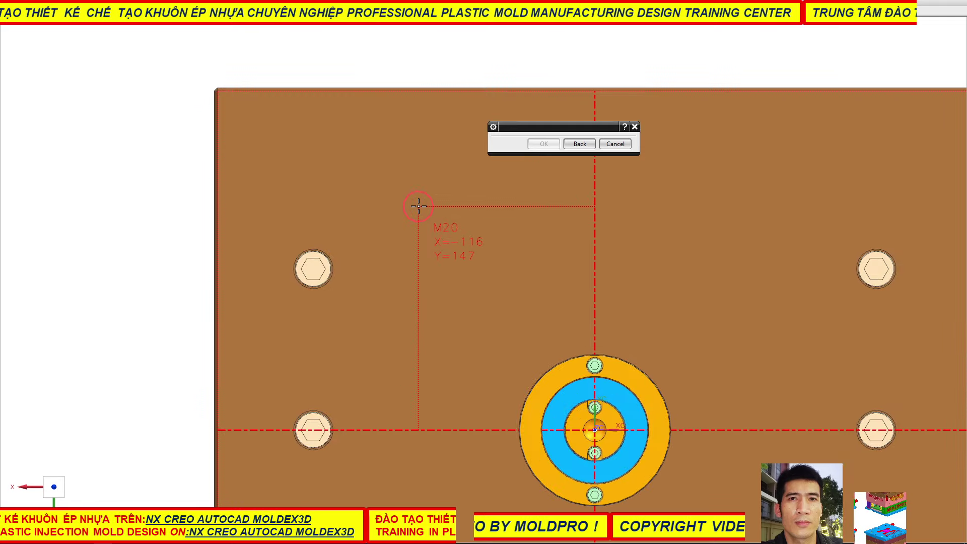
scroll(419, 206, "down", 2)
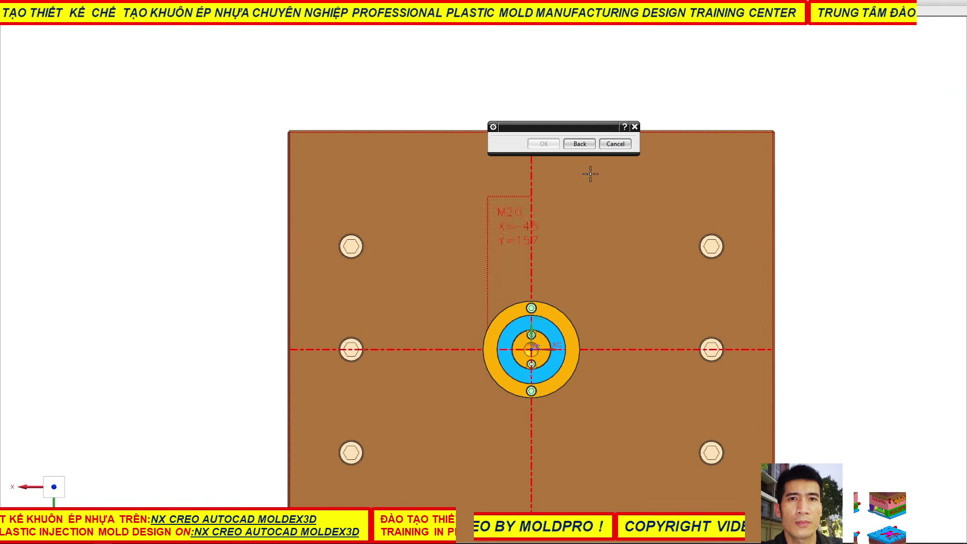
left_click(617, 144)
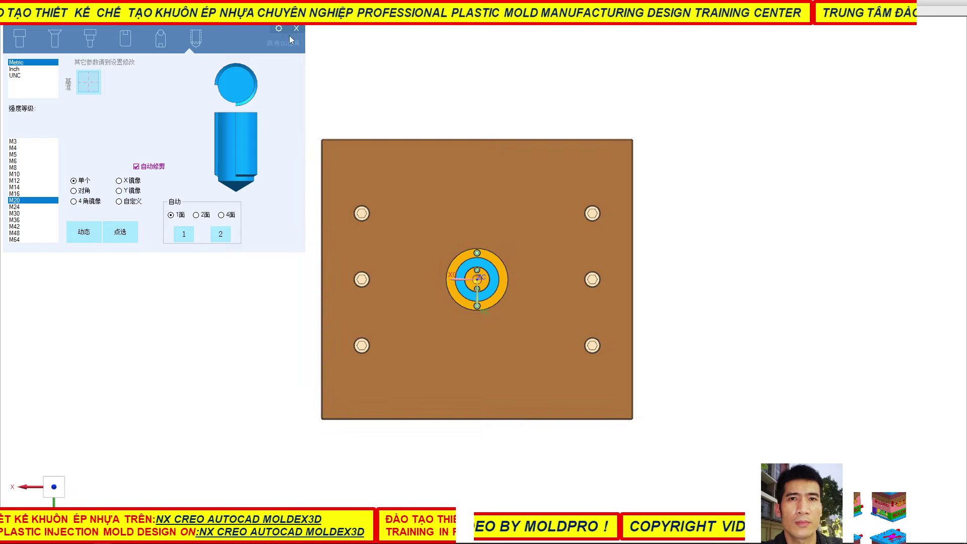
left_click(296, 30)
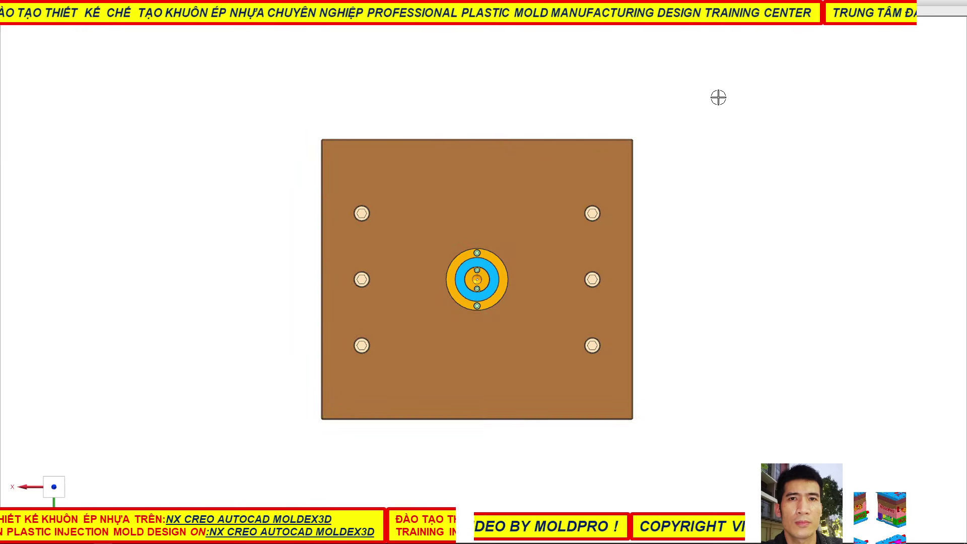
- Exit full screen and set the plate's transparency to 50
key("alt+Return")
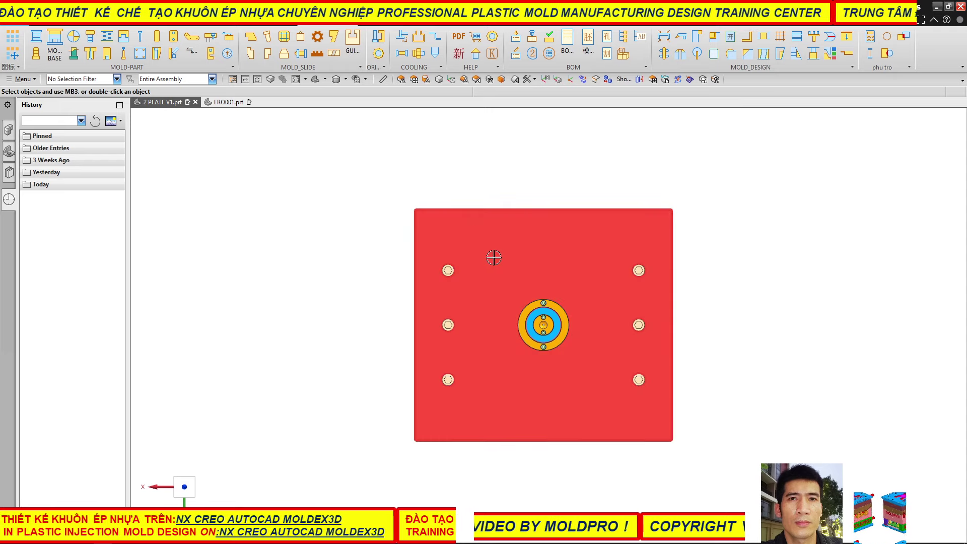
scroll(153, 47, "up", 1)
left_click(154, 45)
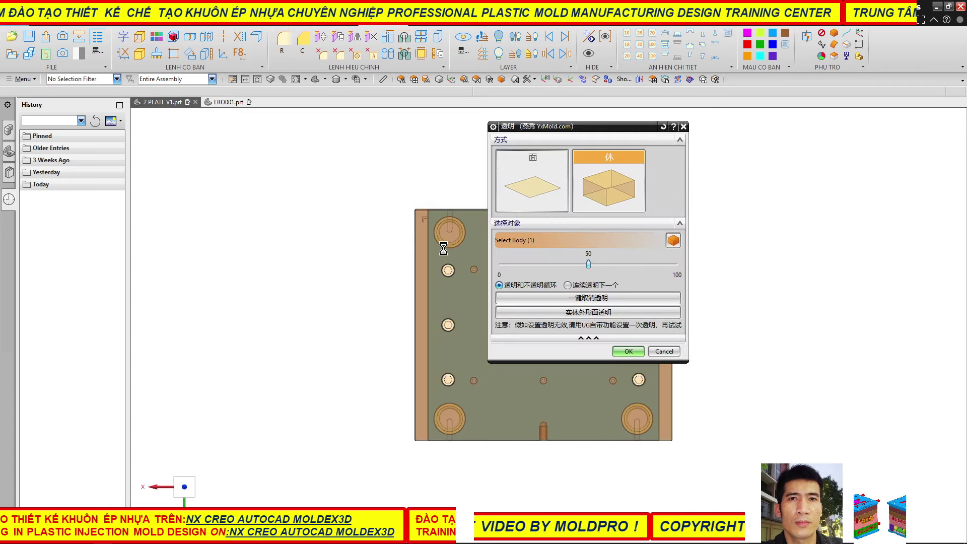
scroll(286, 249, "down", 2)
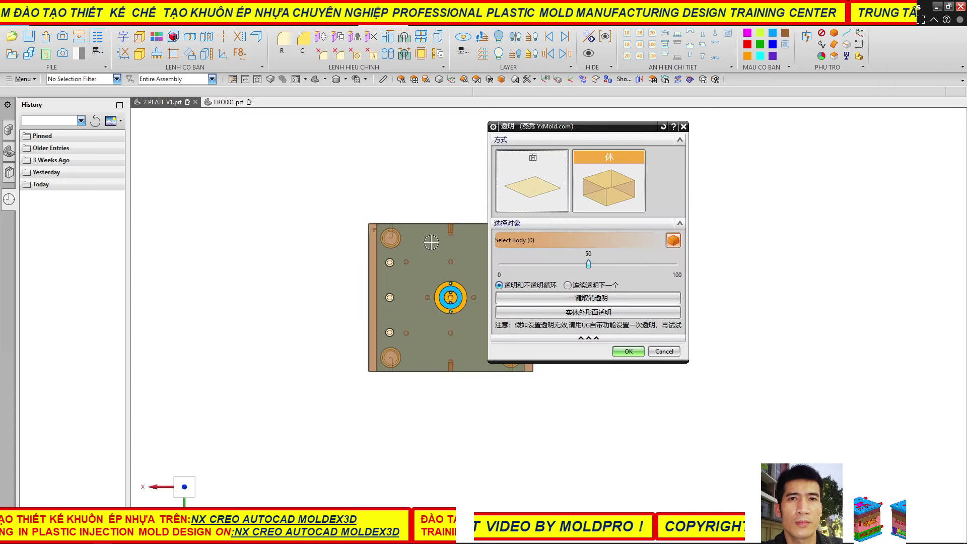
scroll(410, 244, "up", 3)
scroll(294, 250, "down", 3)
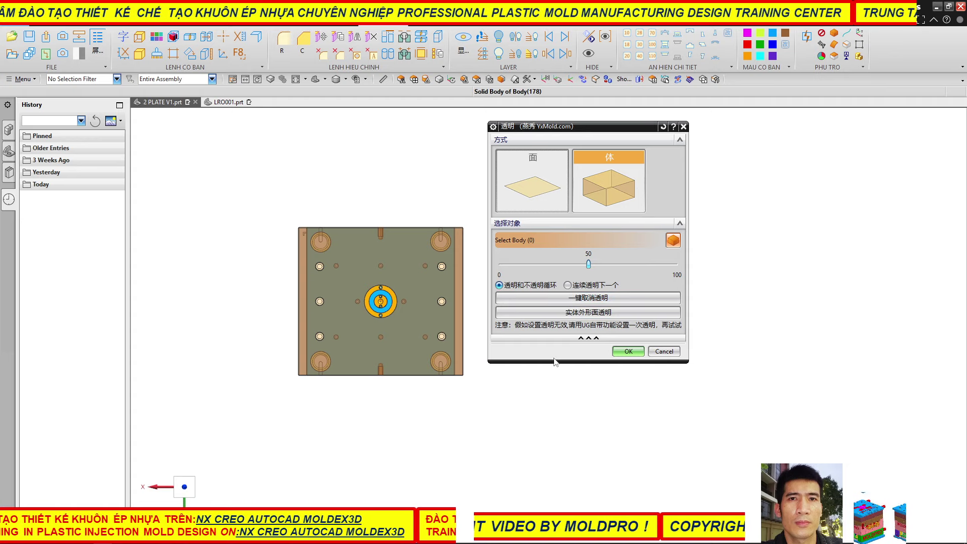
left_click(664, 351)
scroll(278, 270, "up", 3)
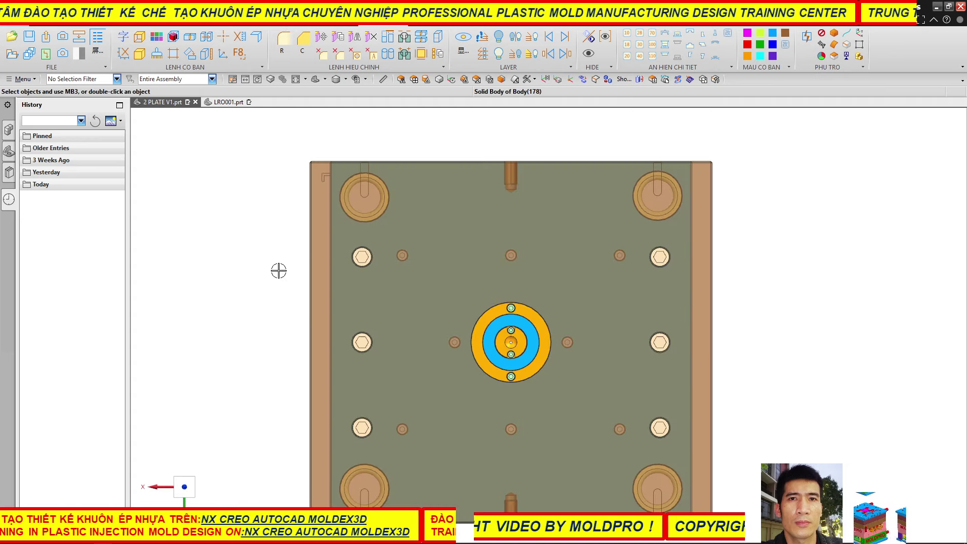
scroll(412, 194, "up", 3)
scroll(473, 216, "down", 3)
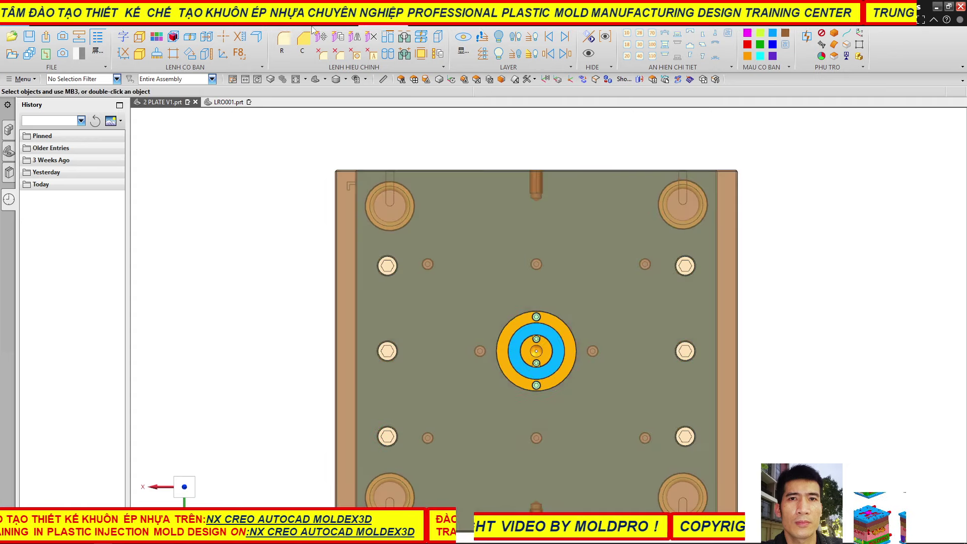
scroll(79, 59, "down", 1)
- Reopen the screw tool and select the plate as the target body and placement face
left_click(75, 53)
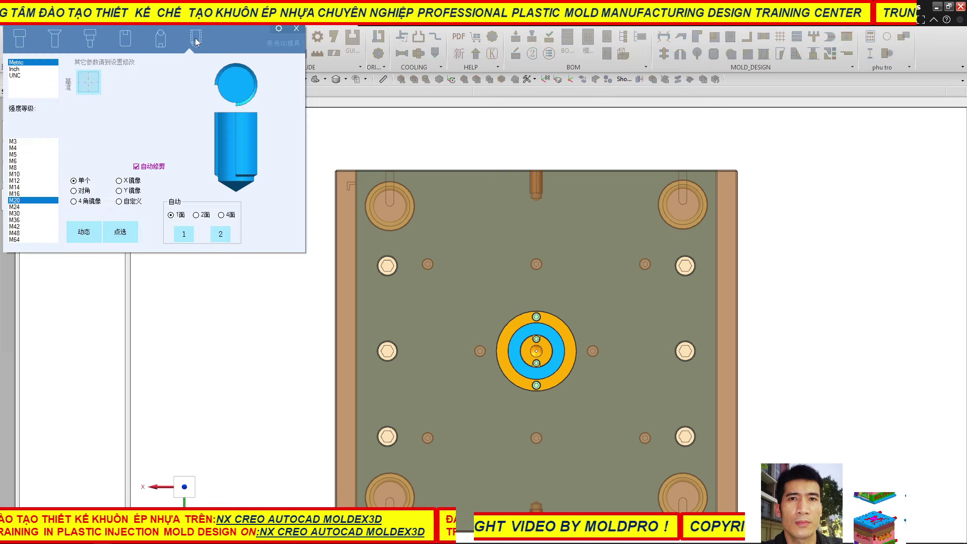
left_click(192, 38)
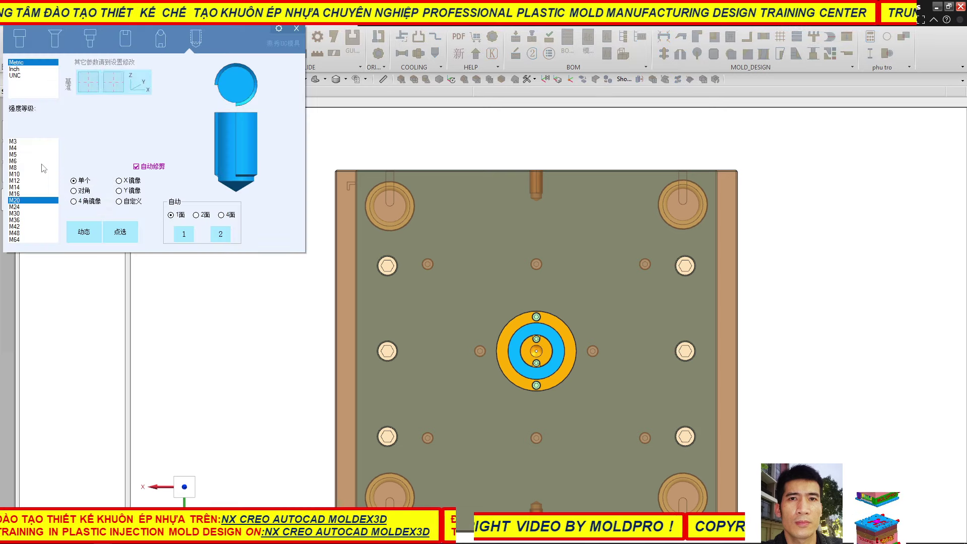
left_click(459, 222)
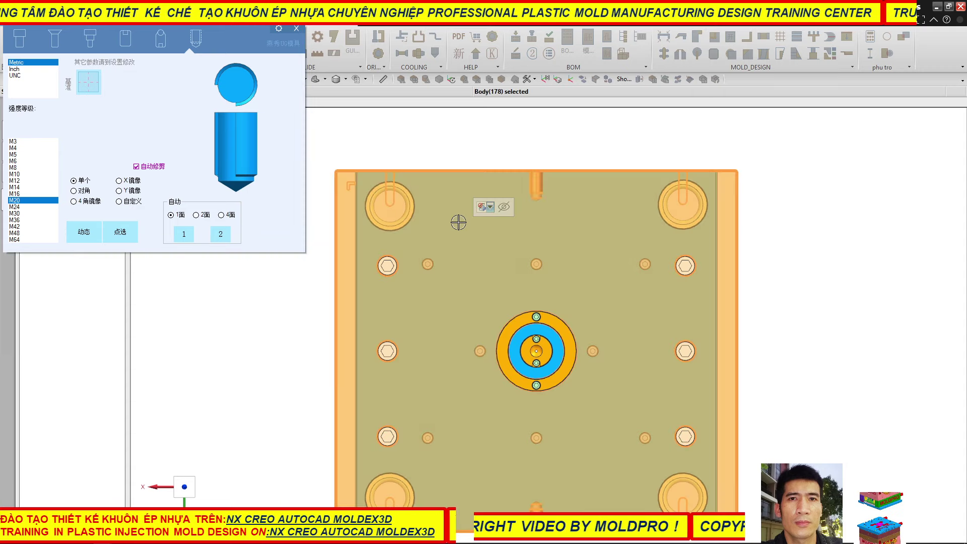
left_click(120, 231)
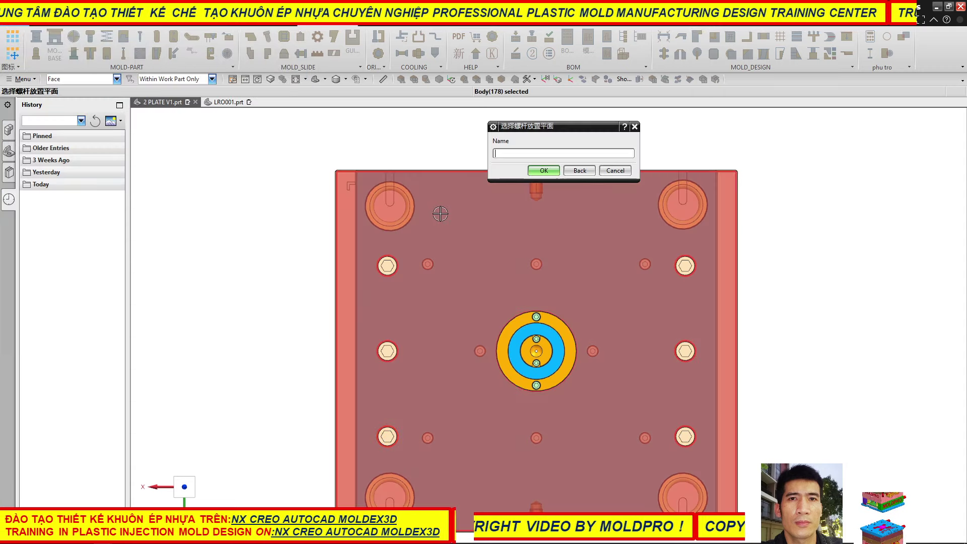
left_click(454, 214)
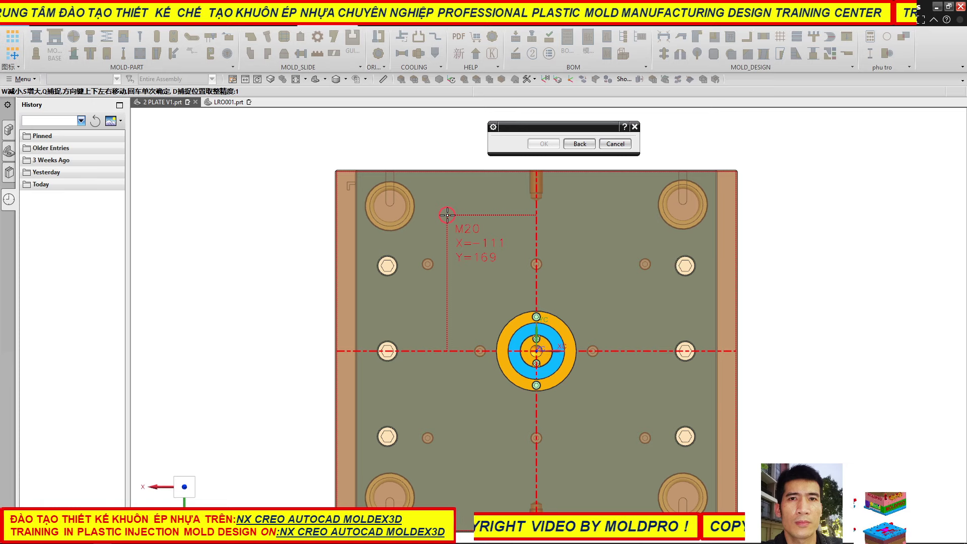
scroll(446, 218, "up", 2)
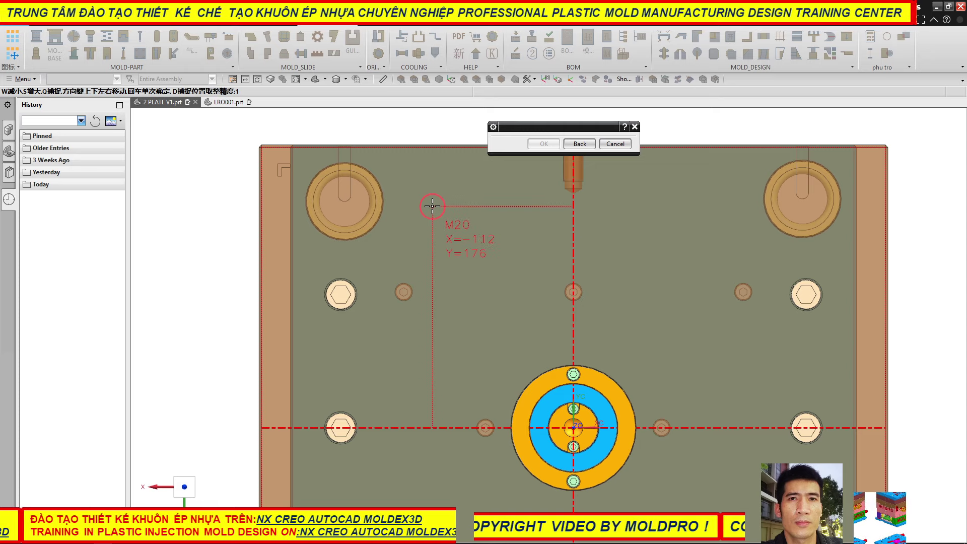
- Place an M20 point at X -111, Y 176 with diagonal mirroring enabled
left_click(617, 144)
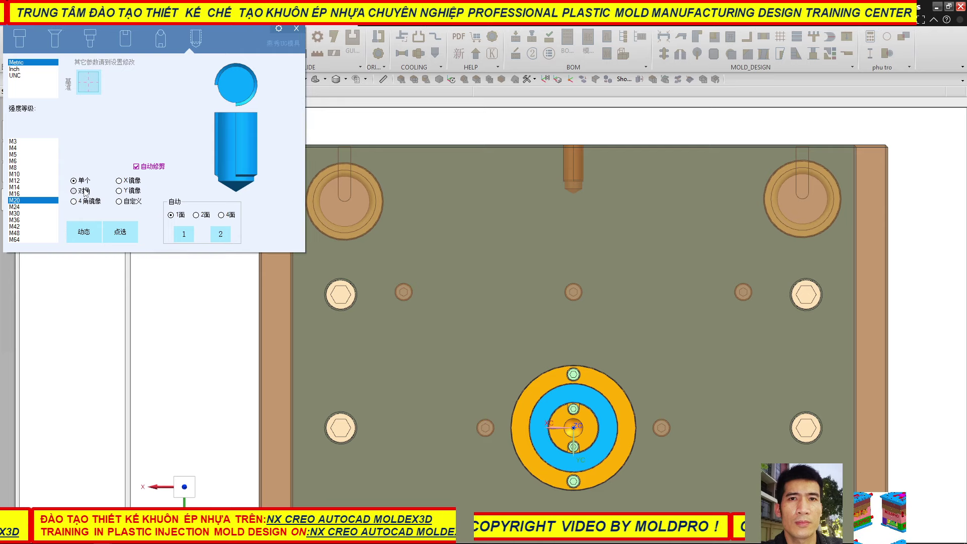
left_click(84, 233)
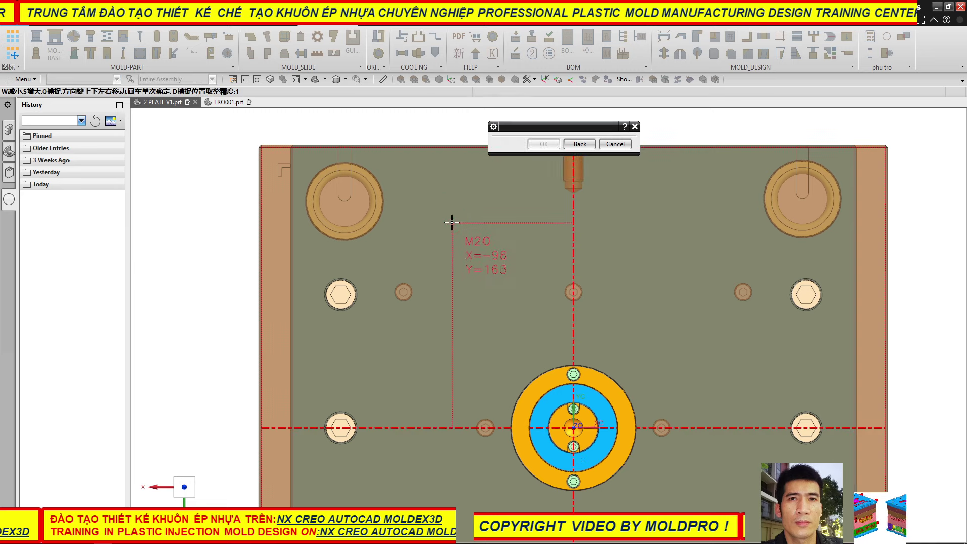
scroll(451, 214, "down", 2)
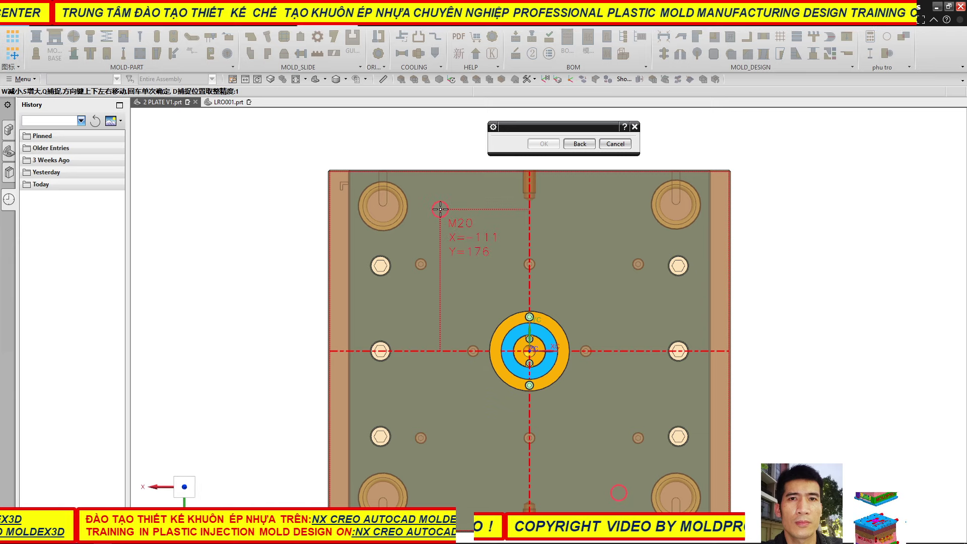
left_click(441, 209)
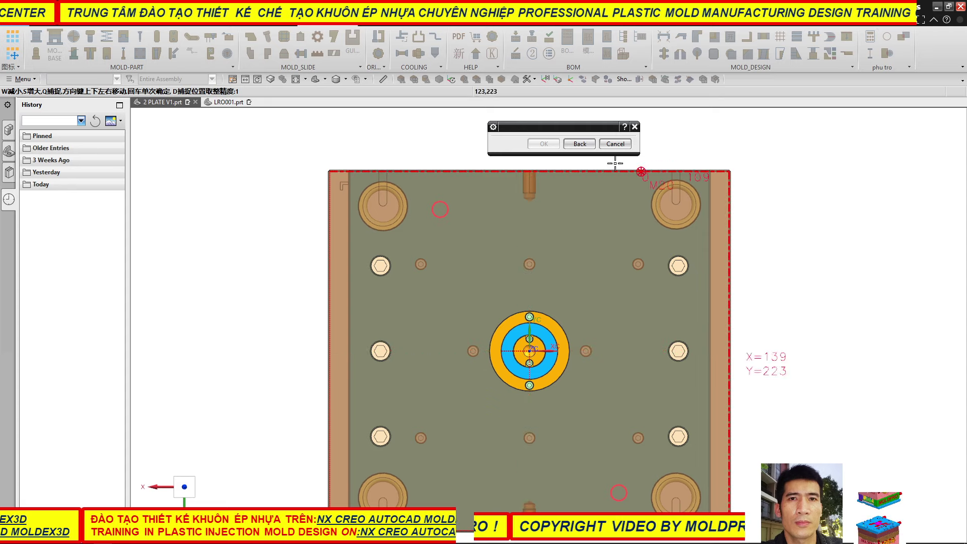
left_click(615, 145)
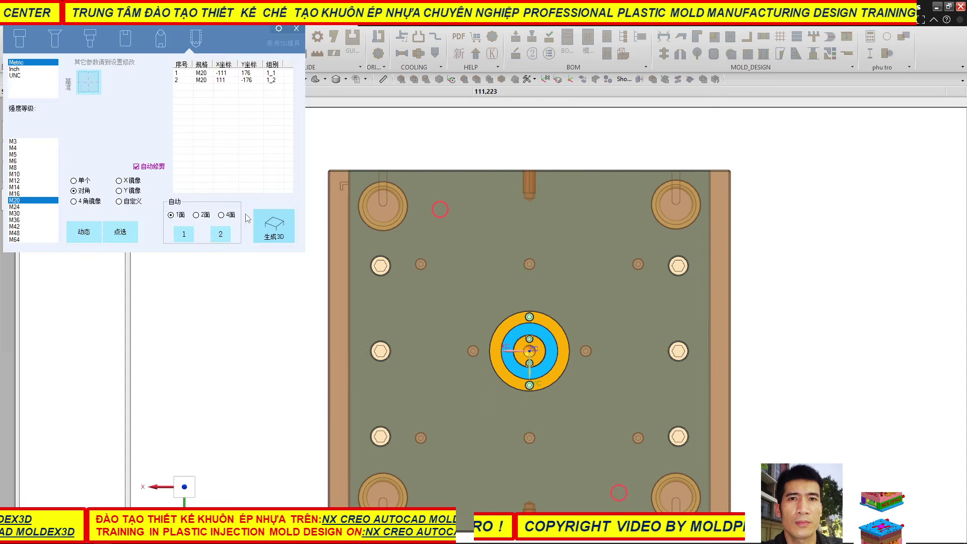
- Generate both M20 screws at the two diagonal points and close the screw dialog
left_click(277, 229)
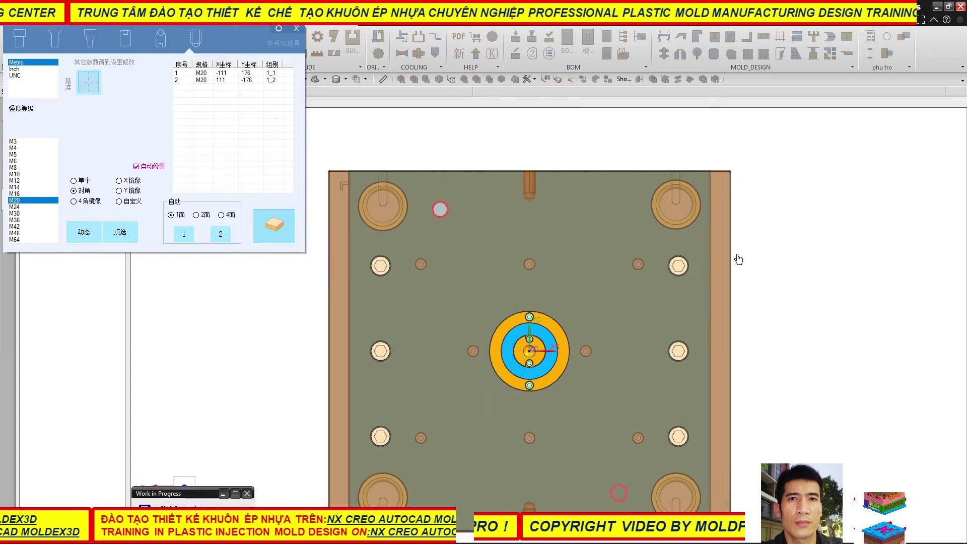
mouse_move(529, 233)
middle_mouse_down()
mouse_move(494, 153)
mouse_move(514, 147)
mouse_move(512, 134)
mouse_move(514, 198)
mouse_move(533, 195)
mouse_move(537, 222)
middle_mouse_up()
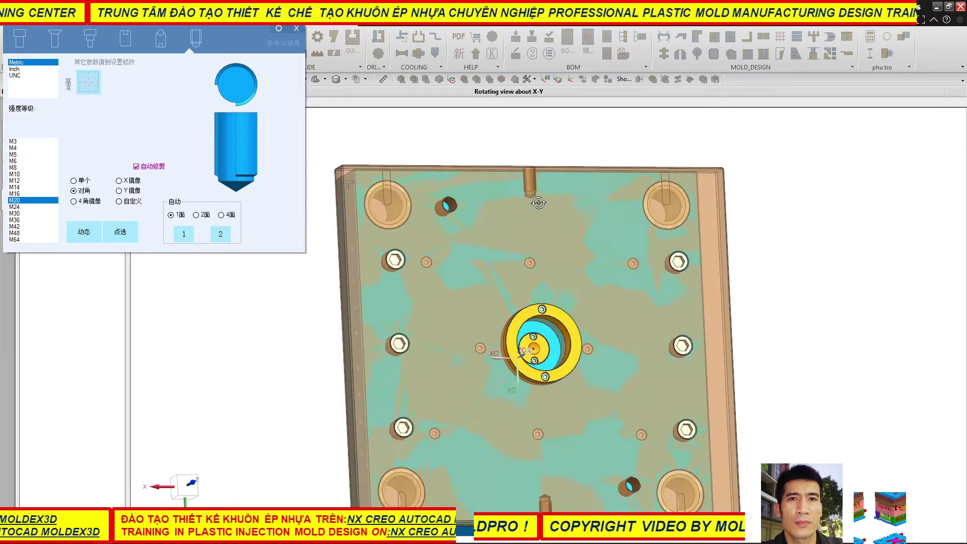
left_click(296, 28)
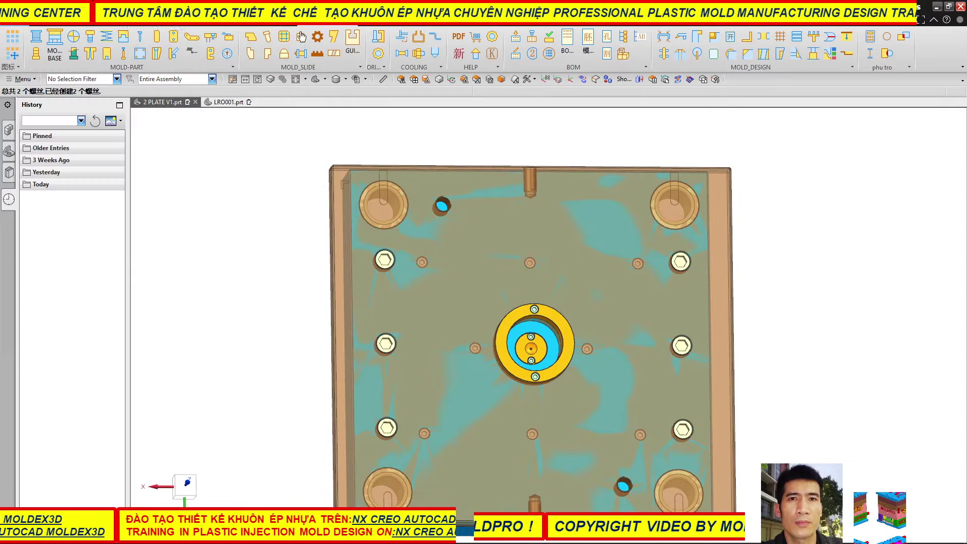
scroll(438, 207, "up", 3)
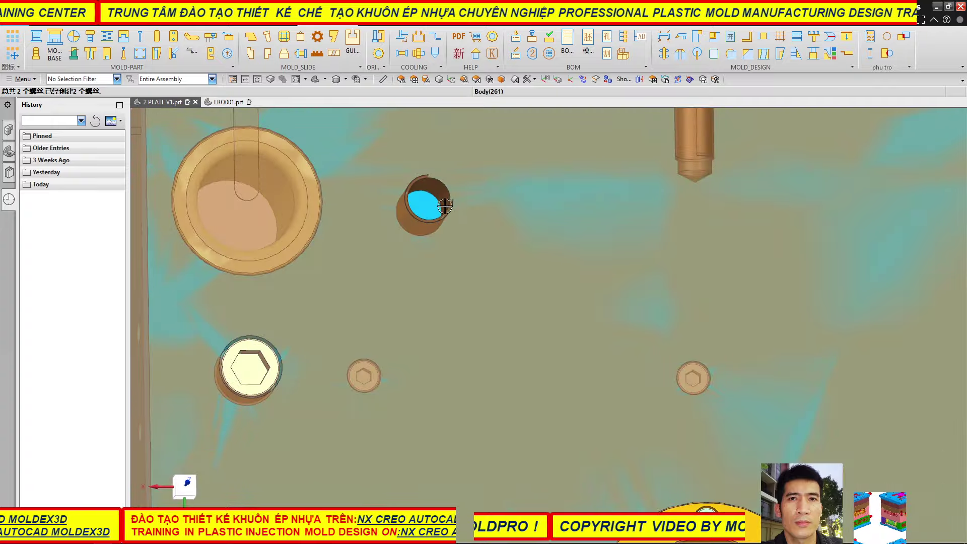
scroll(433, 200, "up", 3)
scroll(433, 200, "down", 5)
scroll(471, 216, "down", 3)
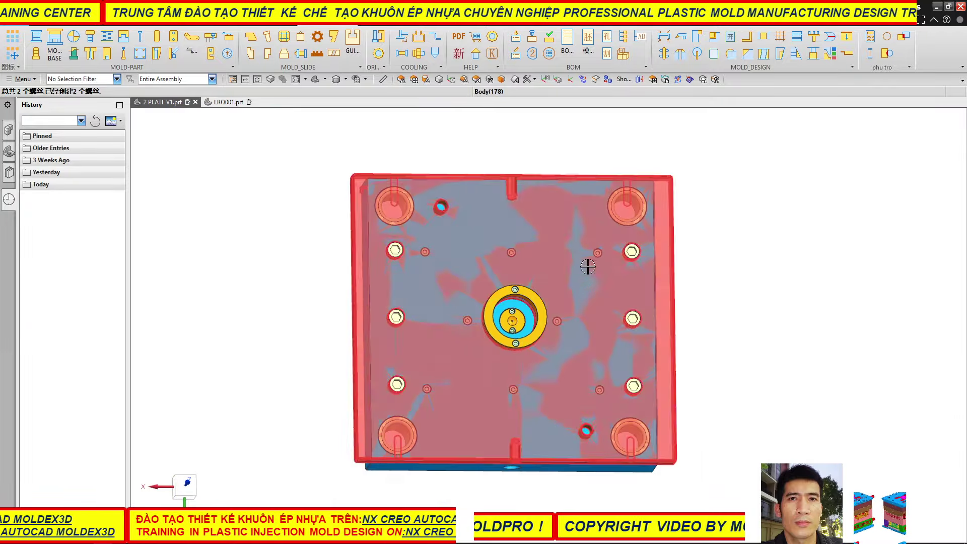
- Orbit and zoom to inspect the bolt and vent holes on the core plate
mouse_move(587, 264)
middle_mouse_down()
mouse_move(549, 240)
mouse_move(725, 248)
middle_mouse_up()
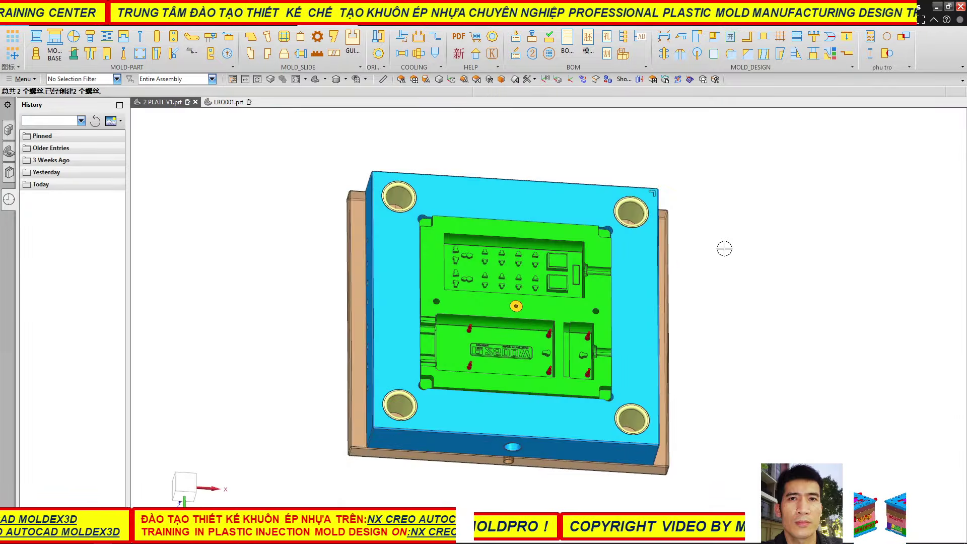
scroll(448, 309, "up", 4)
scroll(501, 318, "down", 2)
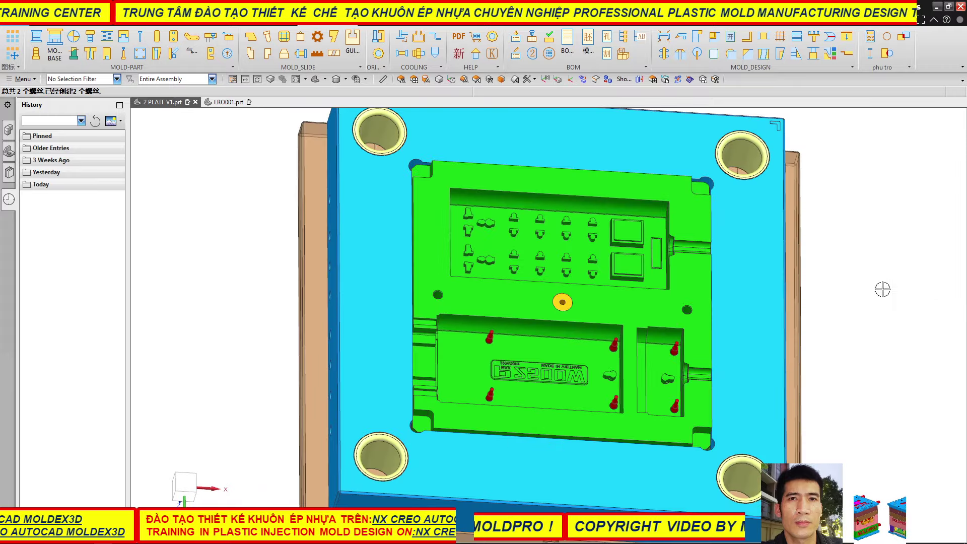
mouse_move(503, 305)
middle_mouse_down()
mouse_move(486, 341)
mouse_move(398, 329)
middle_mouse_up()
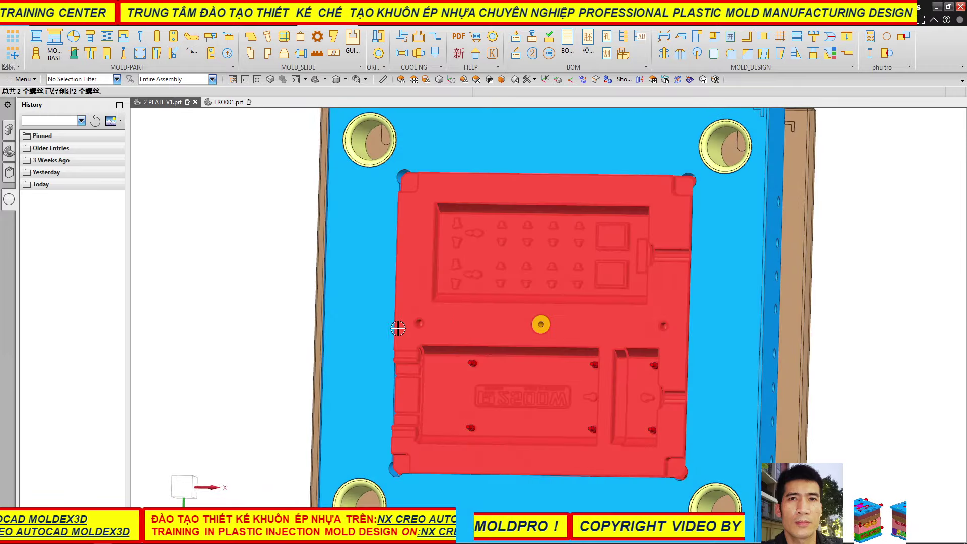
scroll(416, 329, "up", 2)
scroll(416, 329, "up", 2)
scroll(413, 325, "up", 2)
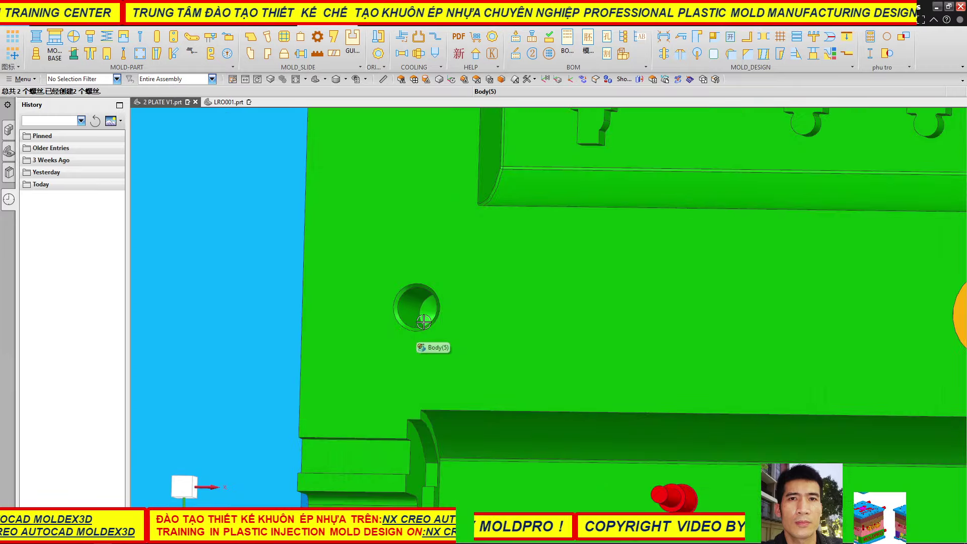
scroll(409, 320, "up", 2)
scroll(410, 321, "down", 3)
scroll(409, 320, "down", 2)
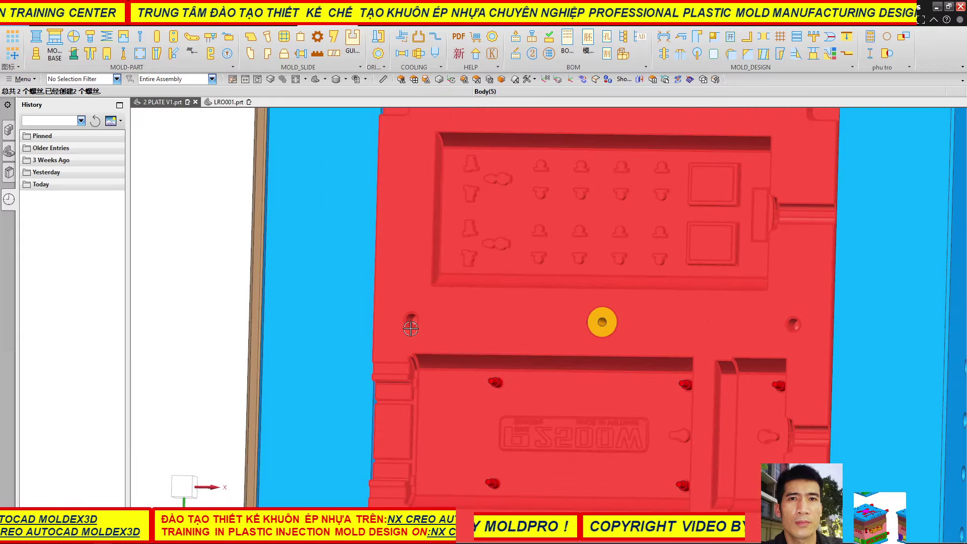
mouse_move(516, 331)
middle_mouse_down()
mouse_move(546, 308)
mouse_move(413, 322)
middle_mouse_up()
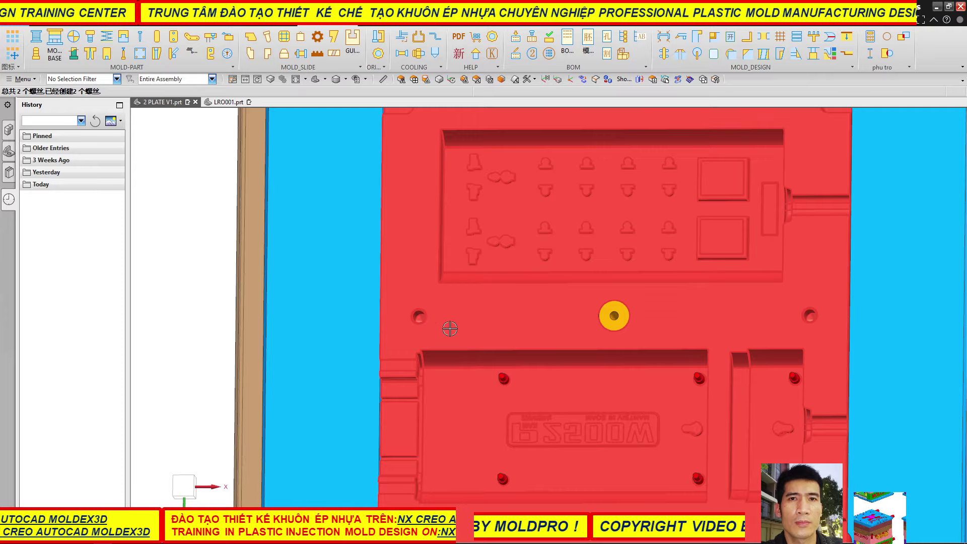
scroll(453, 327, "down", 2)
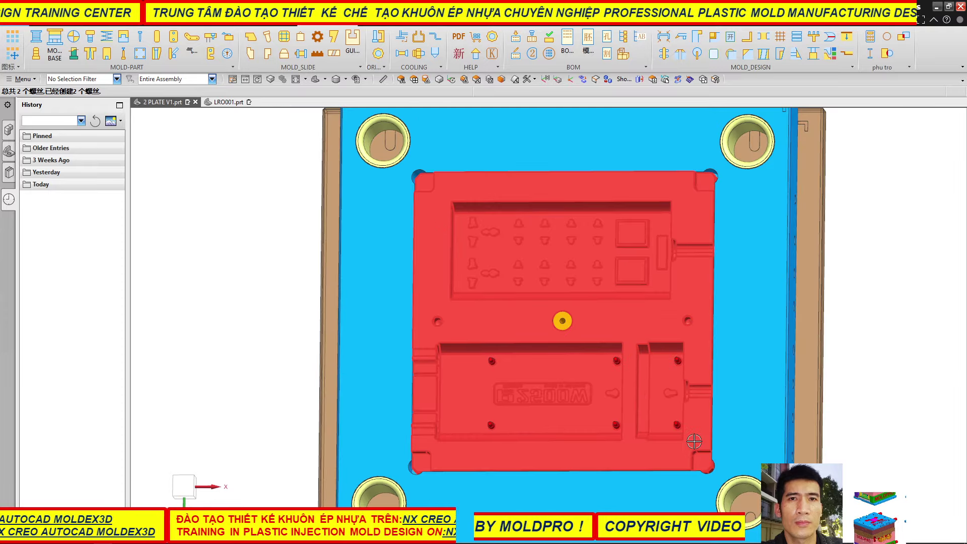
mouse_move(695, 441)
middle_mouse_down()
mouse_move(704, 378)
mouse_move(728, 382)
middle_mouse_up()
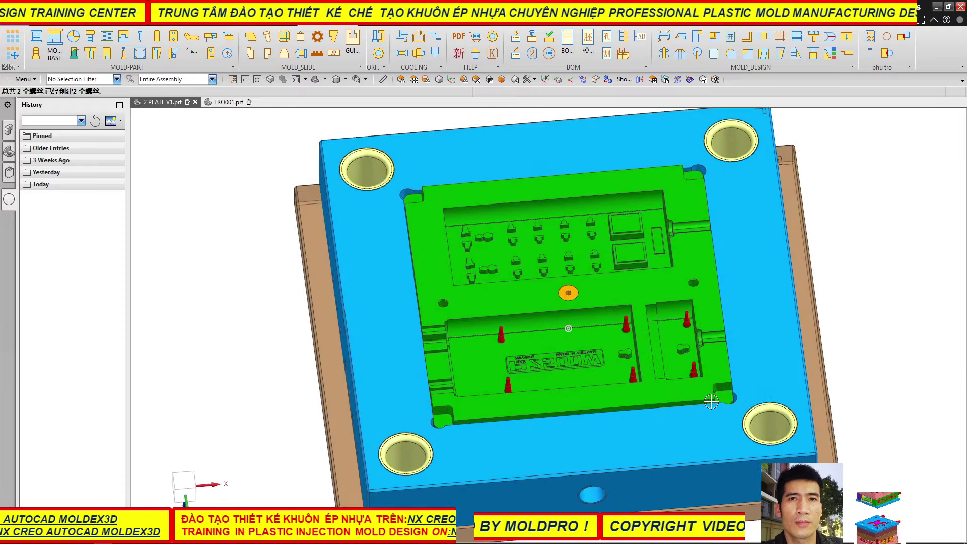
- Make the core insert body 50% transparent using the transparency tool in Body mode
left_click(580, 286)
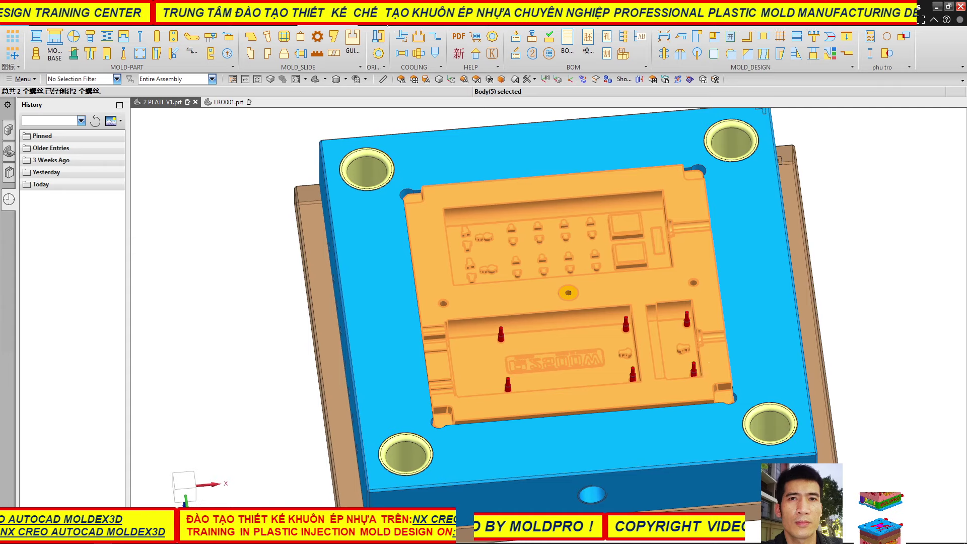
left_click(382, 28)
left_click(176, 135)
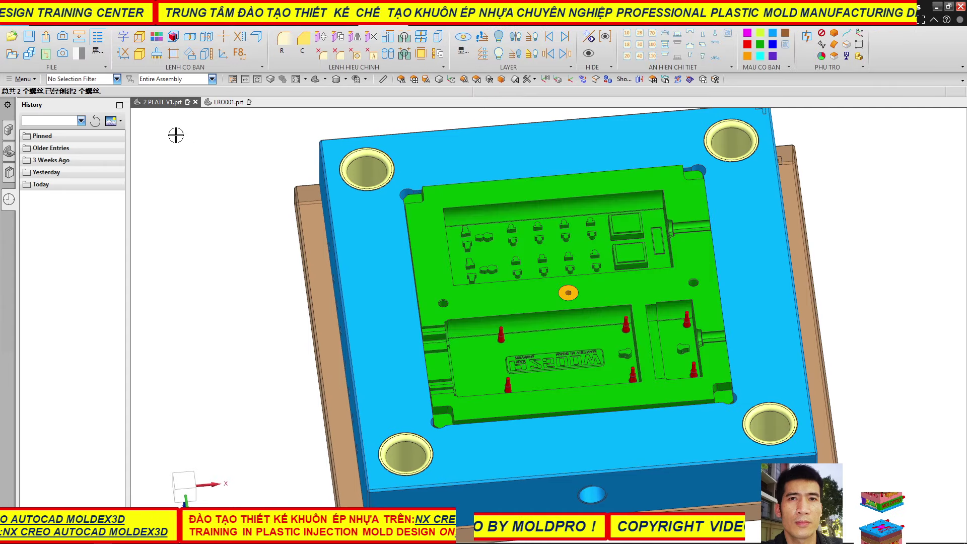
left_click(138, 51)
left_click(705, 297)
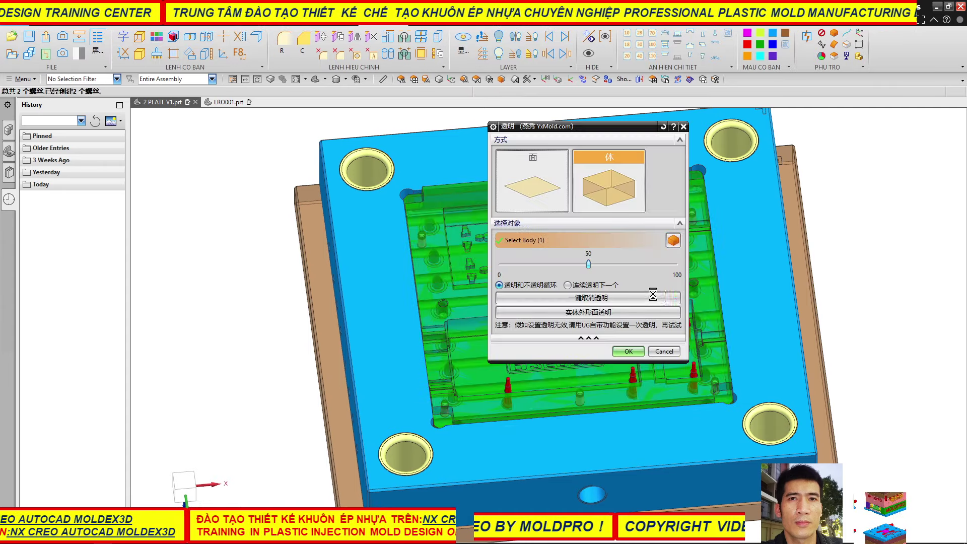
left_click(663, 351)
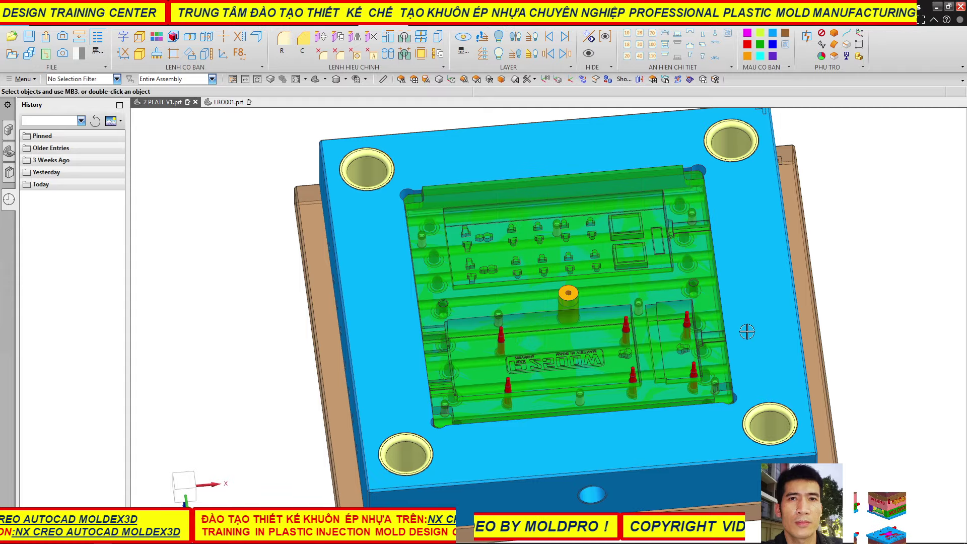
- Orbit and zoom the mould to inspect the see-through core's internal channels and holes
mouse_move(747, 330)
middle_mouse_down()
mouse_move(707, 384)
mouse_move(576, 366)
middle_mouse_up()
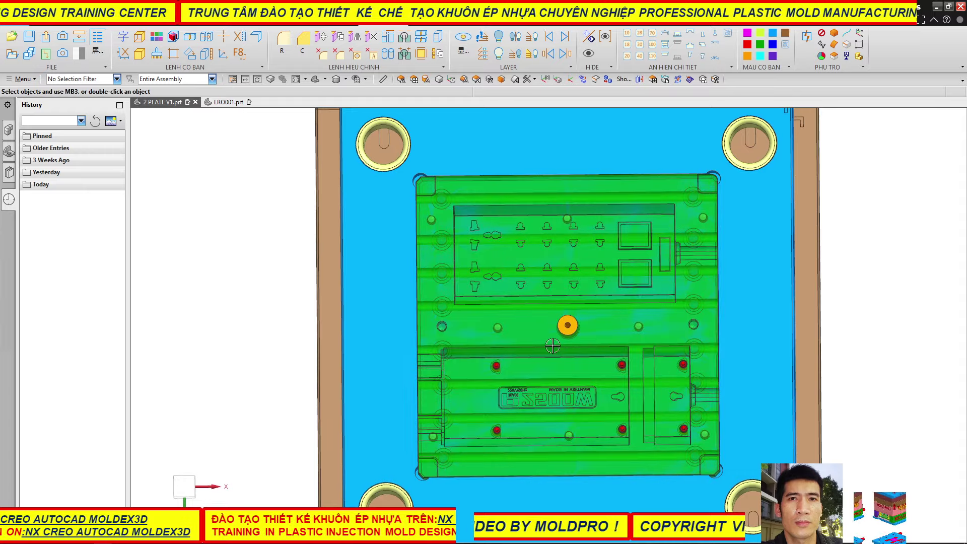
scroll(499, 326, "up", 2)
scroll(453, 335, "up", 2)
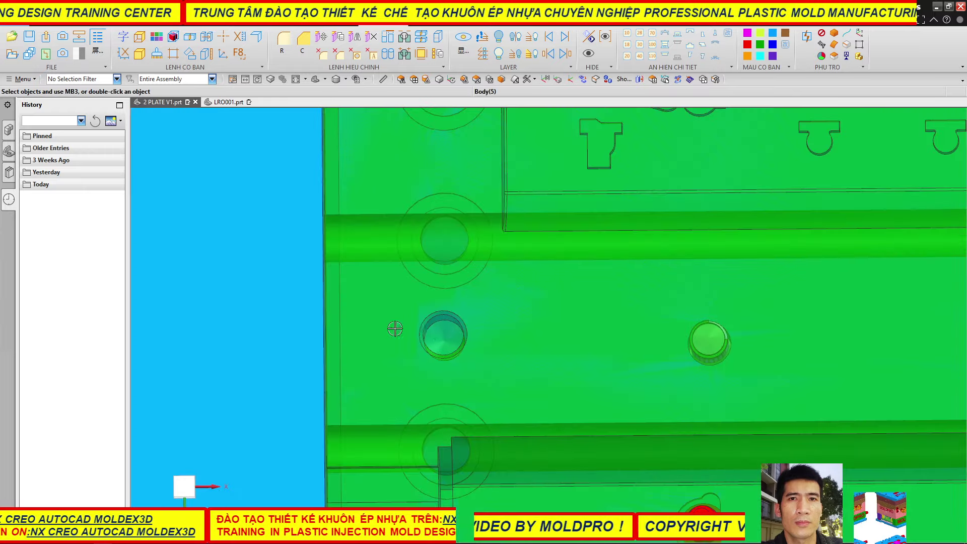
scroll(395, 327, "down", 3)
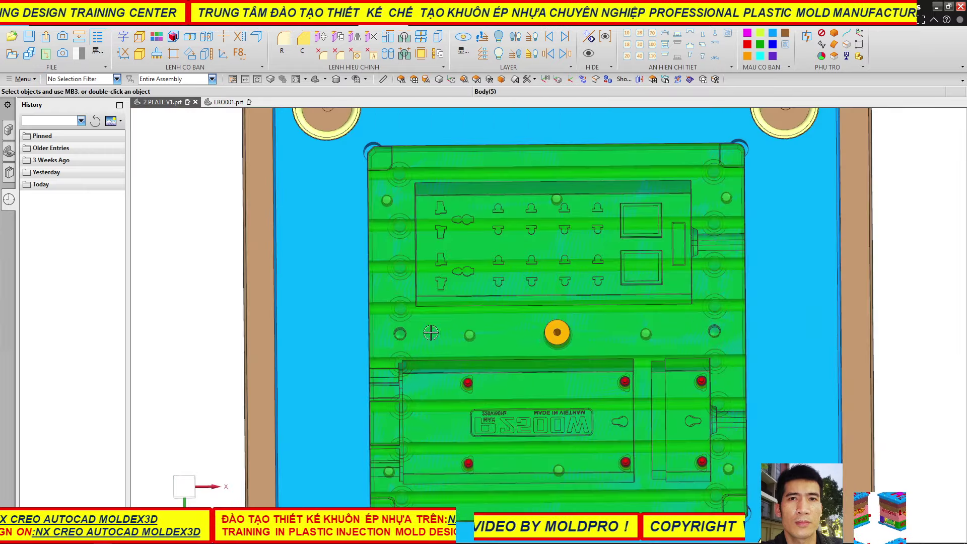
mouse_move(457, 323)
middle_mouse_down()
mouse_move(465, 305)
mouse_move(455, 311)
mouse_move(467, 324)
mouse_move(347, 304)
middle_mouse_up()
scroll(430, 308, "down", 2)
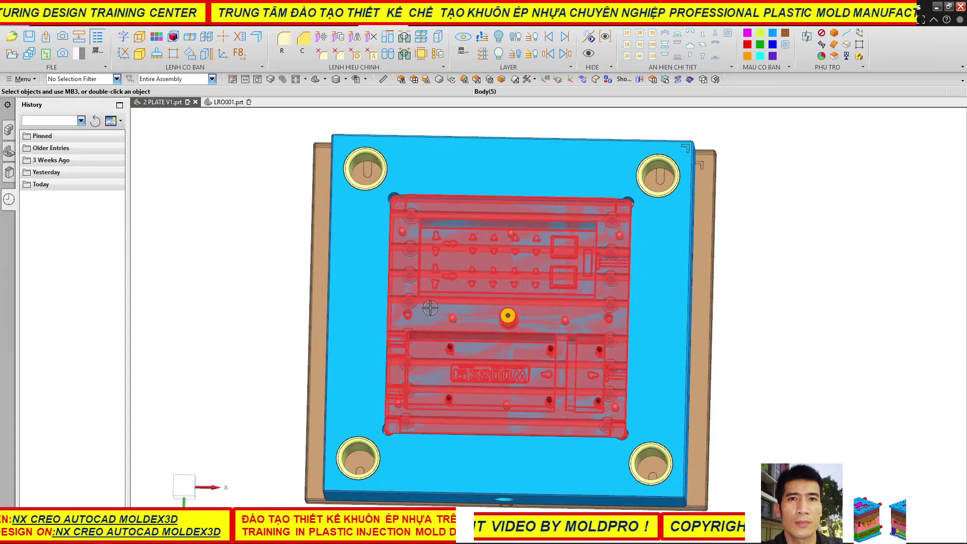
mouse_move(468, 324)
middle_mouse_down()
mouse_move(471, 349)
mouse_move(468, 322)
middle_mouse_up()
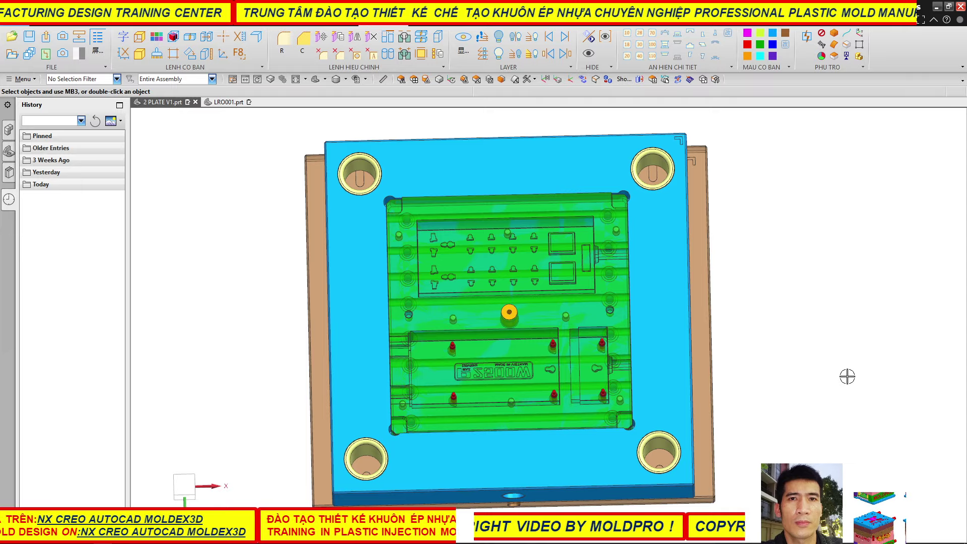
scroll(643, 366, "down", 2)
scroll(614, 327, "down", 2)
scroll(590, 292, "down", 2)
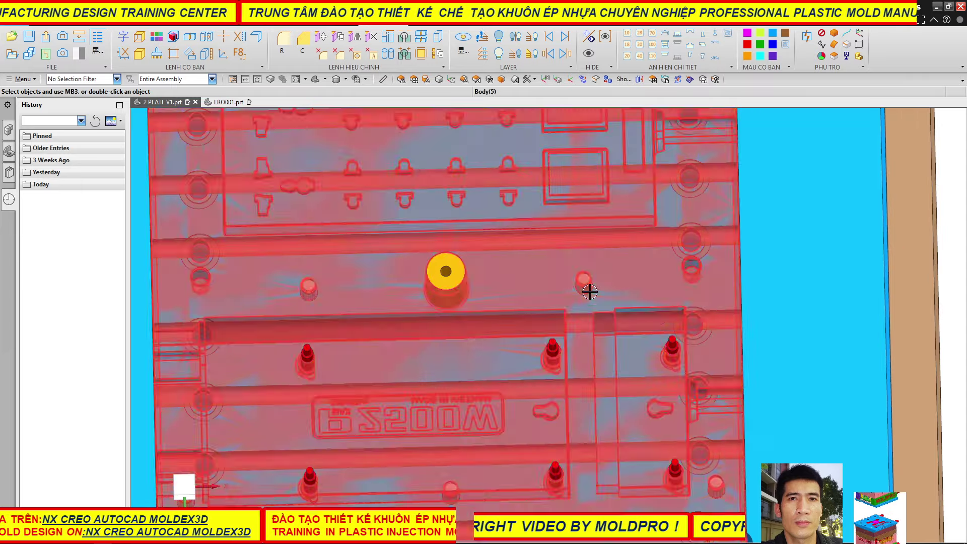
scroll(588, 288, "up", 3)
mouse_move(589, 288)
middle_mouse_down()
mouse_move(570, 328)
mouse_move(545, 345)
mouse_move(579, 325)
middle_mouse_up()
scroll(578, 321, "down", 2)
scroll(557, 319, "down", 2)
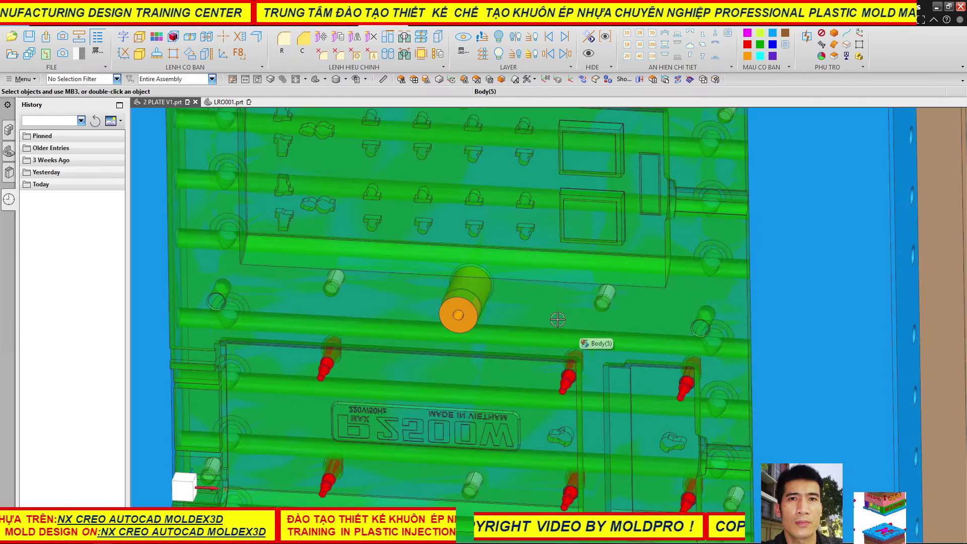
scroll(557, 320, "up", 3)
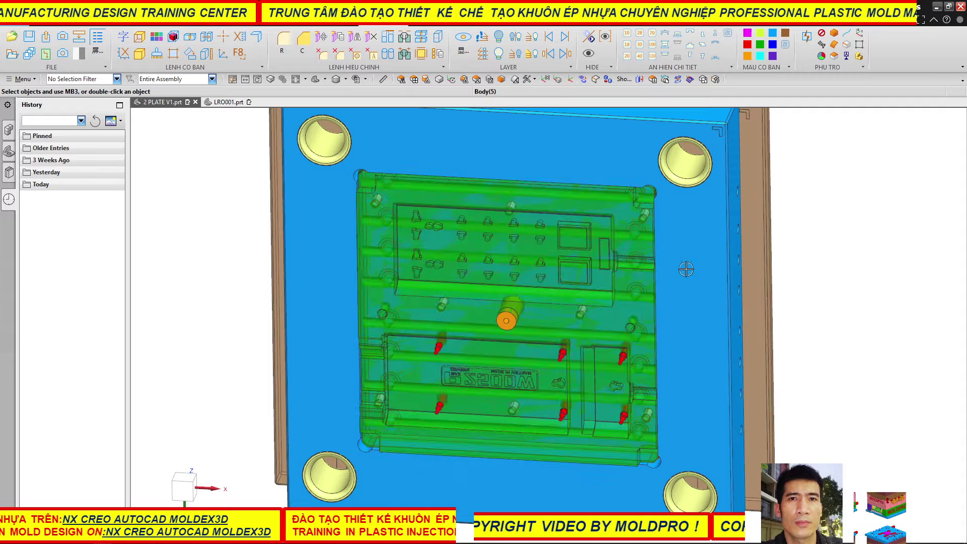
scroll(640, 296, "down", 3)
scroll(591, 343, "up", 3)
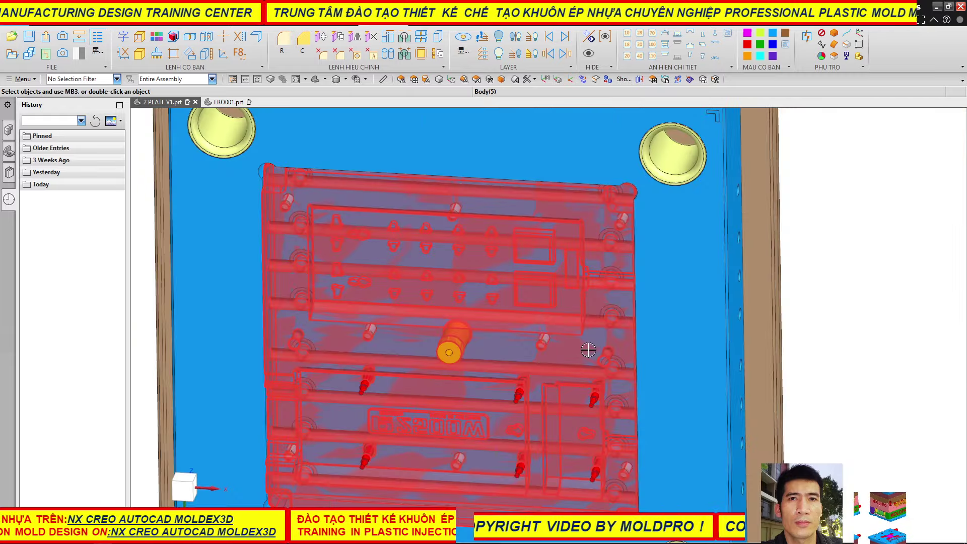
mouse_move(591, 343)
middle_mouse_down()
mouse_move(631, 274)
mouse_move(627, 314)
middle_mouse_up()
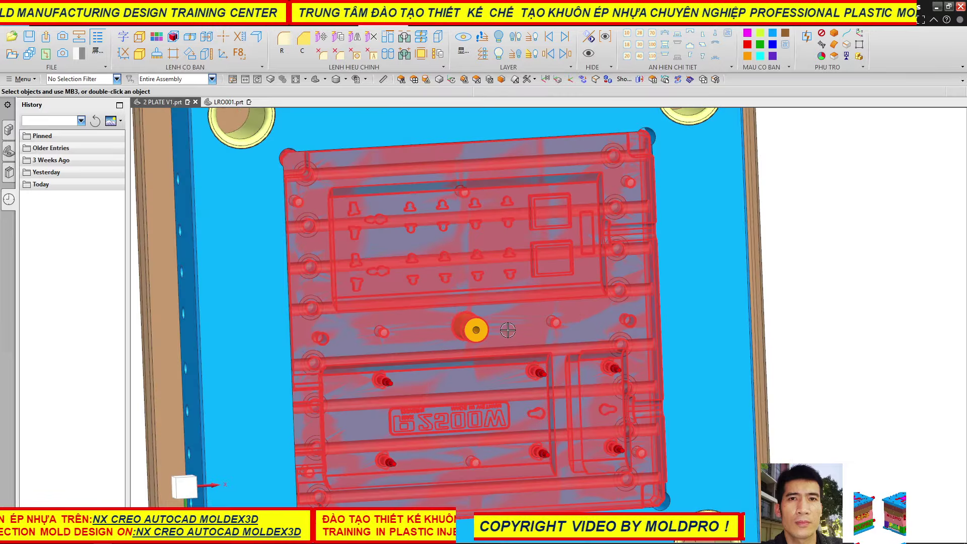
scroll(508, 330, "down", 3)
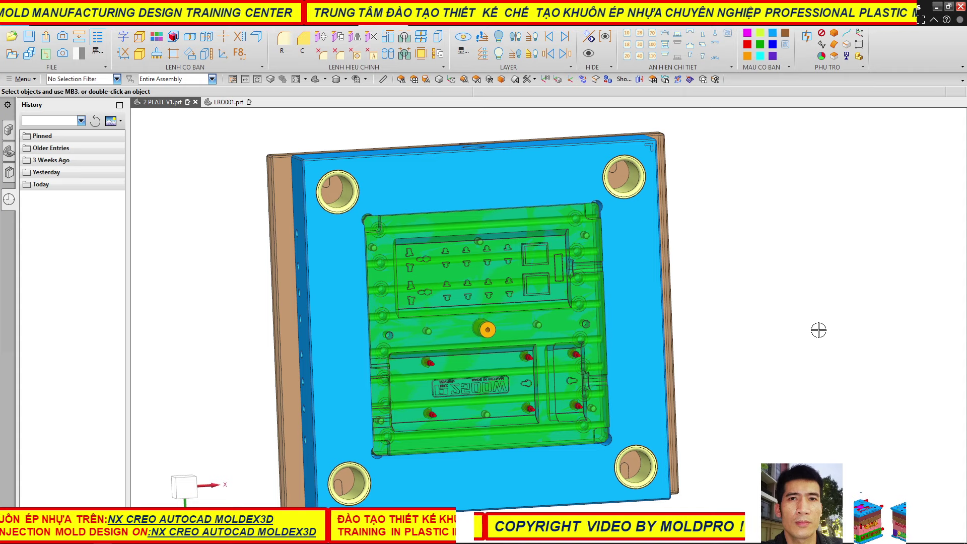
scroll(579, 314, "up", 2)
scroll(557, 313, "up", 3)
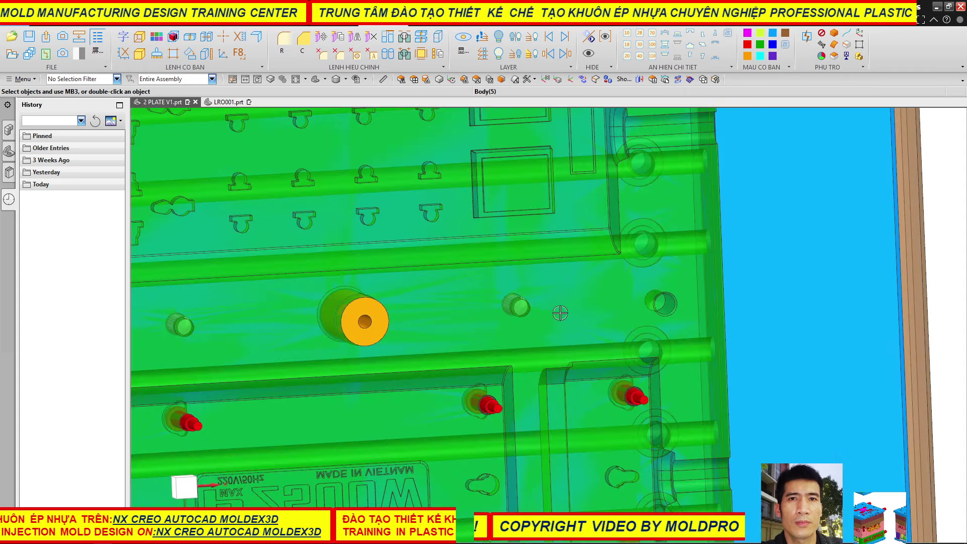
scroll(560, 313, "down", 4)
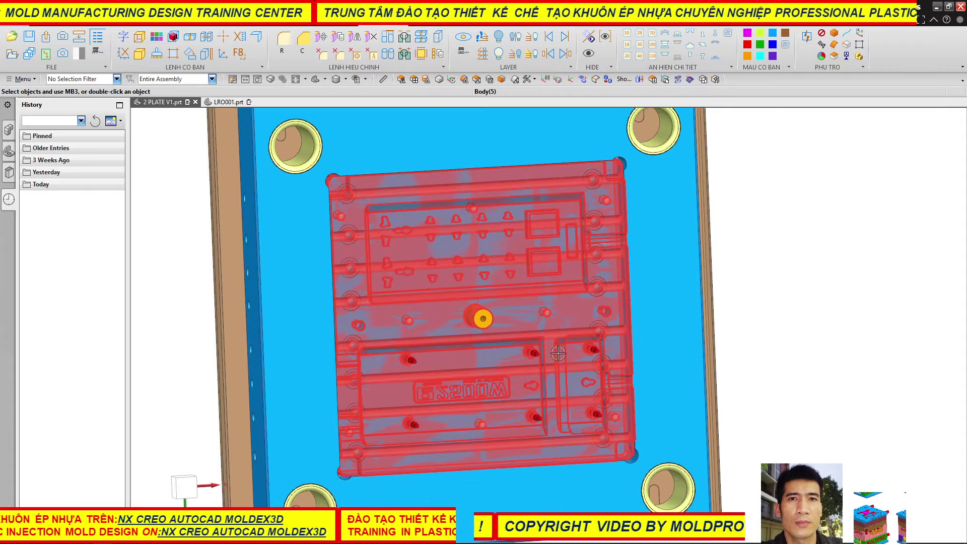
mouse_move(558, 353)
middle_mouse_down()
mouse_move(522, 308)
mouse_move(532, 297)
mouse_move(544, 312)
middle_mouse_up()
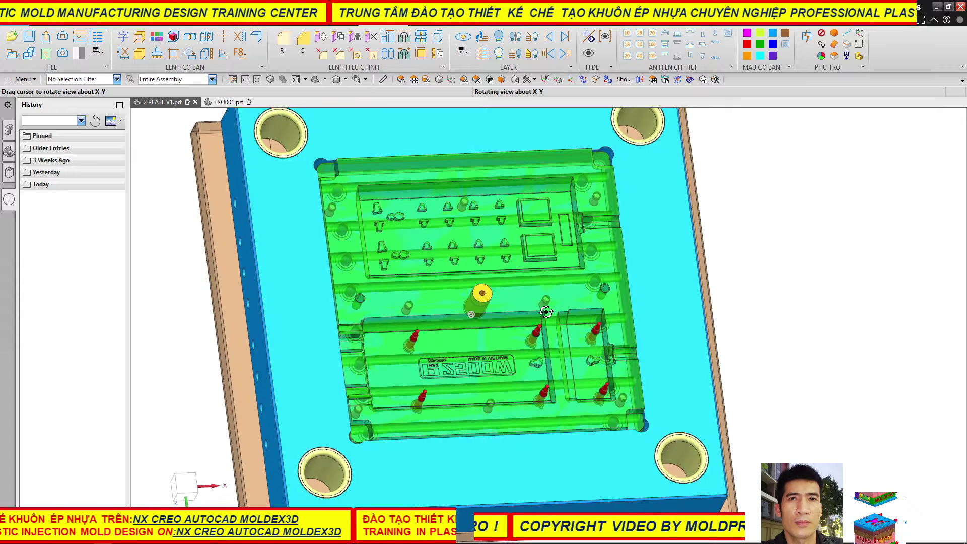
- Launch Move Object with Ctrl+T, ready to pick objects
scroll(494, 303, "down", 3)
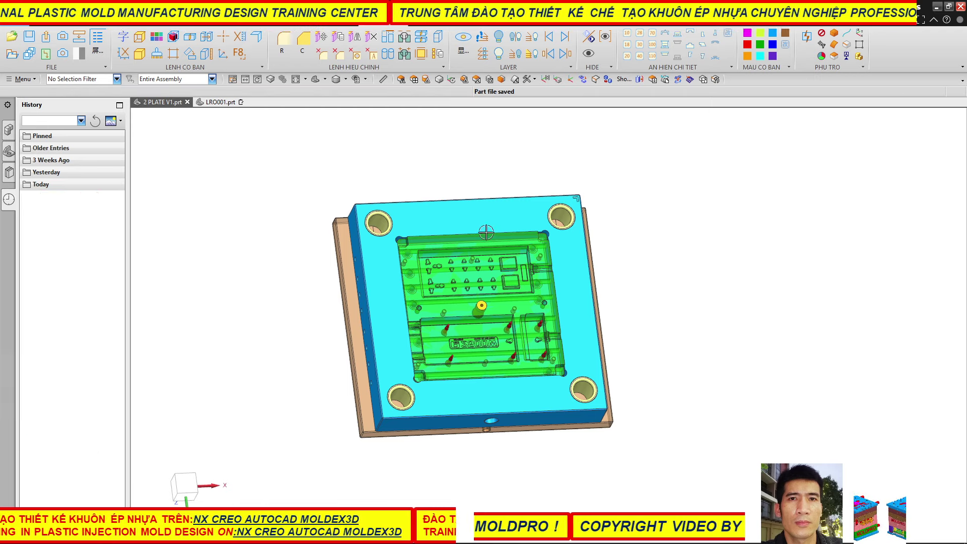
key("ctrl+t")
- Box-select all 33 mould plate objects and move them to layer 220
scroll(287, 279, "down", 2)
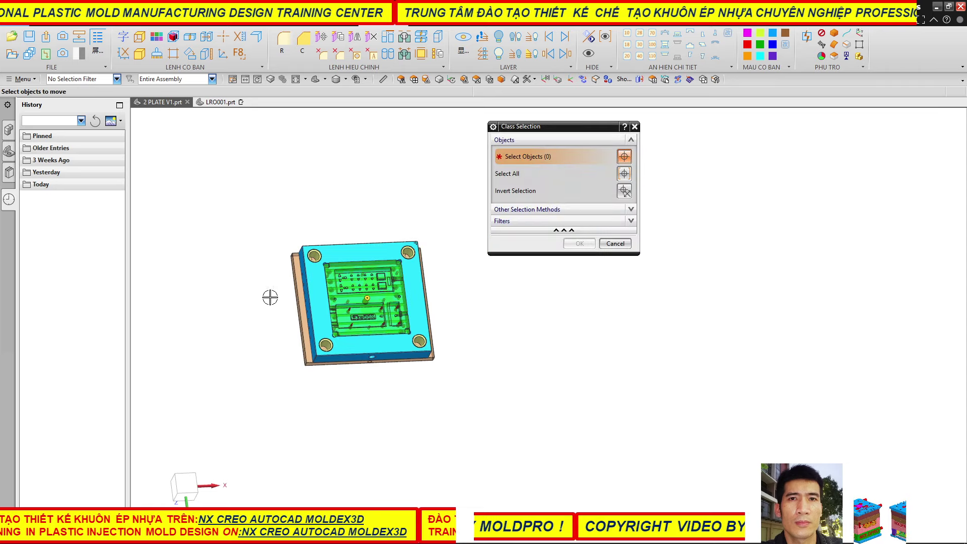
scroll(270, 296, "up", 1)
scroll(353, 262, "up", 2)
scroll(449, 207, "down", 1)
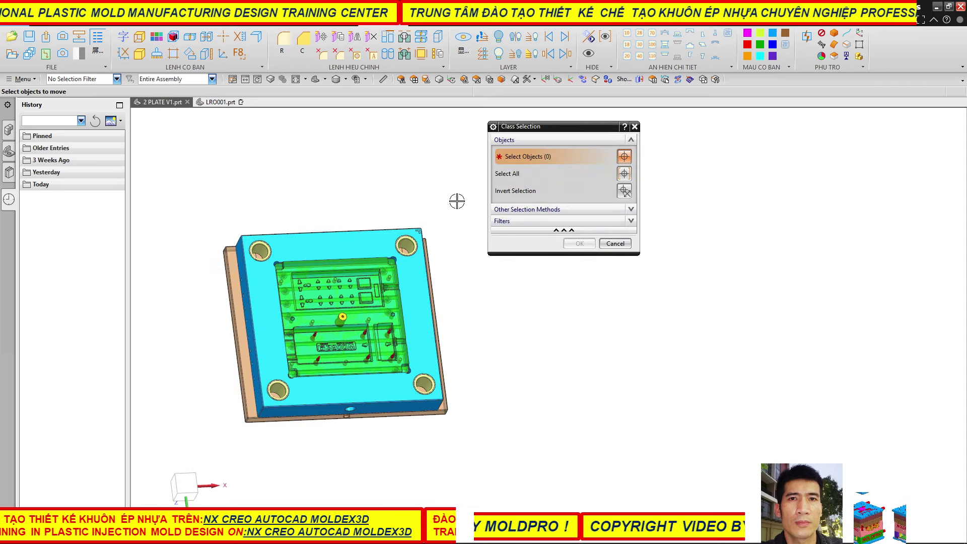
mouse_move(469, 184)
left_mouse_down()
mouse_move(214, 455)
mouse_move(190, 460)
left_mouse_up()
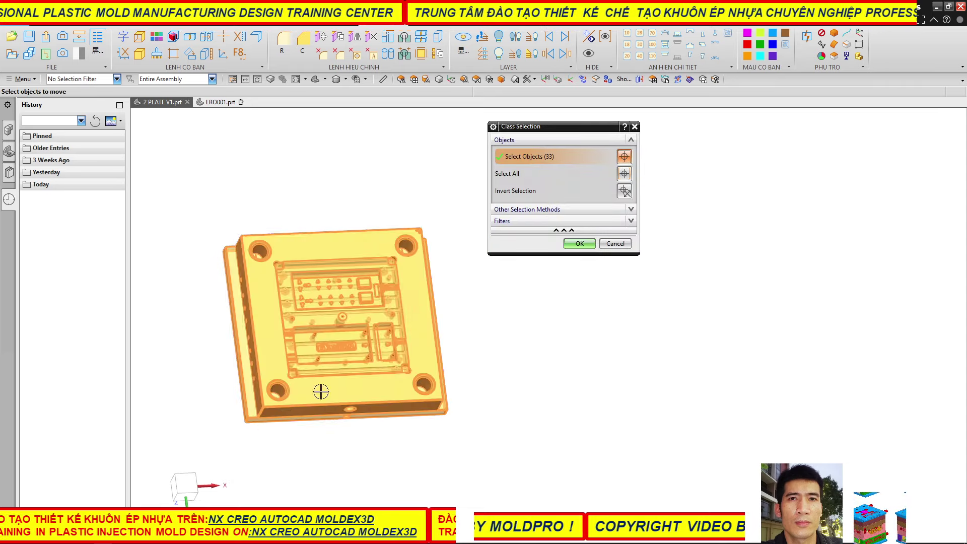
left_click(580, 244)
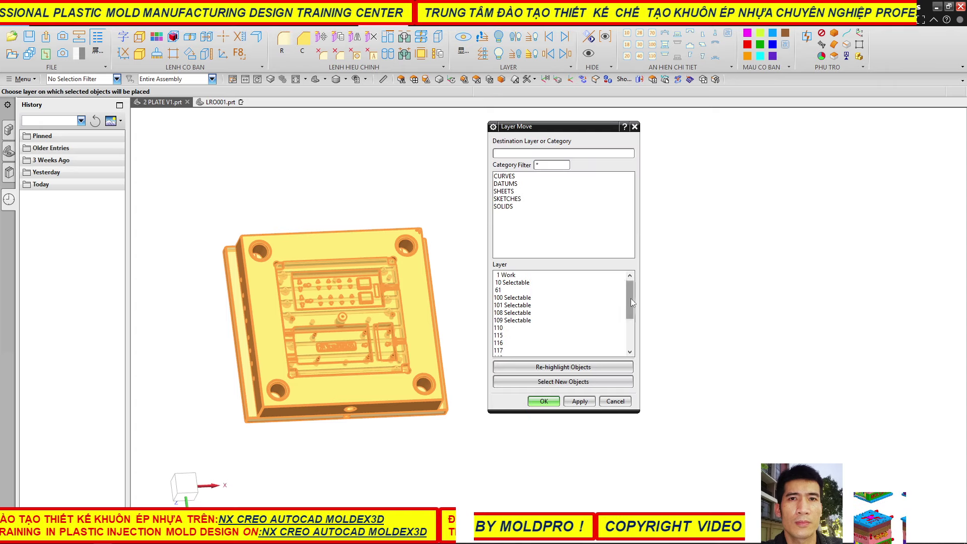
mouse_move(627, 294)
left_mouse_down()
mouse_move(619, 345)
mouse_move(620, 282)
left_mouse_up()
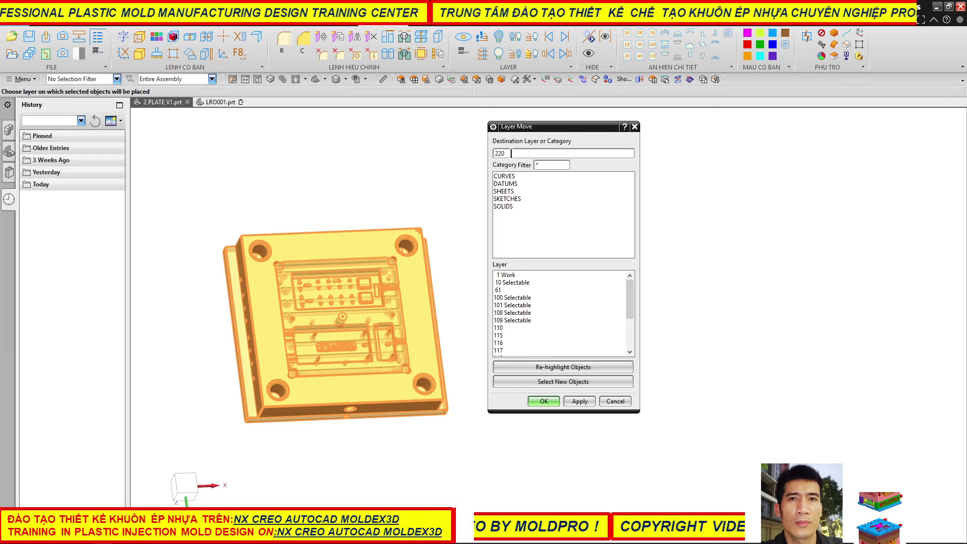
left_click(544, 402)
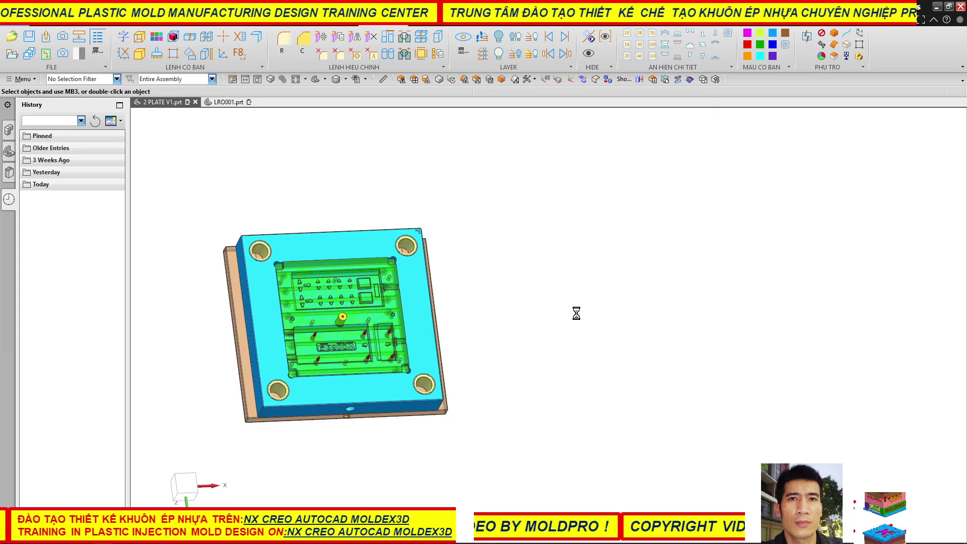
- Hide layer 220 and make layers 61, 110, 115–119 and 150 visible
scroll(570, 312, "down", 2)
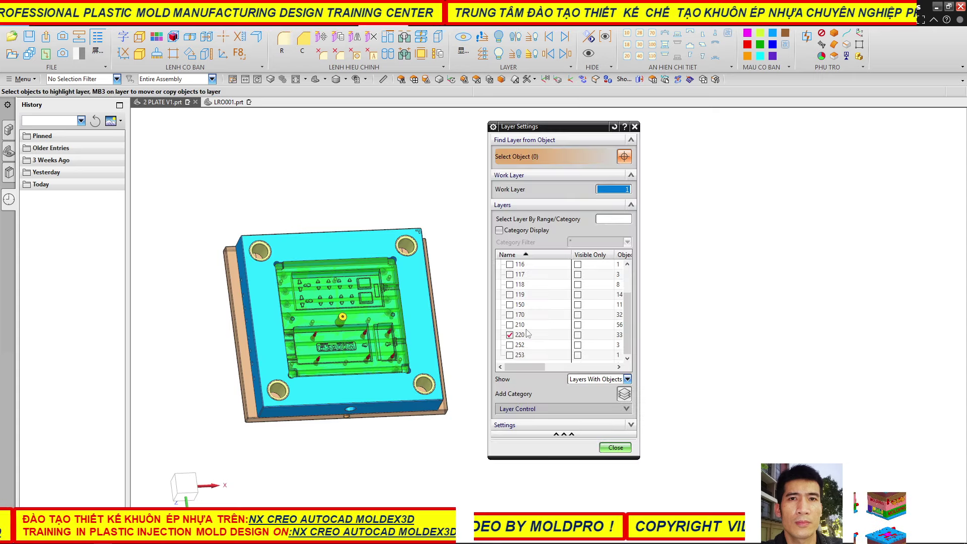
left_click(510, 335)
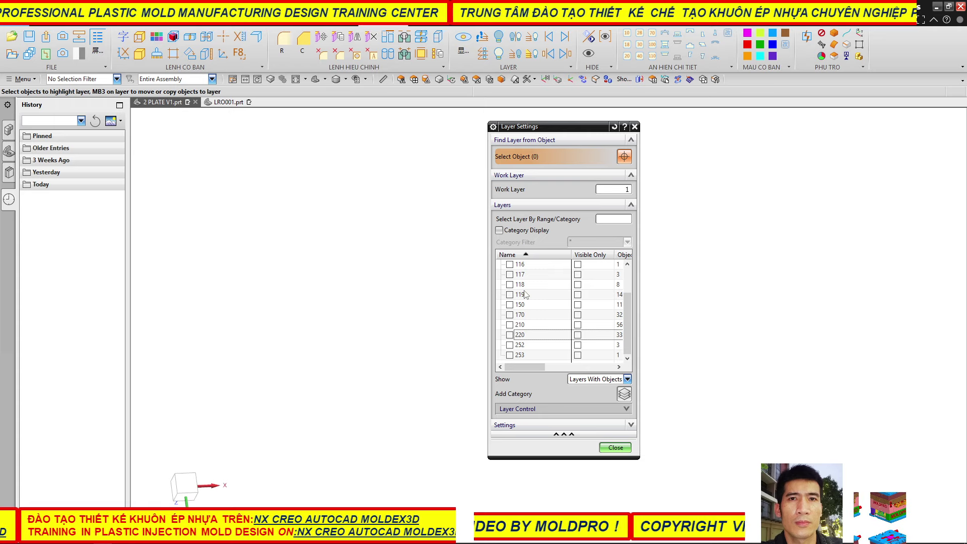
scroll(524, 295, "up", 2)
left_click(510, 275)
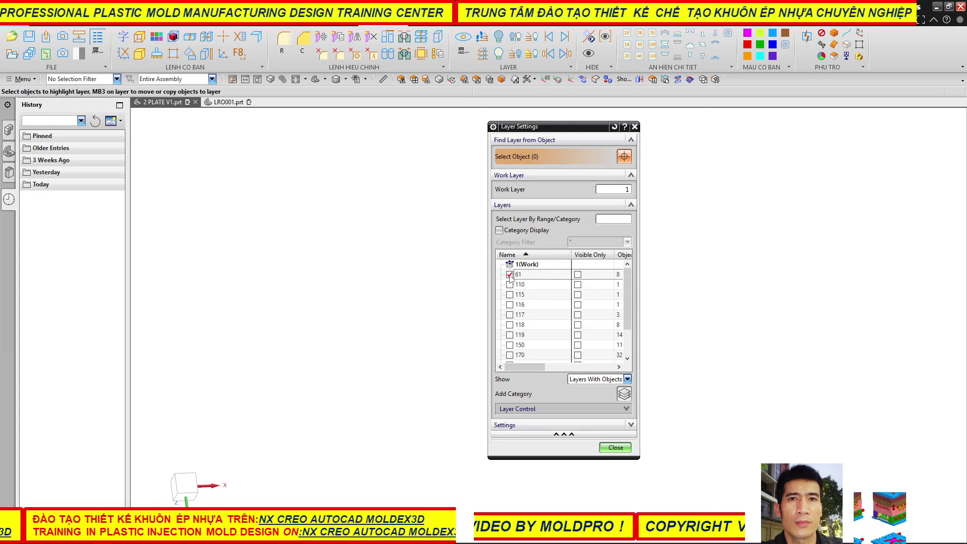
left_click(510, 284)
left_click(510, 305)
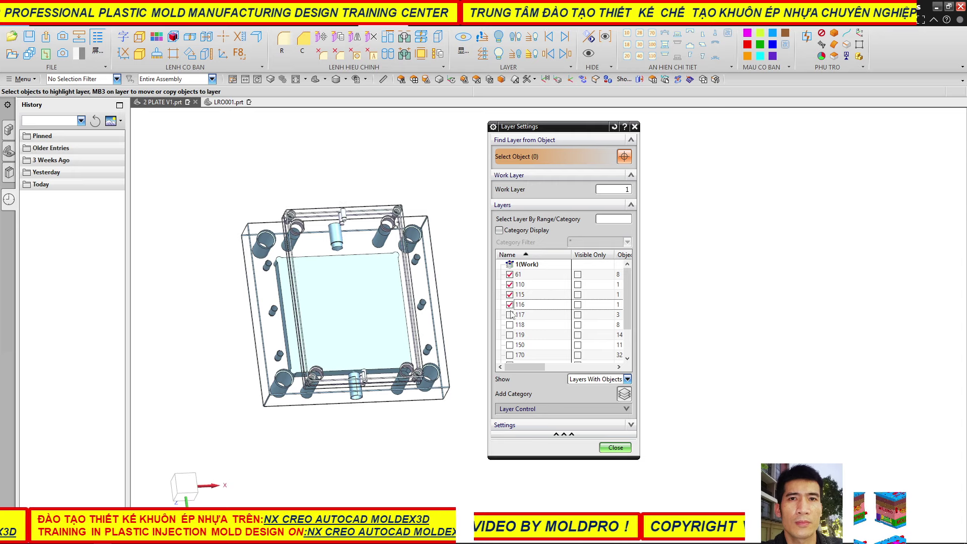
left_click(510, 325)
left_click(510, 335)
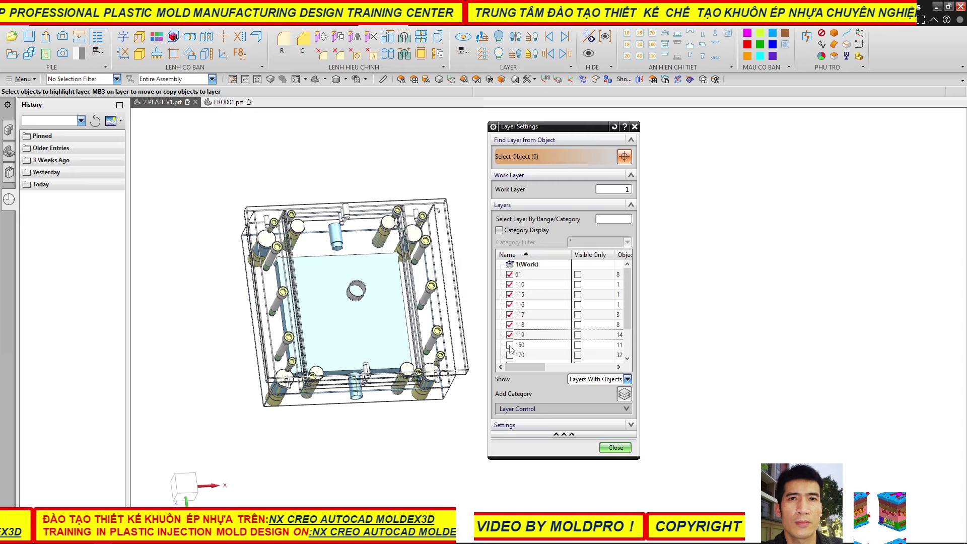
- Keep layers 170 and 210 hidden and close Layer Settings
scroll(535, 307, "down", 2)
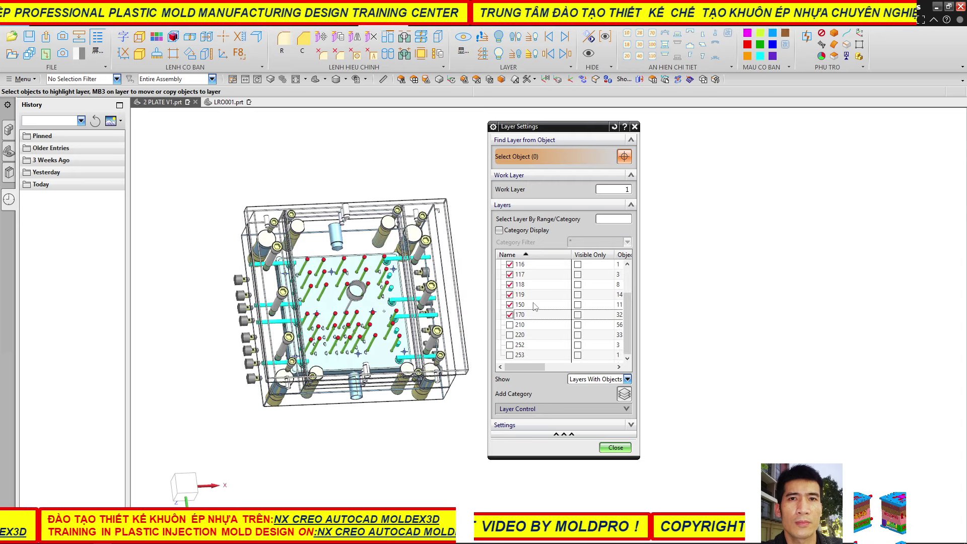
left_click(510, 325)
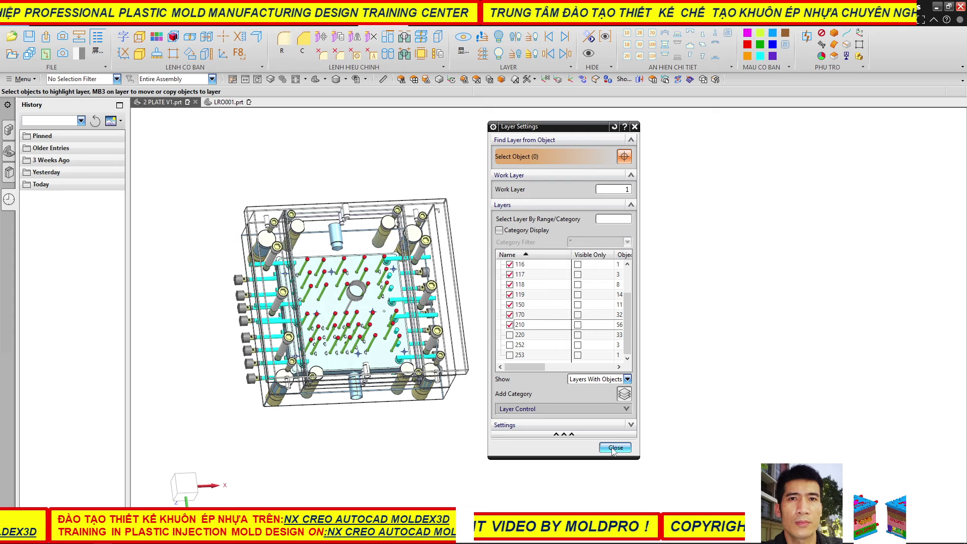
left_click(511, 326)
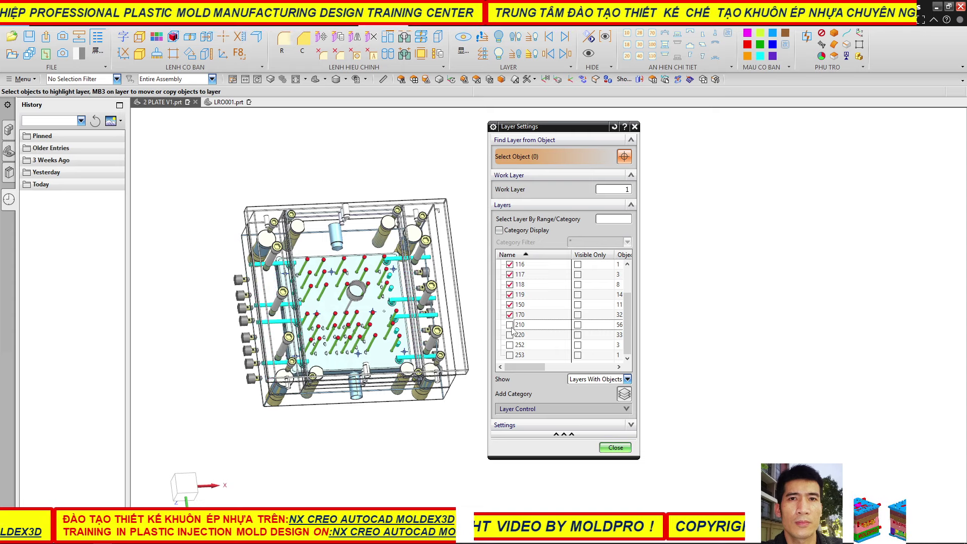
left_click(509, 316)
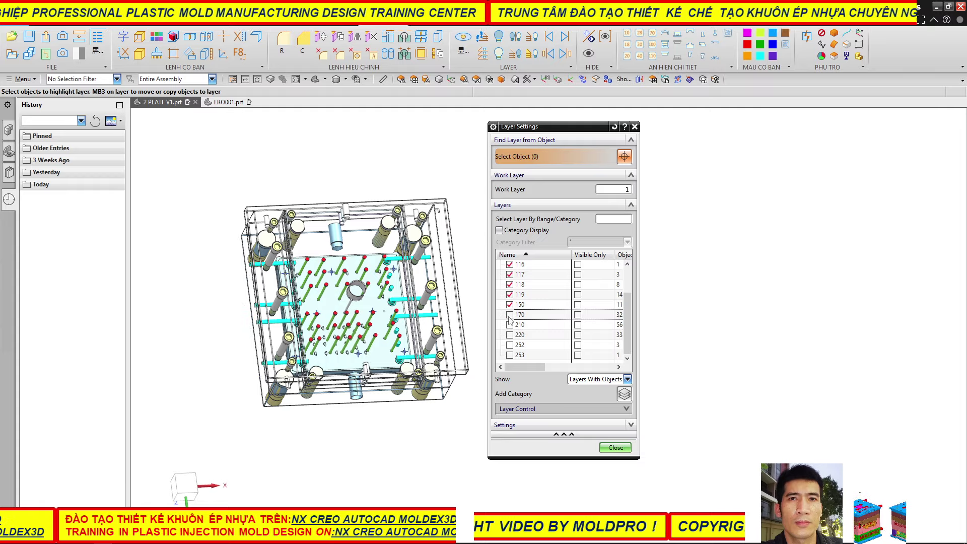
left_click(610, 448)
middle_click_drag(347, 307, 491, 232)
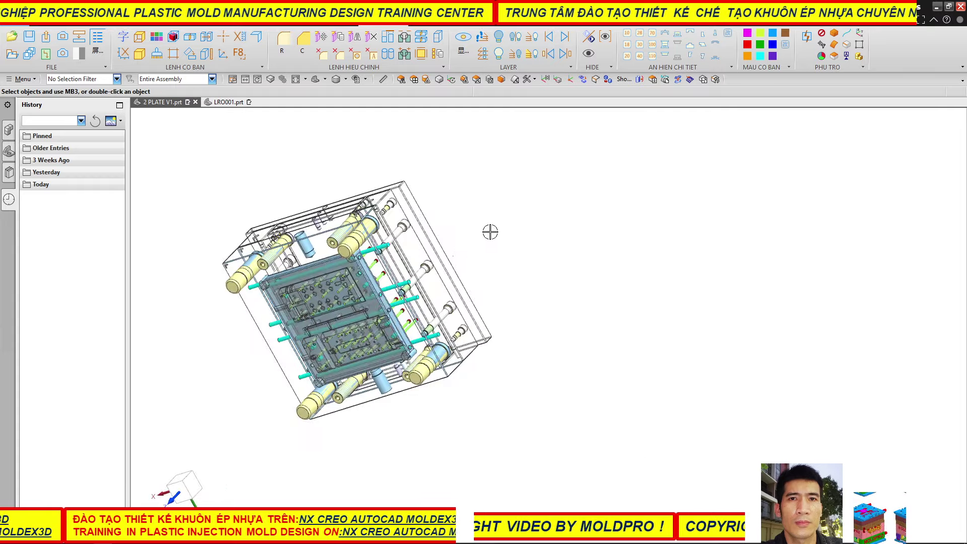
- Switch the assembly to Shaded with Edges display and fit the whole mould in view
middle_click_drag(407, 252, 397, 192)
middle_click_drag(507, 230, 603, 269)
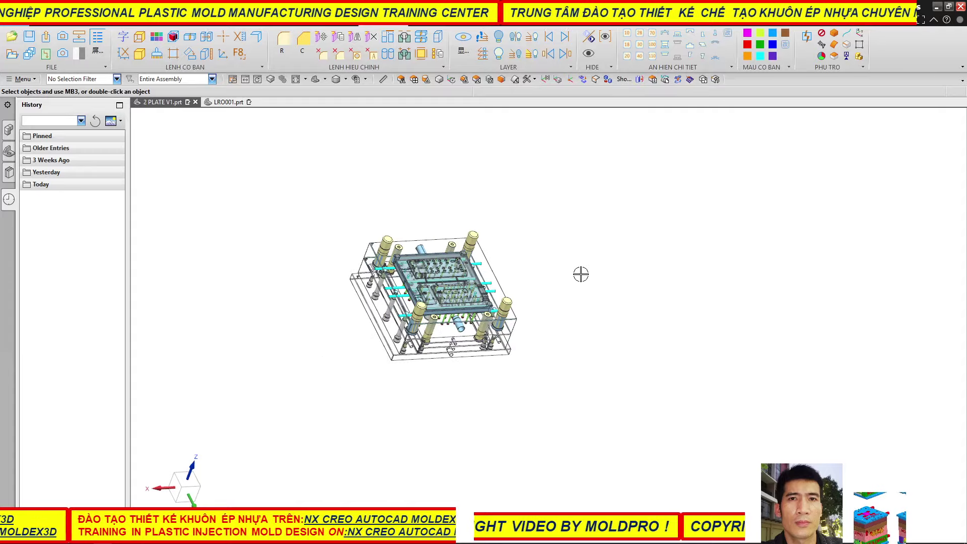
scroll(581, 274, "up", 3)
scroll(581, 274, "up", 3)
scroll(643, 278, "down", 3)
scroll(643, 277, "down", 2)
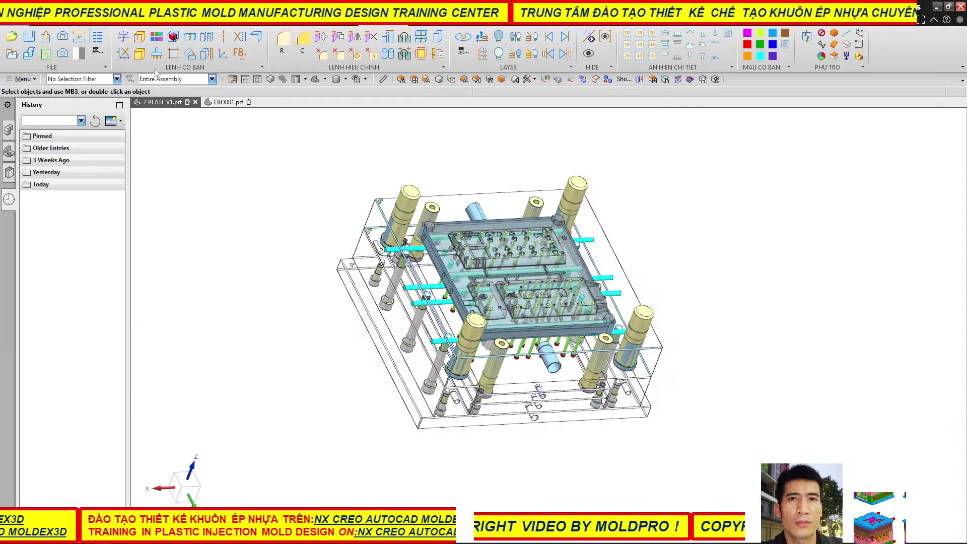
left_click(140, 53)
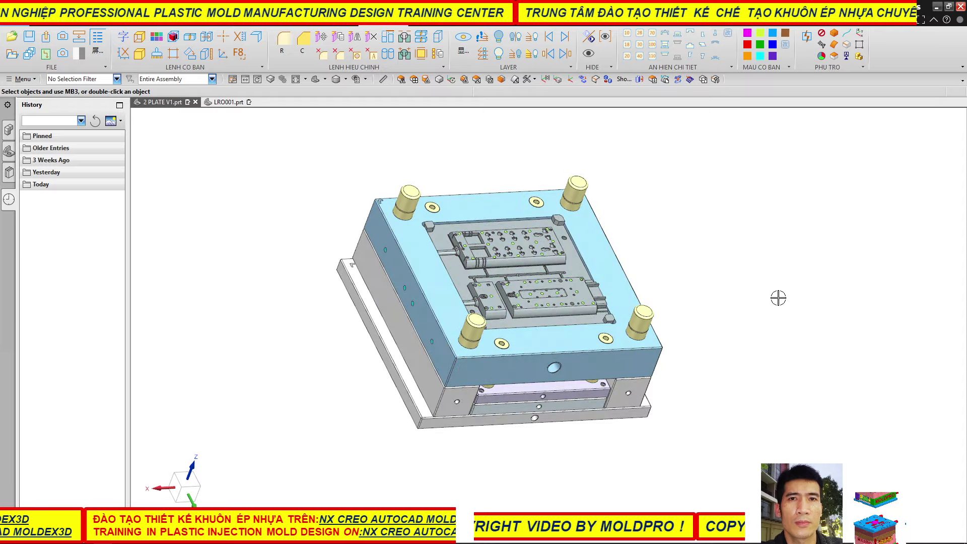
key("ctrl+f")
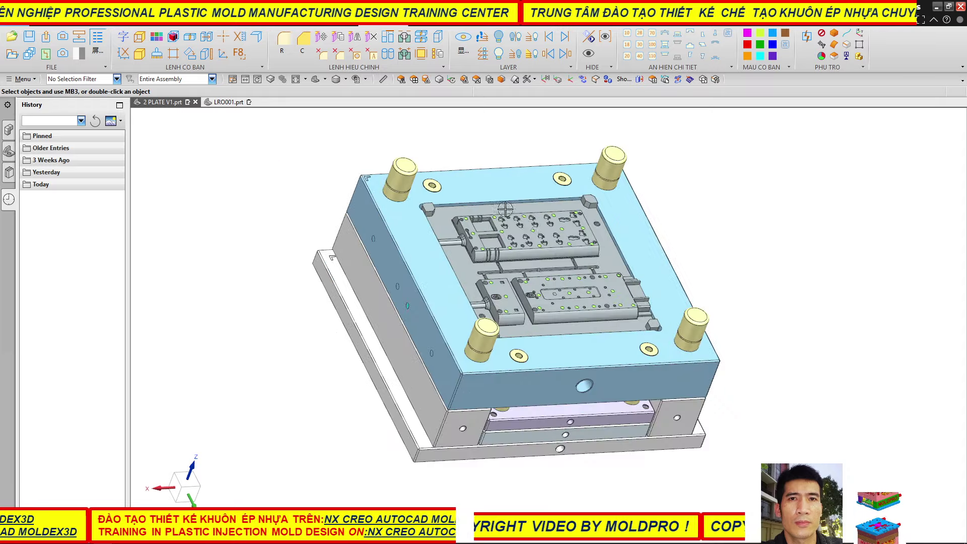
- Rotate the mould to inspect the now-opaque cavity plate from above
mouse_move(557, 249)
middle_mouse_down()
mouse_move(514, 198)
mouse_move(537, 259)
middle_mouse_up()
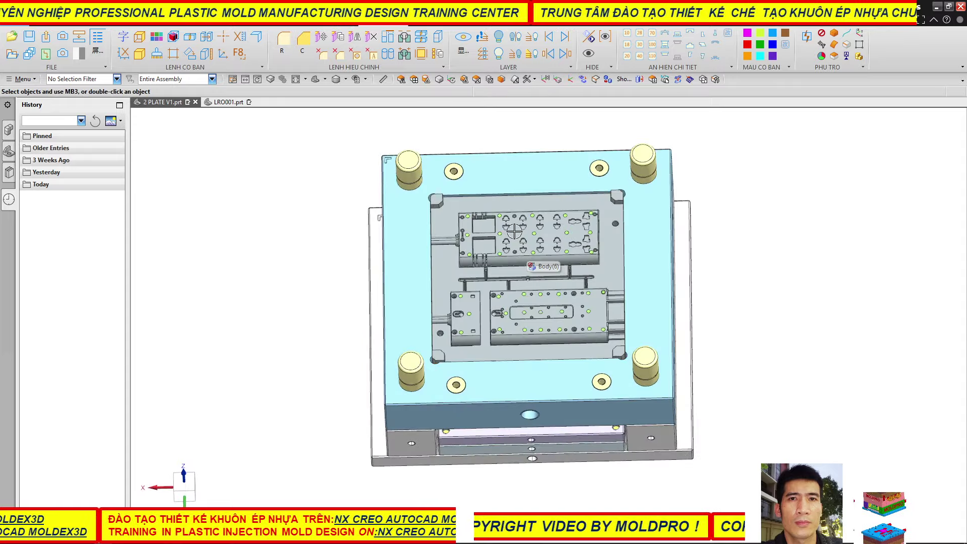
scroll(537, 257, "up", 1)
scroll(539, 247, "up", 1)
scroll(542, 234, "down", 2)
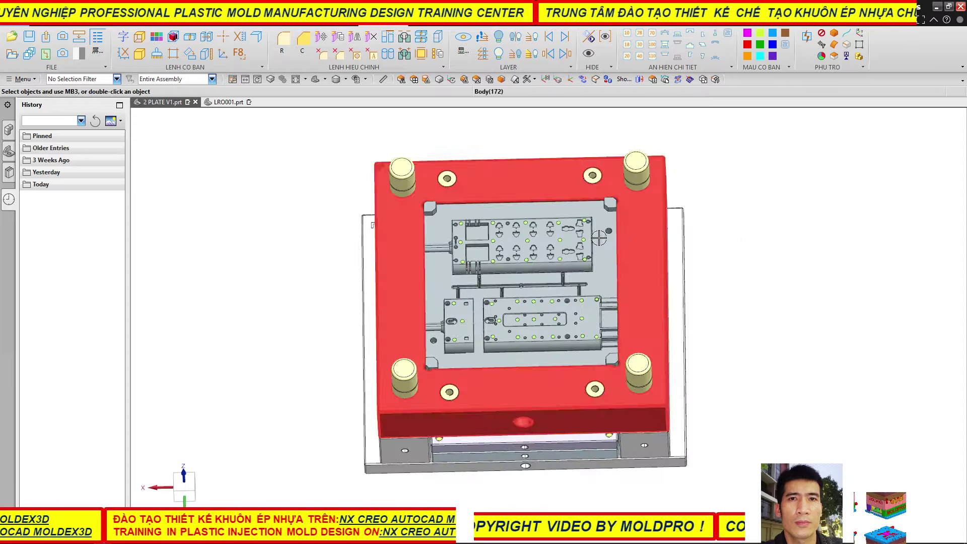
scroll(443, 177, "up", 3)
scroll(443, 176, "up", 5)
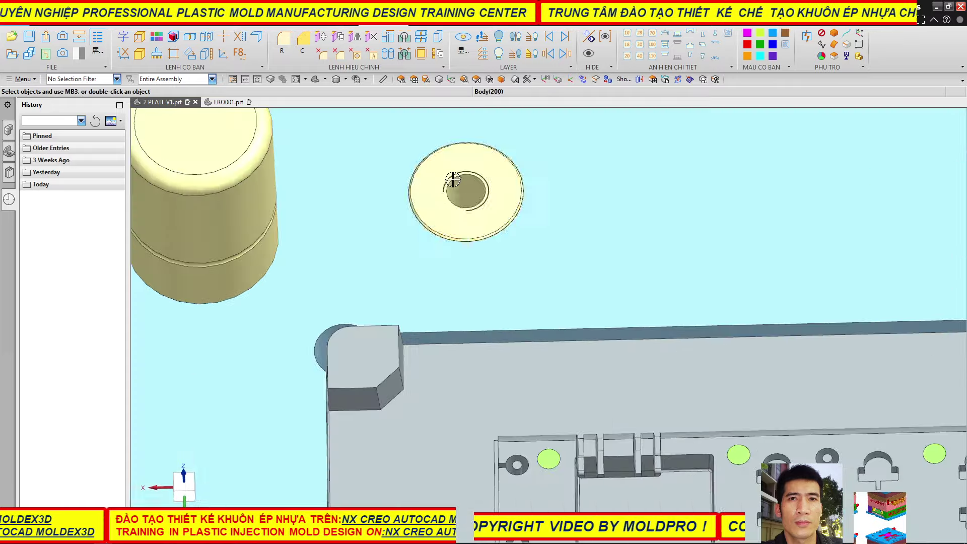
- In LRO001.prt, hide one pin on the plate underside with Ctrl+B
left_click(227, 102)
middle_click_drag(499, 232, 505, 168)
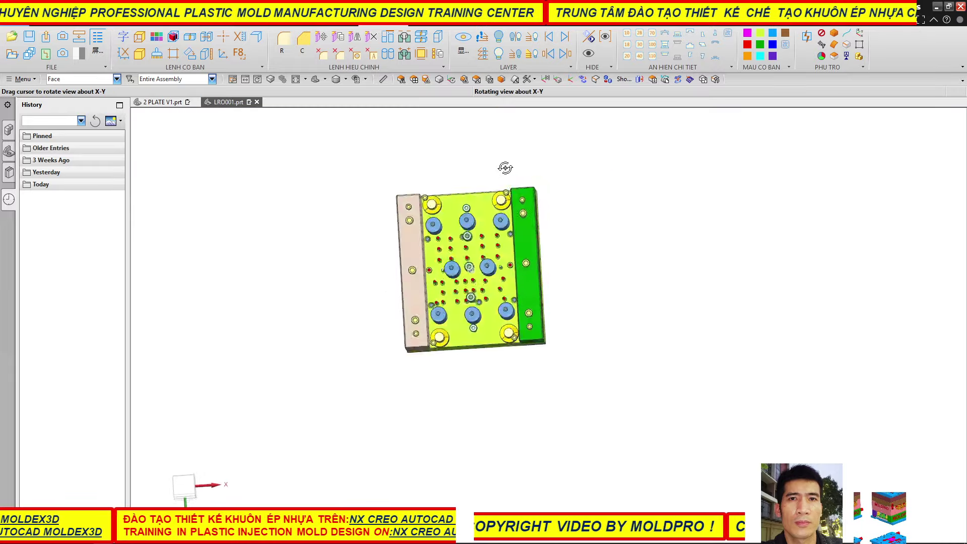
scroll(479, 147, "up", 1)
scroll(471, 211, "up", 3)
middle_click_drag(471, 211, 499, 292)
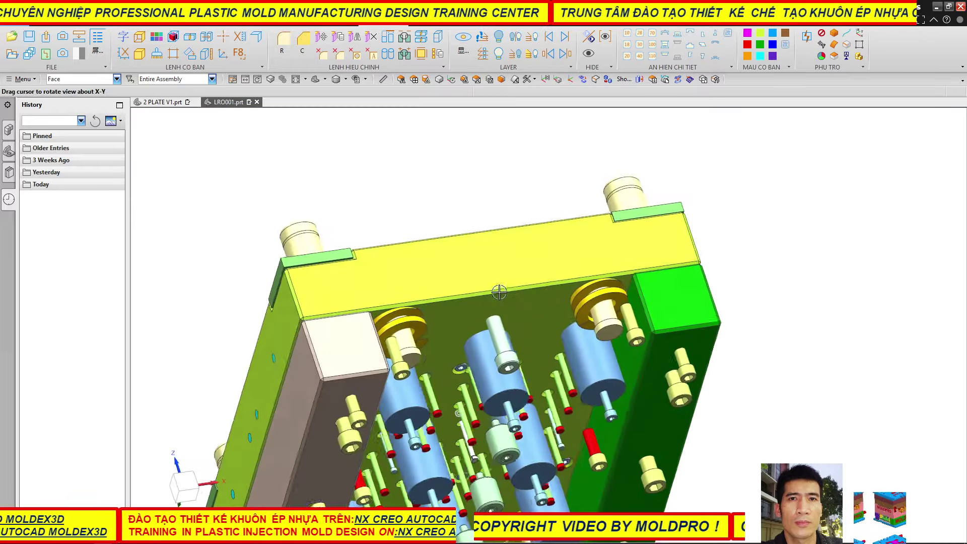
scroll(499, 292, "up", 2)
scroll(500, 331, "up", 1)
left_click(504, 323)
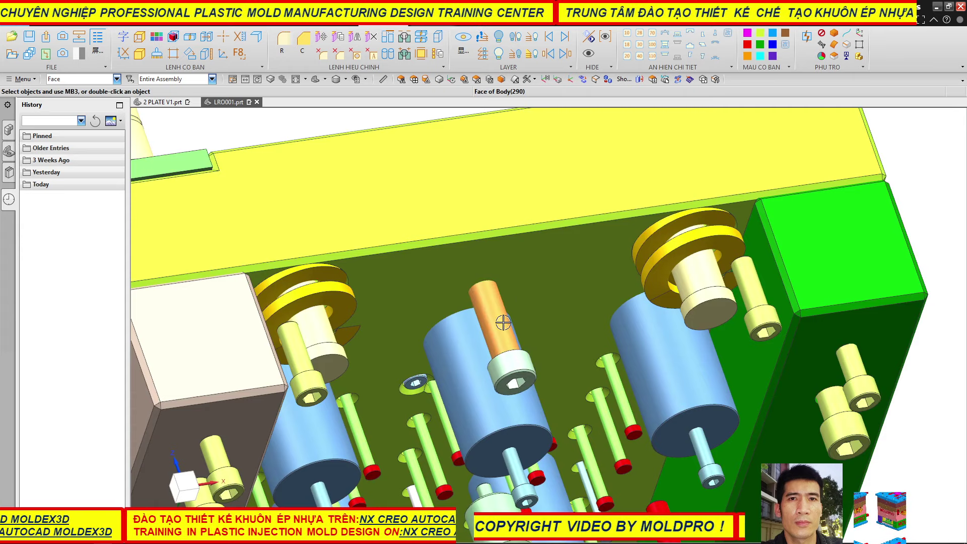
key("ctrl+b")
- Inspect the plate's top face and cancel the Show hidden-objects dialog
scroll(476, 293, "down", 3)
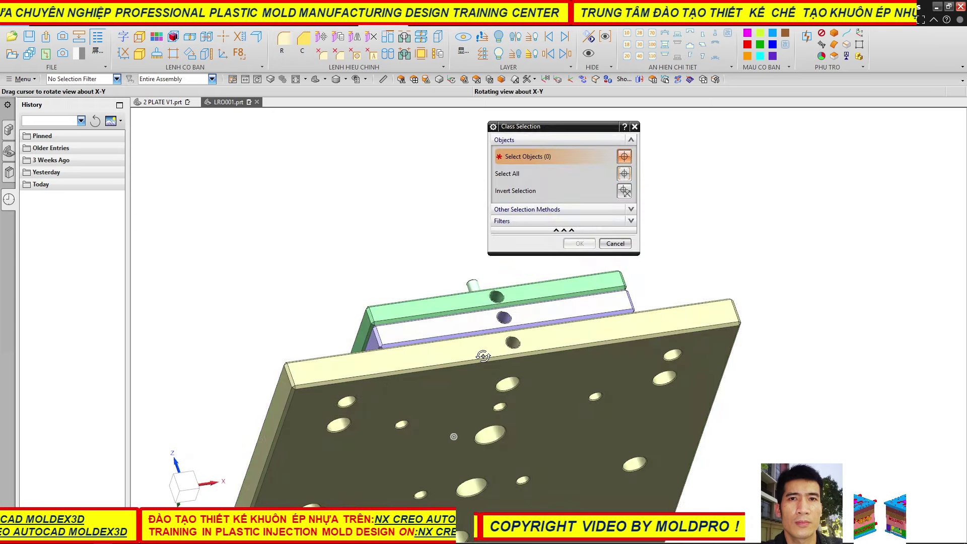
mouse_move(457, 323)
middle_mouse_down()
mouse_move(588, 382)
mouse_move(584, 339)
middle_mouse_up()
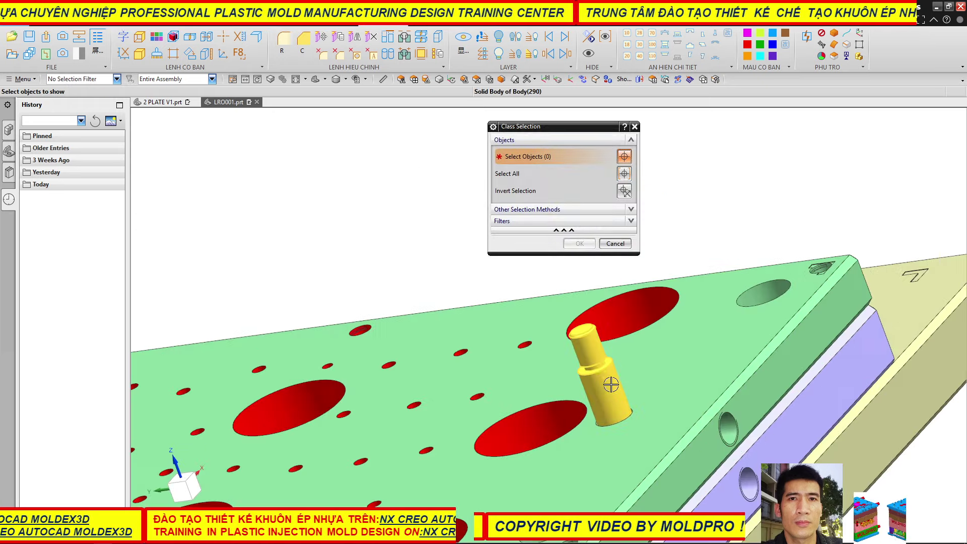
scroll(584, 339, "up", 2)
scroll(586, 338, "down", 3)
scroll(587, 339, "up", 4)
scroll(519, 304, "up", 1)
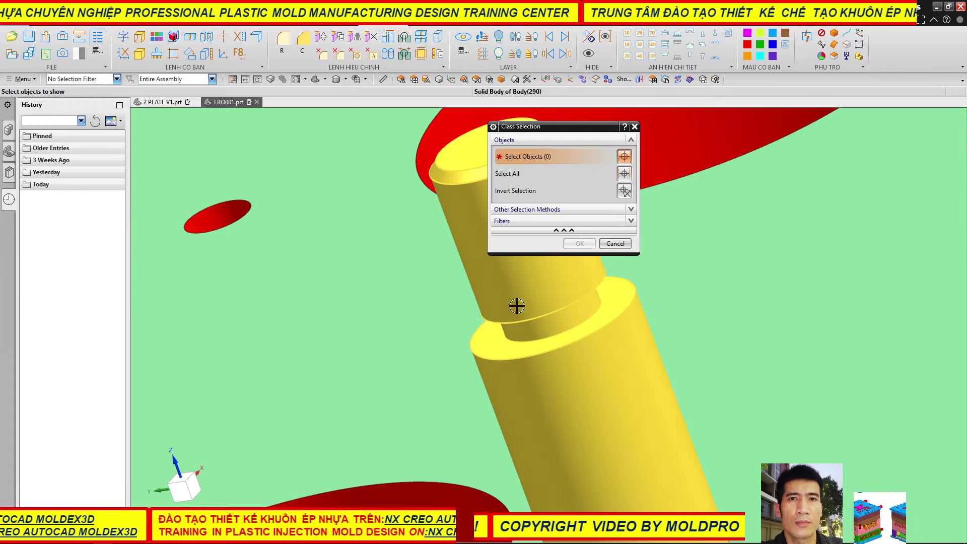
scroll(436, 328, "down", 3)
scroll(436, 328, "down", 2)
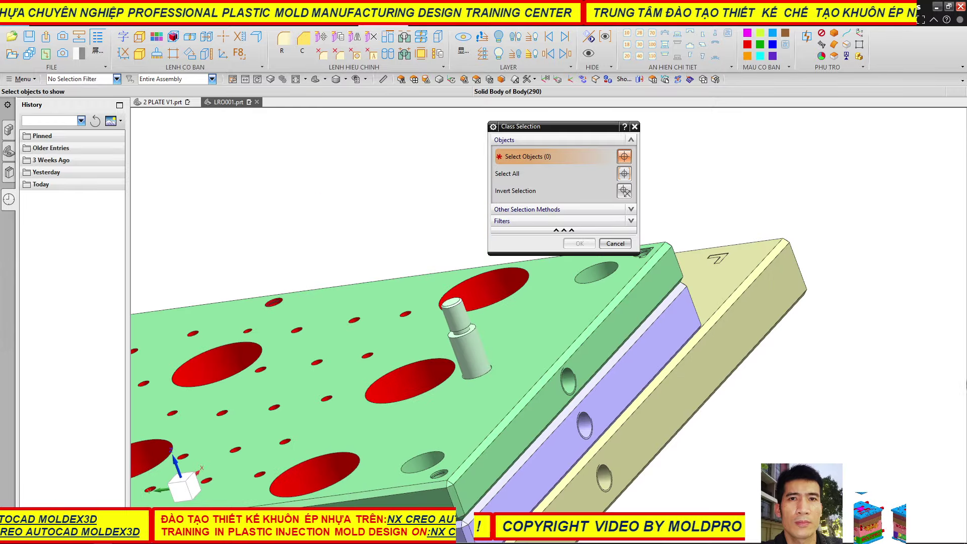
left_click(616, 243)
- Return to the 2 PLATE V1.prt assembly and rotate to a top view of the mould
left_click(163, 102)
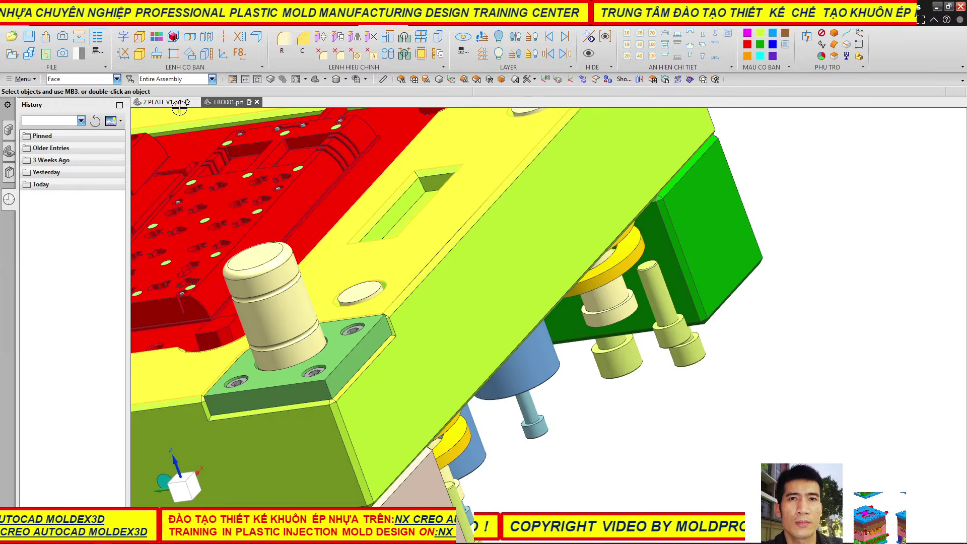
mouse_move(172, 110)
middle_mouse_down()
mouse_move(421, 242)
mouse_move(597, 280)
mouse_move(584, 285)
middle_mouse_up()
scroll(422, 242, "down", 3)
scroll(421, 242, "down", 2)
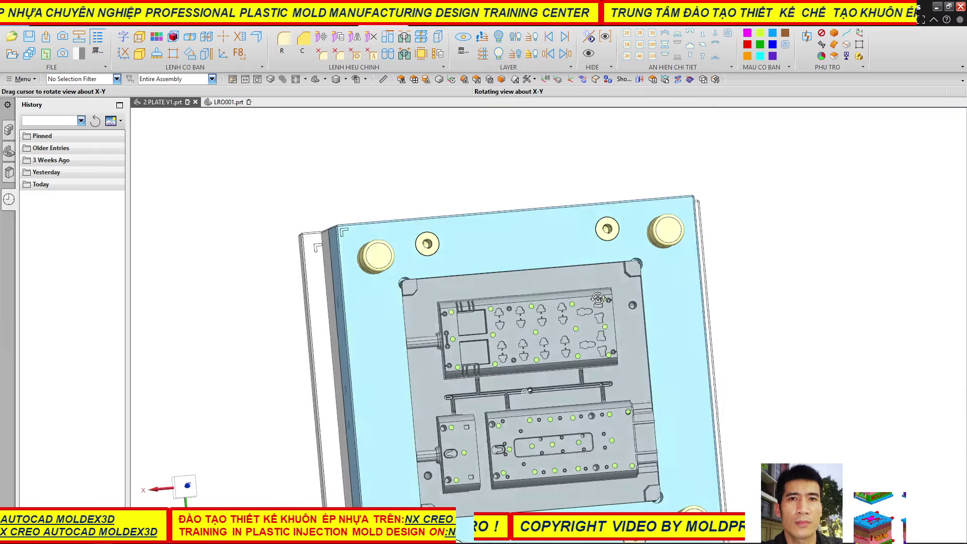
scroll(391, 230, "up", 3)
scroll(391, 229, "up", 2)
scroll(391, 229, "down", 3)
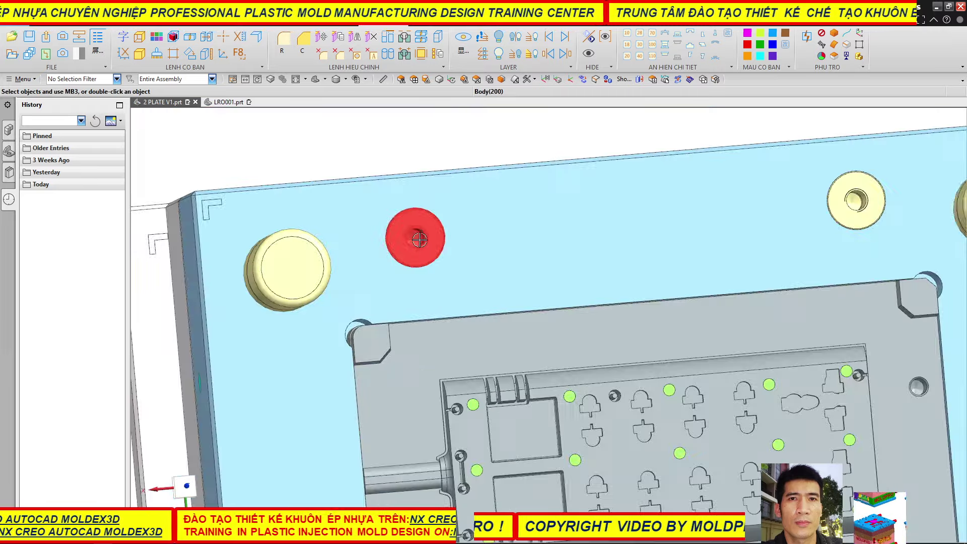
scroll(403, 232, "down", 2)
- Tilt the mould to a steep top-down view and show the mold design ribbon
mouse_move(527, 252)
middle_mouse_down()
mouse_move(504, 302)
mouse_move(509, 288)
mouse_move(472, 230)
mouse_move(578, 272)
mouse_move(567, 278)
middle_mouse_up()
scroll(472, 230, "down", 3)
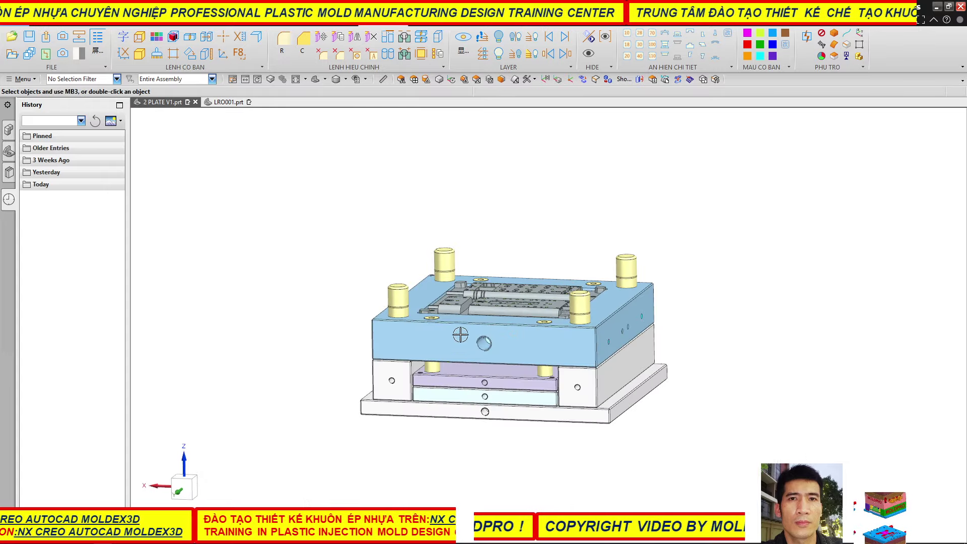
scroll(460, 335, "up", 3)
scroll(425, 343, "up", 2)
scroll(449, 357, "down", 2)
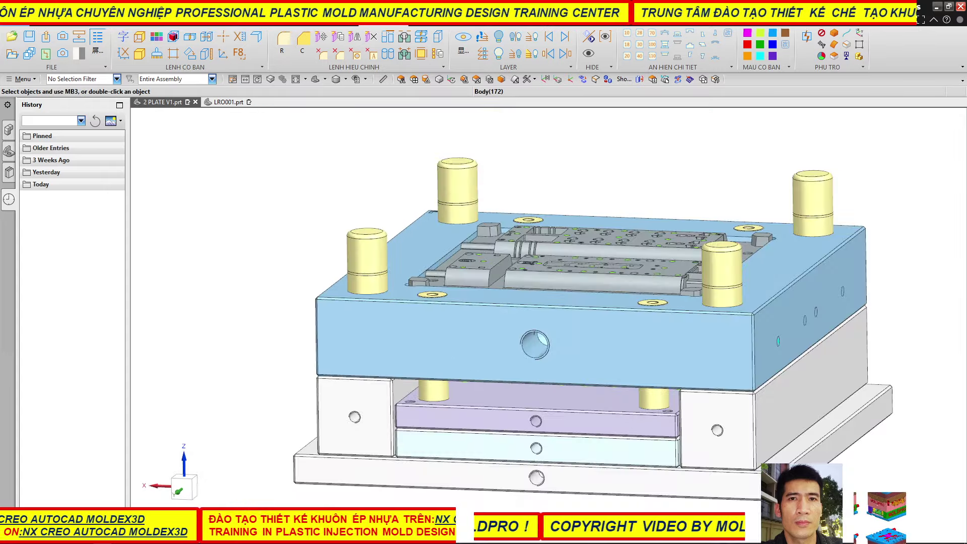
mouse_move(514, 271)
middle_mouse_down()
mouse_move(491, 321)
mouse_move(529, 294)
mouse_move(529, 276)
mouse_move(459, 310)
middle_mouse_up()
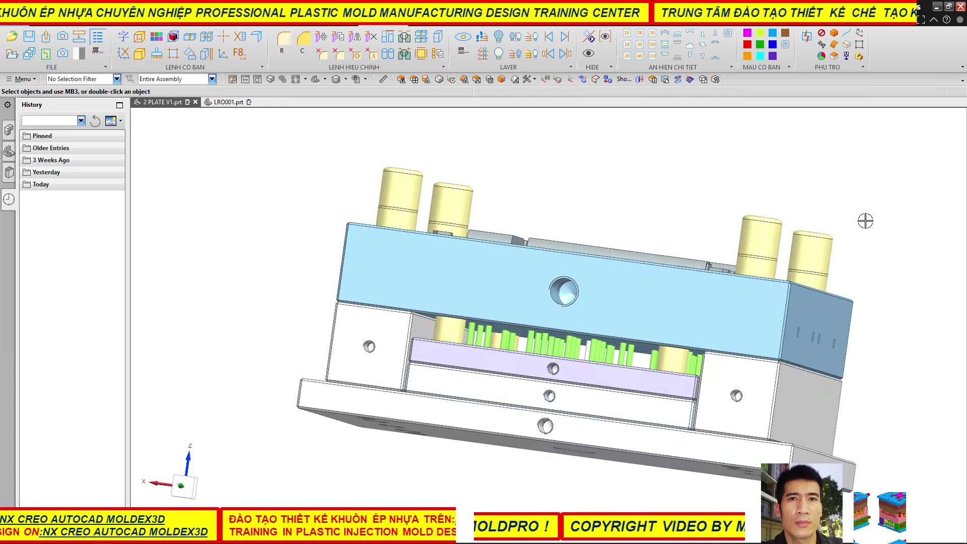
left_click(337, 26)
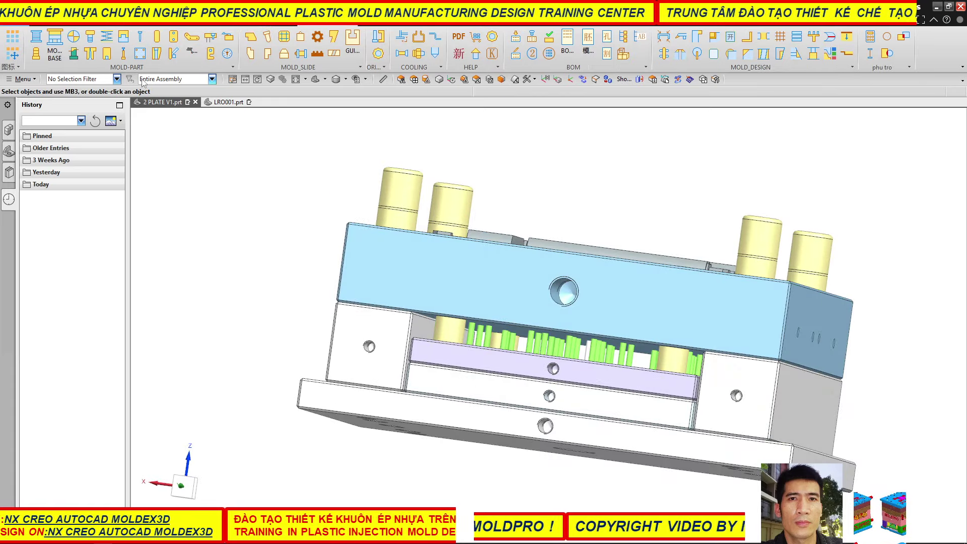
- Open the Spring tool and orbit the mold to its front side
left_click(107, 39)
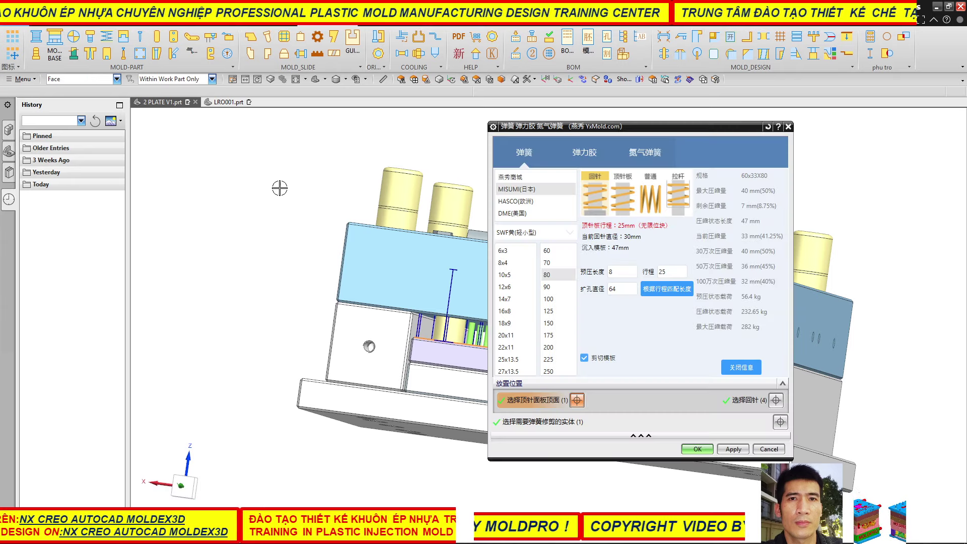
scroll(280, 188, "down", 1)
scroll(277, 194, "down", 1)
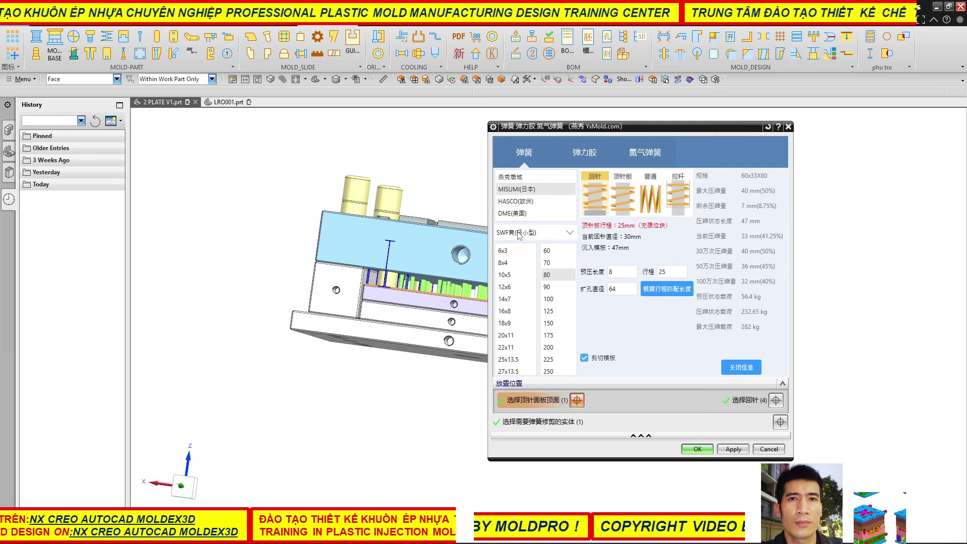
scroll(209, 226, "up", 1)
scroll(209, 226, "up", 2)
scroll(210, 227, "up", 2)
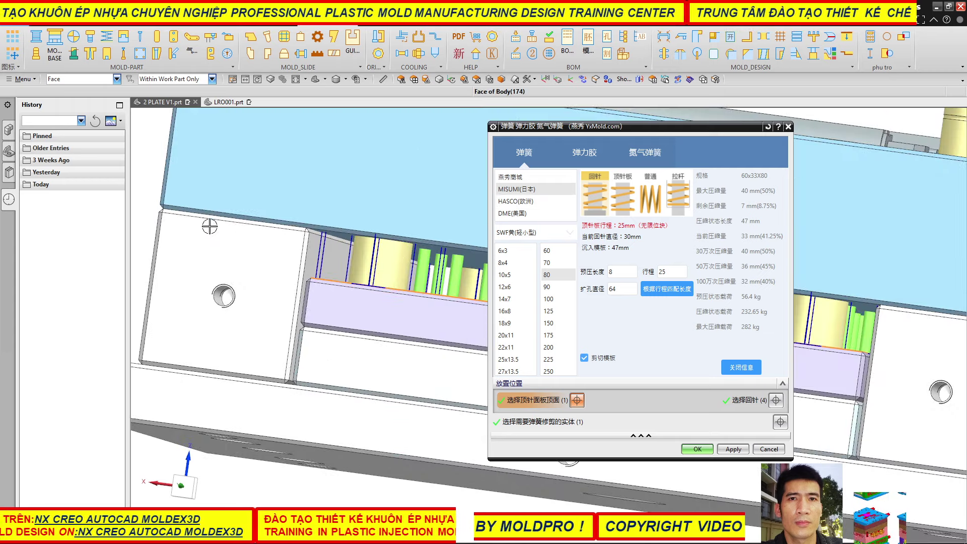
scroll(210, 227, "down", 4)
mouse_move(321, 239)
middle_mouse_down()
mouse_move(331, 300)
mouse_move(320, 383)
mouse_move(329, 270)
mouse_move(282, 247)
middle_mouse_up()
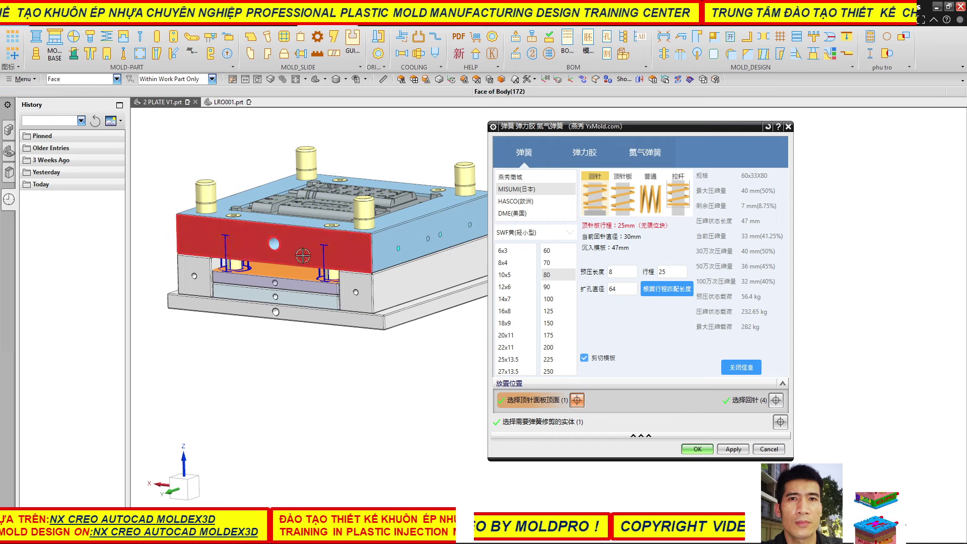
- Create springs on the ejector plate top face around the four return pins, then close
scroll(302, 256, "up", 2)
scroll(307, 242, "up", 2)
scroll(308, 233, "up", 2)
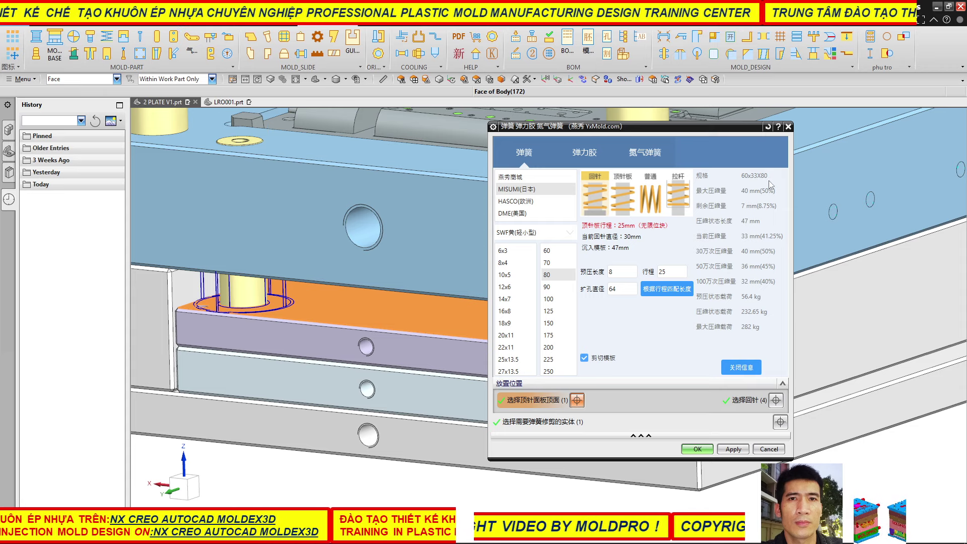
scroll(307, 262, "up", 1)
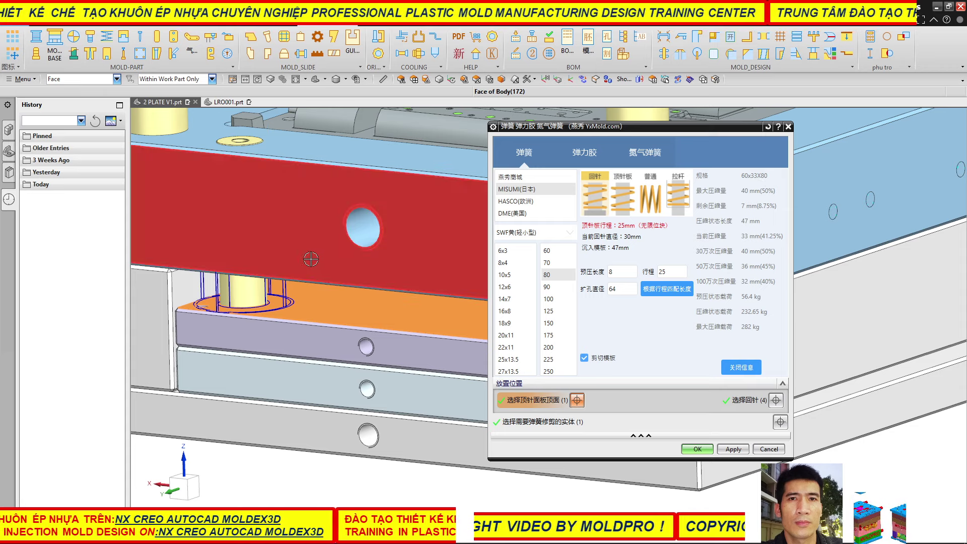
scroll(307, 262, "up", 2)
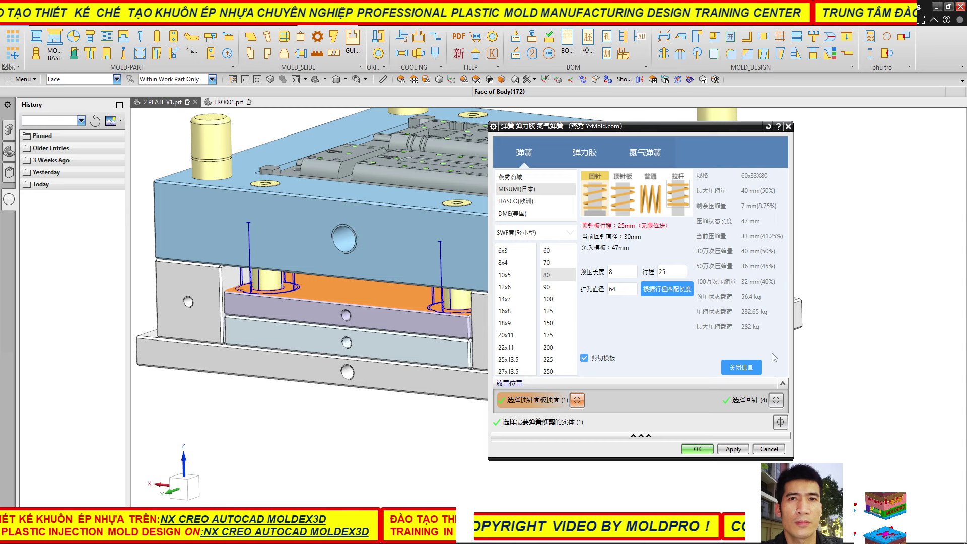
left_click(736, 450)
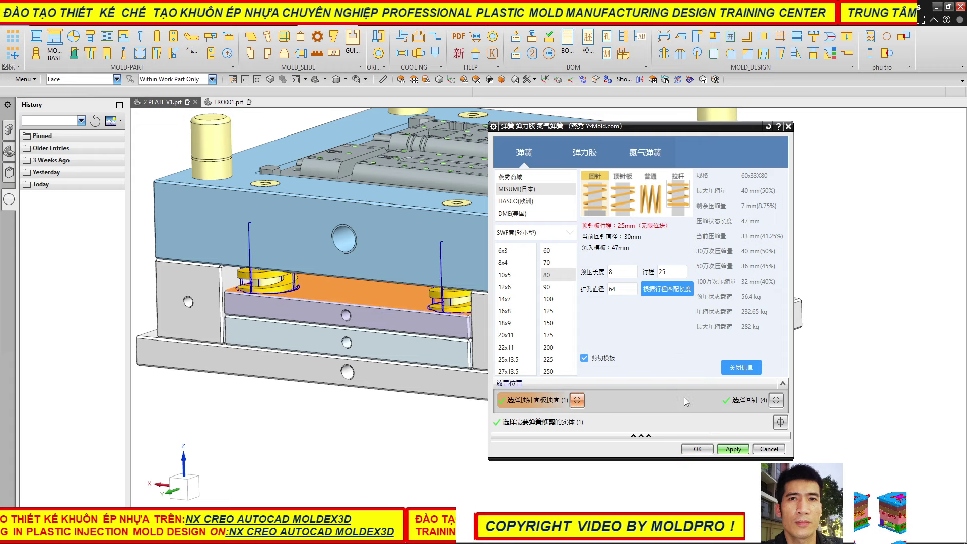
left_click(769, 449)
mouse_move(400, 330)
middle_mouse_down()
mouse_move(491, 300)
mouse_move(504, 310)
middle_mouse_up()
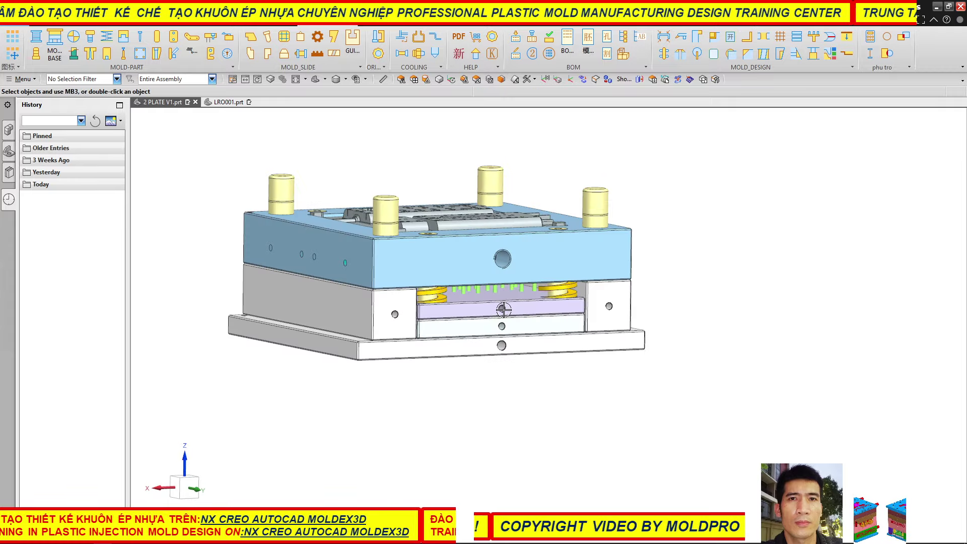
scroll(553, 287, "down", 3)
mouse_move(553, 287)
middle_mouse_down("shift")
mouse_move(576, 300)
mouse_move(518, 296)
mouse_move(528, 293)
middle_mouse_up("shift")
scroll(628, 294, "up", 3)
scroll(463, 310, "down", 3)
scroll(463, 282, "up", 3)
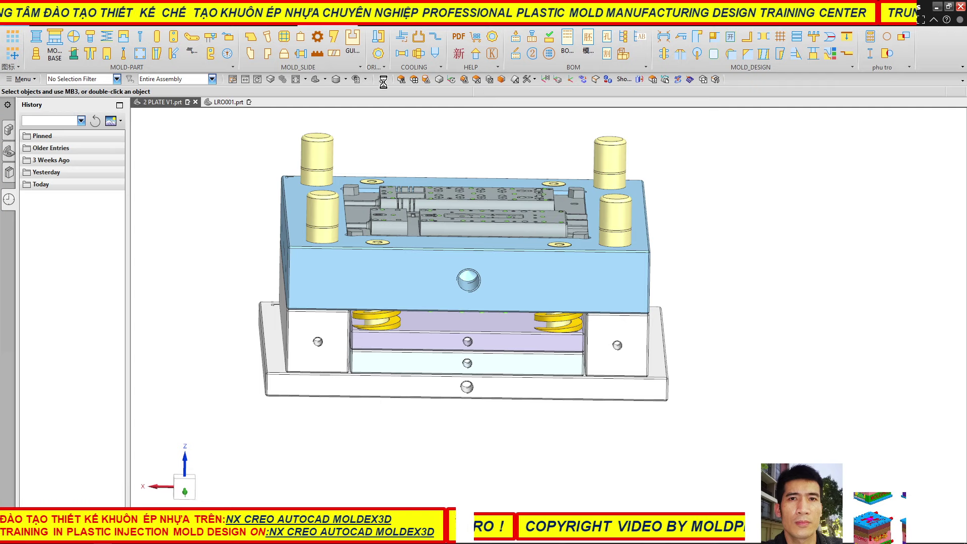
scroll(431, 300, "down", 3)
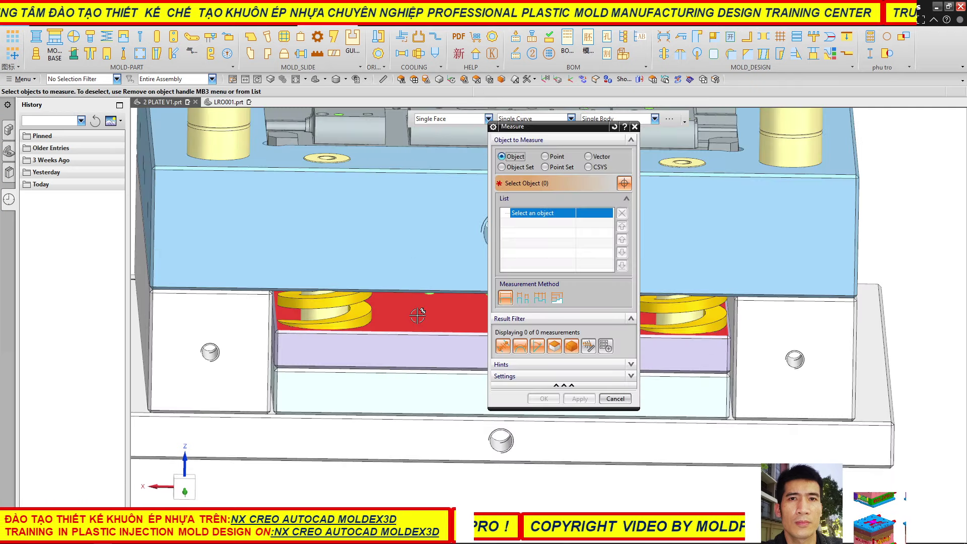
left_click(347, 325)
scroll(335, 349, "up", 3)
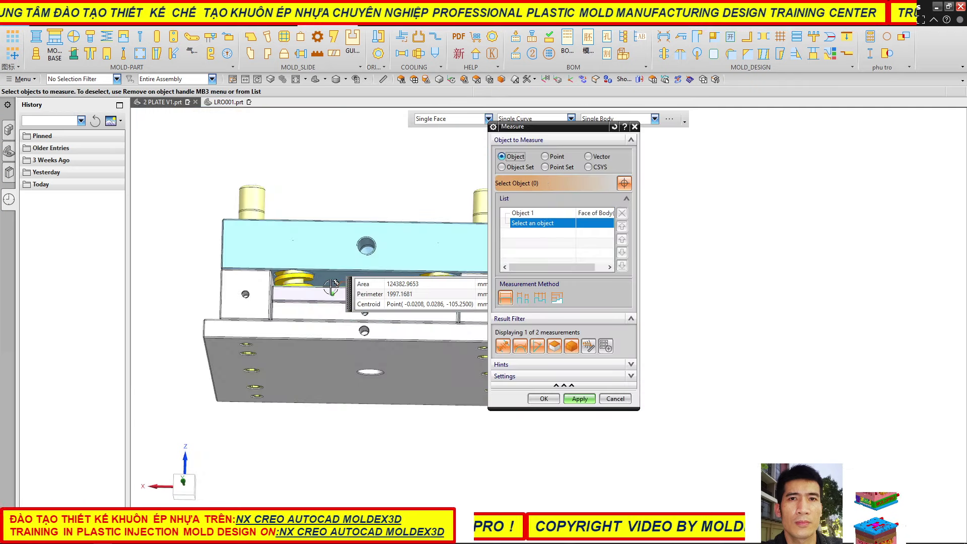
scroll(332, 312, "down", 3)
left_click(326, 267)
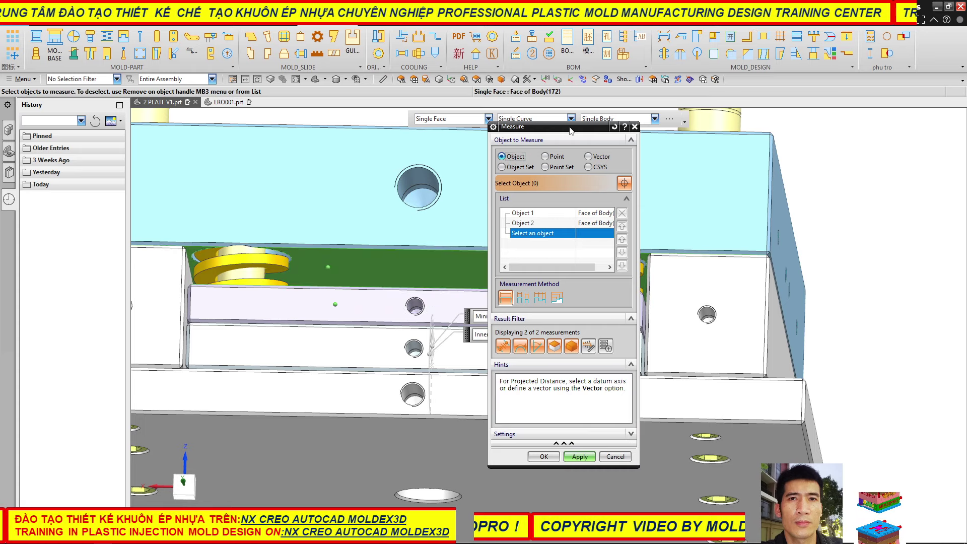
left_click_drag(570, 127, 816, 157)
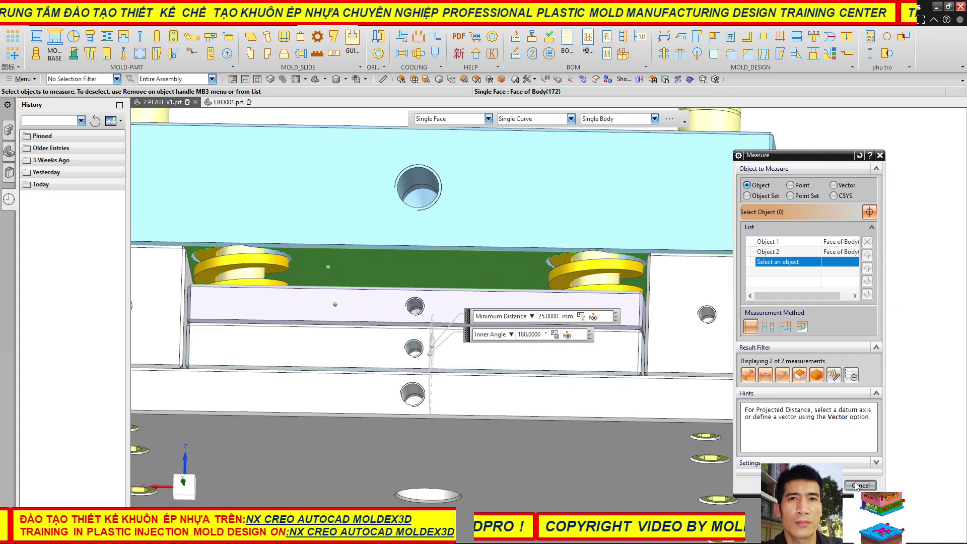
left_click(856, 486)
scroll(510, 304, "up", 4)
middle_click_drag(509, 305, 452, 346)
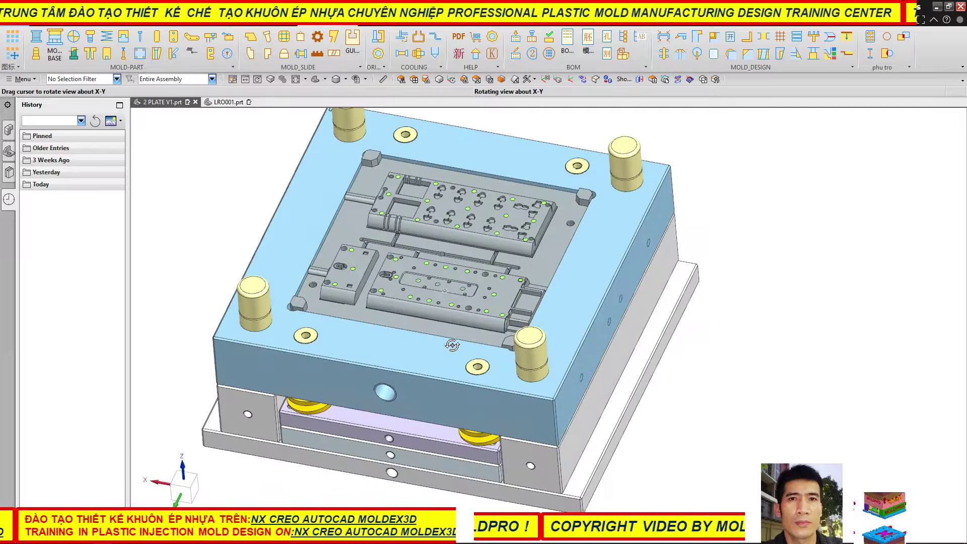
scroll(389, 301, "down", 2)
scroll(389, 300, "down", 2)
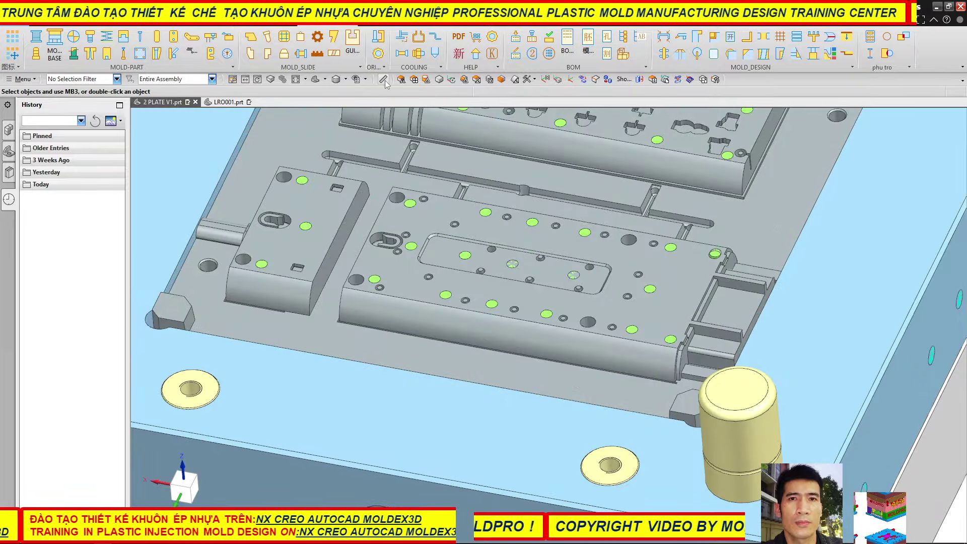
left_click(383, 80)
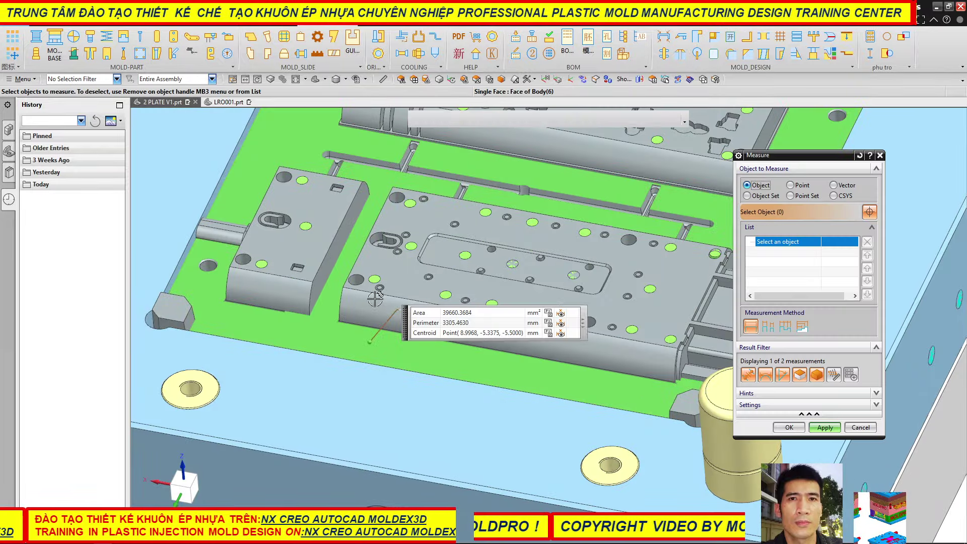
left_click(375, 299)
left_click(620, 241)
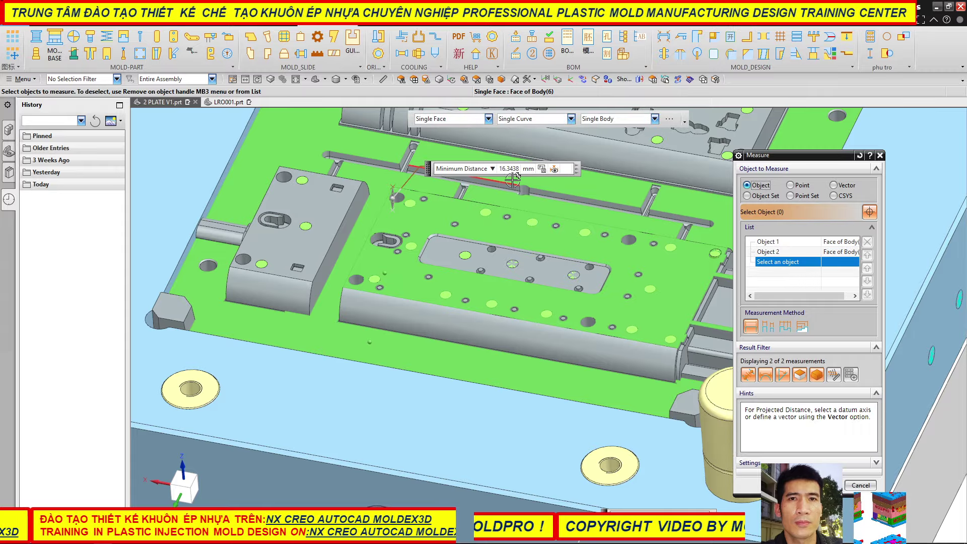
left_click(861, 486)
scroll(748, 433, "down", 3)
- Orbit the mold to a near top-down view
scroll(375, 316, "down", 3)
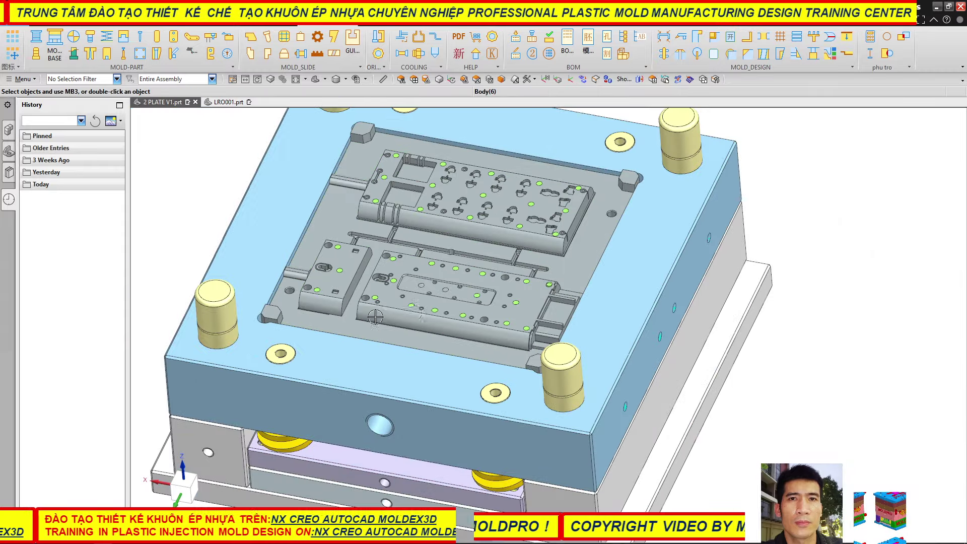
mouse_move(437, 298)
middle_mouse_down()
mouse_move(495, 295)
mouse_move(462, 242)
mouse_move(450, 266)
middle_mouse_up()
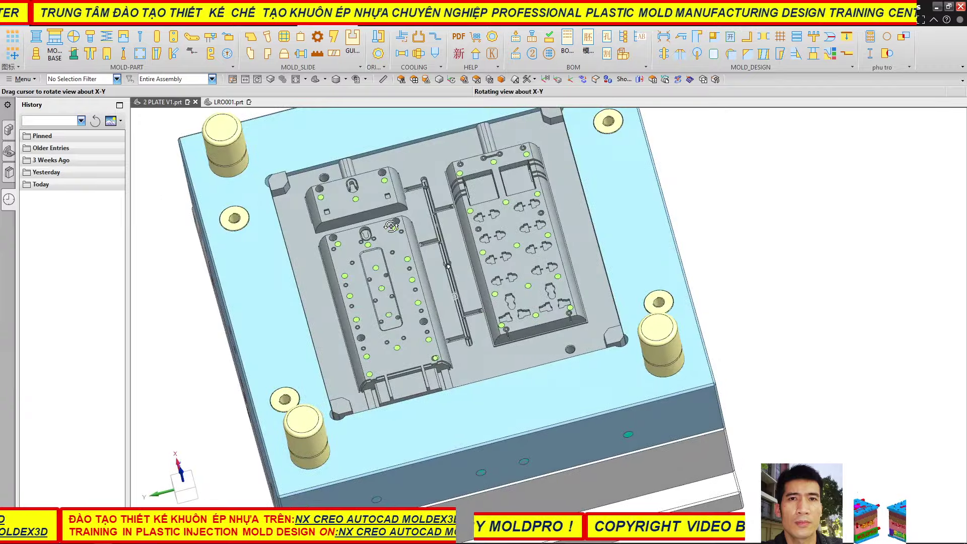
mouse_move(449, 266)
middle_mouse_down()
mouse_move(414, 324)
mouse_move(509, 287)
mouse_move(540, 314)
mouse_move(531, 328)
mouse_move(527, 210)
mouse_move(544, 218)
middle_mouse_up()
scroll(450, 295, "up", 5)
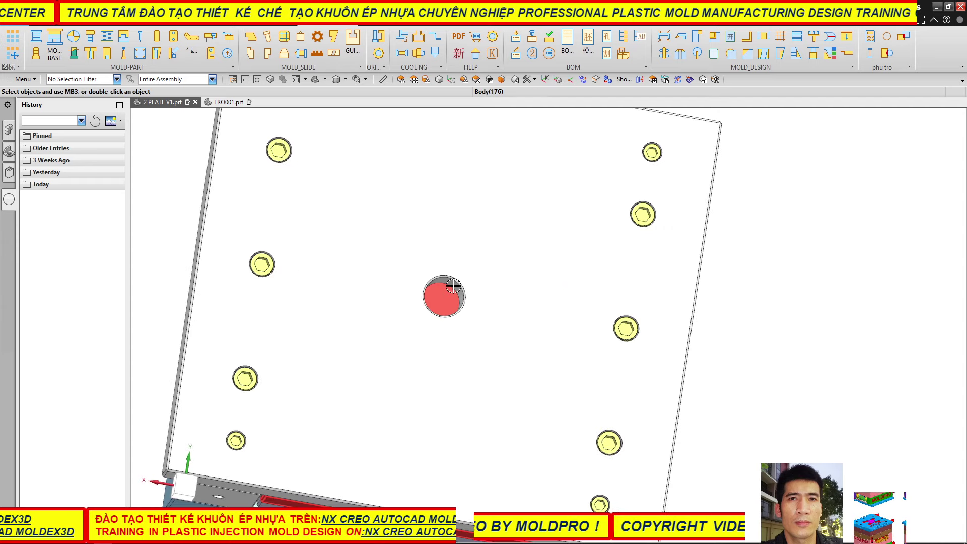
scroll(450, 282, "up", 3)
scroll(450, 282, "down", 3)
scroll(473, 302, "down", 2)
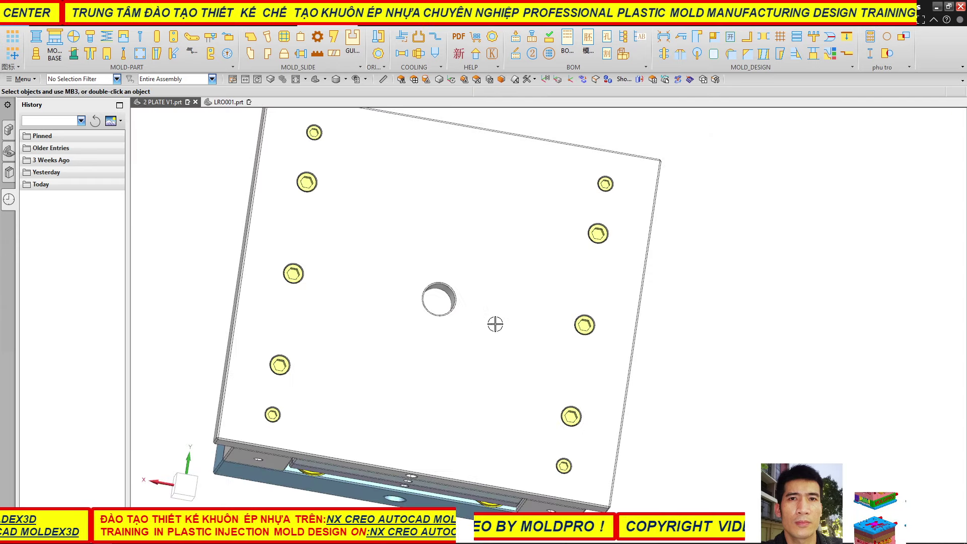
scroll(420, 312, "down", 2)
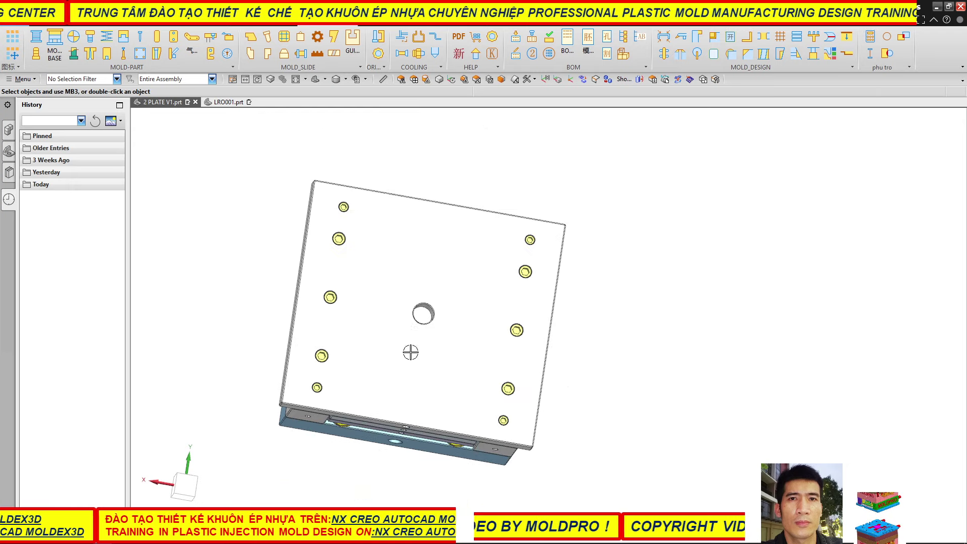
- Square the clamp plate with its ten bolt heads to the view, then select and deselect it
mouse_move(467, 337)
middle_mouse_down()
mouse_move(438, 326)
mouse_move(447, 298)
mouse_move(453, 343)
middle_mouse_up()
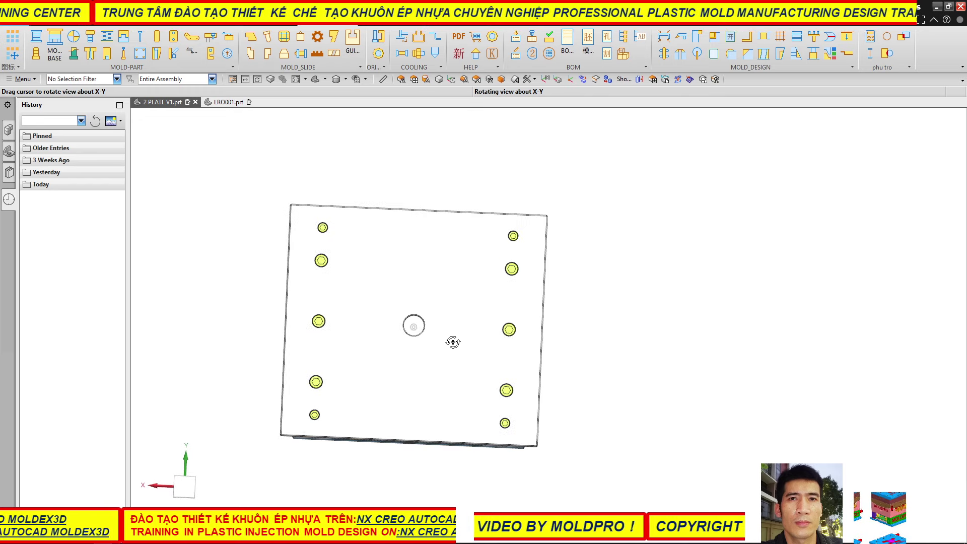
middle_click_drag(453, 343, 441, 341)
scroll(391, 324, "up", 3)
scroll(391, 324, "up", 2)
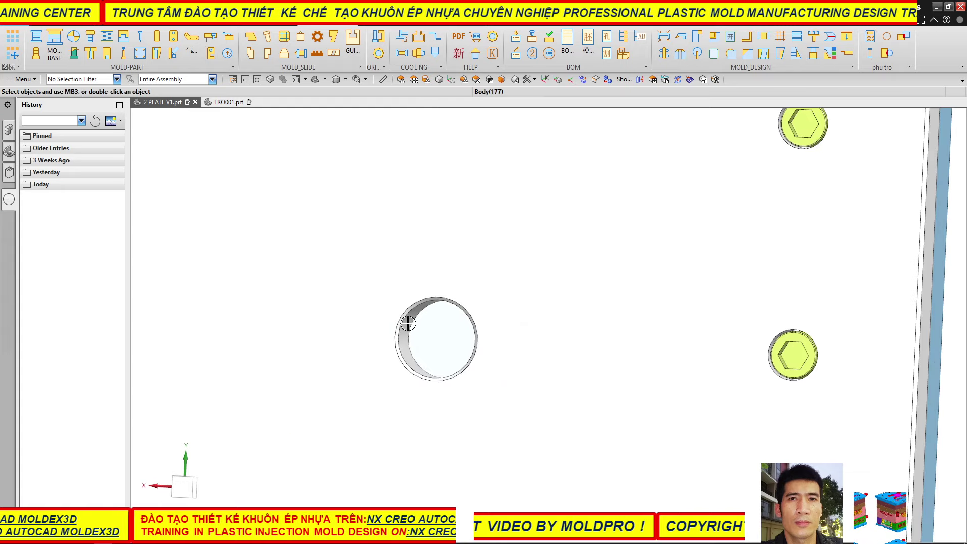
scroll(407, 328, "down", 2)
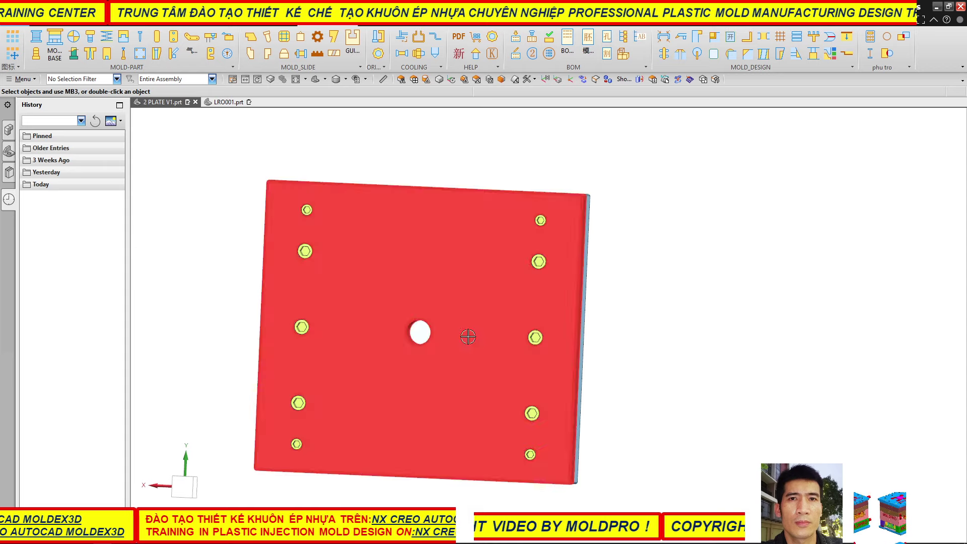
middle_click_drag(466, 335, 488, 318)
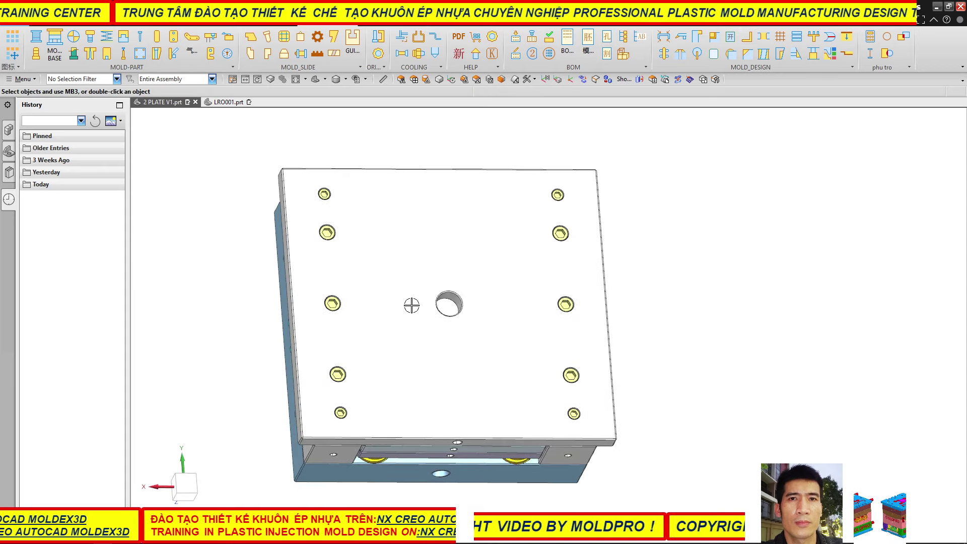
left_click(394, 299)
key("Escape")
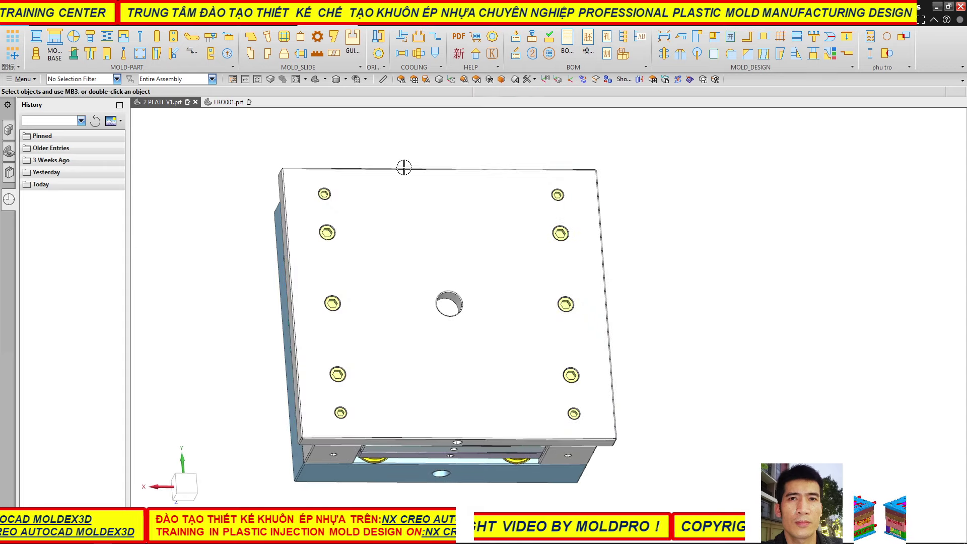
- Make the top and middle mold plates transparent with the YxMold transparency tool
left_click(381, 24)
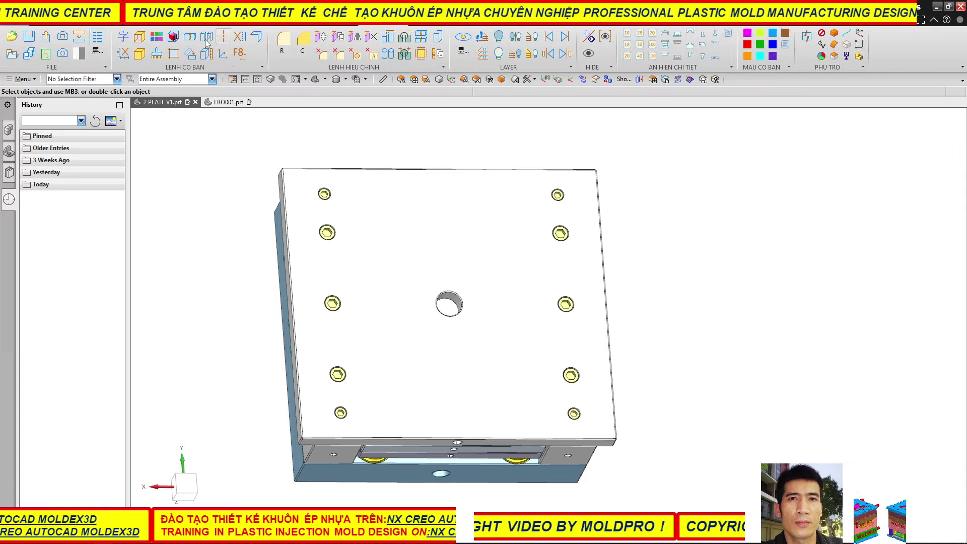
key("t")
left_click(388, 249)
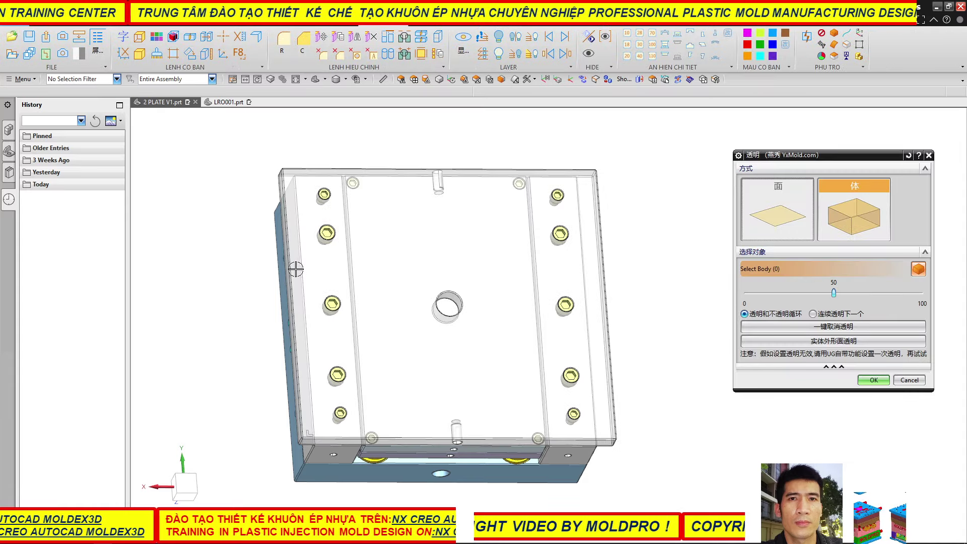
mouse_move(388, 248)
middle_mouse_down()
mouse_move(427, 247)
mouse_move(406, 287)
middle_mouse_up()
scroll(406, 287, "up", 5)
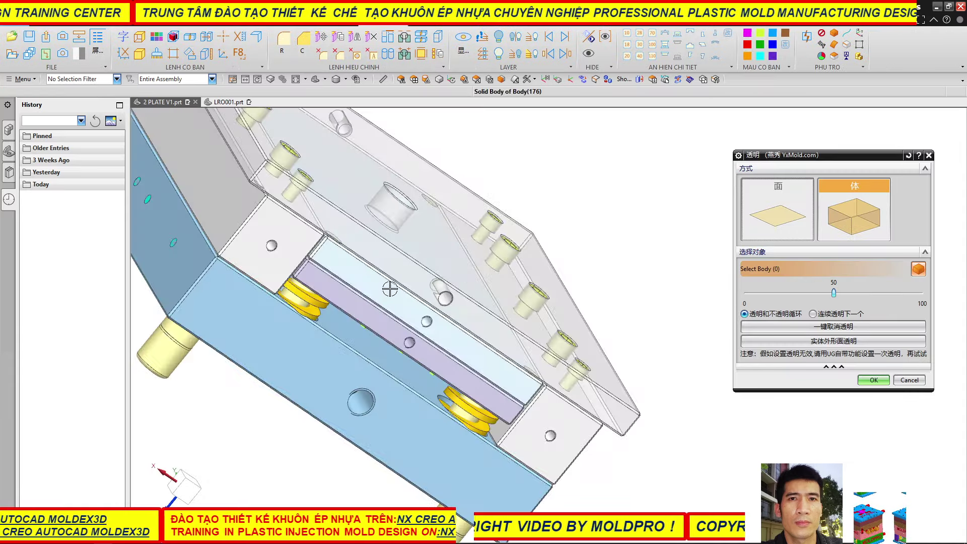
left_click(351, 295)
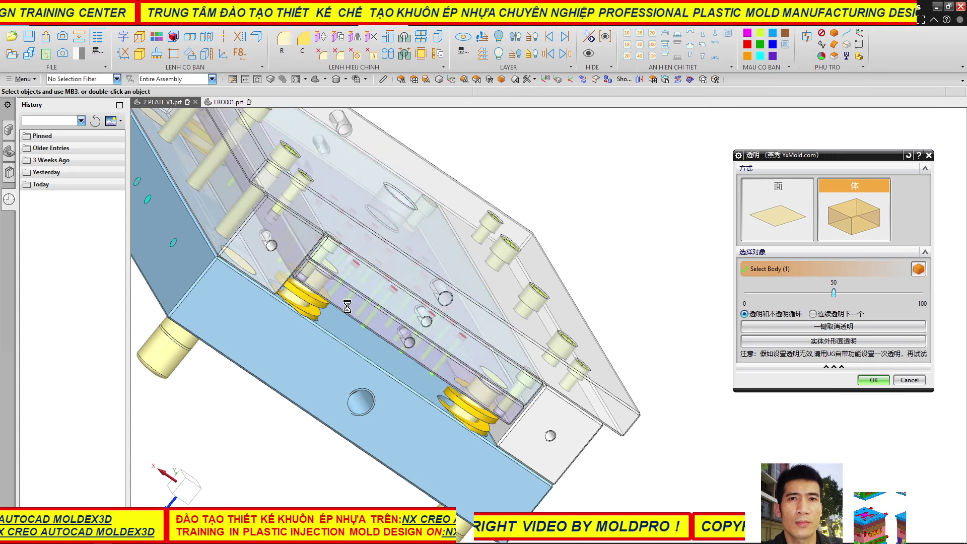
scroll(419, 314, "down", 3)
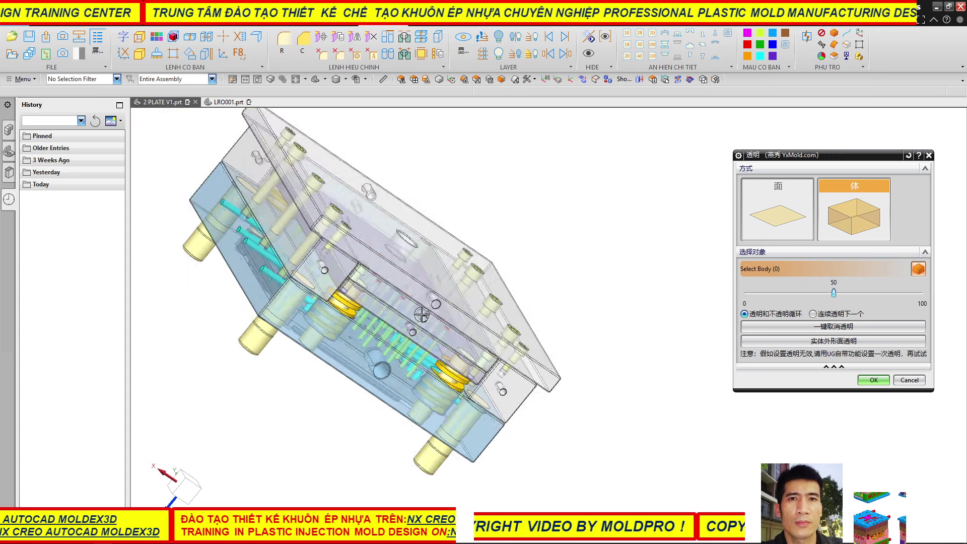
left_click(916, 384)
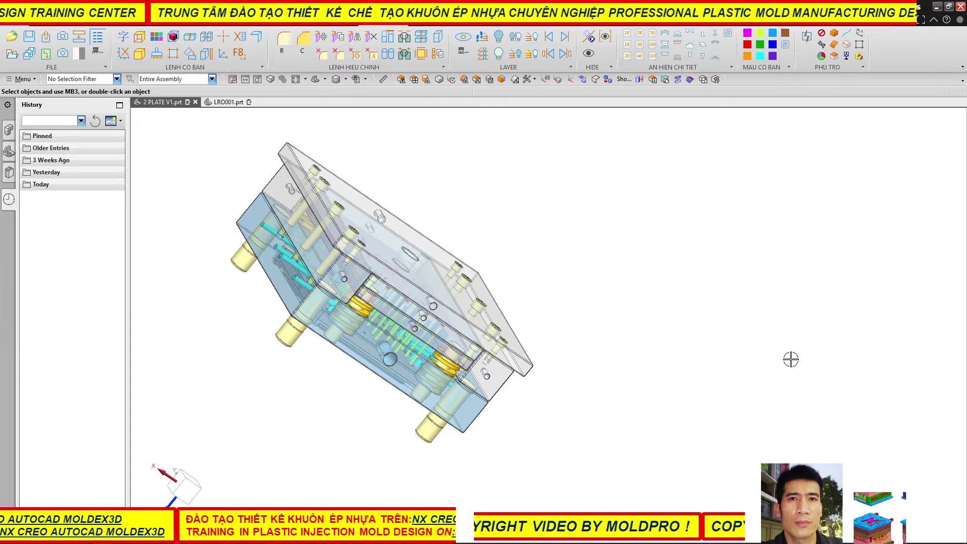
- Reorient the mold to a straight-down Top view of the see-through plates
mouse_move(853, 361)
middle_mouse_down()
mouse_move(318, 296)
mouse_move(335, 326)
mouse_move(337, 388)
mouse_move(361, 288)
middle_mouse_up()
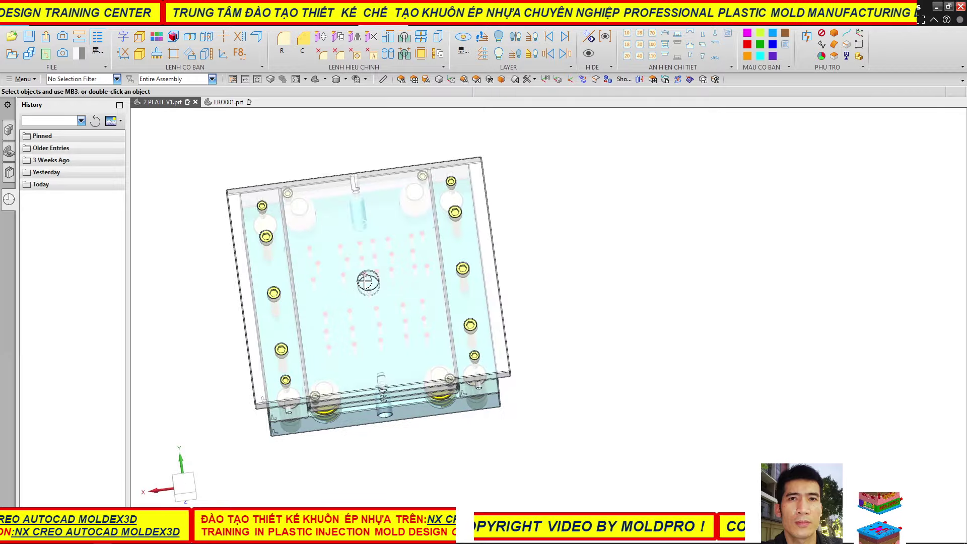
scroll(361, 288, "up", 5)
scroll(440, 287, "down", 3)
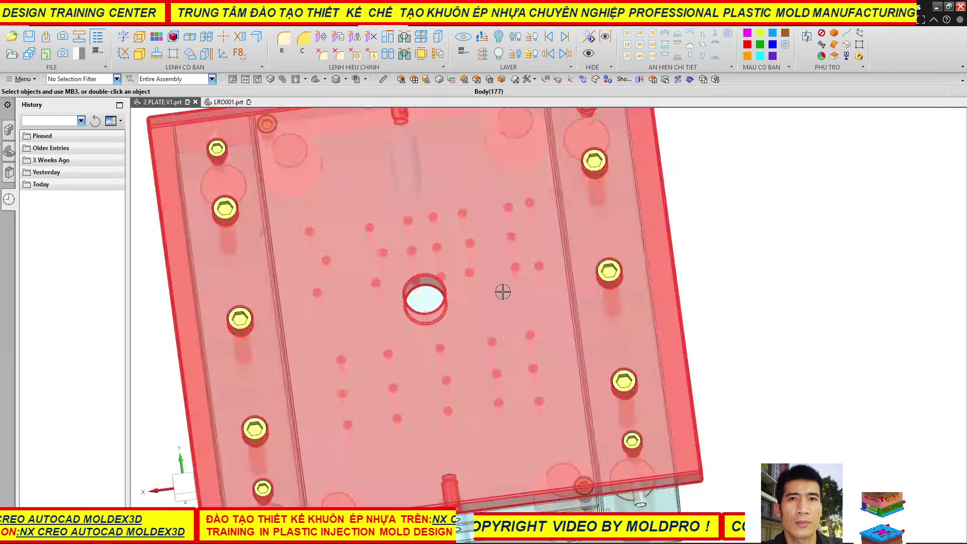
scroll(503, 289, "down", 2)
mouse_move(464, 302)
middle_mouse_down()
mouse_move(493, 292)
mouse_move(447, 276)
mouse_move(454, 282)
middle_mouse_up()
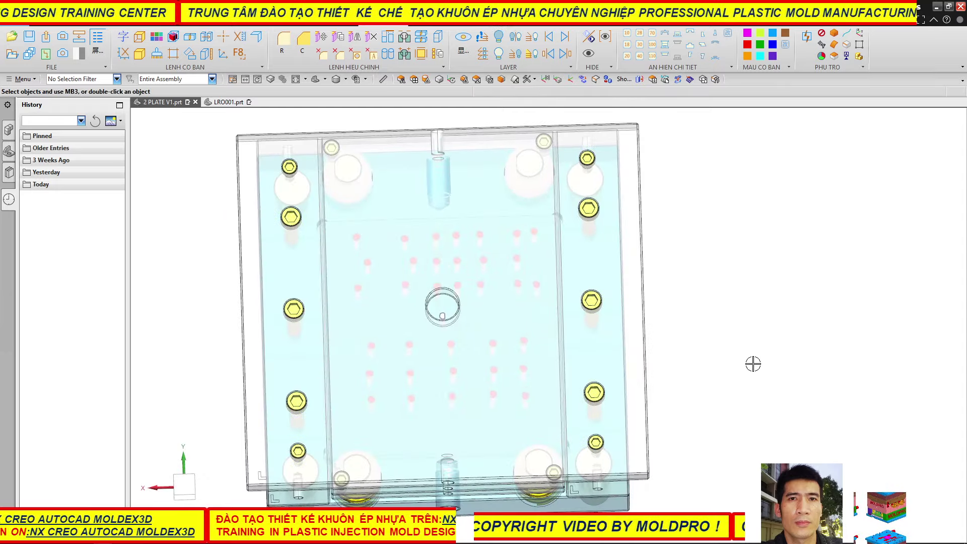
key("F8")
scroll(427, 338, "up", 1)
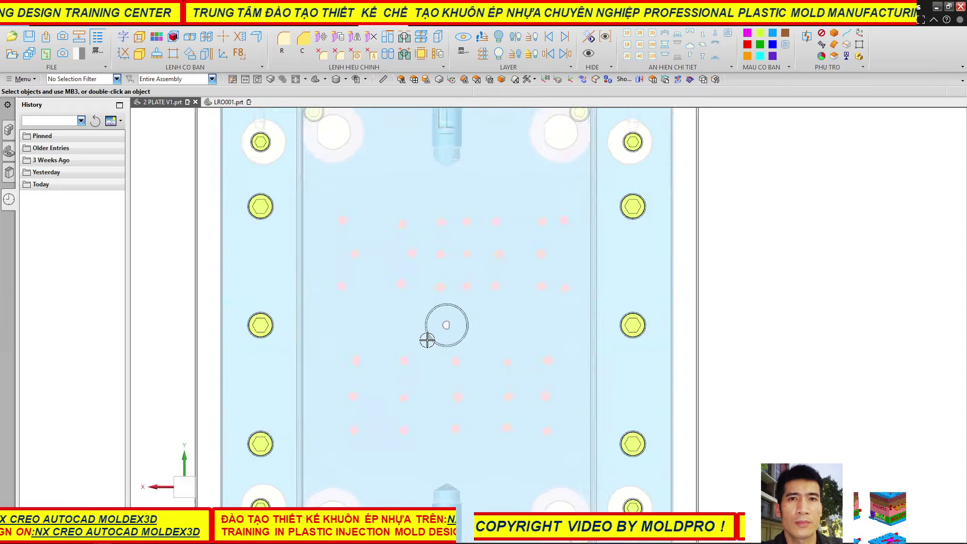
scroll(427, 338, "up", 4)
scroll(423, 307, "down", 5)
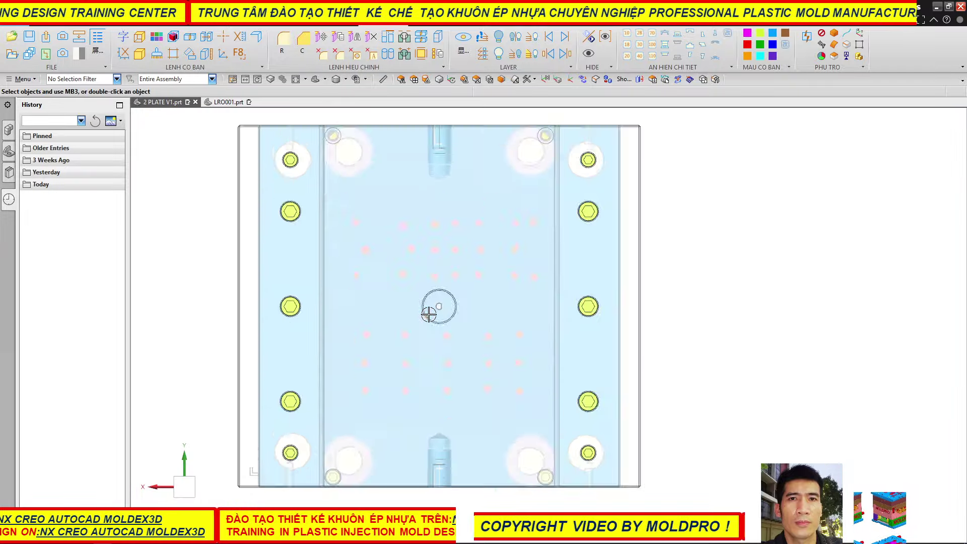
scroll(434, 322, "down", 1)
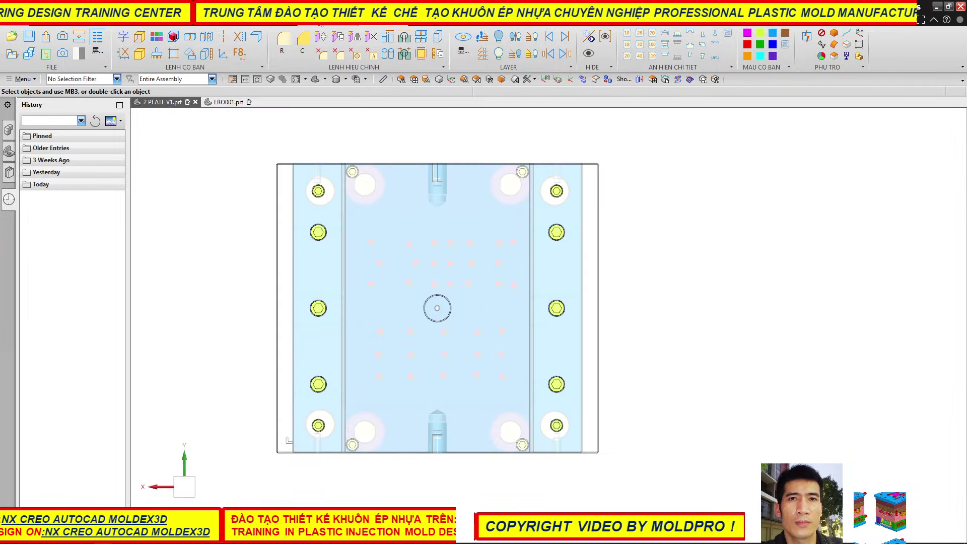
scroll(338, 38, "down", 1)
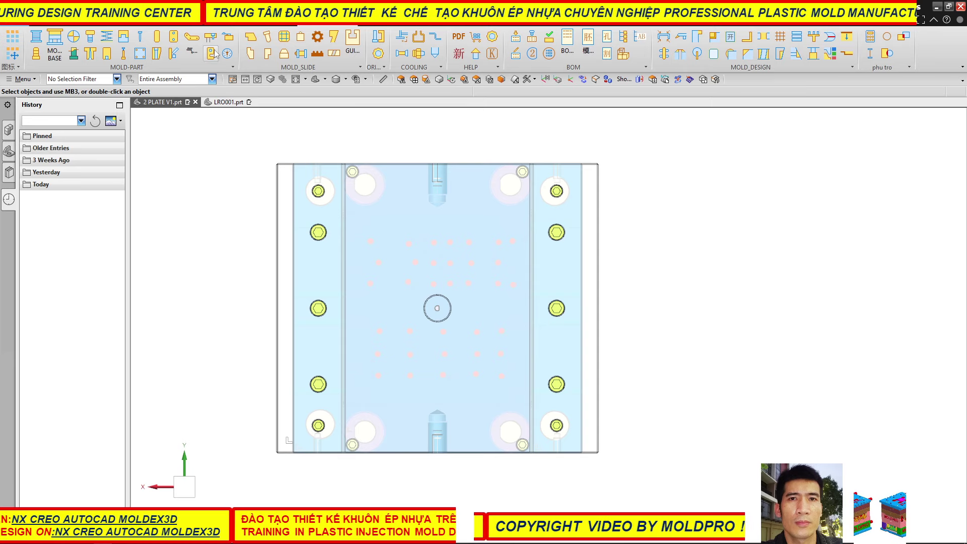
left_click(173, 37)
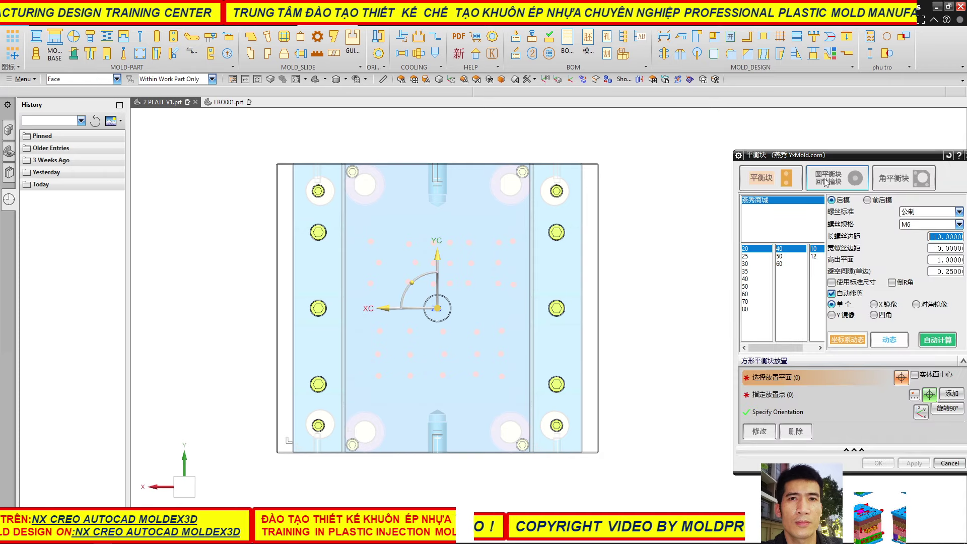
left_click(942, 463)
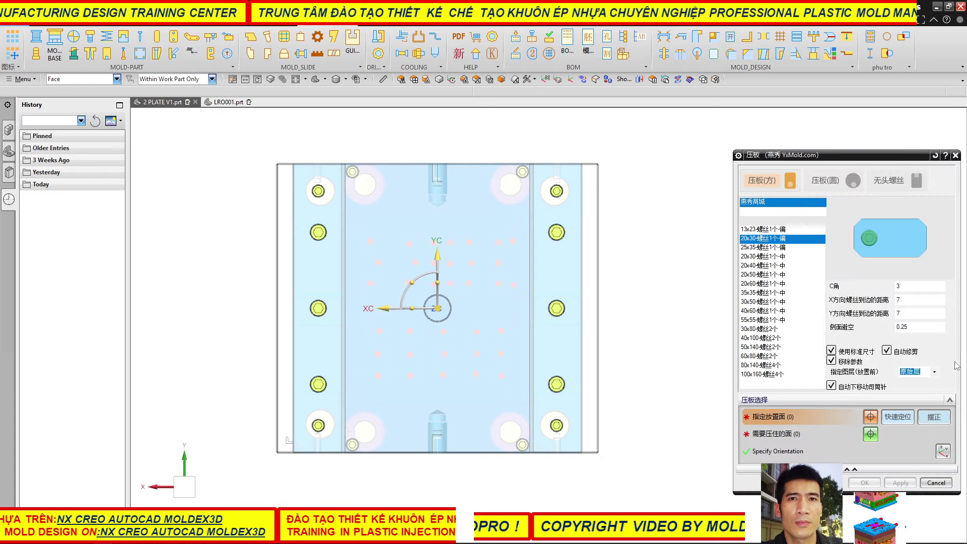
left_click(936, 482)
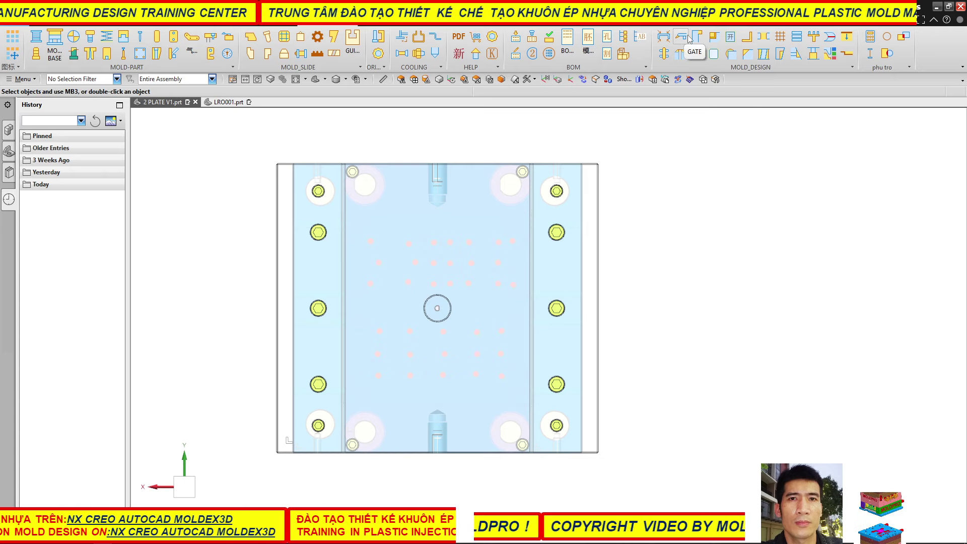
left_click(811, 38)
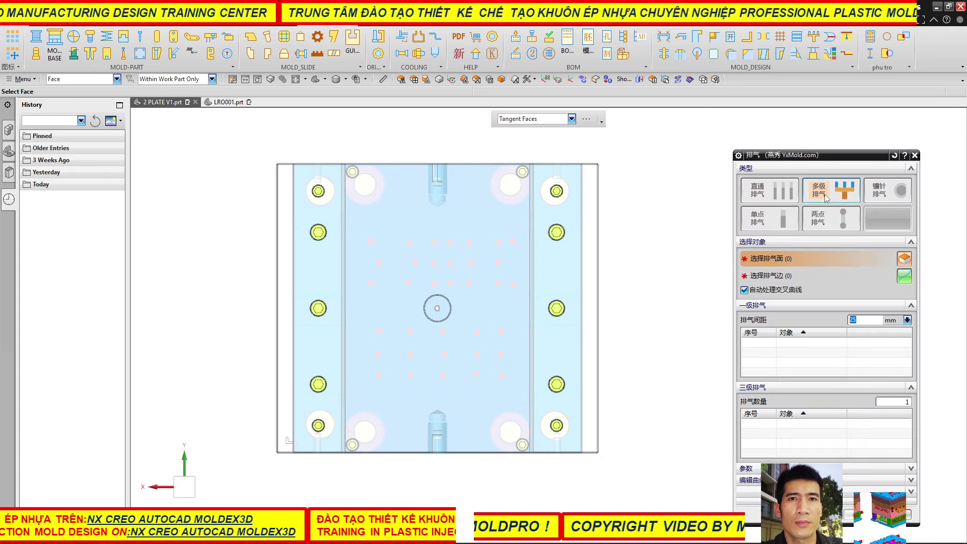
left_click(902, 514)
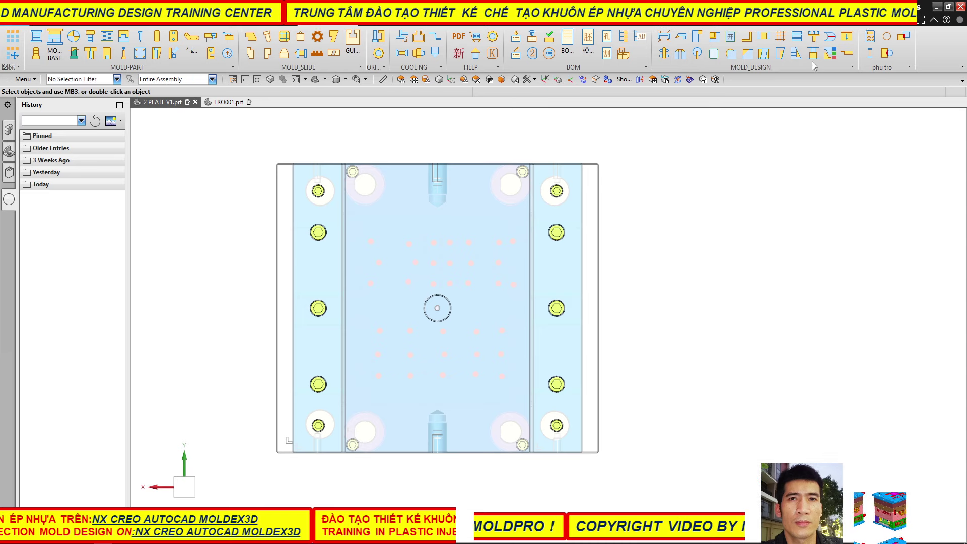
left_click(800, 40)
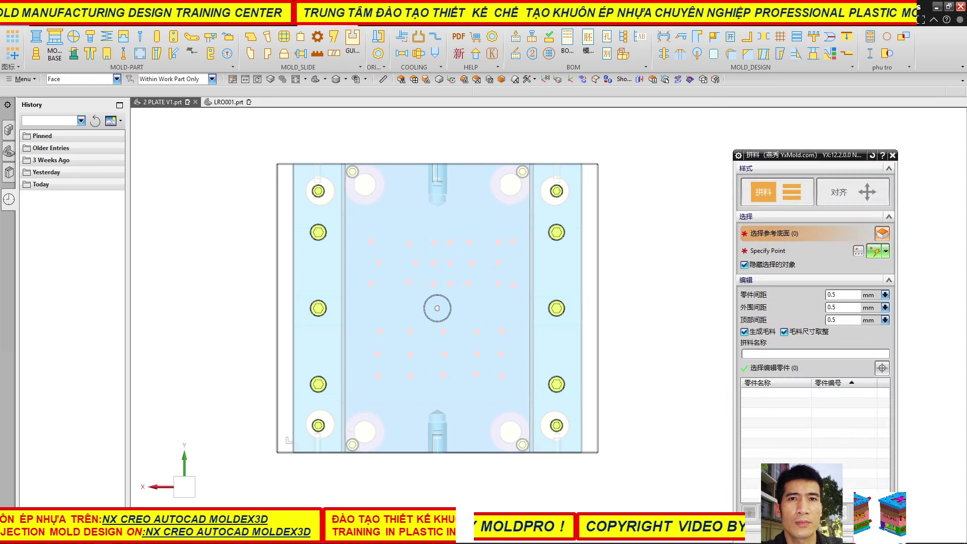
left_click(892, 155)
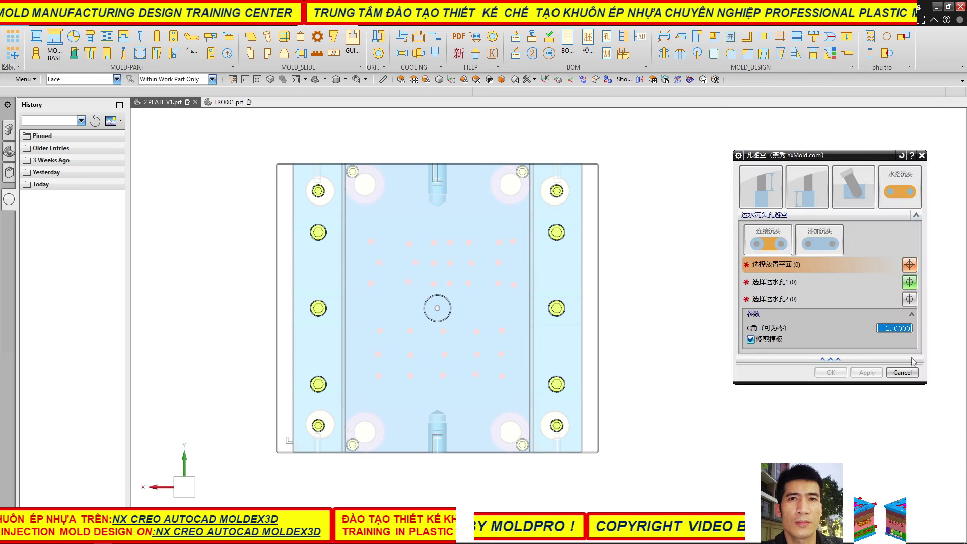
left_click(902, 372)
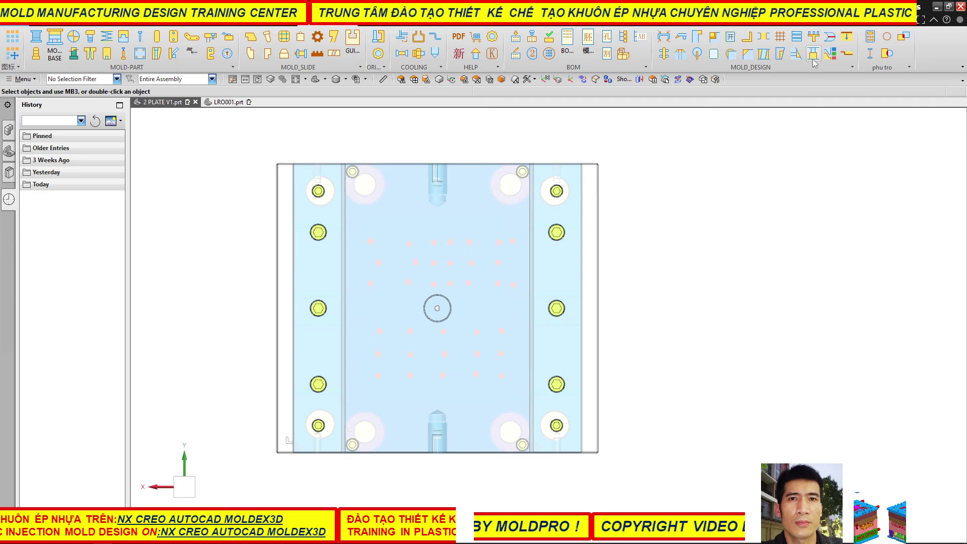
left_click(765, 60)
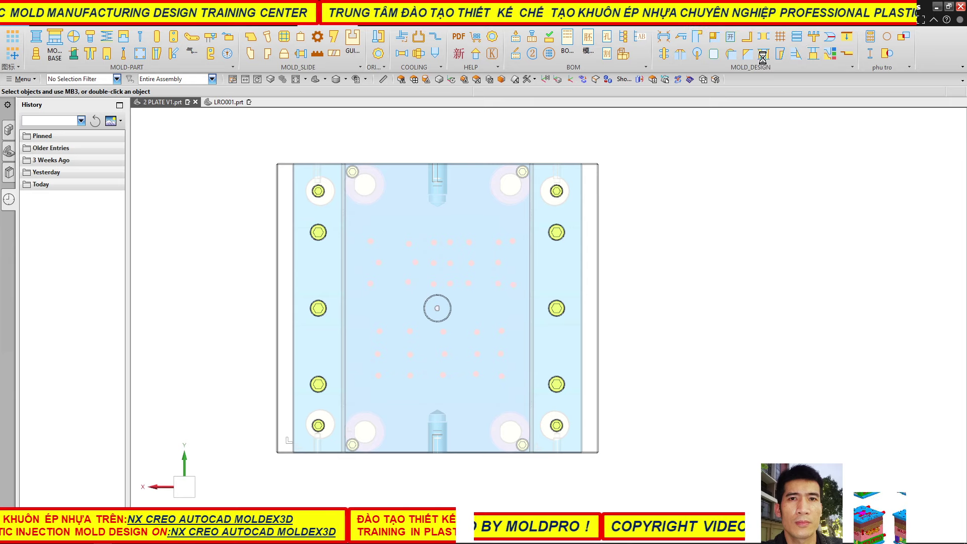
left_click(875, 345)
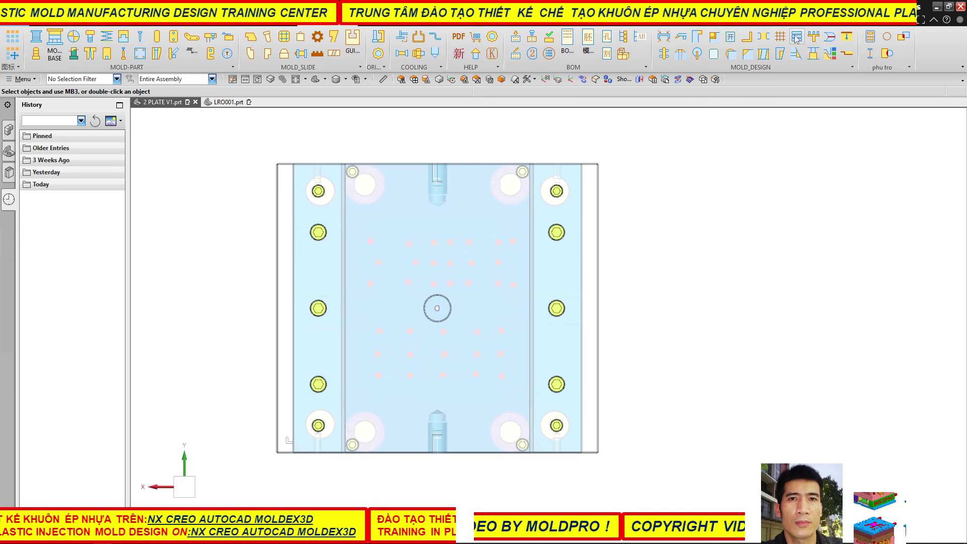
- Create three size-35 KO connecting posts, KO diameter 40, spaced Y 200 from the origin
left_click(764, 37)
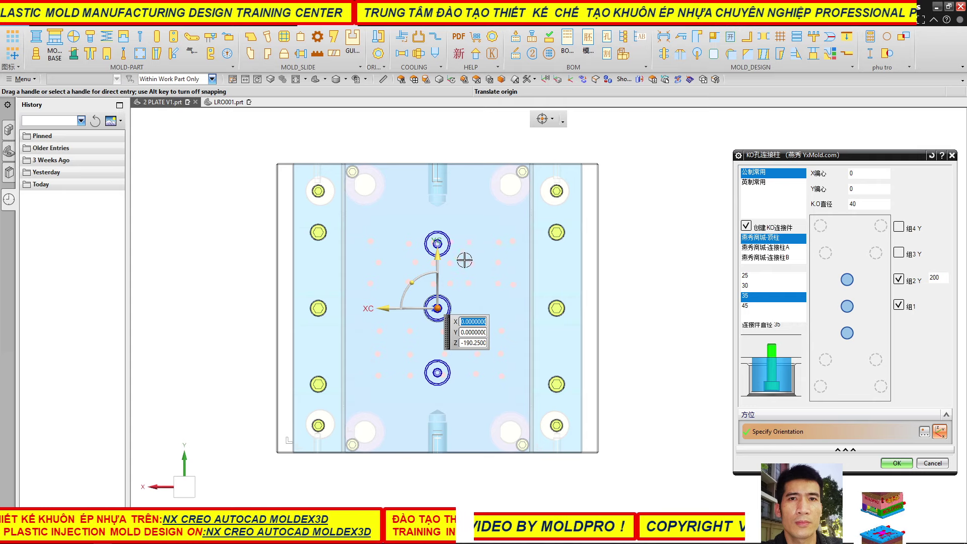
scroll(465, 260, "up", 1)
scroll(449, 274, "up", 1)
scroll(395, 207, "up", 1)
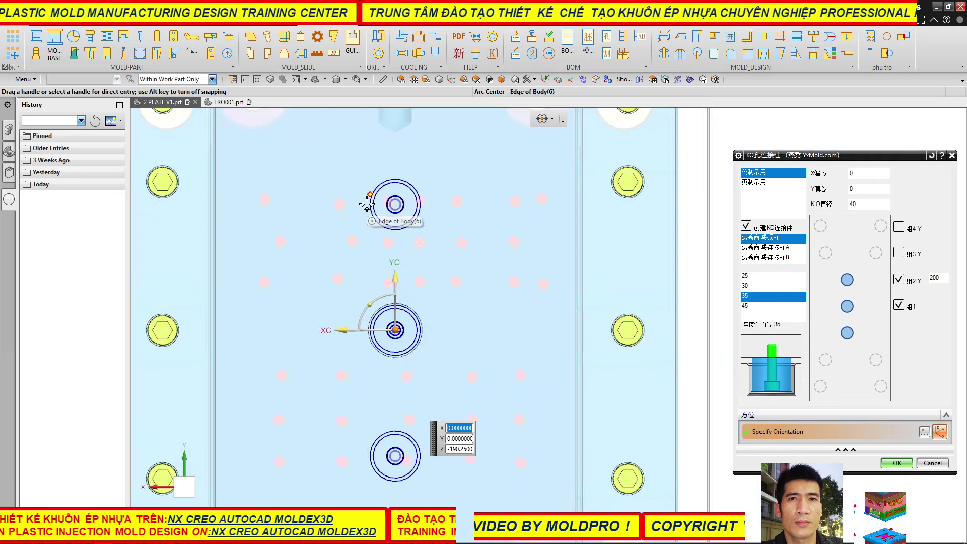
scroll(367, 204, "down", 1)
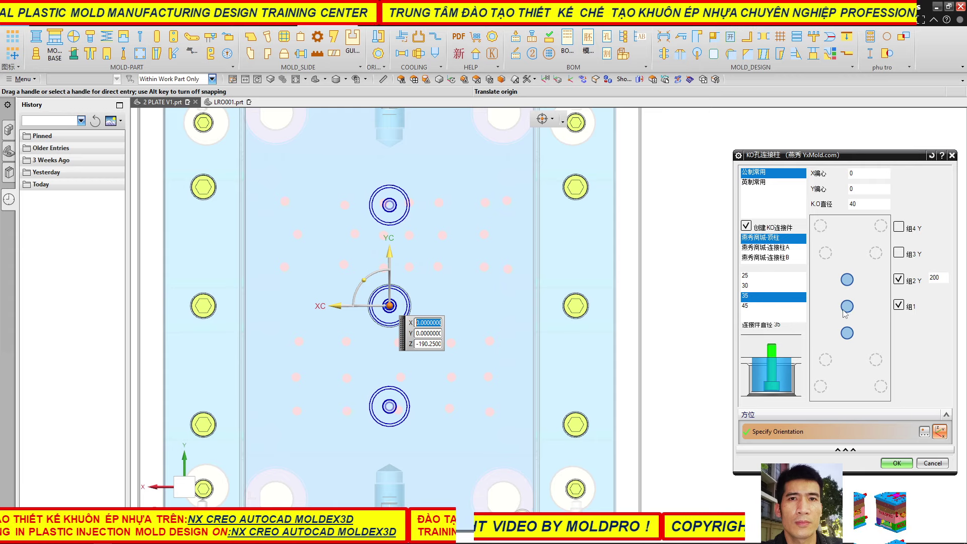
scroll(389, 305, "up", 2)
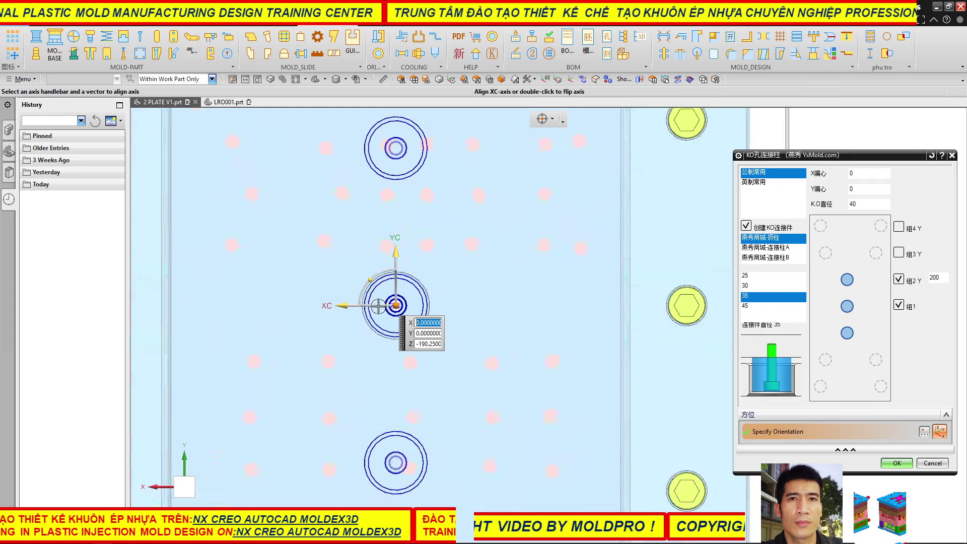
scroll(389, 306, "up", 2)
scroll(353, 282, "down", 2)
scroll(330, 268, "down", 2)
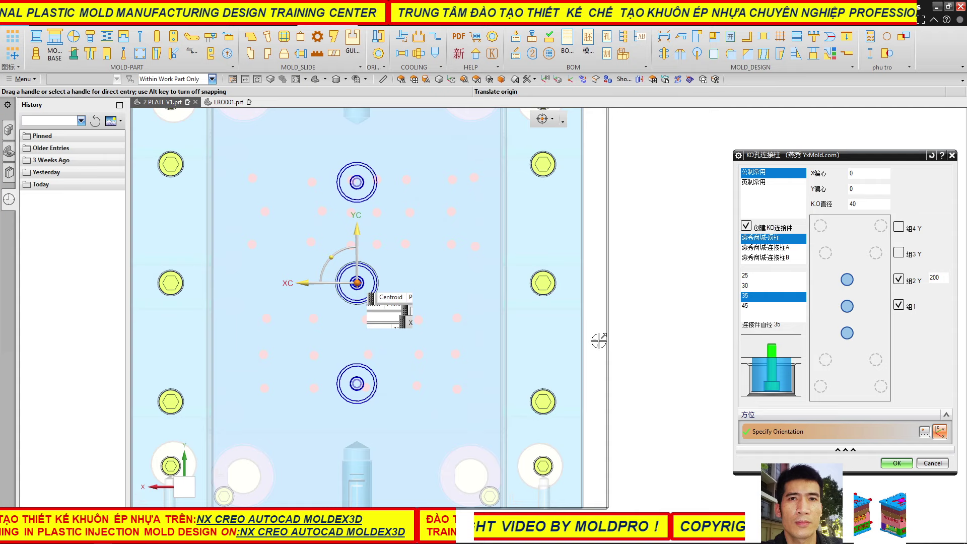
left_click(897, 463)
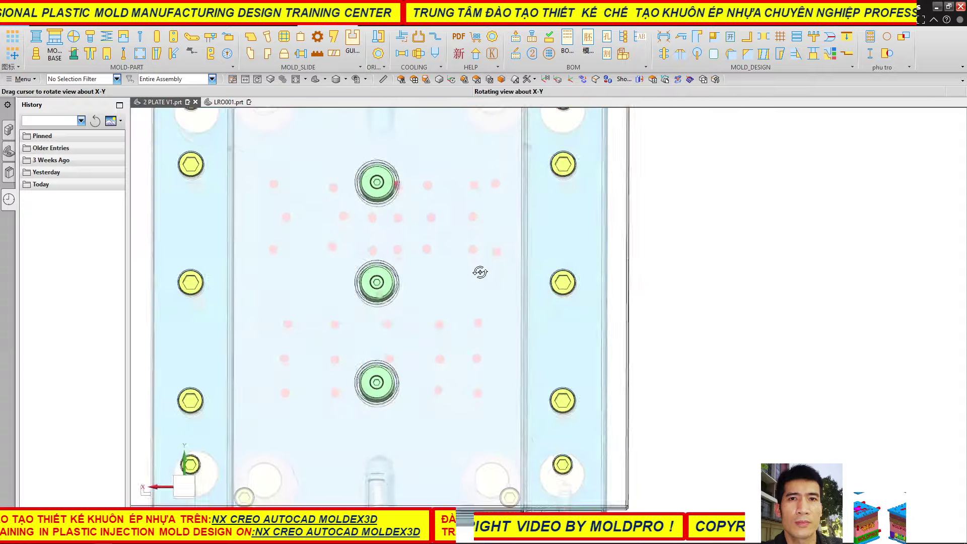
middle_click_drag(479, 270, 443, 224)
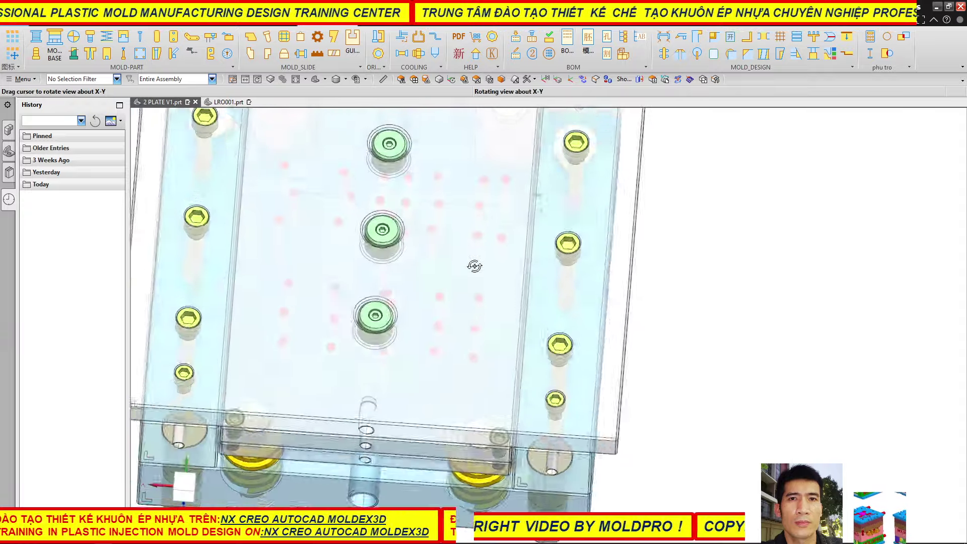
middle_click_drag(444, 224, 474, 276)
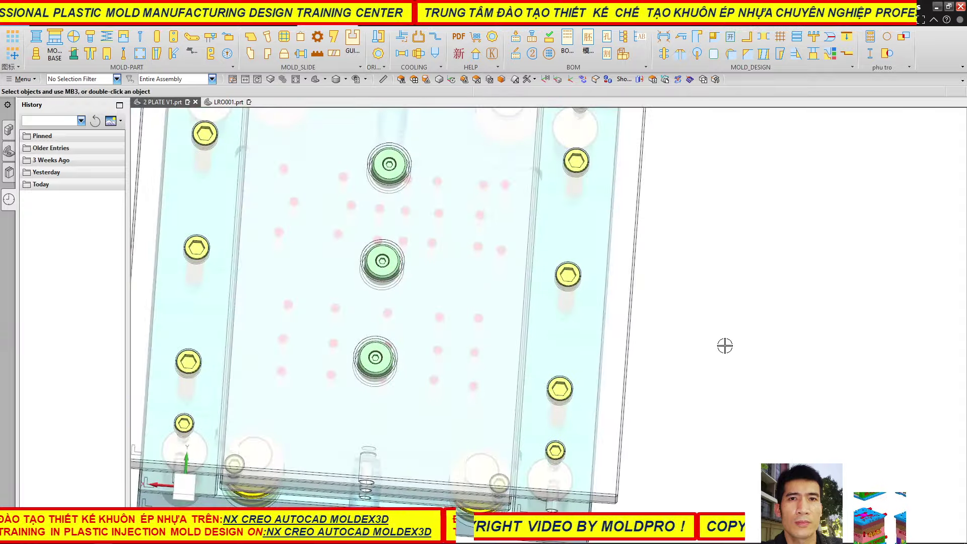
key("F8")
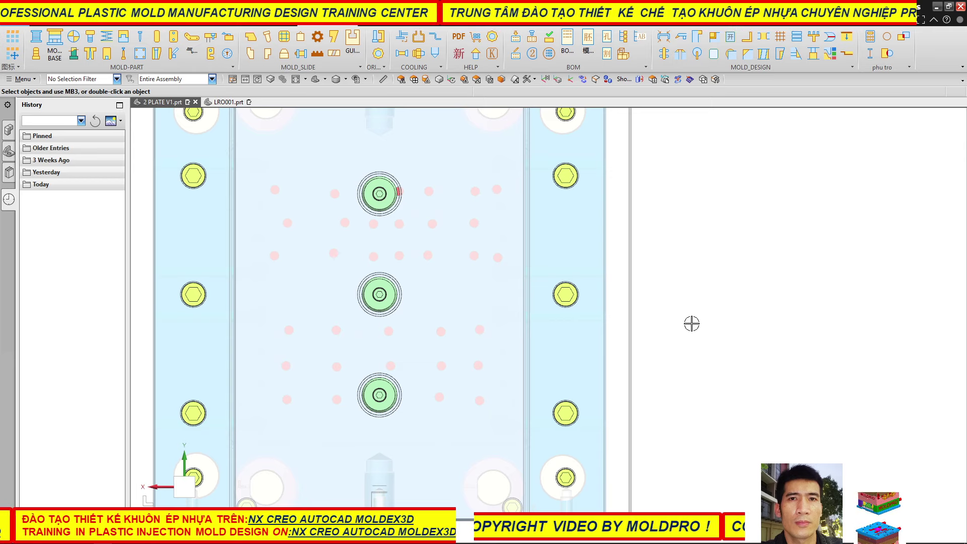
scroll(716, 319, "up", 1)
scroll(717, 319, "up", 1)
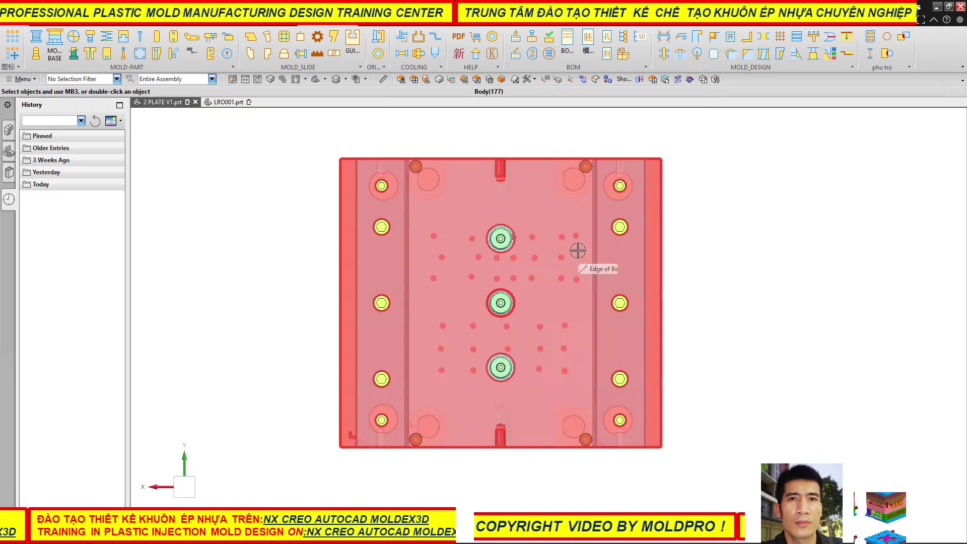
scroll(576, 253, "down", 1)
scroll(516, 248, "up", 1)
scroll(513, 248, "up", 1)
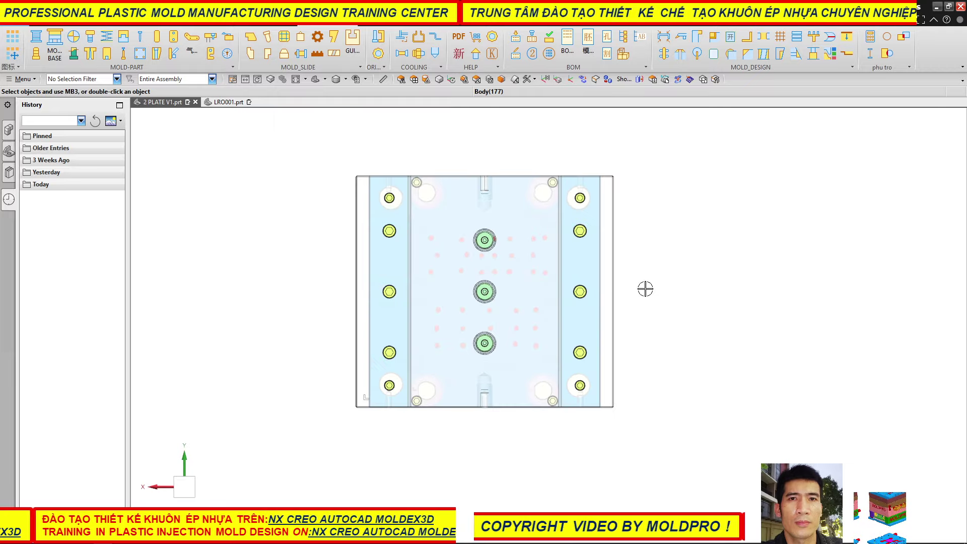
mouse_move(544, 243)
middle_mouse_down()
mouse_move(544, 347)
mouse_move(662, 343)
mouse_move(611, 383)
mouse_move(663, 375)
mouse_move(627, 356)
mouse_move(567, 357)
mouse_move(570, 342)
middle_mouse_up()
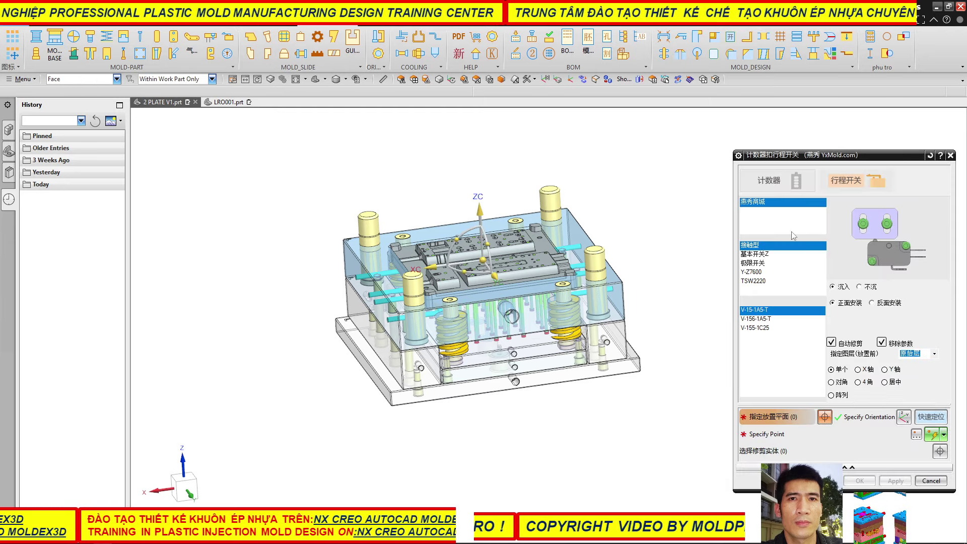
- Pick the lower plate's front face as the limit switch placement plane
scroll(479, 389, "up", 2)
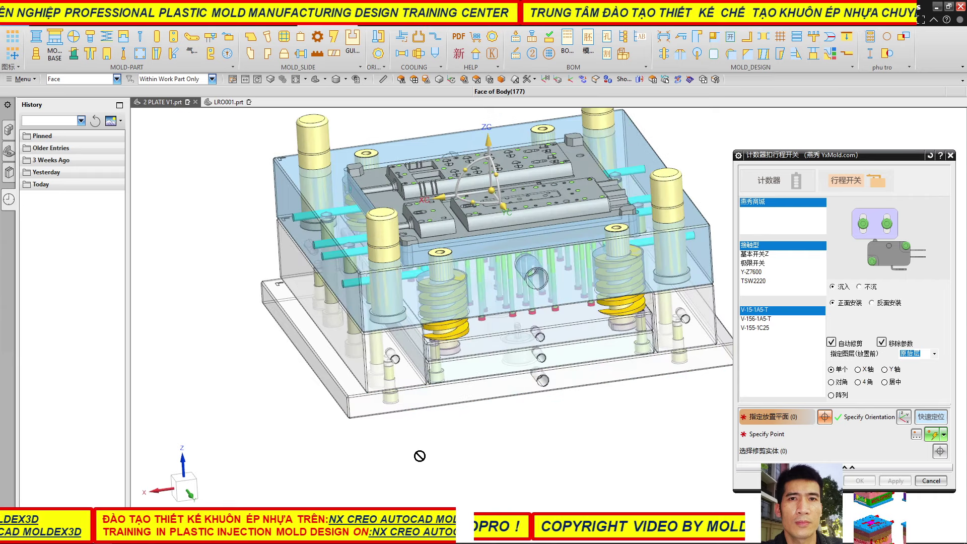
mouse_move(339, 388)
middle_mouse_down()
mouse_move(382, 233)
mouse_move(363, 257)
mouse_move(330, 193)
middle_mouse_up()
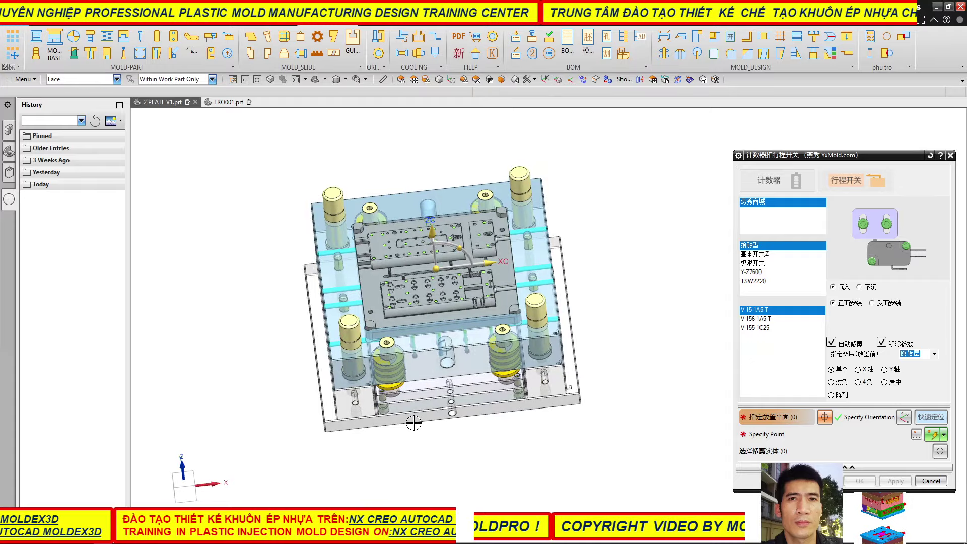
mouse_move(330, 193)
middle_mouse_down()
mouse_move(449, 373)
mouse_move(402, 333)
mouse_move(371, 416)
middle_mouse_up()
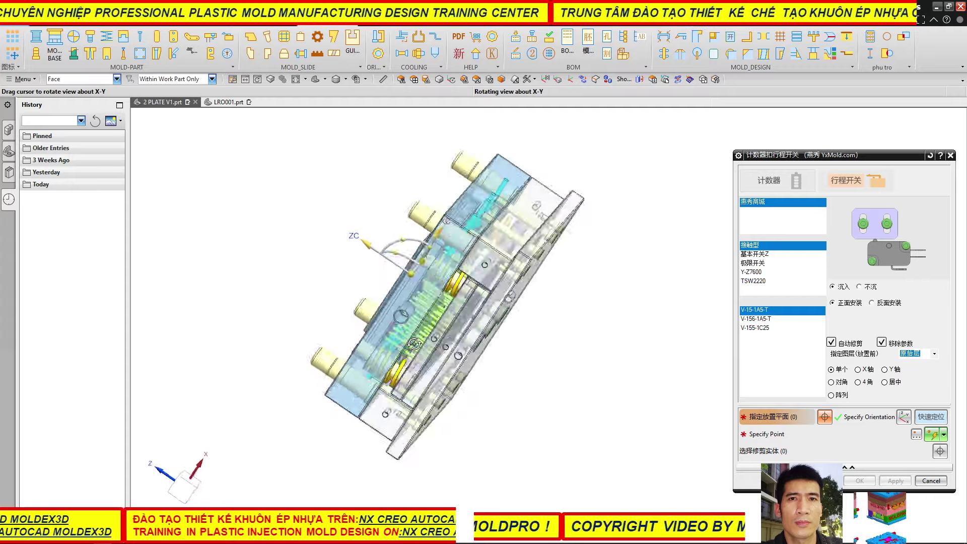
scroll(402, 362, "up", 2)
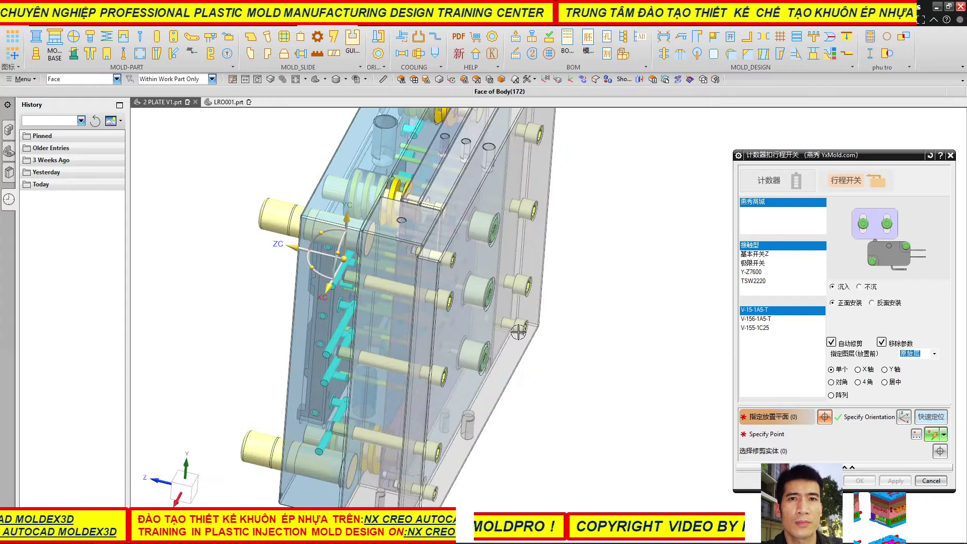
scroll(434, 317, "down", 4)
mouse_move(433, 316)
middle_mouse_down()
mouse_move(510, 227)
mouse_move(528, 342)
mouse_move(421, 342)
mouse_move(364, 416)
mouse_move(358, 449)
mouse_move(380, 445)
mouse_move(389, 417)
mouse_move(345, 402)
mouse_move(294, 417)
middle_mouse_up()
scroll(388, 314, "up", 3)
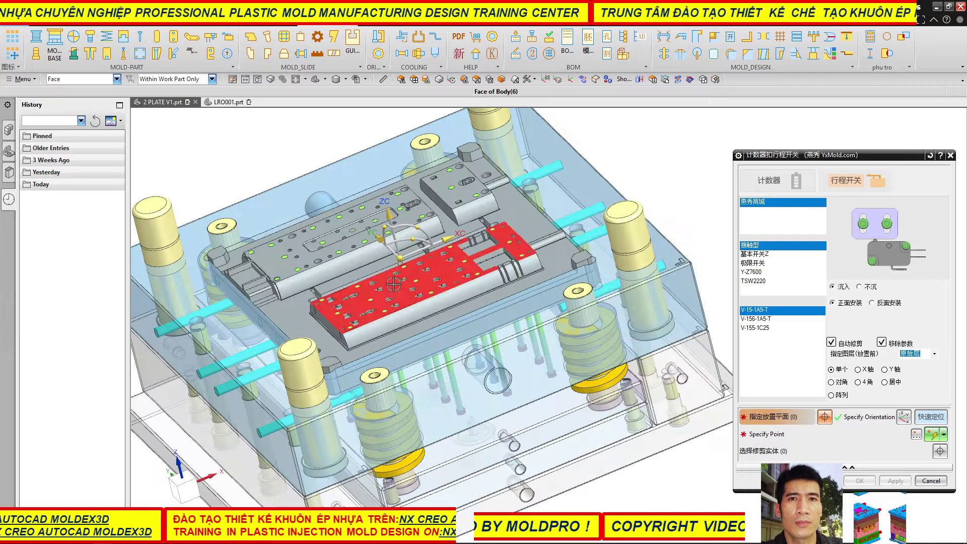
scroll(388, 258, "up", 3)
scroll(386, 258, "down", 3)
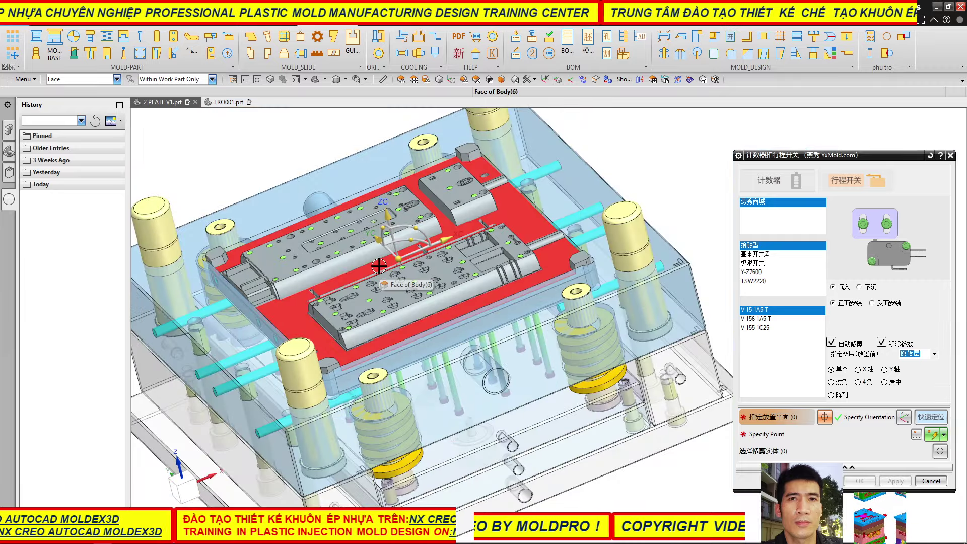
scroll(379, 266, "down", 2)
scroll(379, 265, "down", 1)
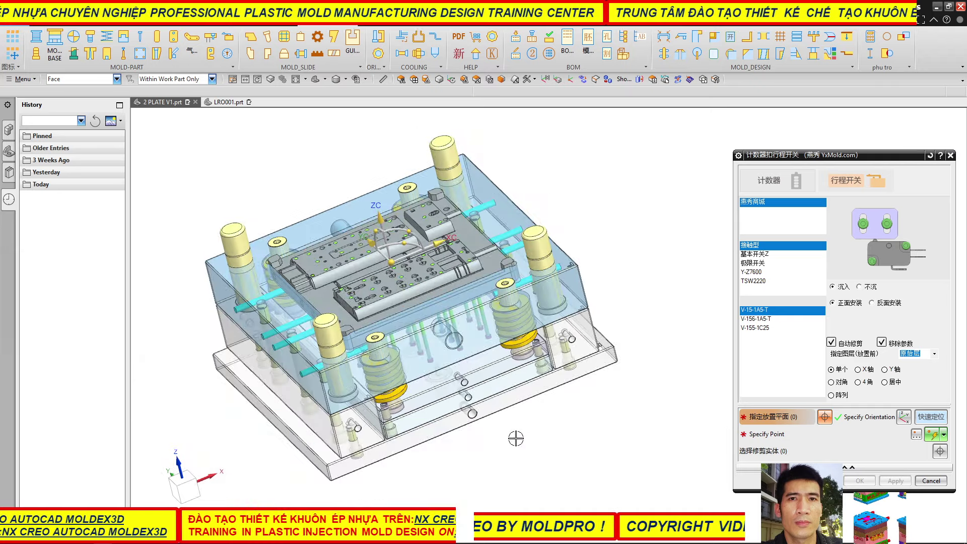
scroll(414, 441, "up", 4)
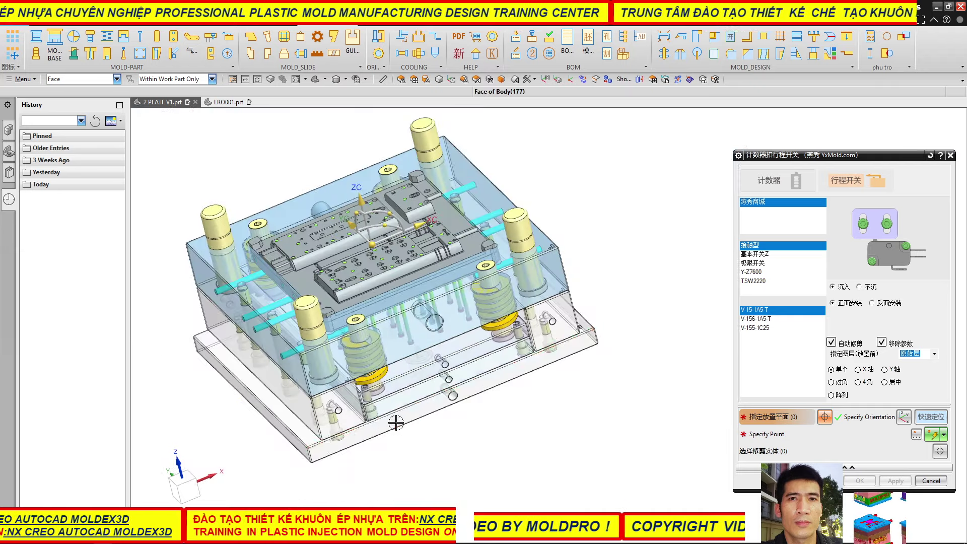
left_click(381, 417)
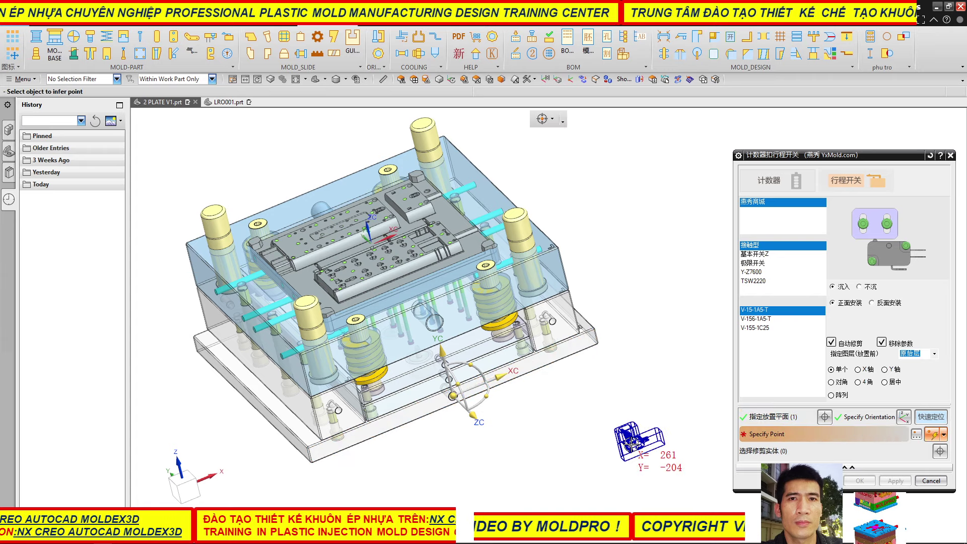
- In Front view, set the limit switch point left of the mold centre
key("ctrl+alt+f")
scroll(343, 342, "up", 3)
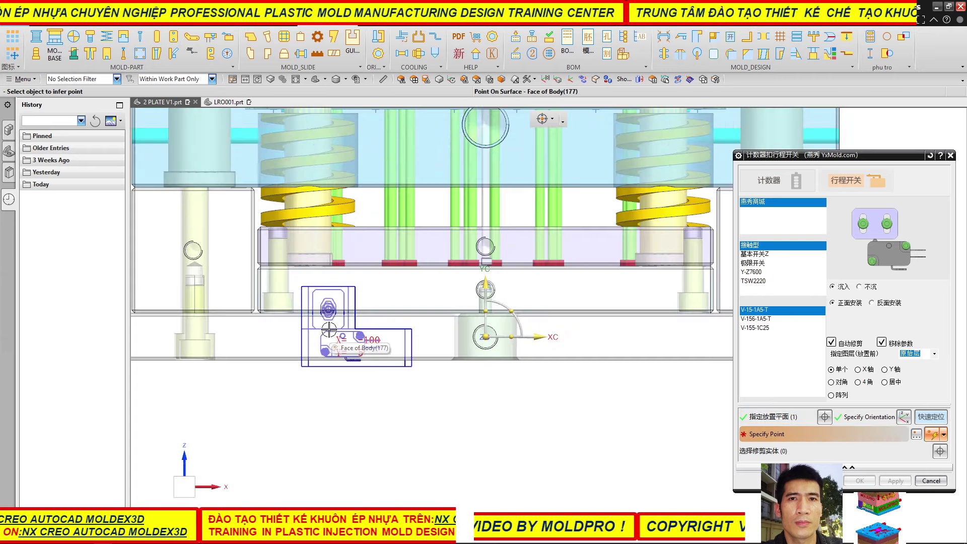
scroll(330, 322, "up", 3)
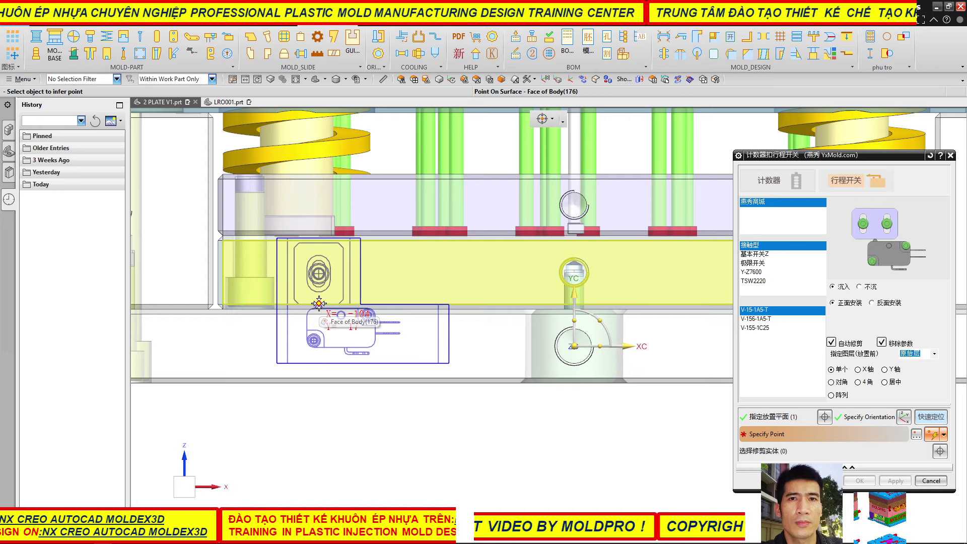
scroll(319, 303, "up", 1)
scroll(318, 304, "up", 1)
scroll(318, 302, "up", 1)
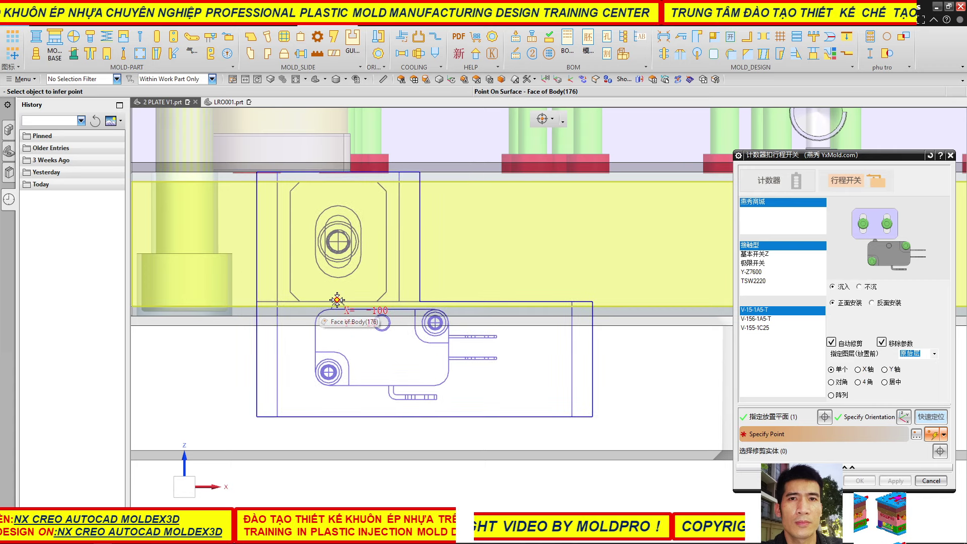
left_click(336, 300)
scroll(252, 319, "down", 3)
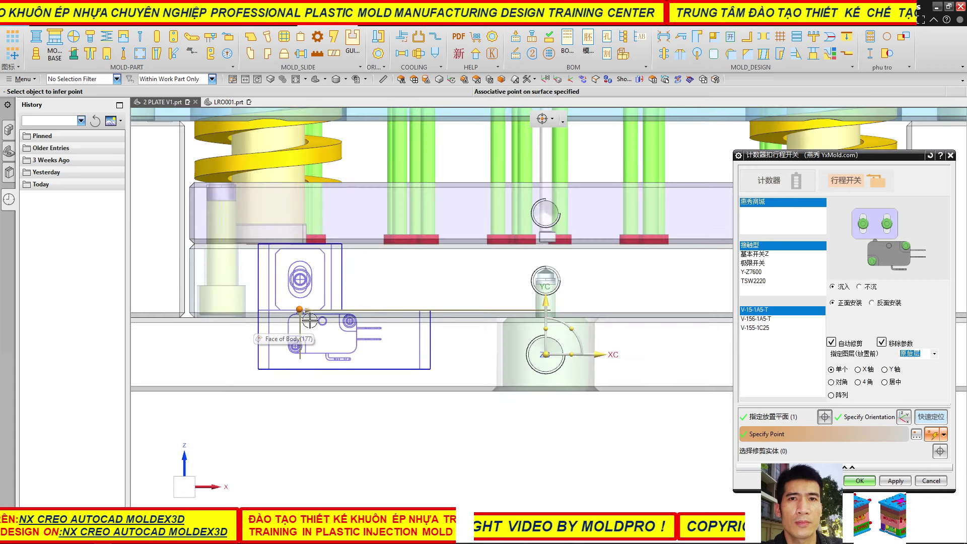
scroll(309, 315, "down", 2)
scroll(426, 346, "down", 1)
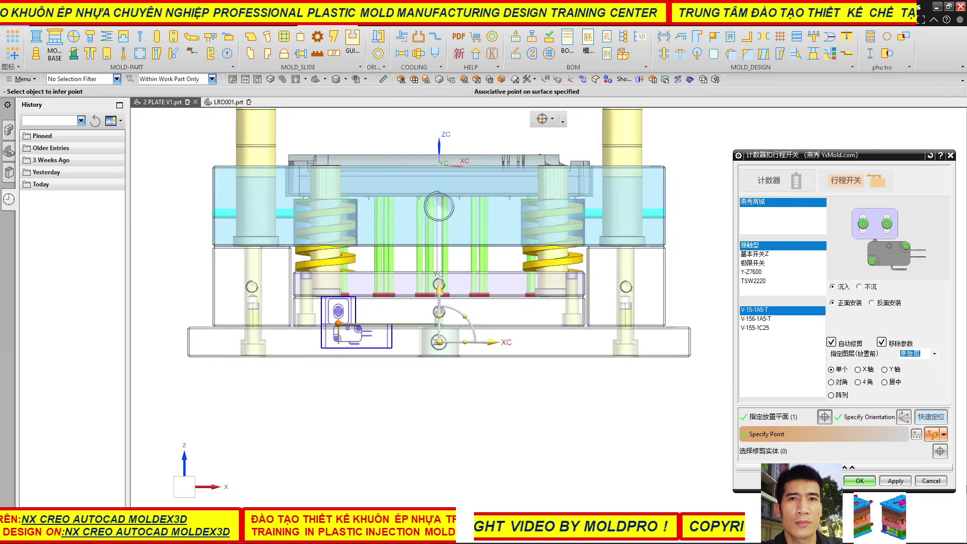
- Add the V-15-1A5-T limit switch to the lower plate's front face
left_click(896, 480)
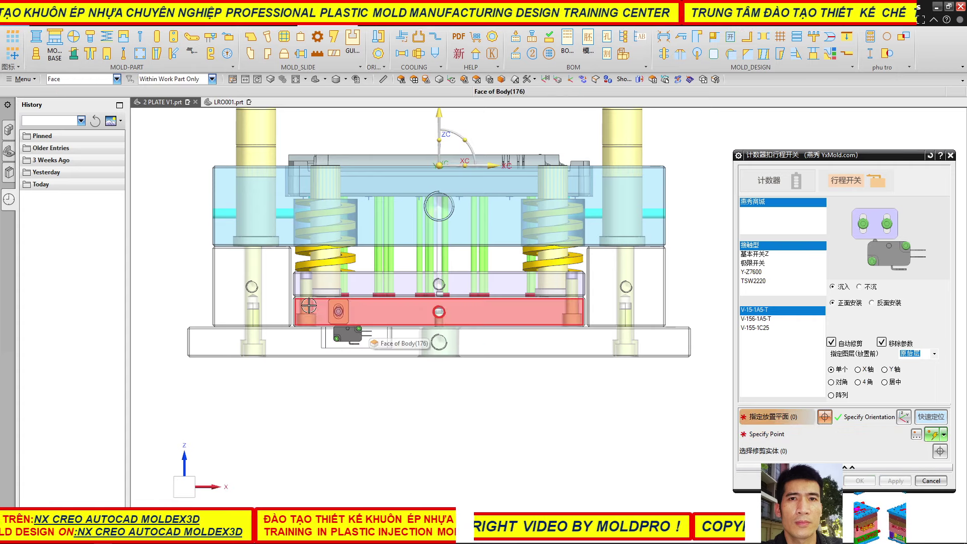
scroll(305, 325, "down", 3)
middle_click_drag(302, 330, 290, 349)
scroll(291, 350, "up", 2)
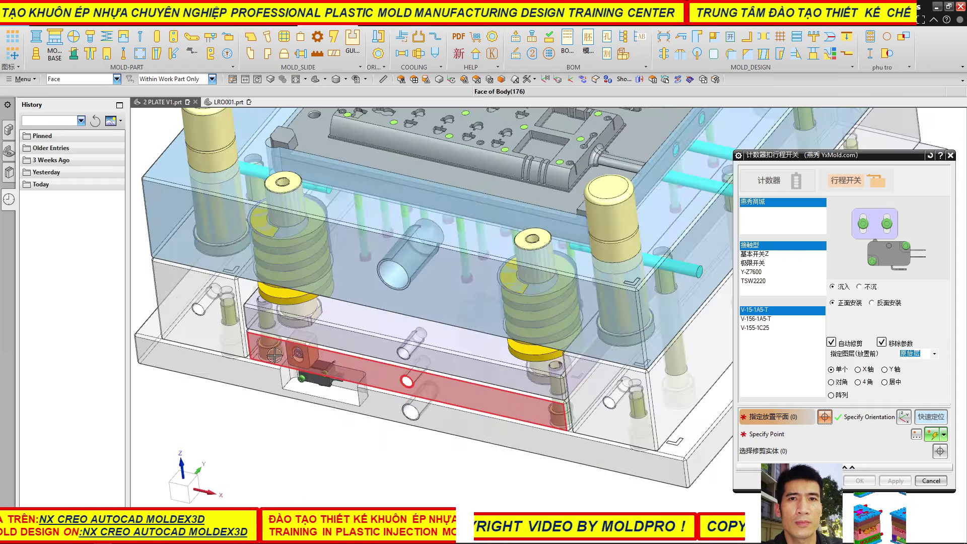
scroll(291, 349, "up", 2)
scroll(297, 391, "down", 2)
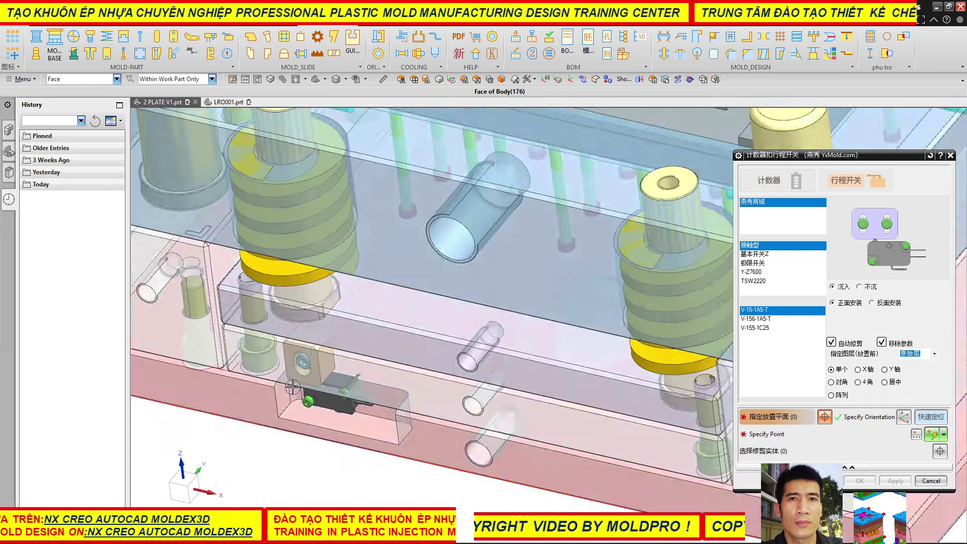
scroll(296, 391, "down", 2)
scroll(296, 391, "down", 3)
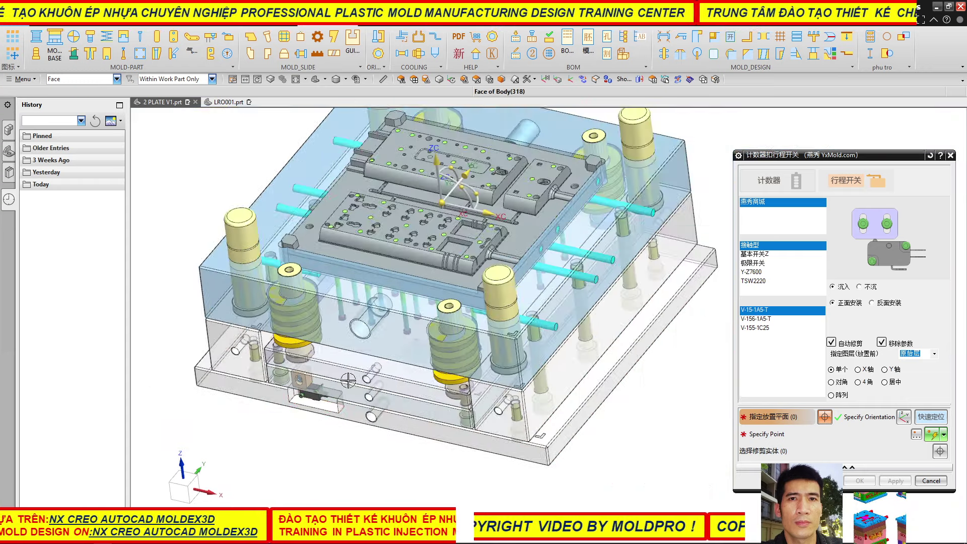
- Orbit and zoom around the mold to inspect the inserted switch from below
mouse_move(342, 373)
middle_mouse_down()
mouse_move(361, 359)
mouse_move(347, 323)
middle_mouse_up()
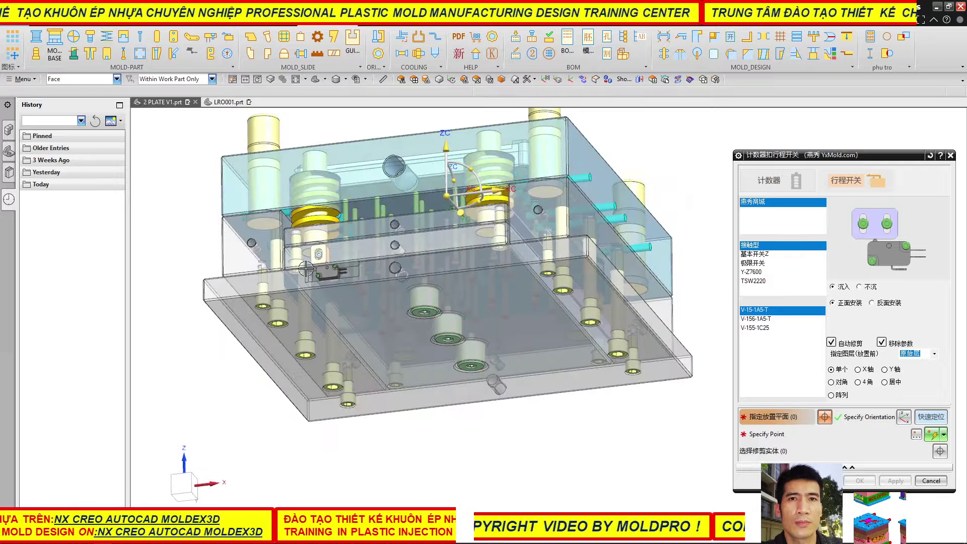
scroll(334, 251, "up", 5)
scroll(334, 250, "up", 2)
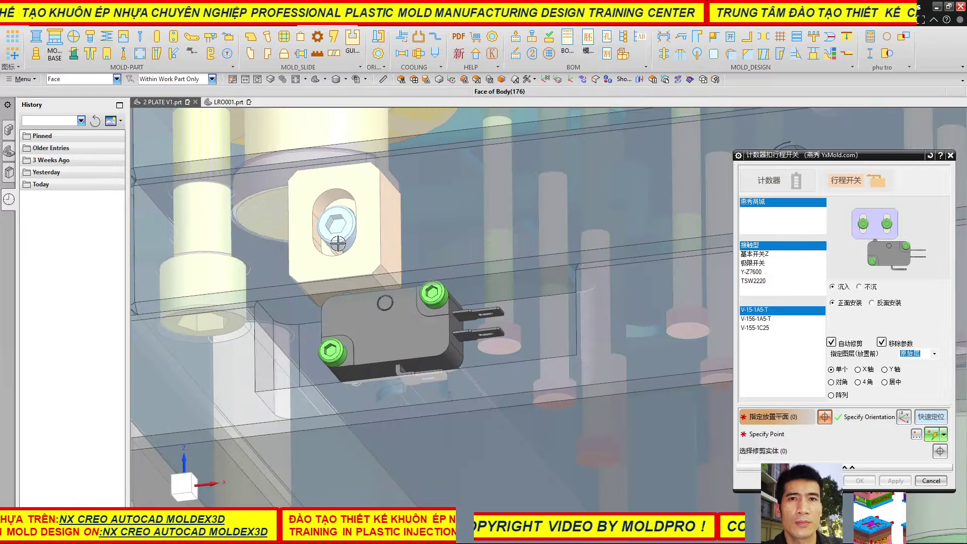
scroll(346, 254, "up", 1)
scroll(345, 254, "down", 3)
mouse_move(332, 283)
middle_mouse_down()
mouse_move(309, 321)
mouse_move(295, 294)
mouse_move(311, 300)
mouse_move(339, 287)
mouse_move(330, 263)
middle_mouse_up()
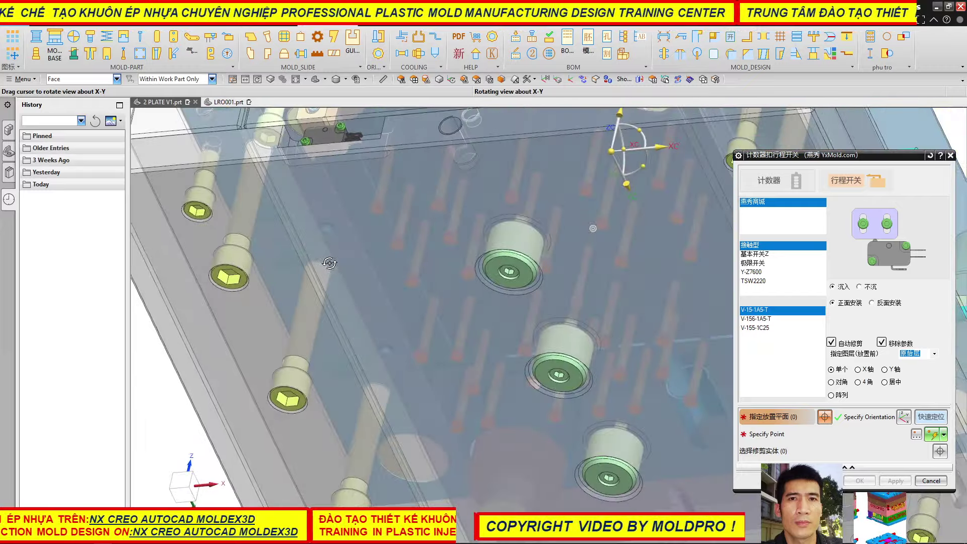
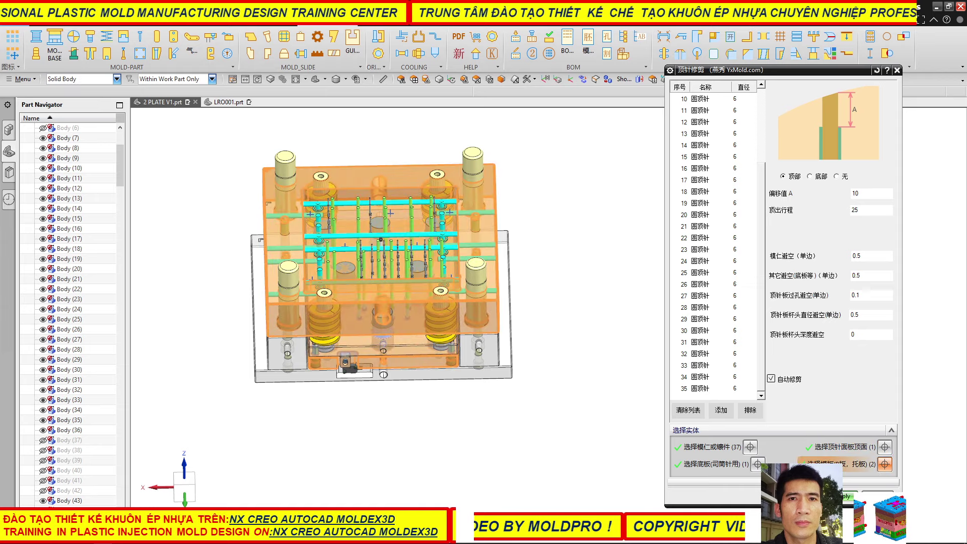
- Deselect one insert so the trim uses 36 inserts instead of 37
middle_click_drag(548, 397, 593, 417)
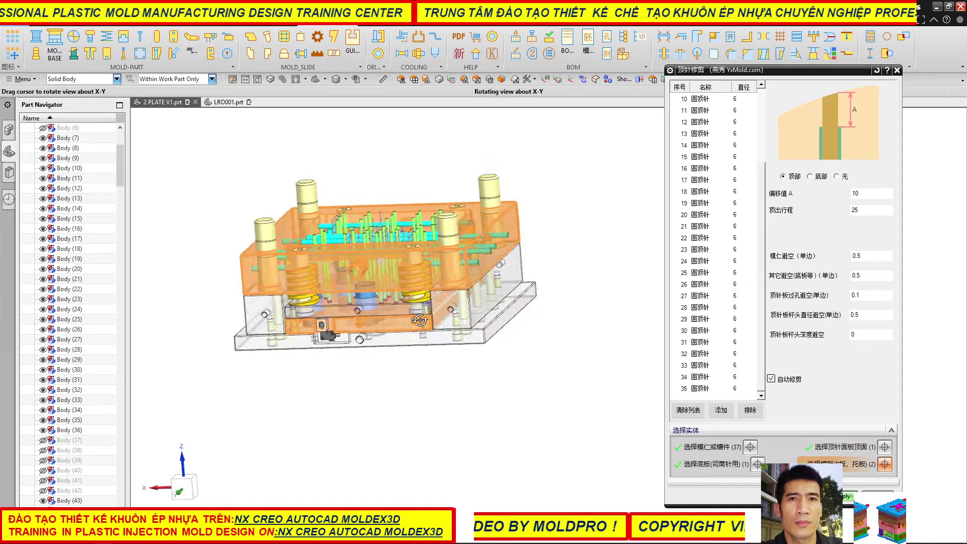
left_click(712, 466)
left_click(696, 449)
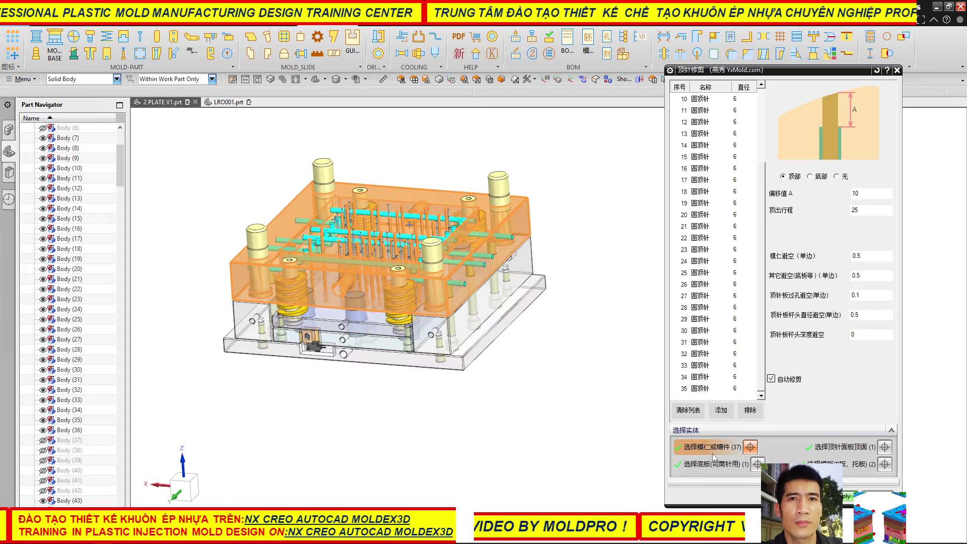
left_click(522, 233, "shift")
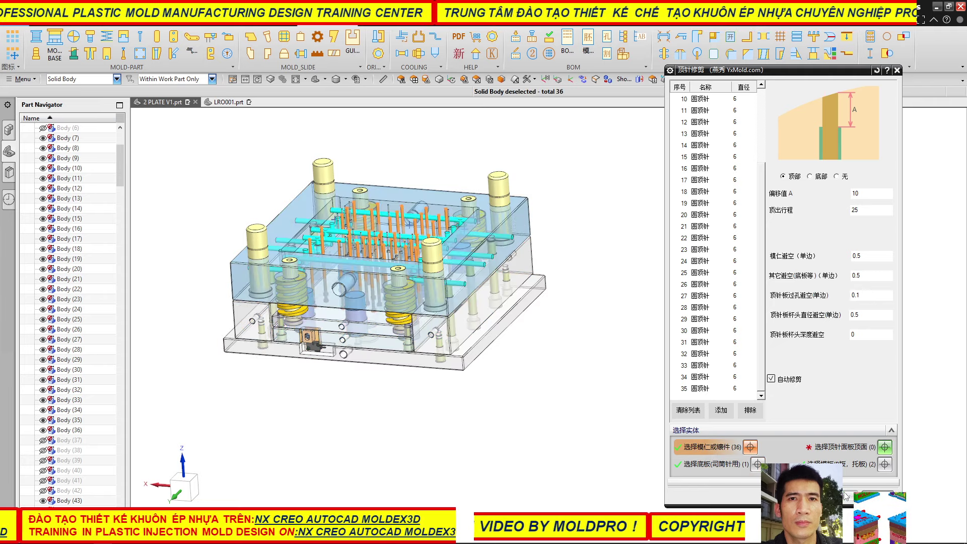
middle_click(543, 235)
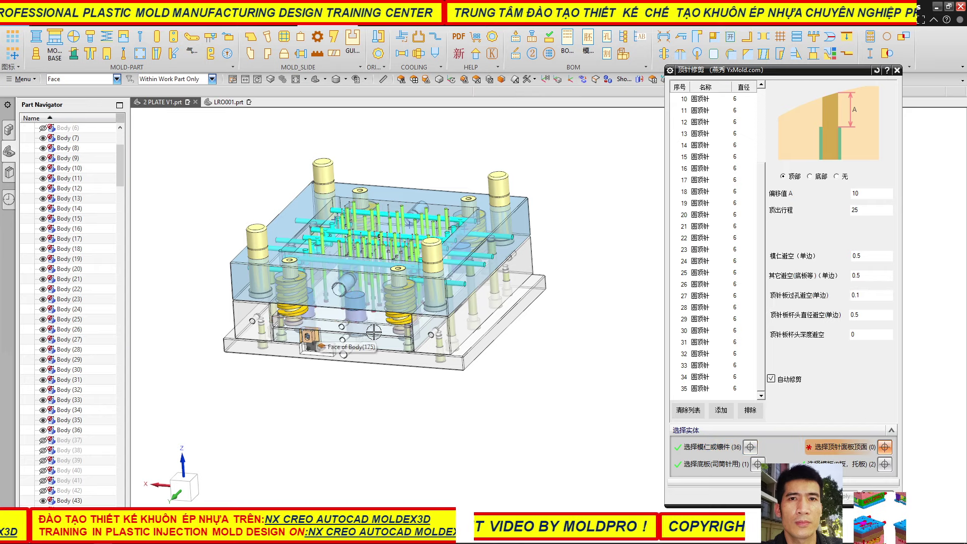
- Select the ejector plate's top face as the pin-trim reference
scroll(373, 327, "up", 3)
scroll(298, 333, "down", 5)
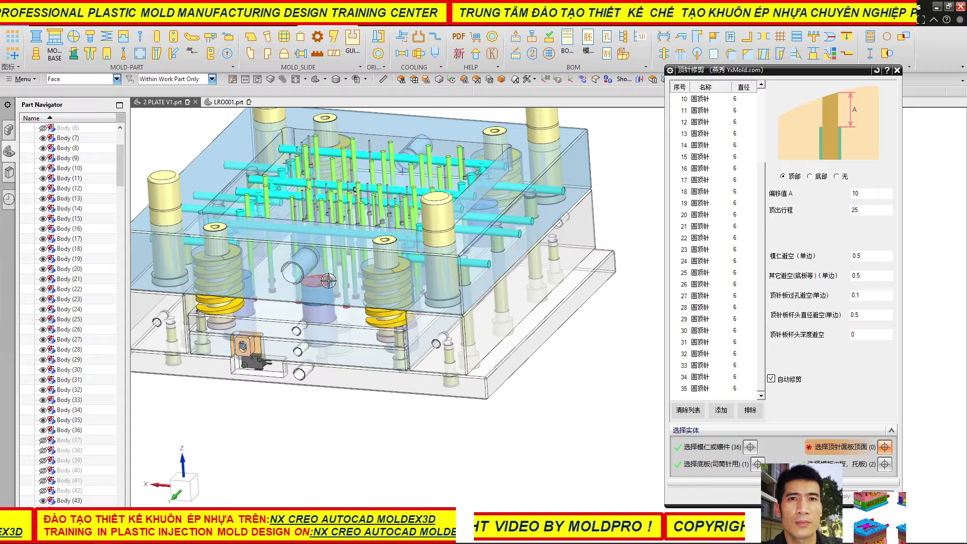
mouse_move(322, 328)
middle_mouse_down()
mouse_move(343, 326)
mouse_move(353, 272)
middle_mouse_up()
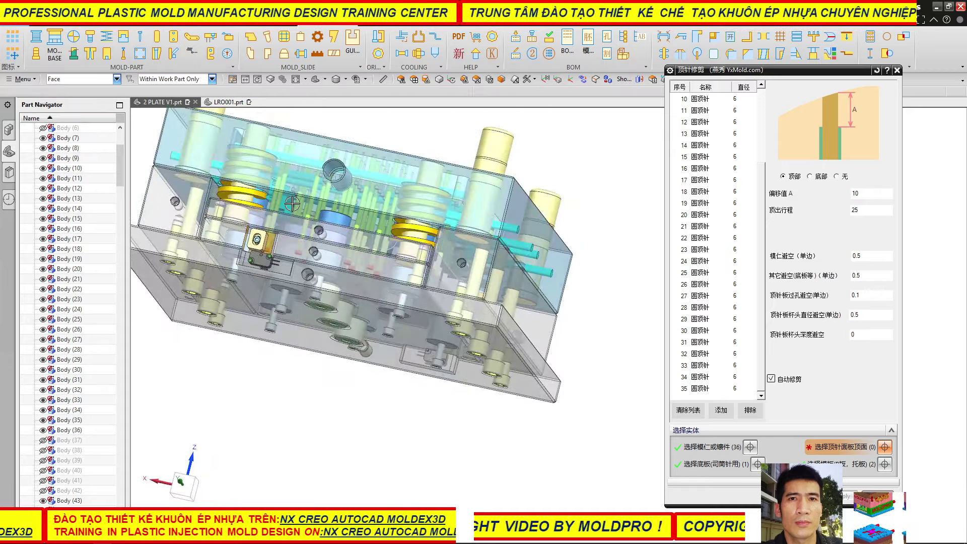
left_click(283, 233)
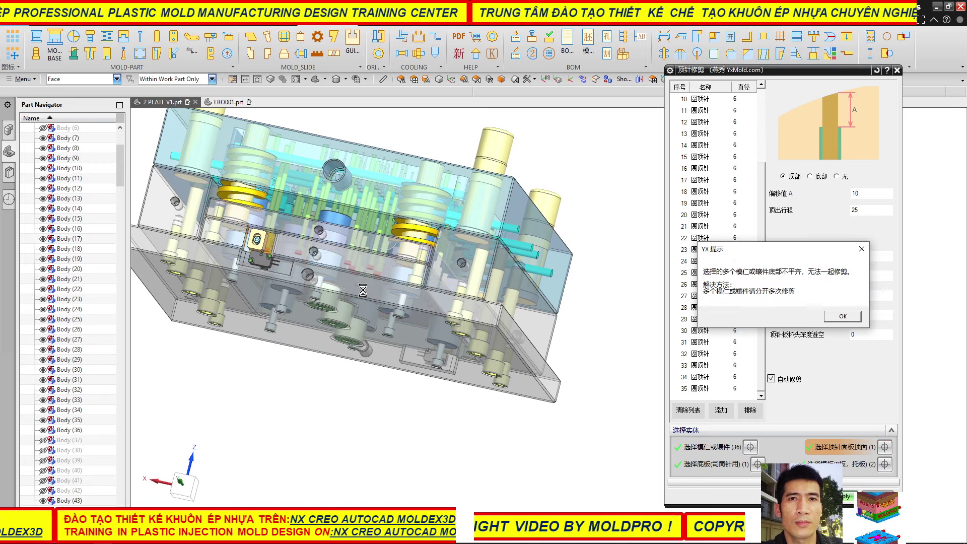
left_click(850, 316)
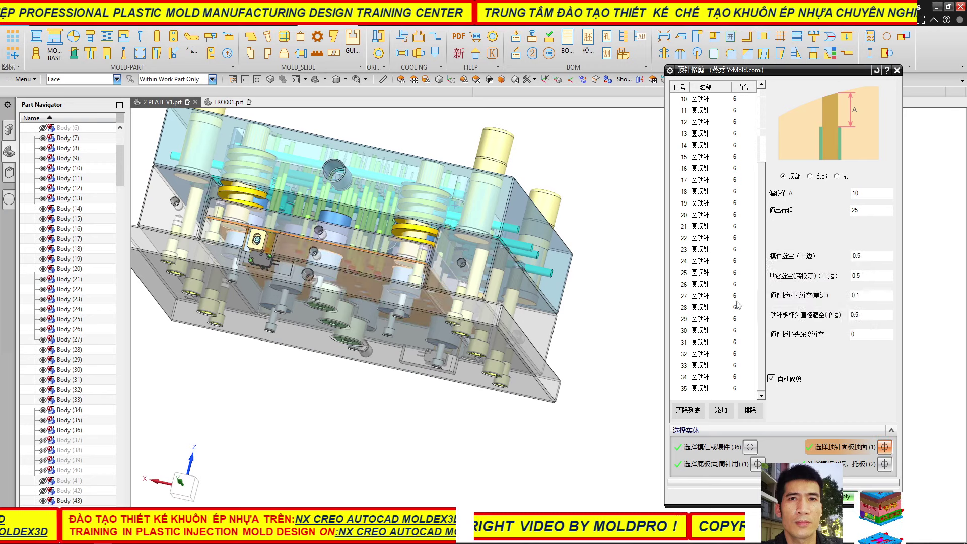
scroll(383, 259, "down", 2)
middle_click_drag(382, 258, 322, 318)
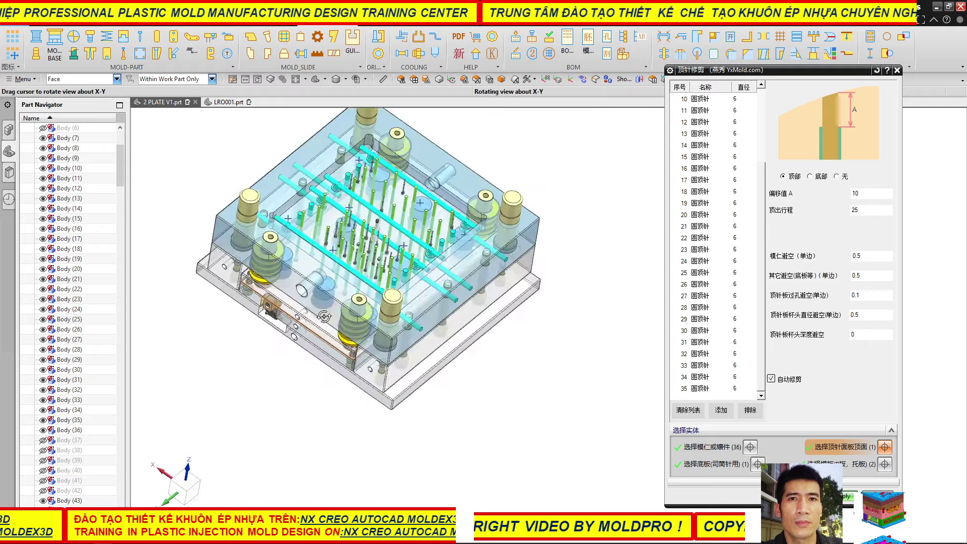
scroll(295, 219, "up", 5)
scroll(295, 219, "down", 2)
scroll(295, 219, "down", 2)
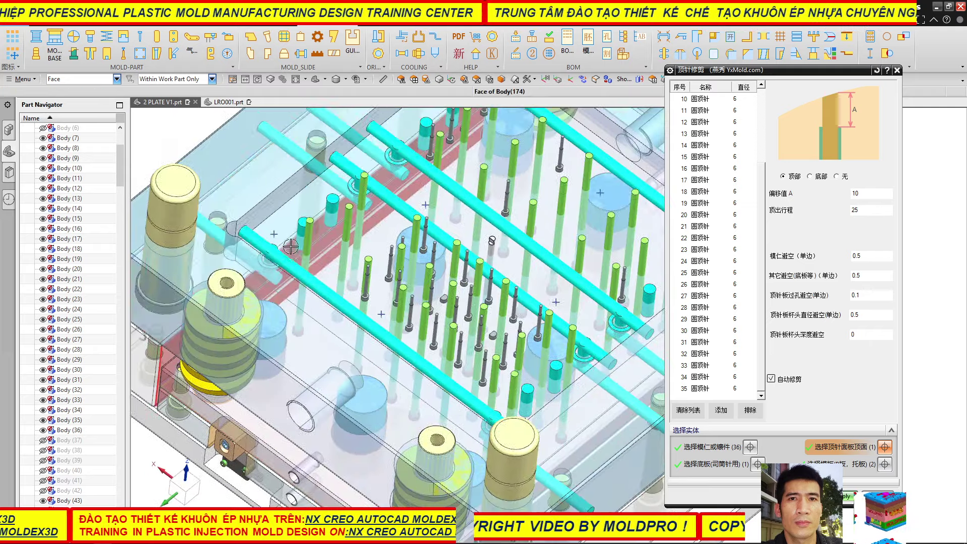
scroll(295, 219, "down", 2)
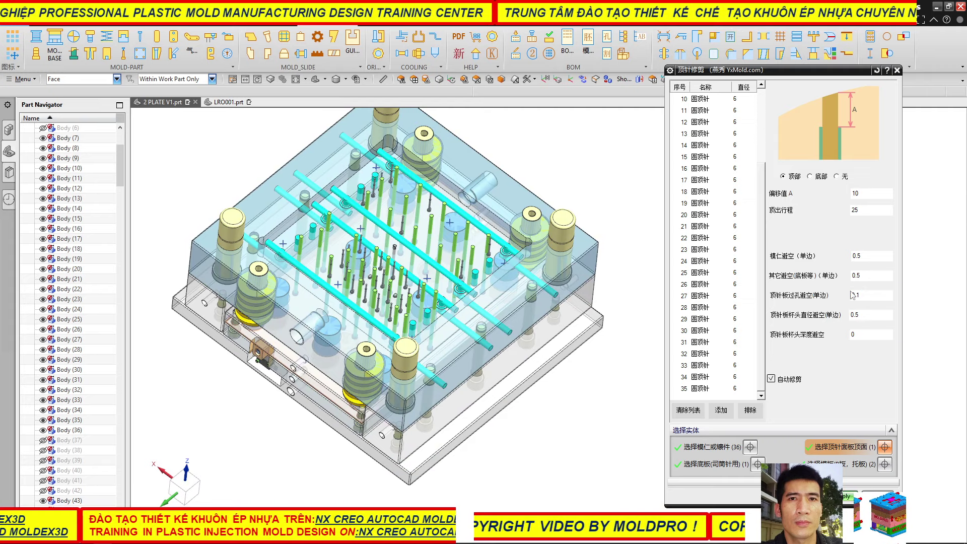
scroll(325, 245, "up", 3)
scroll(326, 245, "down", 3)
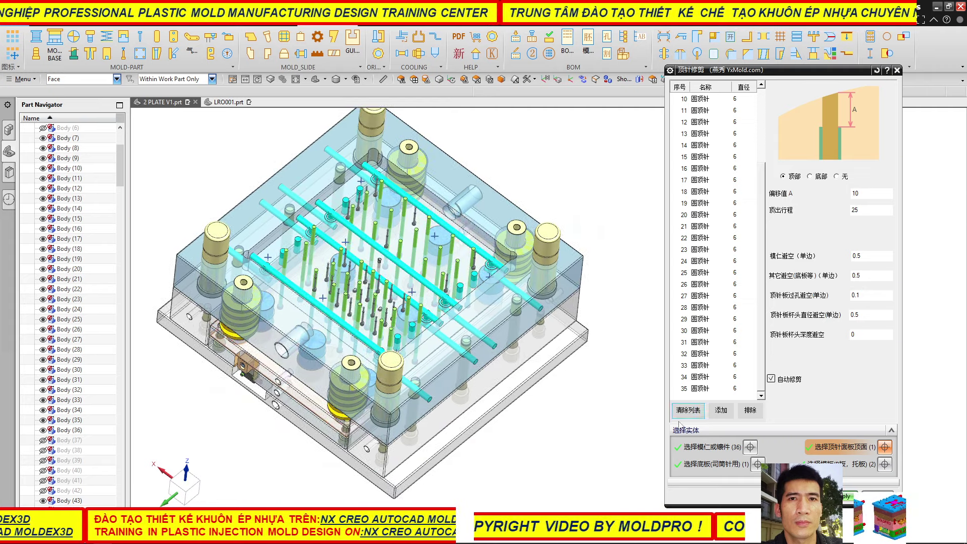
left_click(702, 447)
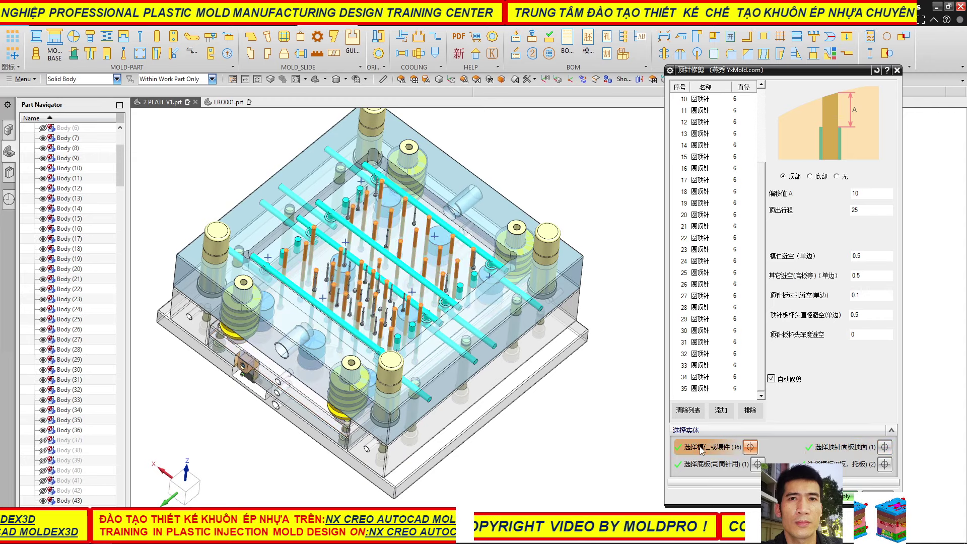
left_click(701, 465)
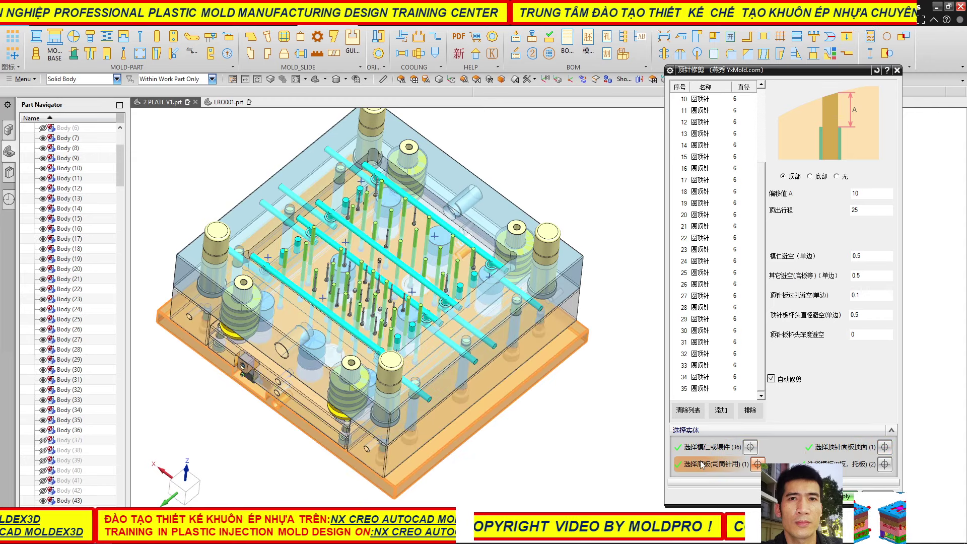
left_click(833, 448)
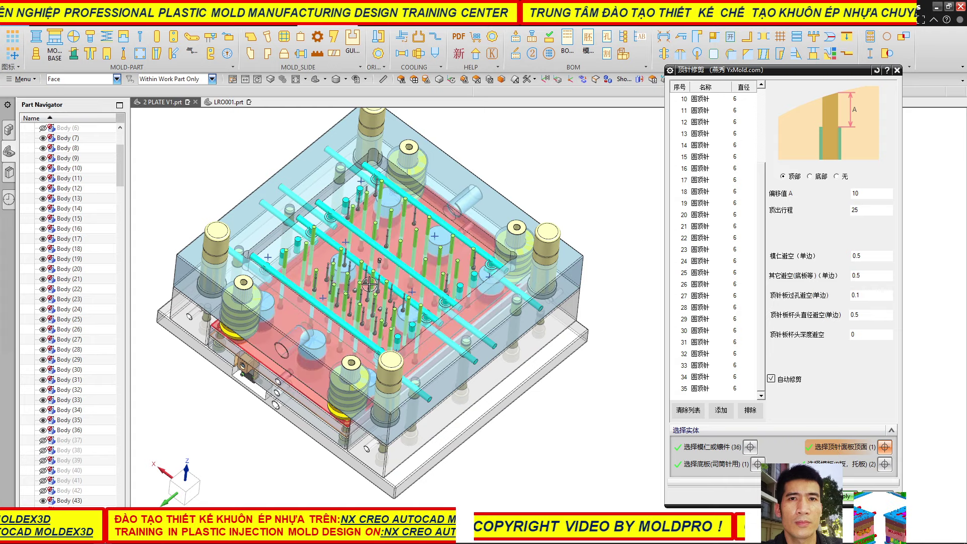
mouse_move(543, 349)
middle_mouse_down()
mouse_move(381, 226)
mouse_move(398, 232)
middle_mouse_up()
left_click(833, 464)
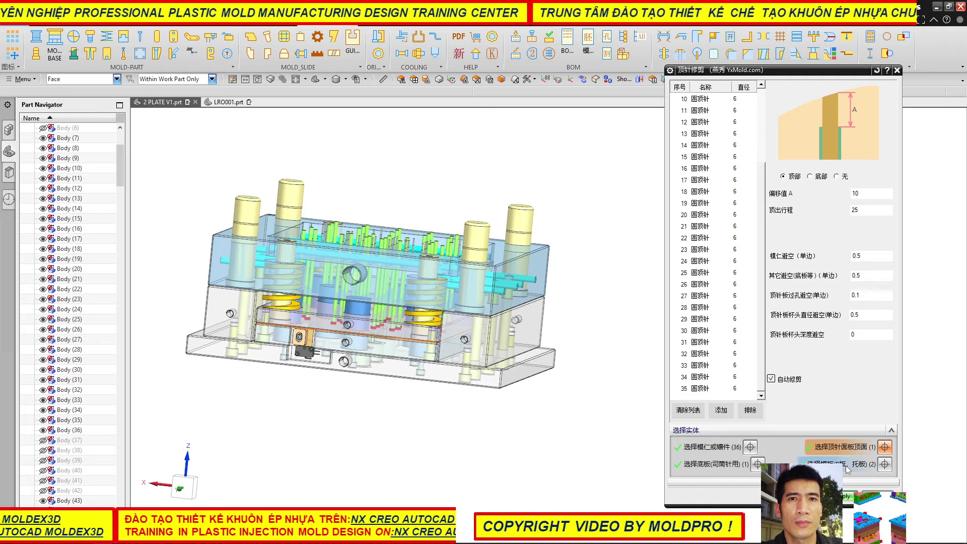
scroll(344, 289, "up", 3)
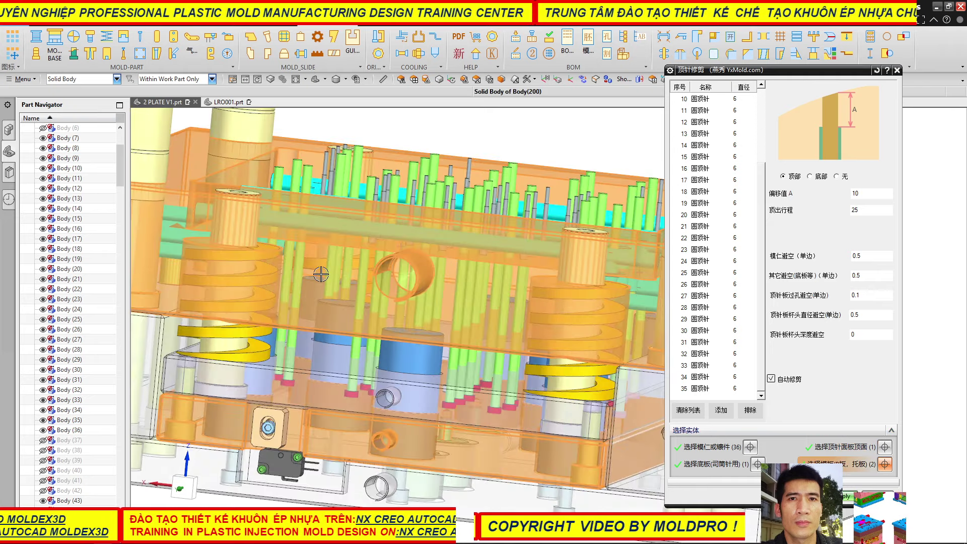
scroll(337, 287, "down", 1)
scroll(335, 286, "down", 2)
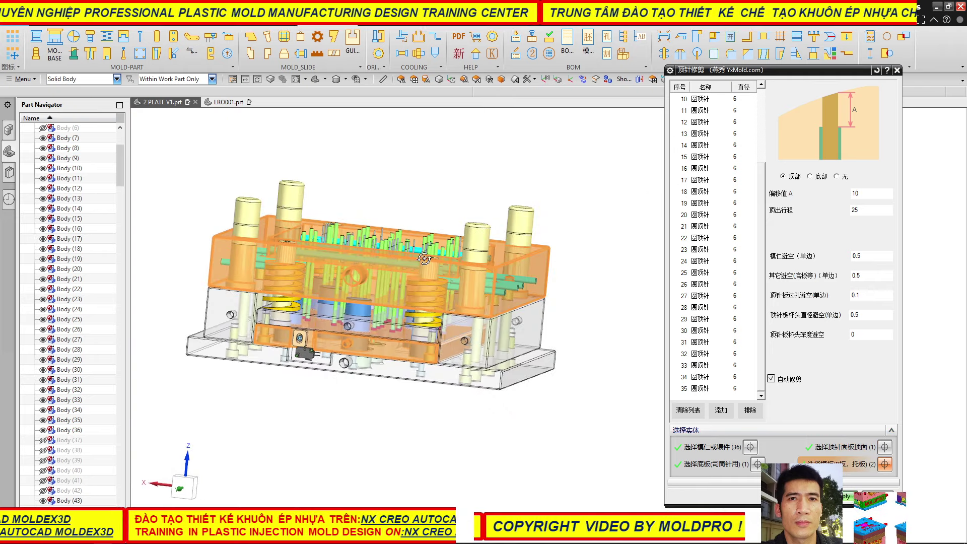
mouse_move(332, 285)
middle_mouse_down()
mouse_move(432, 282)
mouse_move(426, 299)
middle_mouse_up()
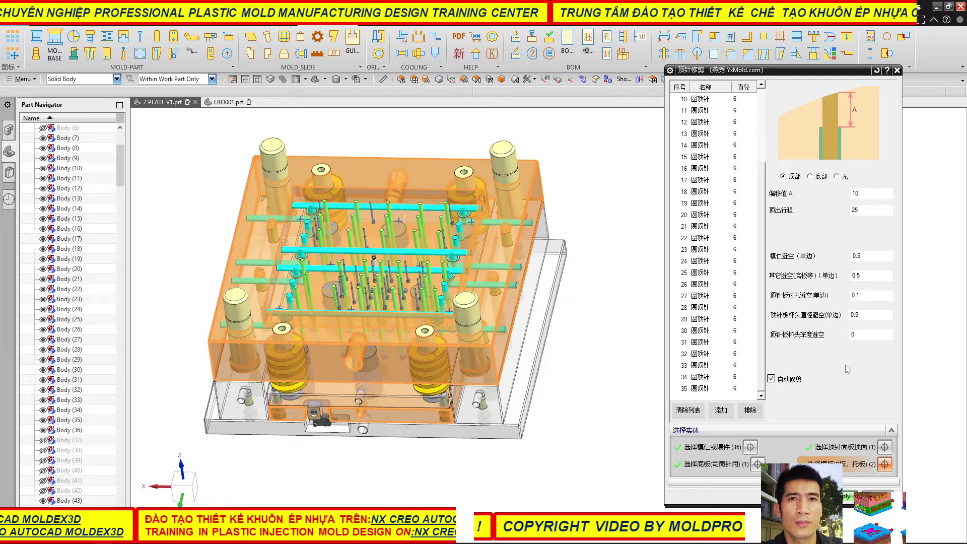
left_click(760, 104)
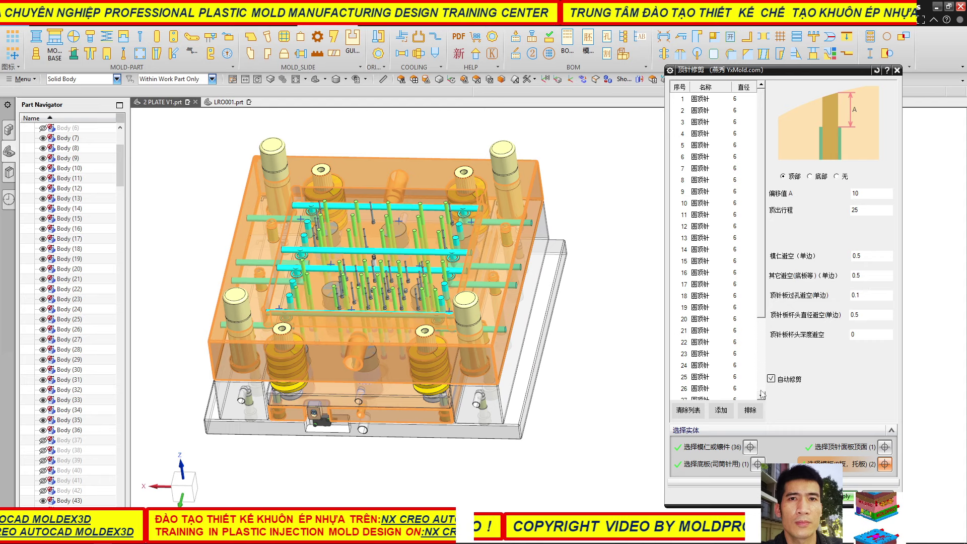
left_click(762, 330)
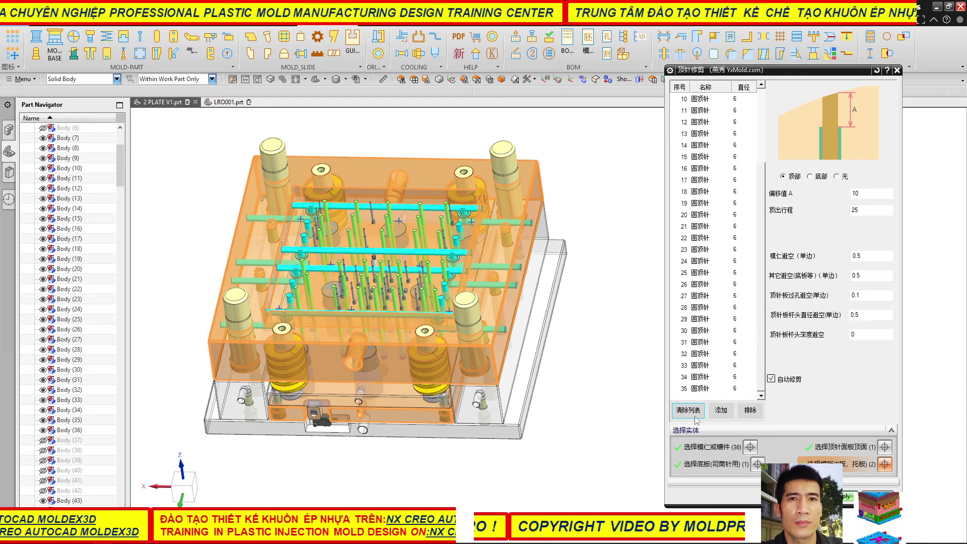
left_click(738, 449)
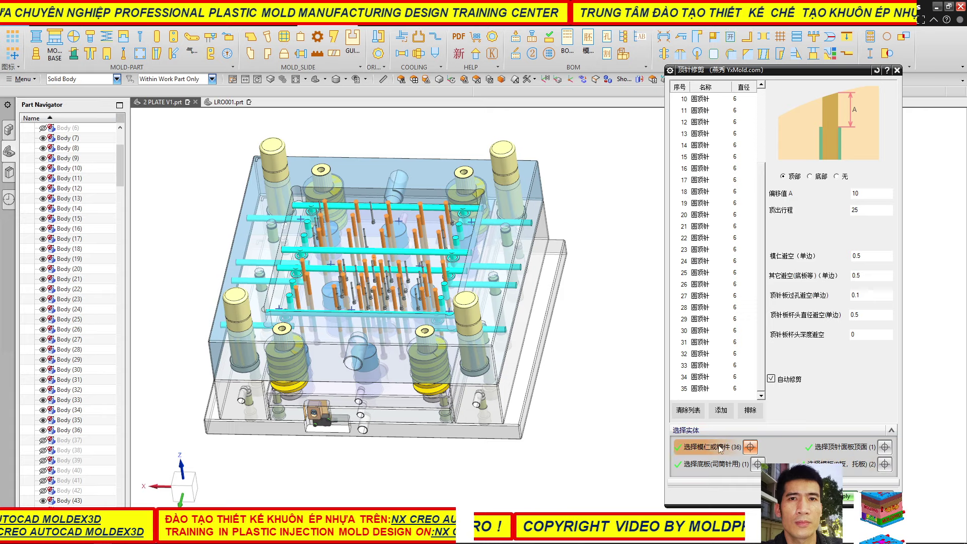
scroll(316, 247, "up", 3)
scroll(384, 295, "down", 3)
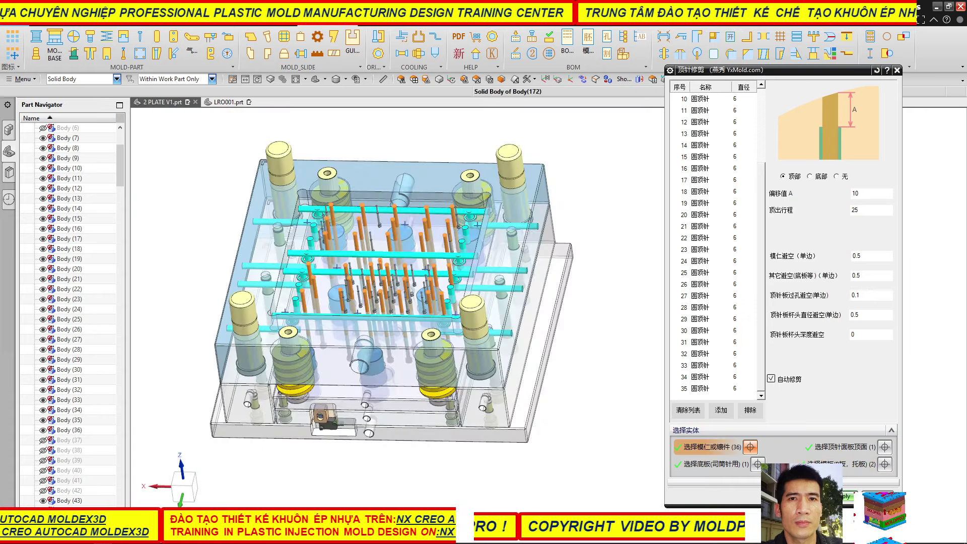
left_click(845, 496)
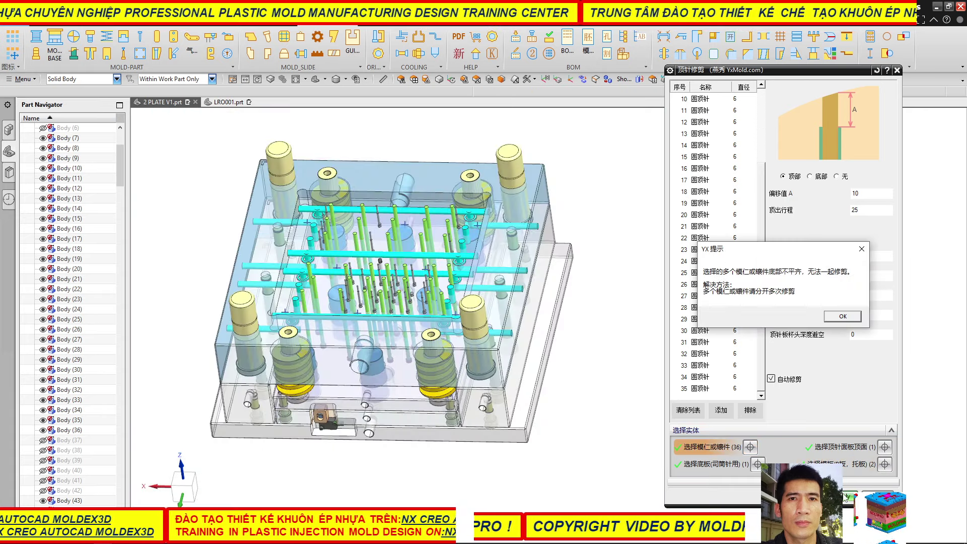
left_click(842, 316)
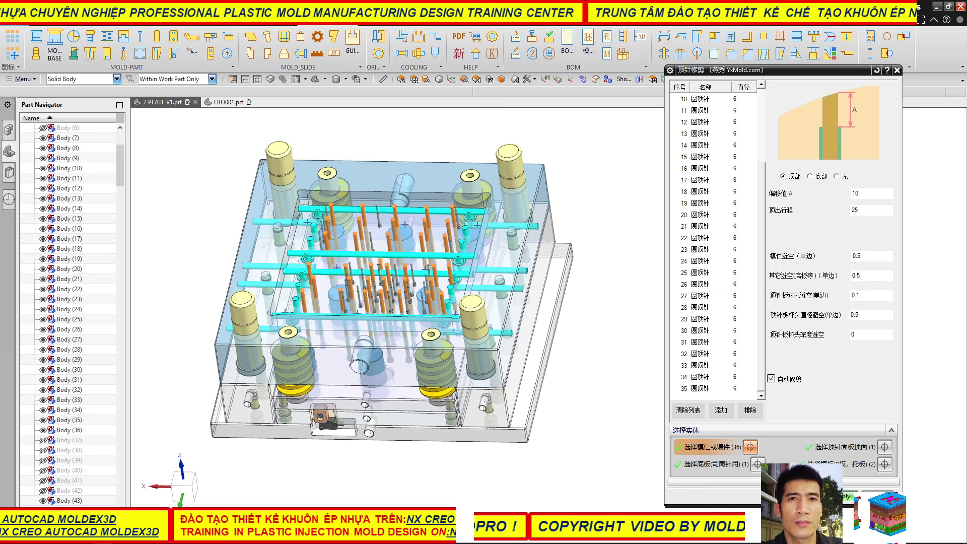
- Close the ejector-pin trim dialog and zoom over the mold
middle_click(855, 305)
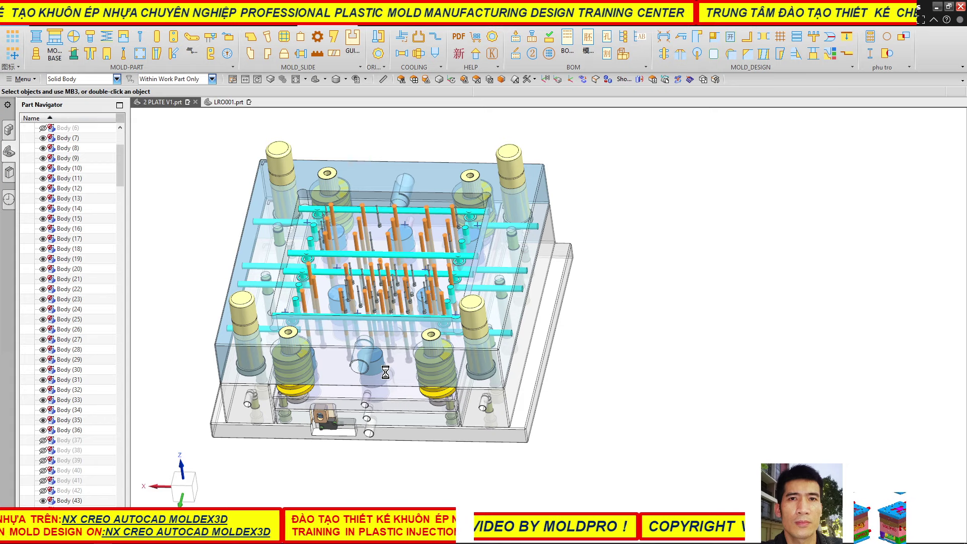
scroll(551, 347, "up", 2)
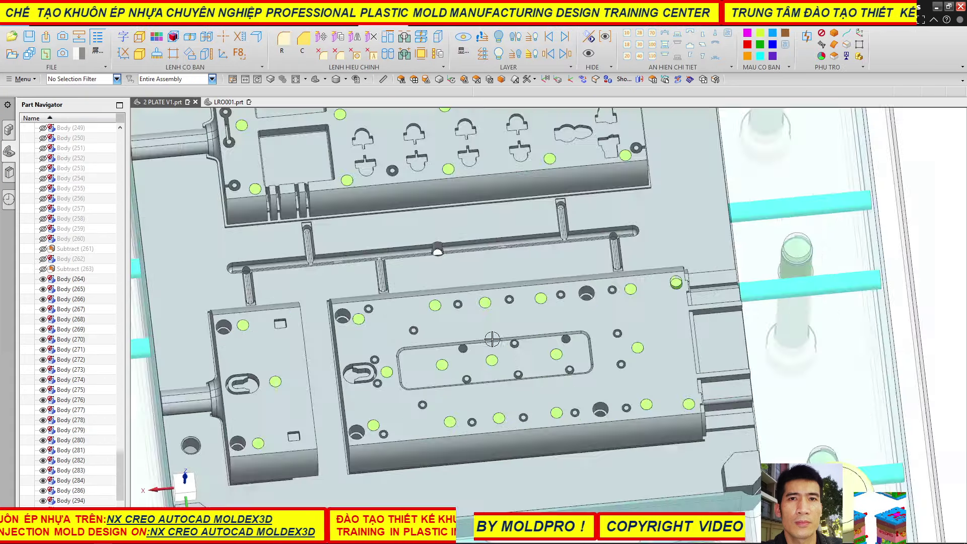
scroll(465, 311, "up", 2)
scroll(498, 314, "up", 1)
scroll(498, 313, "down", 2)
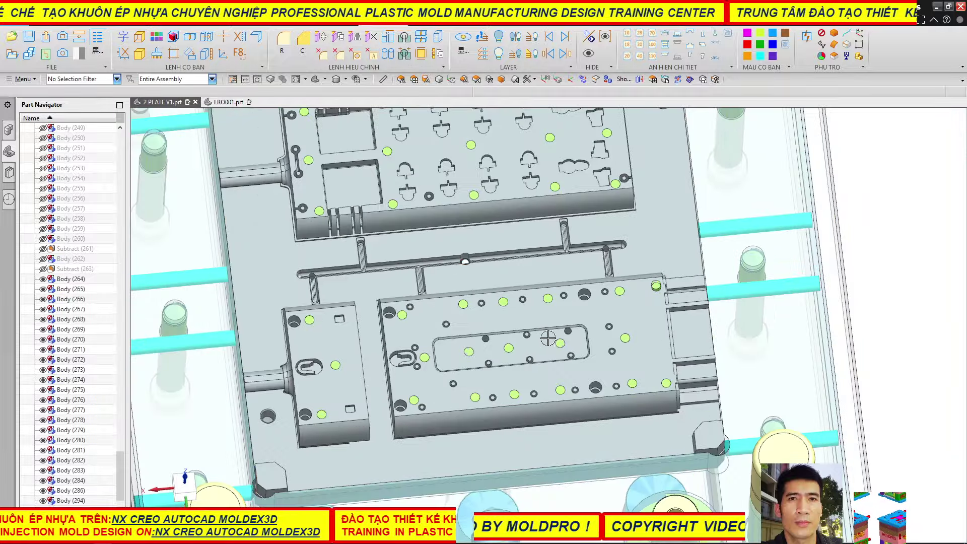
scroll(502, 346, "up", 2)
scroll(499, 349, "up", 3)
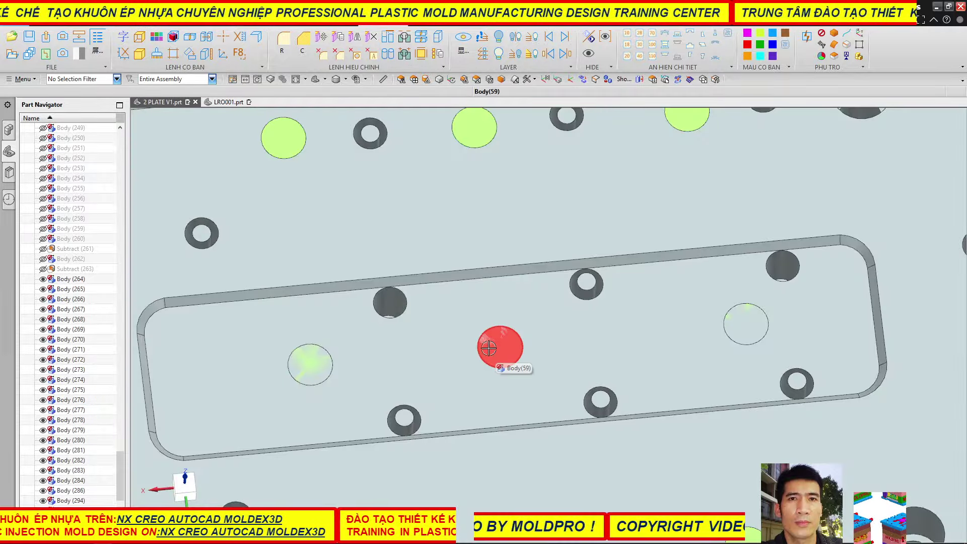
- Reopen the YXMold ejector-pin trim (顶针修剪) tool
scroll(485, 340, "down", 3)
scroll(491, 342, "down", 2)
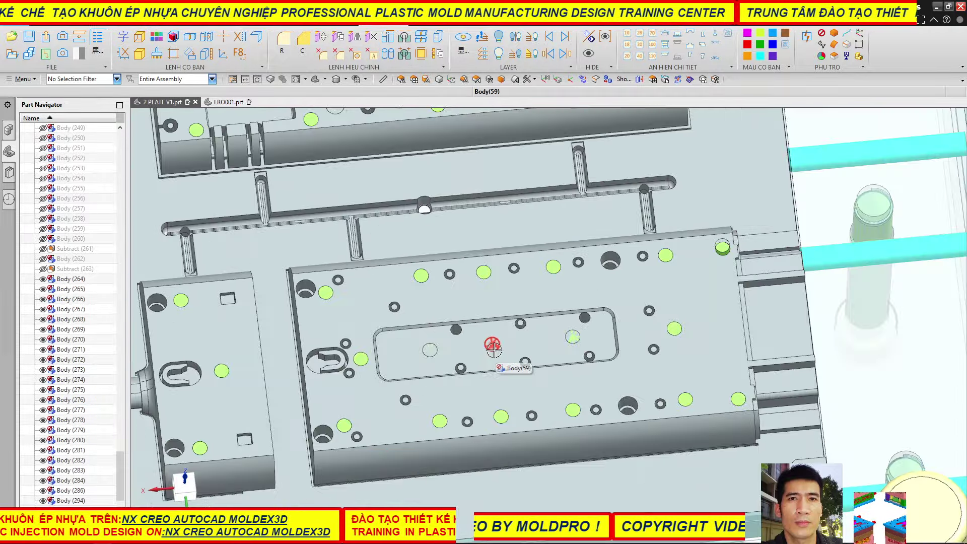
scroll(485, 343, "down", 2)
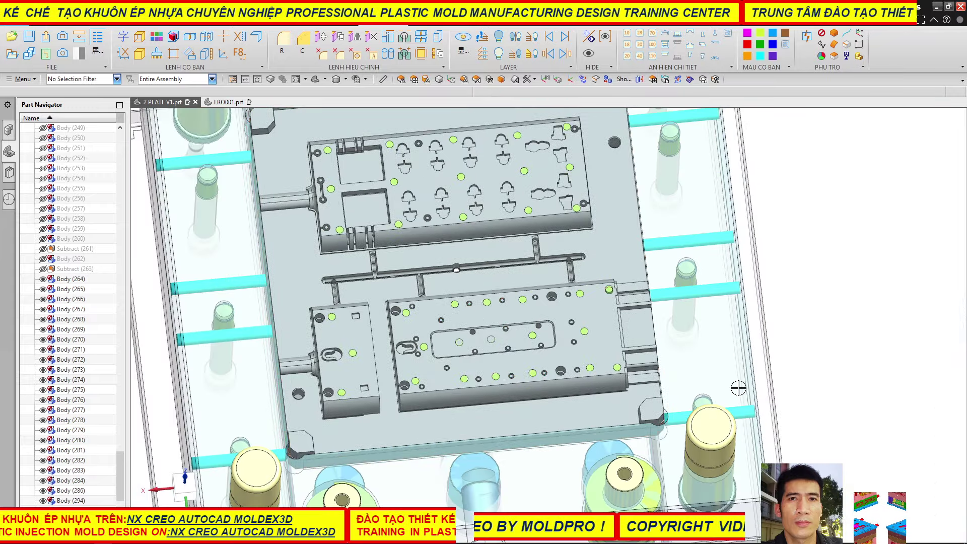
scroll(340, 30, "down", 1)
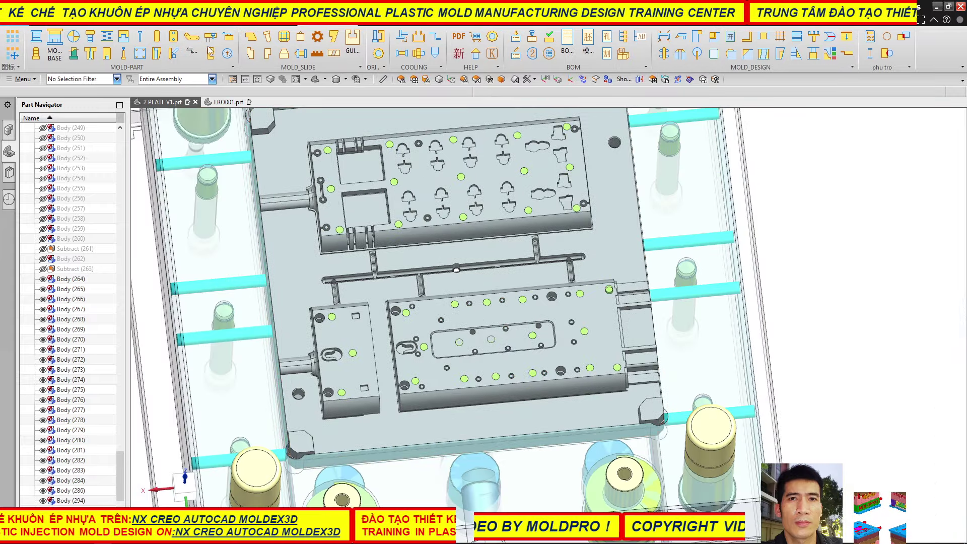
left_click(75, 54)
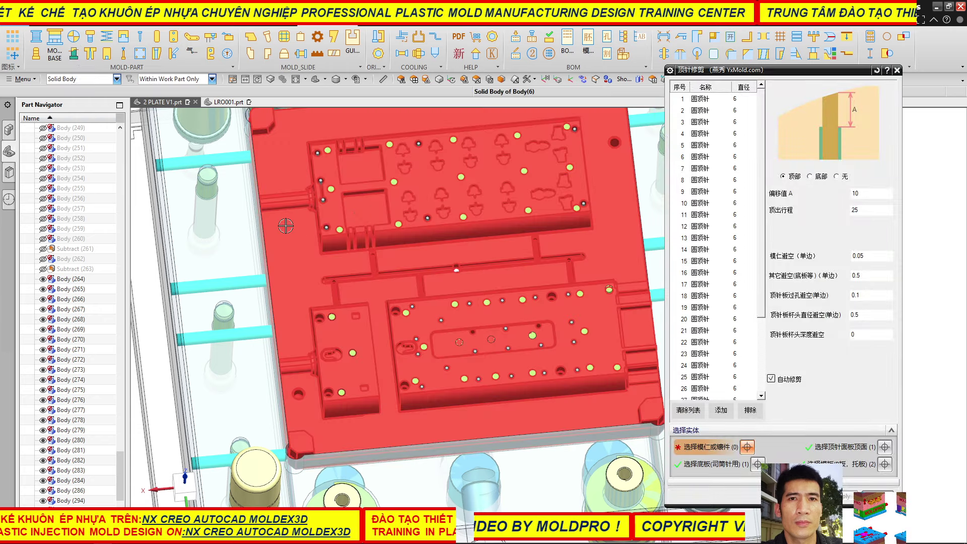
- Pick the insert plate and outer plate as trimming bodies, orbiting to check them
scroll(283, 224, "down", 2)
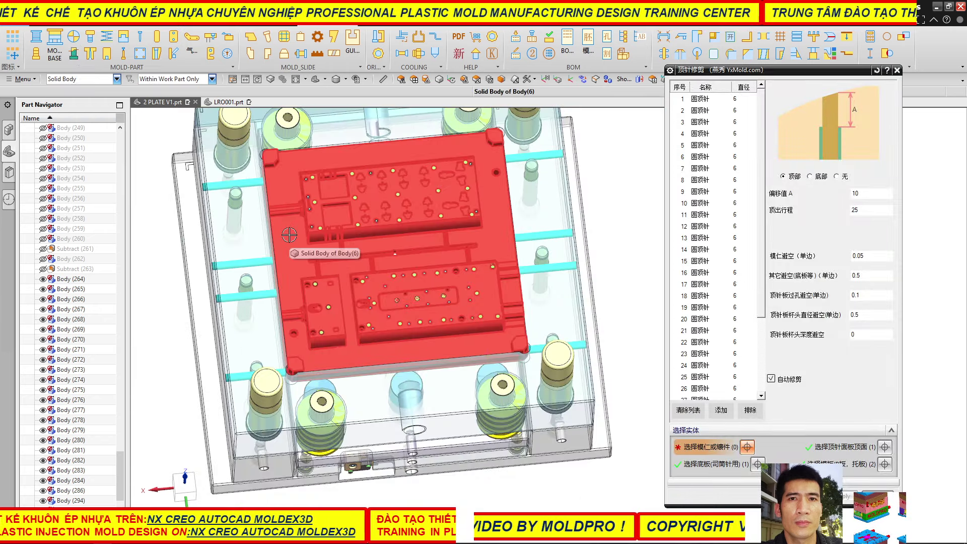
left_click(290, 235)
left_click(250, 239)
scroll(285, 292, "down", 1)
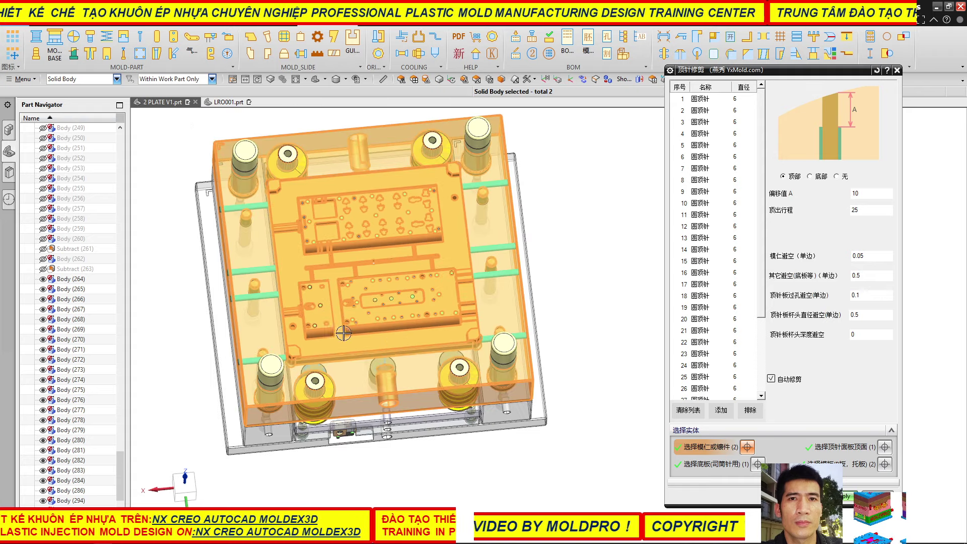
middle_click_drag(398, 295, 376, 292)
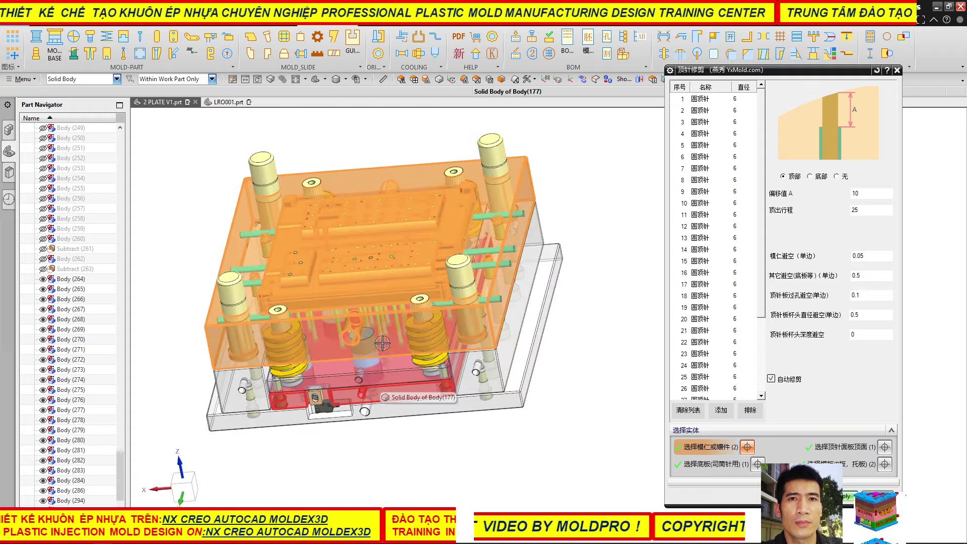
middle_click_drag(601, 276, 613, 261)
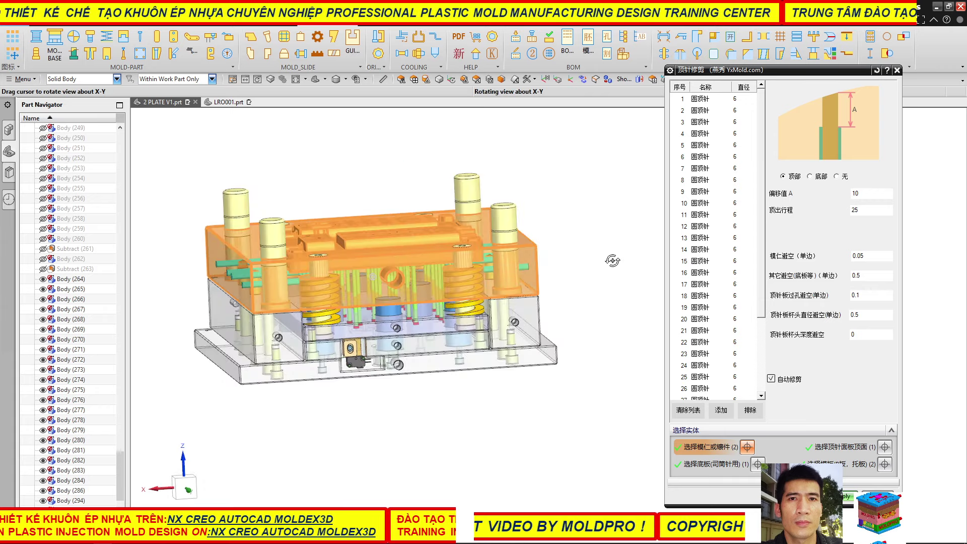
scroll(446, 356, "up", 5)
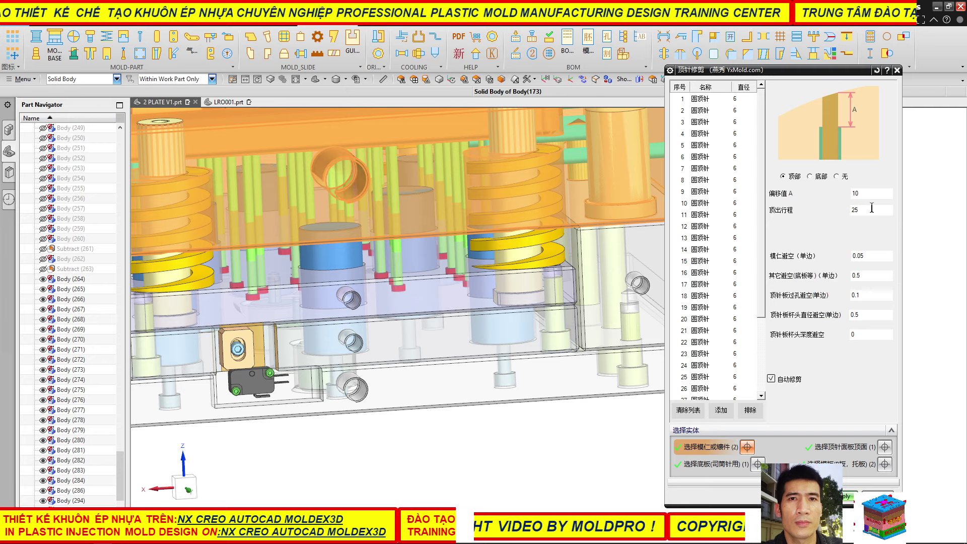
left_click_drag(763, 260, 756, 355)
type("20")
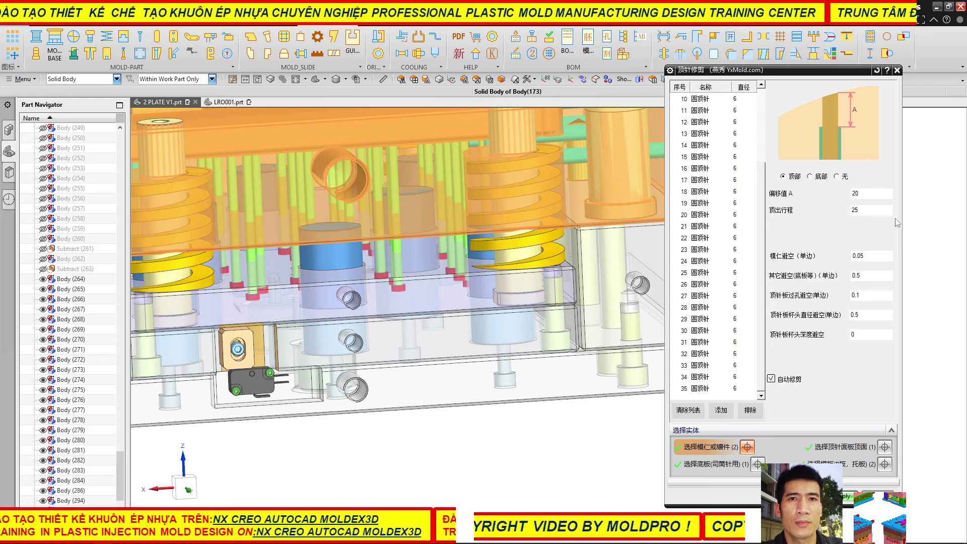
- With offset A at 20, set insert clearance (模仁避空) to 0.5, apply, dismiss warning
double_click(860, 256)
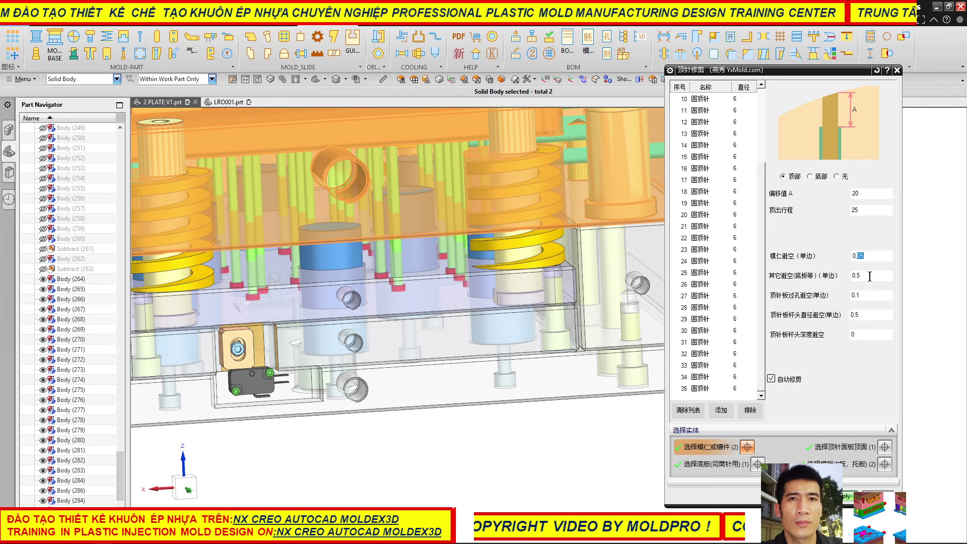
type("5")
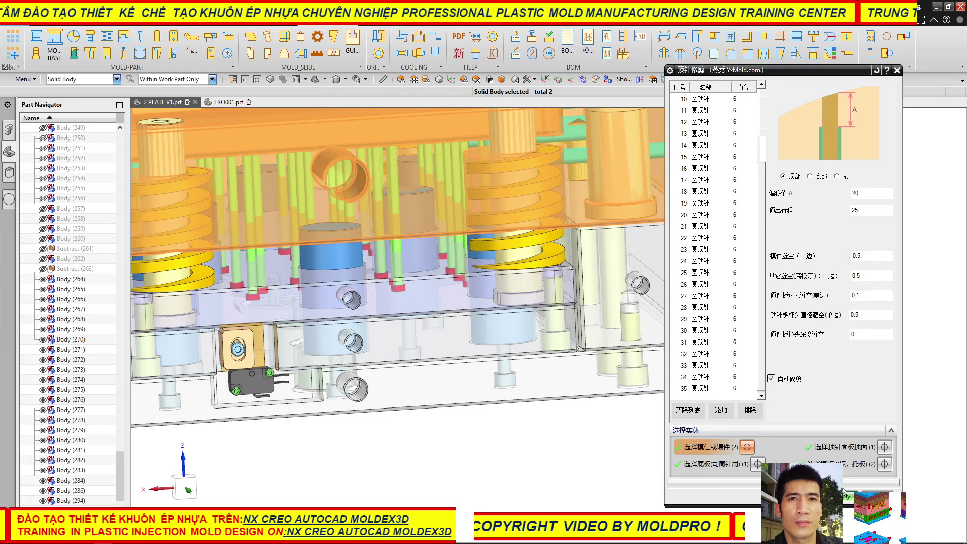
left_click(848, 496)
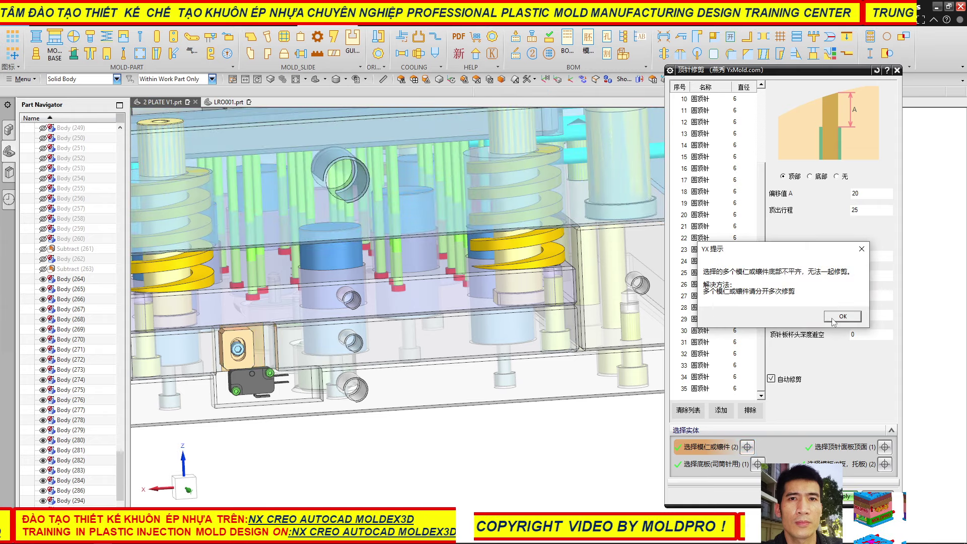
left_click(842, 316)
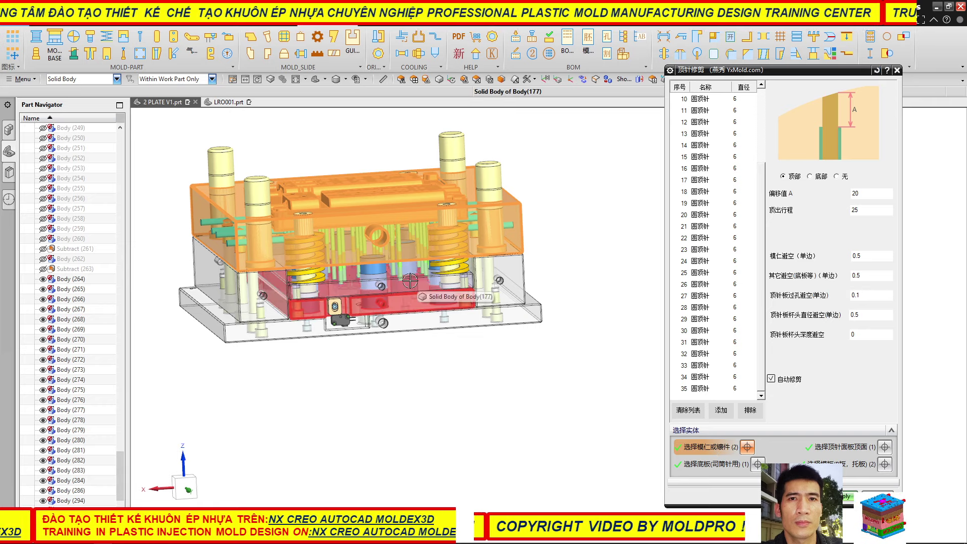
- Clear the bottom-plate choice and return to insert selection
left_click(712, 464)
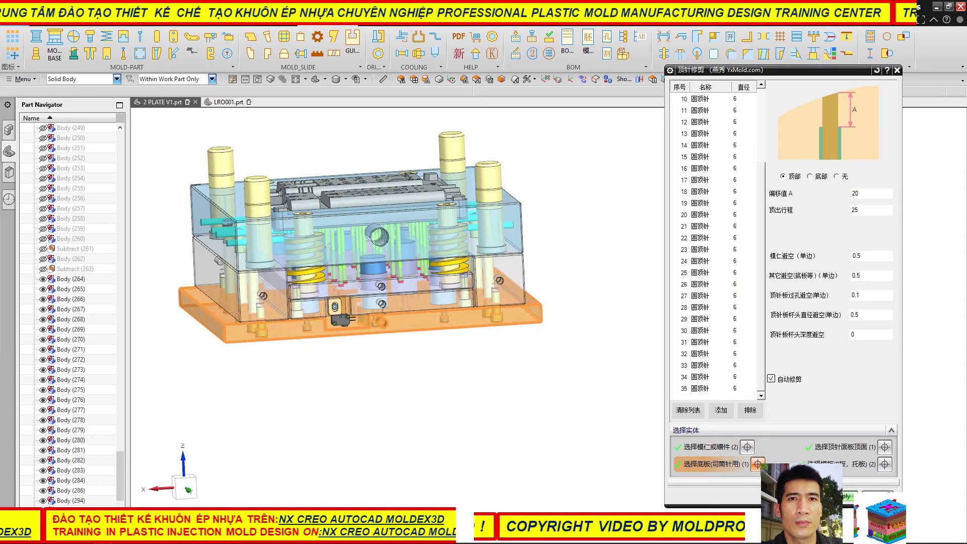
left_click(428, 321, "shift")
left_click(721, 448)
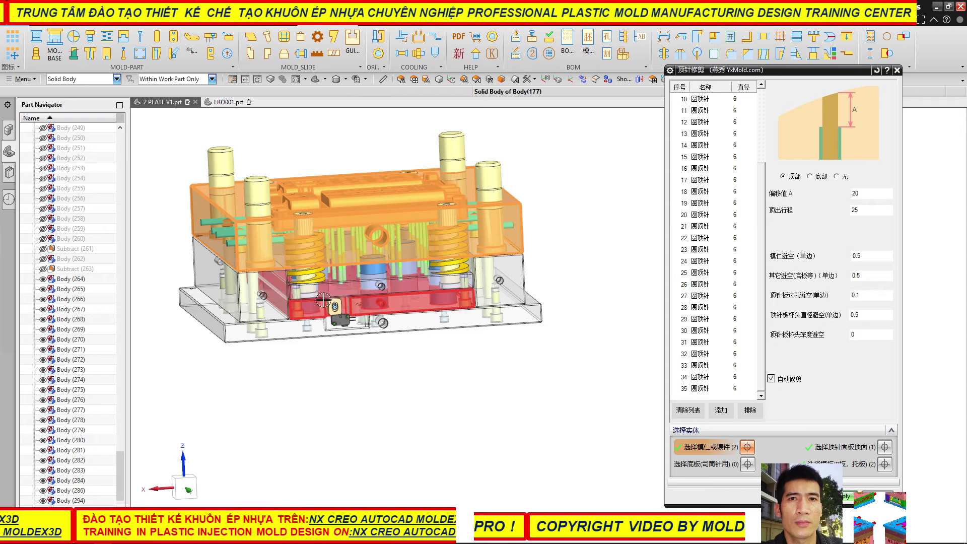
scroll(323, 301, "down", 3)
scroll(324, 301, "down", 2)
left_click(709, 466)
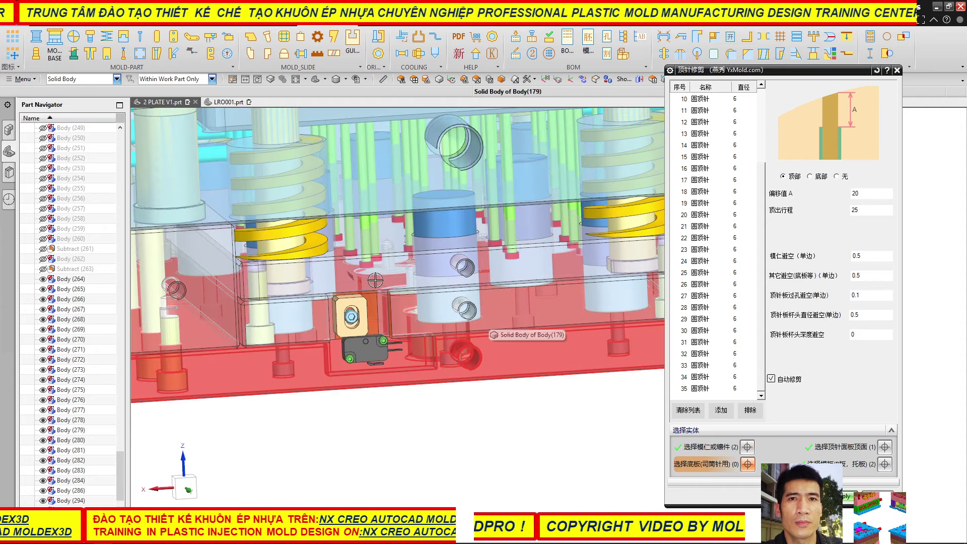
scroll(375, 283, "up", 2)
scroll(376, 297, "up", 2)
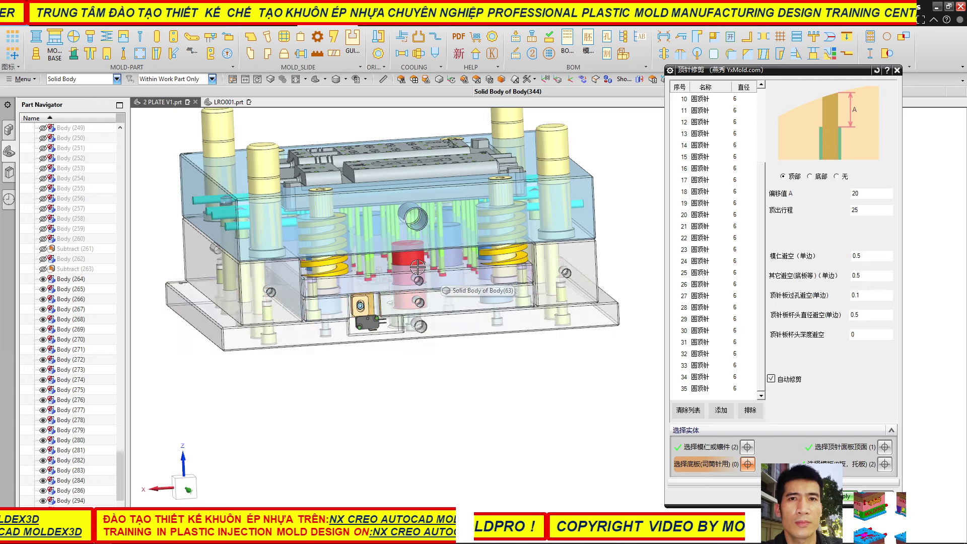
left_click(698, 450)
- Add Body(177) and Body(175) to the inserts, drop the extra lower plate, and advance
scroll(406, 230, "up", 1)
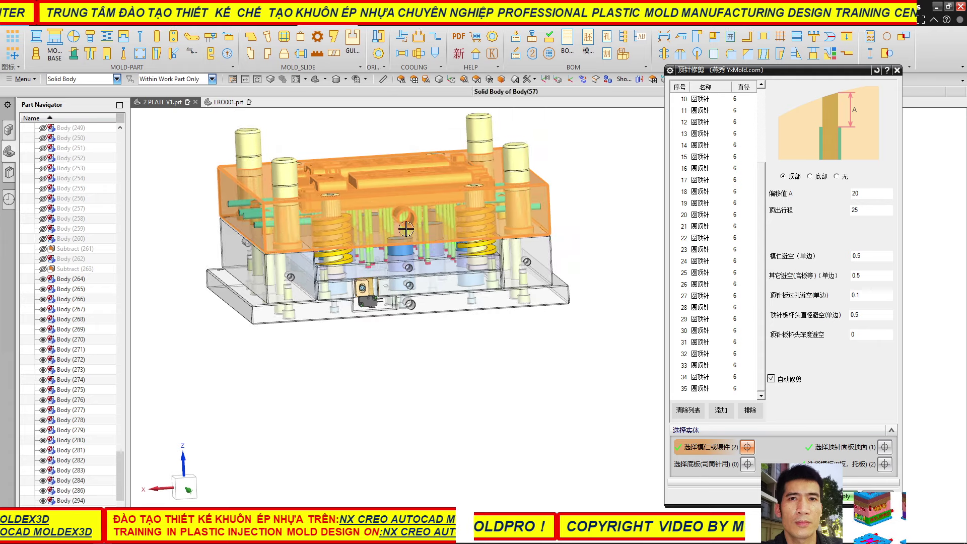
middle_click_drag(406, 229, 419, 216)
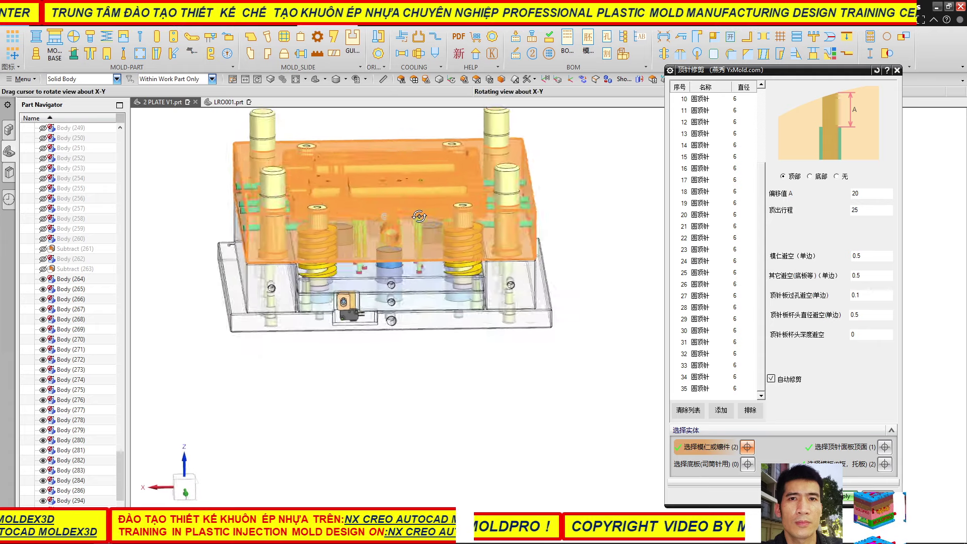
scroll(403, 259, "down", 2)
scroll(409, 278, "down", 2)
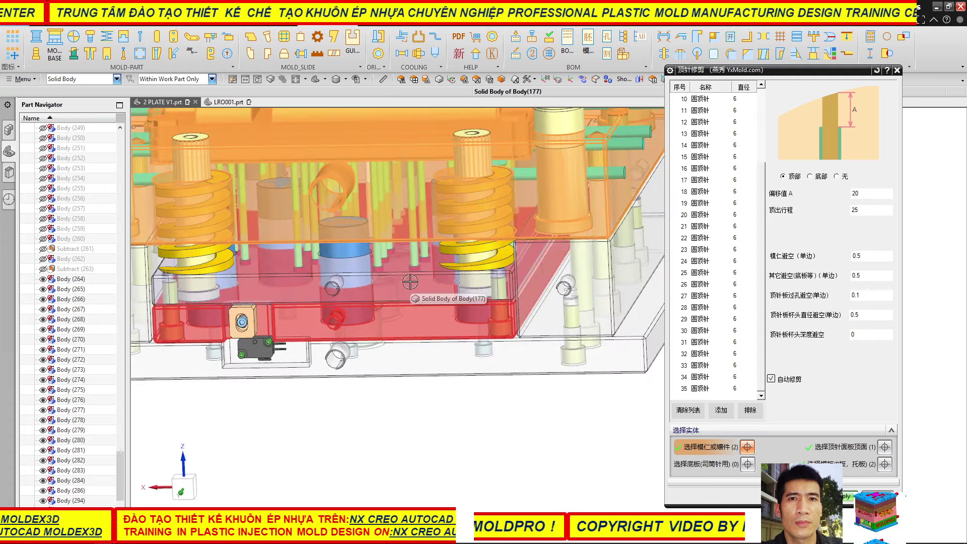
left_click(391, 322)
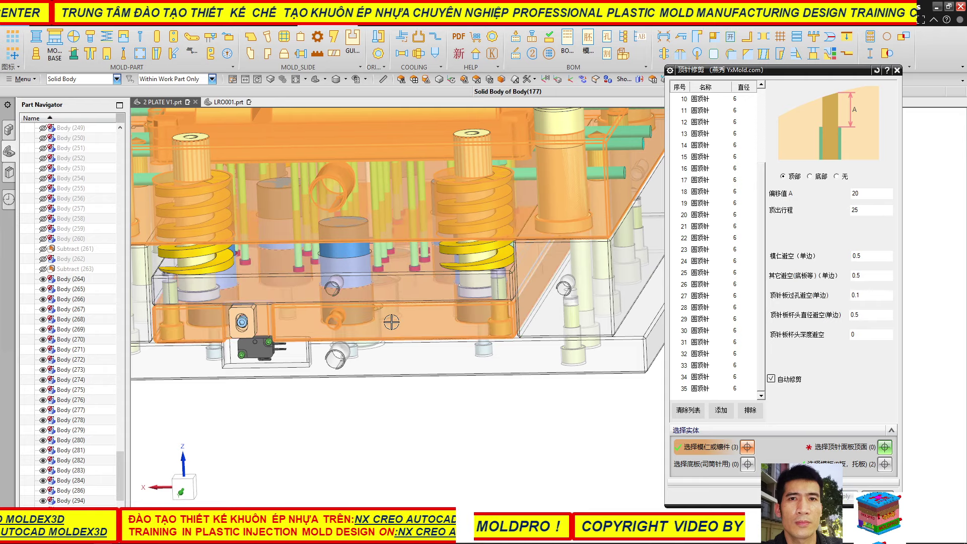
left_click(414, 280)
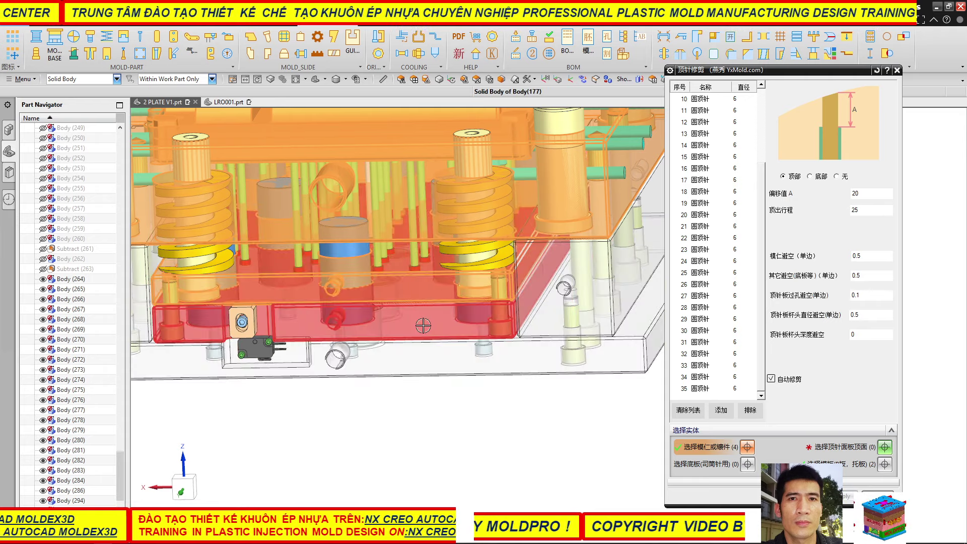
left_click(423, 326, "shift")
middle_click(487, 393)
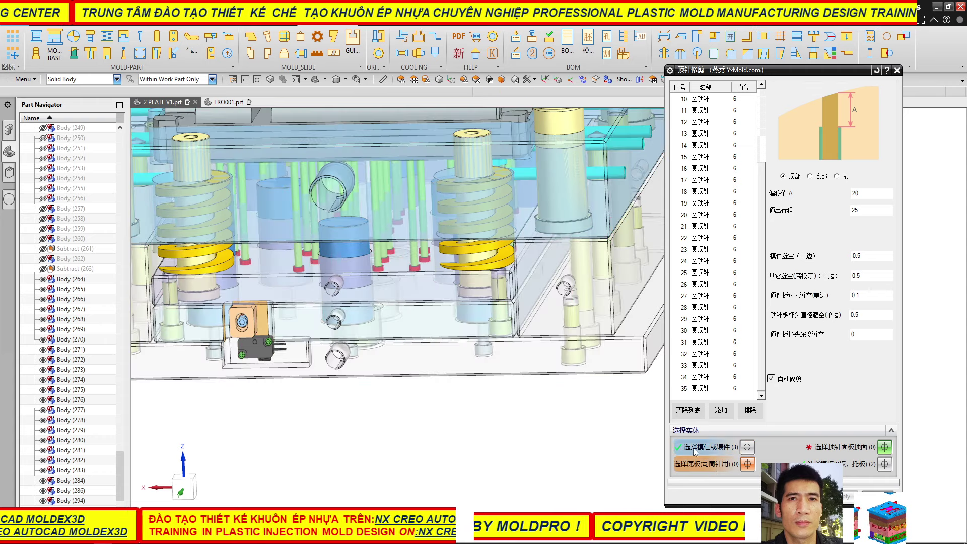
mouse_move(379, 302)
middle_mouse_down()
mouse_move(444, 314)
mouse_move(532, 350)
middle_mouse_up()
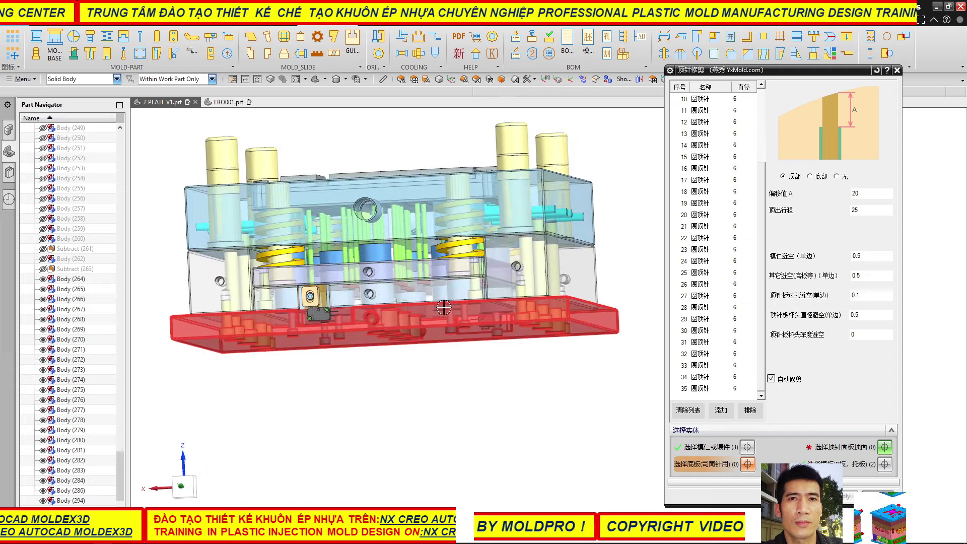
scroll(403, 298, "up", 5)
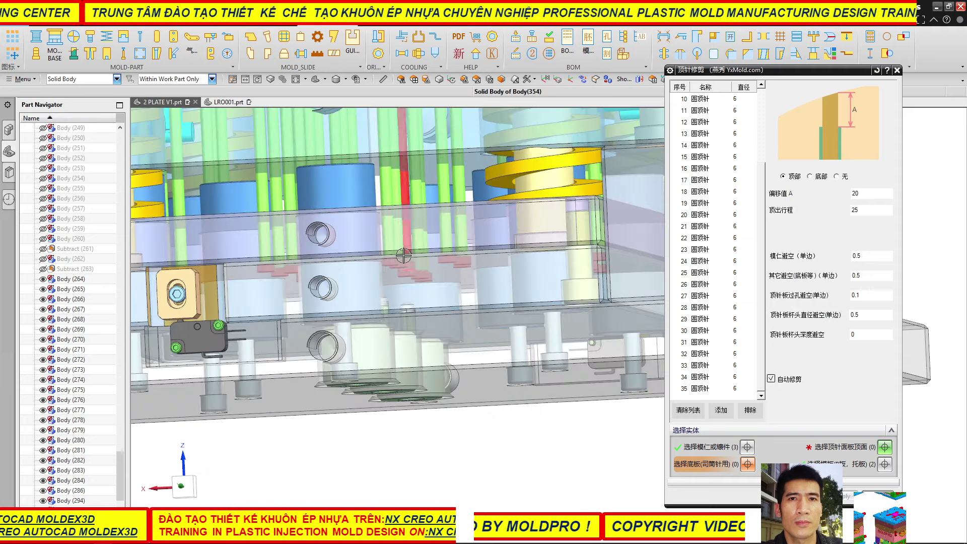
- Choose the three inserts as trimming bodies, target the ejector-plate top face, and run the trim
left_click(816, 446)
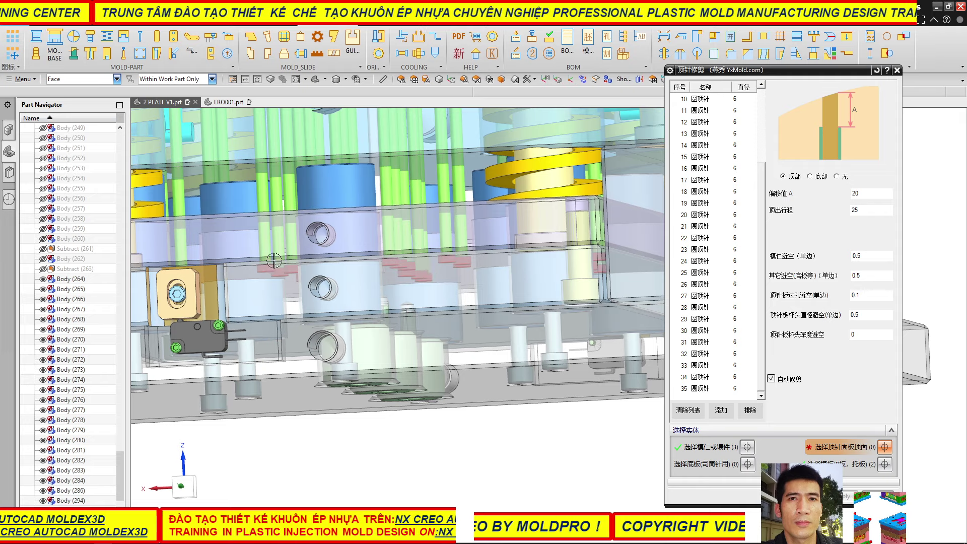
scroll(435, 275, "down", 5)
middle_click_drag(434, 277, 353, 322)
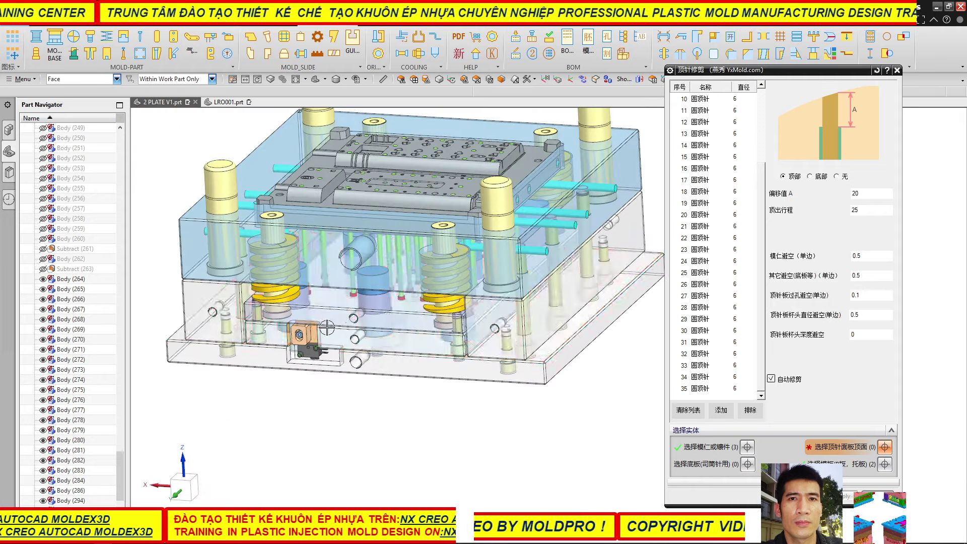
scroll(344, 328, "up", 5)
scroll(347, 330, "down", 3)
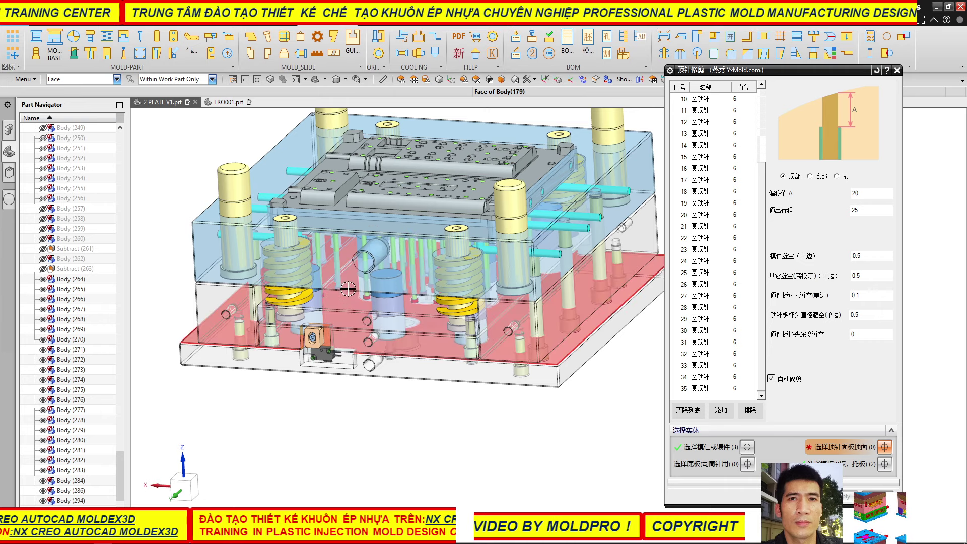
left_click(700, 447)
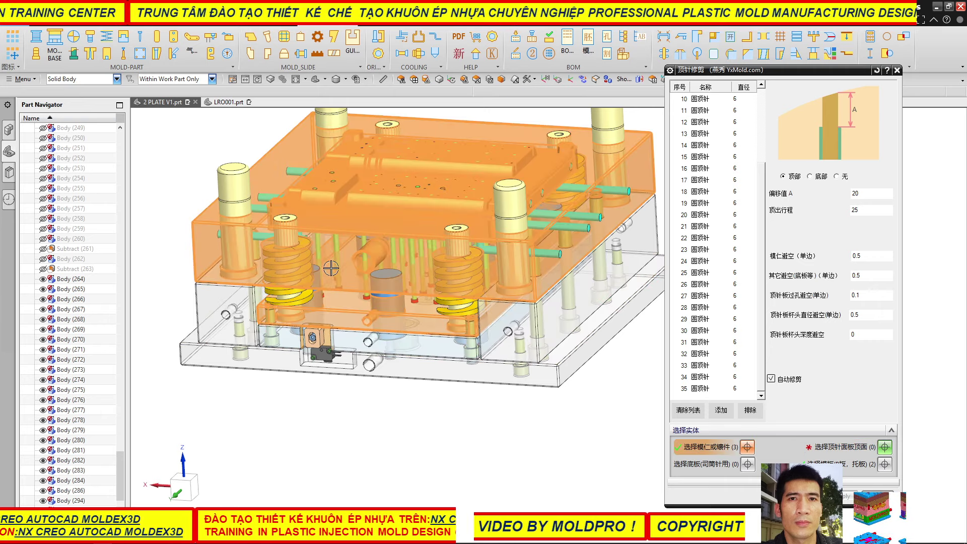
mouse_move(380, 241)
middle_mouse_down()
mouse_move(401, 218)
mouse_move(406, 232)
mouse_move(382, 231)
mouse_move(375, 254)
middle_mouse_up()
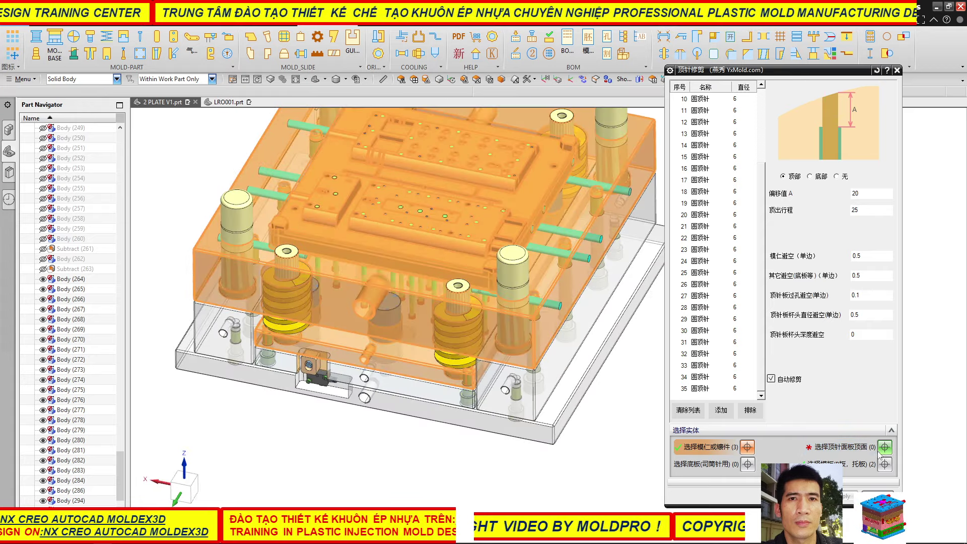
left_click(826, 447)
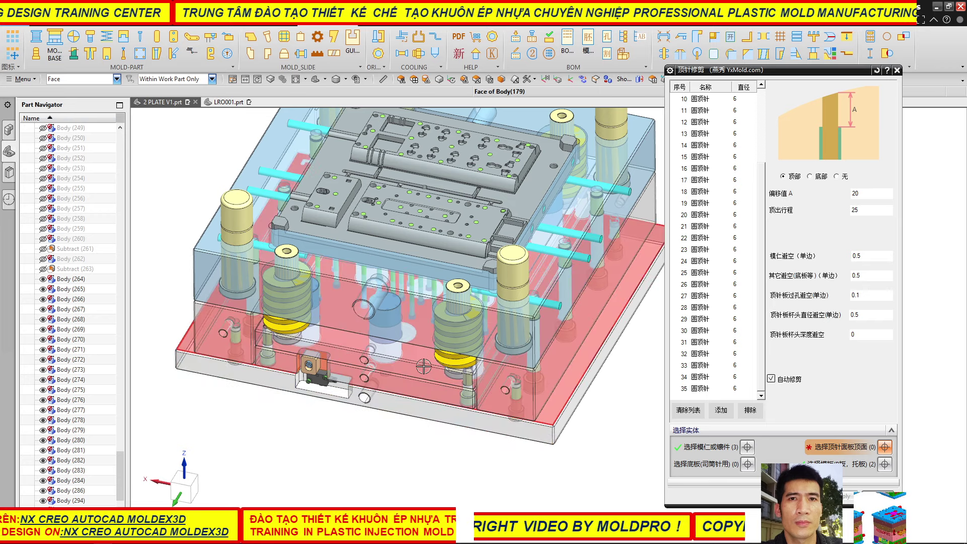
left_click(875, 71)
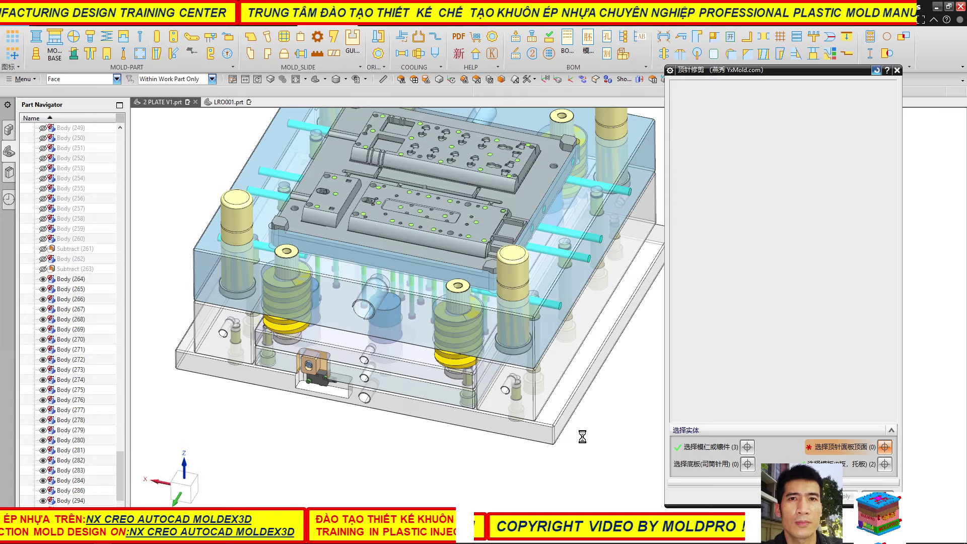
- Zoom into the plate hole and hide the pin body with Ctrl+B
scroll(508, 268, "up", 5)
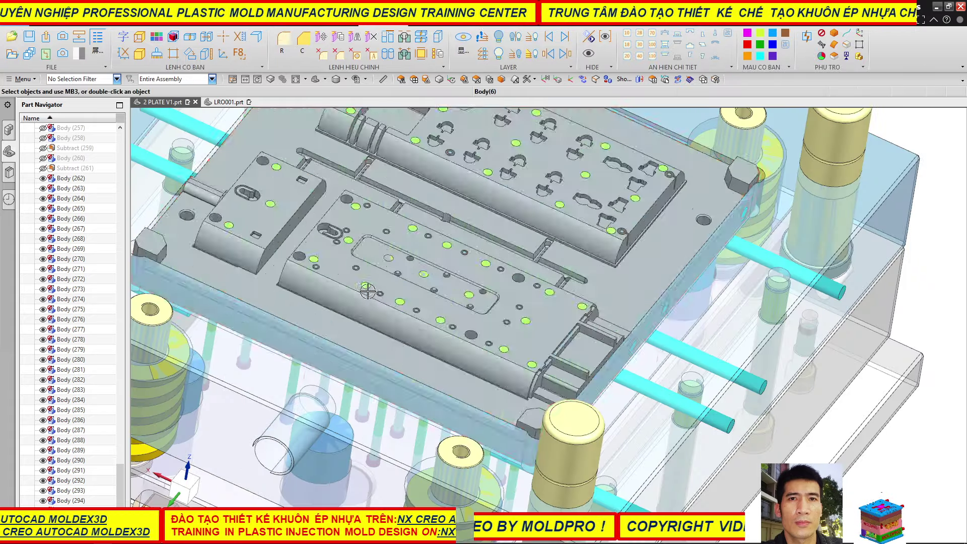
scroll(368, 287, "up", 3)
scroll(394, 255, "up", 3)
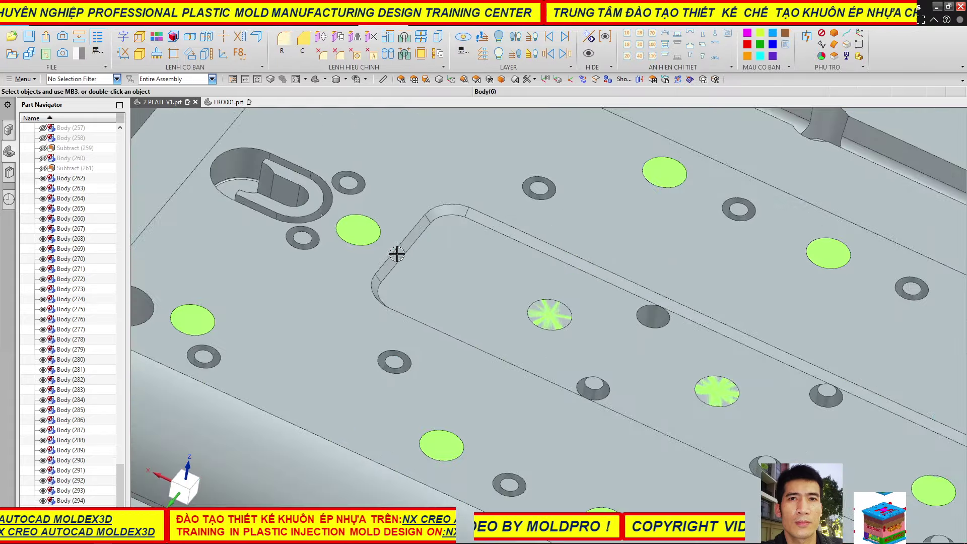
scroll(428, 264, "down", 3)
scroll(459, 281, "down", 2)
scroll(334, 216, "up", 4)
scroll(313, 213, "up", 2)
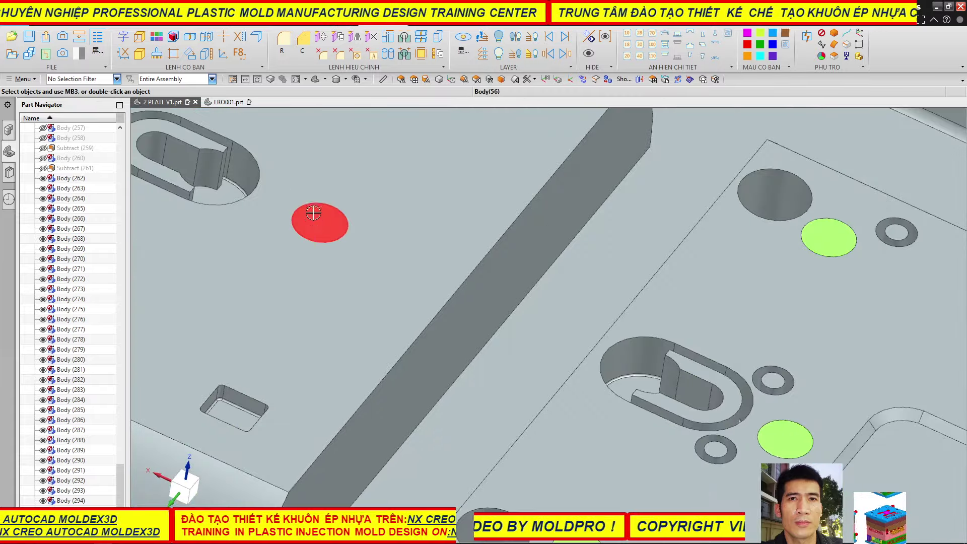
left_click(317, 218)
key("ctrl+b")
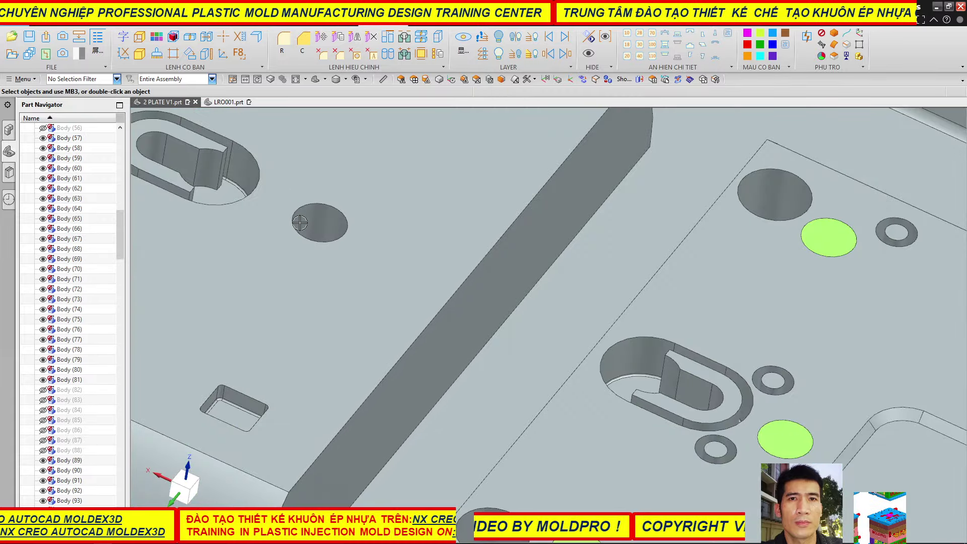
- Restore the hidden pin via Ctrl+Shift+K Show and return to the full mold
scroll(300, 222, "down", 3)
scroll(353, 242, "down", 3)
scroll(604, 292, "down", 2)
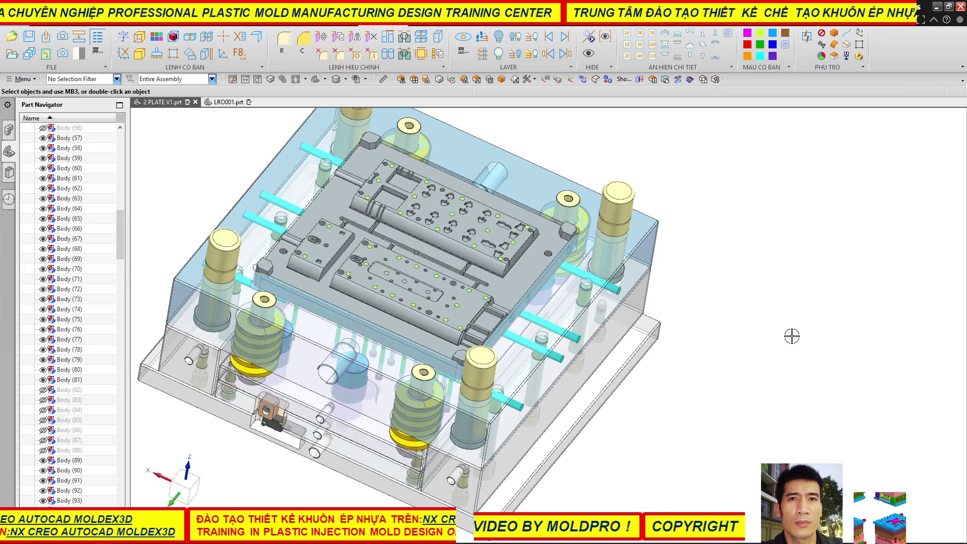
key("ctrl+shift+b")
key("ctrl+shift+k")
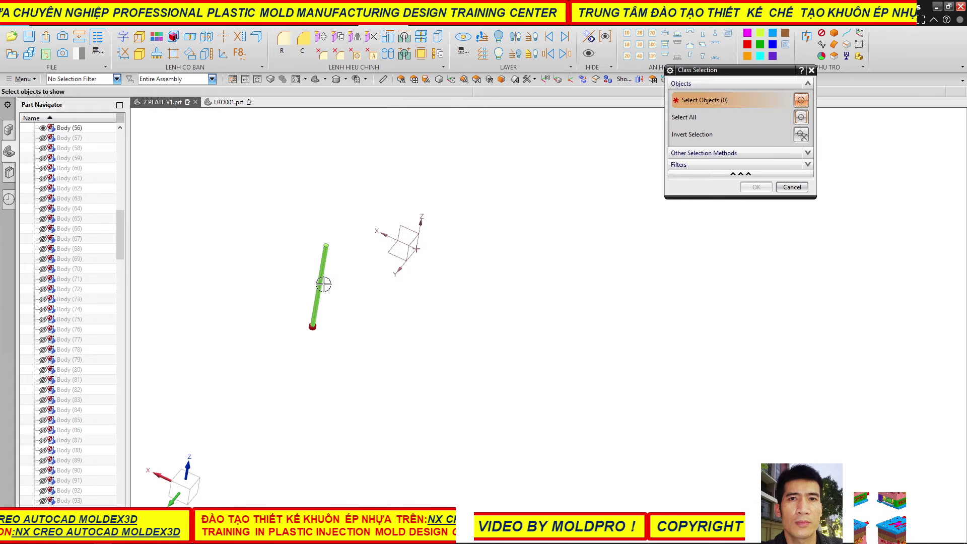
left_click(323, 284)
left_click(757, 188)
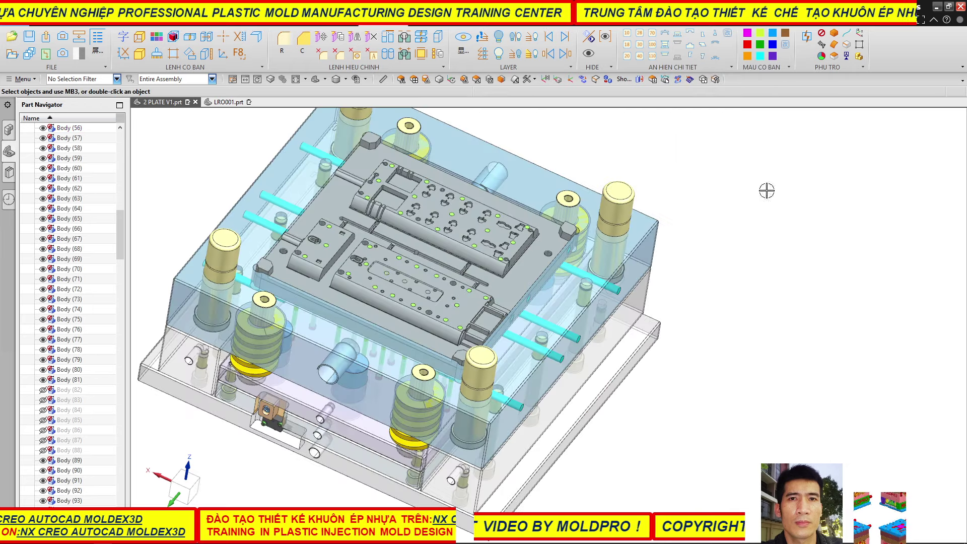
scroll(124, 58, "down", 2)
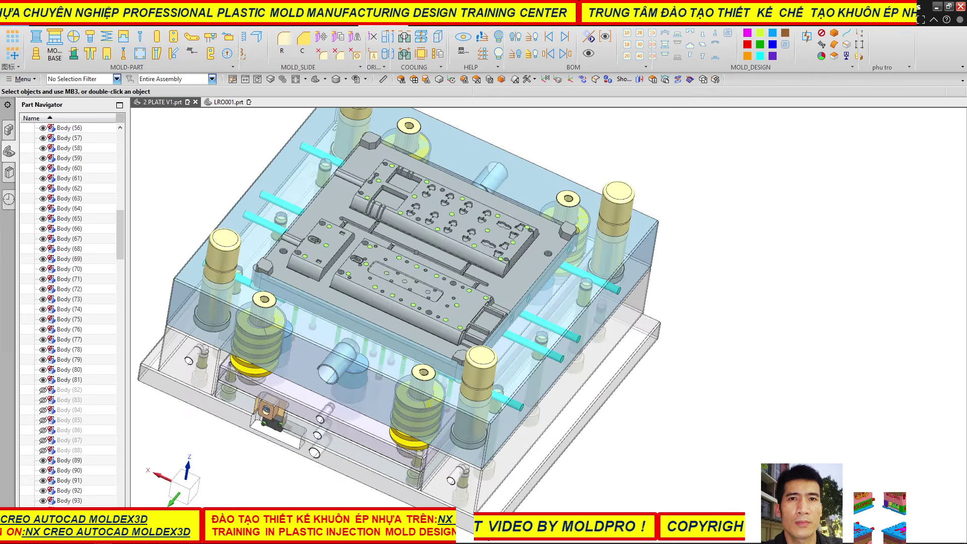
- Run 顶针修剪 on the top plate and lower plate with offset A set to 0
left_click(74, 55)
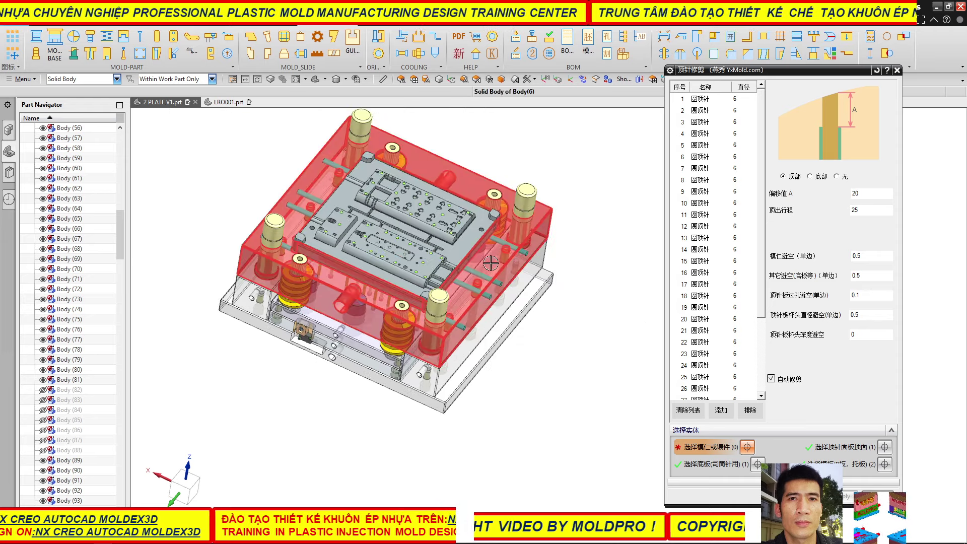
left_click(490, 263)
middle_click_drag(579, 278, 592, 223)
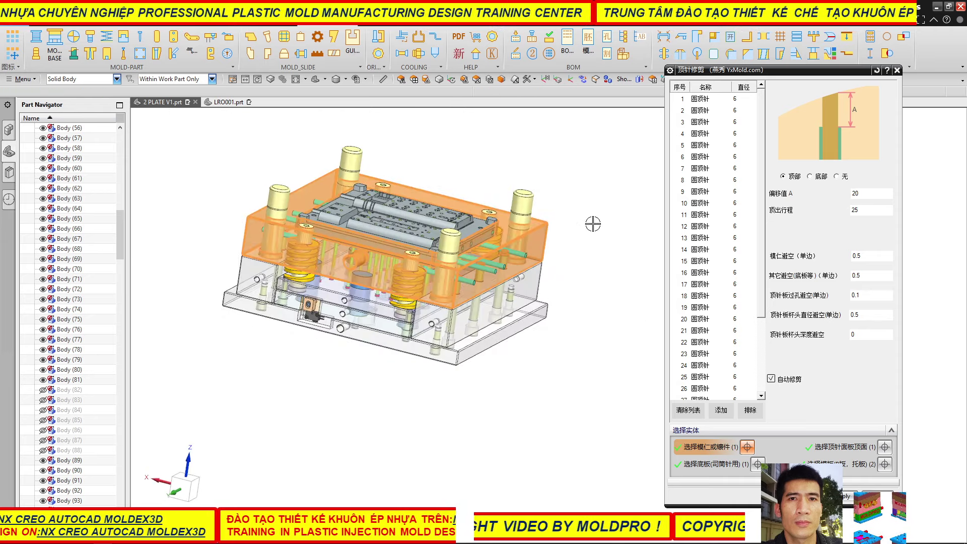
left_click(313, 291)
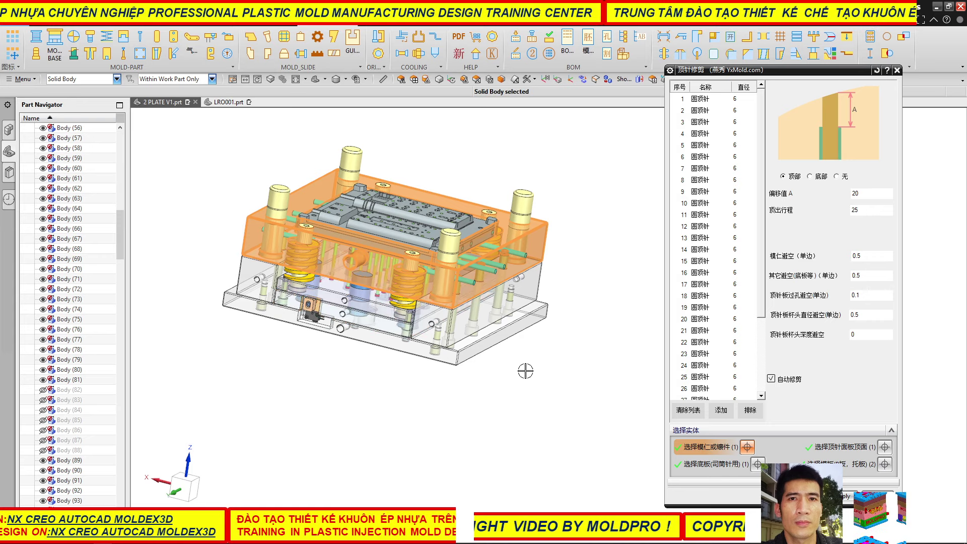
middle_click_drag(583, 325, 570, 320, "shift")
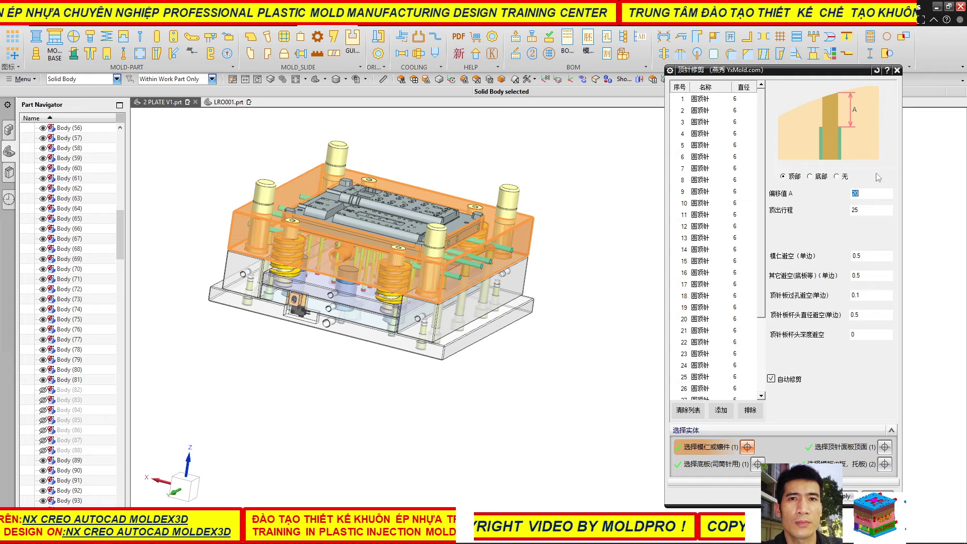
scroll(288, 272, "up", 4)
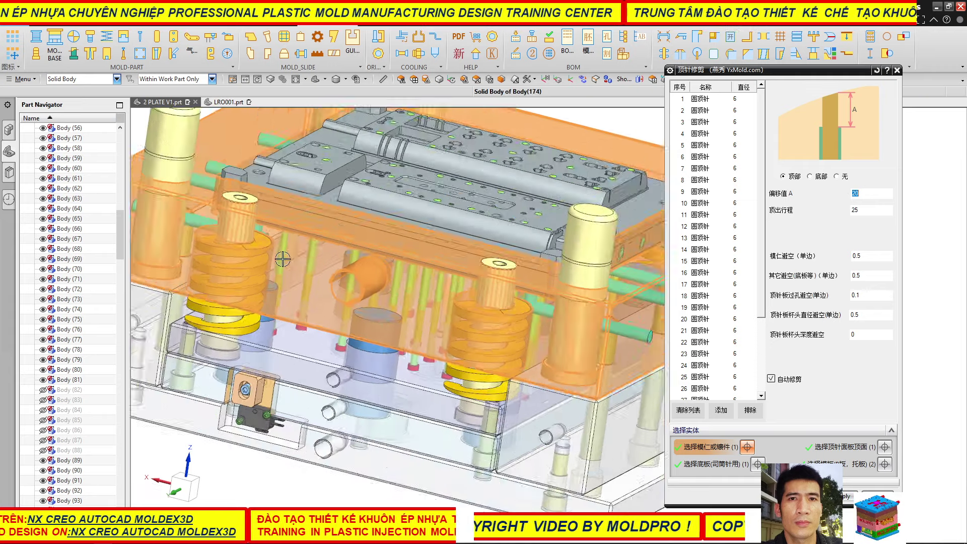
scroll(289, 272, "down", 2)
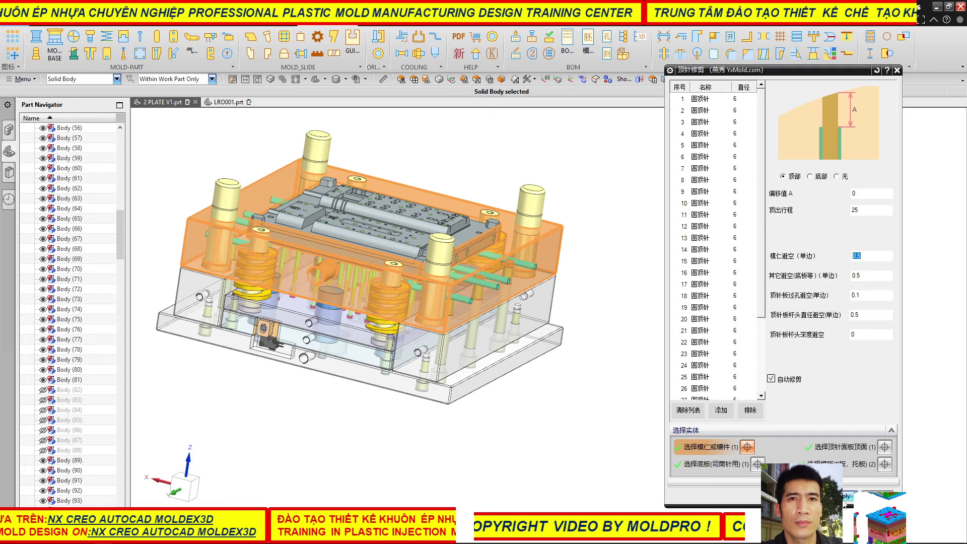
left_click(847, 499)
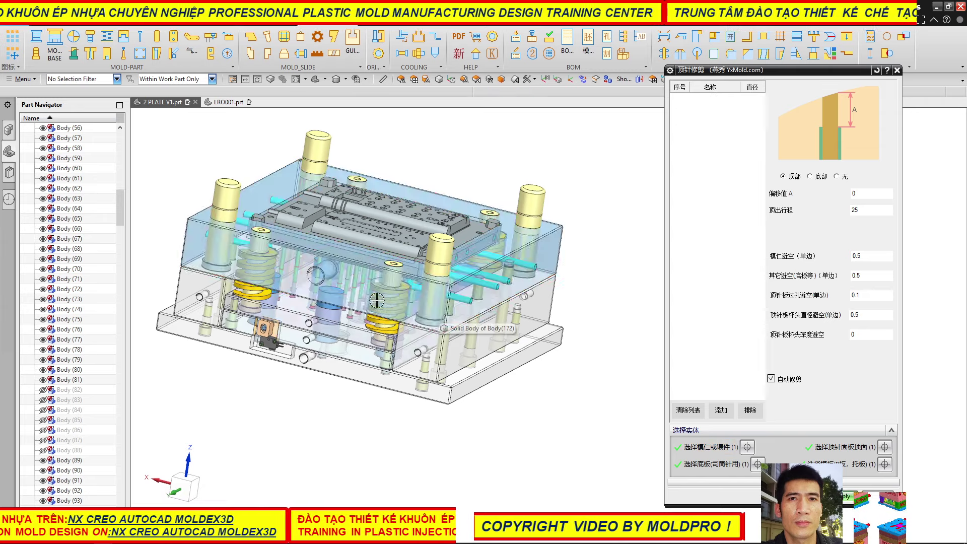
- Orbit and zoom around the mold to inspect the trimmed pins
scroll(316, 294, "up", 5)
scroll(316, 293, "down", 3)
scroll(322, 303, "down", 2)
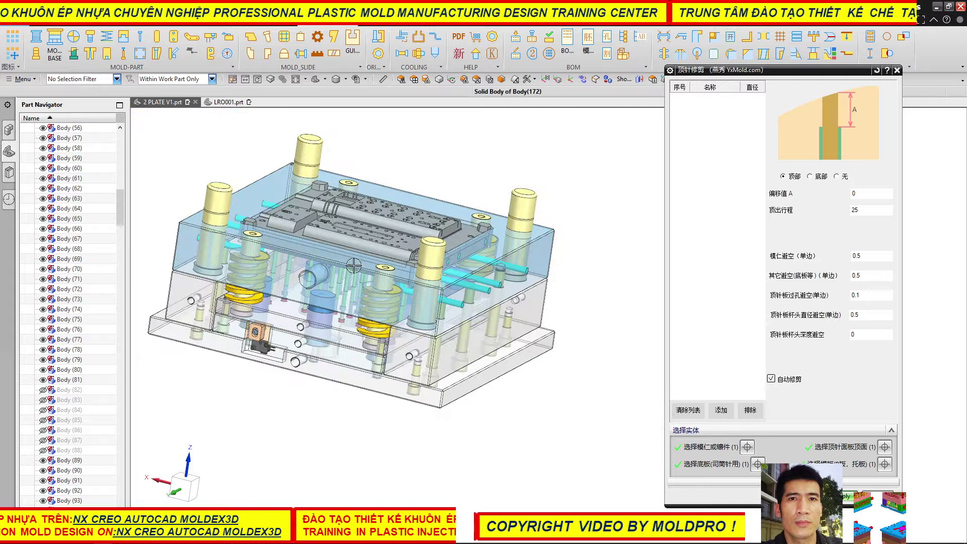
mouse_move(352, 264)
middle_mouse_down()
mouse_move(348, 252)
mouse_move(364, 256)
middle_mouse_up()
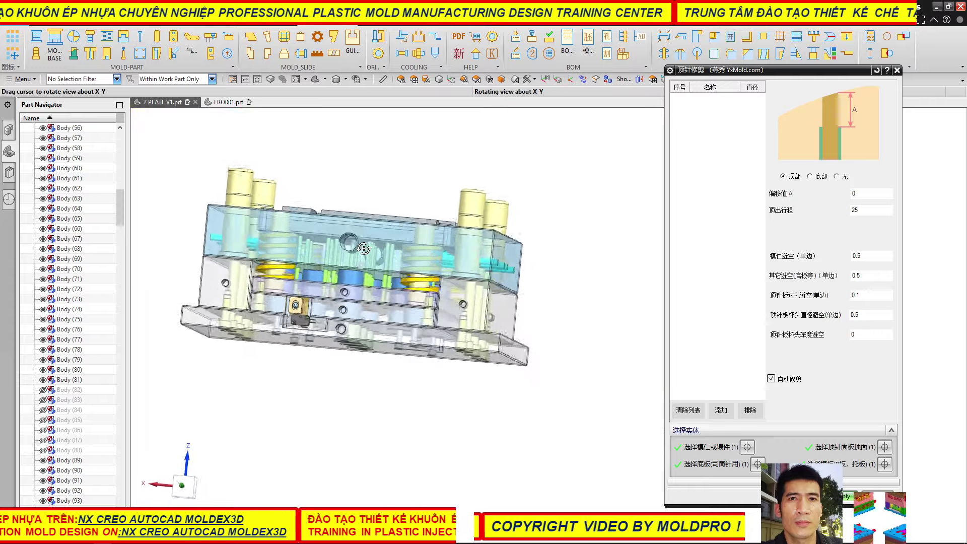
scroll(330, 285, "up", 3)
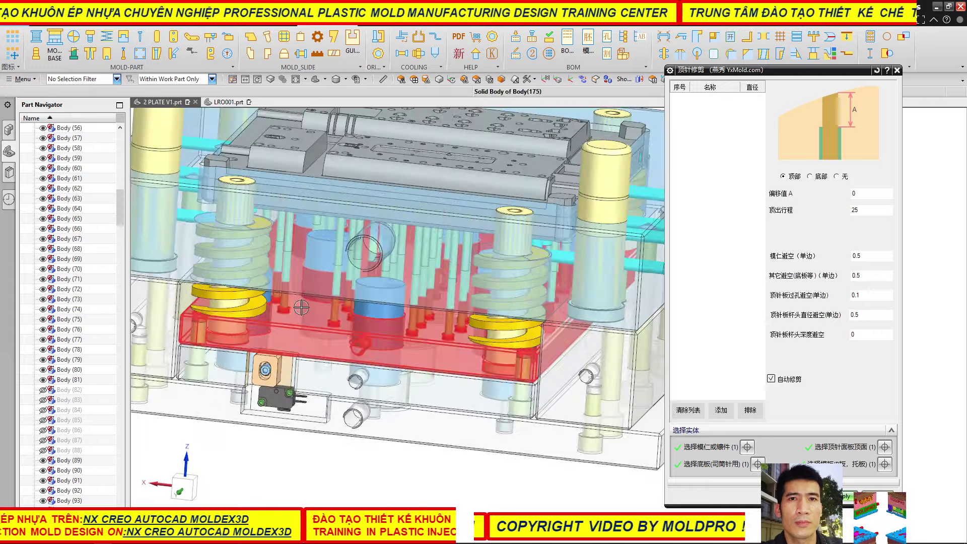
scroll(326, 303, "up", 2)
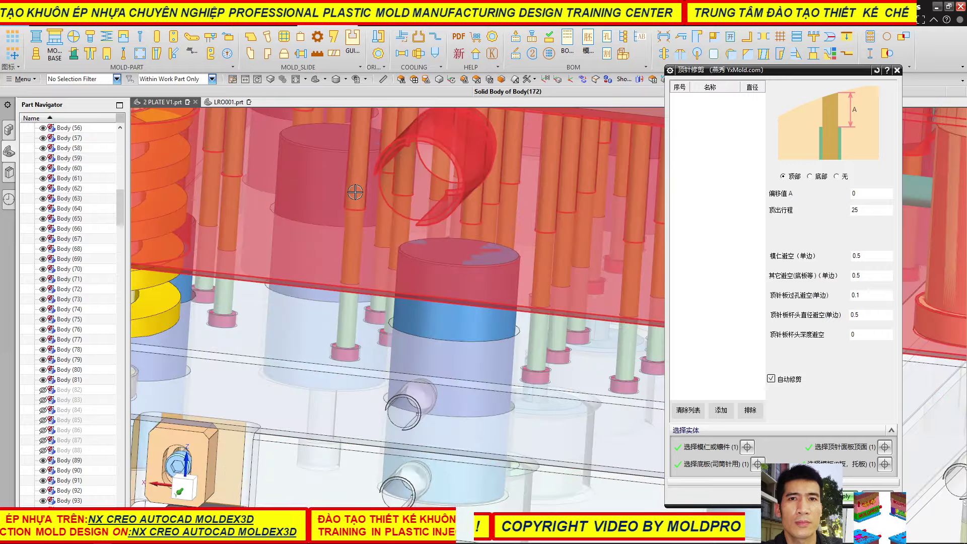
scroll(351, 199, "up", 2)
scroll(355, 194, "up", 2)
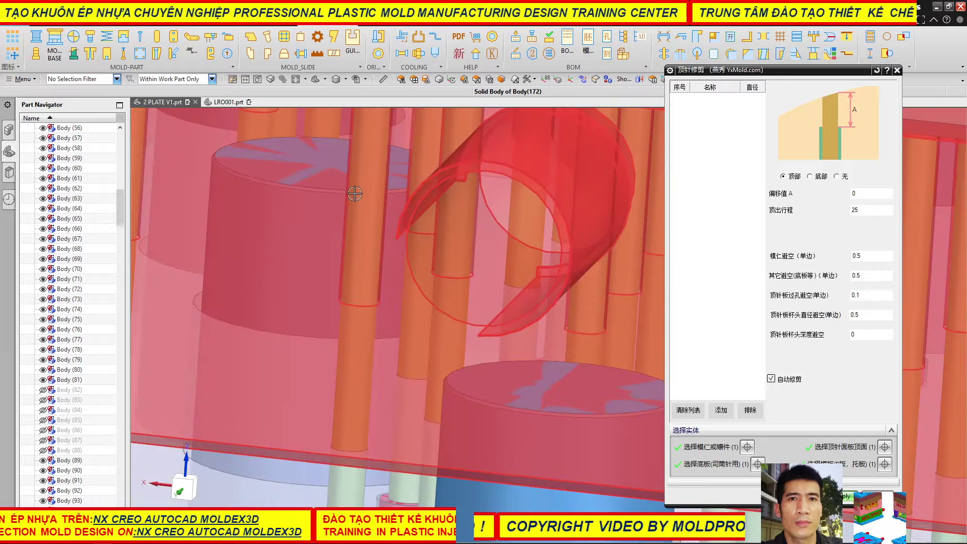
scroll(367, 236, "up", 2)
scroll(324, 298, "down", 3)
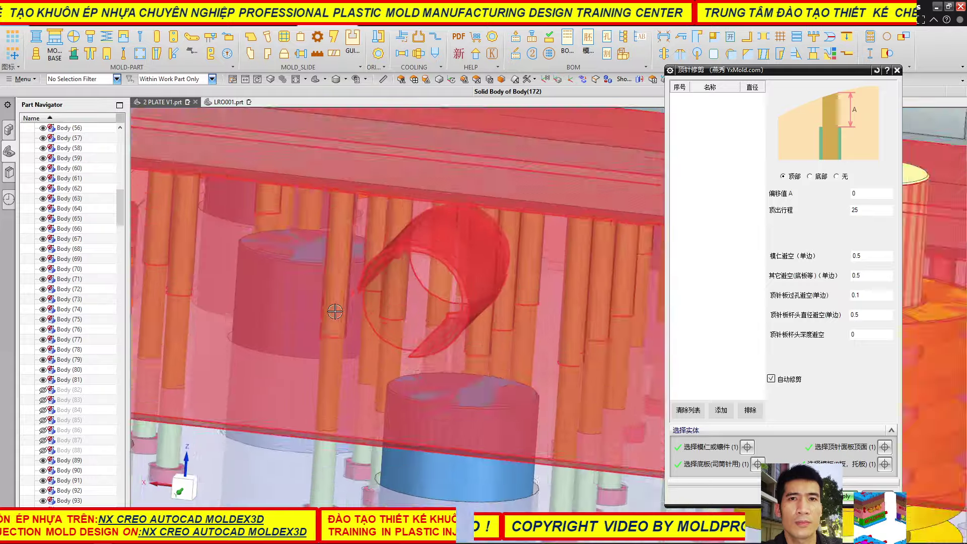
scroll(335, 303, "down", 3)
scroll(336, 274, "down", 3)
scroll(330, 268, "up", 2)
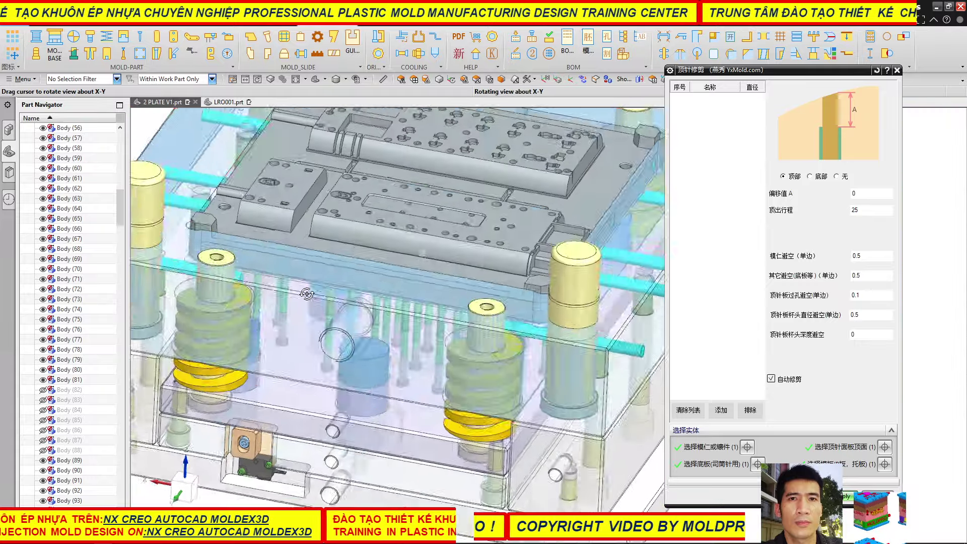
scroll(340, 269, "up", 2)
- Look down onto the plate, then confirm and close the ejector-pin trim dialog
mouse_move(348, 269)
middle_mouse_down()
mouse_move(345, 294)
mouse_move(348, 287)
middle_mouse_up()
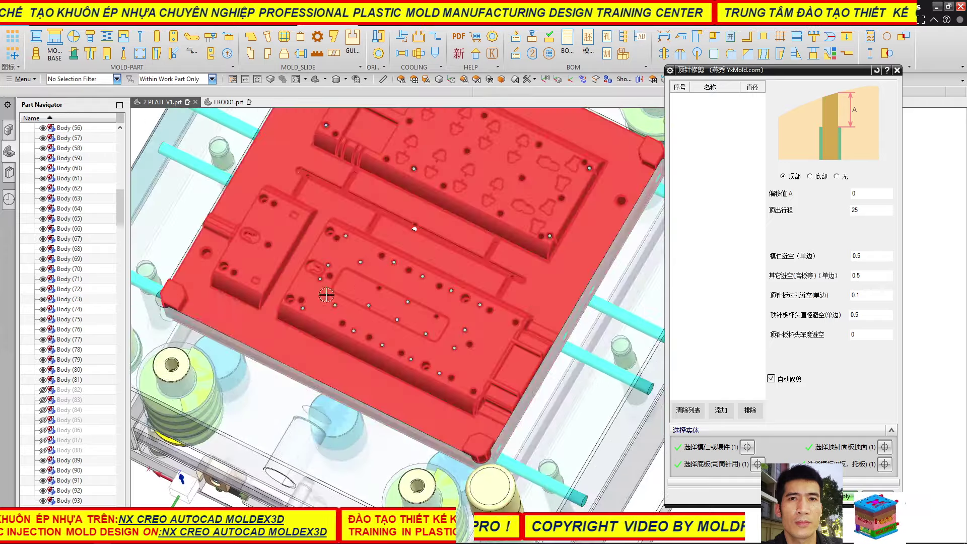
scroll(378, 270, "up", 2)
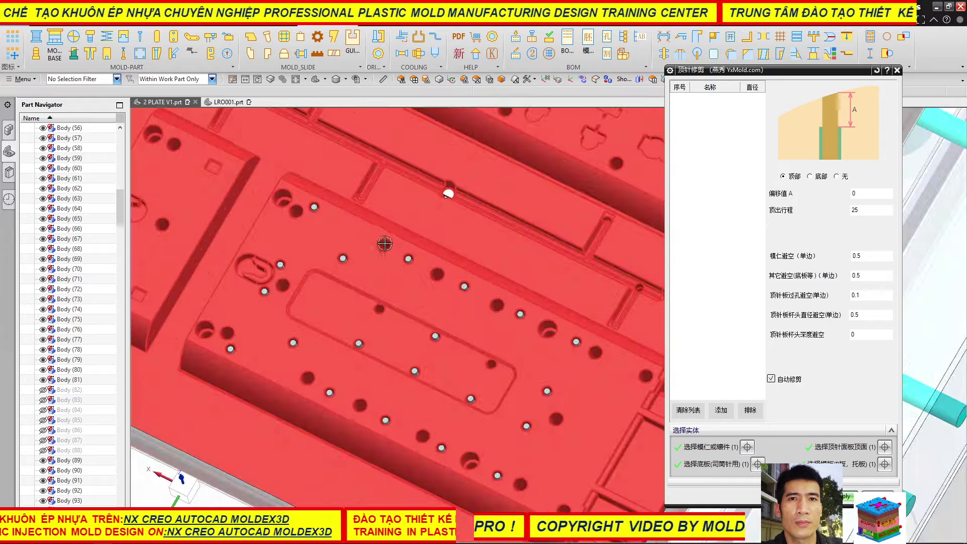
scroll(378, 267, "up", 2)
scroll(363, 262, "down", 4)
scroll(355, 266, "down", 3)
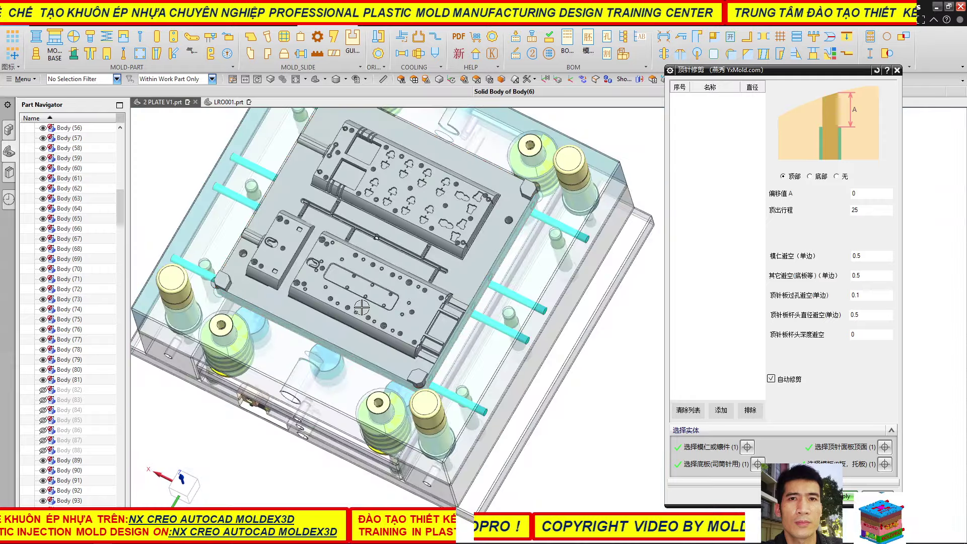
middle_click_drag(356, 266, 302, 257)
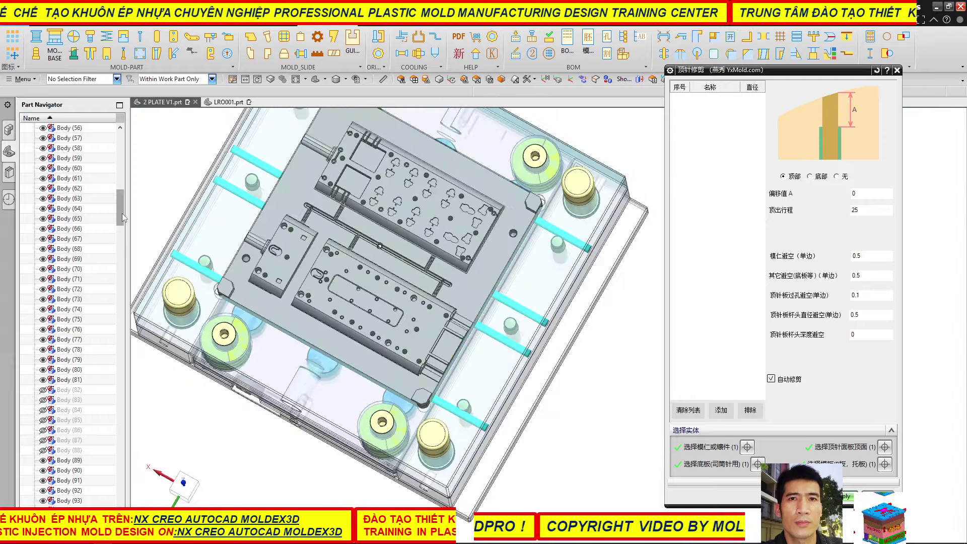
left_click_drag(122, 213, 121, 496)
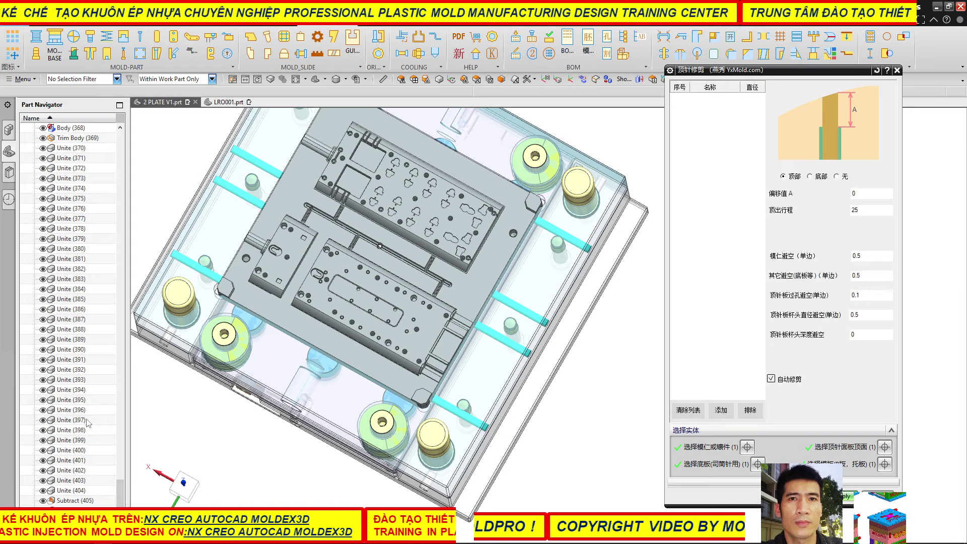
scroll(331, 294, "up", 3)
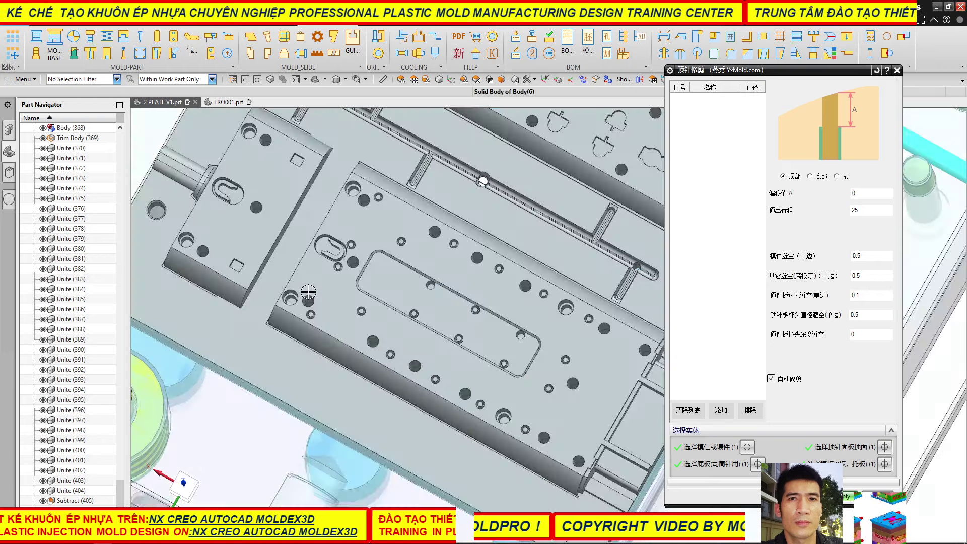
scroll(309, 287, "up", 2)
scroll(309, 289, "down", 4)
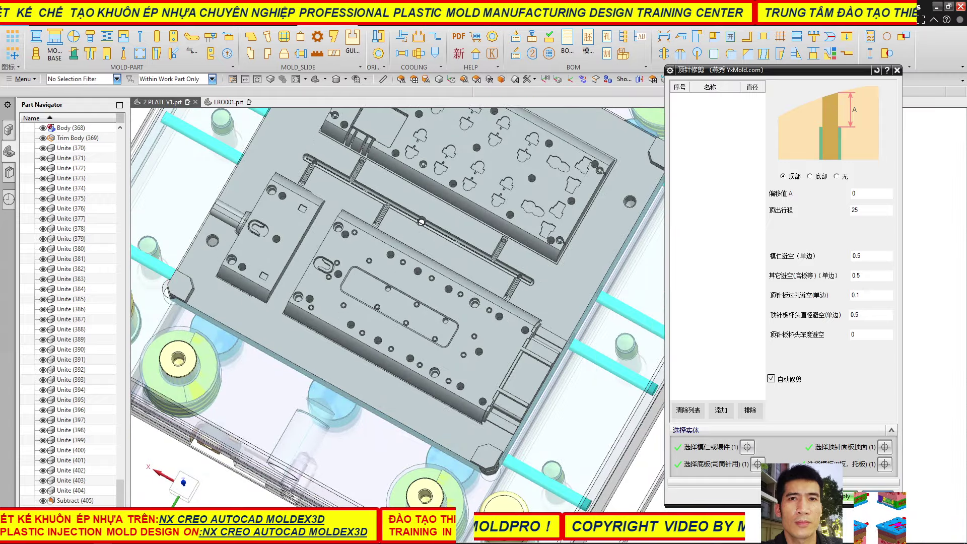
middle_click(237, 341)
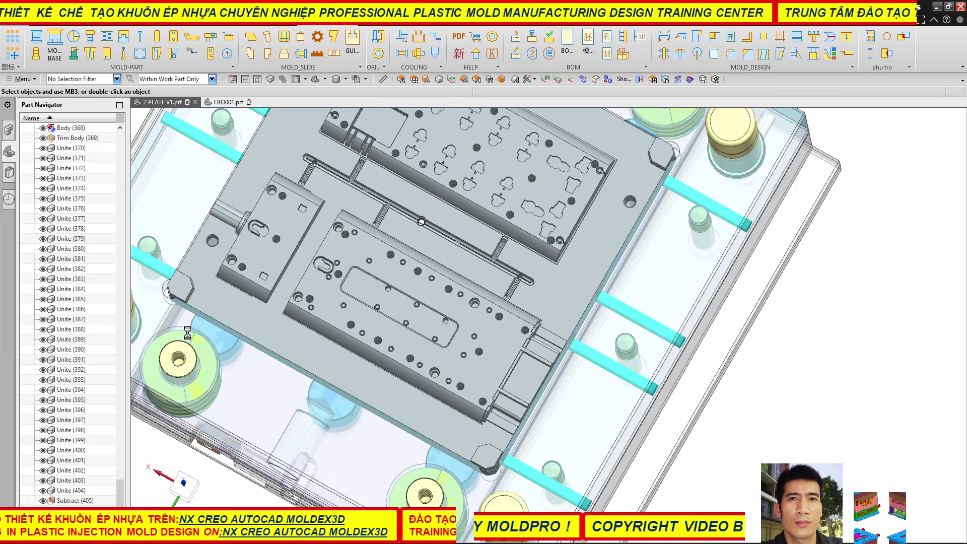
- Fit the mold with Ctrl+F and orbit between isometric and side views to inspect it
key("ctrl+f")
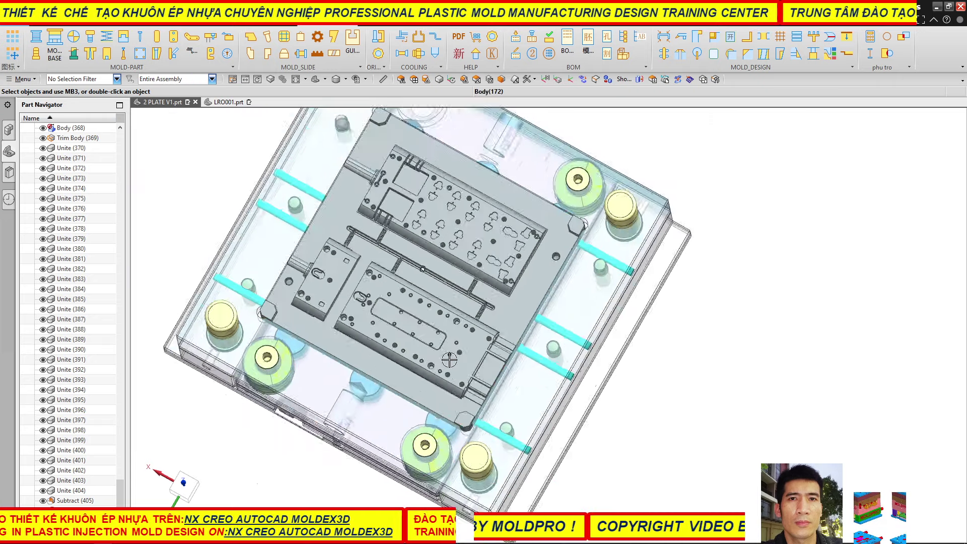
middle_click_drag(493, 320, 497, 266)
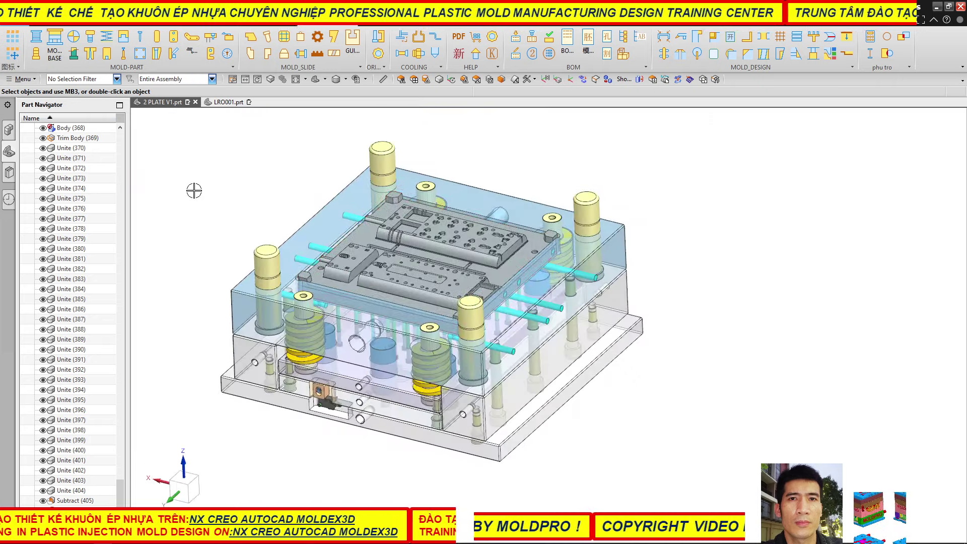
scroll(318, 291, "up", 3)
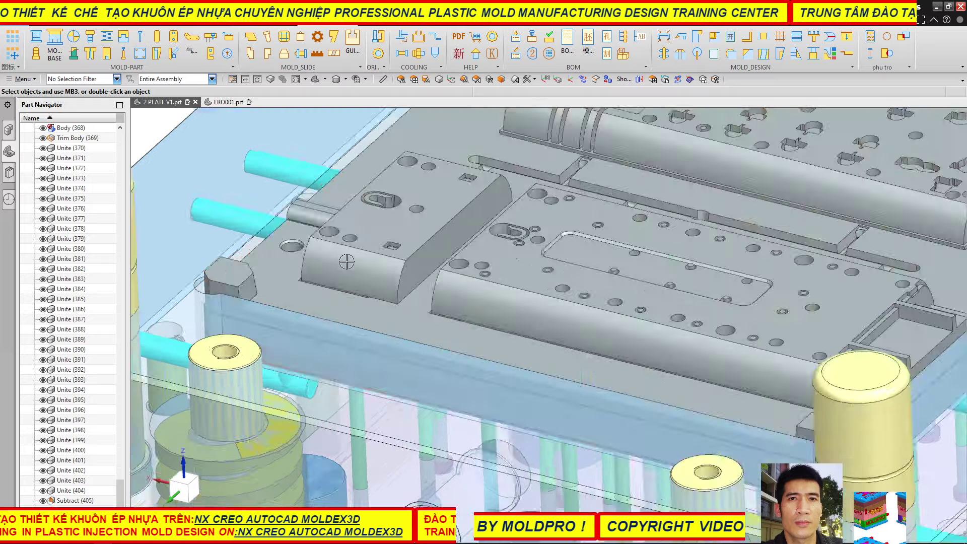
scroll(302, 226, "down", 1)
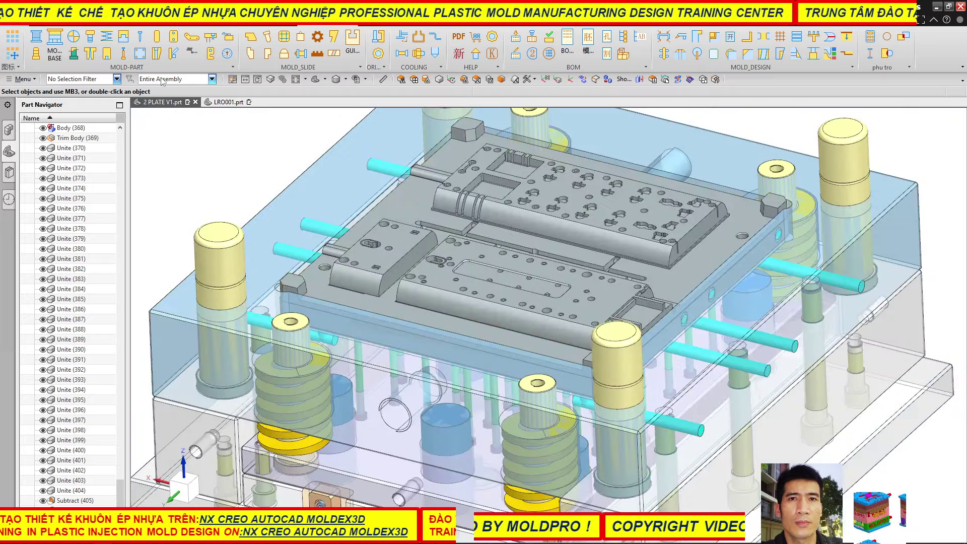
scroll(342, 31, "up", 1)
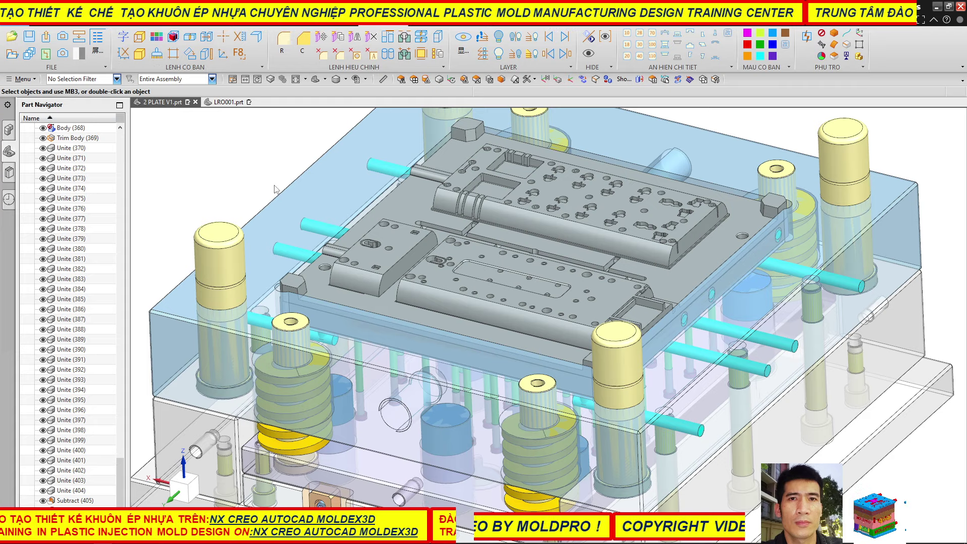
scroll(334, 210, "down", 3)
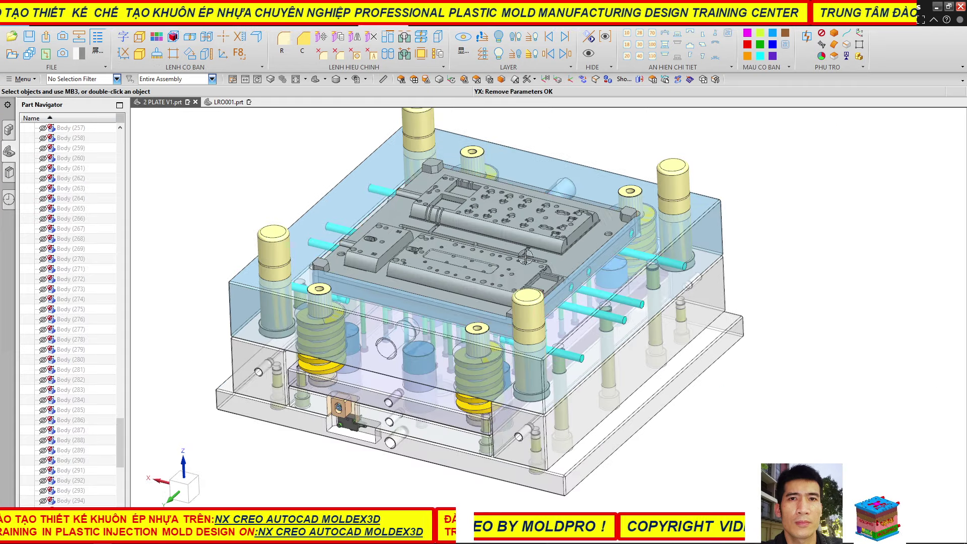
mouse_move(333, 210)
middle_mouse_down()
mouse_move(543, 217)
mouse_move(509, 259)
middle_mouse_up()
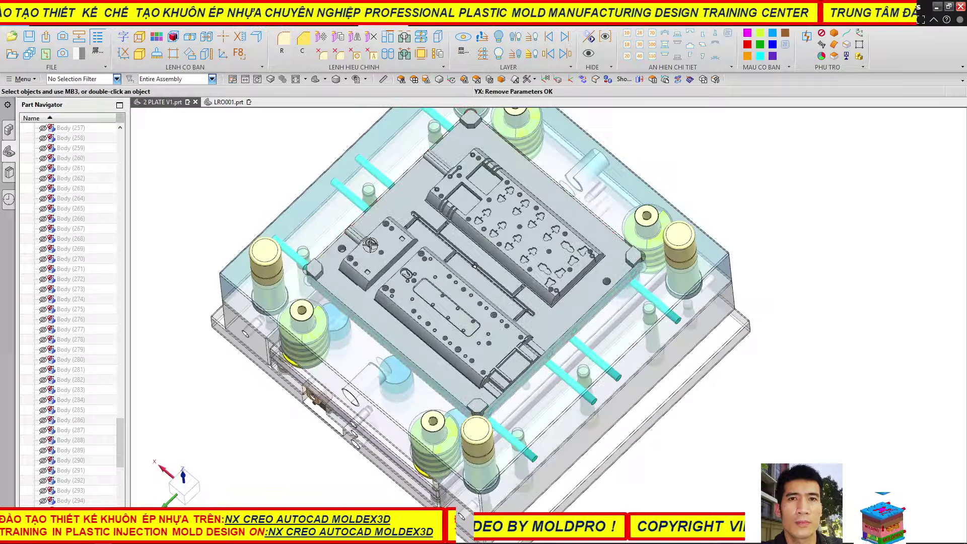
scroll(360, 266, "up", 3)
scroll(360, 267, "up", 3)
scroll(360, 266, "down", 5)
- Select the core plate Body(6) to hide it
scroll(383, 287, "down", 2)
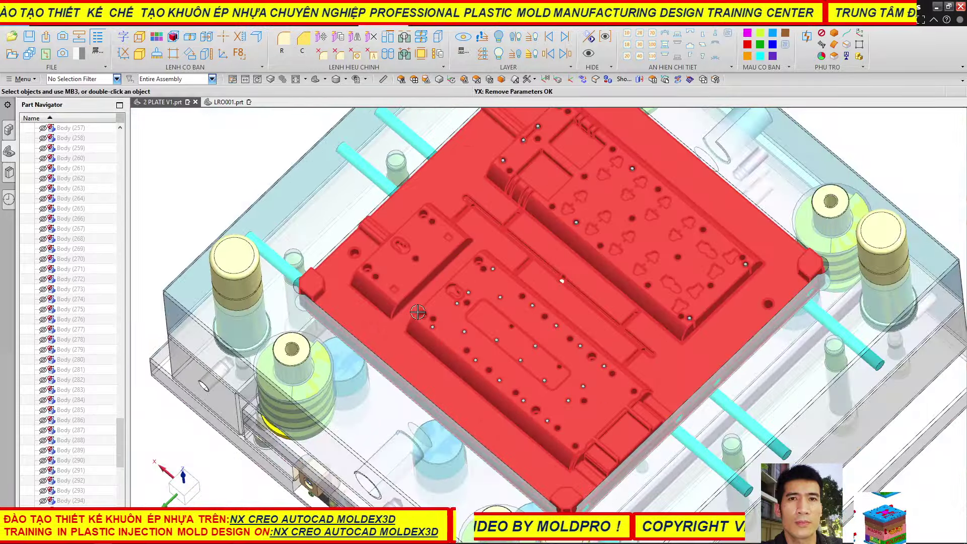
left_click(420, 312)
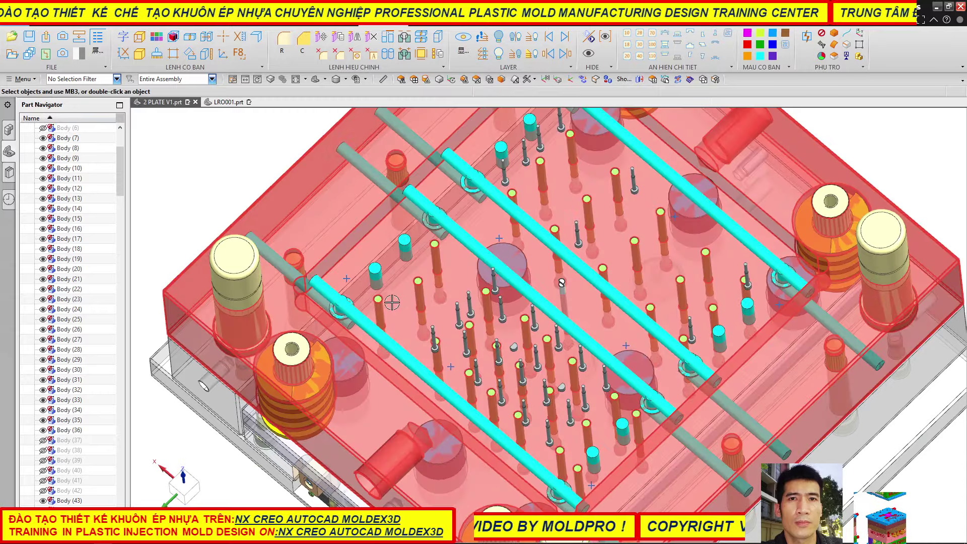
scroll(383, 297, "up", 5)
scroll(377, 296, "up", 3)
scroll(377, 298, "up", 3)
scroll(377, 298, "down", 5)
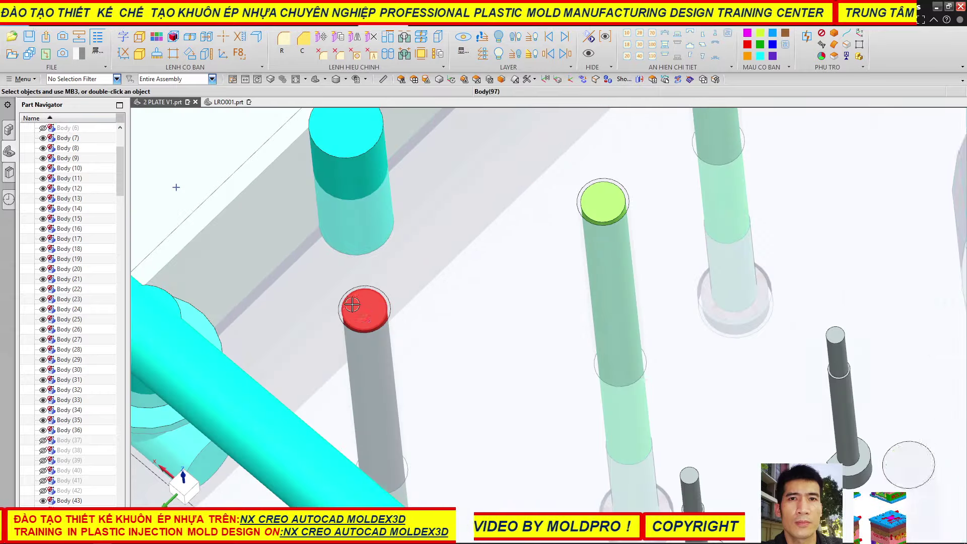
scroll(377, 298, "down", 3)
scroll(377, 299, "down", 3)
- Orbit over and beside the exposed ejector pins, then bring up the mold-design tools
mouse_move(377, 298)
middle_mouse_down()
mouse_move(468, 247)
mouse_move(474, 225)
mouse_move(447, 272)
middle_mouse_up()
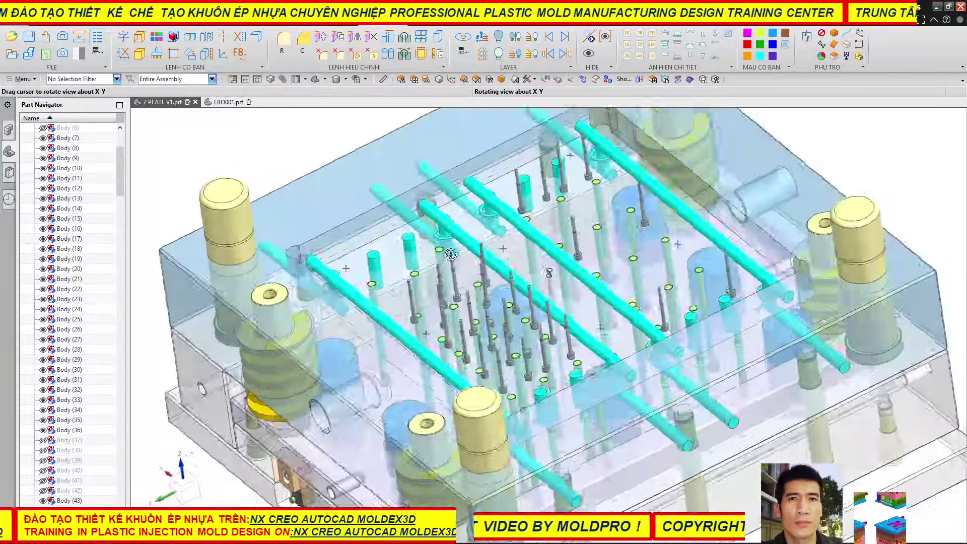
scroll(447, 272, "up", 3)
scroll(367, 275, "up", 3)
scroll(367, 272, "up", 3)
scroll(418, 284, "up", 3)
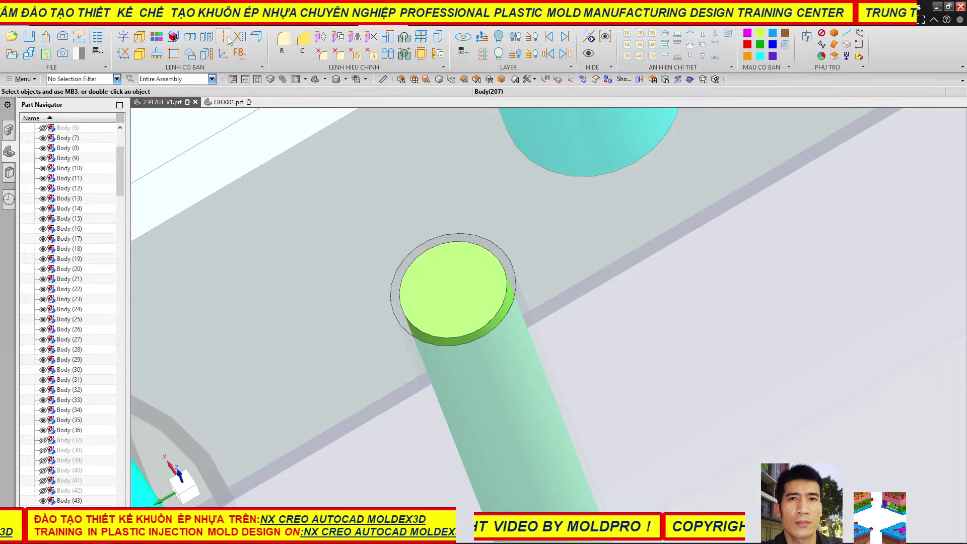
scroll(364, 203, "down", 3)
scroll(363, 204, "down", 3)
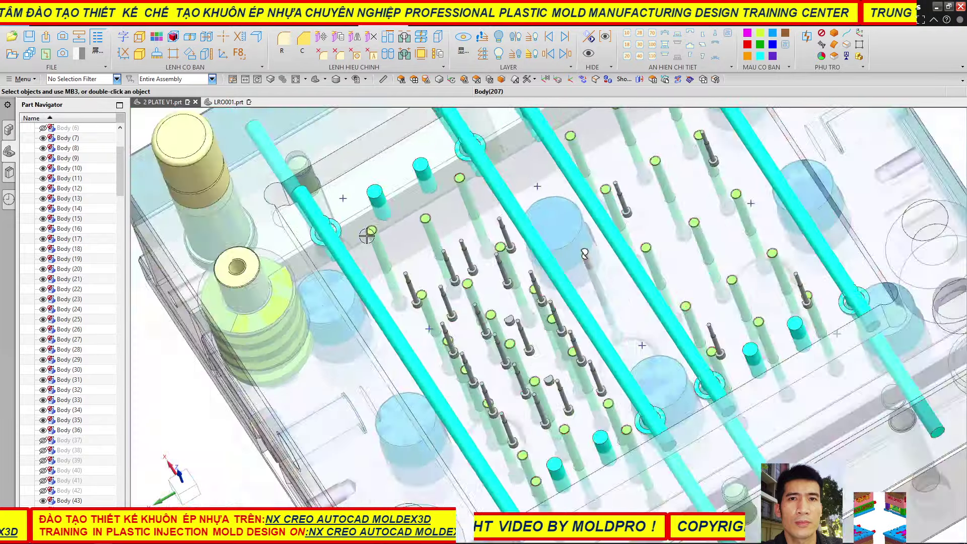
scroll(363, 204, "down", 2)
mouse_move(363, 203)
middle_mouse_down()
mouse_move(502, 239)
mouse_move(509, 224)
middle_mouse_up()
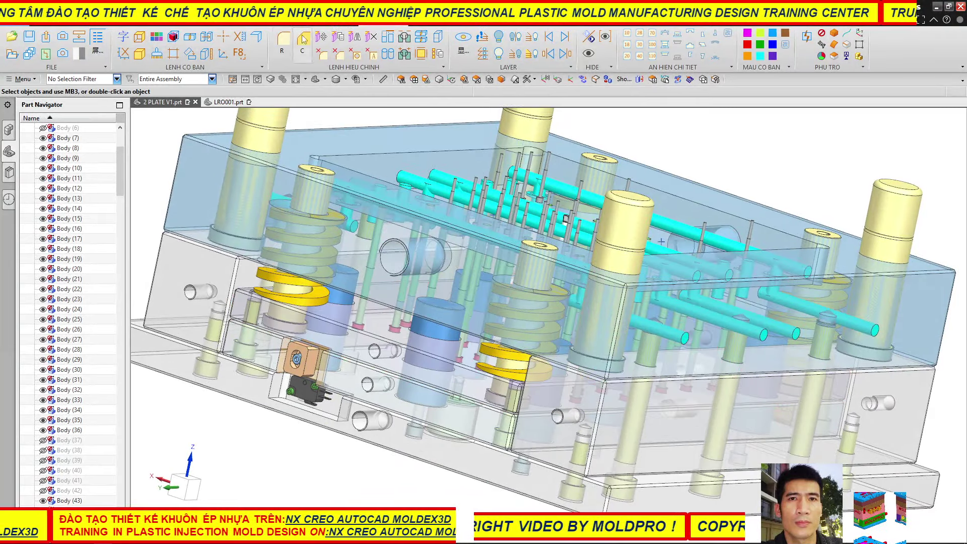
left_click(331, 25)
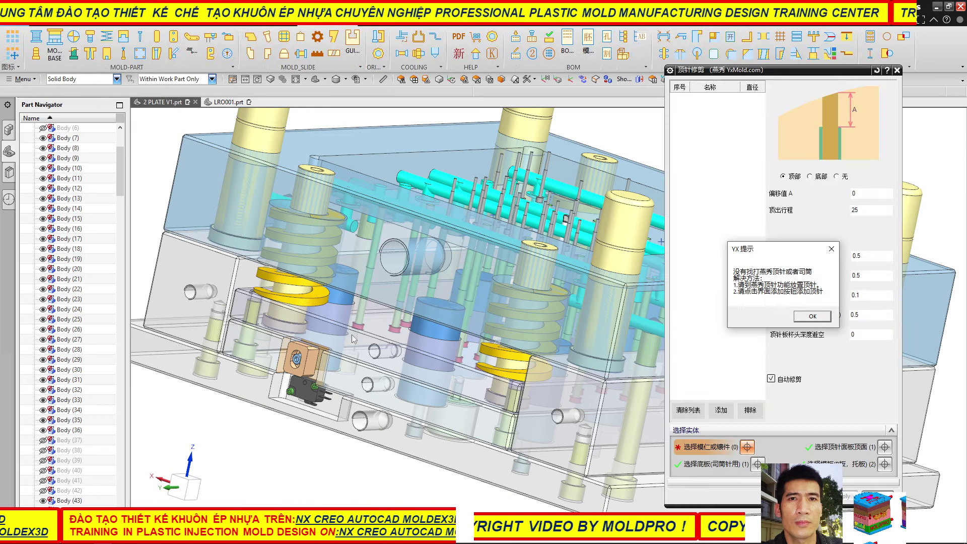
- Dismiss the no-ejector-pins warning and cancel the 顶针修剪 ejector-pin trim dialog
left_click(812, 316)
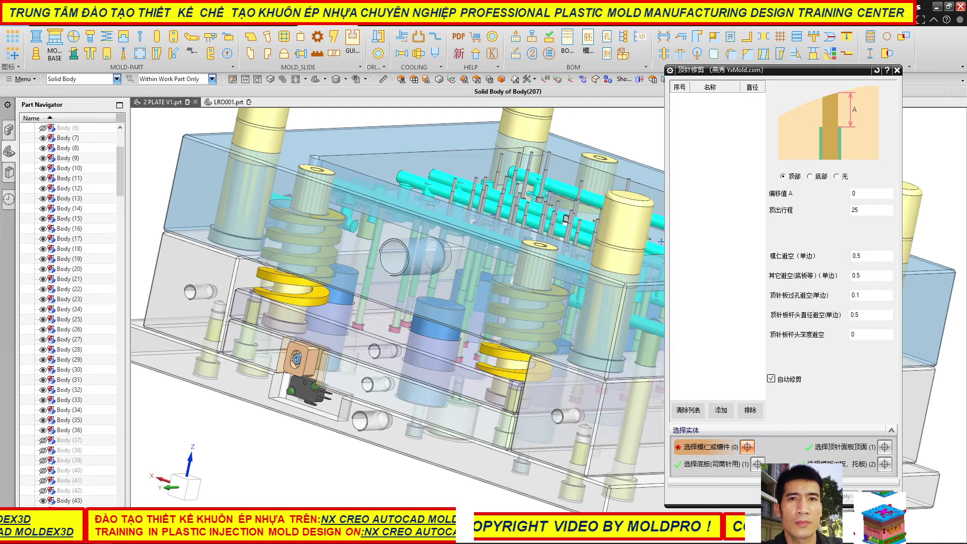
key("Escape")
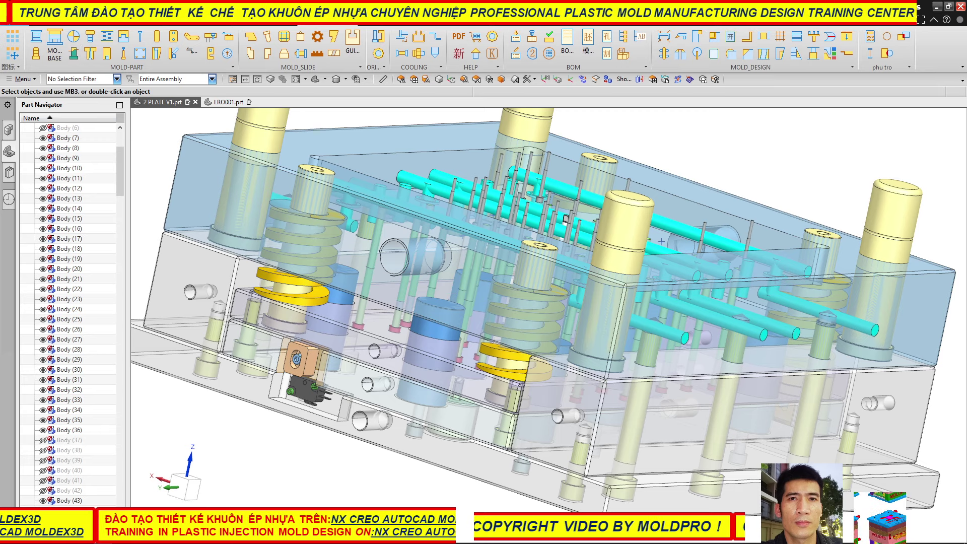
- Undo back to show the core plate Body(6) and pin details, orbiting to a front view
key("ctrl+z")
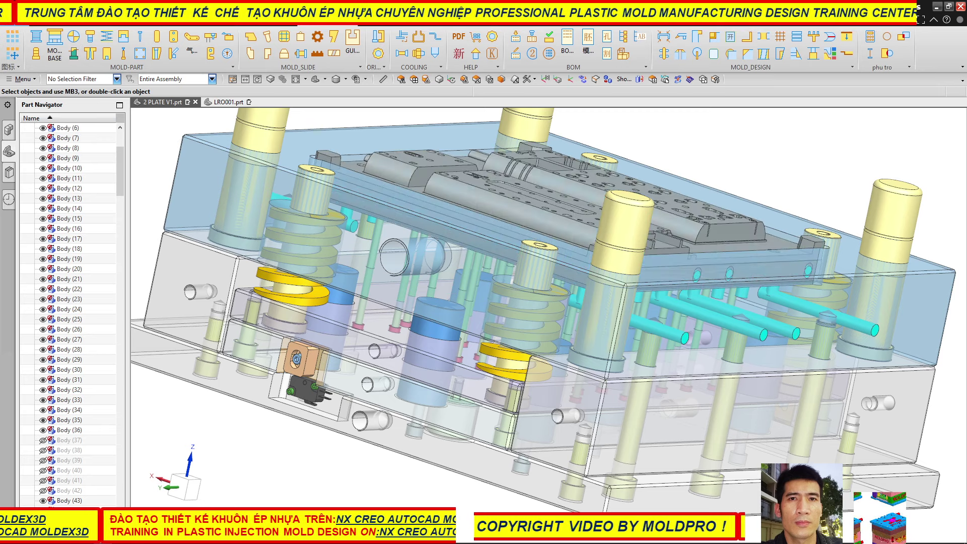
key("ctrl+z")
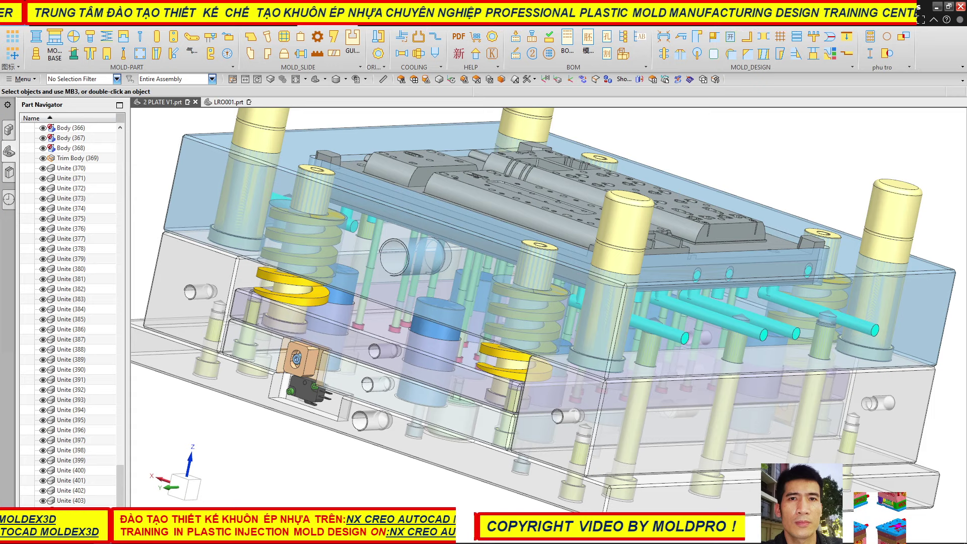
key("ctrl+z")
mouse_move(378, 207)
middle_mouse_down()
mouse_move(498, 246)
mouse_move(457, 253)
middle_mouse_up()
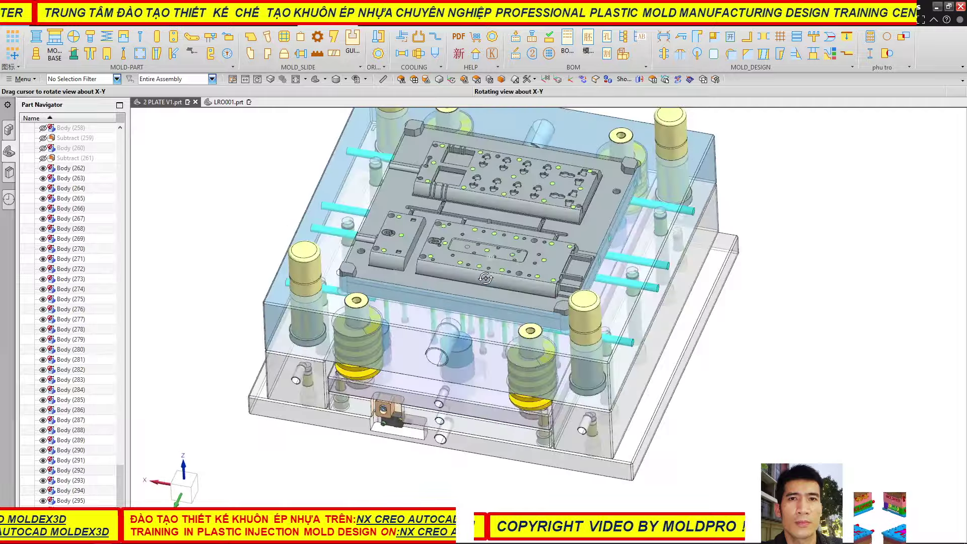
left_click(456, 254)
key("ctrl+b")
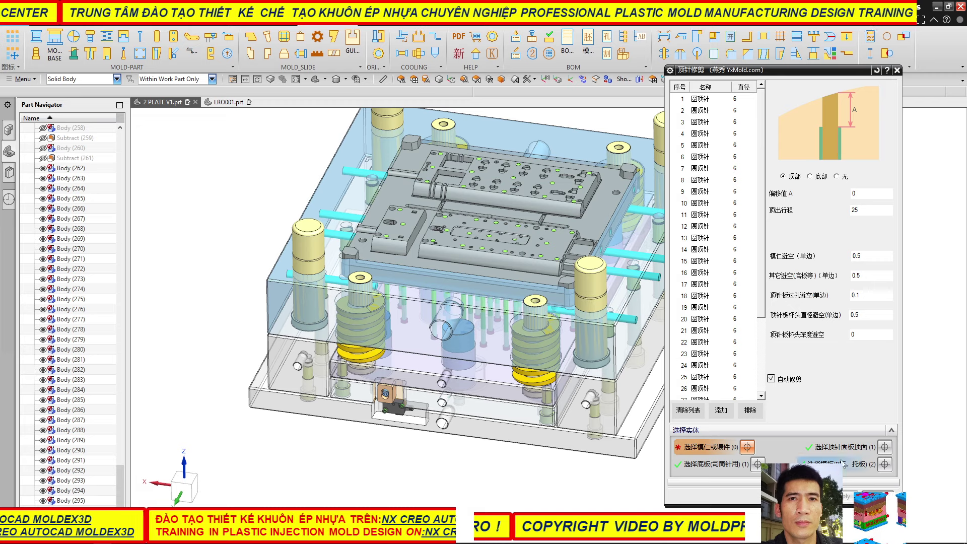
- Select the core plate and two lower plates for trimming, with the lower plate as ejector plate
left_click(479, 261)
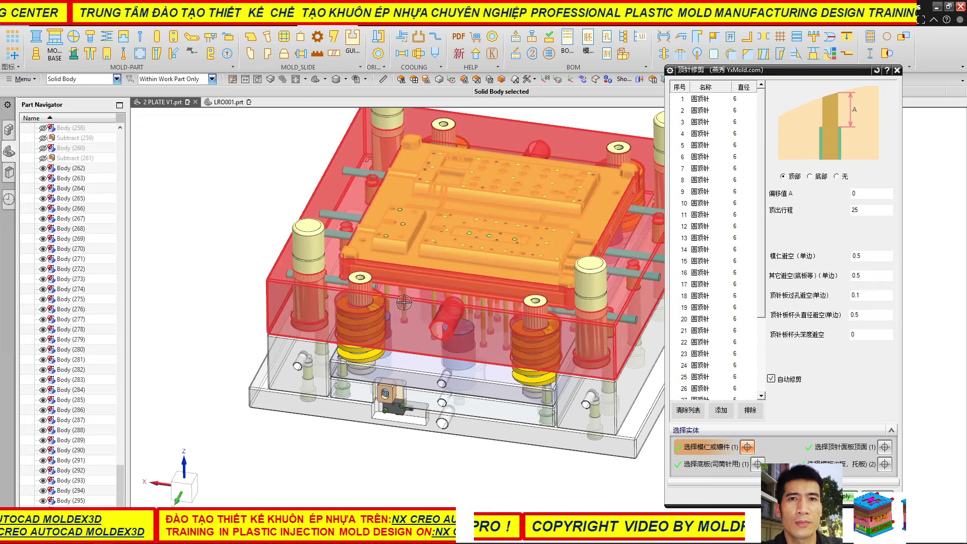
left_click(404, 302)
left_click(404, 366)
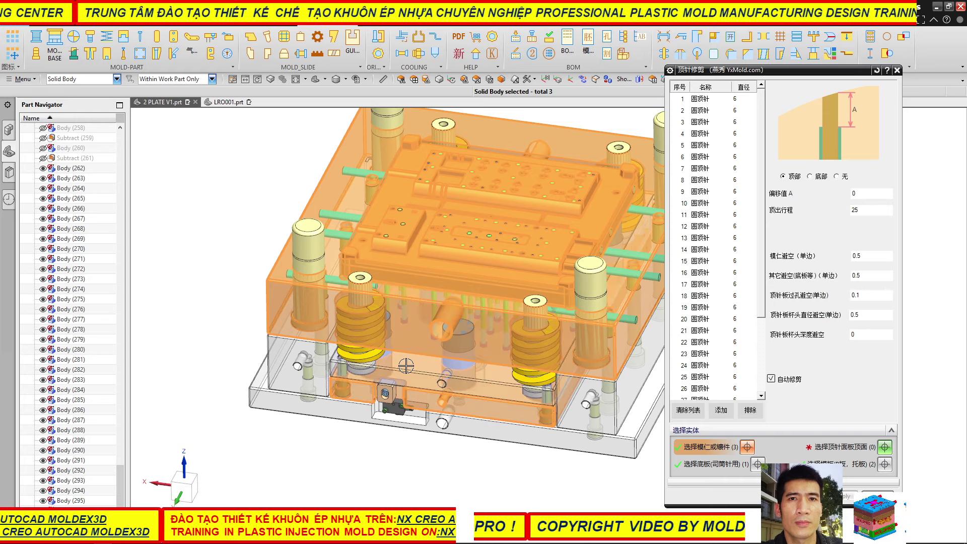
left_click(491, 390)
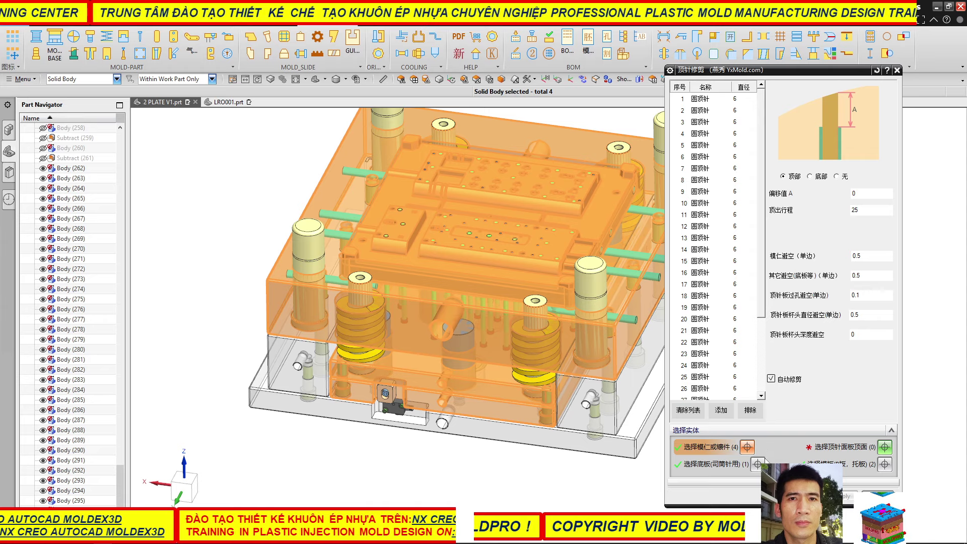
scroll(349, 319, "down", 3)
scroll(447, 280, "up", 4)
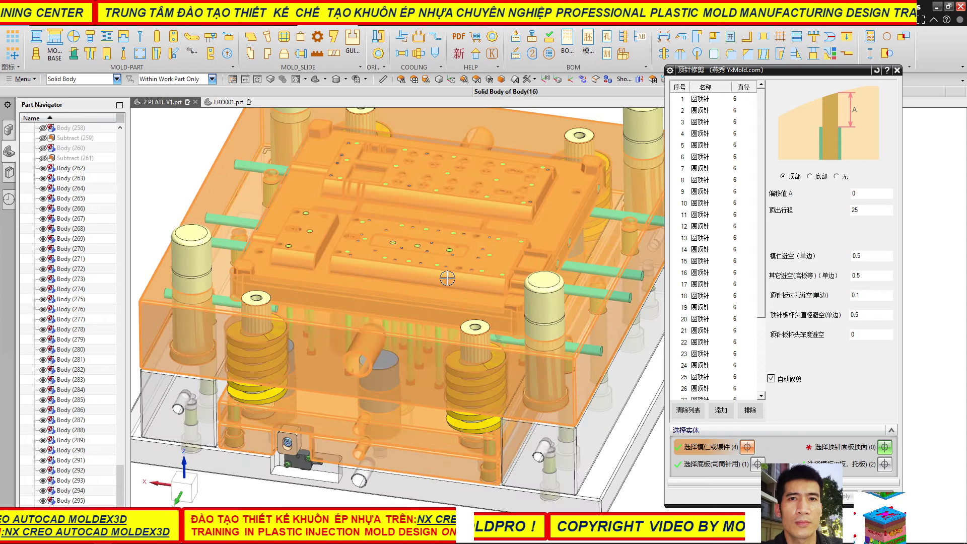
scroll(385, 233, "up", 3)
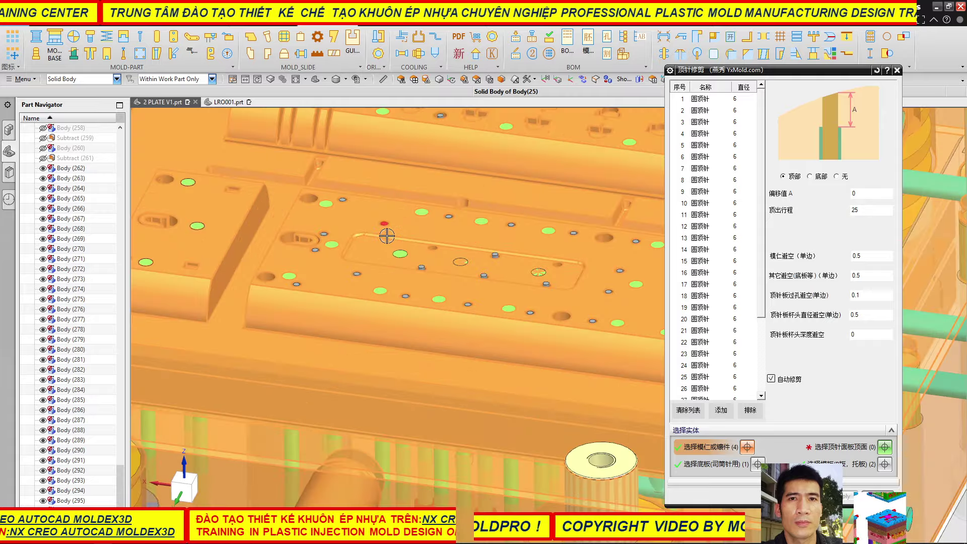
scroll(384, 233, "up", 2)
scroll(393, 242, "down", 3)
scroll(397, 246, "down", 2)
scroll(396, 247, "down", 5)
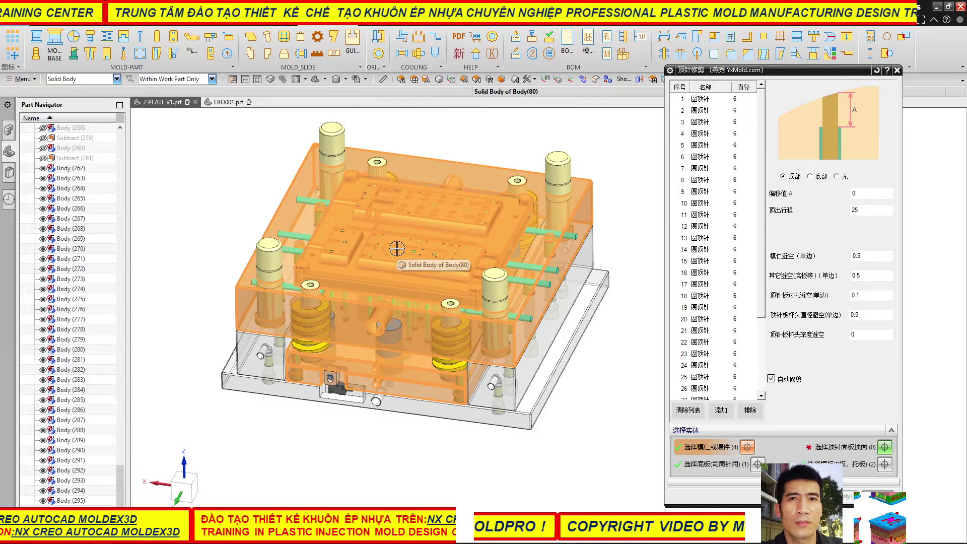
- Reset the trim settings and deselect one lower body from the mold inserts
left_click(875, 71)
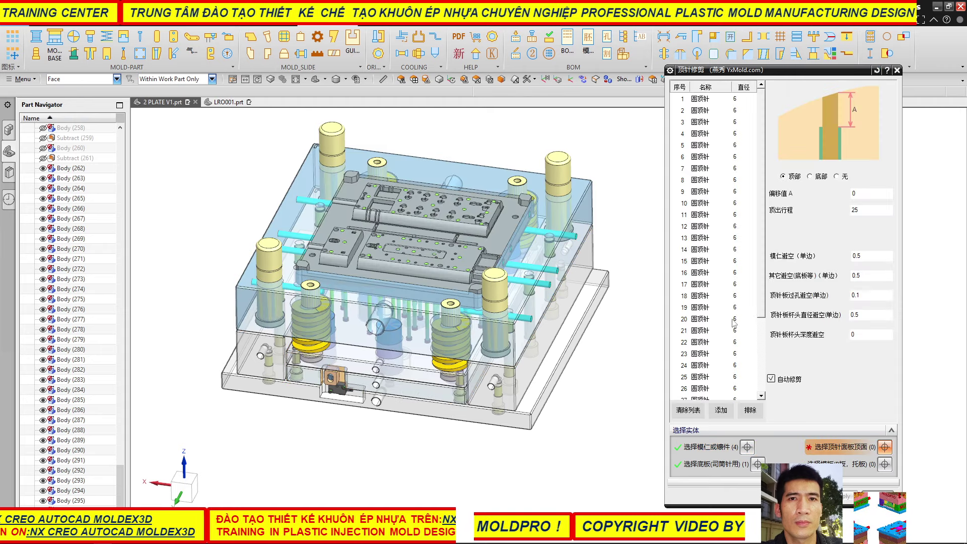
left_click(712, 447)
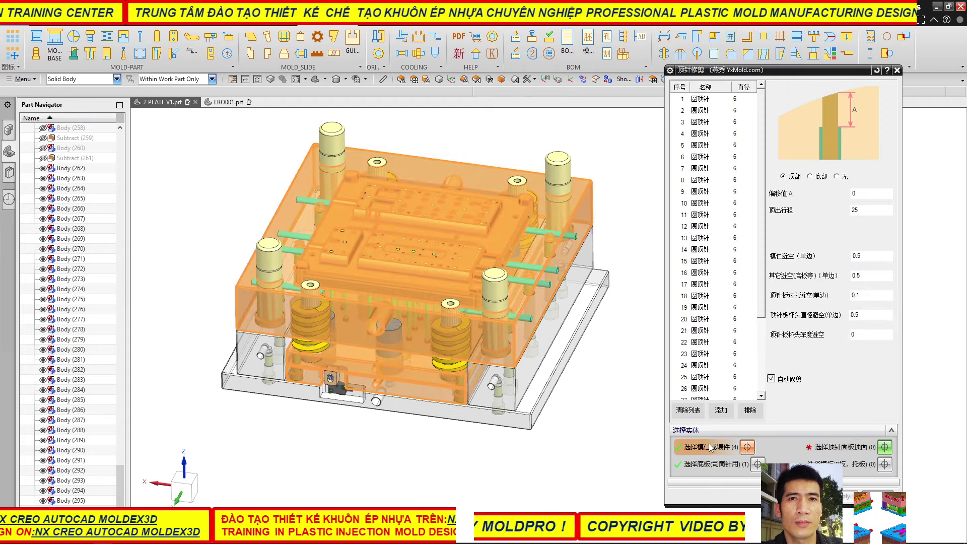
left_click(443, 398)
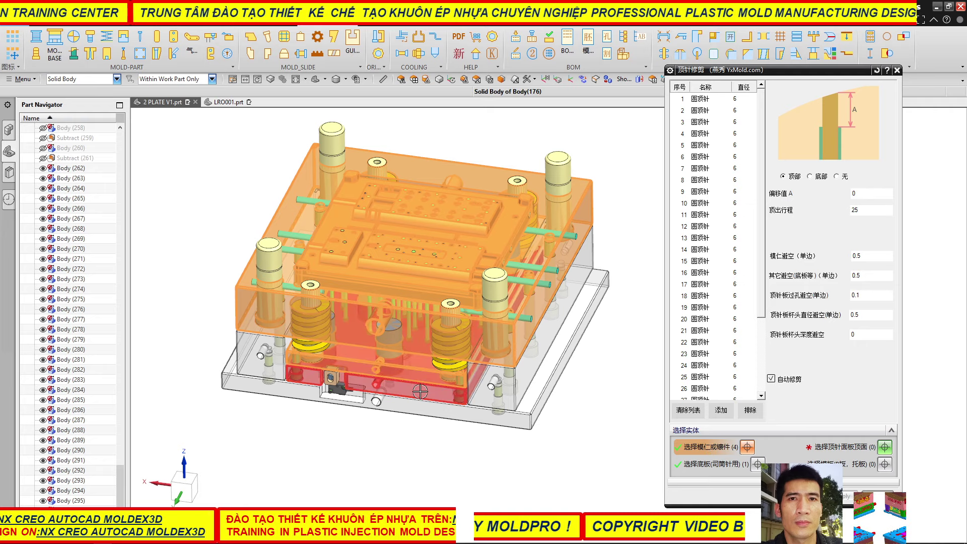
left_click(706, 464)
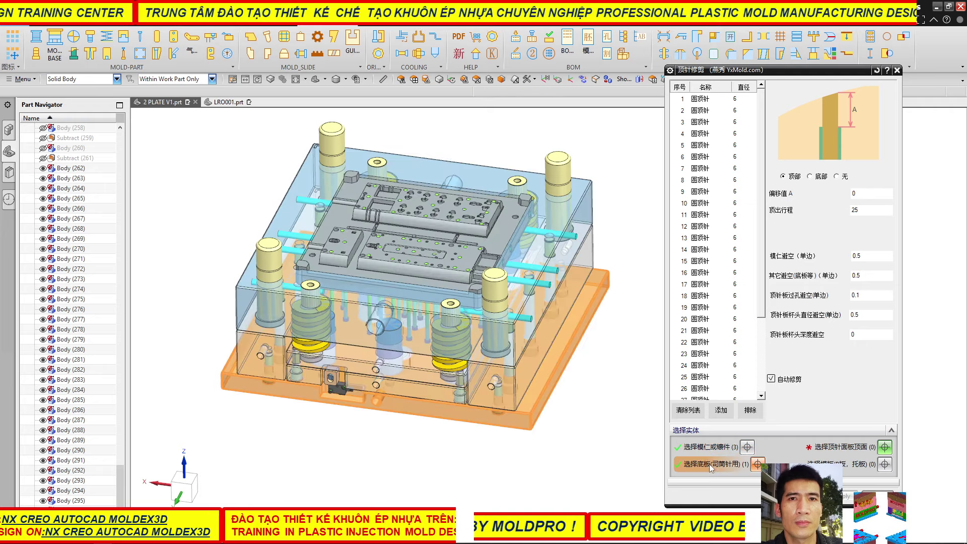
left_click(702, 449)
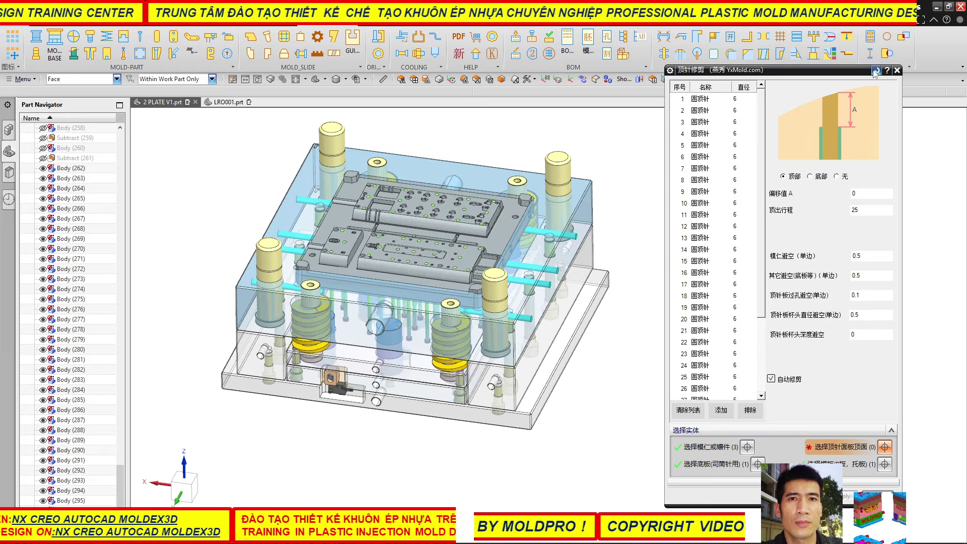
left_click(875, 71)
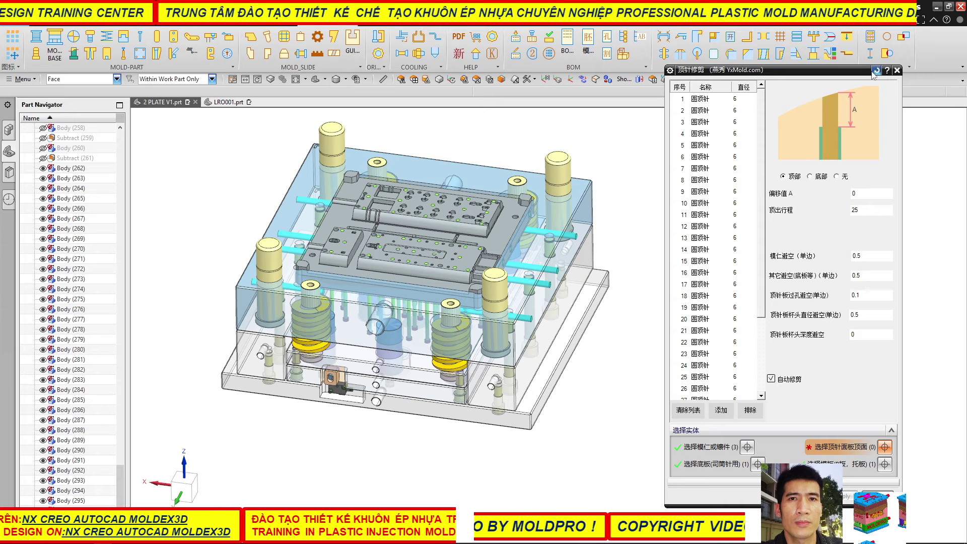
left_click(875, 71)
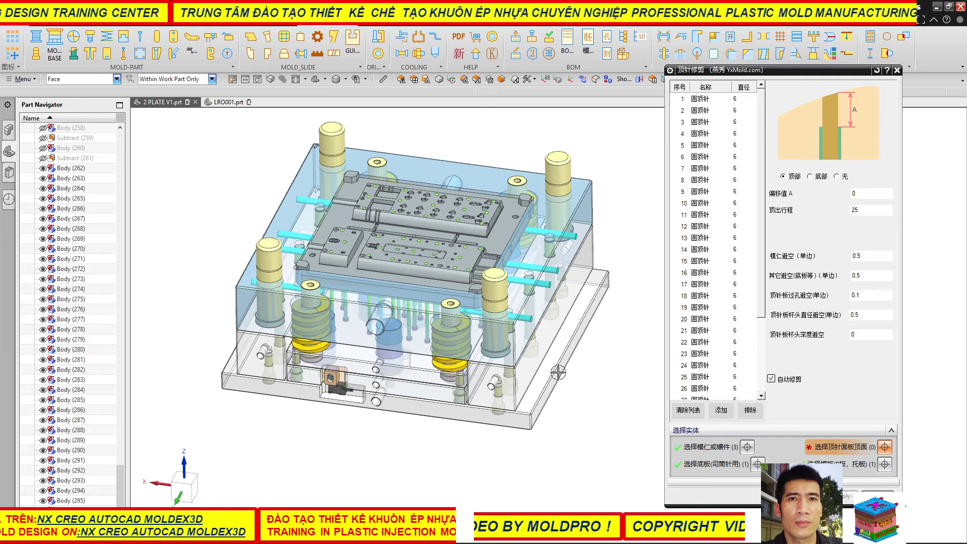
- Close the ejector-pin trim tool and hide the core plate Body(6)
middle_click(401, 248)
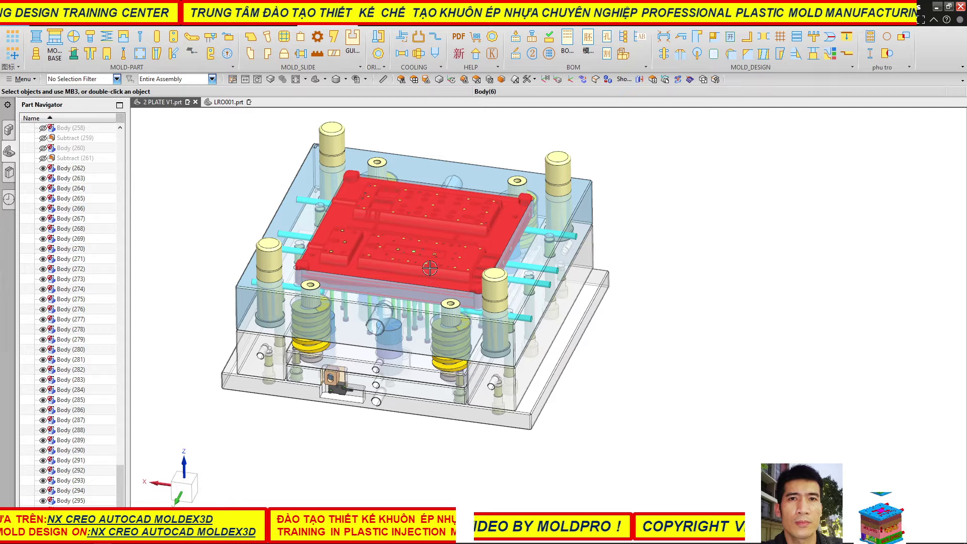
left_click(453, 264)
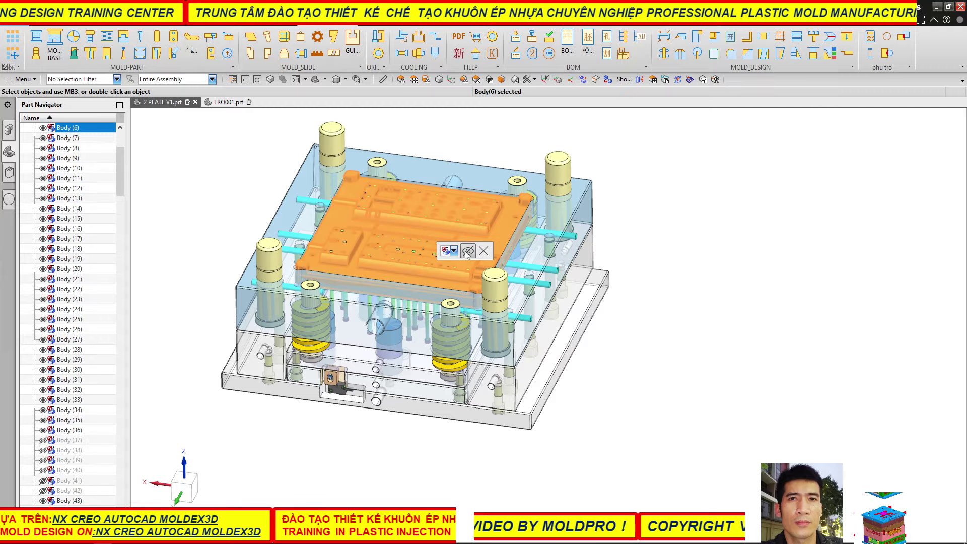
left_click(467, 254)
middle_click_drag(464, 255, 384, 263)
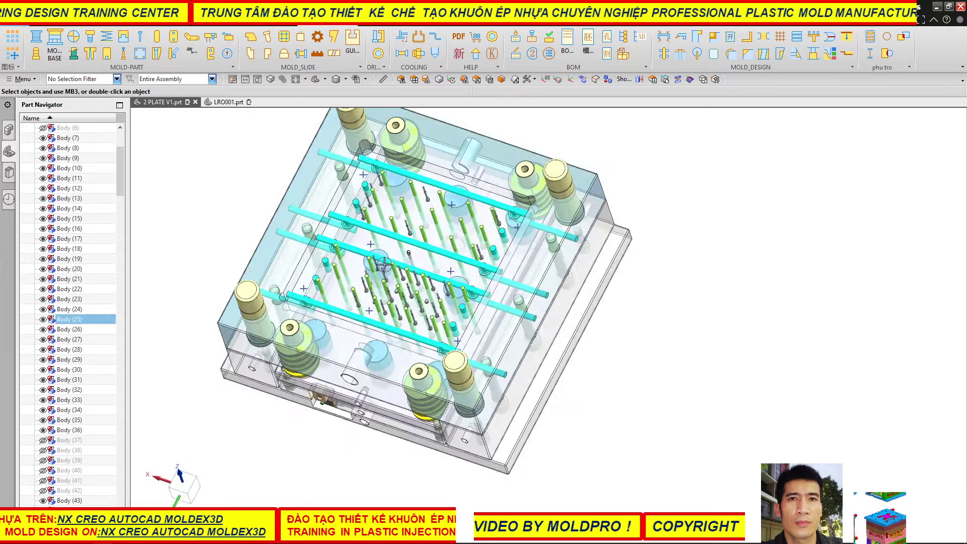
- Reopen ejector-pin trim from a near-front view and start picking the ejector plate's top face
scroll(384, 263, "up", 3)
scroll(384, 263, "up", 2)
scroll(382, 282, "down", 3)
scroll(380, 297, "down", 2)
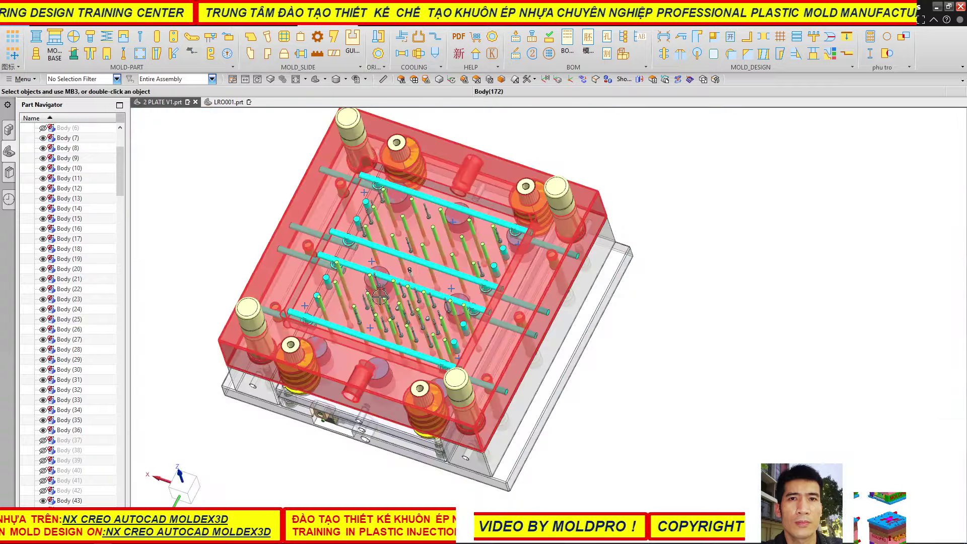
middle_click_drag(380, 297, 482, 255)
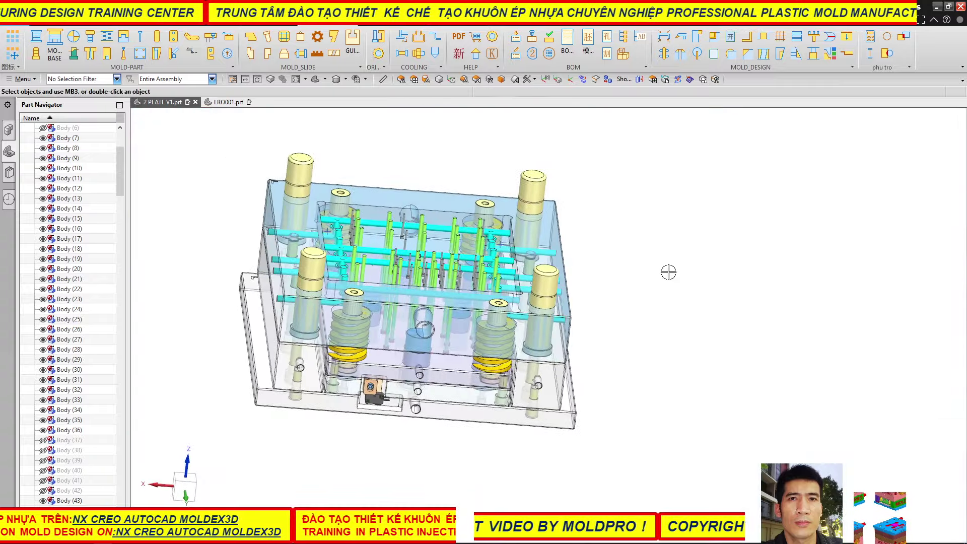
left_click(74, 54)
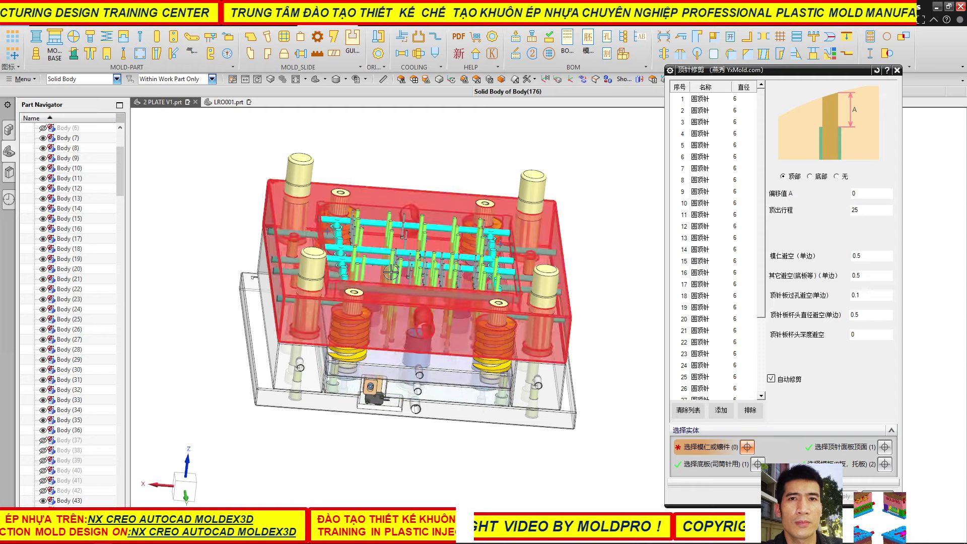
left_click(851, 451)
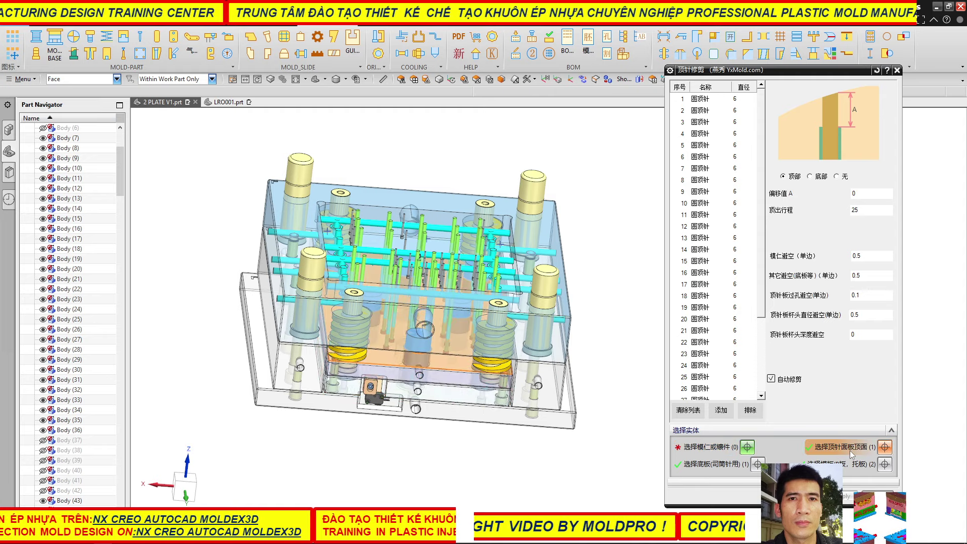
- Verify the chosen bottom plate and add the top plate as the insert body
middle_click_drag(461, 343, 415, 328)
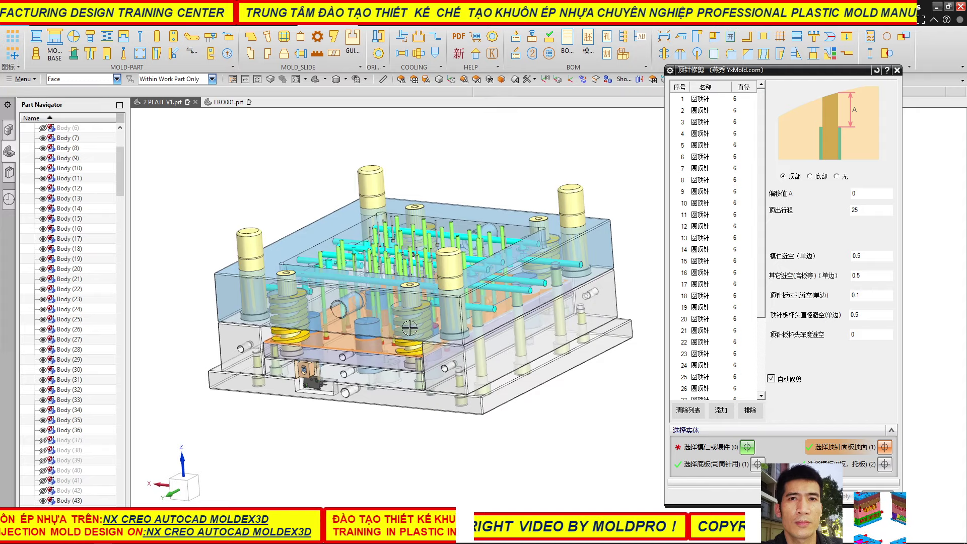
scroll(325, 339, "up", 2)
scroll(325, 339, "up", 2)
scroll(309, 343, "up", 2)
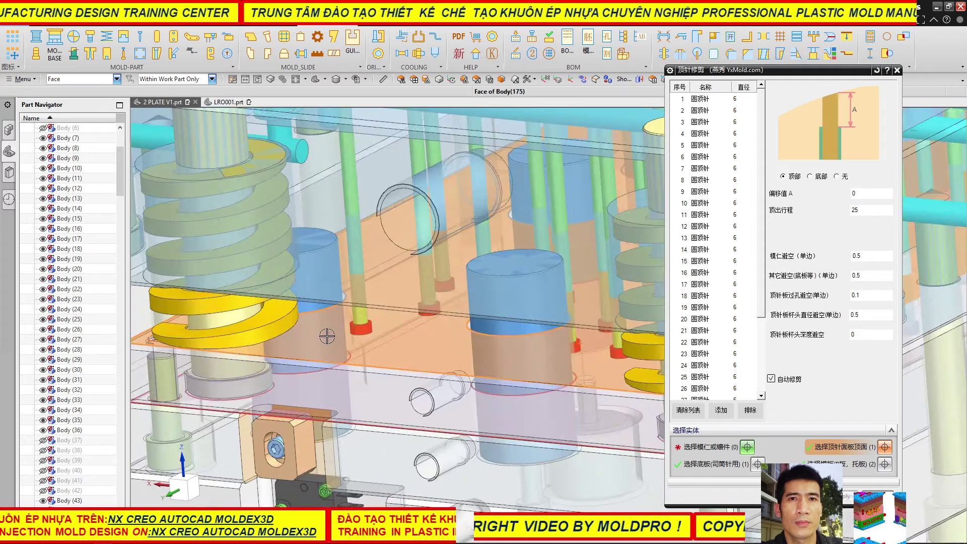
scroll(327, 336, "down", 5)
mouse_move(326, 336)
middle_mouse_down()
mouse_move(436, 311)
mouse_move(611, 432)
middle_mouse_up()
left_click(694, 467)
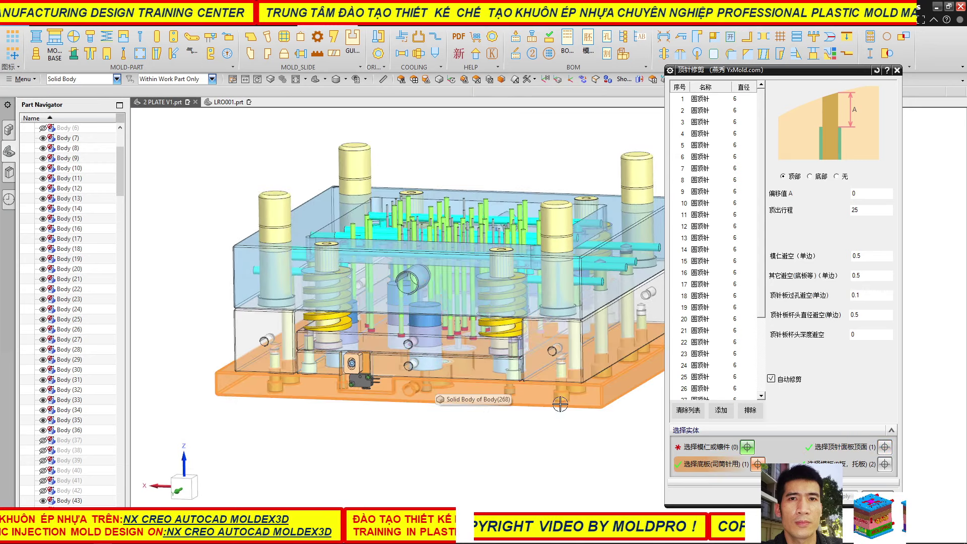
left_click(710, 448)
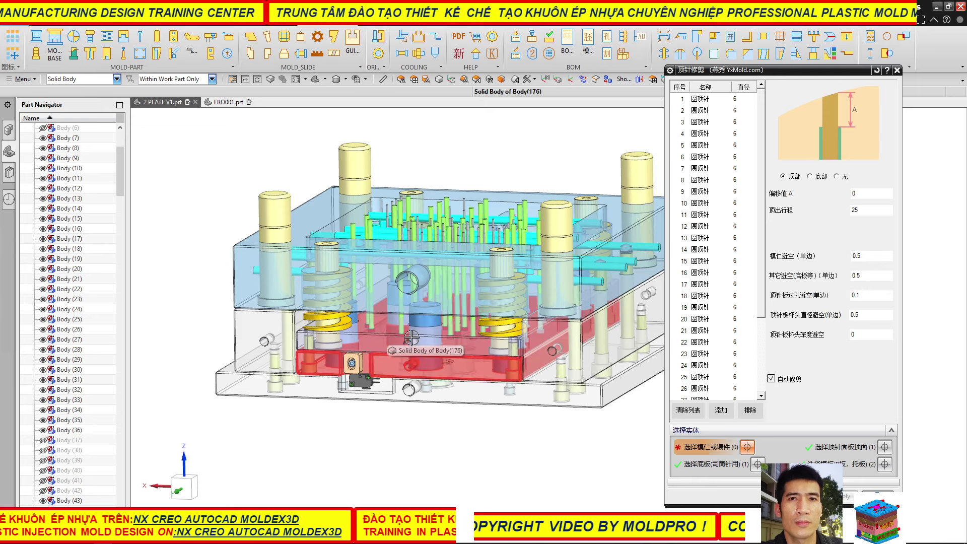
left_click(417, 287)
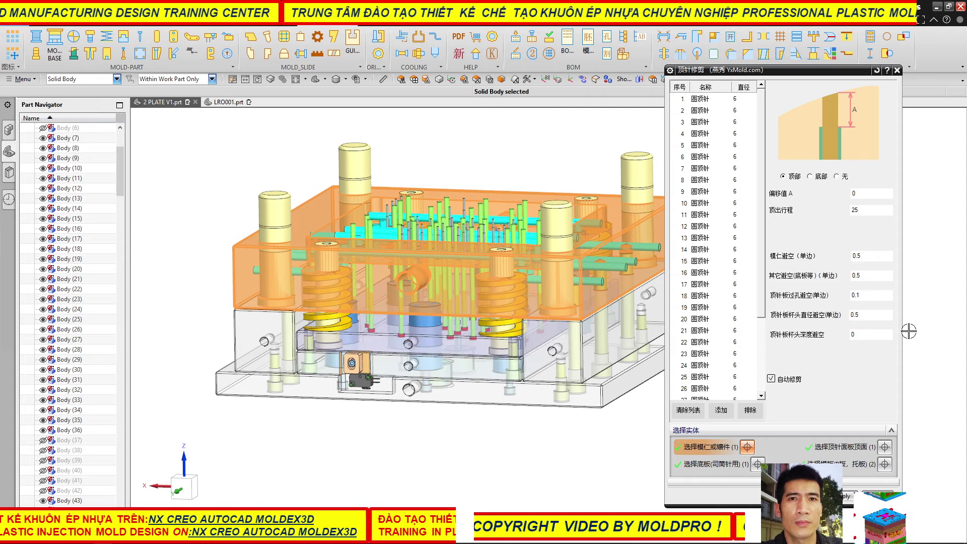
- Inspect the mold from top (F8) and front angles while the 6 mm pin trim runs
scroll(327, 281, "down", 2)
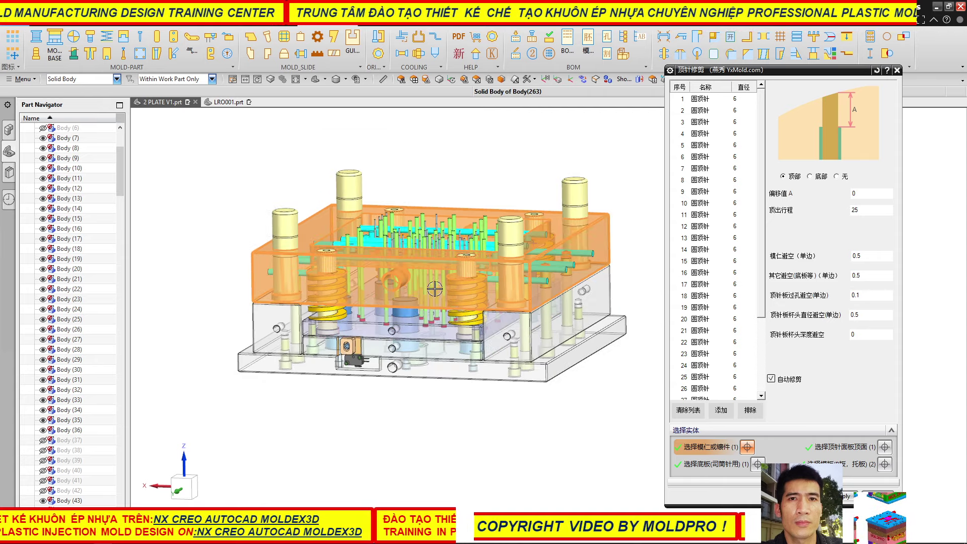
middle_click_drag(435, 289, 464, 274)
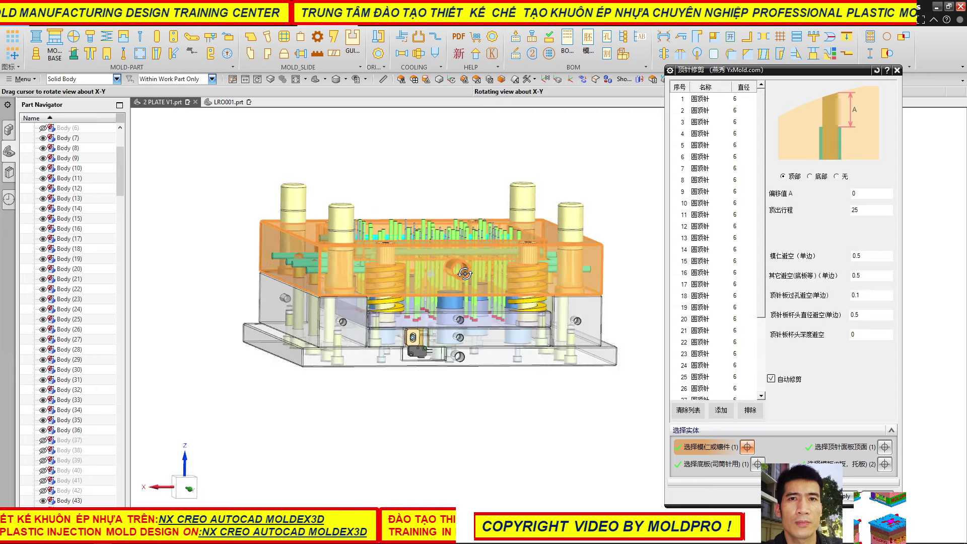
key("F8")
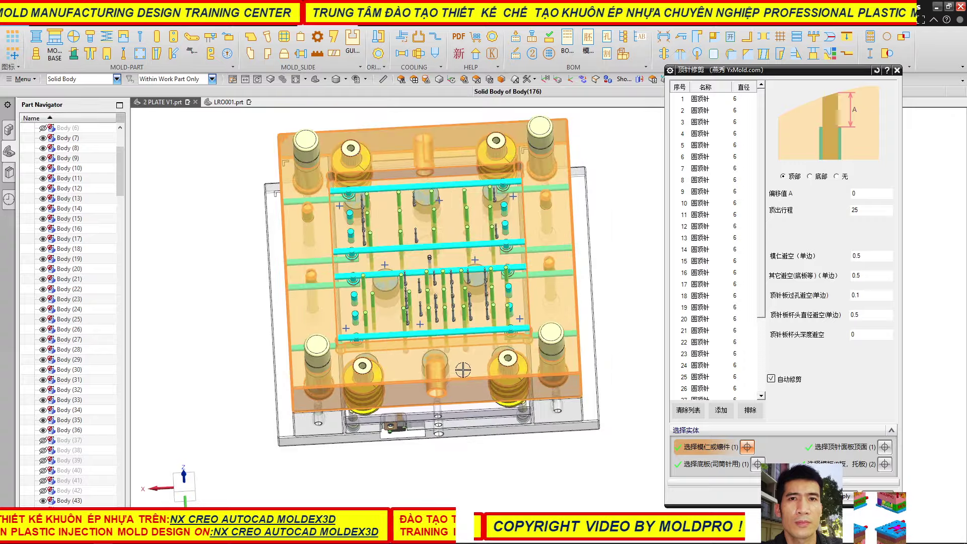
mouse_move(524, 367)
middle_mouse_down()
mouse_move(490, 316)
mouse_move(487, 287)
mouse_move(470, 319)
middle_mouse_up()
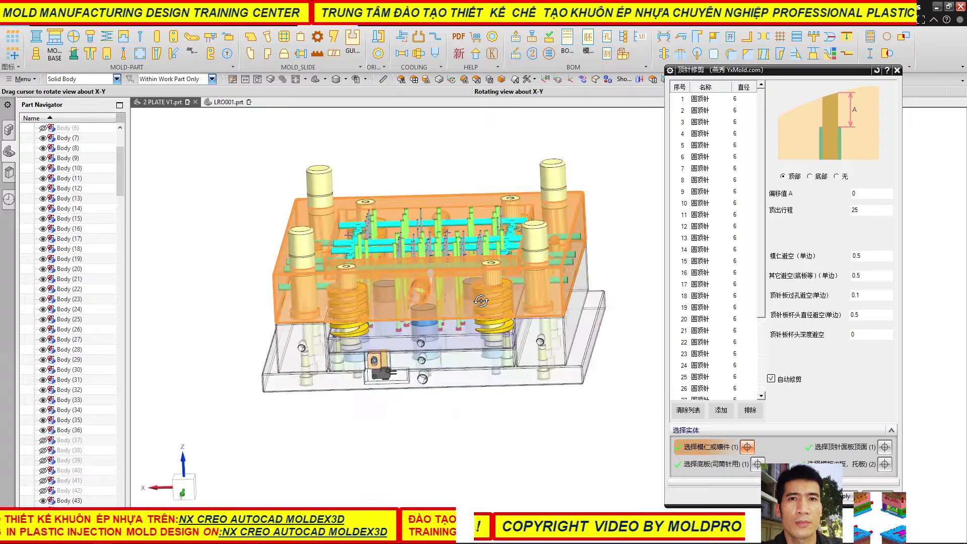
scroll(470, 319, "up", 5)
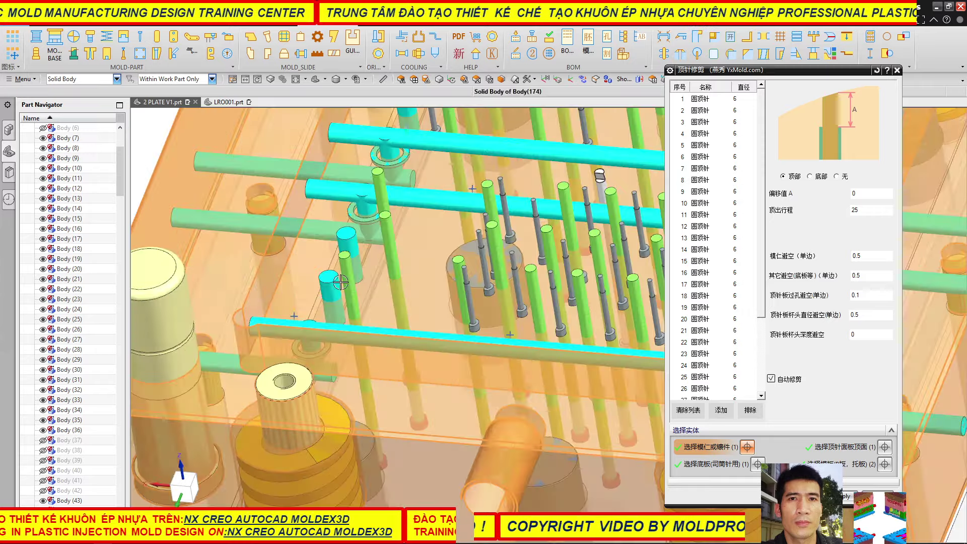
scroll(346, 274, "up", 3)
scroll(463, 270, "down", 3)
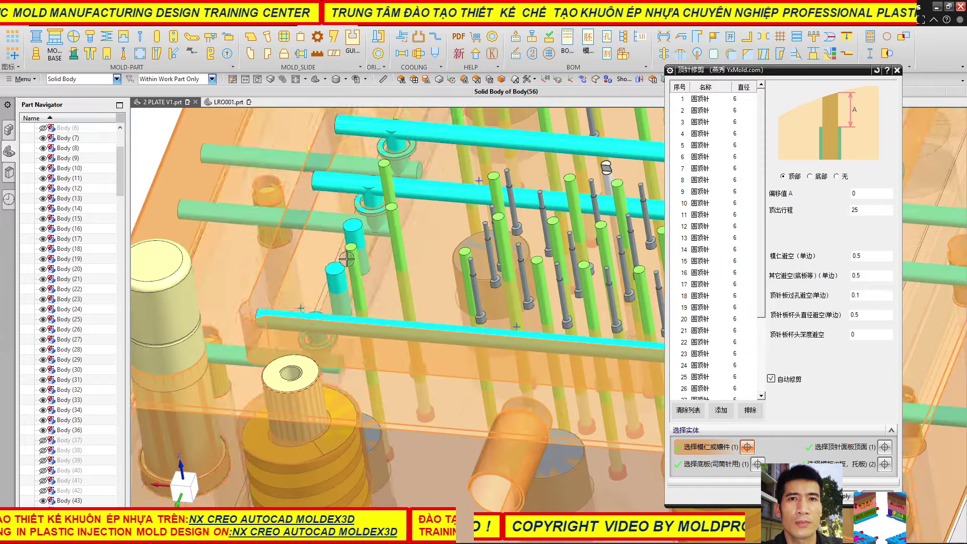
scroll(458, 279, "down", 3)
scroll(453, 290, "down", 2)
middle_click_drag(453, 290, 456, 258)
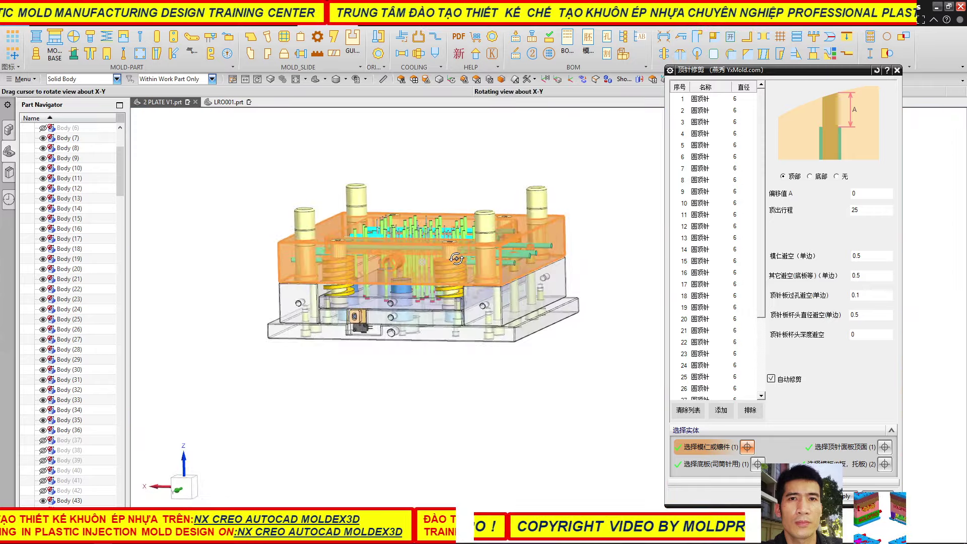
scroll(375, 292, "up", 3)
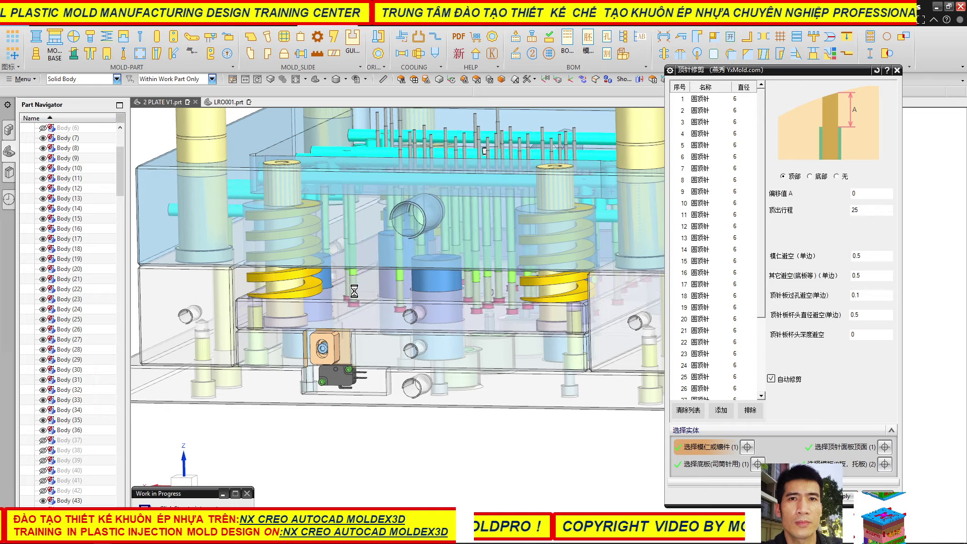
- Zoom and orbit to look down onto the trimmed ejector pin ends
scroll(354, 291, "down", 5)
scroll(342, 245, "down", 5)
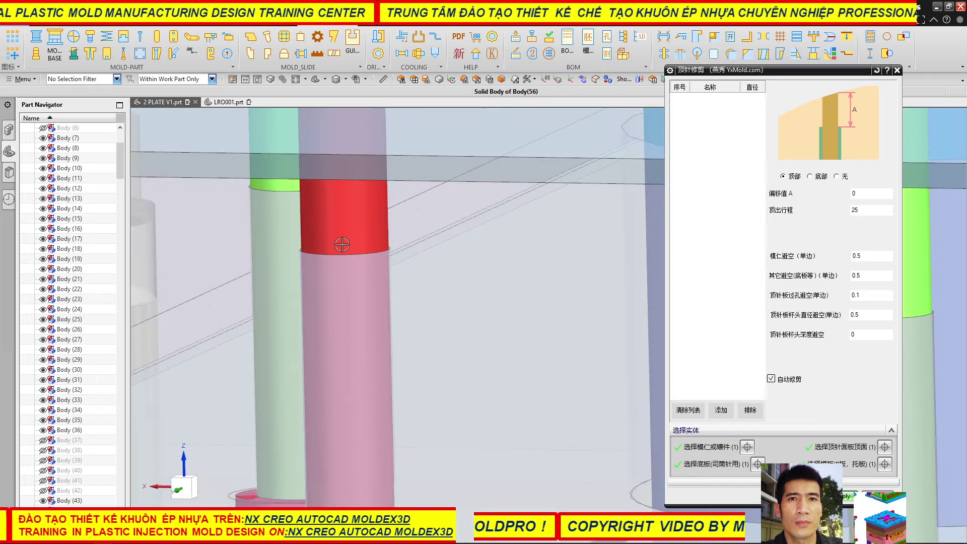
scroll(332, 240, "down", 1)
scroll(320, 233, "down", 2)
scroll(222, 286, "down", 1)
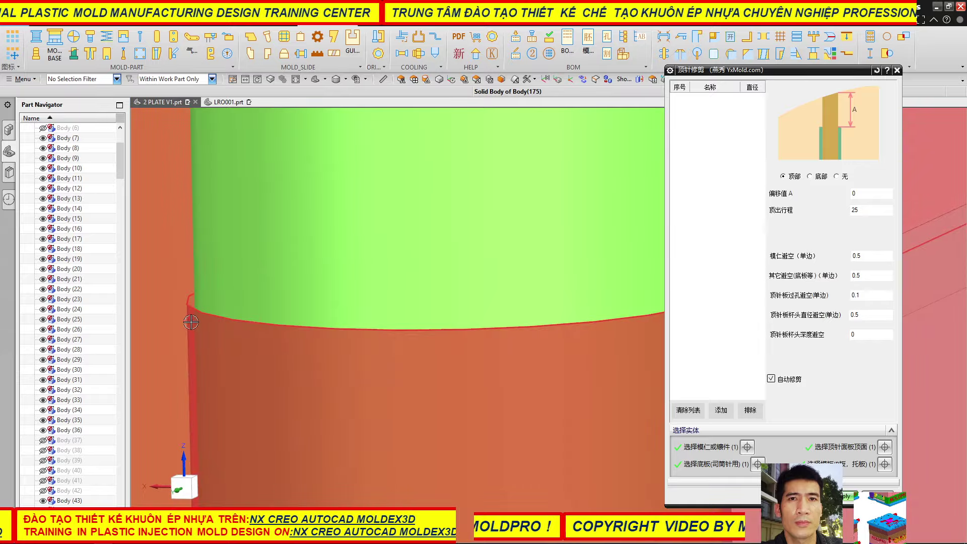
scroll(194, 271, "down", 1)
scroll(194, 271, "up", 3)
scroll(244, 281, "up", 3)
scroll(353, 292, "up", 3)
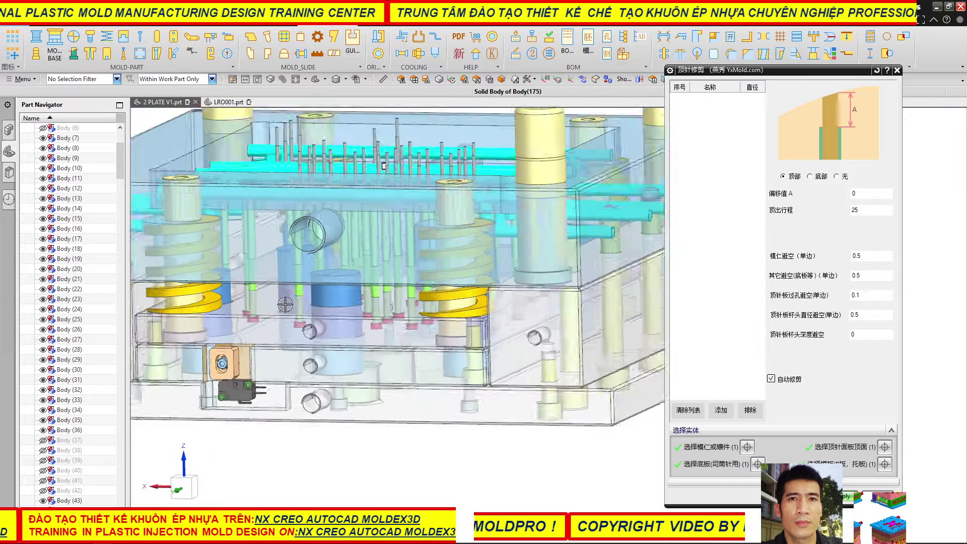
middle_click_drag(378, 296, 347, 266)
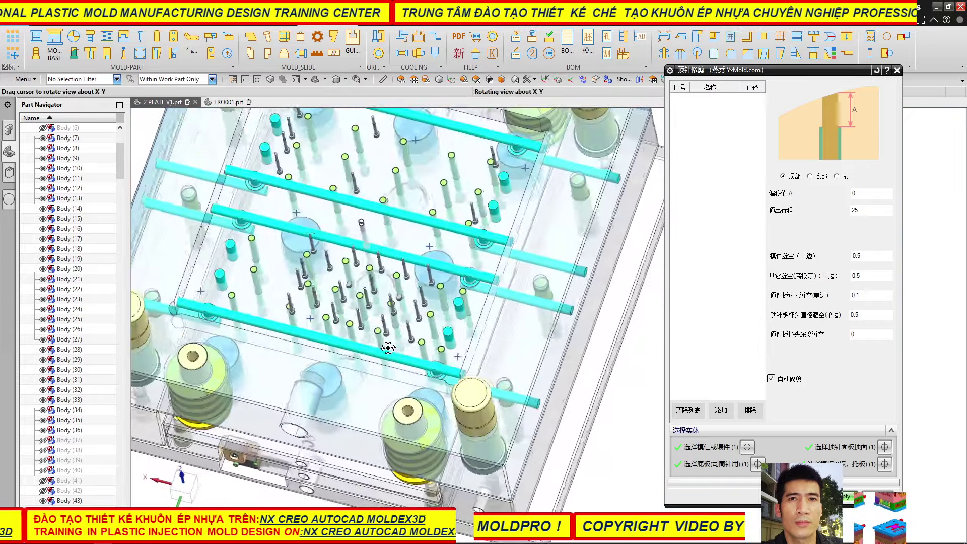
scroll(346, 265, "down", 3)
scroll(291, 300, "down", 2)
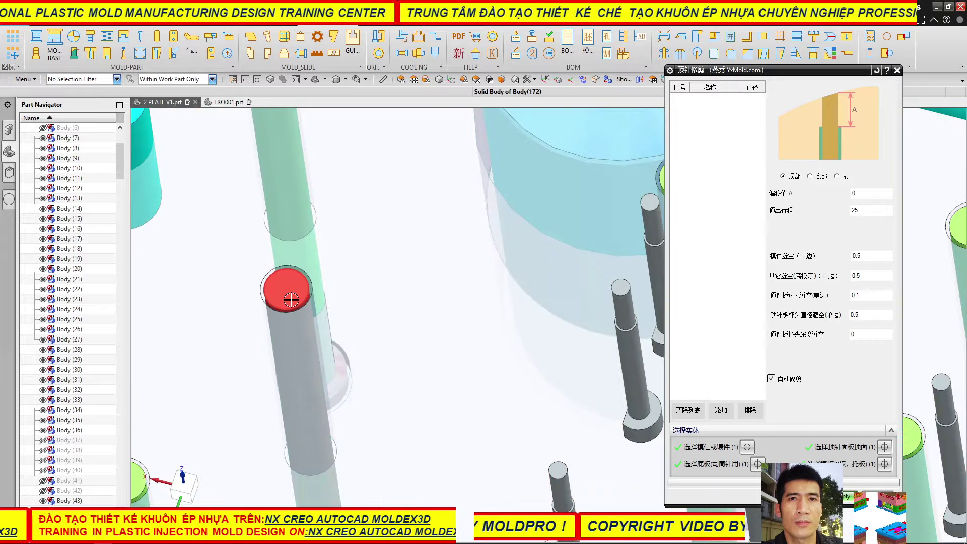
scroll(286, 287, "up", 3)
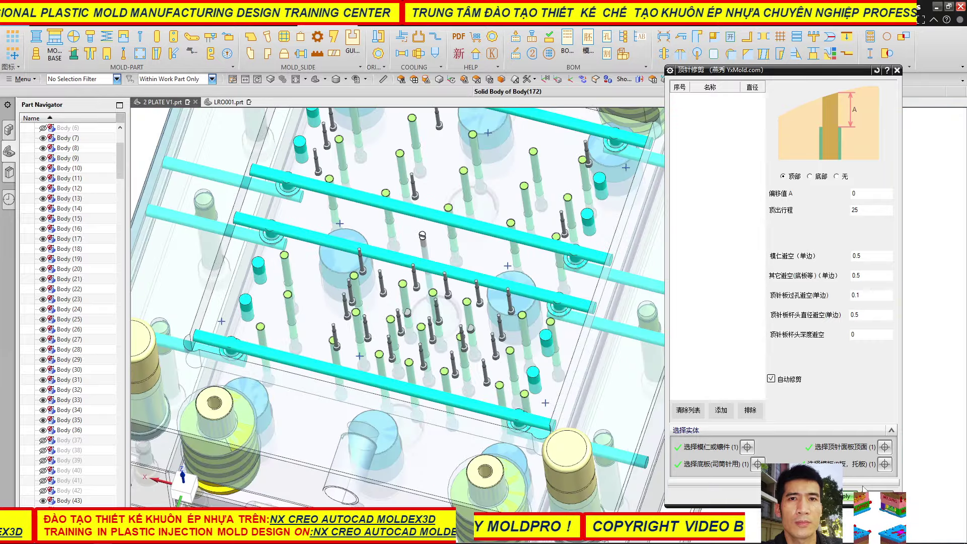
- Close the finished ejector-pin trim dialog and zoom to the whole mold
middle_click(470, 342)
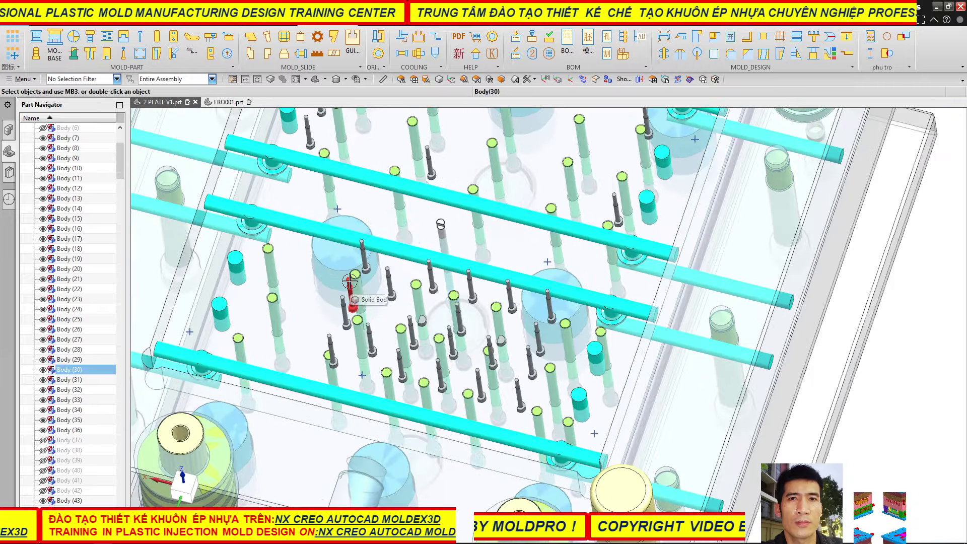
scroll(350, 283, "down", 2)
scroll(372, 279, "down", 2)
scroll(372, 278, "up", 3)
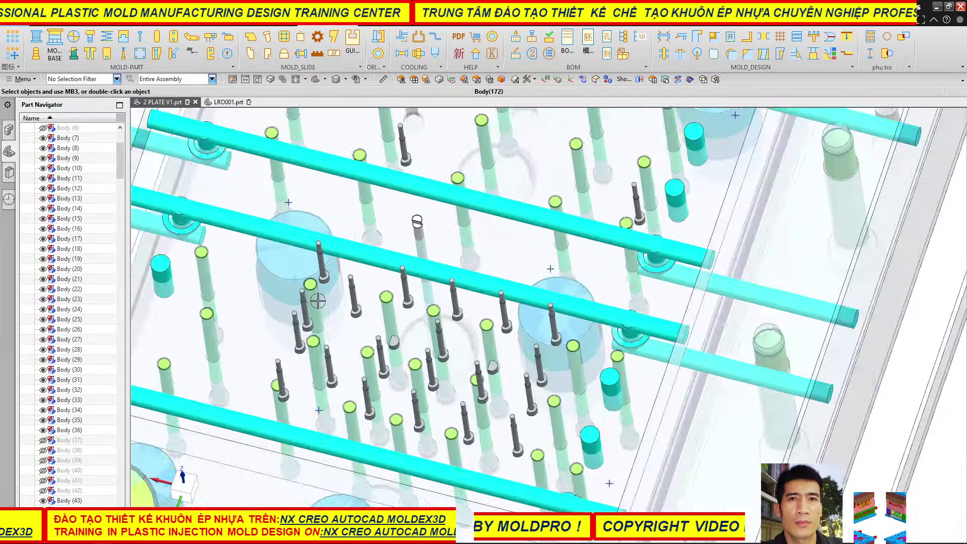
scroll(589, 377, "up", 2)
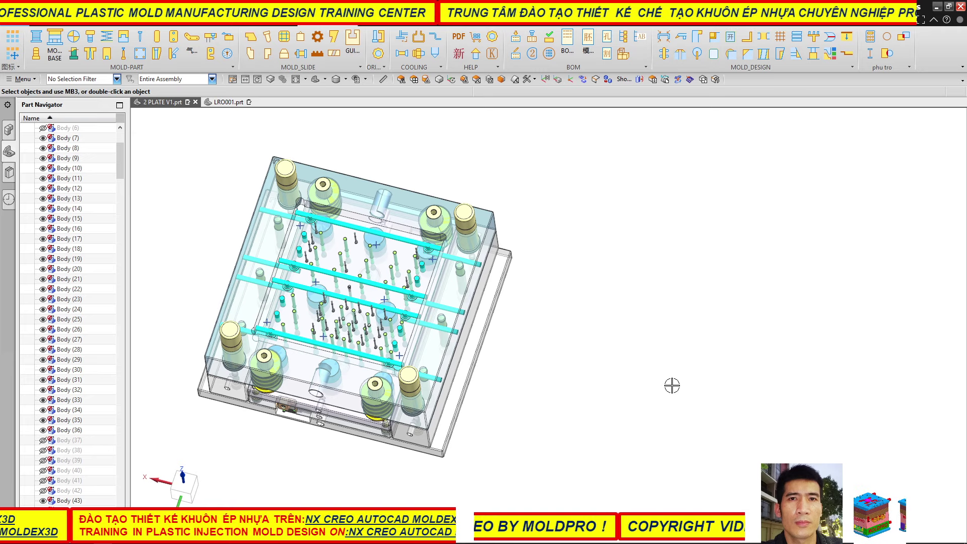
- Invert show/hide, then show the insert plate through the Ctrl+Shift+K Class Selection
key("ctrl+shift+b")
key("ctrl+shift+k")
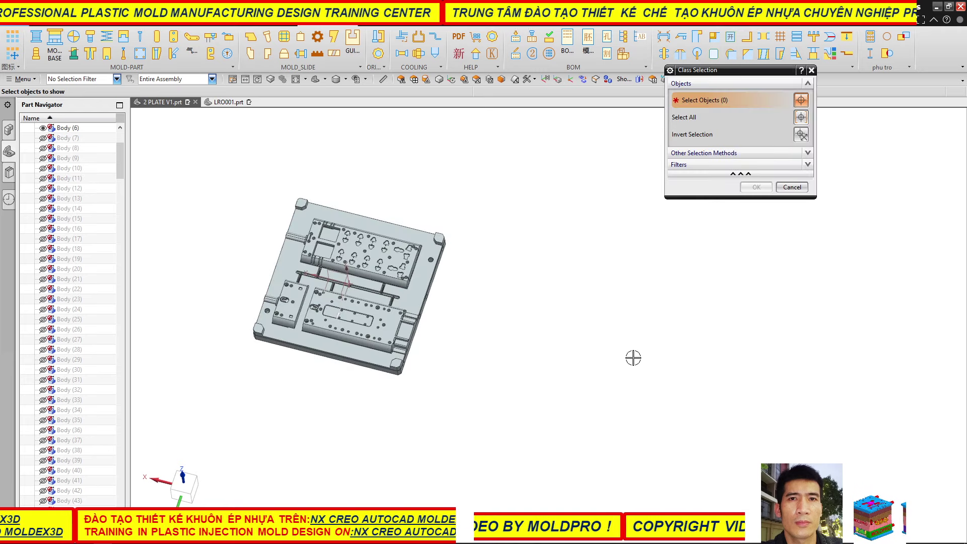
left_click(373, 330)
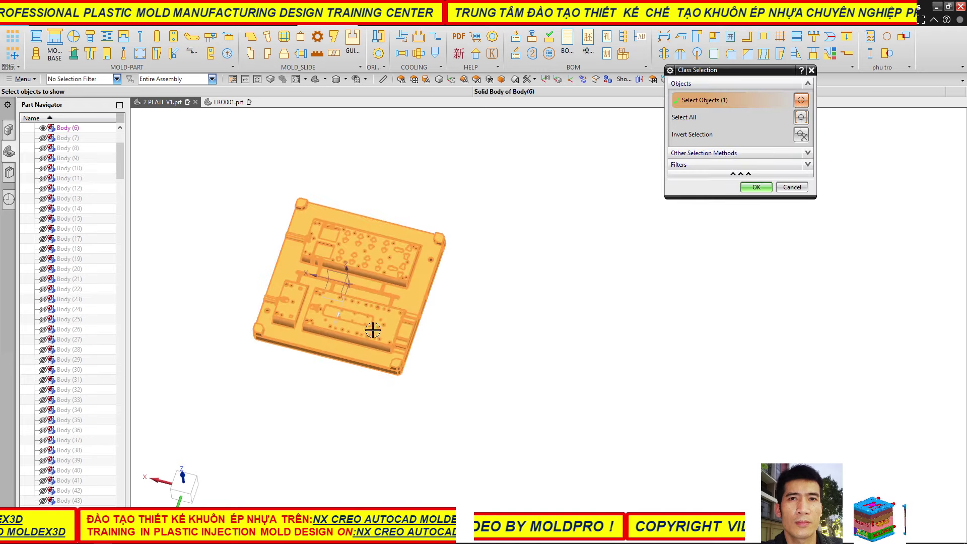
left_click(757, 190)
scroll(384, 240, "down", 2)
scroll(353, 252, "down", 3)
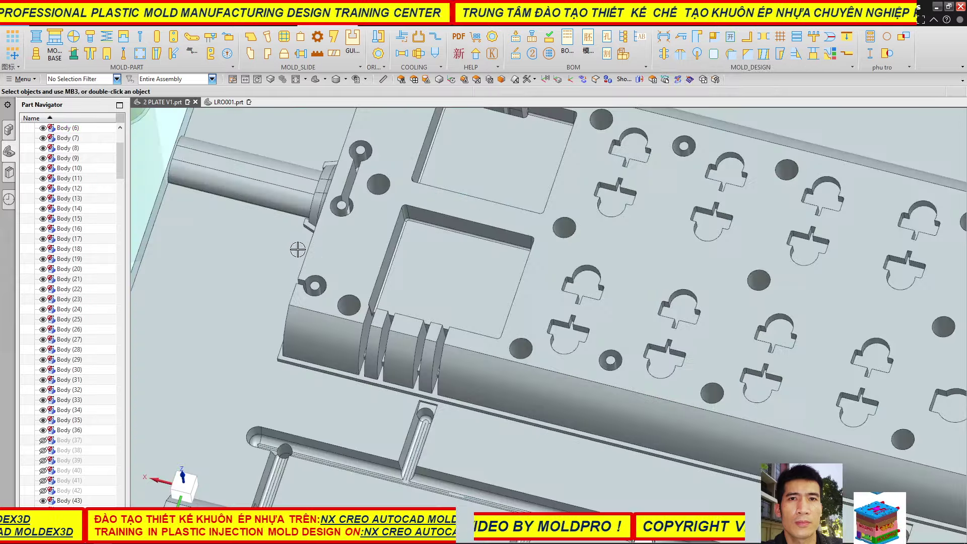
scroll(328, 272, "up", 3)
scroll(328, 279, "up", 1)
scroll(382, 298, "down", 2)
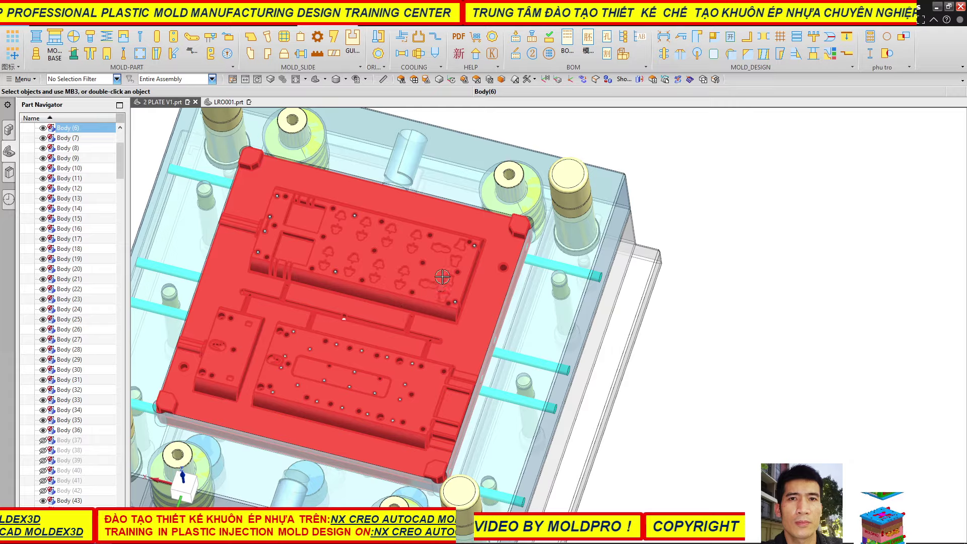
- Orbit and zoom to view the restored plate within the assembly from a lower front angle
middle_click_drag(442, 276, 282, 302)
scroll(278, 303, "down", 2)
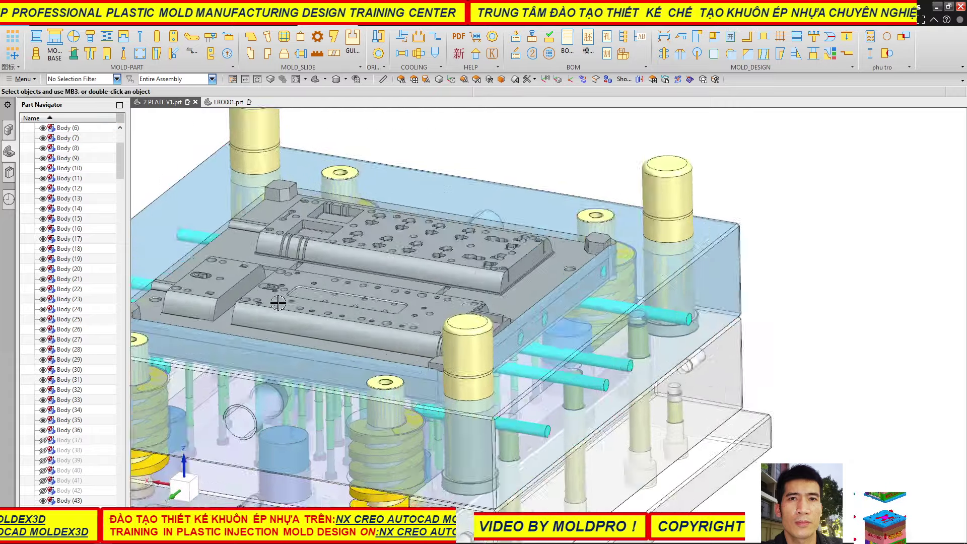
scroll(278, 302, "down", 2)
scroll(264, 302, "down", 2)
scroll(262, 297, "down", 2)
scroll(307, 304, "up", 1)
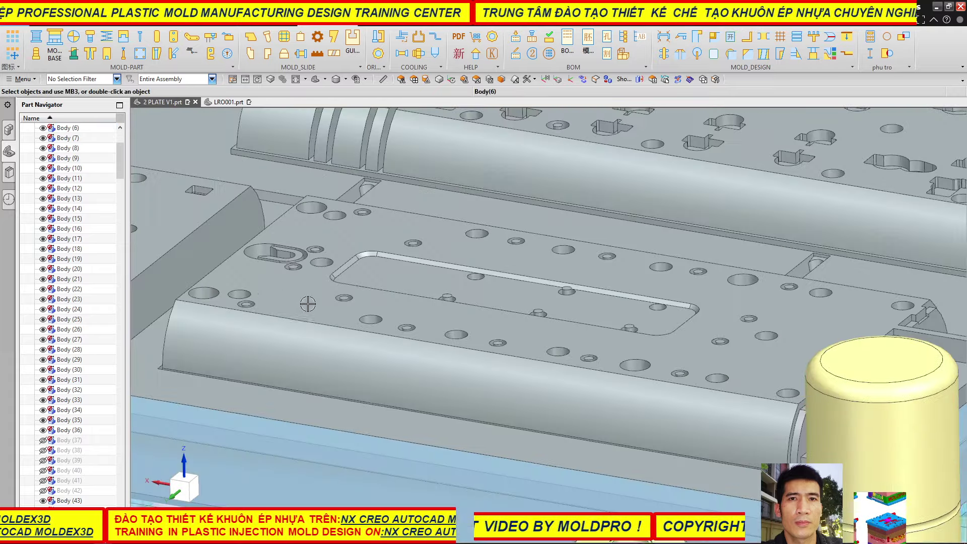
scroll(353, 312, "up", 5)
middle_click_drag(452, 271, 459, 292)
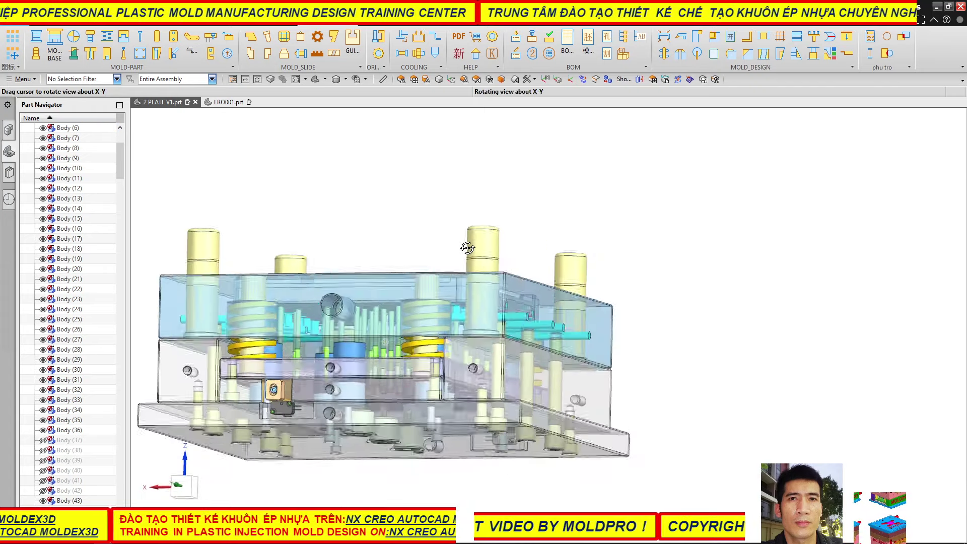
- Hide the bottom plate and the plate above it
left_click(419, 400)
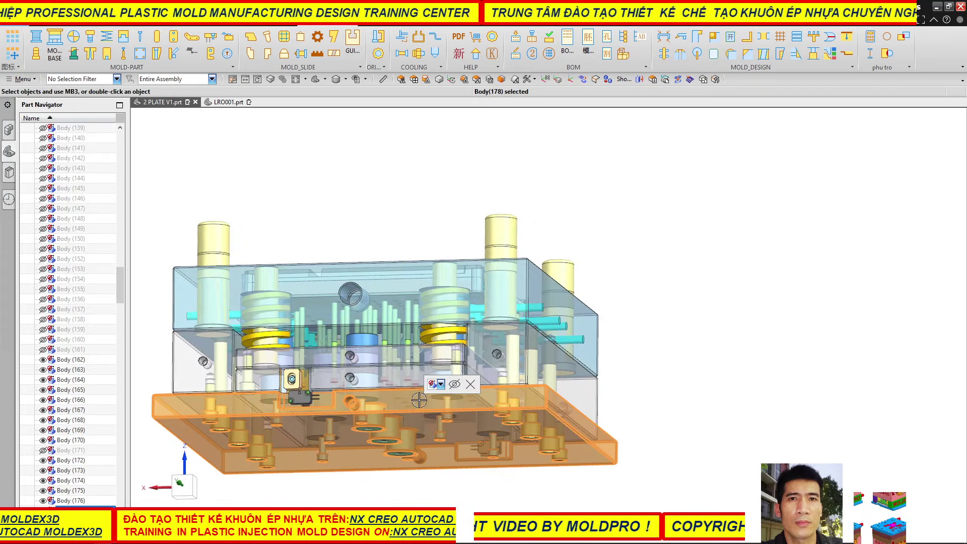
left_click(452, 386)
left_click(382, 385)
left_click(426, 369)
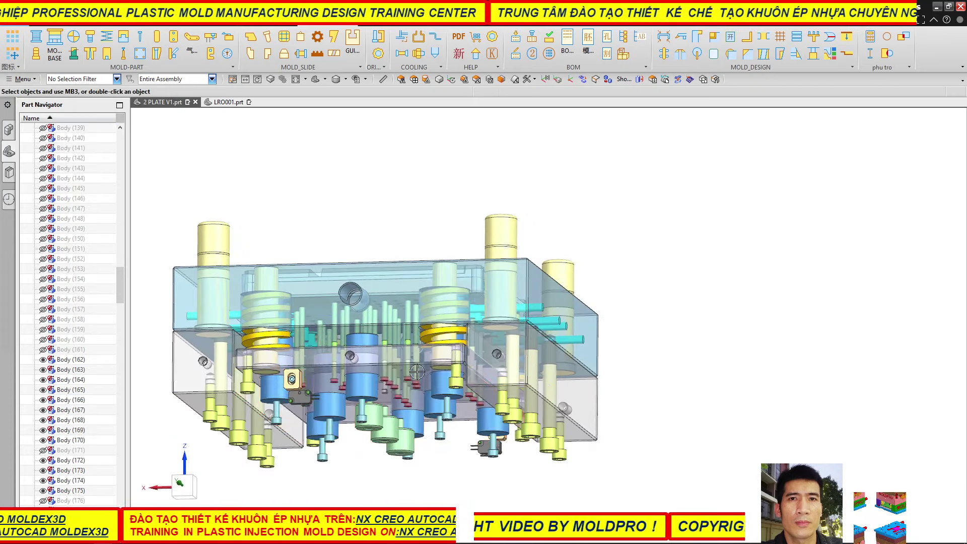
middle_click_drag(423, 375, 338, 264)
scroll(339, 263, "up", 5)
scroll(297, 226, "up", 3)
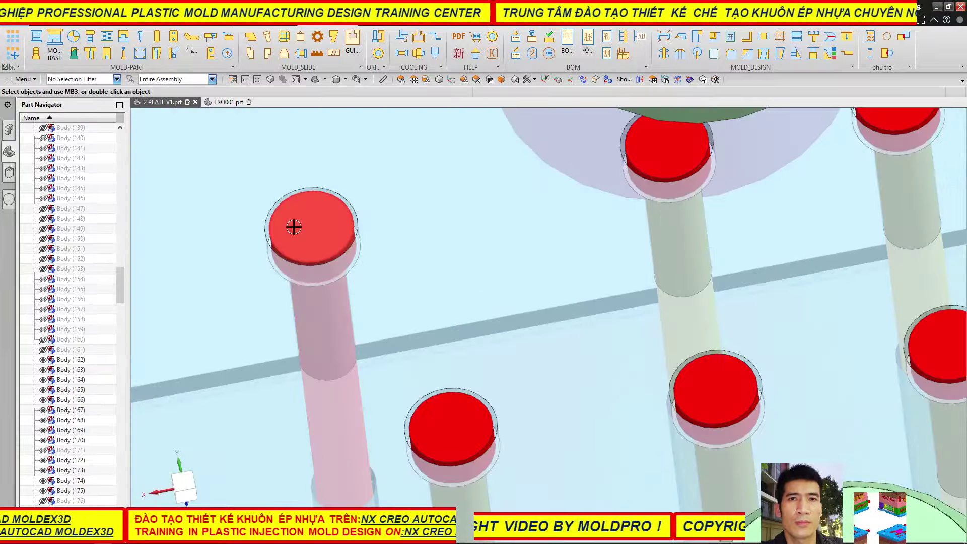
scroll(411, 244, "down", 6)
scroll(427, 254, "down", 3)
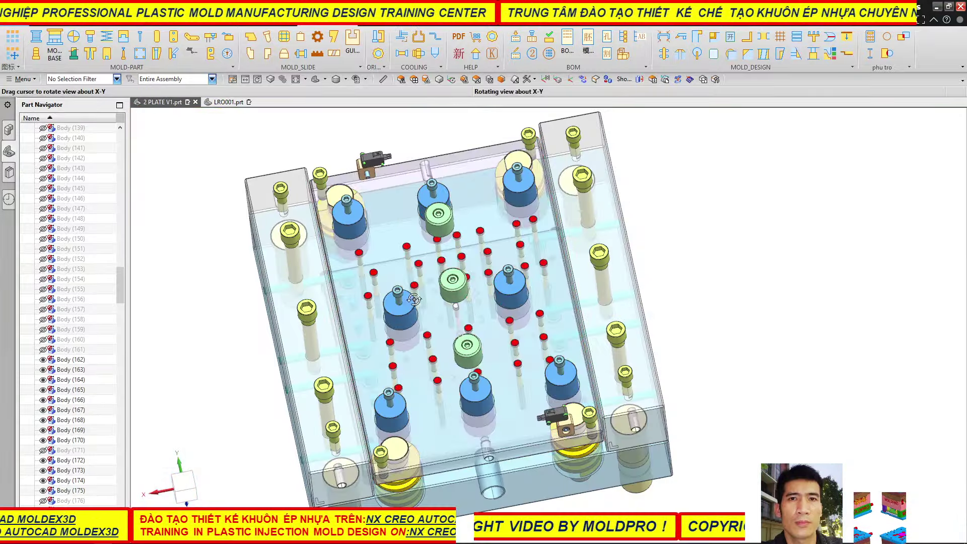
- Orbit between top-down and 3D views to inspect the exposed plate
middle_click_drag(427, 254, 432, 430)
scroll(432, 429, "up", 5)
scroll(438, 393, "up", 3)
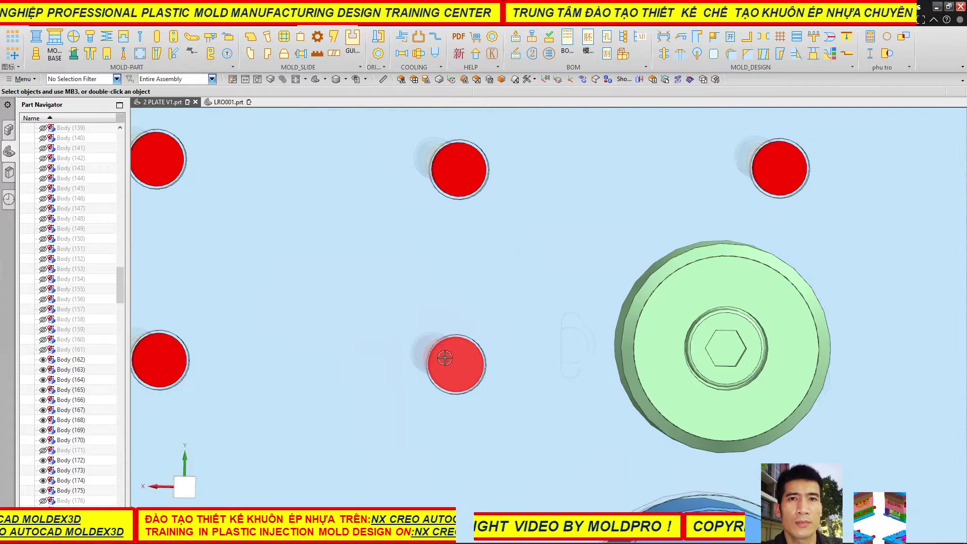
scroll(423, 342, "up", 5)
scroll(400, 325, "down", 6)
scroll(396, 331, "down", 5)
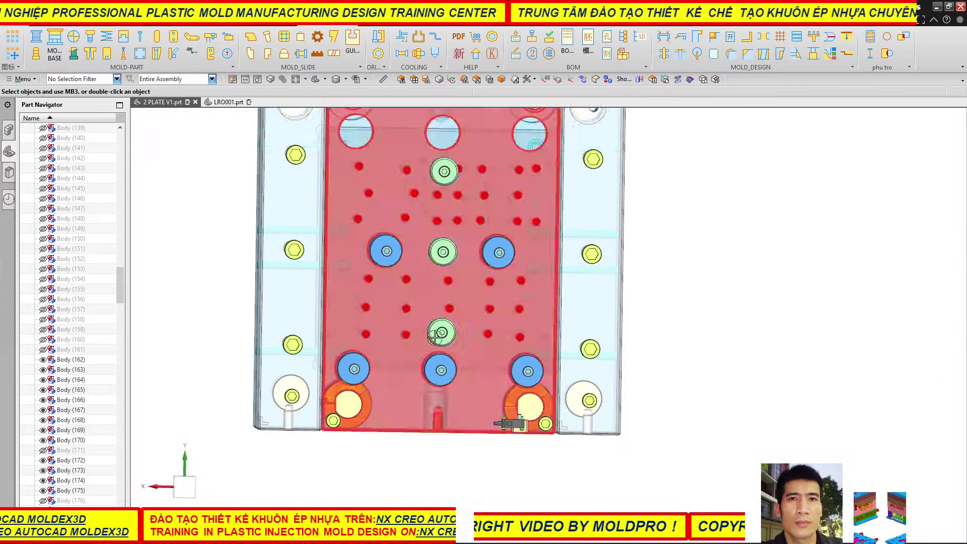
mouse_move(510, 302)
middle_mouse_down()
mouse_move(508, 270)
mouse_move(539, 242)
middle_mouse_up()
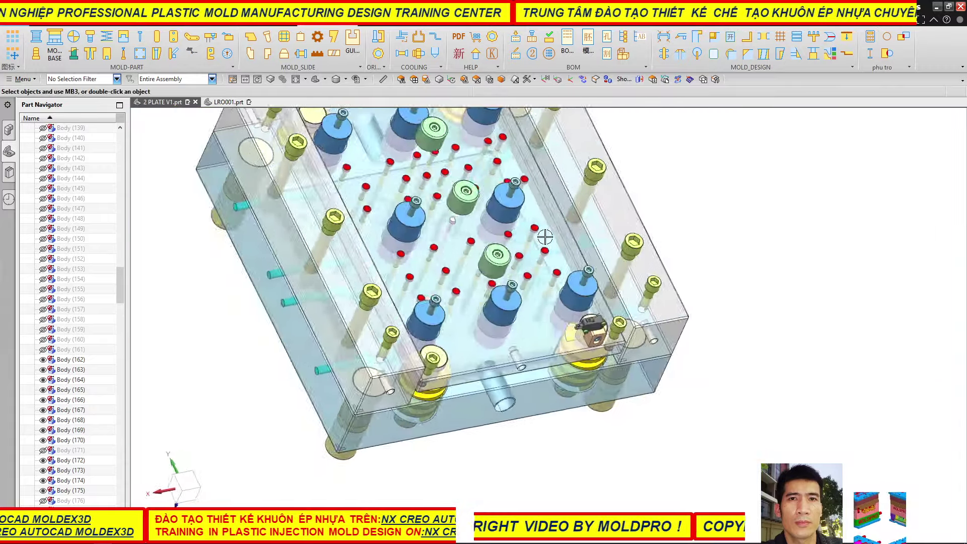
scroll(523, 263, "up", 3)
scroll(523, 264, "down", 2)
left_click_drag(121, 285, 121, 491)
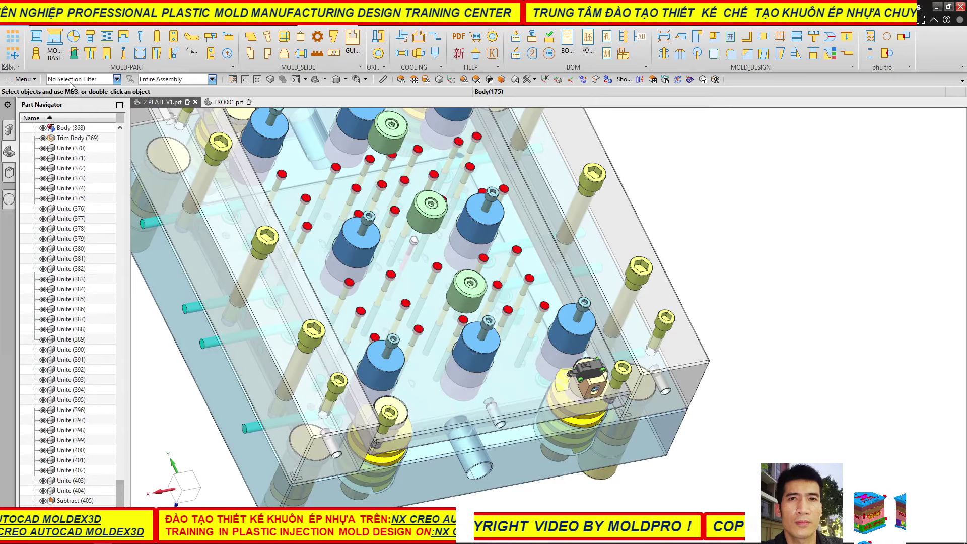
- Toggle the command set, then show the two hidden plate bodies again
left_click(50, 23)
left_click(383, 26)
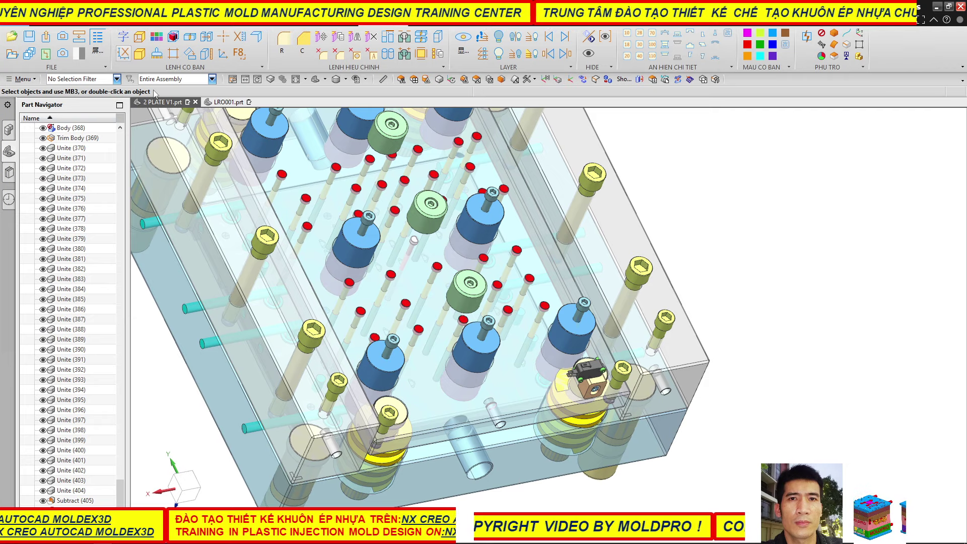
scroll(662, 342, "down", 3)
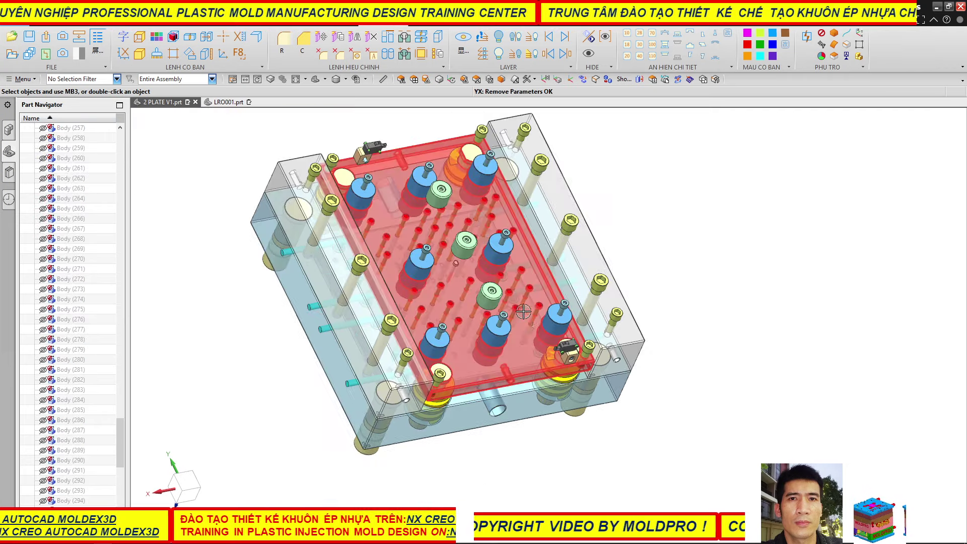
middle_click_drag(661, 342, 684, 453)
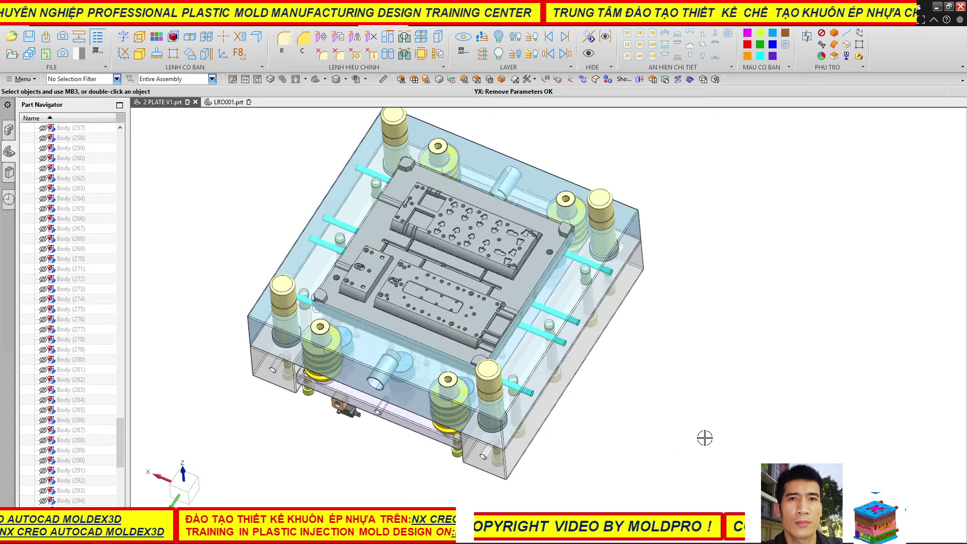
key("ctrl+shift+k")
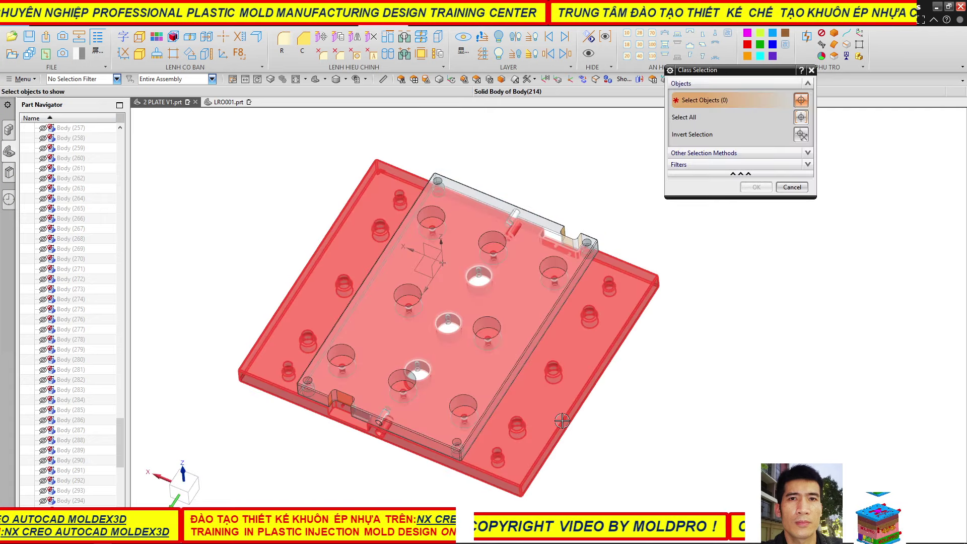
left_click(565, 422)
left_click(479, 384)
left_click(756, 187)
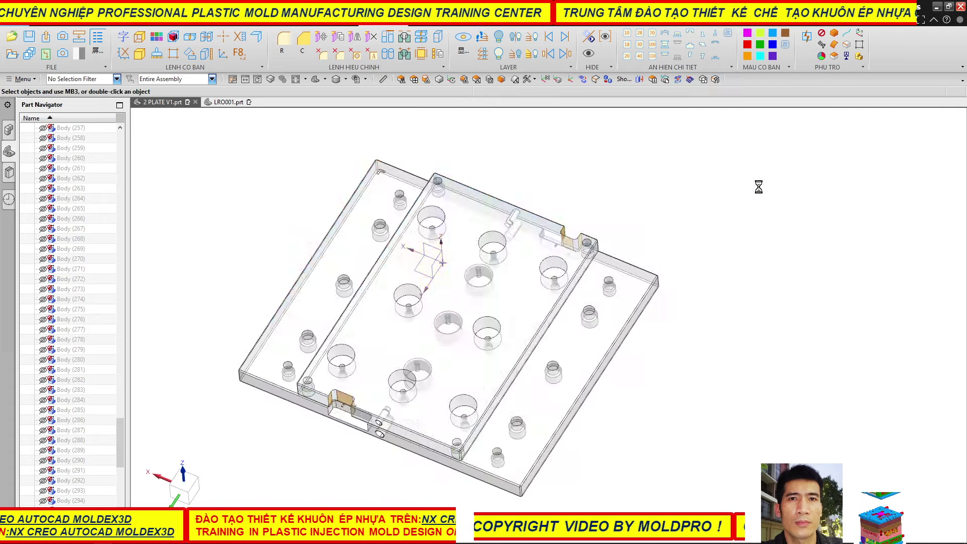
- Hide the top plate Body(214), then Body(213) and Body(211)
mouse_move(464, 269)
middle_mouse_down()
mouse_move(424, 241)
mouse_move(414, 273)
mouse_move(431, 112)
middle_mouse_up()
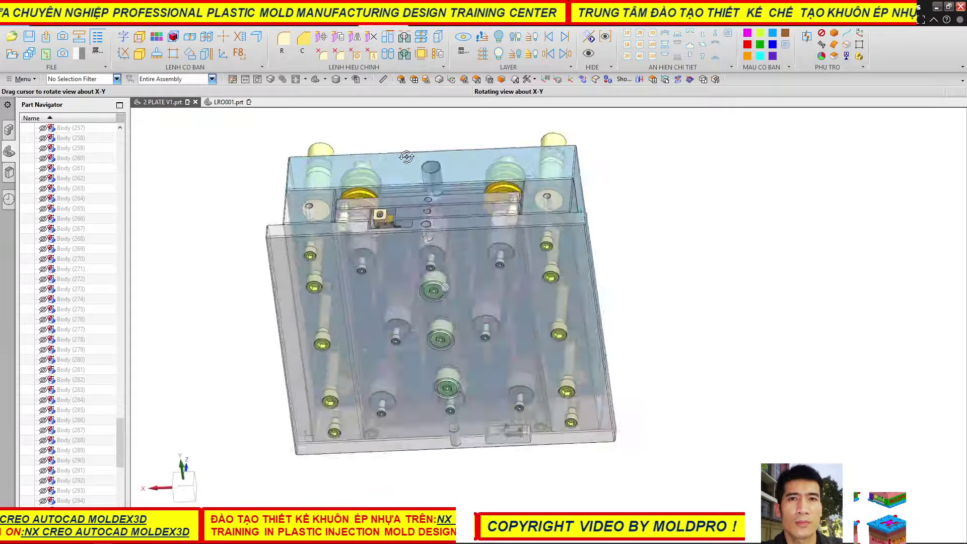
scroll(409, 196, "down", 5)
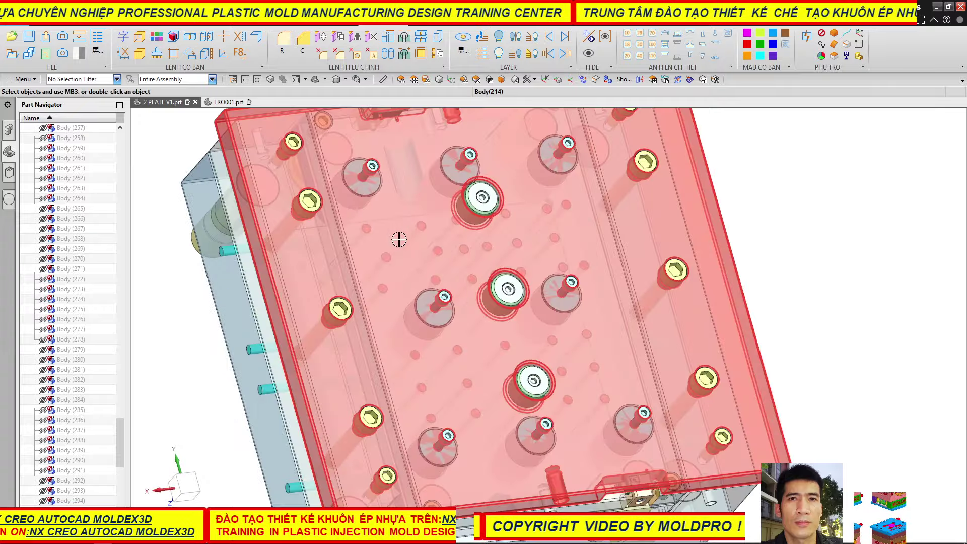
left_click(398, 240)
left_click(439, 223)
scroll(434, 231, "up", 5)
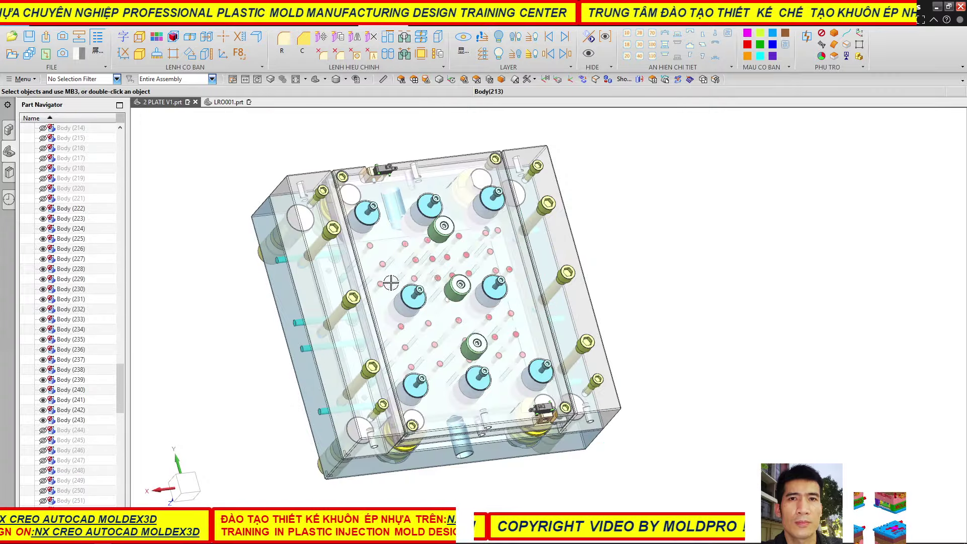
middle_click_drag(418, 237, 375, 233)
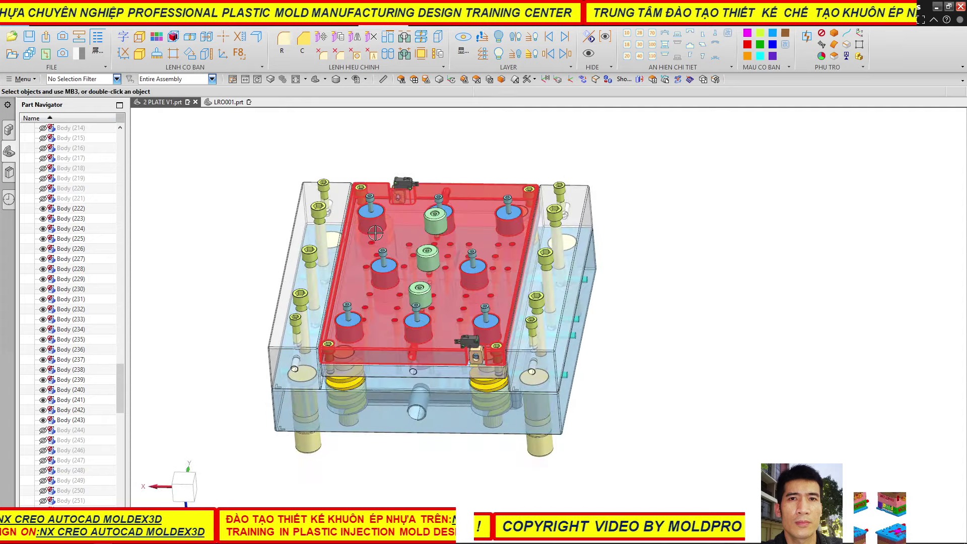
left_click(406, 243)
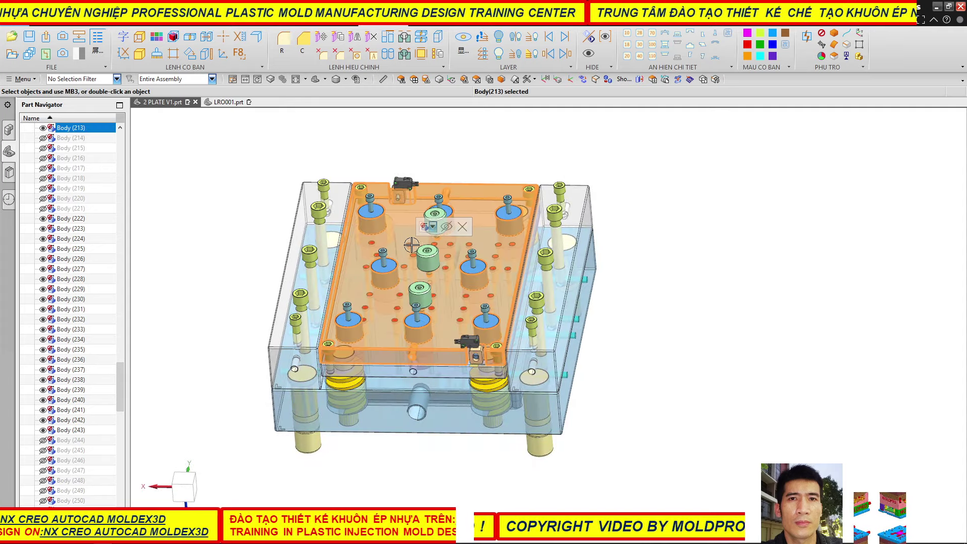
left_click(448, 229)
left_click(428, 241)
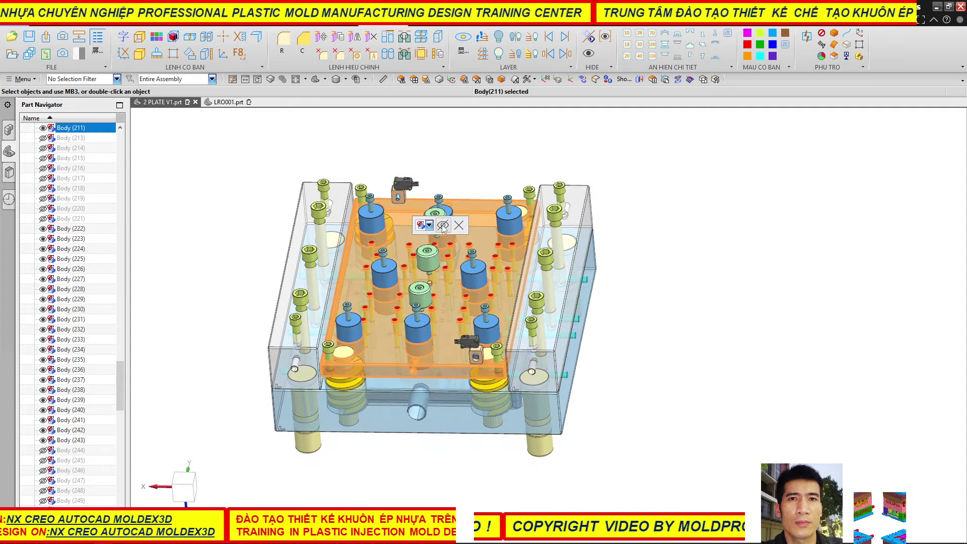
left_click(443, 226)
- Snap to Top view with F8 and zoom in on the exposed ejector pins and holes
middle_click_drag(413, 237, 391, 300)
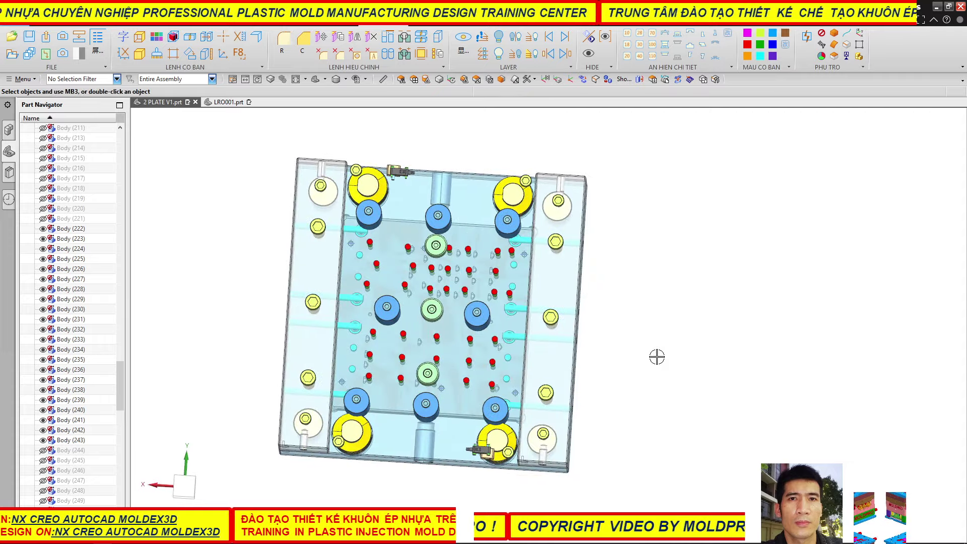
key("F8")
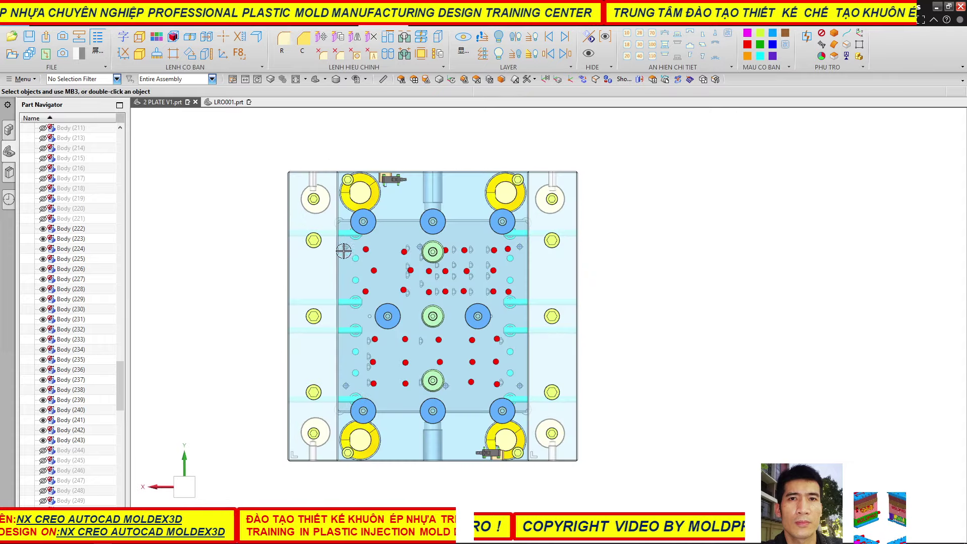
scroll(343, 250, "up", 2)
scroll(353, 244, "up", 3)
scroll(361, 241, "up", 4)
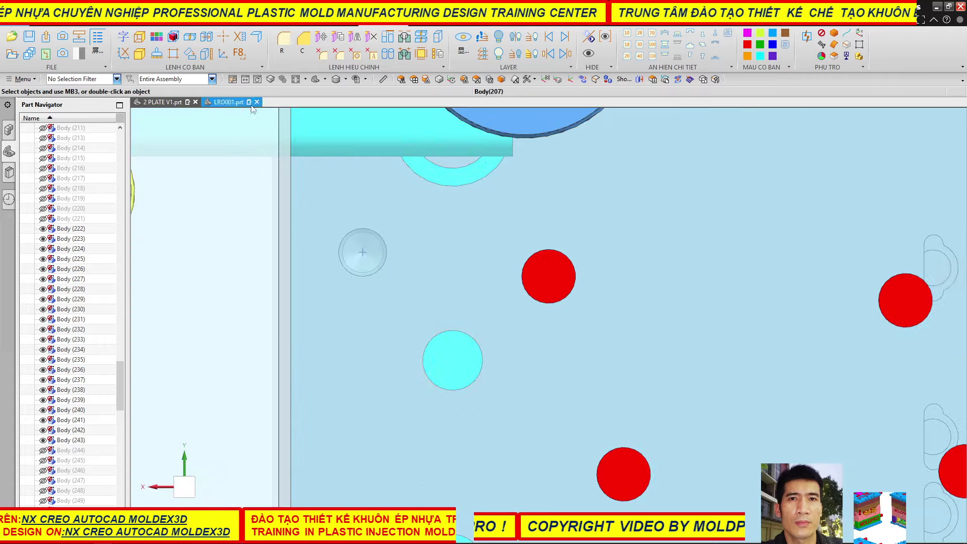
- In YXMold's screw tool, select the socket-head M8 screw, then close the tool
left_click(340, 25)
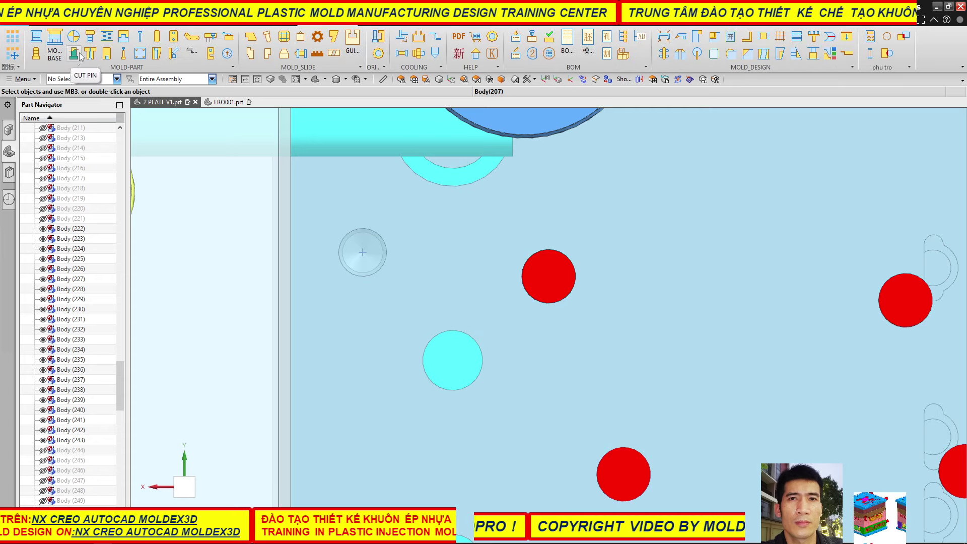
left_click(89, 39)
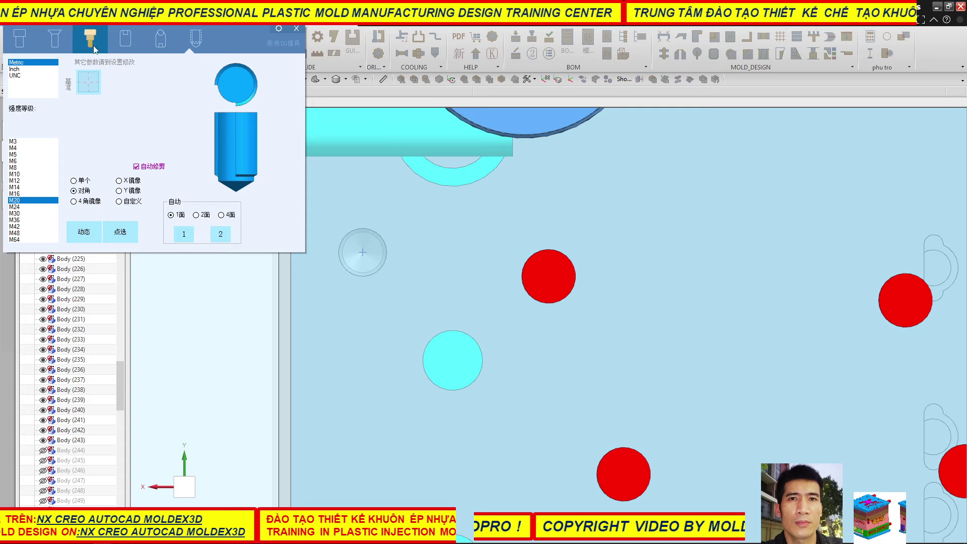
left_click(24, 46)
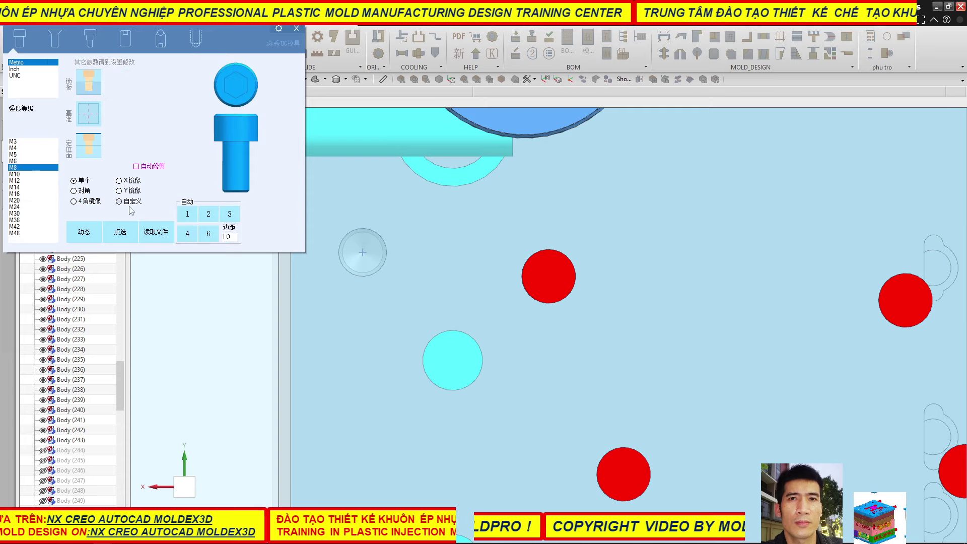
left_click(120, 232)
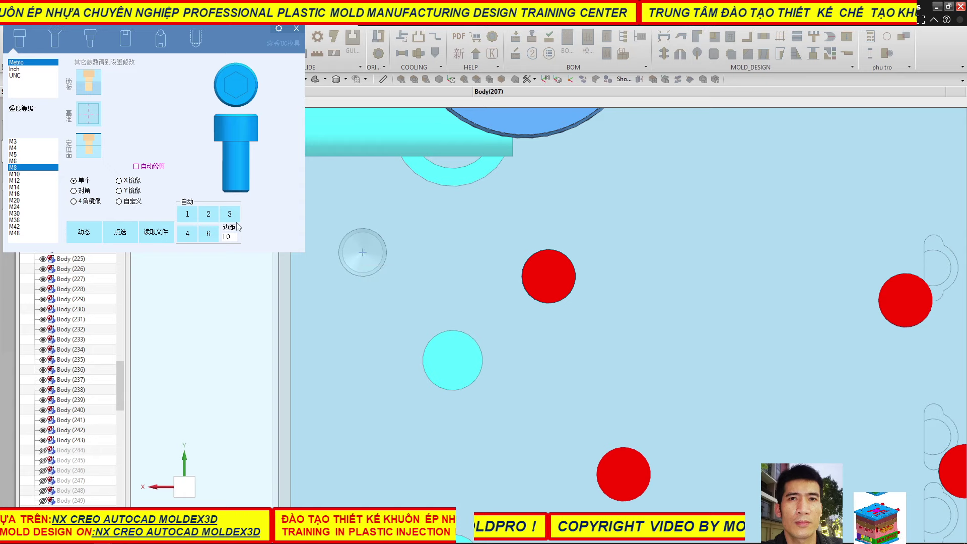
left_click(297, 29)
- Measure the small plate hole edge to confirm its 6.8 mm diameter, then reopen the screw tool
left_click(383, 80)
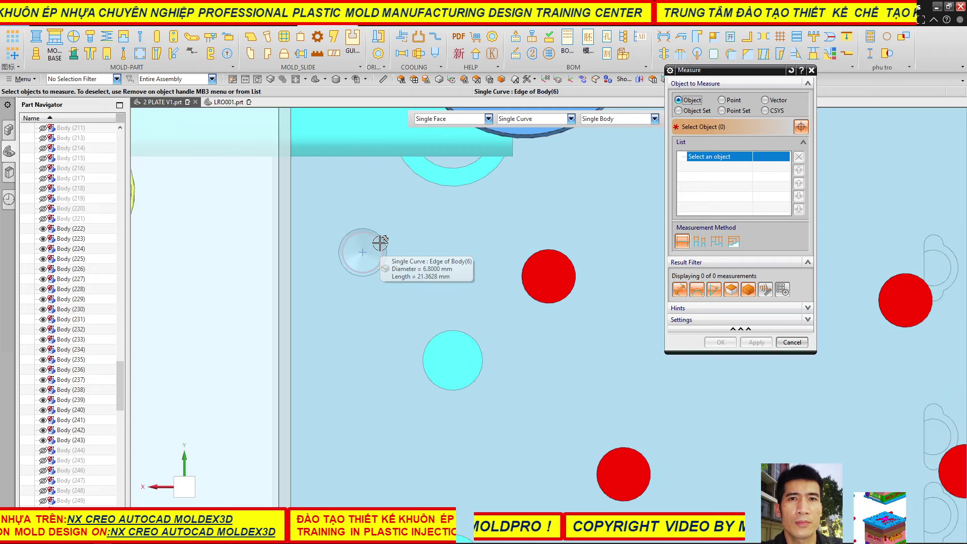
left_click(379, 244)
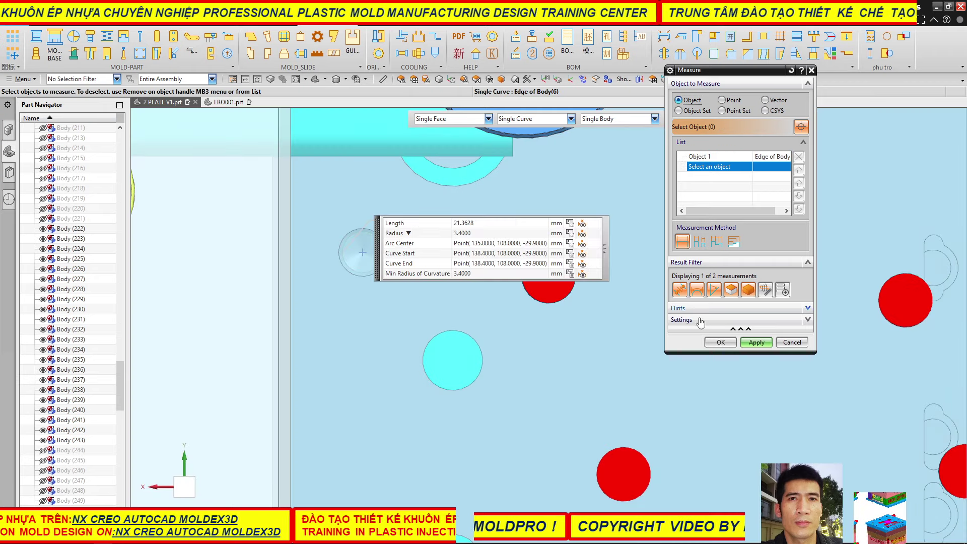
left_click(792, 342)
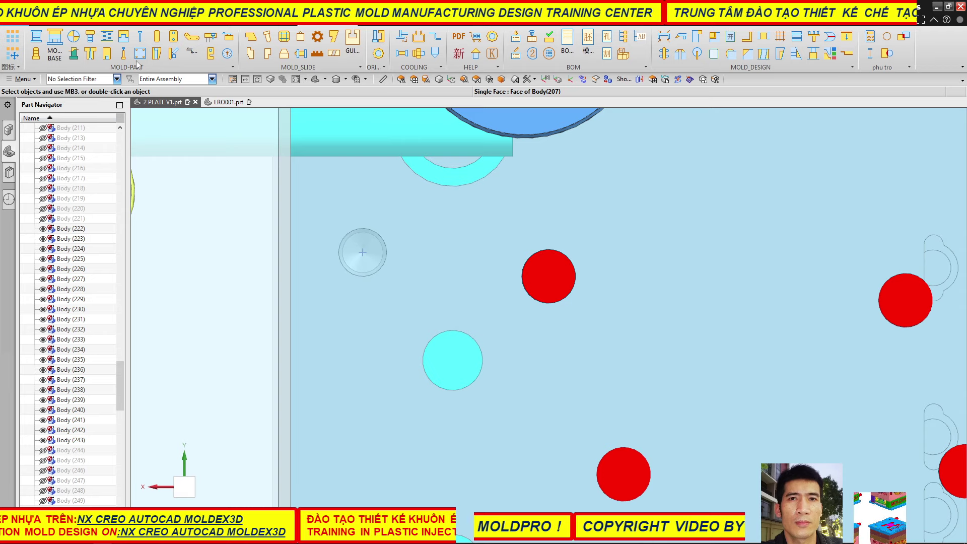
left_click(88, 39)
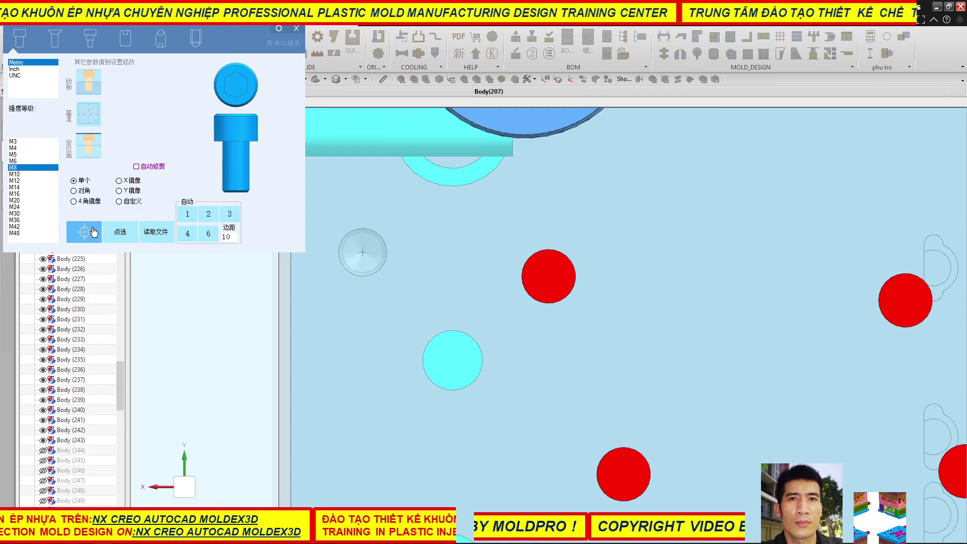
- Pick the plate face in top view and place an M8 screw hole at a snapped point
left_click(365, 252)
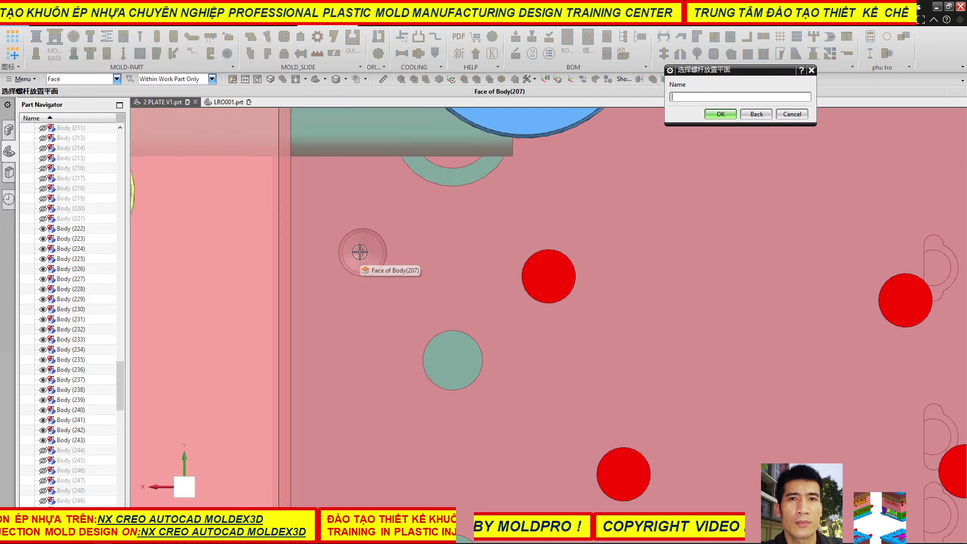
left_click(419, 240)
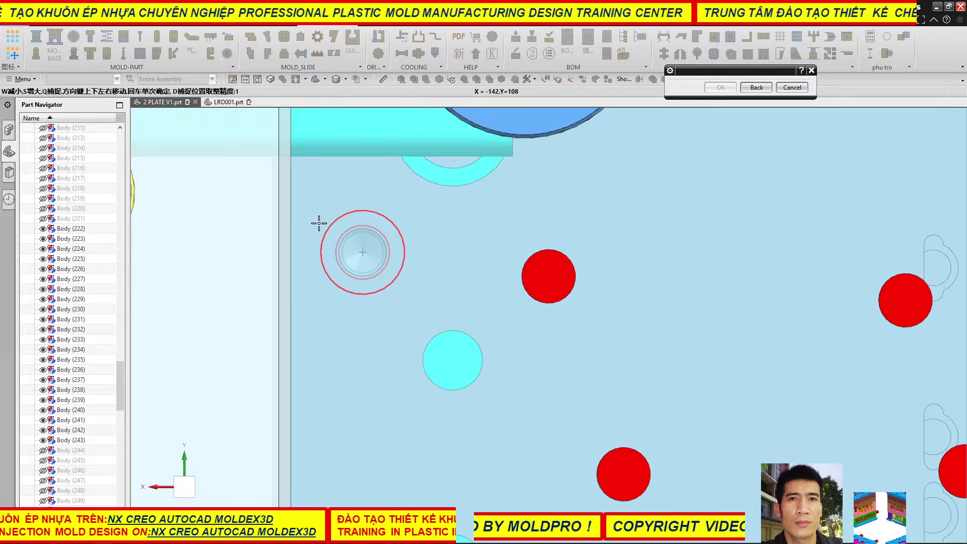
scroll(333, 228, "down", 3)
scroll(343, 232, "down", 3)
scroll(348, 231, "down", 2)
mouse_move(656, 287)
middle_mouse_down()
mouse_move(678, 183)
mouse_move(653, 244)
middle_mouse_up()
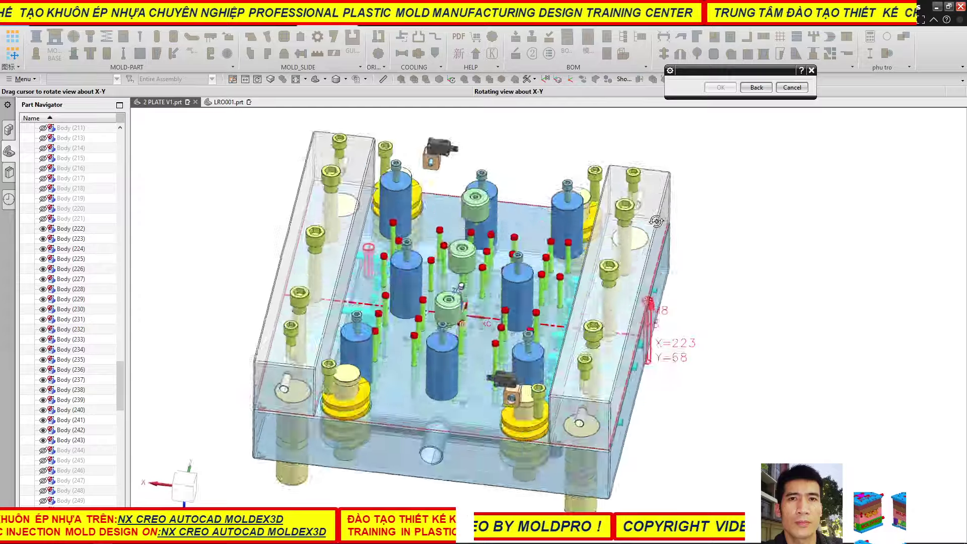
key("F8")
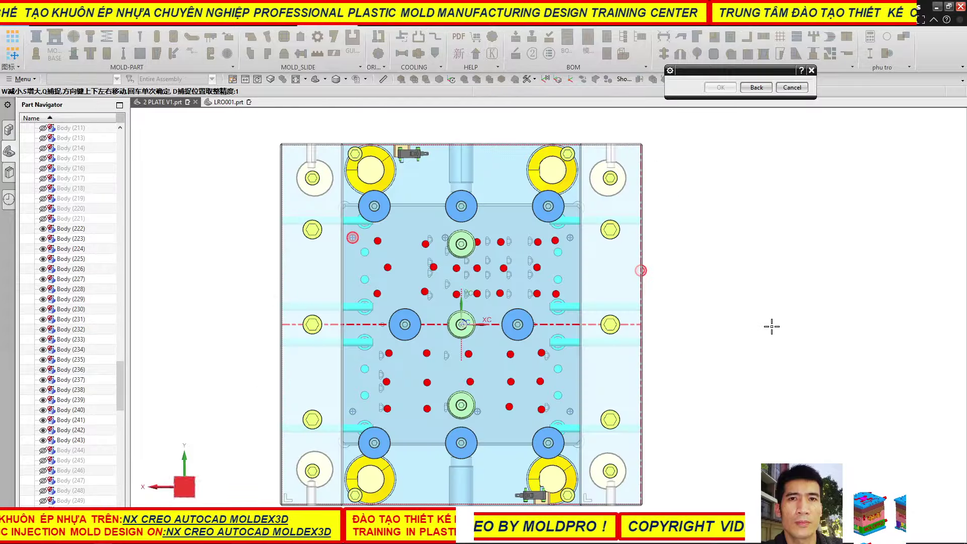
scroll(597, 264, "up", 4)
scroll(580, 242, "up", 4)
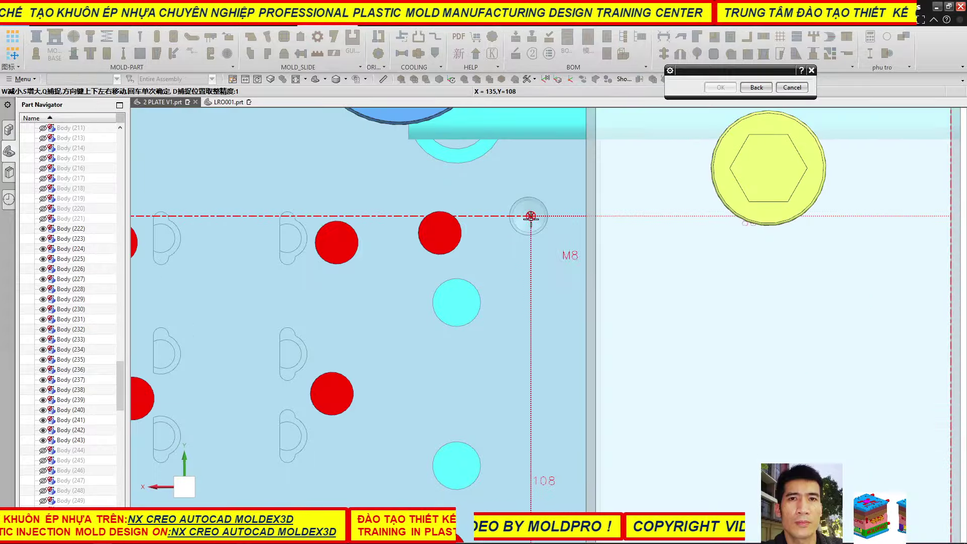
scroll(526, 216, "up", 2)
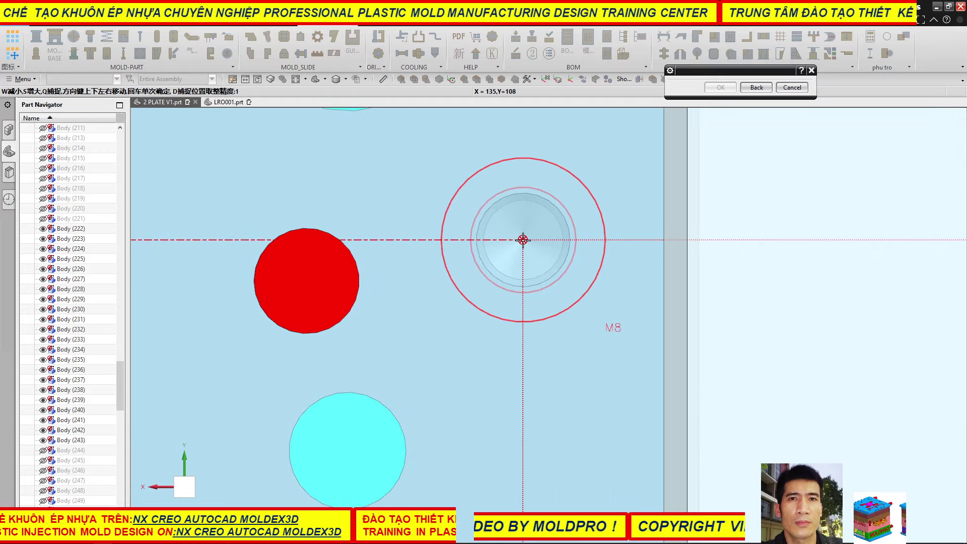
scroll(525, 211, "down", 2)
scroll(665, 250, "down", 3)
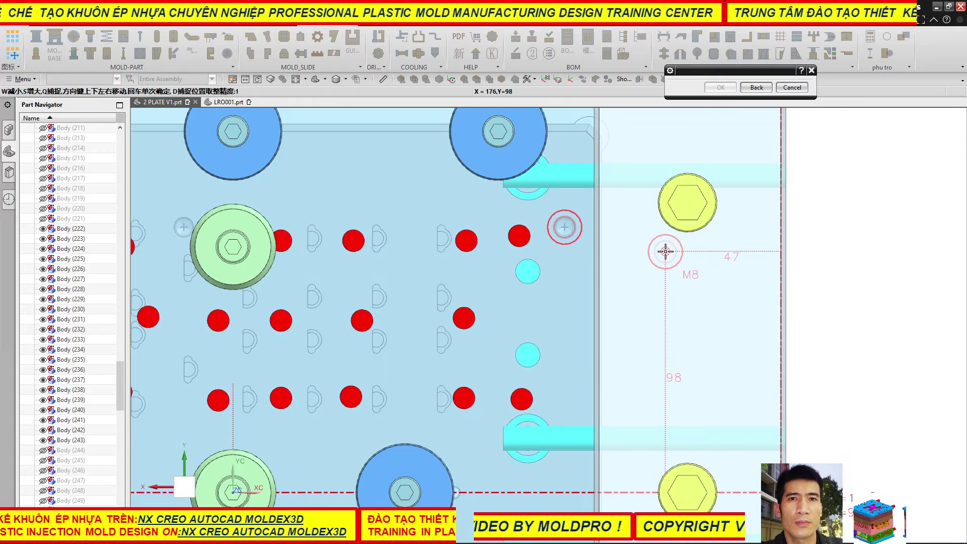
scroll(608, 233, "down", 2)
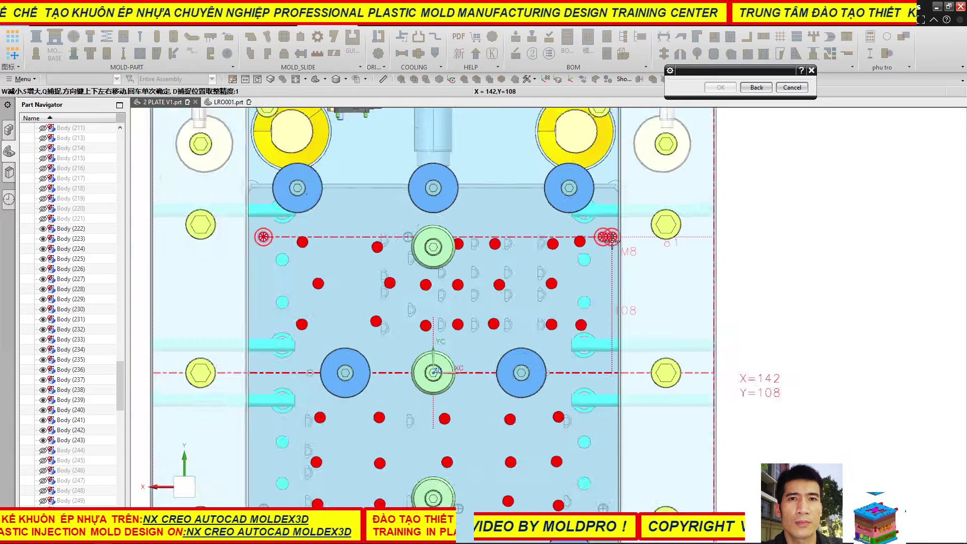
scroll(524, 358, "down", 2)
scroll(340, 458, "up", 4)
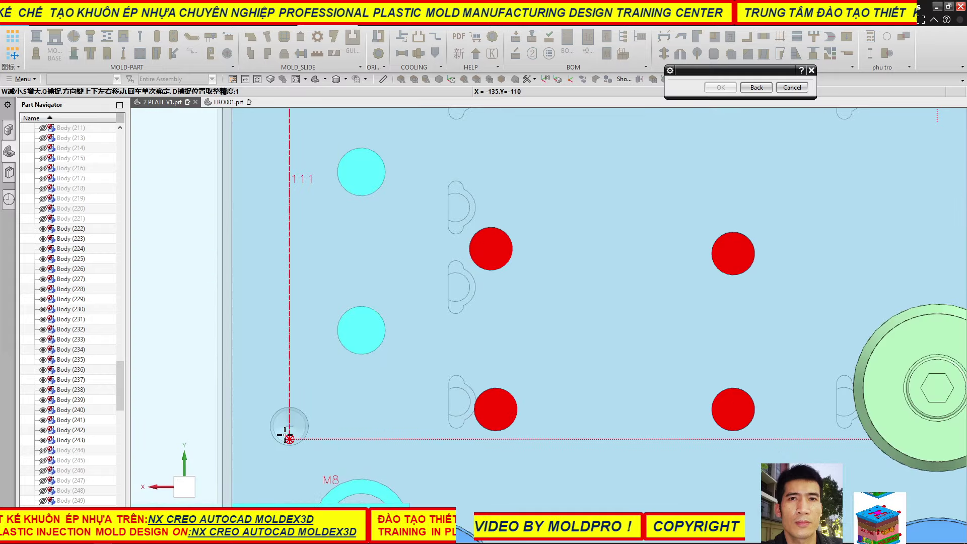
scroll(285, 429, "up", 3)
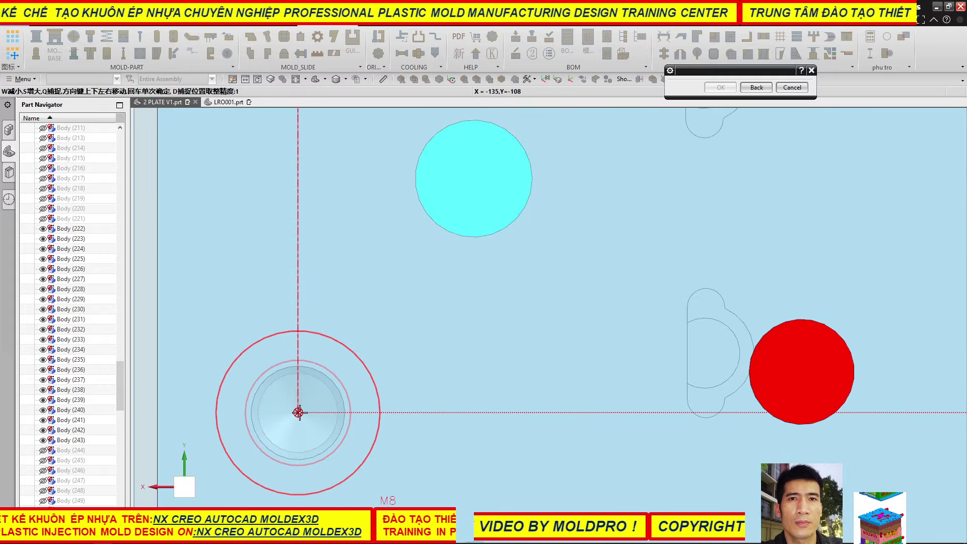
scroll(222, 333, "down", 2)
scroll(237, 337, "down", 1)
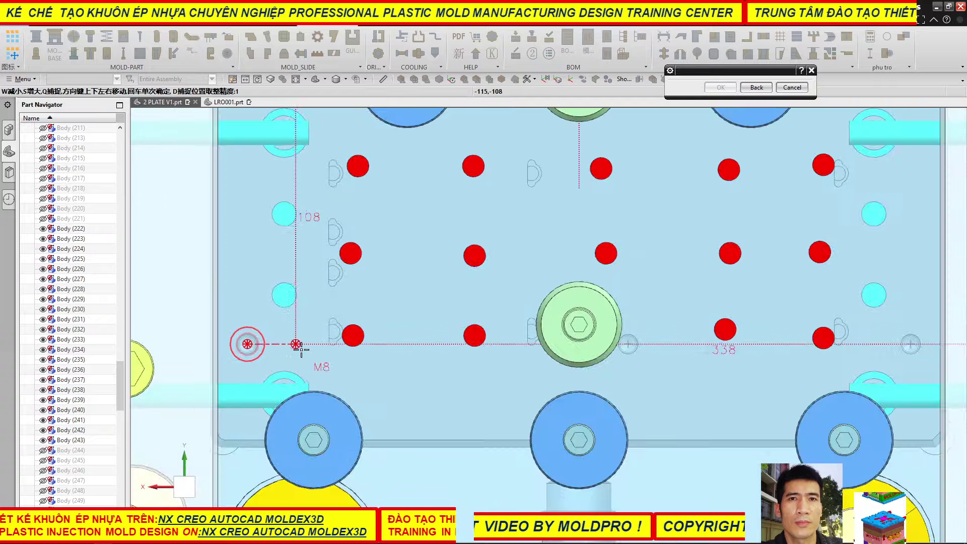
scroll(254, 355, "down", 1)
scroll(786, 356, "up", 2)
scroll(755, 348, "up", 3)
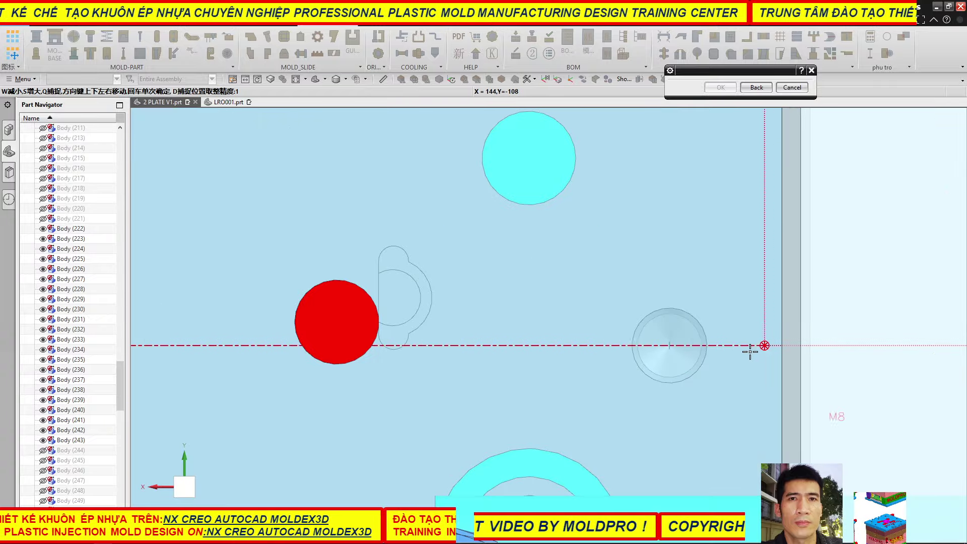
left_click(678, 347)
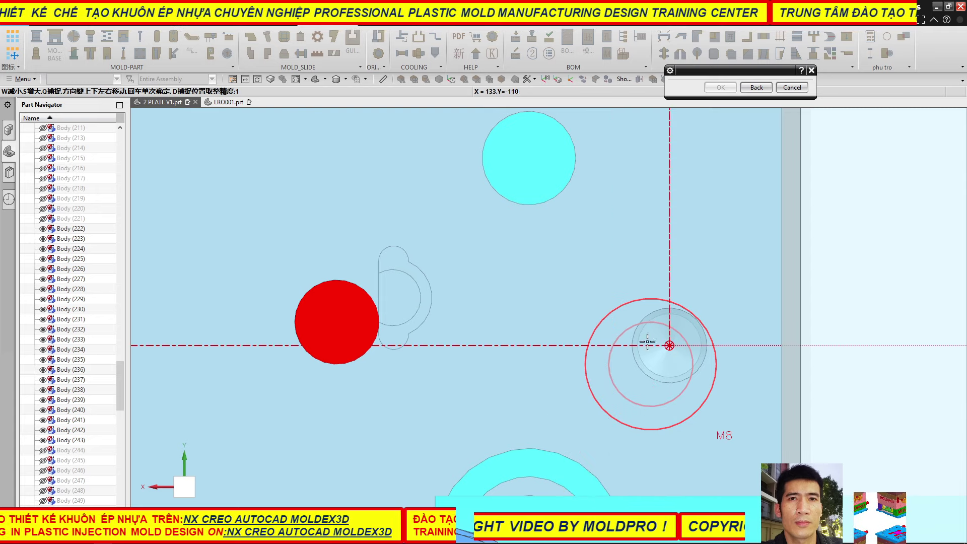
- Place another M8 screw hole at the hole centre and return to the screw list
scroll(550, 367, "down", 3)
scroll(686, 425, "down", 3)
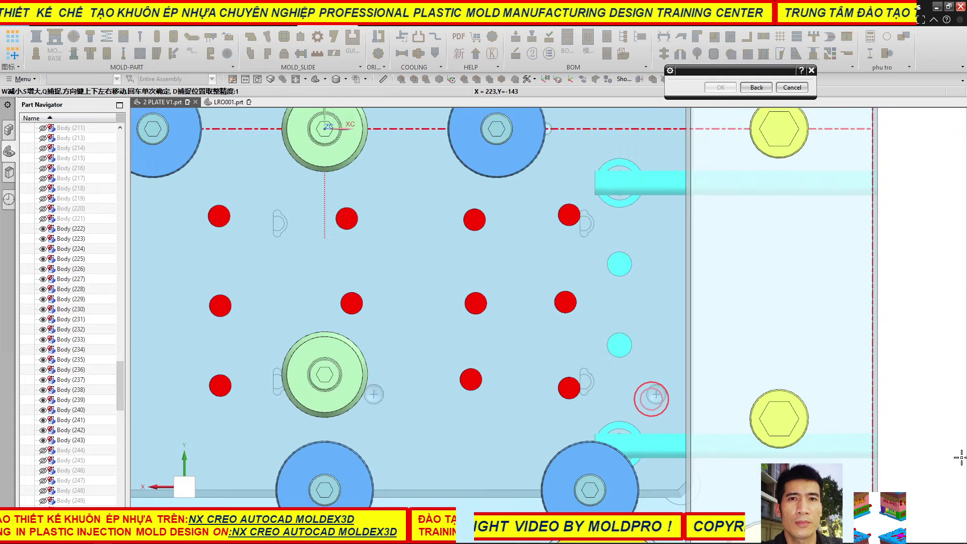
scroll(528, 373, "down", 2)
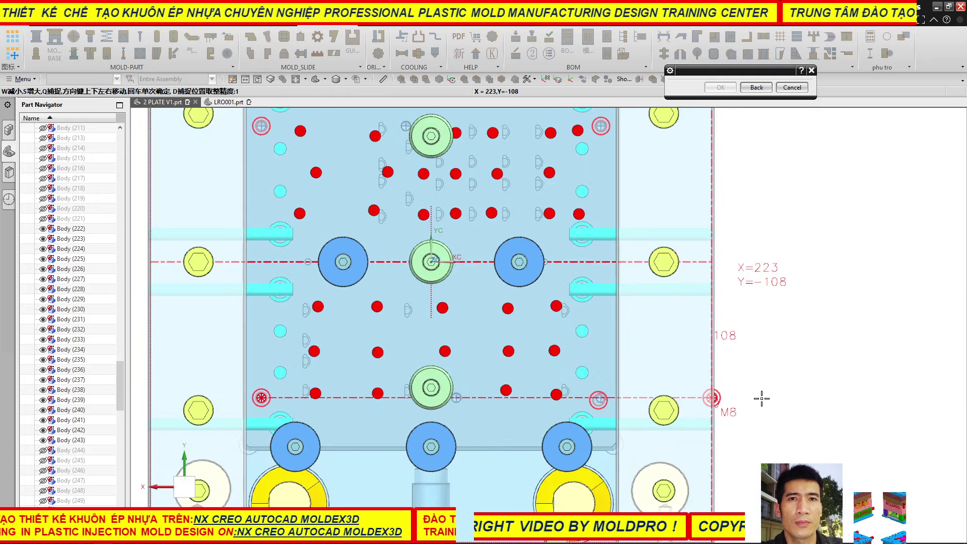
scroll(762, 399, "down", 1)
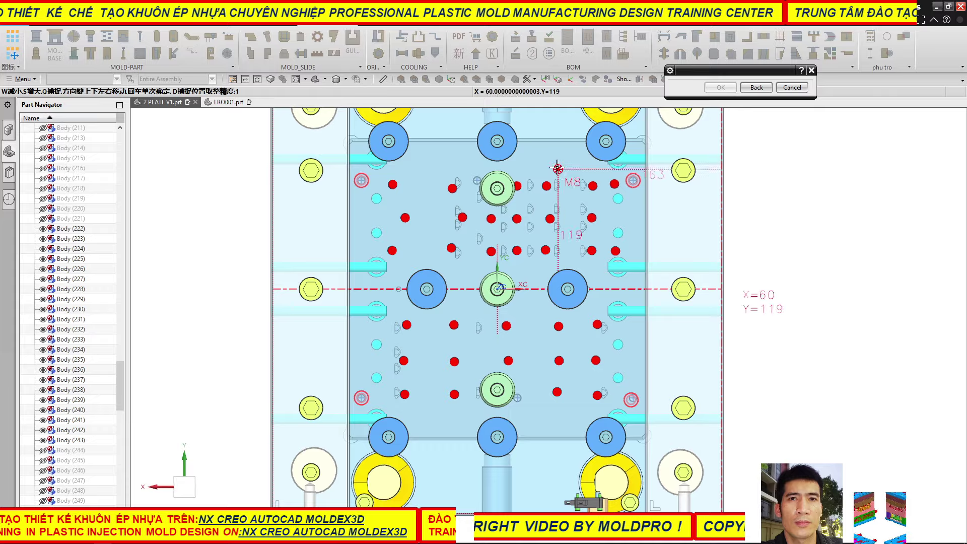
scroll(559, 167, "up", 4)
scroll(366, 172, "up", 3)
scroll(354, 196, "up", 3)
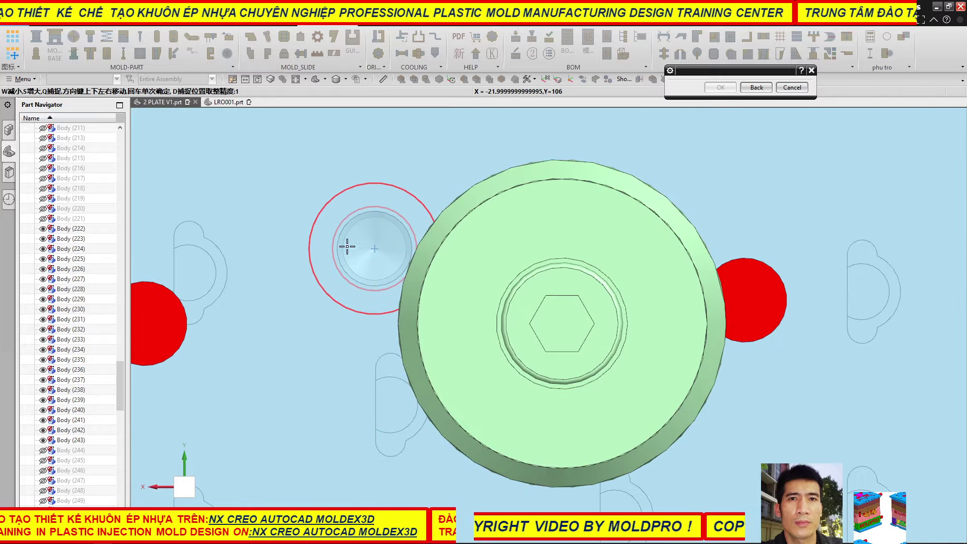
scroll(346, 244, "down", 1)
scroll(353, 242, "down", 3)
scroll(399, 244, "down", 2)
scroll(549, 277, "down", 2)
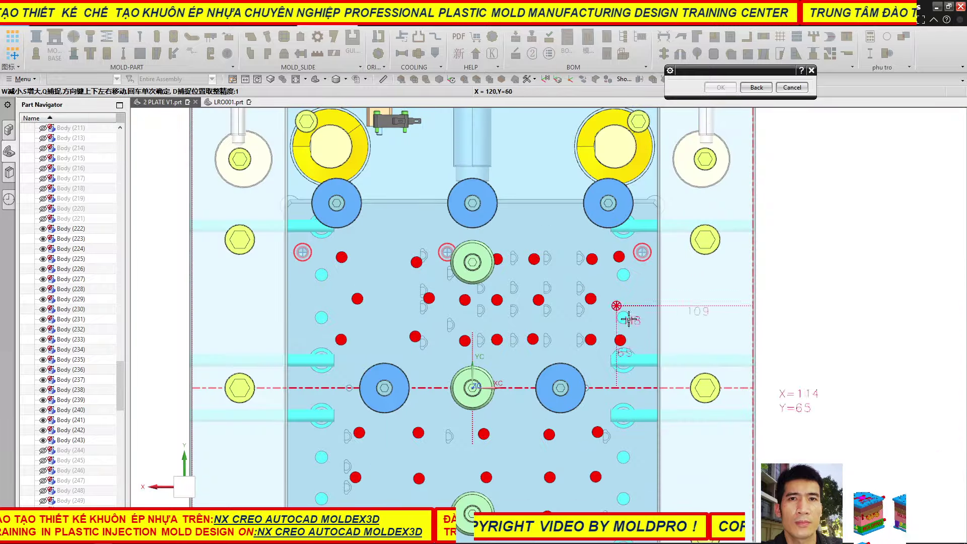
scroll(584, 315, "down", 2)
scroll(541, 451, "up", 4)
scroll(541, 451, "up", 3)
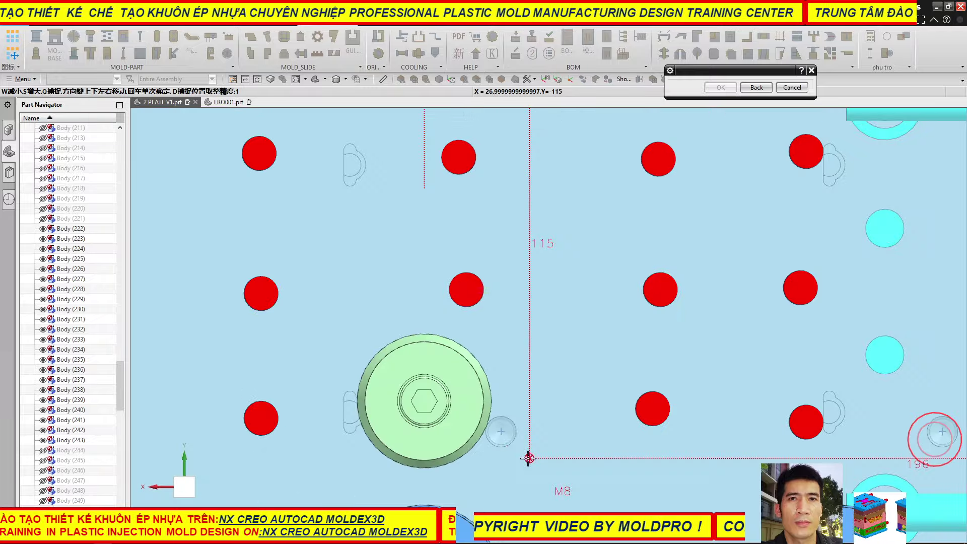
scroll(529, 455, "up", 3)
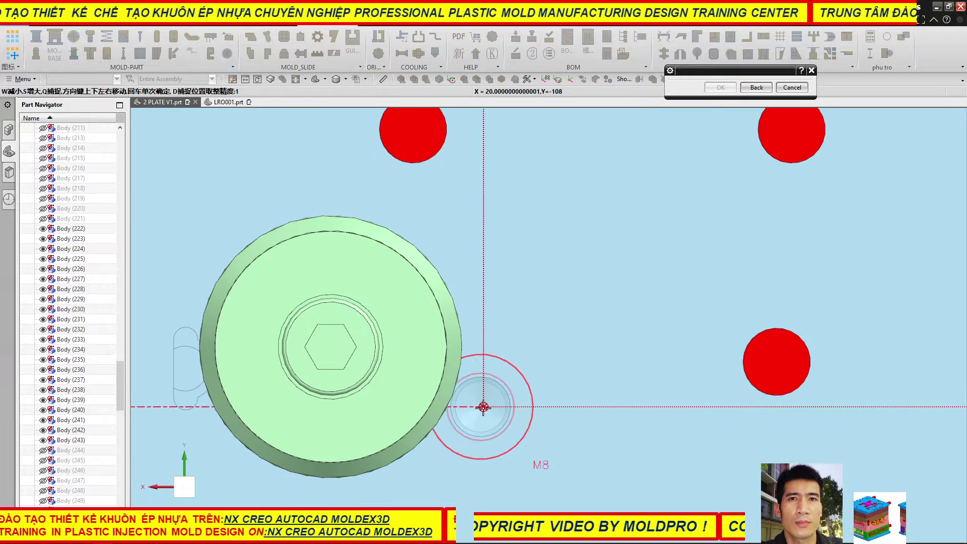
scroll(480, 409, "down", 1)
scroll(548, 432, "down", 2)
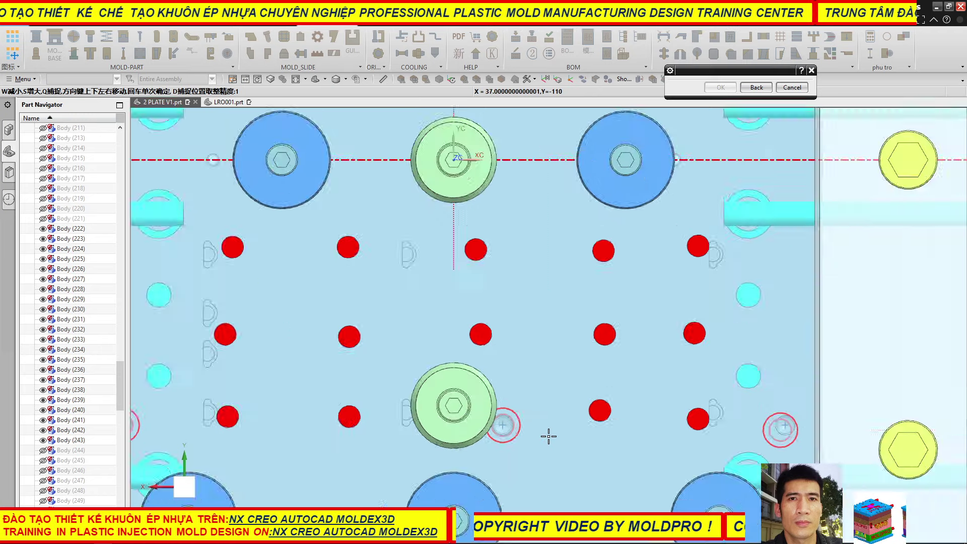
scroll(548, 432, "down", 1)
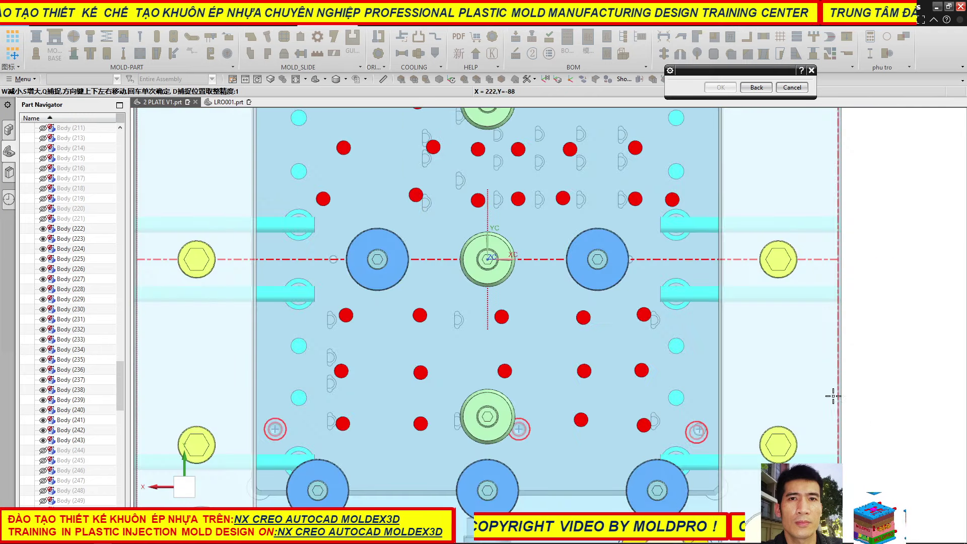
scroll(348, 263, "up", 1)
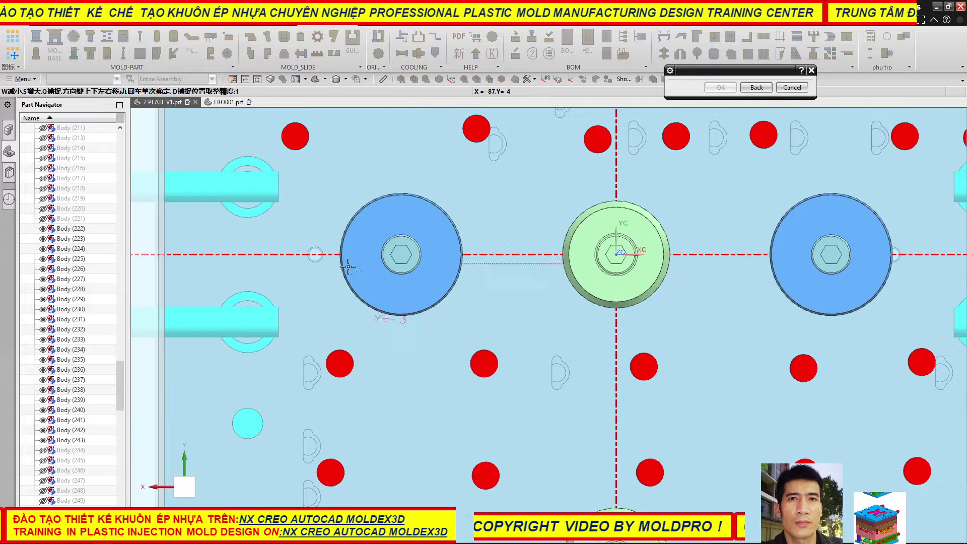
scroll(317, 274, "up", 1)
scroll(313, 272, "up", 1)
scroll(314, 272, "up", 2)
scroll(313, 282, "down", 3)
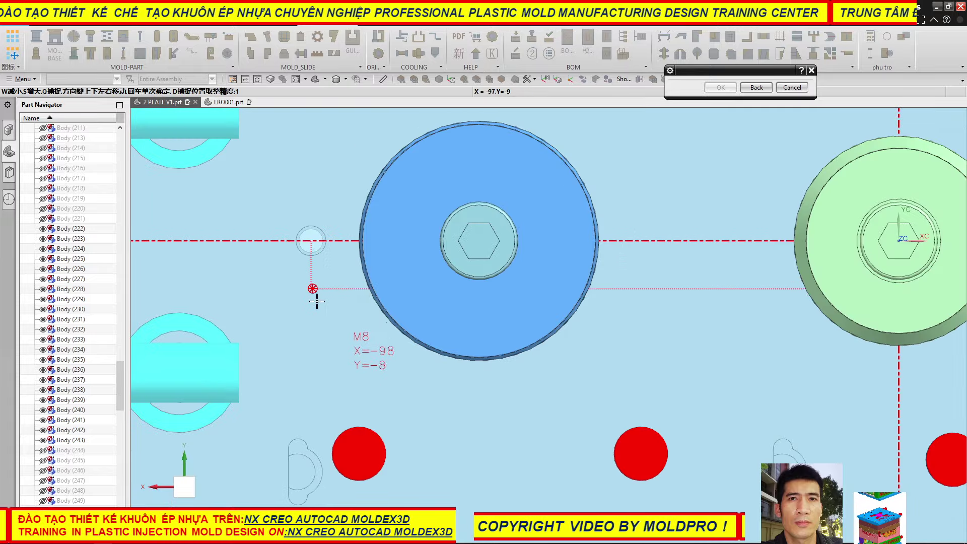
scroll(378, 346, "down", 1)
scroll(452, 371, "down", 3)
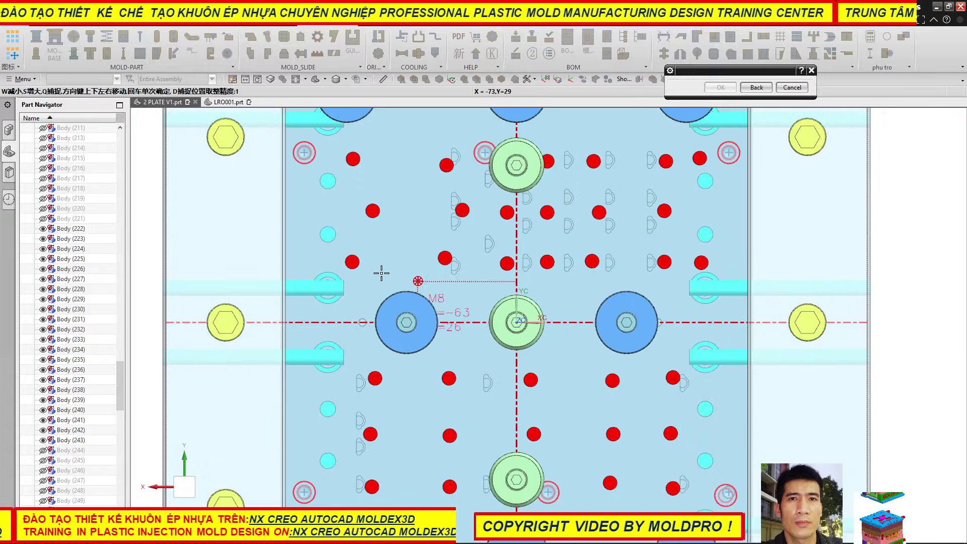
scroll(338, 280, "down", 1)
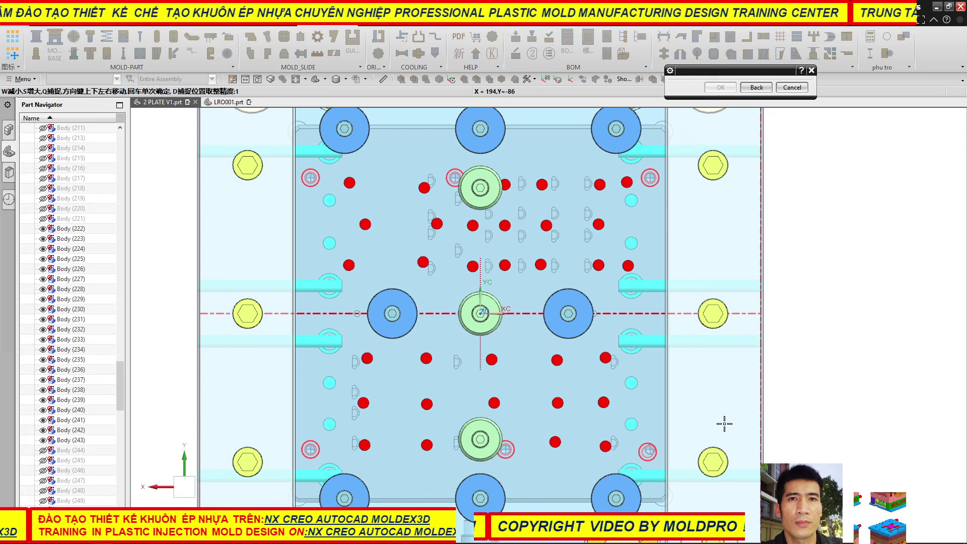
scroll(670, 457, "up", 2)
scroll(655, 443, "up", 2)
scroll(658, 425, "up", 1)
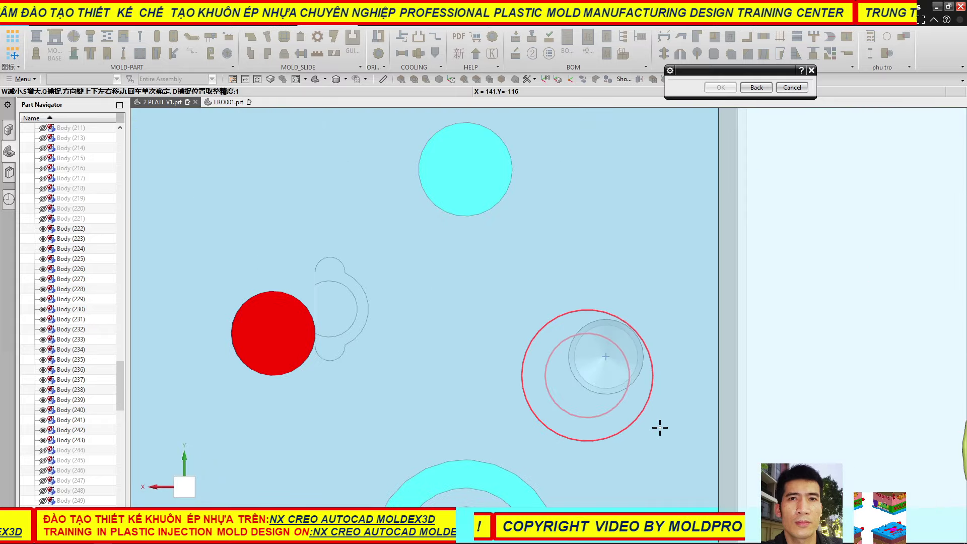
scroll(645, 376, "up", 3)
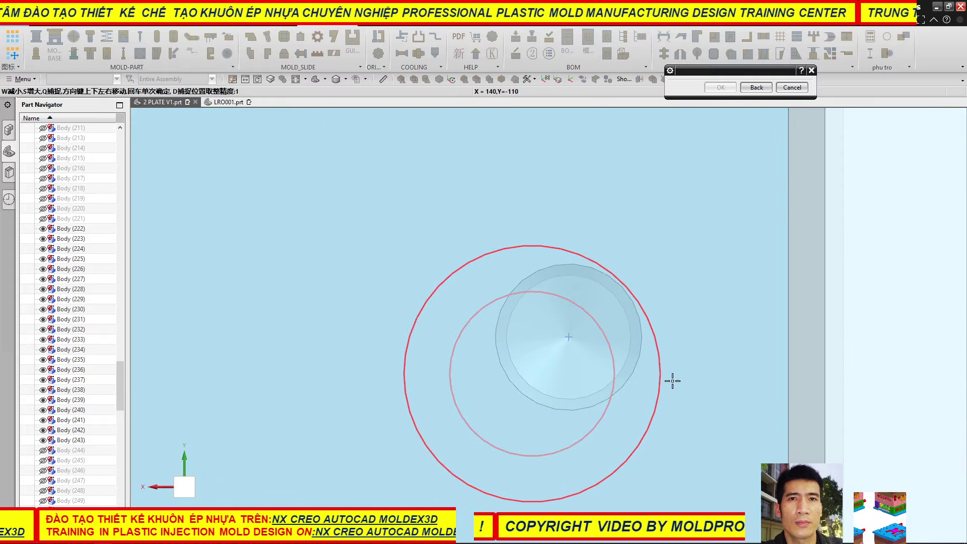
left_click(569, 337)
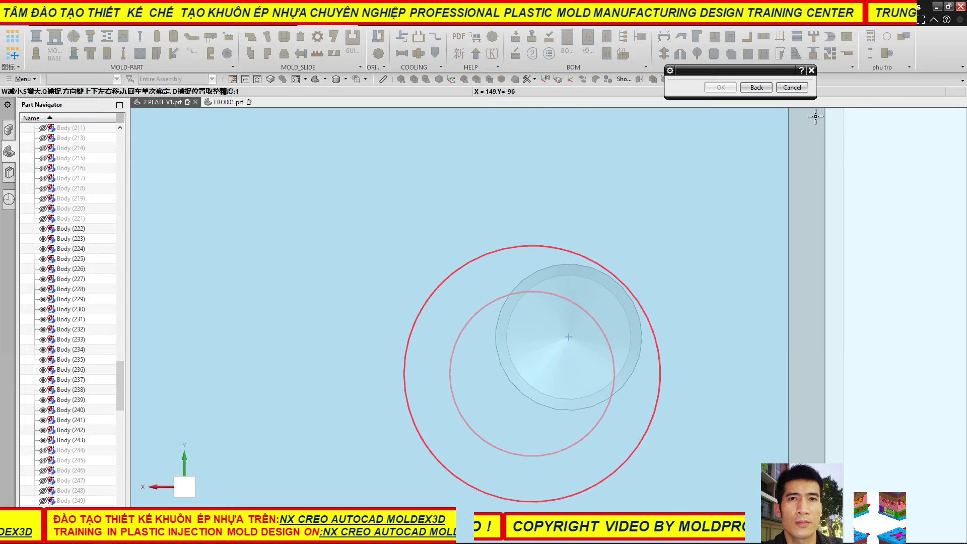
left_click(796, 91)
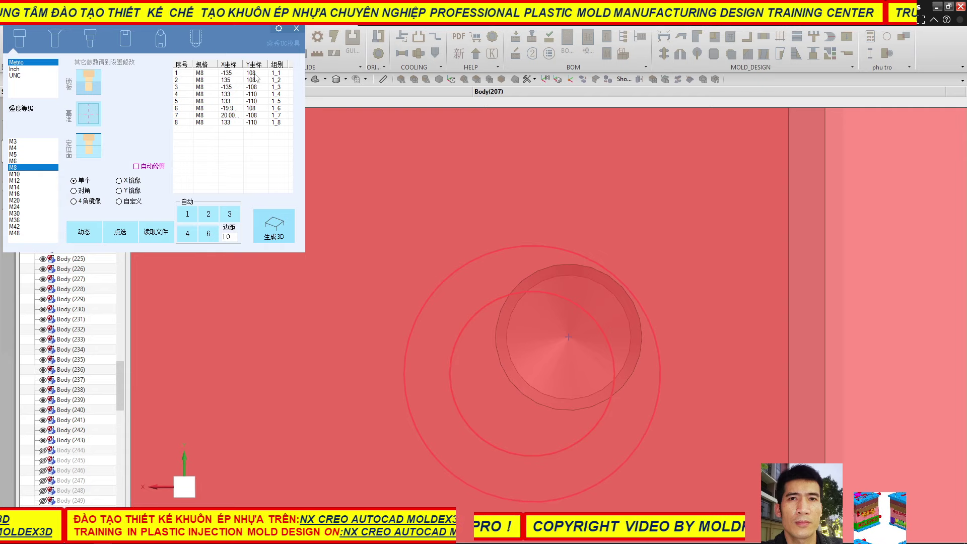
- Review the M8 screw entries against their holes and delete the fourth position
scroll(503, 226, "down", 3)
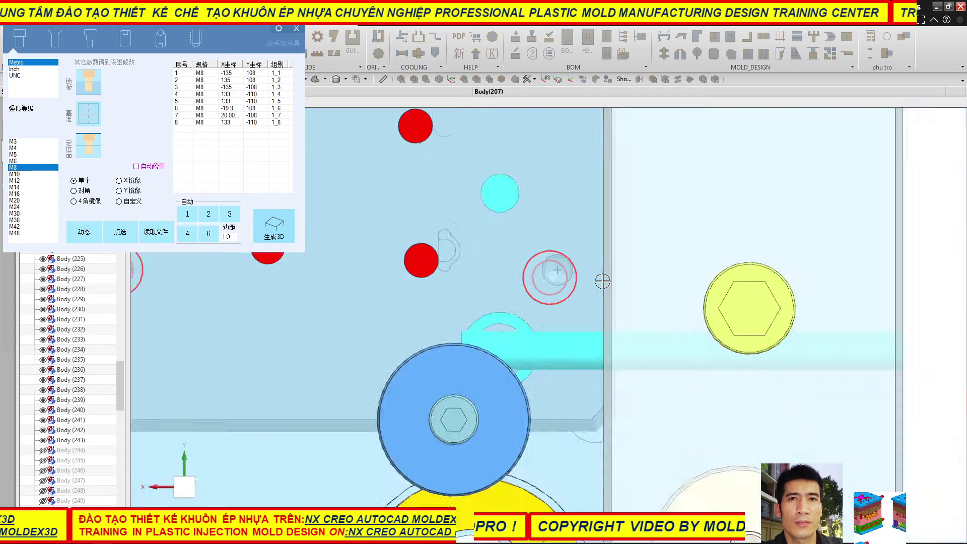
scroll(602, 278, "down", 3)
scroll(755, 352, "down", 2)
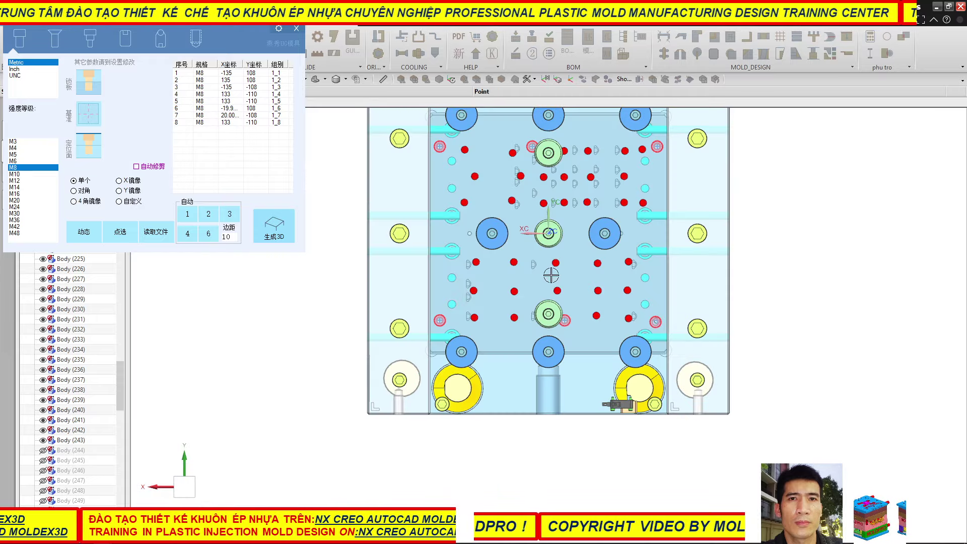
left_click(201, 78)
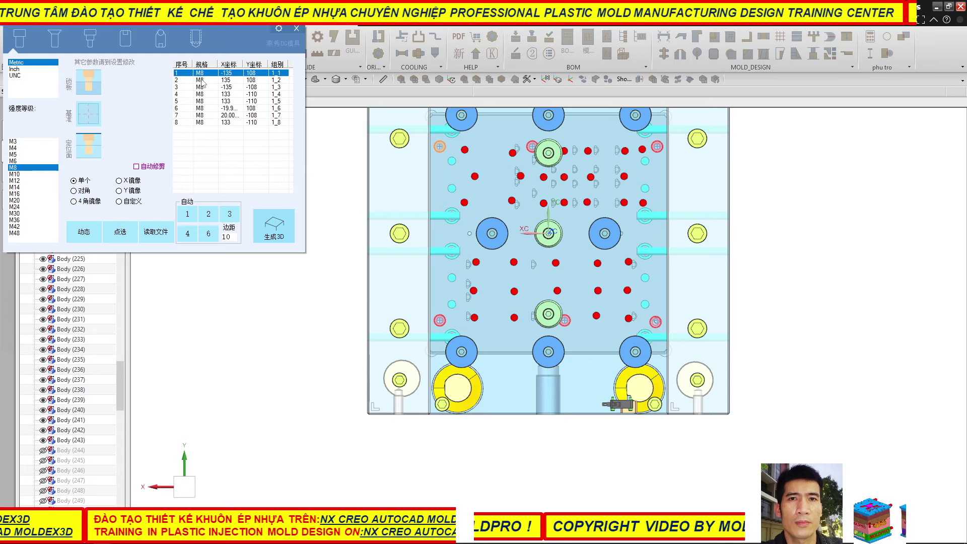
left_click(203, 80)
left_click(201, 87)
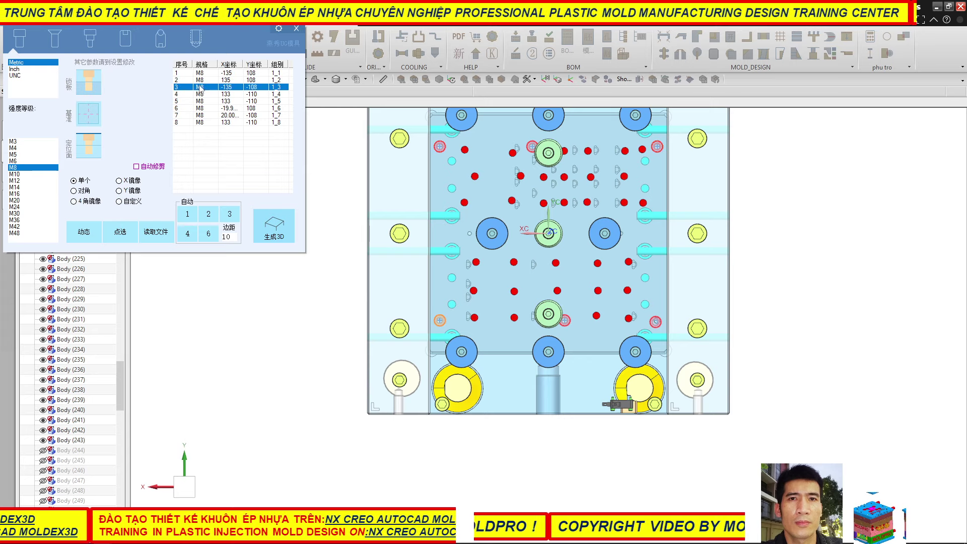
left_click(200, 94)
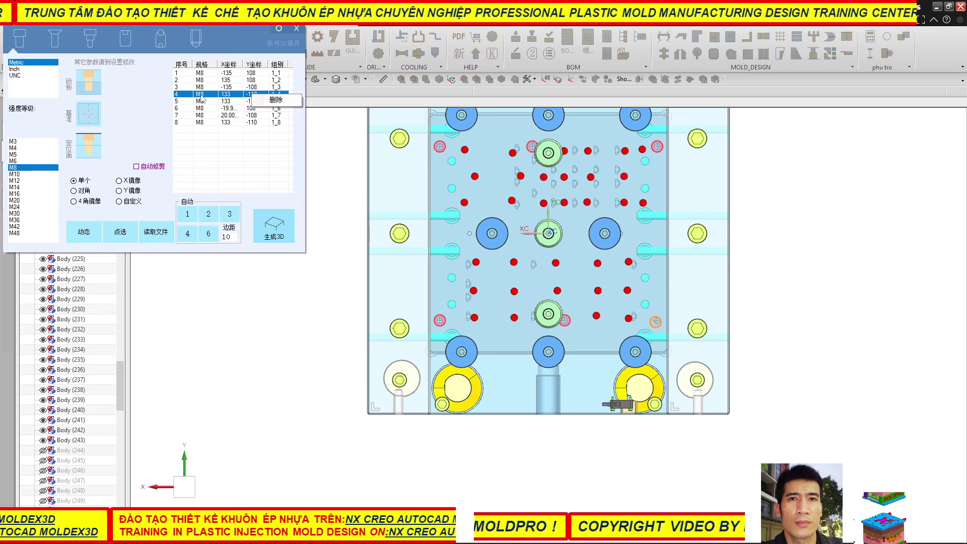
right_click(180, 95)
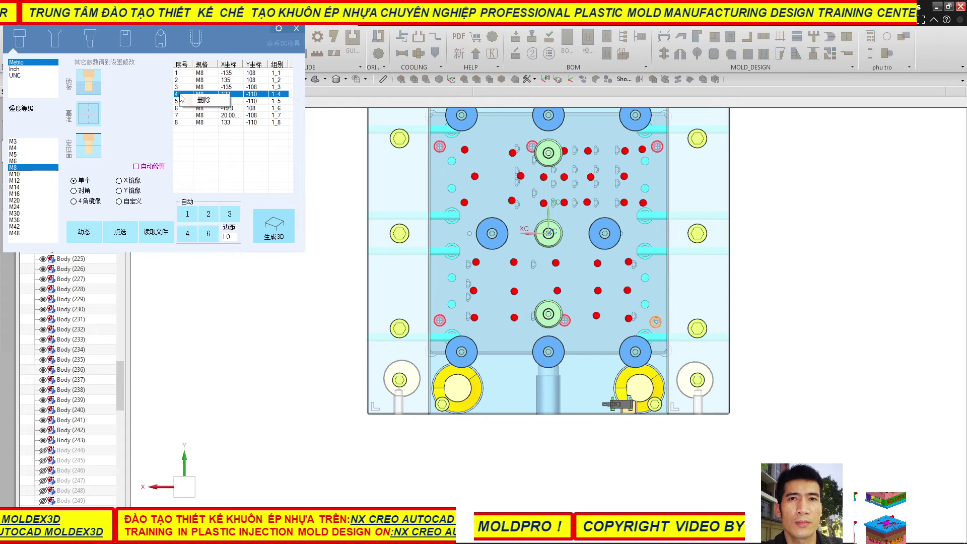
left_click(201, 100)
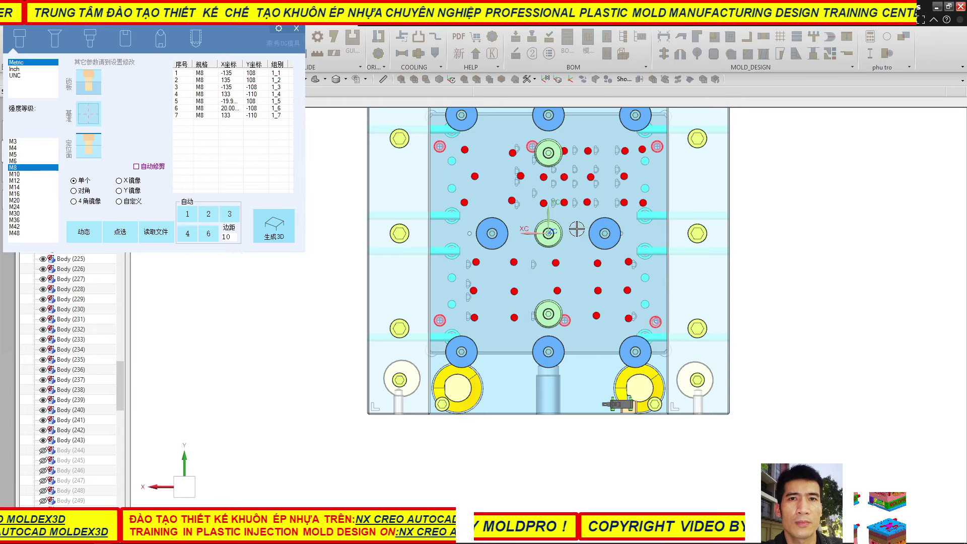
- Delete the duplicate screw position at 133, -110 and the sixth M8 entry
left_click(254, 95)
right_click(243, 95)
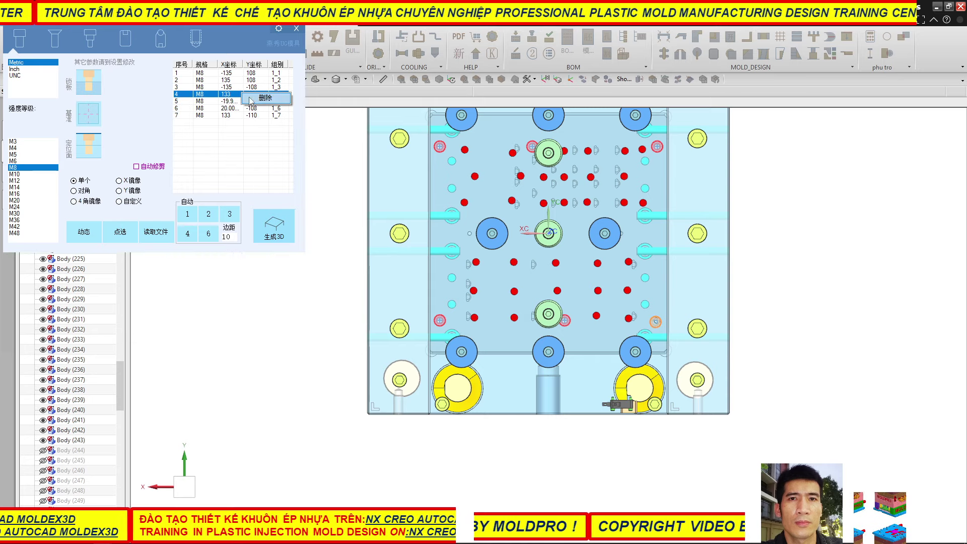
left_click(255, 98)
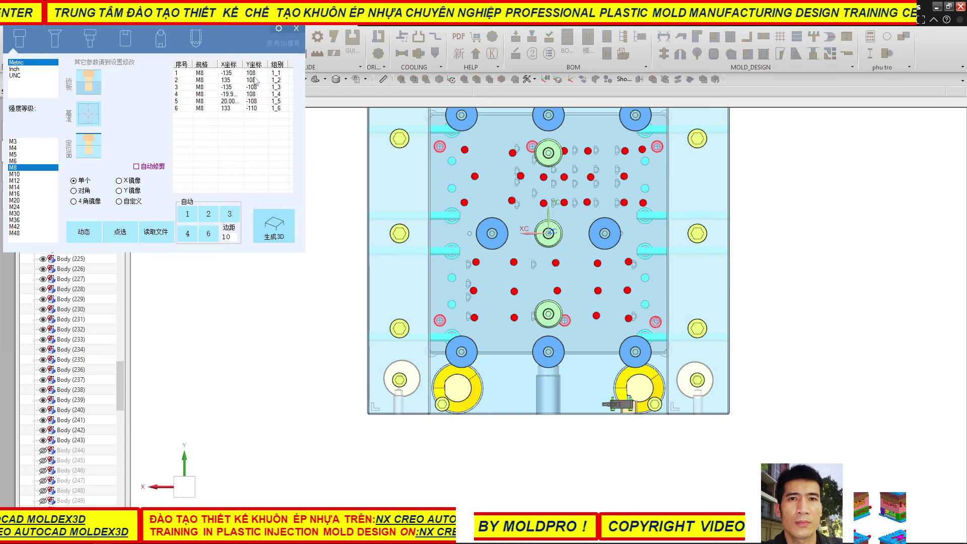
left_click(252, 108)
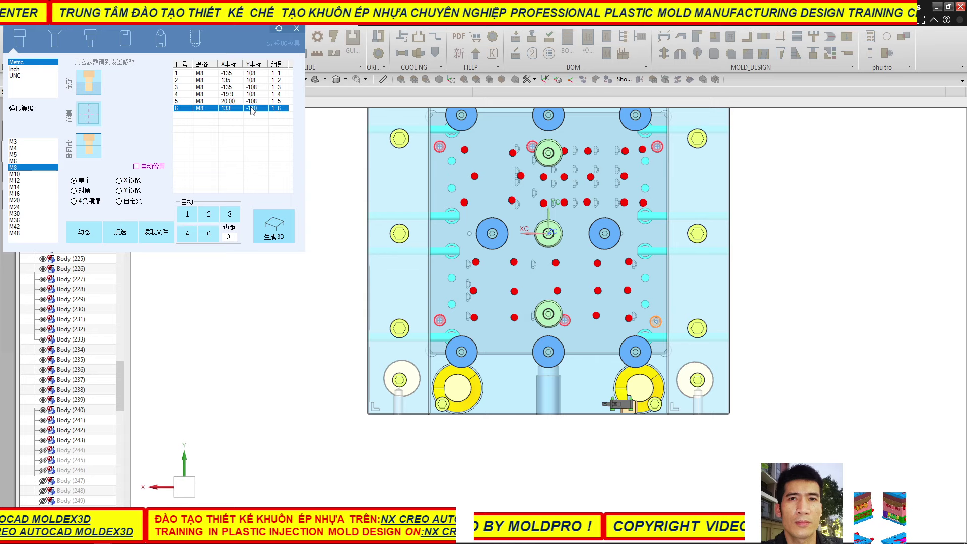
left_click(275, 112)
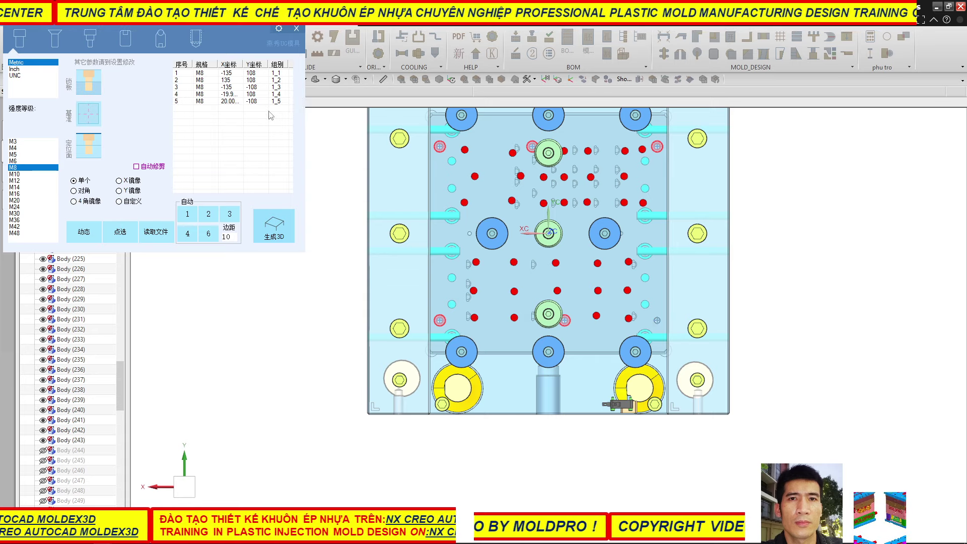
- Start choosing the screw placement plane, then zoom and orbit the mold into 3D
left_click(87, 237)
scroll(612, 207, "up", 2)
scroll(610, 209, "up", 2)
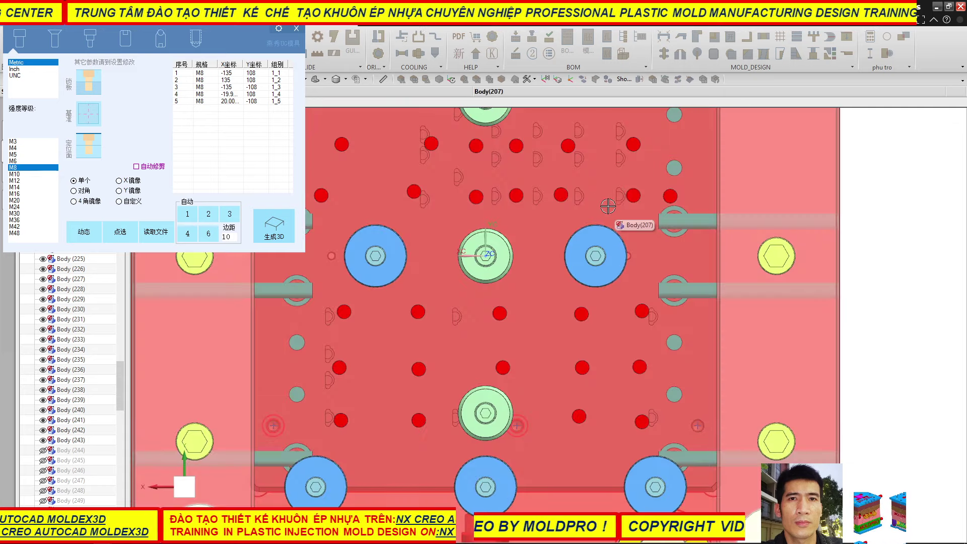
scroll(581, 207, "up", 2)
scroll(557, 222, "down", 2)
scroll(569, 259, "down", 1)
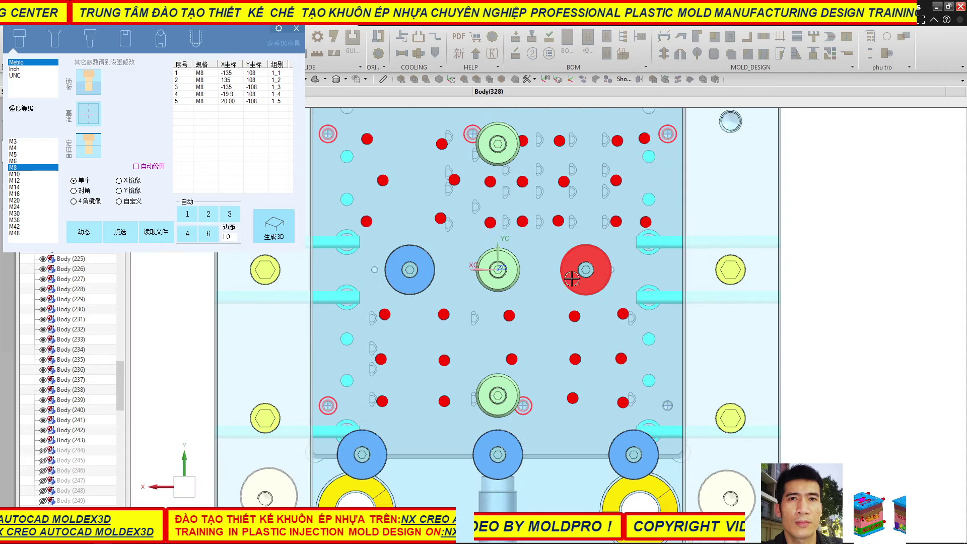
scroll(530, 293, "down", 2)
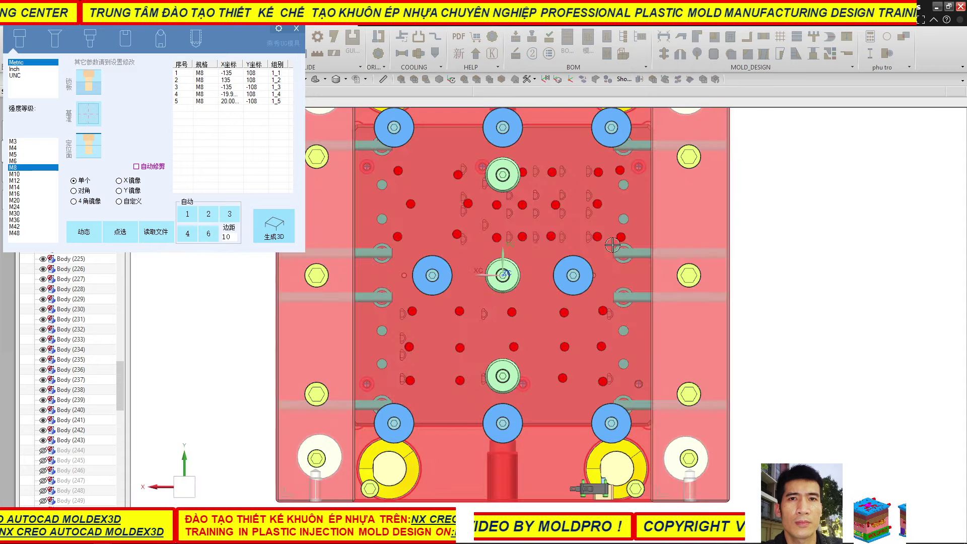
scroll(435, 200, "up", 3)
scroll(453, 232, "down", 2)
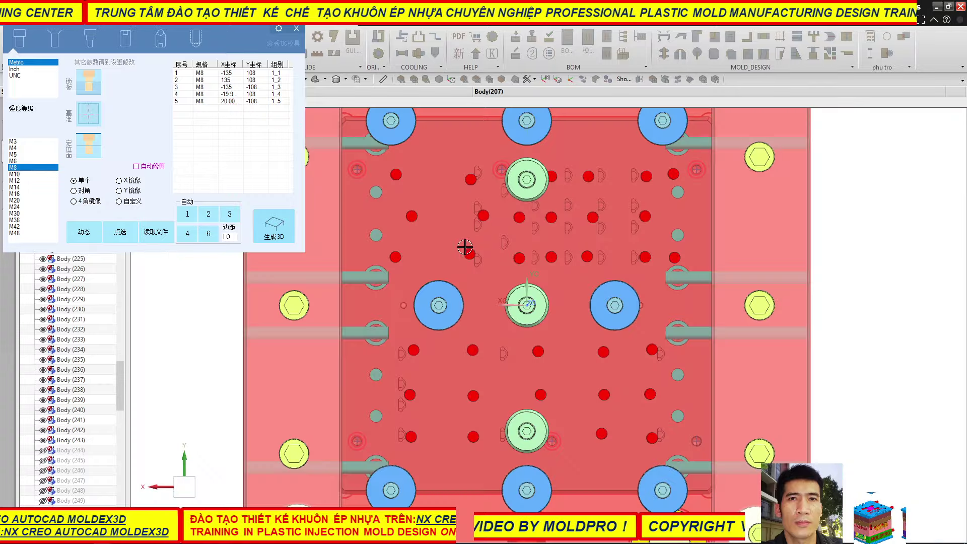
scroll(460, 277, "down", 2)
mouse_move(460, 281)
middle_mouse_down()
mouse_move(460, 342)
mouse_move(502, 274)
mouse_move(400, 255)
middle_mouse_up()
- In top view, pick the plate face, place one more M8 screw point, and return to the list
left_click(102, 233)
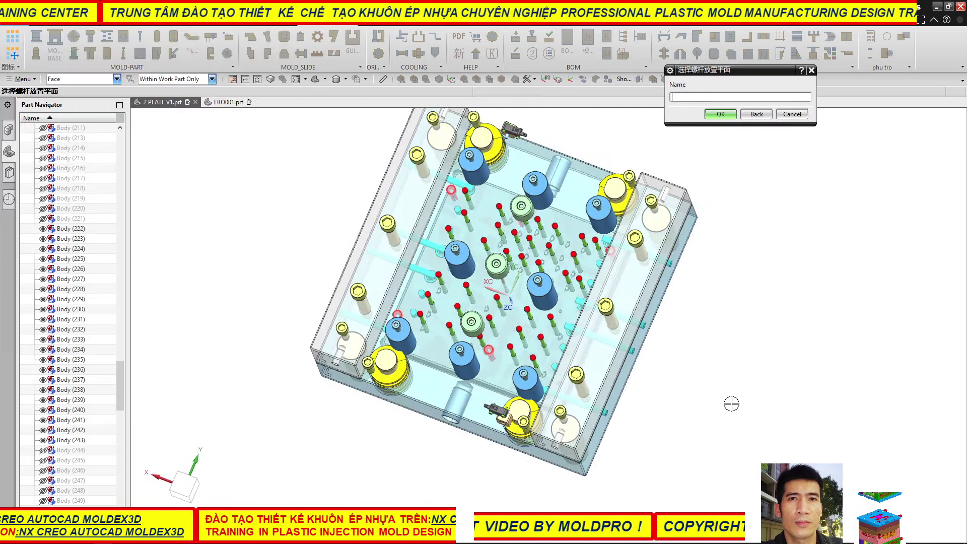
key("F8")
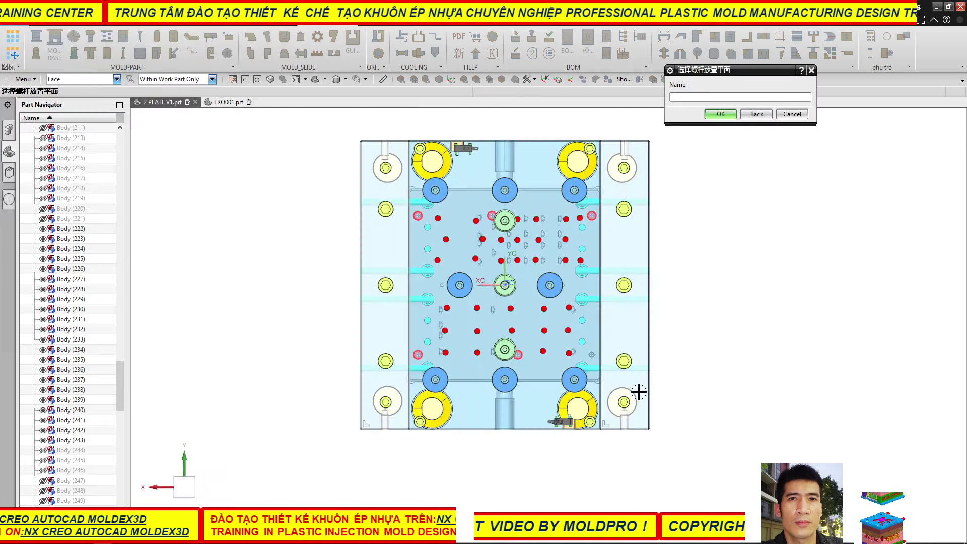
scroll(576, 383, "up", 3)
scroll(584, 348, "up", 2)
scroll(625, 309, "up", 2)
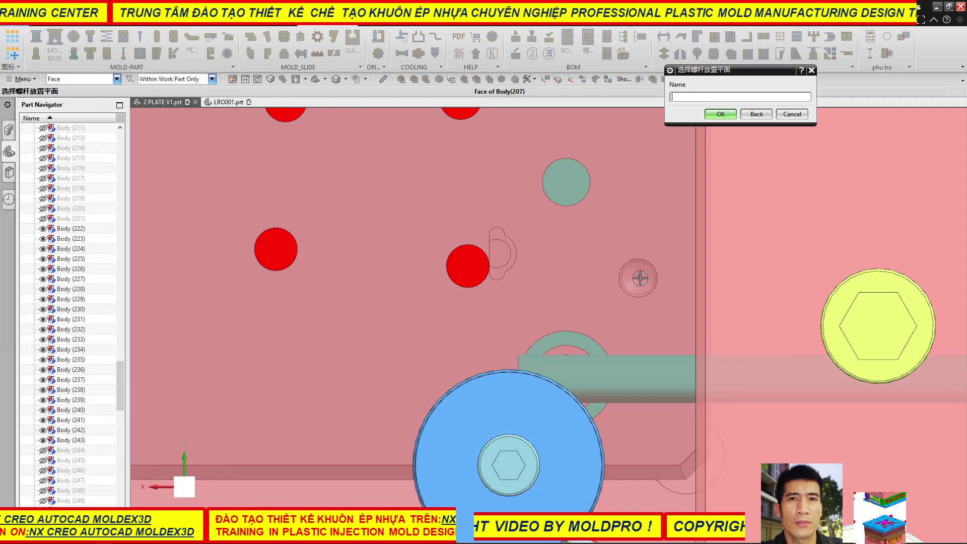
left_click(591, 267)
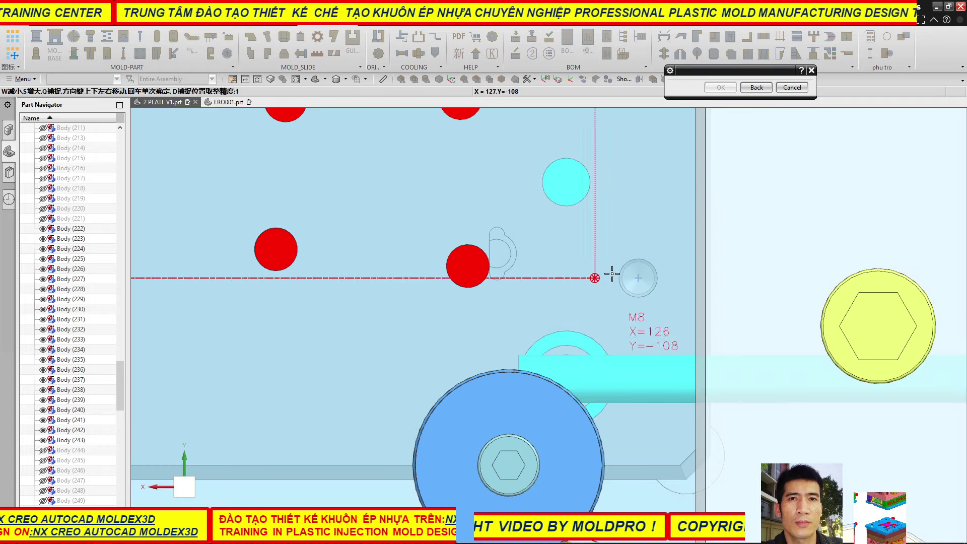
left_click(637, 278)
scroll(604, 302, "down", 3)
scroll(615, 331, "down", 2)
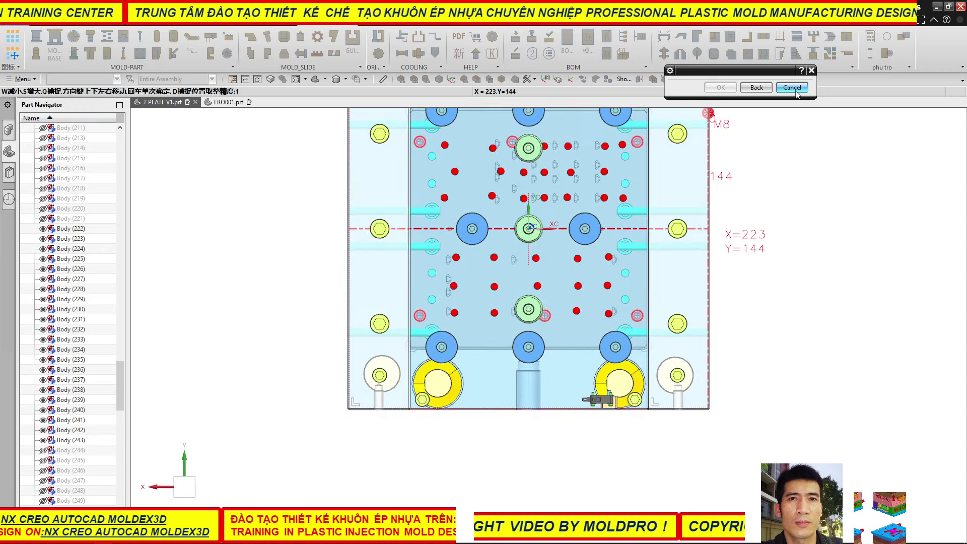
left_click(744, 116)
- Inspect the mold in 3D, then close the screw library and orbit to a side view
left_click(272, 230)
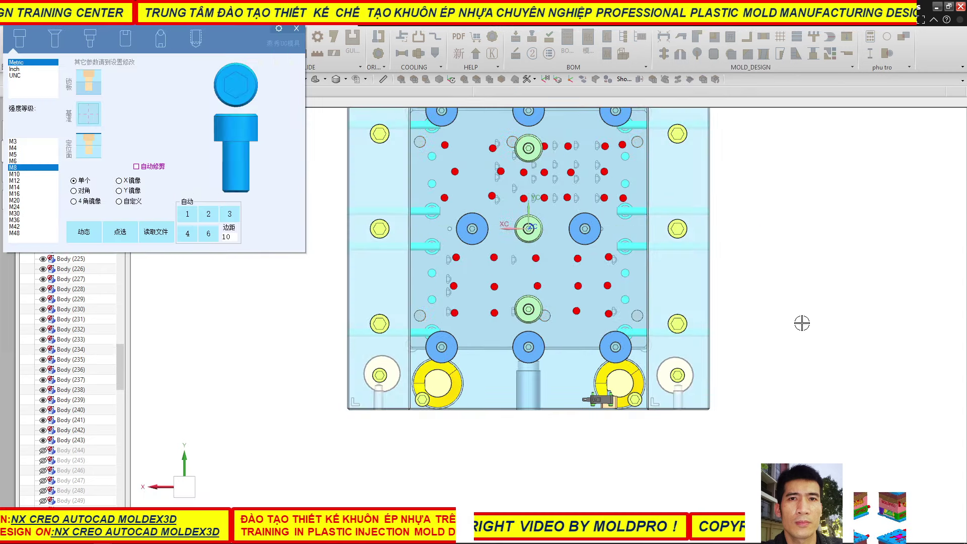
scroll(528, 296, "up", 3)
scroll(473, 294, "down", 5)
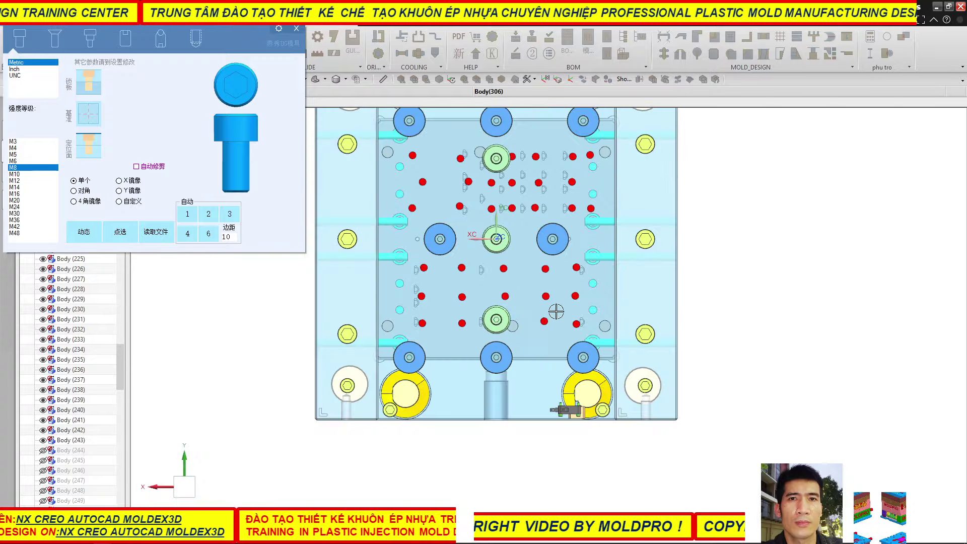
mouse_move(557, 311)
middle_mouse_down()
mouse_move(532, 250)
mouse_move(557, 254)
mouse_move(523, 281)
mouse_move(599, 291)
mouse_move(453, 294)
middle_mouse_up()
scroll(554, 281, "up", 2)
scroll(453, 294, "down", 3)
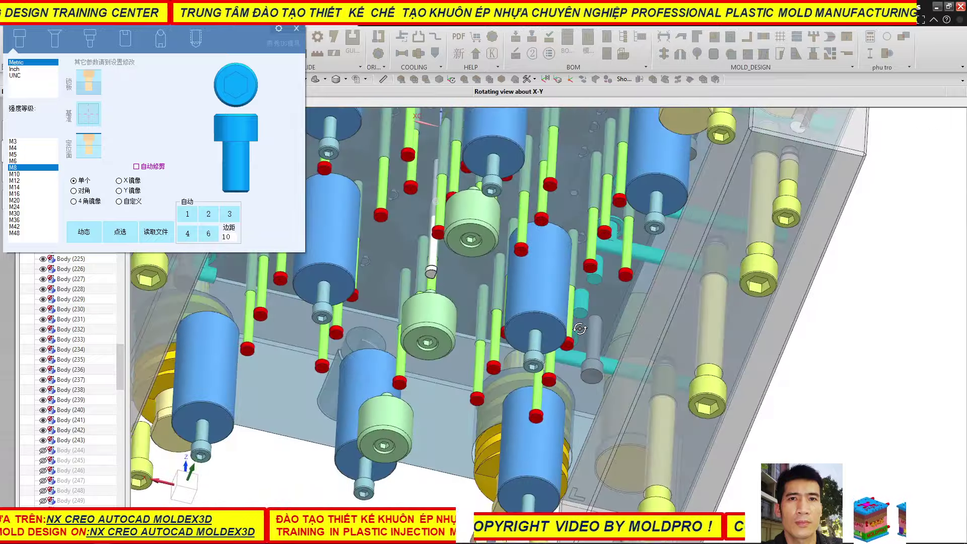
scroll(271, 296, "down", 2)
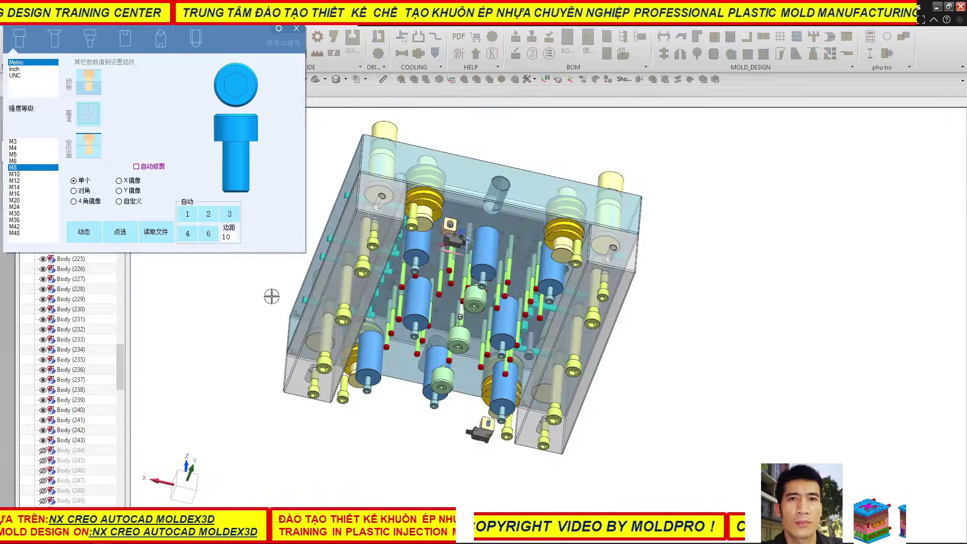
left_click(297, 30)
middle_click_drag(477, 352, 477, 295)
- Hide plate Body(207) and orbit underneath to inspect the ejector pins and screws
left_click(492, 349)
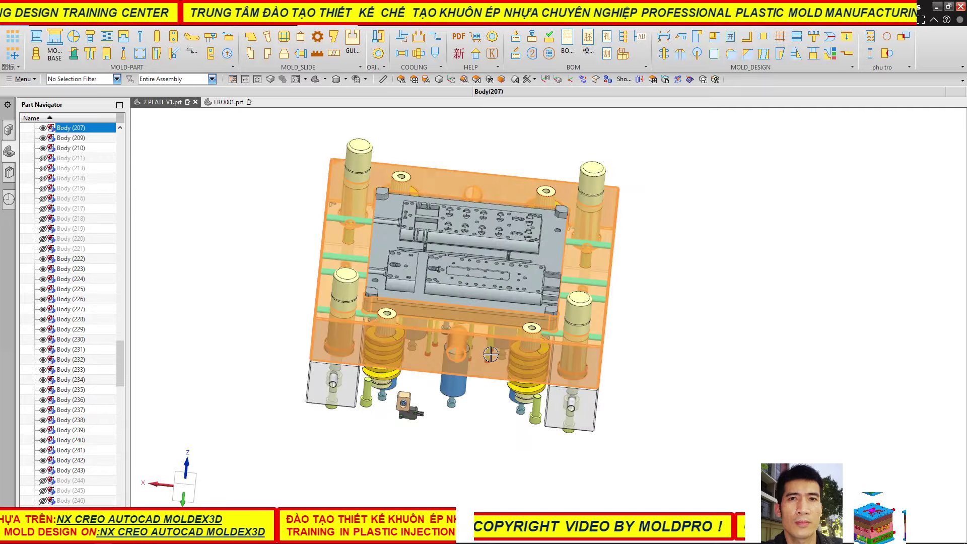
left_click(537, 337)
middle_click_drag(537, 337, 465, 183)
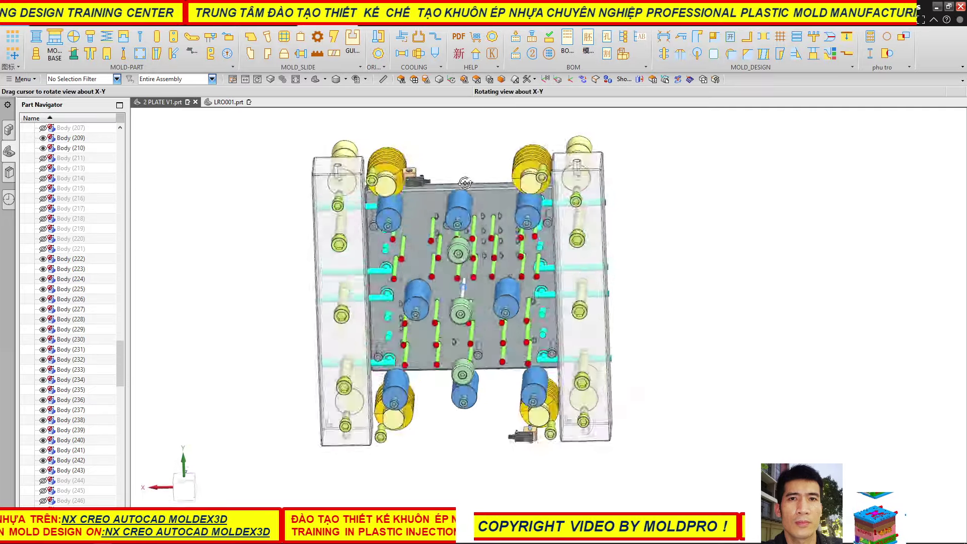
scroll(504, 227, "up", 3)
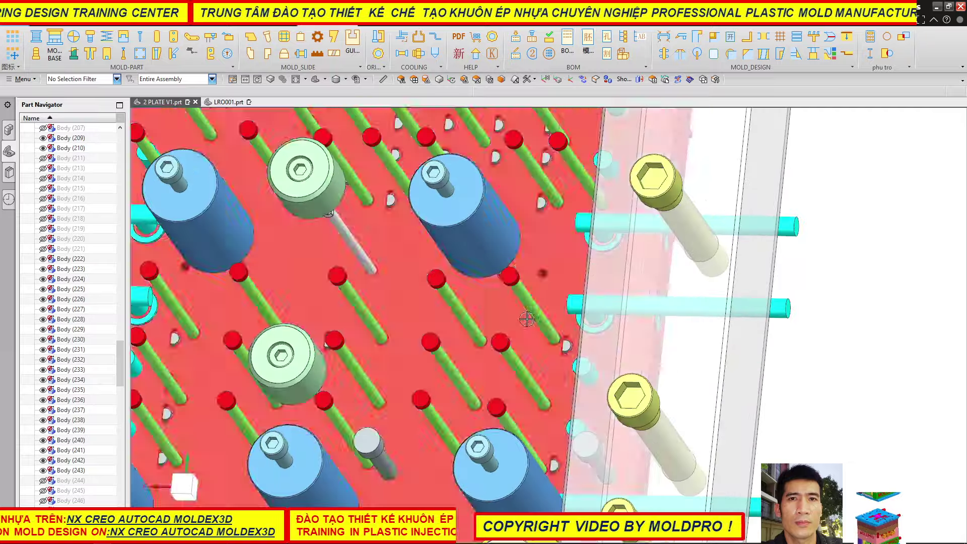
scroll(484, 252, "up", 3)
scroll(464, 267, "up", 2)
scroll(465, 267, "down", 5)
mouse_move(465, 267)
middle_mouse_down()
mouse_move(564, 272)
mouse_move(554, 310)
mouse_move(572, 272)
mouse_move(552, 302)
mouse_move(544, 297)
middle_mouse_up()
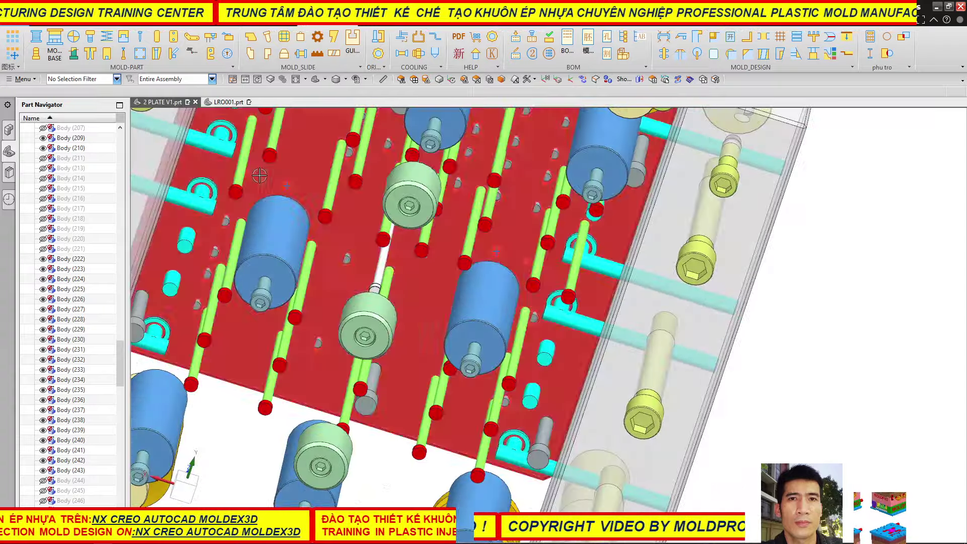
scroll(317, 190, "up", 5)
scroll(404, 239, "up", 3)
scroll(404, 239, "down", 5)
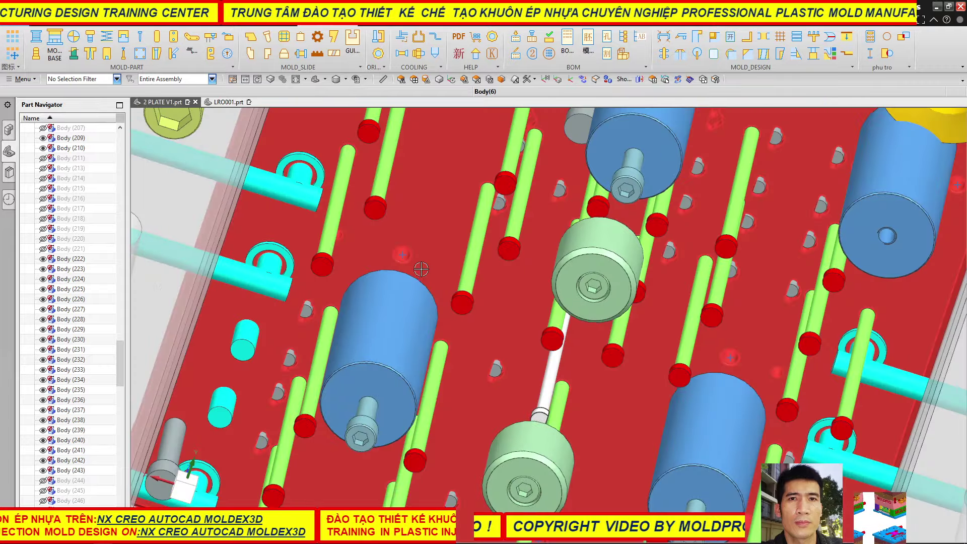
scroll(487, 193, "down", 5)
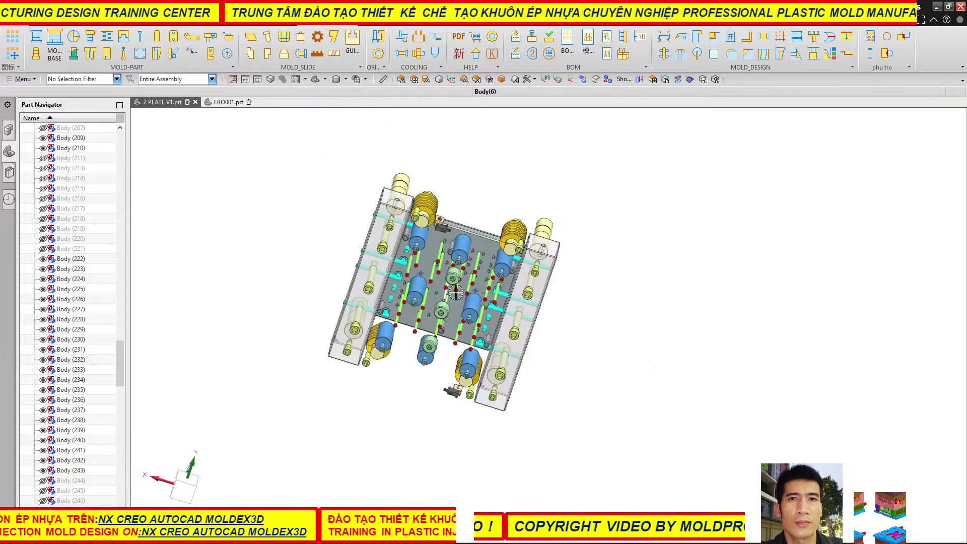
- Briefly reopen the screw tool with M8 still chosen, close it, and reorient the view
left_click(90, 36)
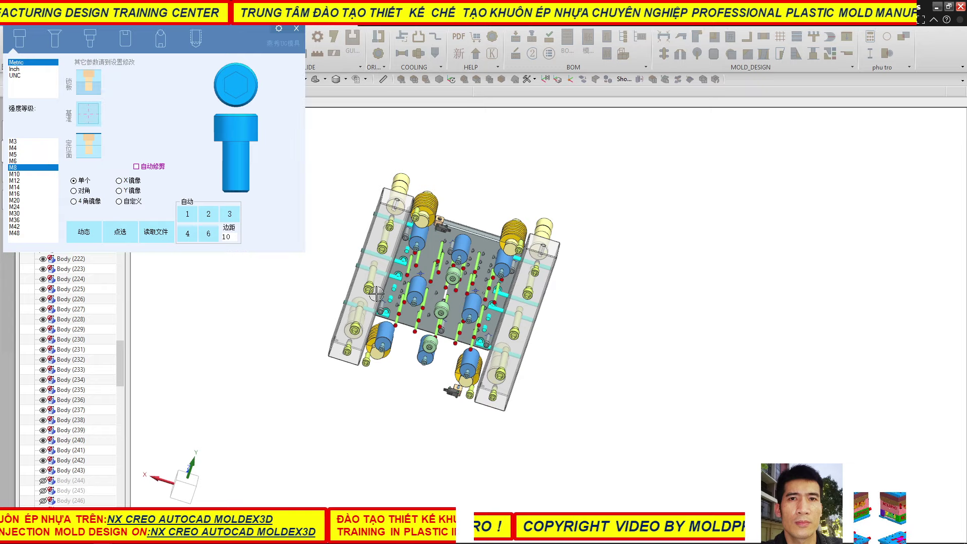
scroll(451, 319, "up", 4)
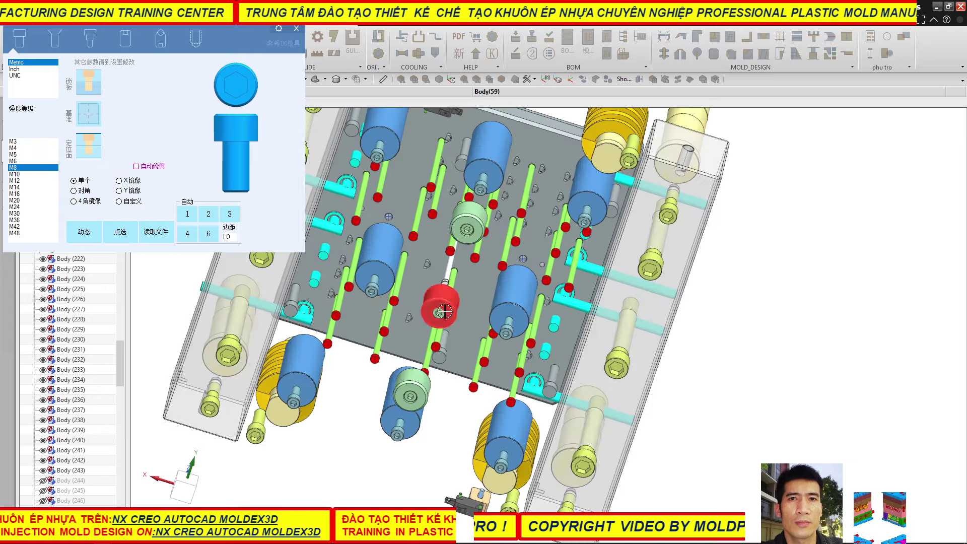
left_click(296, 31)
scroll(727, 349, "down", 5)
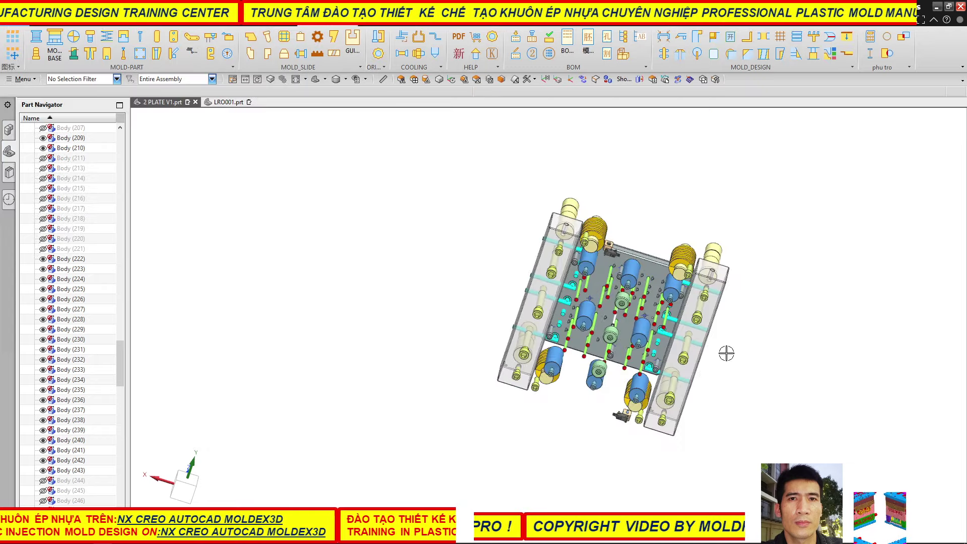
middle_click_drag(727, 350, 577, 245)
scroll(745, 308, "up", 5)
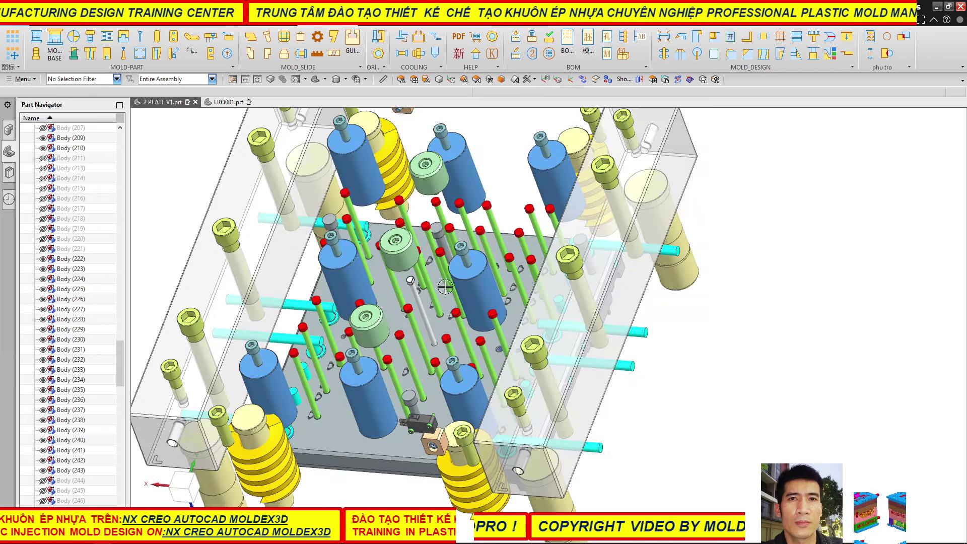
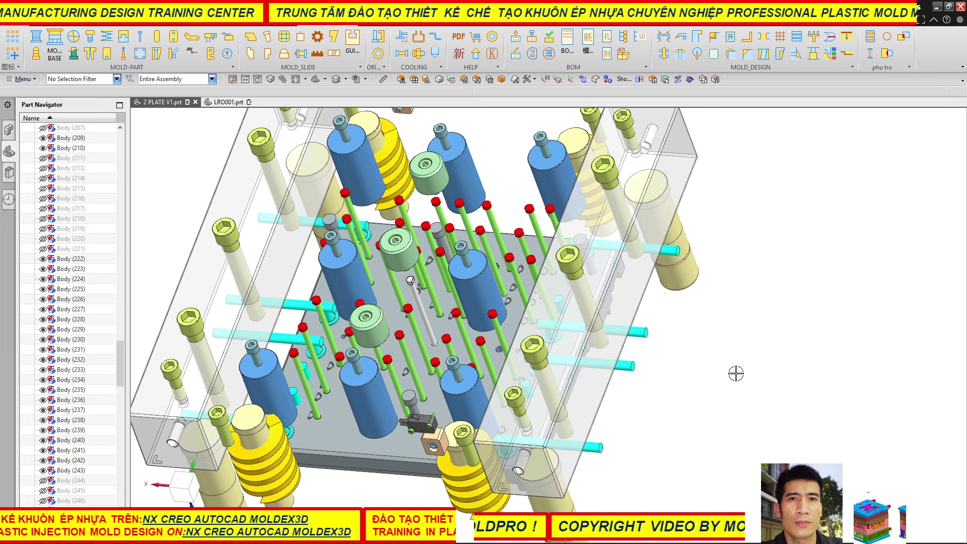
- Hide layer 60's blue cylinders while keeping layers 117 and 150 visible
key("ctrl+l")
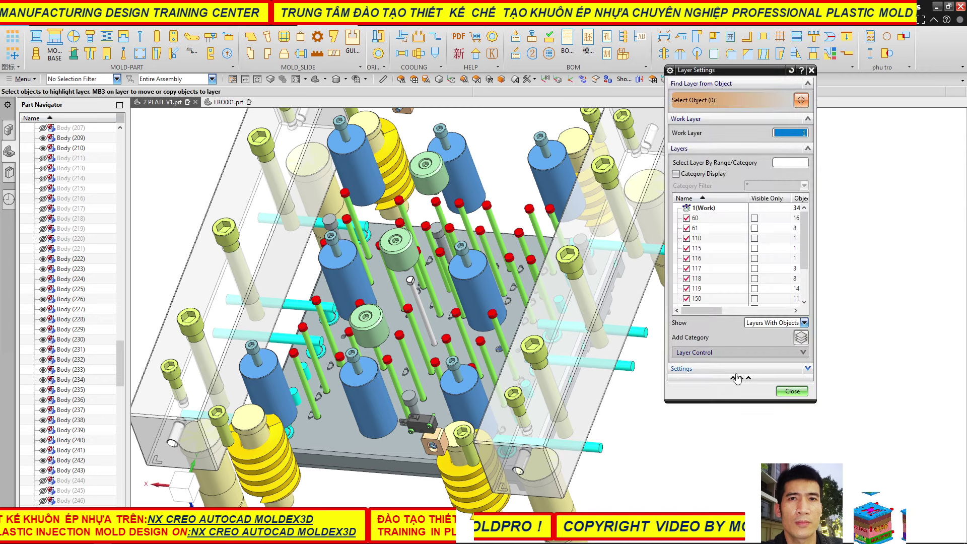
scroll(739, 272, "down", 2)
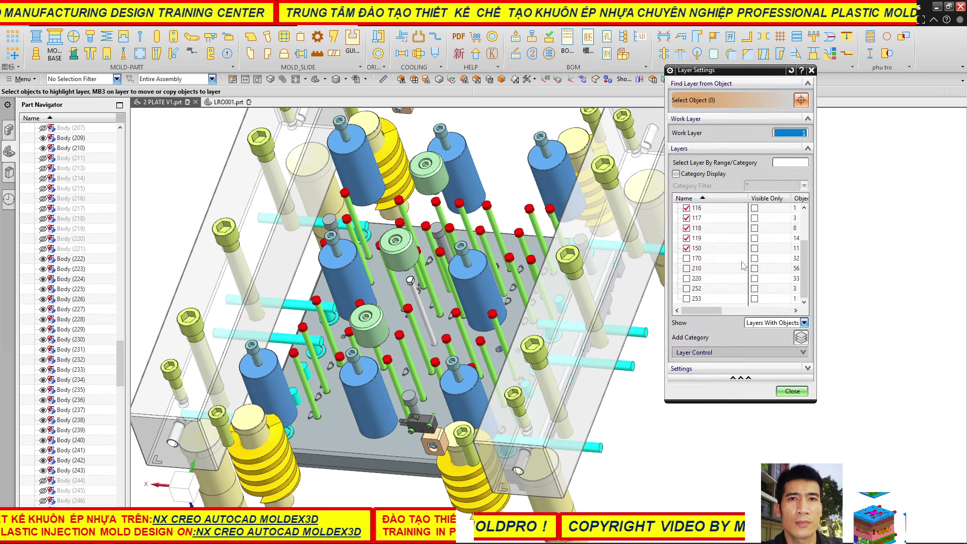
scroll(726, 264, "up", 2)
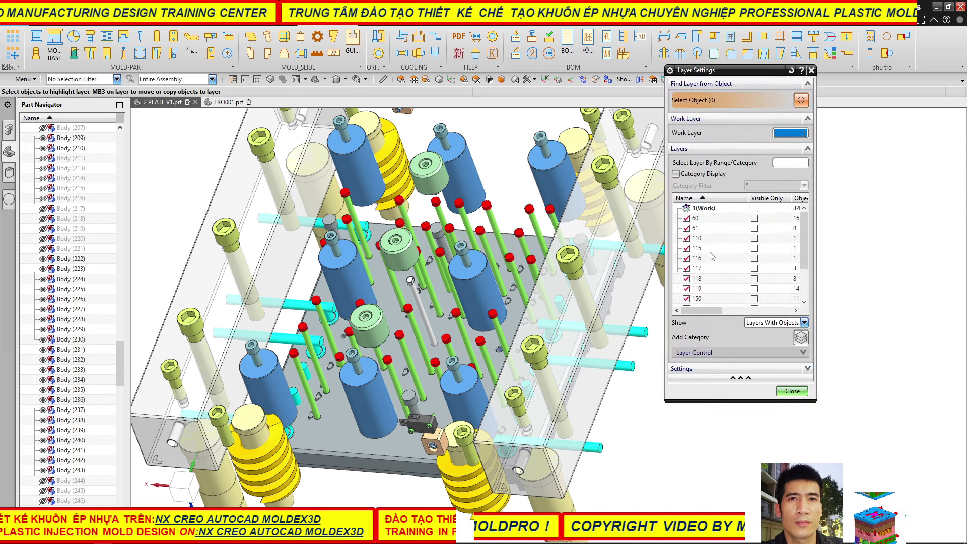
left_click(686, 218)
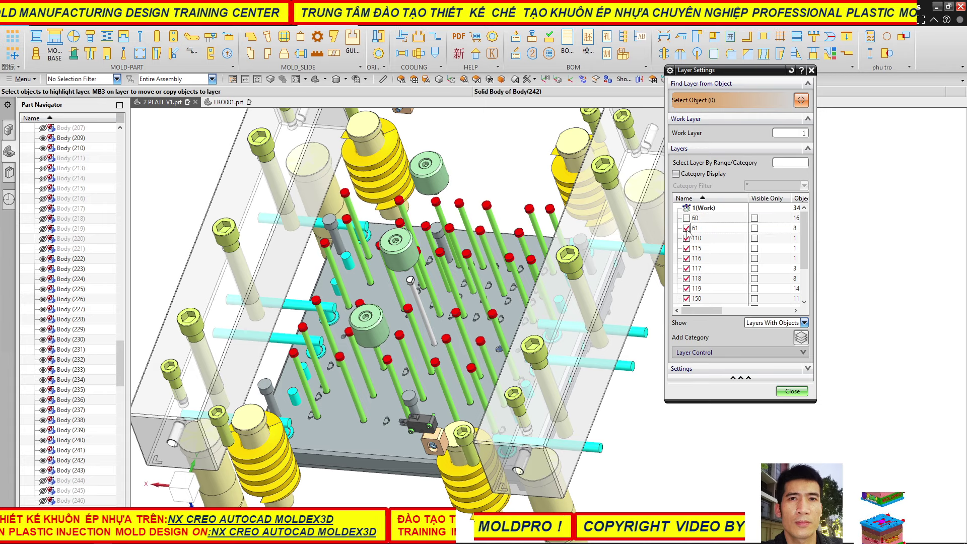
scroll(717, 278, "down", 2)
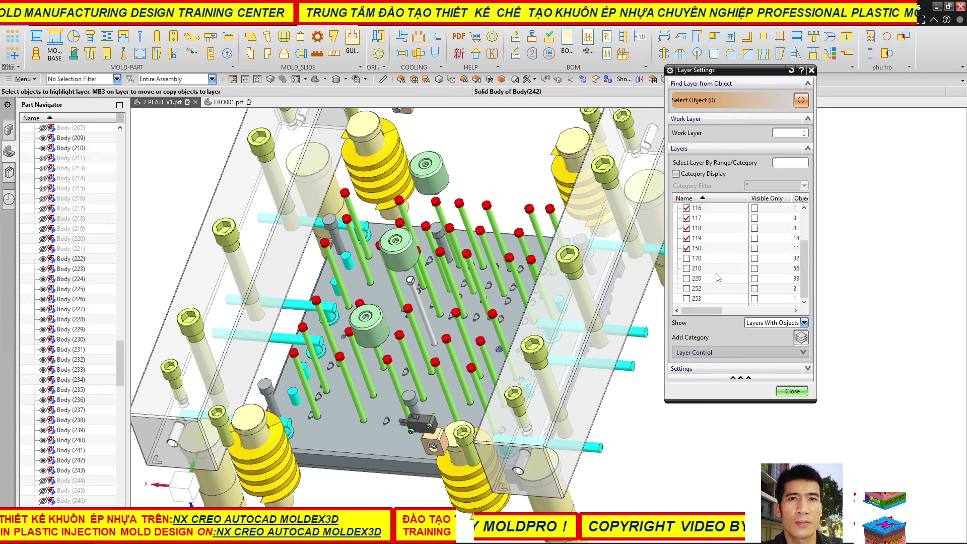
left_click(686, 249)
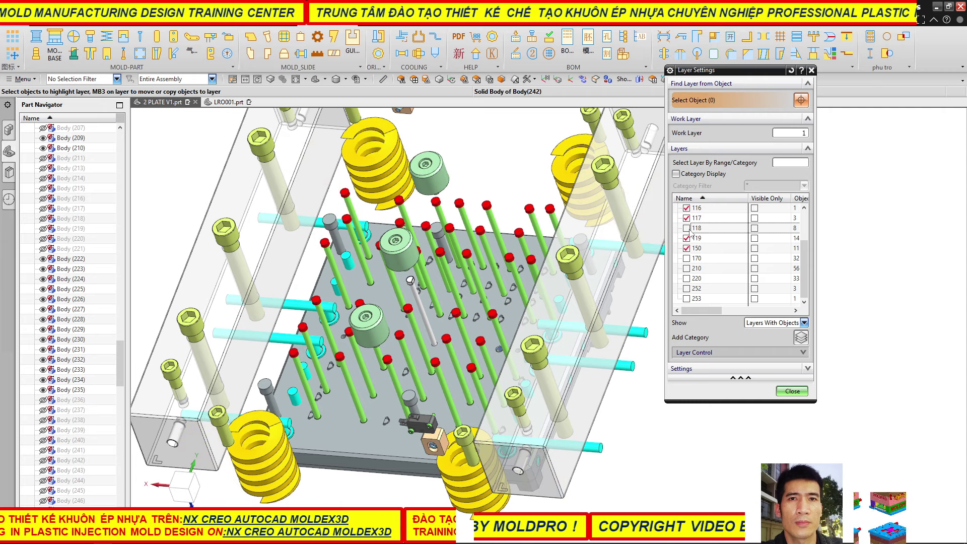
left_click(687, 219)
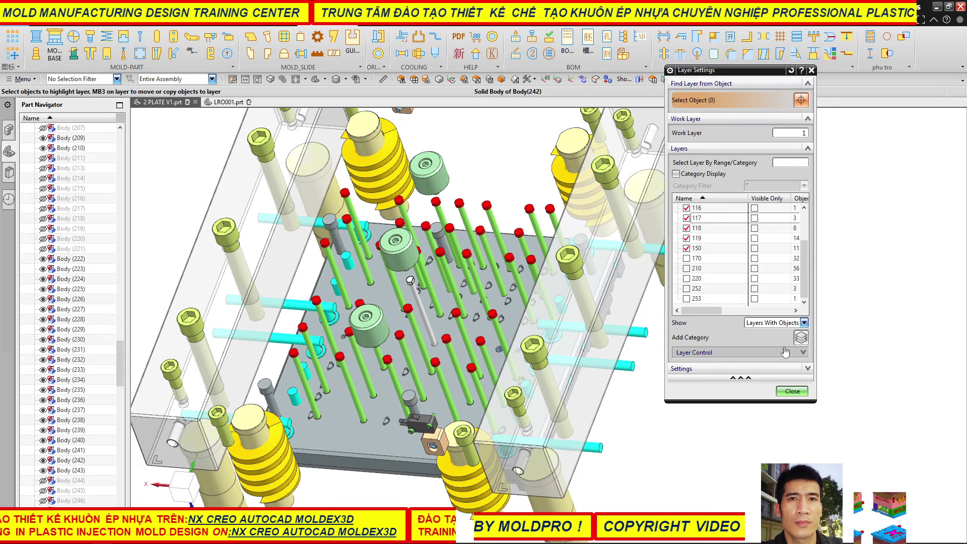
left_click(797, 392)
middle_click_drag(411, 287, 451, 301)
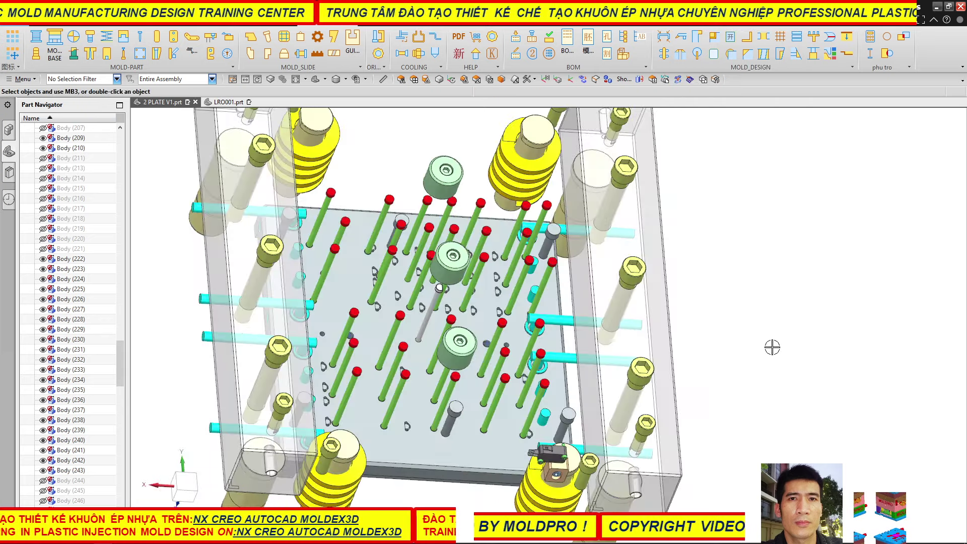
- Show the hidden lower plate again
key("ctrl+shift+k")
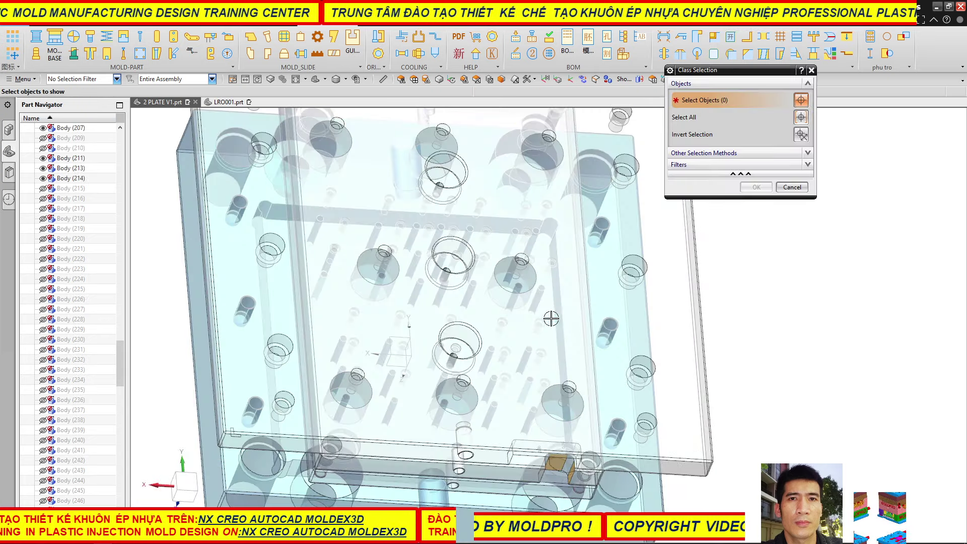
scroll(551, 319, "down", 3)
middle_click_drag(383, 333, 347, 360)
left_click(404, 349)
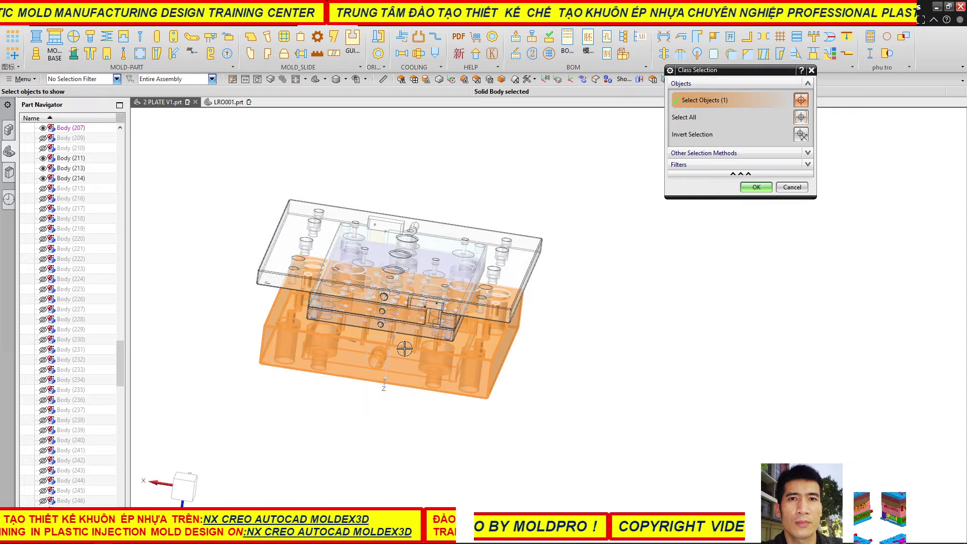
left_click(755, 187)
- Snap the mold to a top-down view and start the M8 screw tool
mouse_move(754, 190)
middle_mouse_down()
mouse_move(628, 237)
mouse_move(536, 359)
mouse_move(624, 344)
middle_mouse_up()
key("F8")
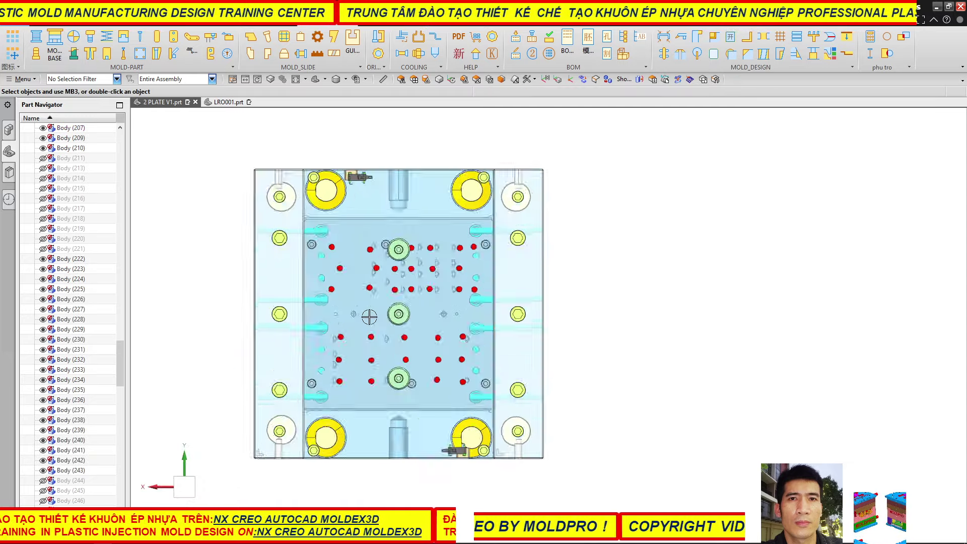
scroll(495, 337, "up", 5)
scroll(363, 303, "down", 3)
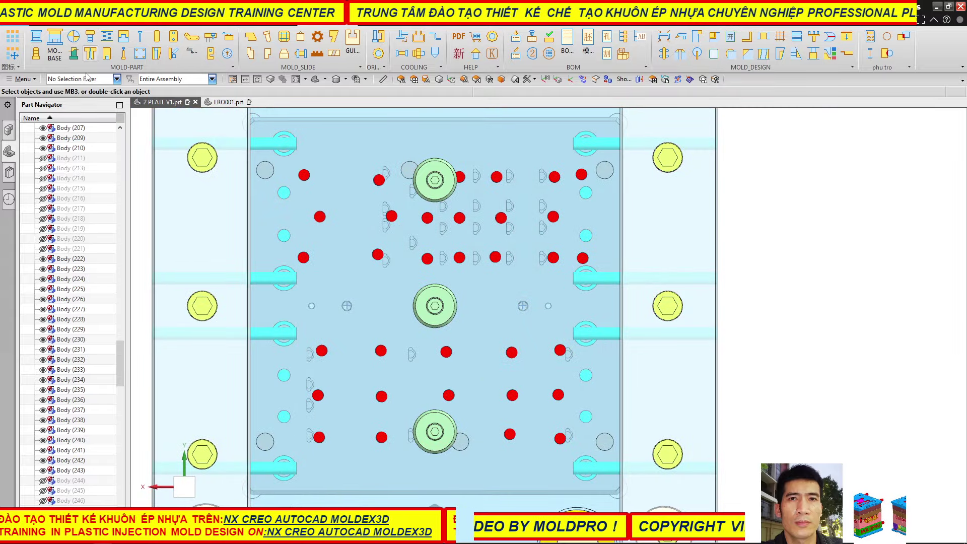
left_click_drag(116, 356, 119, 514)
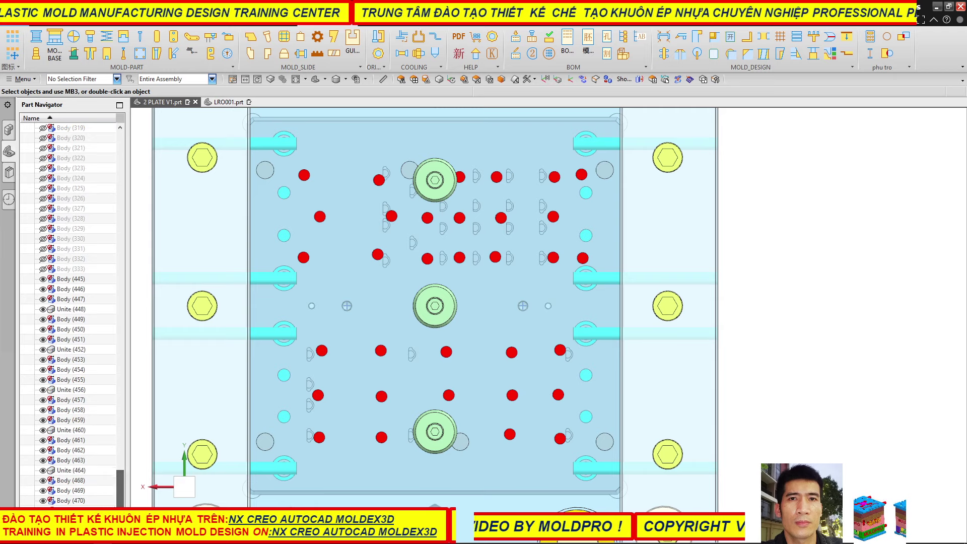
left_click(91, 38)
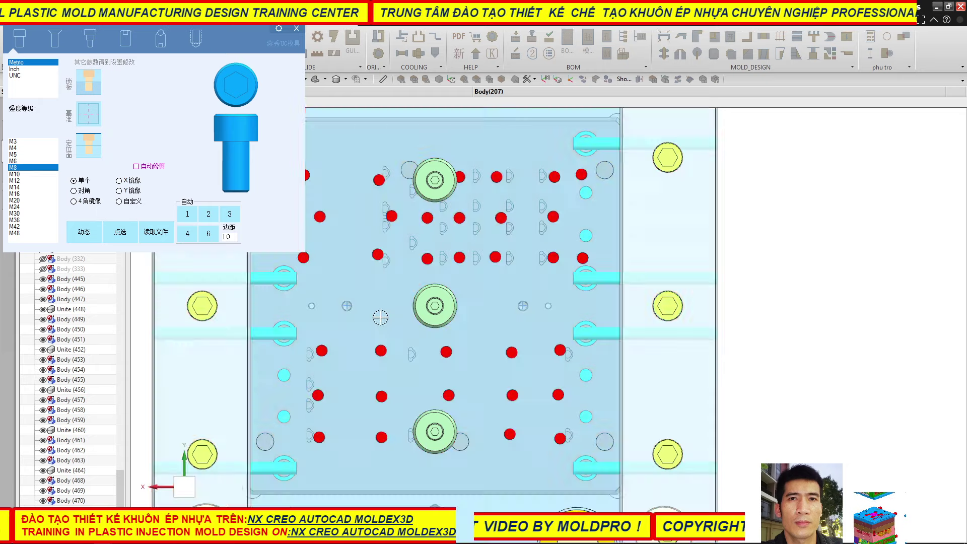
- Select plate Body(207) and its top face for M8 screw placement
left_click(353, 311)
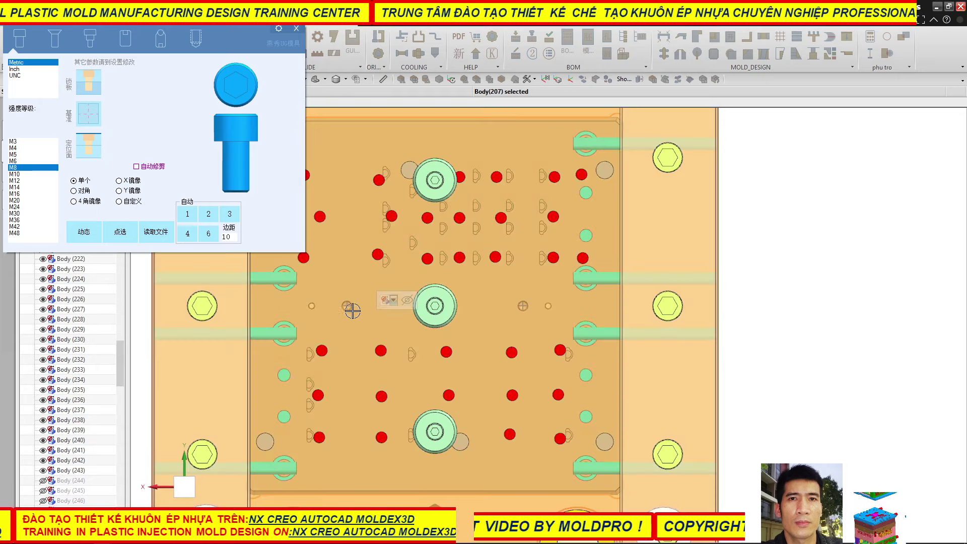
scroll(345, 306, "up", 4)
scroll(343, 306, "up", 4)
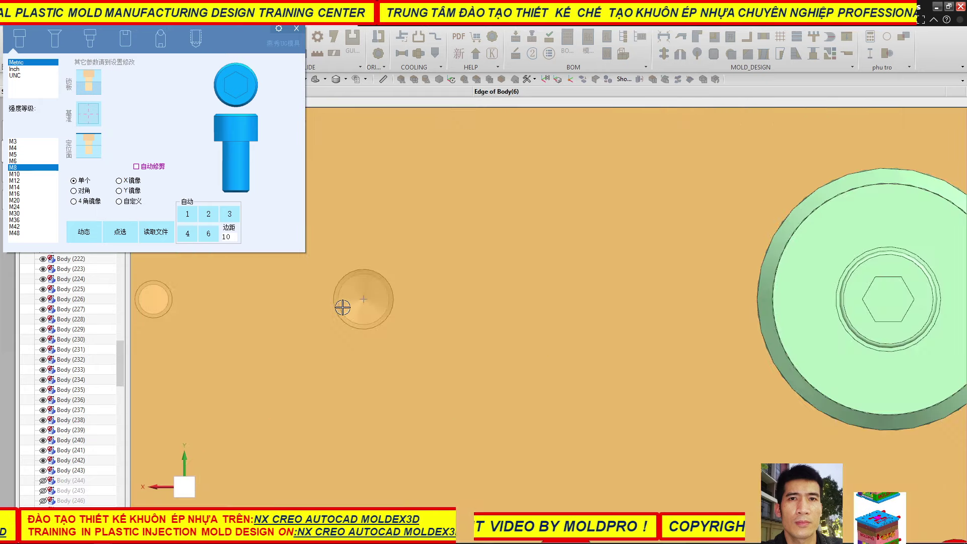
left_click(120, 232)
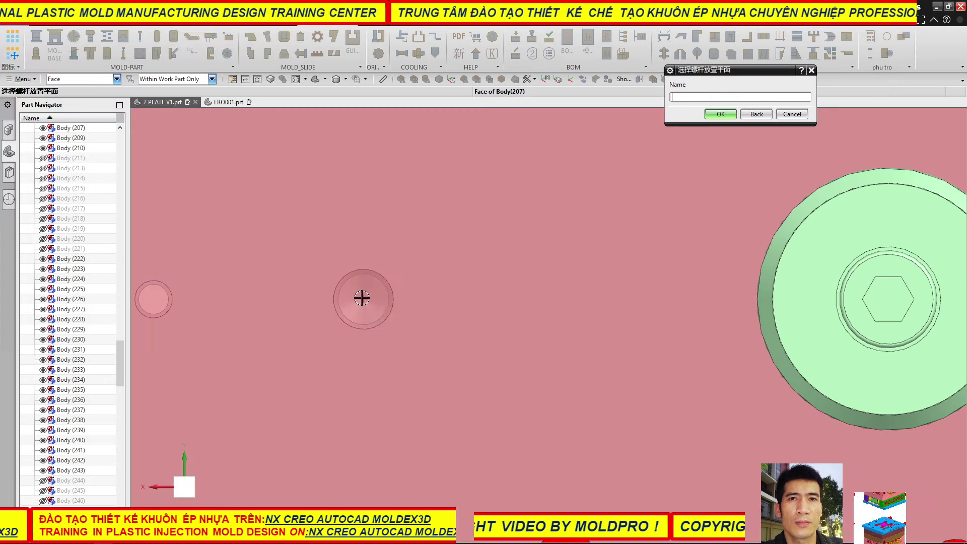
left_click(363, 298)
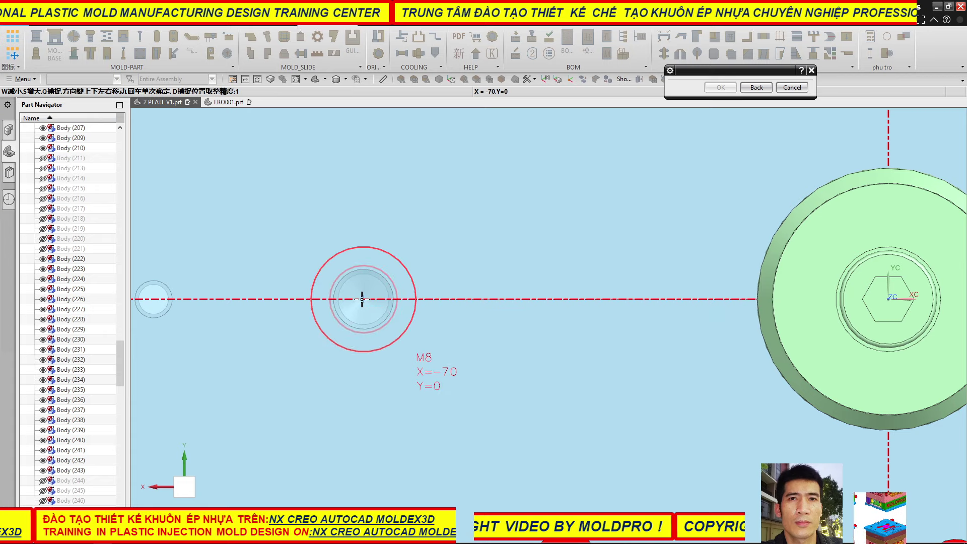
scroll(277, 258, "down", 2)
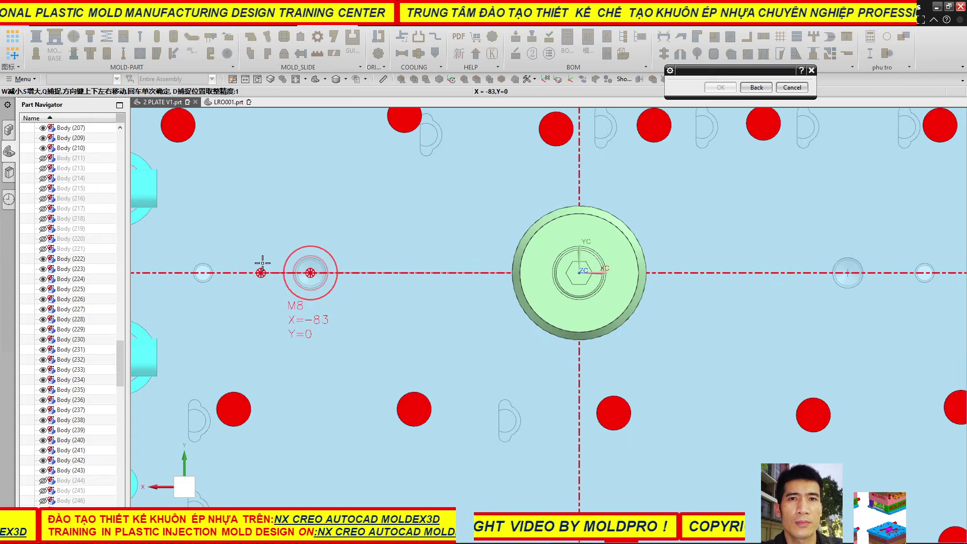
scroll(566, 316, "down", 2)
scroll(583, 285, "up", 3)
scroll(579, 279, "up", 2)
scroll(572, 247, "up", 2)
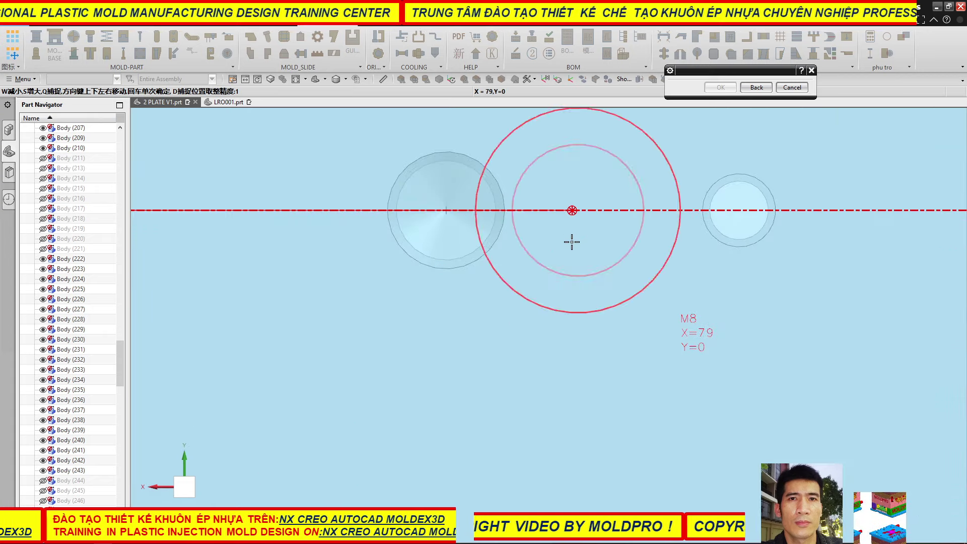
- Place M8 screws at X=-70 and X=70 on Y=0, then close the tool
left_click(445, 210)
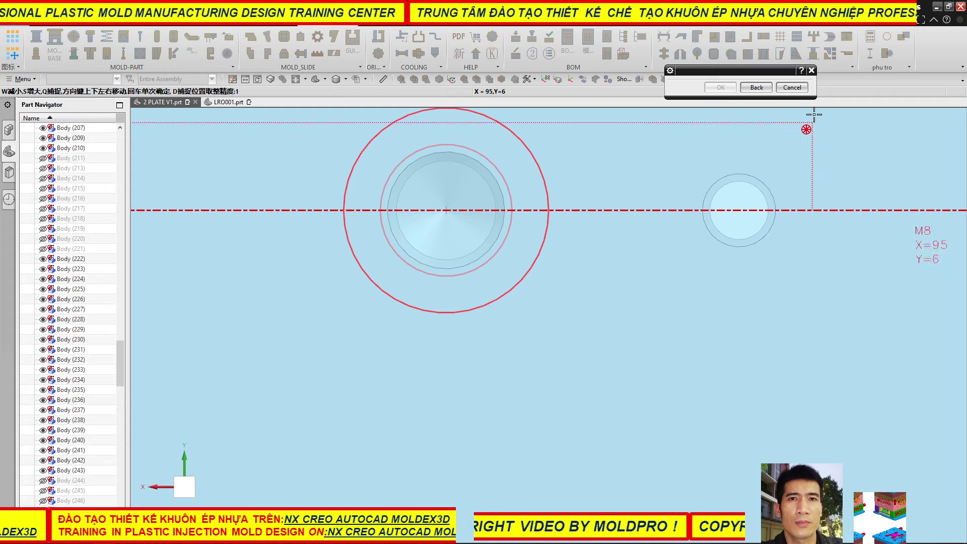
left_click(795, 89)
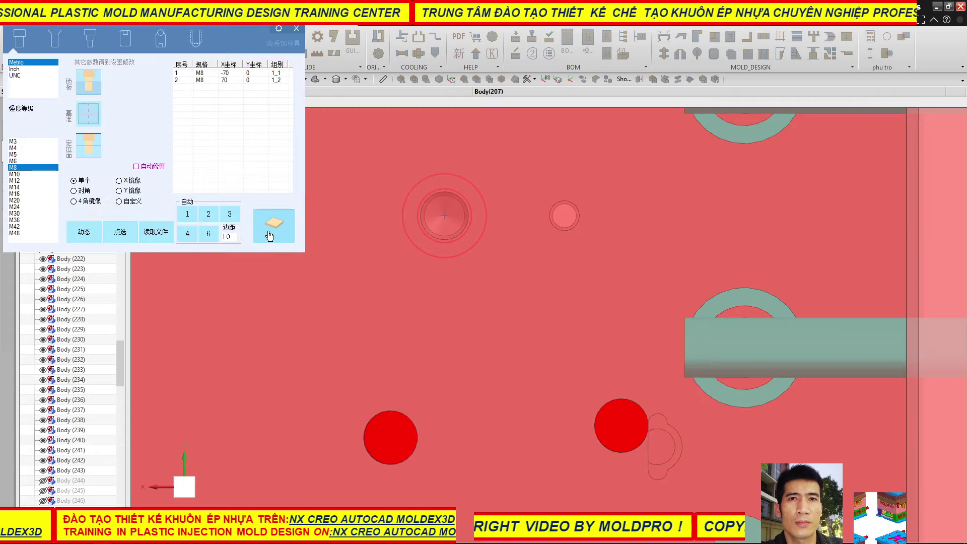
left_click(275, 235)
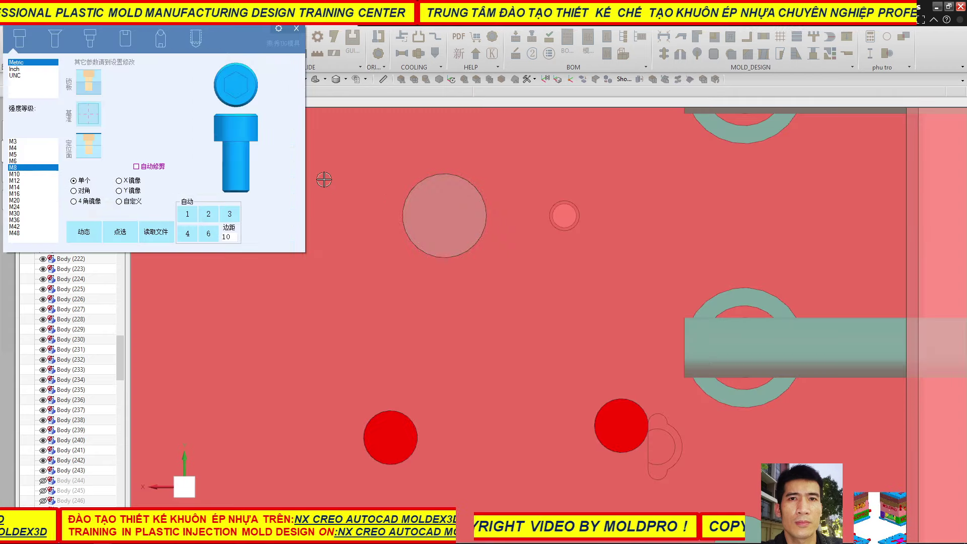
left_click(298, 32)
- Remove the feature parameters from the left plate Body(174)
scroll(456, 275, "up", 5)
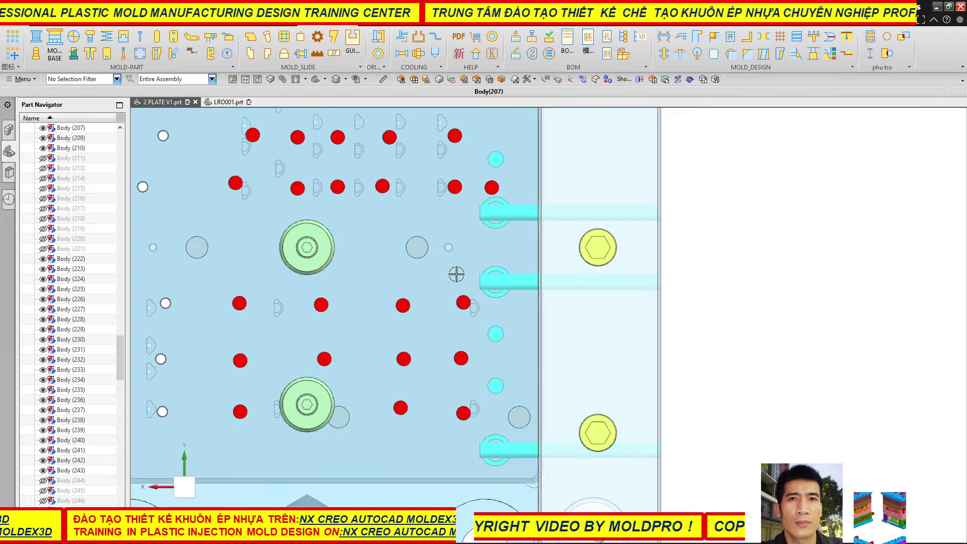
scroll(518, 296, "up", 3)
mouse_move(519, 296)
middle_mouse_down()
mouse_move(451, 218)
mouse_move(453, 231)
middle_mouse_up()
scroll(453, 232, "down", 5)
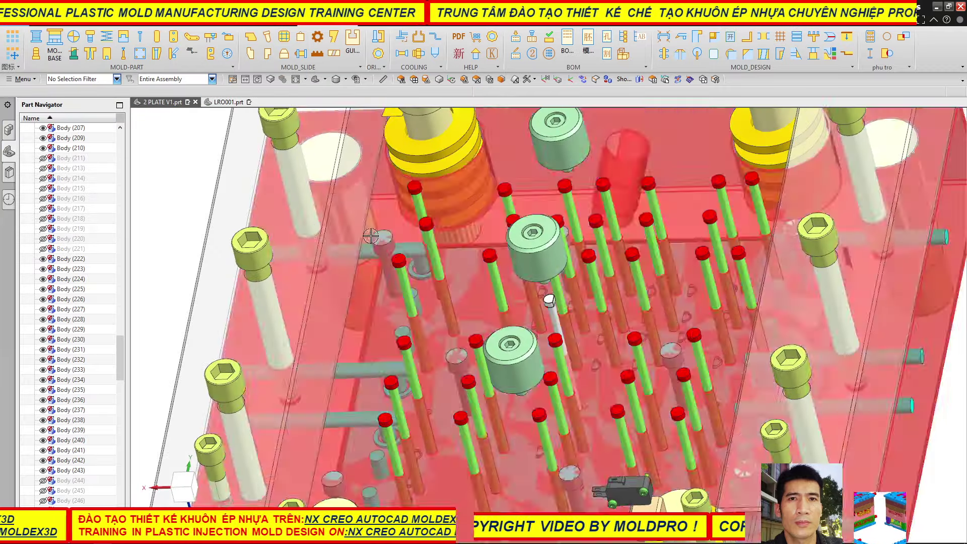
scroll(454, 232, "down", 3)
scroll(361, 229, "up", 2)
scroll(83, 370, "down", 5)
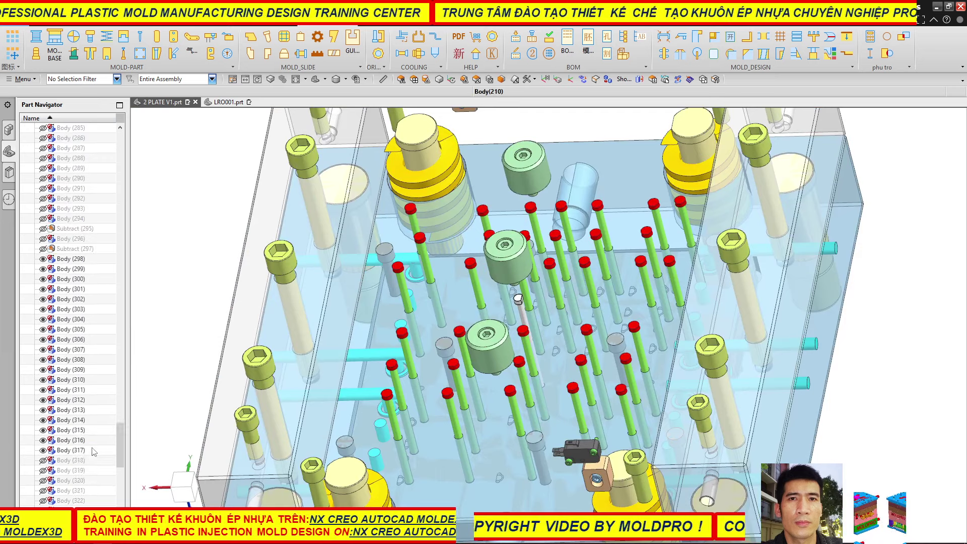
scroll(85, 482, "down", 5)
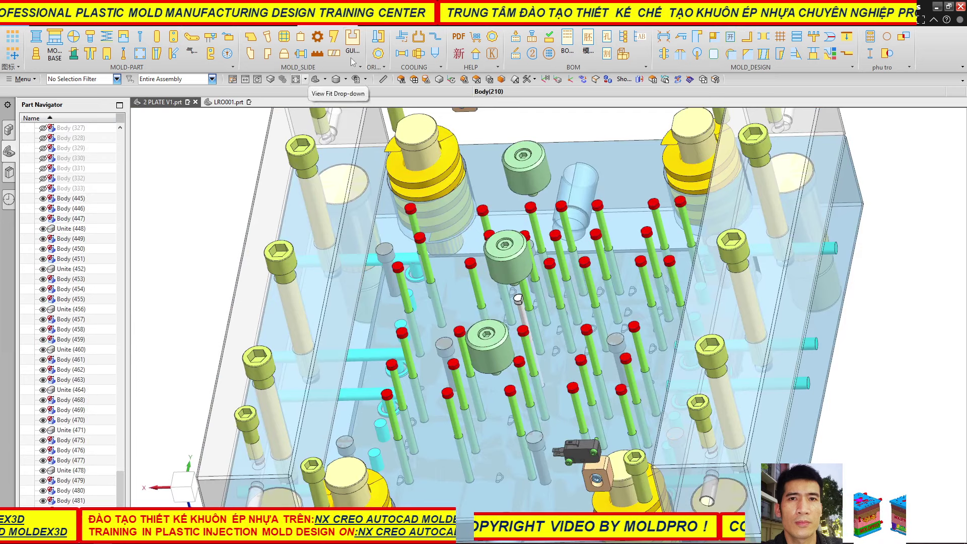
left_click(388, 25)
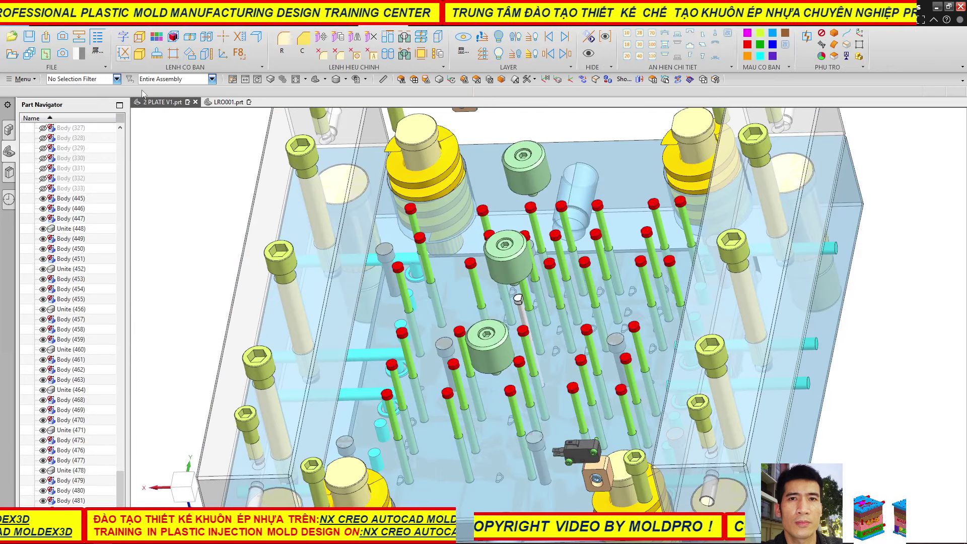
left_click(285, 216)
left_click(404, 53)
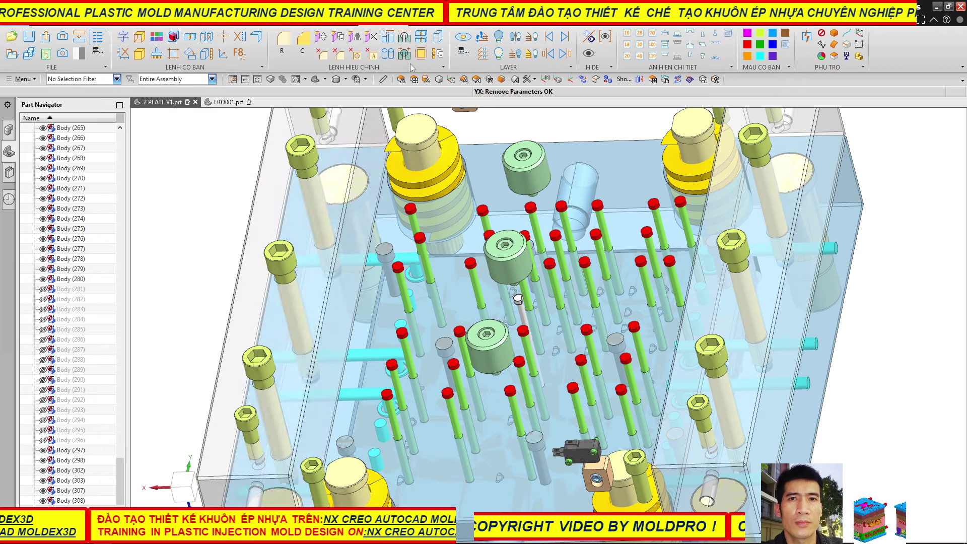
- Start a batch subtract with the large plate as the target body
left_click(404, 37)
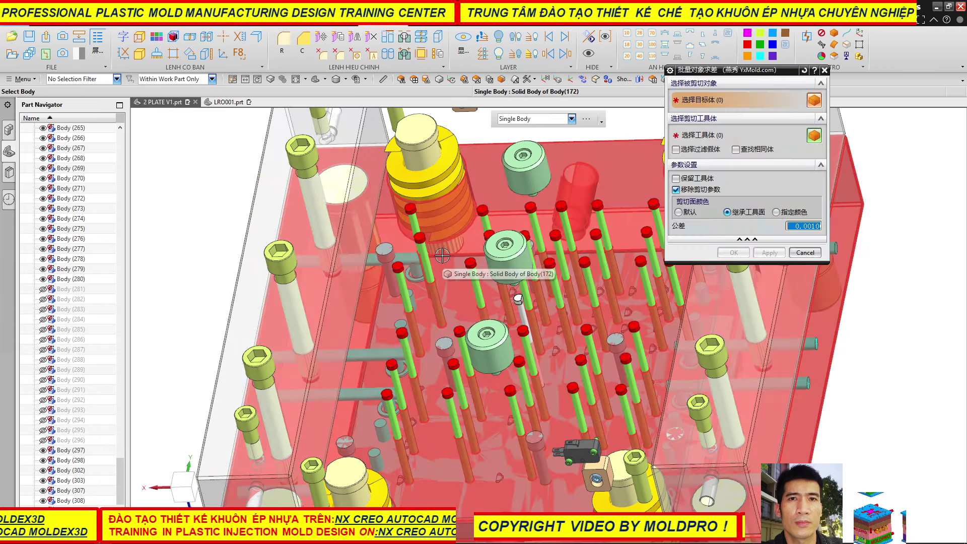
left_click(446, 257)
key("ctrl+f")
middle_click_drag(446, 257, 520, 347)
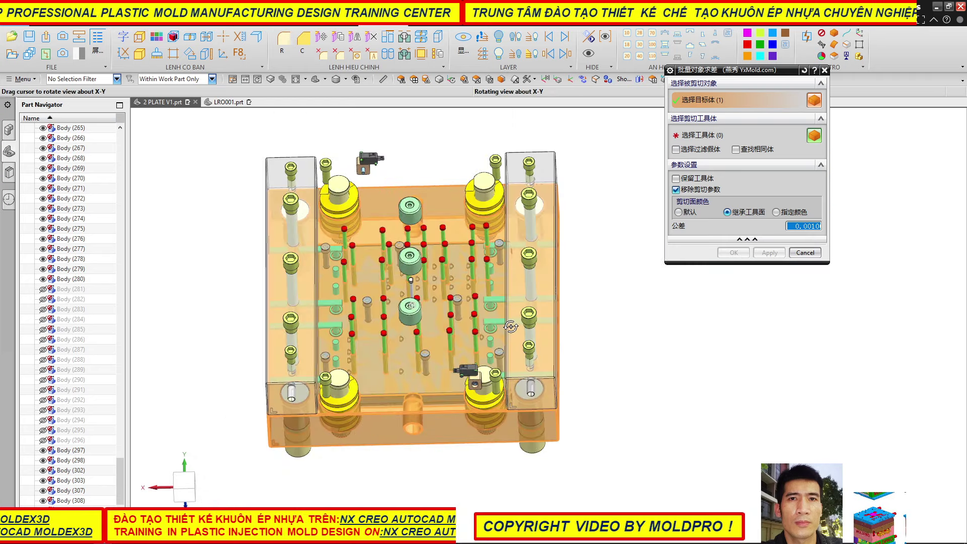
- Pick the eight small round pin bodies as tool bodies
left_click(711, 136)
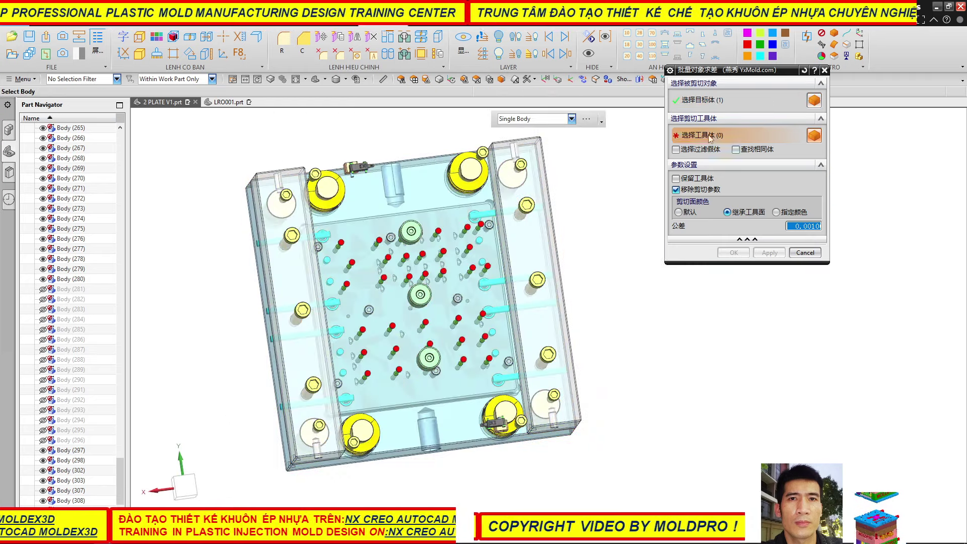
scroll(320, 256, "up", 3)
scroll(311, 232, "up", 3)
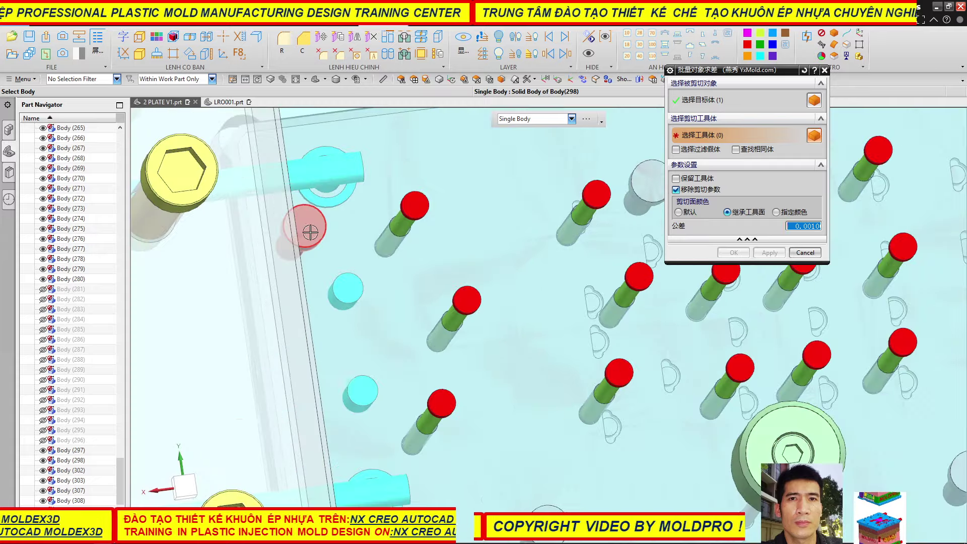
left_click(308, 232)
scroll(308, 232, "down", 5)
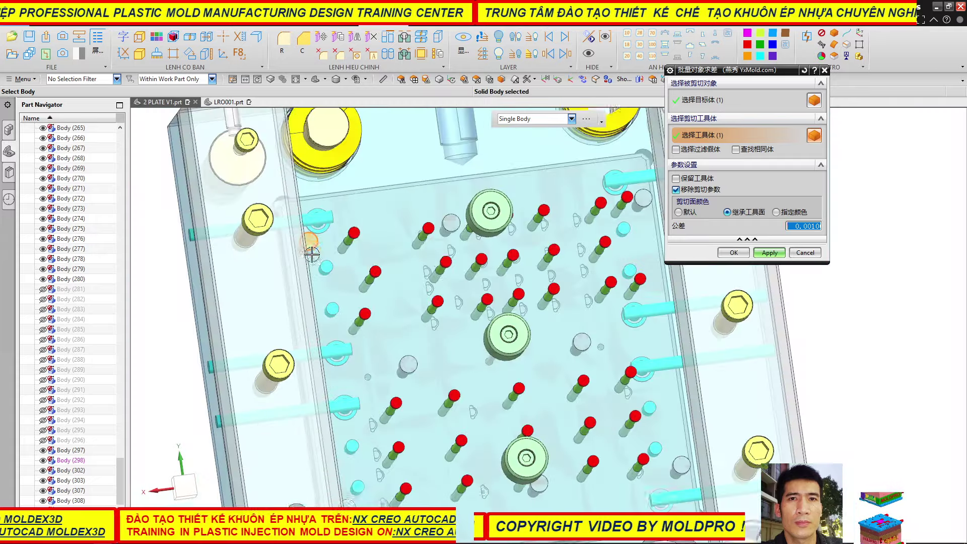
left_click(455, 222)
scroll(455, 223, "down", 5)
scroll(501, 222, "up", 5)
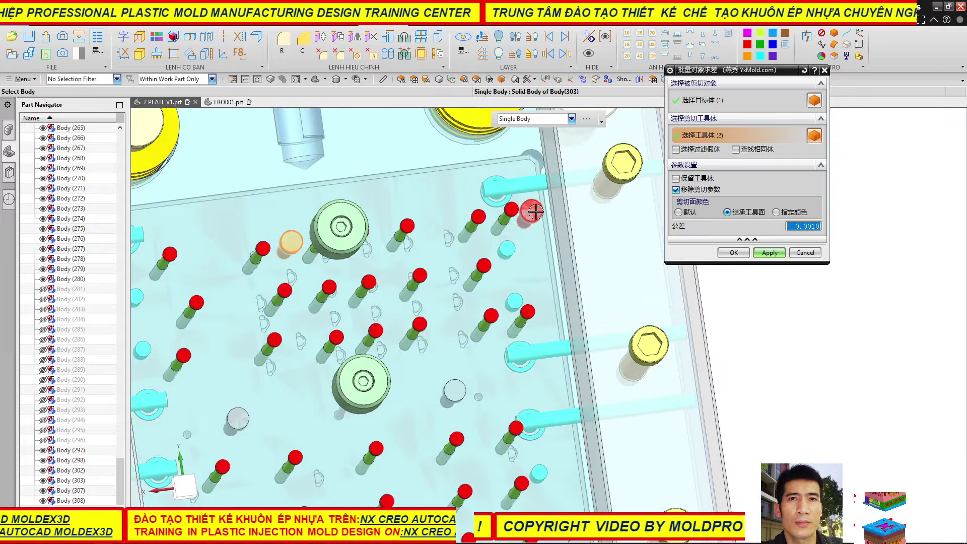
left_click(532, 212)
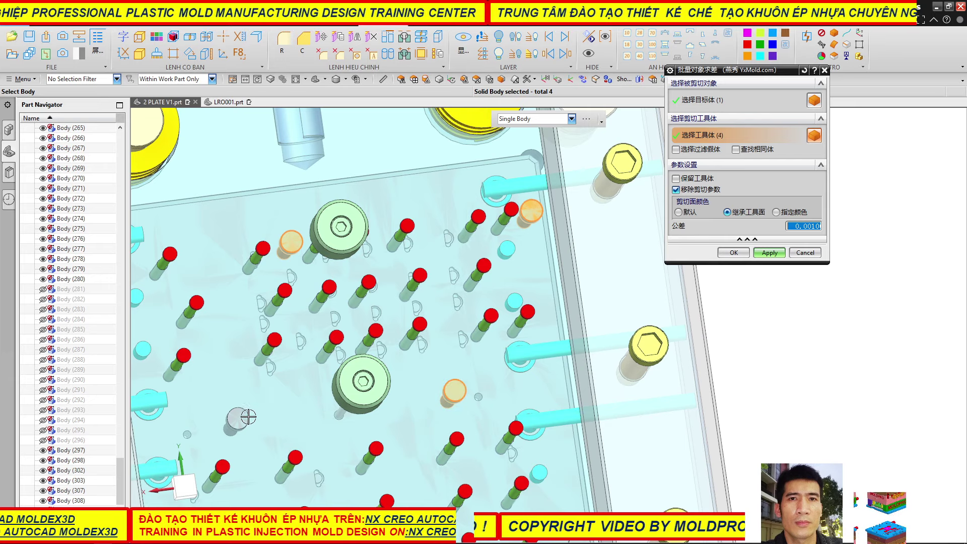
scroll(453, 243, "down", 5)
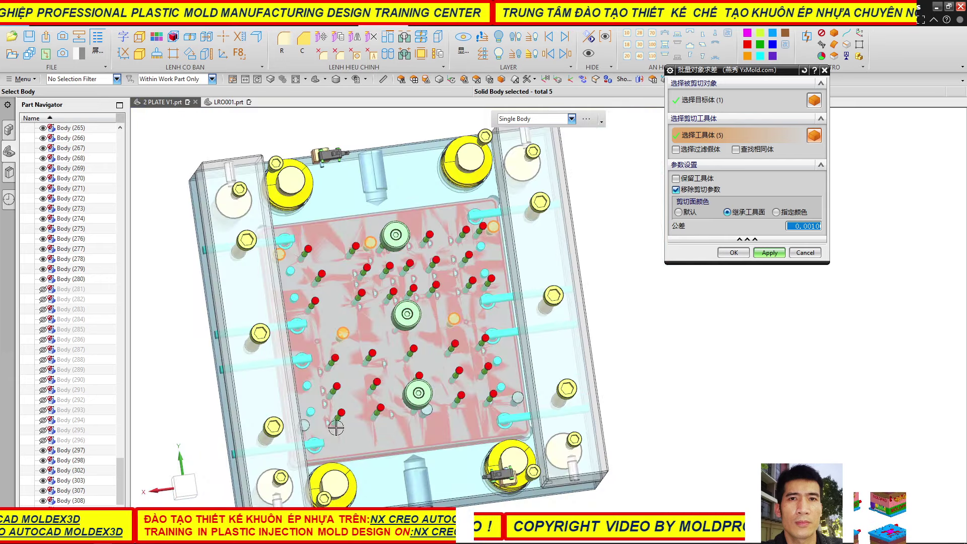
scroll(336, 428, "up", 5)
scroll(274, 405, "down", 3)
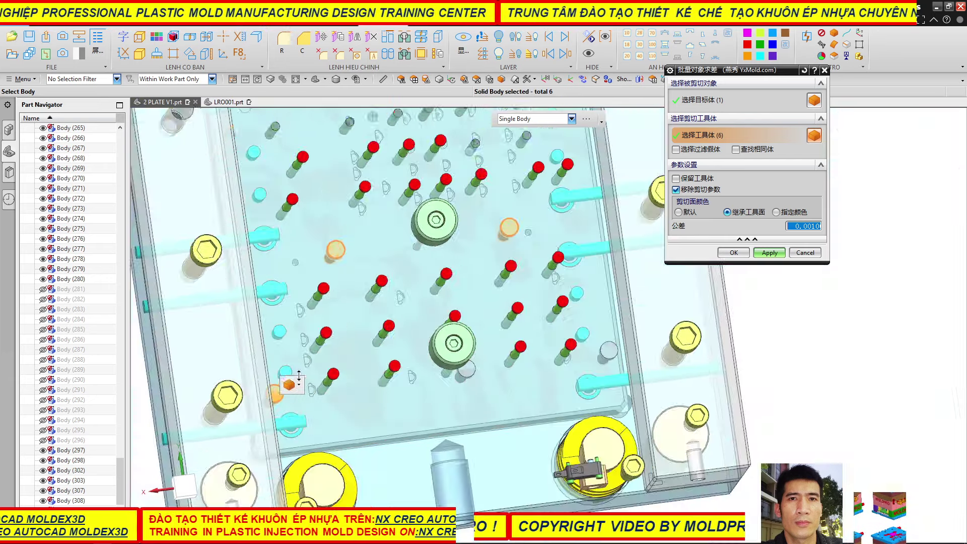
scroll(453, 359, "up", 5)
scroll(359, 402, "down", 3)
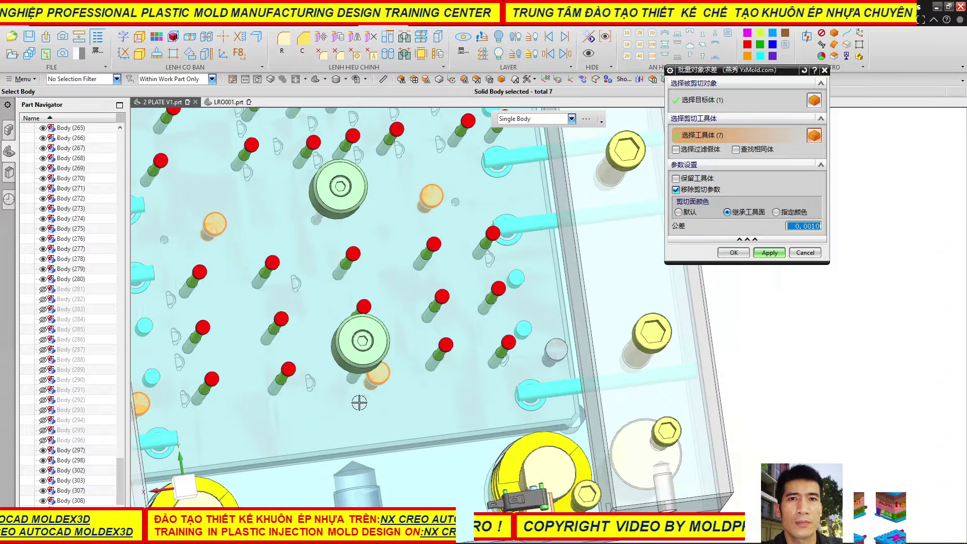
- Apply the subtraction and orbit to inspect the pin holes in the plate
left_click(734, 253)
scroll(503, 282, "down", 3)
mouse_move(484, 292)
middle_mouse_down()
mouse_move(510, 272)
mouse_move(370, 215)
mouse_move(411, 302)
middle_mouse_up()
scroll(371, 215, "up", 5)
scroll(371, 215, "down", 5)
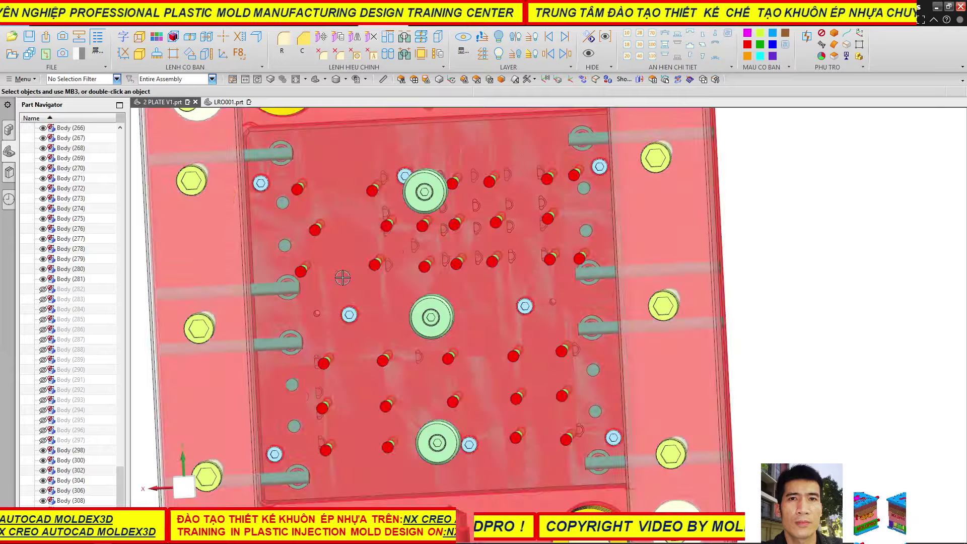
- Orbit and zoom around the mold to inspect the cut pockets from several angles
scroll(378, 285, "down", 3)
mouse_move(378, 285)
middle_mouse_down()
mouse_move(416, 325)
mouse_move(393, 418)
middle_mouse_up()
scroll(566, 373, "up", 5)
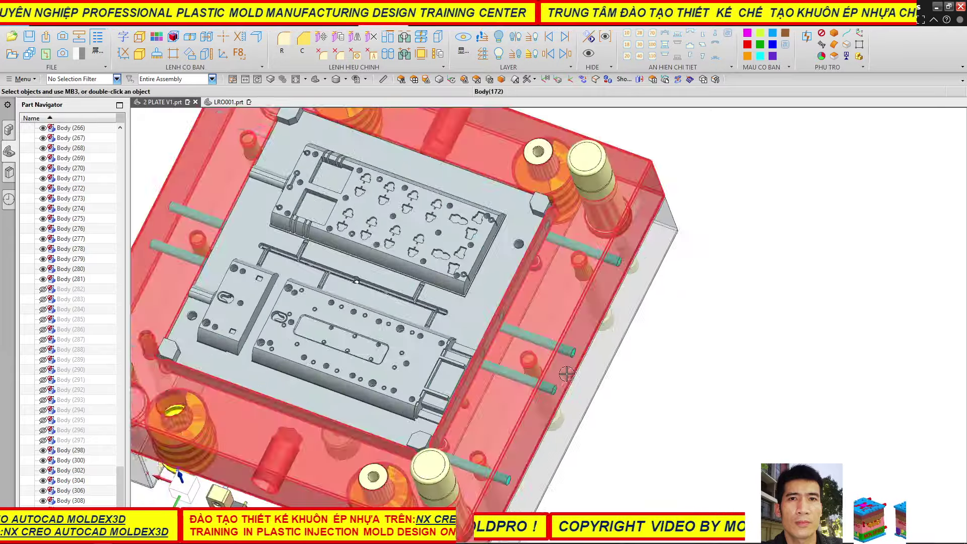
mouse_move(567, 374)
middle_mouse_down()
mouse_move(560, 293)
mouse_move(542, 271)
mouse_move(436, 285)
mouse_move(465, 316)
middle_mouse_up()
scroll(435, 285, "down", 2)
scroll(465, 316, "up", 3)
scroll(465, 316, "up", 3)
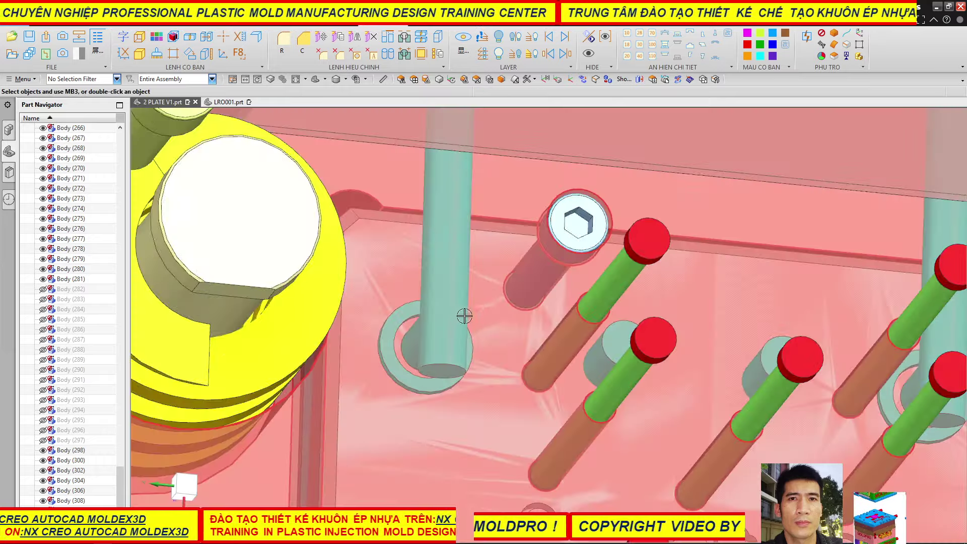
scroll(464, 316, "down", 3)
scroll(377, 328, "down", 3)
scroll(377, 328, "down", 1)
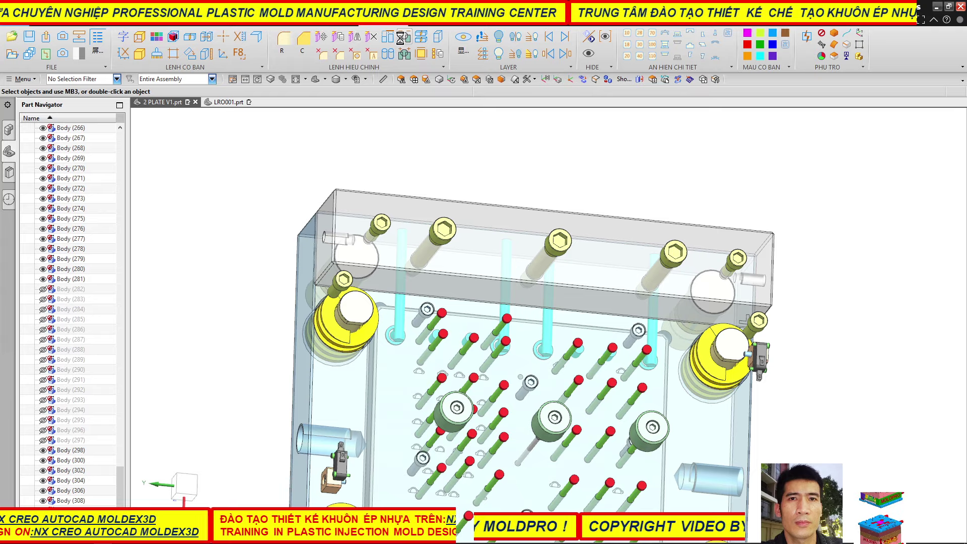
scroll(240, 163, "down", 3)
mouse_move(486, 272)
middle_mouse_down()
mouse_move(489, 457)
mouse_move(483, 436)
mouse_move(458, 436)
mouse_move(477, 349)
mouse_move(453, 383)
middle_mouse_up()
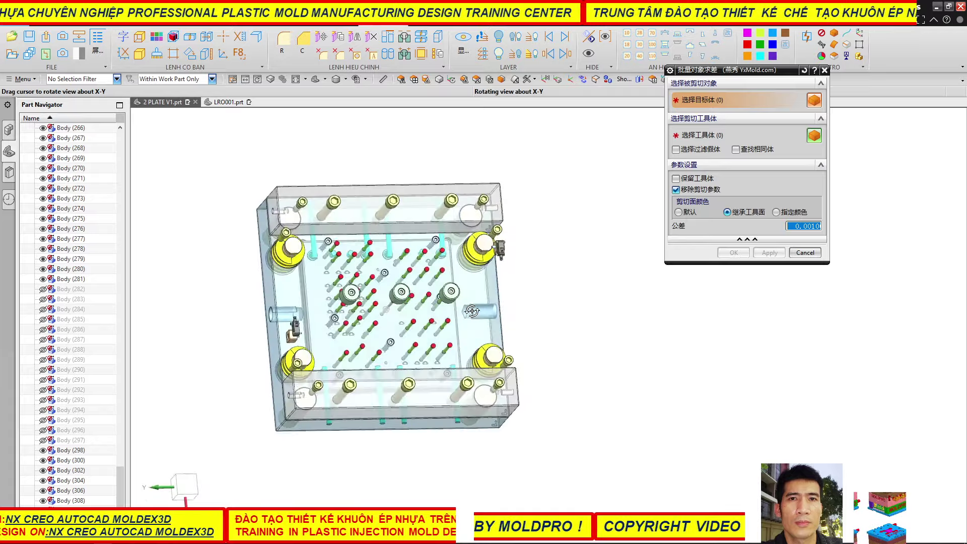
- Choose the plate as the batch subtract target body
scroll(306, 273, "up", 5)
scroll(306, 273, "down", 3)
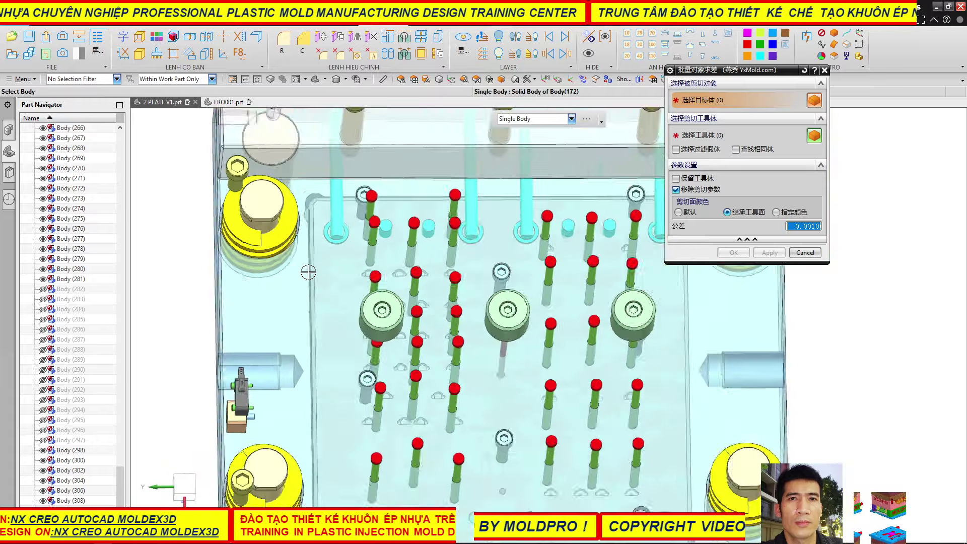
middle_click_drag(342, 266, 353, 275)
scroll(353, 274, "up", 2)
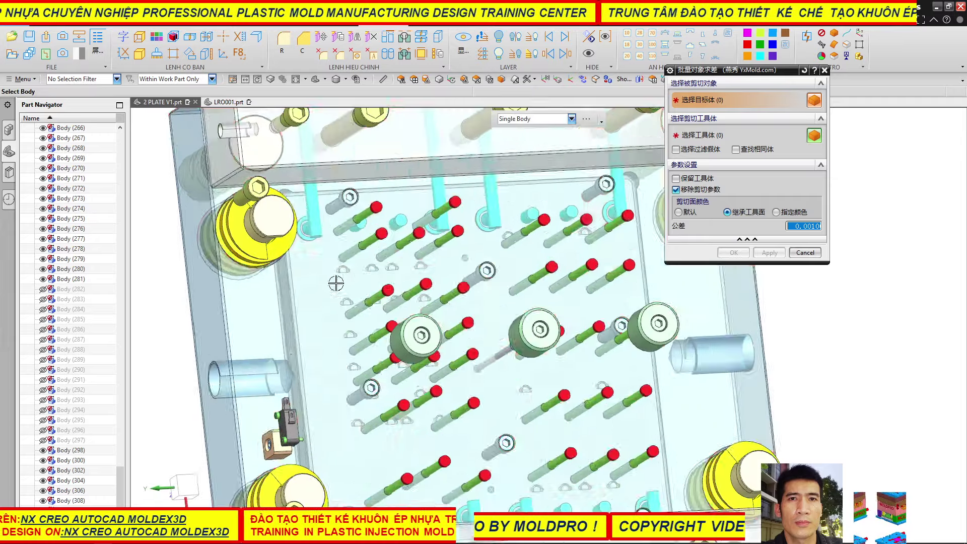
left_click(447, 280)
left_click(693, 137)
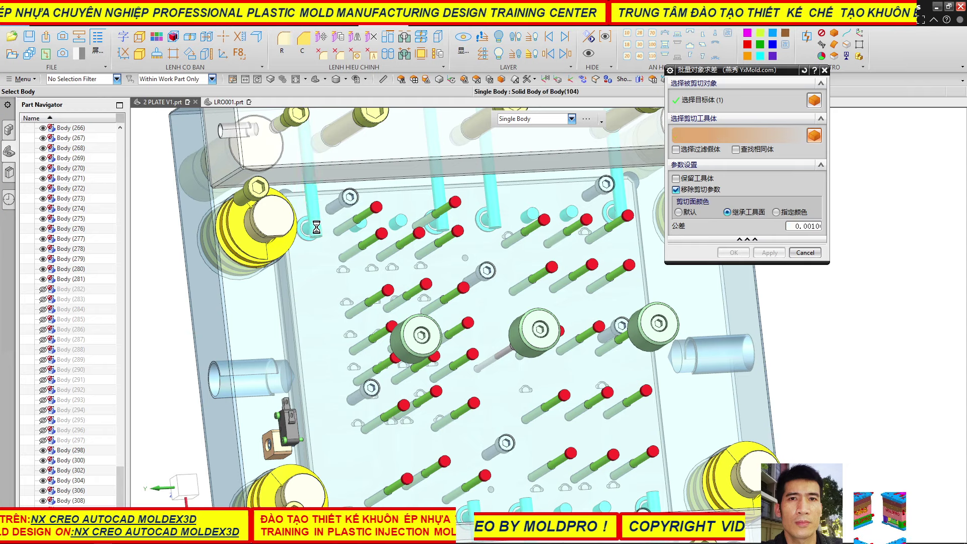
- Add the ring body and the first vertical pipes as tool bodies
scroll(317, 228, "up", 3)
scroll(309, 226, "up", 2)
left_click(244, 225)
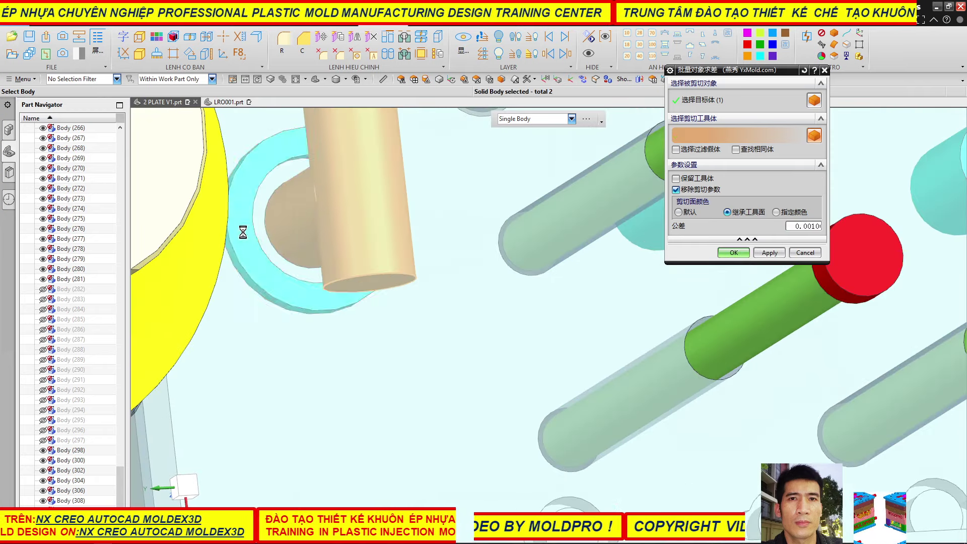
scroll(250, 252, "down", 3)
scroll(302, 272, "down", 2)
scroll(399, 285, "up", 2)
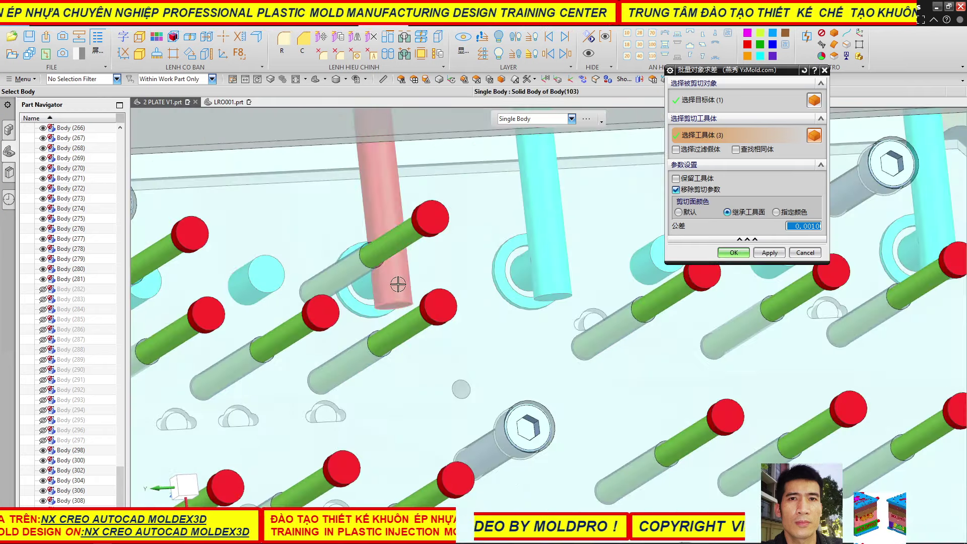
left_click(383, 290)
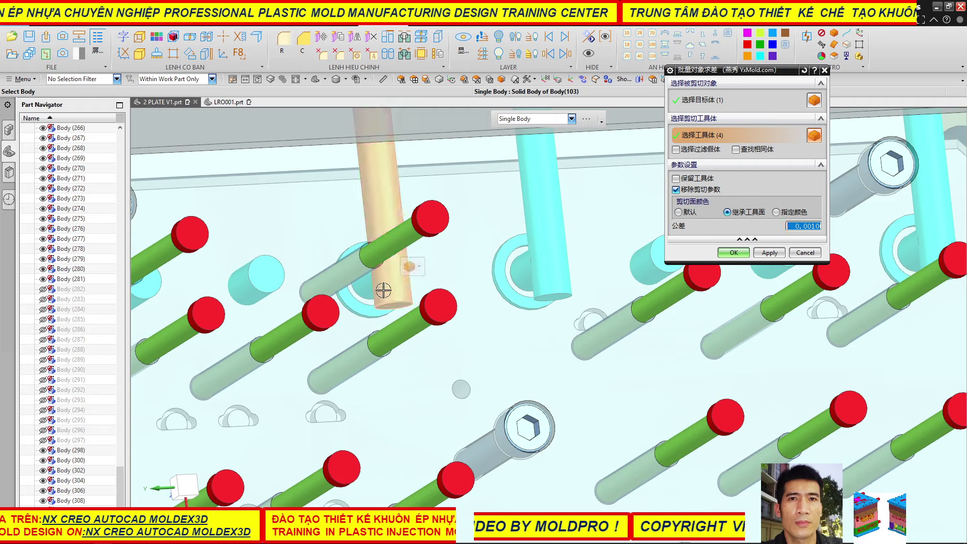
left_click(539, 288)
left_click(508, 285)
scroll(503, 282, "down", 2)
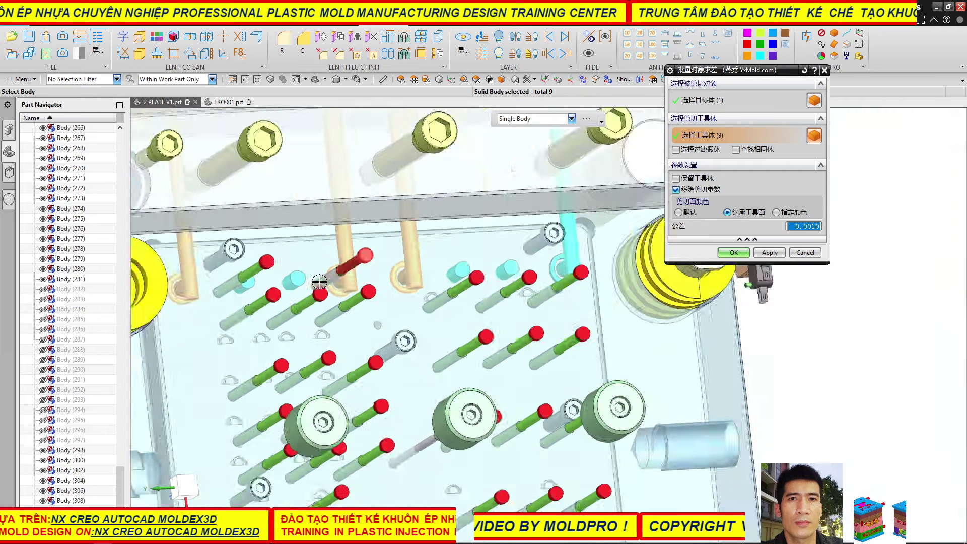
scroll(498, 278, "down", 1)
scroll(493, 274, "up", 2)
scroll(489, 271, "up", 1)
scroll(427, 285, "down", 3)
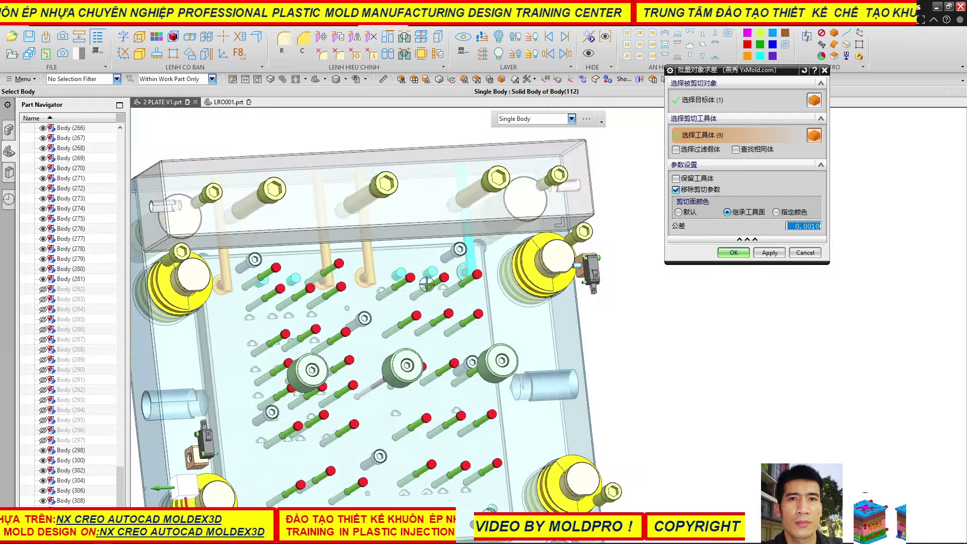
mouse_move(357, 256)
middle_mouse_down()
mouse_move(374, 236)
mouse_move(360, 232)
mouse_move(332, 383)
mouse_move(373, 268)
middle_mouse_up()
- Add three more pipe bodies to the cutting tools
scroll(504, 275, "up", 5)
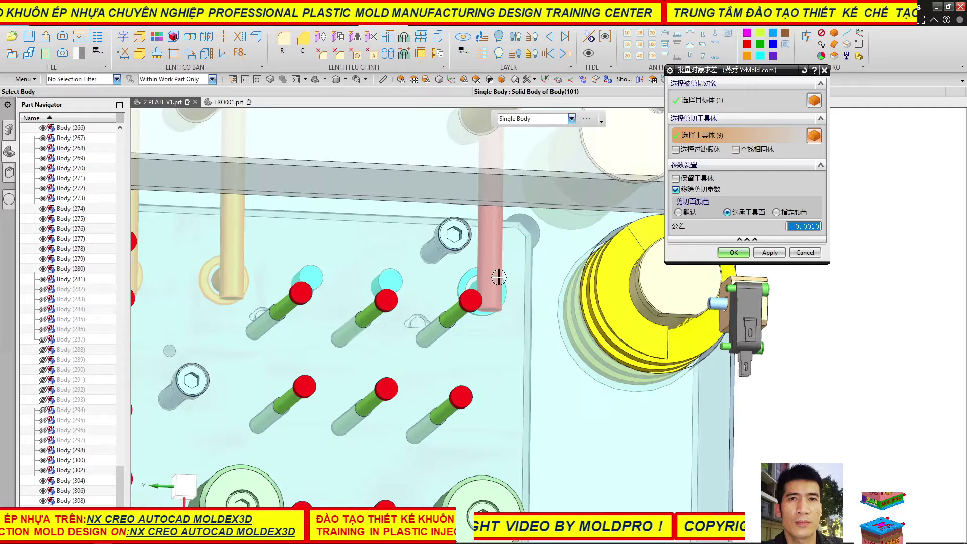
left_click(491, 269)
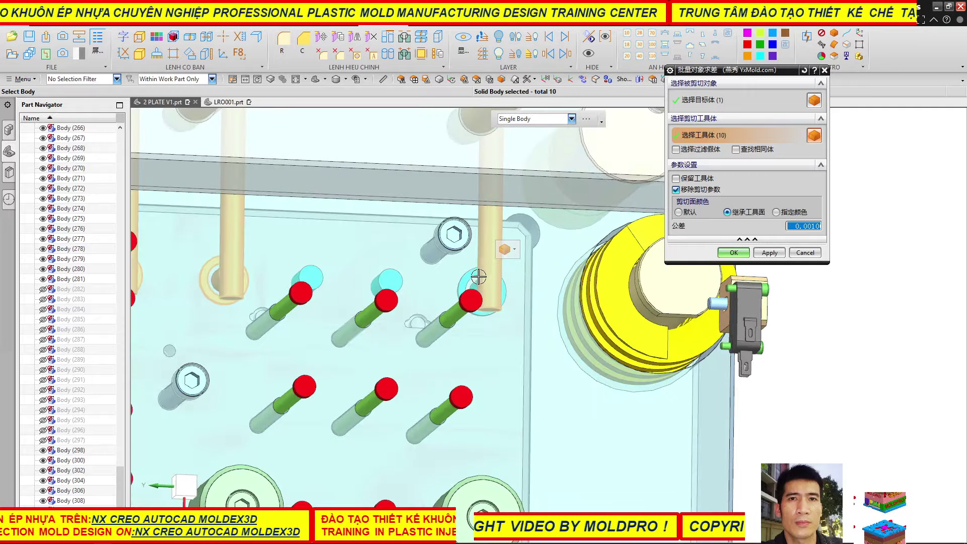
scroll(496, 280, "up", 2)
scroll(501, 287, "up", 3)
left_click(503, 290)
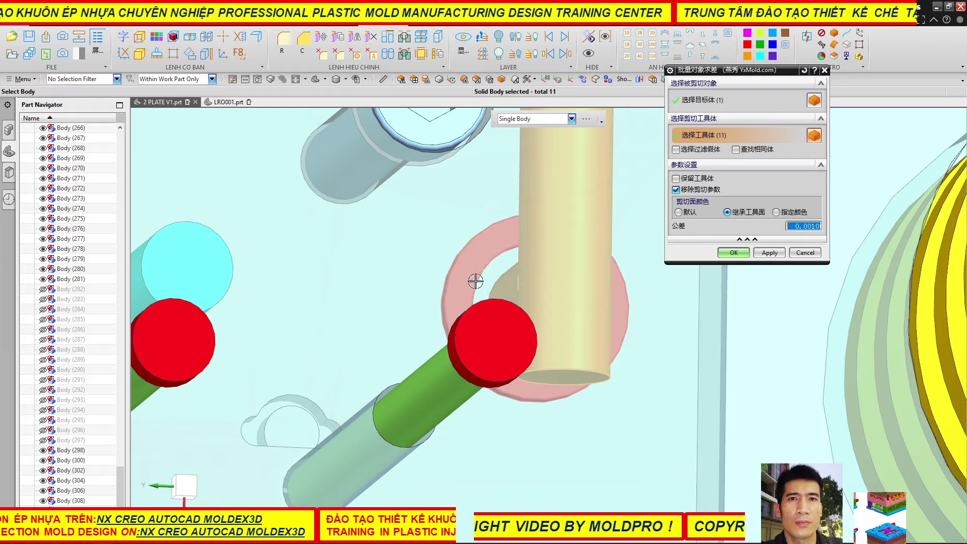
left_click(470, 281)
scroll(469, 279, "down", 5)
scroll(397, 239, "down", 3)
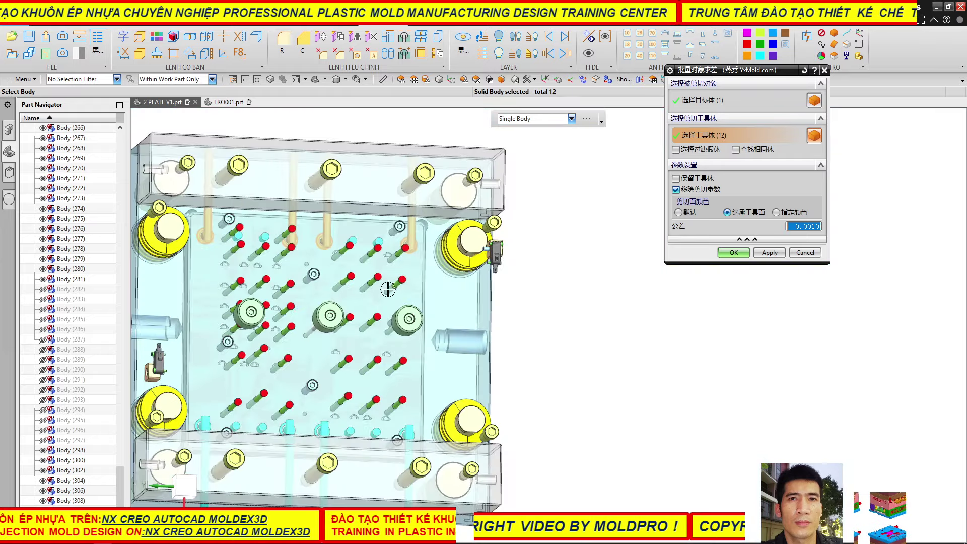
middle_click_drag(397, 239, 337, 295)
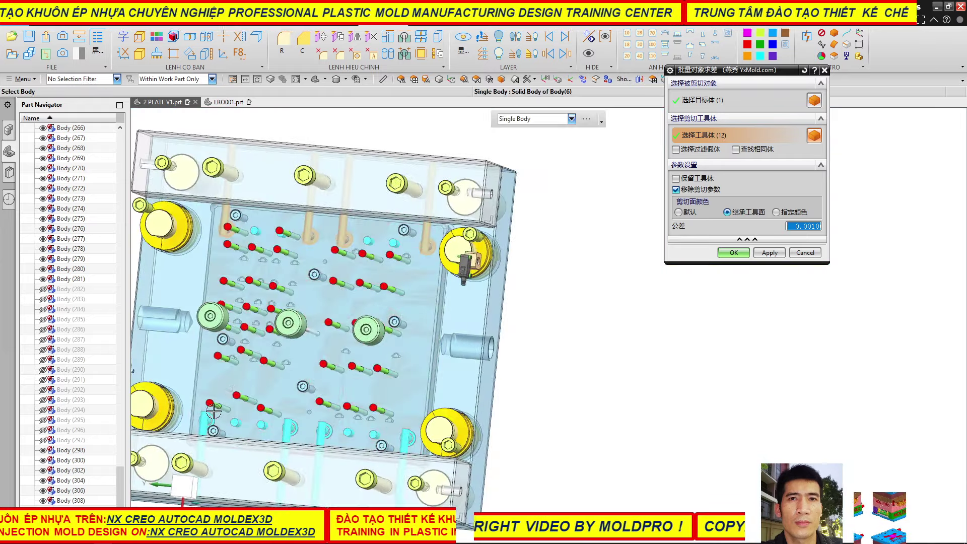
scroll(235, 398, "up", 3)
scroll(235, 398, "up", 2)
- Add the lower pipes, rings and cyan body along the bottom cooling line as tools
left_click(236, 398)
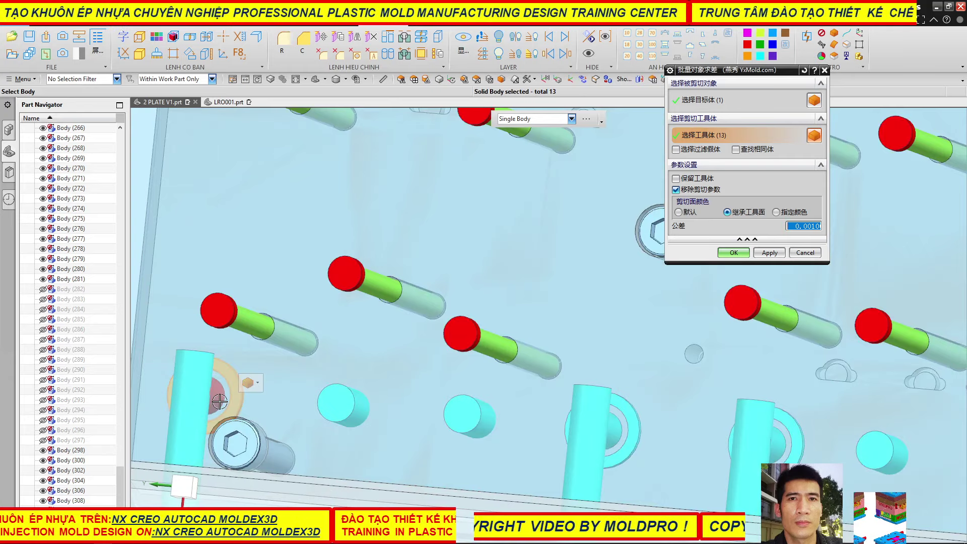
left_click(250, 380)
scroll(250, 378, "down", 5)
scroll(345, 400, "up", 4)
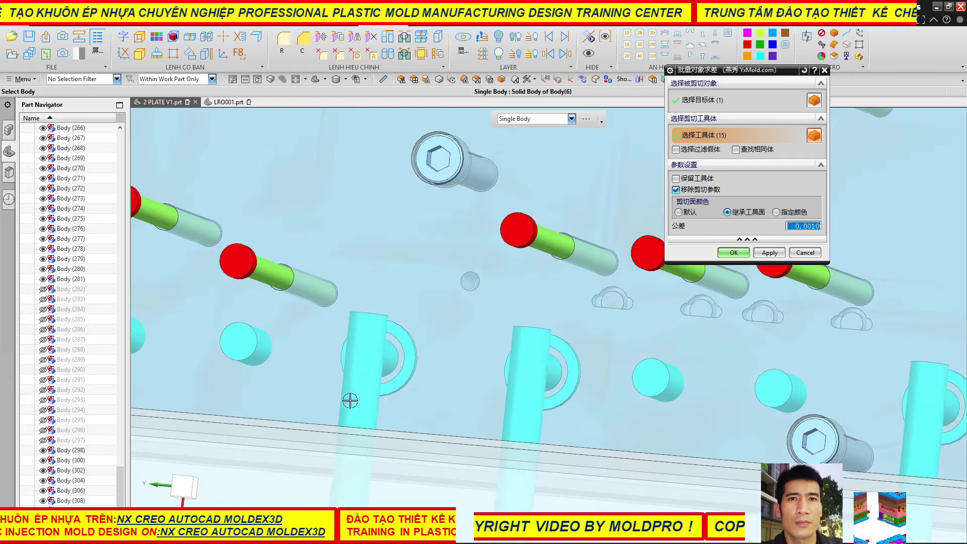
left_click(368, 394)
left_click(400, 386)
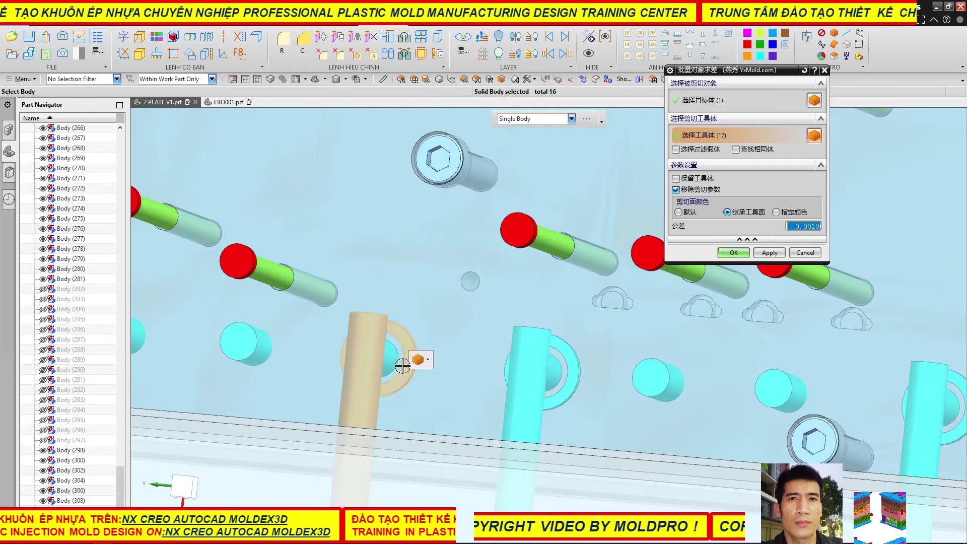
left_click(389, 362)
left_click(517, 398)
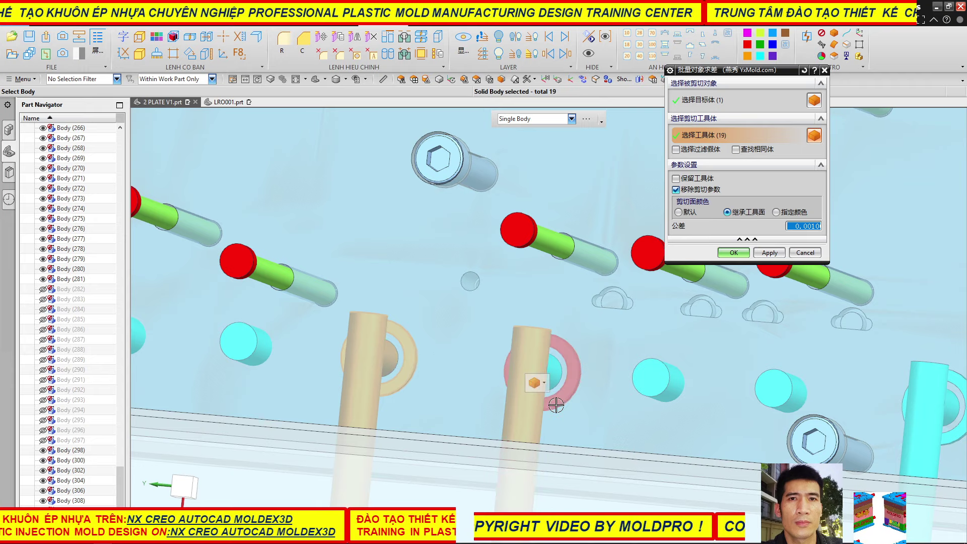
left_click(555, 398)
left_click(552, 371)
- Add the remaining ring, inner disk and cyan pipe, reaching 24 tool bodies
scroll(388, 319, "down", 3)
scroll(453, 343, "up", 1)
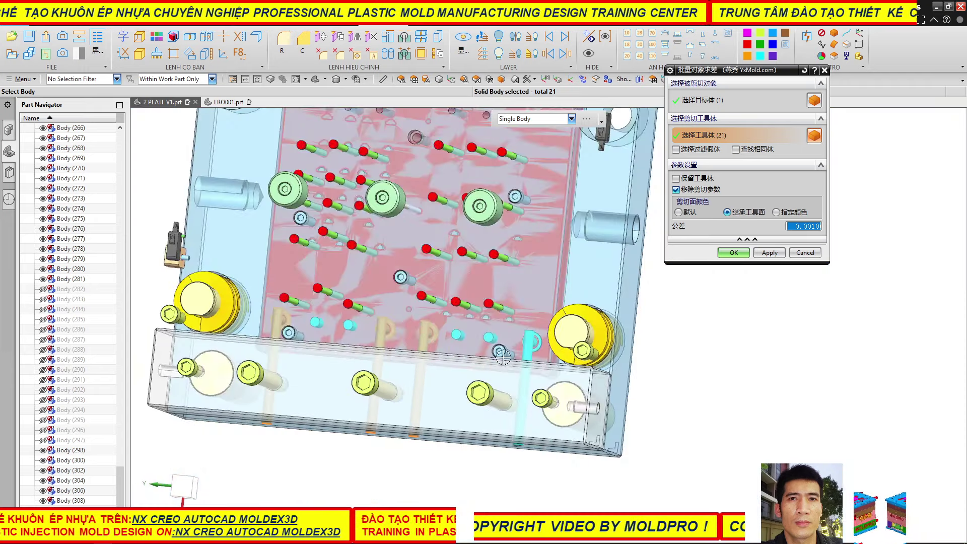
scroll(539, 356, "up", 3)
scroll(539, 356, "up", 3)
left_click(528, 319)
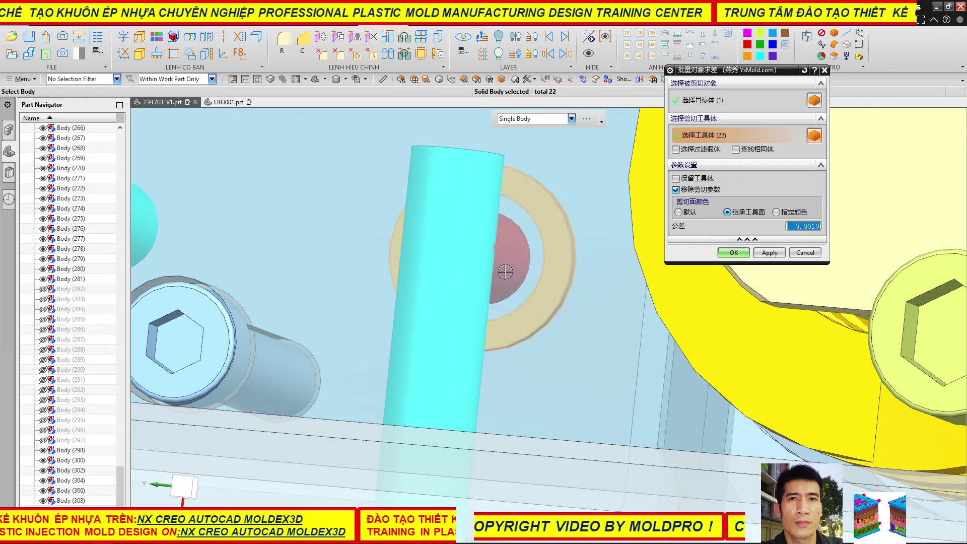
left_click(504, 297)
left_click(469, 282)
scroll(414, 274, "down", 2)
scroll(410, 281, "down", 3)
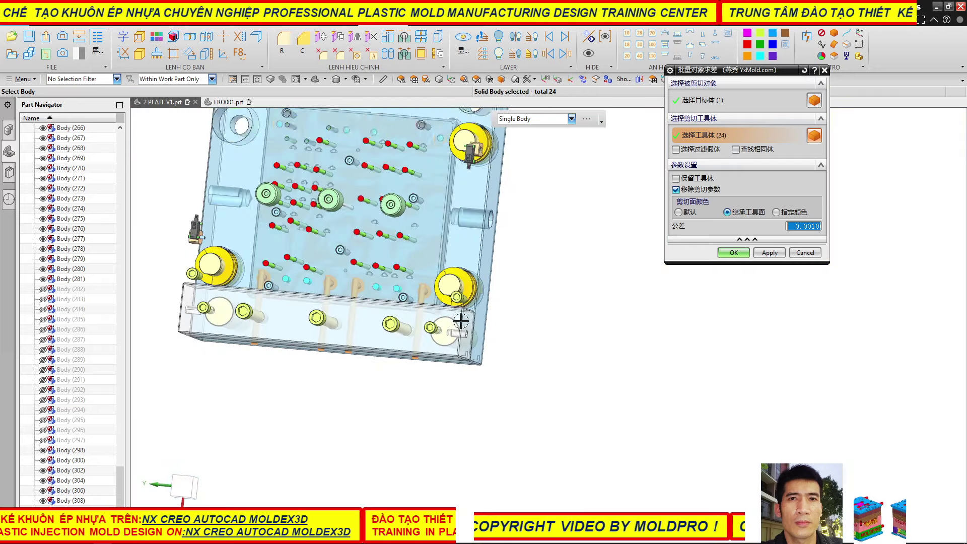
mouse_move(559, 297)
middle_mouse_down()
mouse_move(572, 240)
mouse_move(561, 207)
middle_mouse_up()
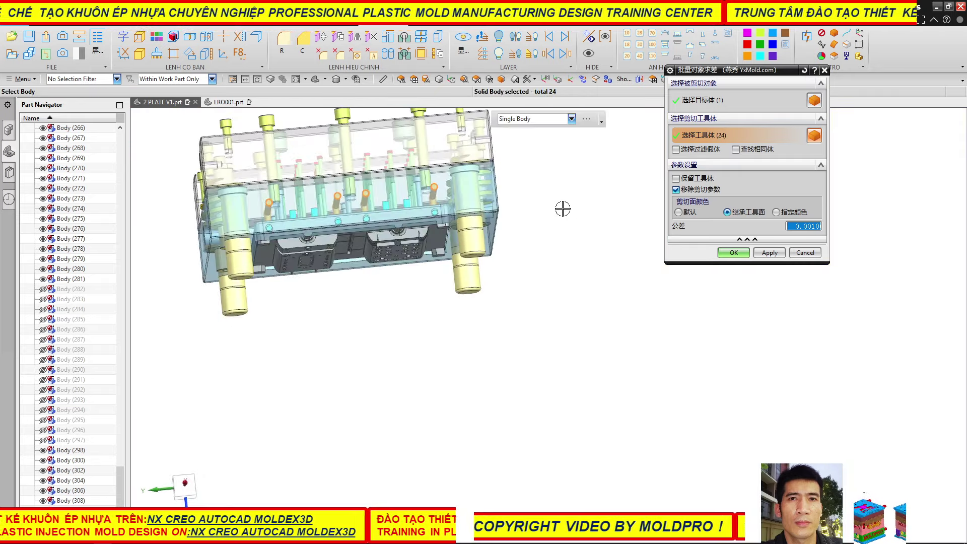
mouse_move(544, 313)
middle_mouse_down()
mouse_move(549, 184)
mouse_move(596, 194)
middle_mouse_up()
- Review the target plate and 24 tool selections, then apply the cut keeping tool bodies
left_click(714, 102)
left_click(718, 136)
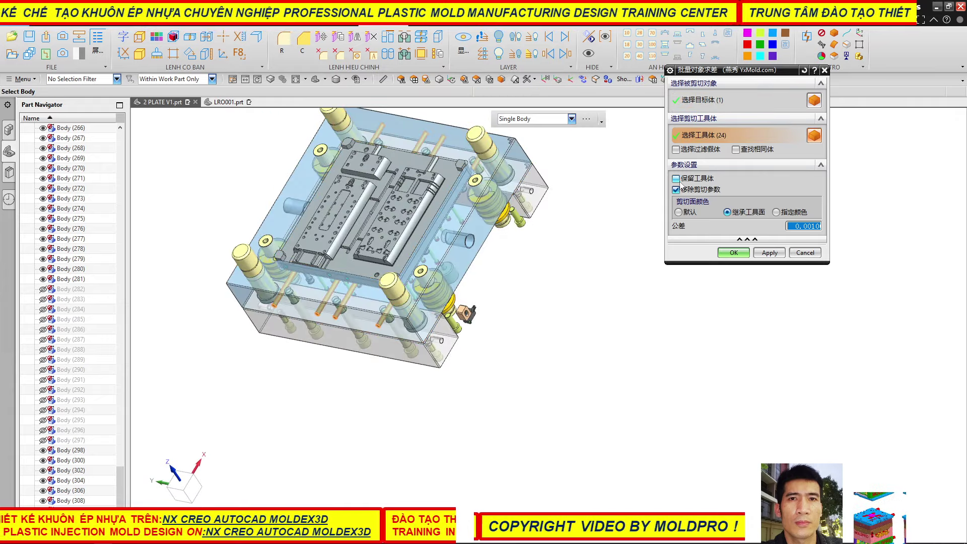
scroll(516, 217, "up", 3)
scroll(674, 298, "down", 2)
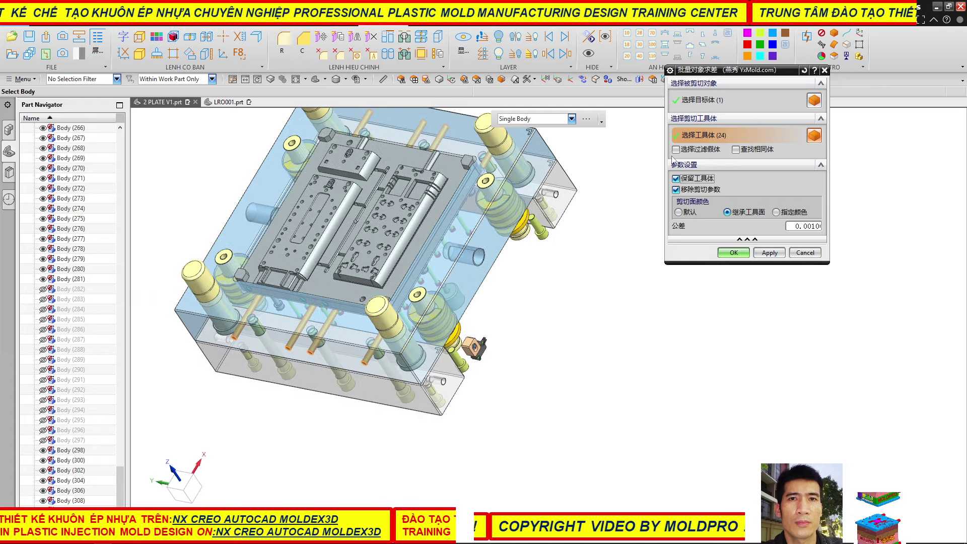
mouse_move(413, 284)
middle_mouse_down()
mouse_move(397, 237)
mouse_move(554, 302)
mouse_move(312, 289)
mouse_move(658, 363)
middle_mouse_up()
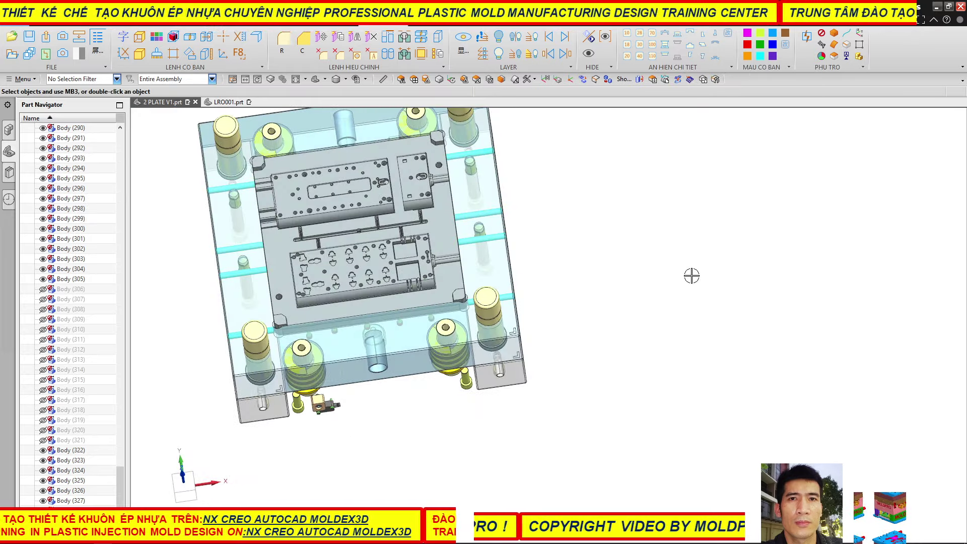
- Temporarily hide the cyan cooling pin Body(109) to look behind it, then restore it
scroll(460, 239, "up", 3)
scroll(473, 233, "up", 2)
middle_click_drag(578, 255, 531, 260)
scroll(471, 218, "up", 2)
scroll(471, 218, "up", 3)
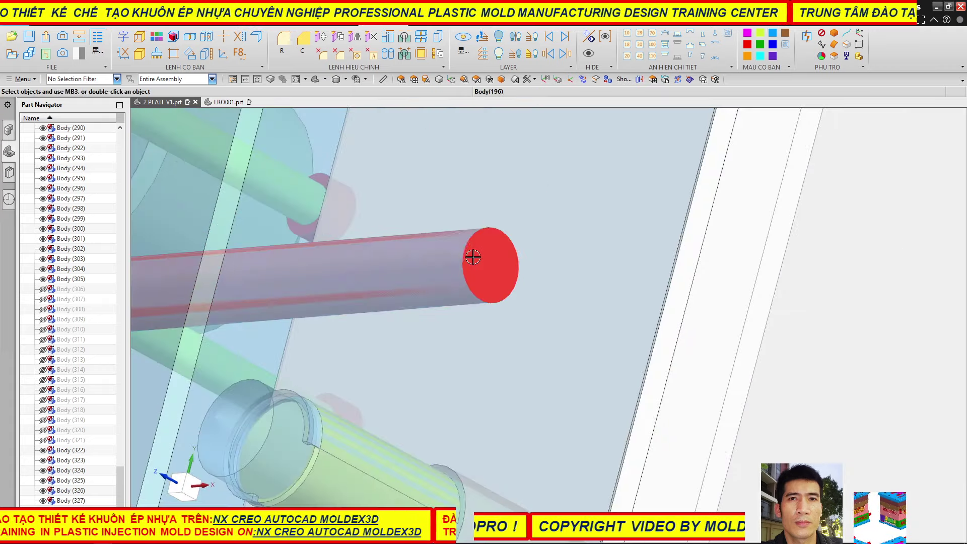
left_click(494, 263)
left_click(510, 245)
scroll(591, 360, "down", 3)
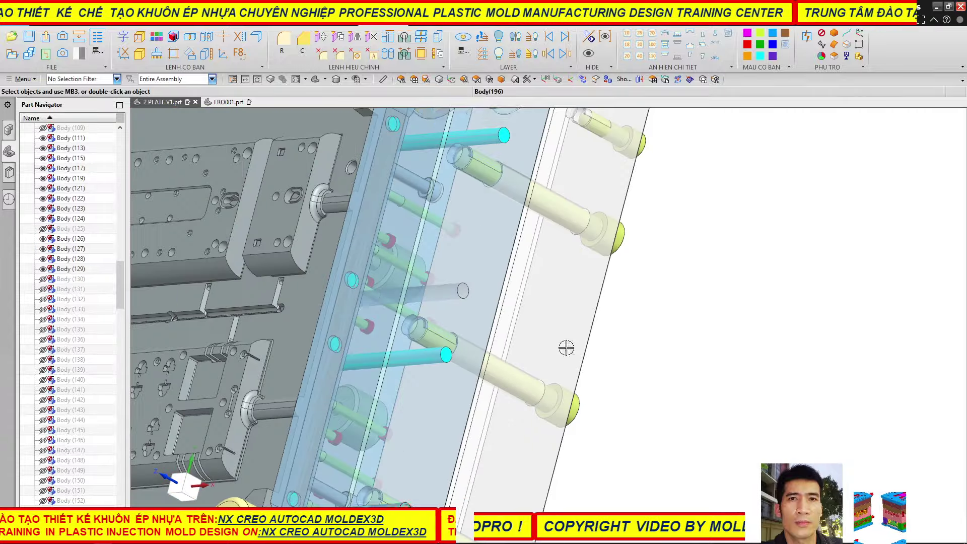
key("ctrl+z")
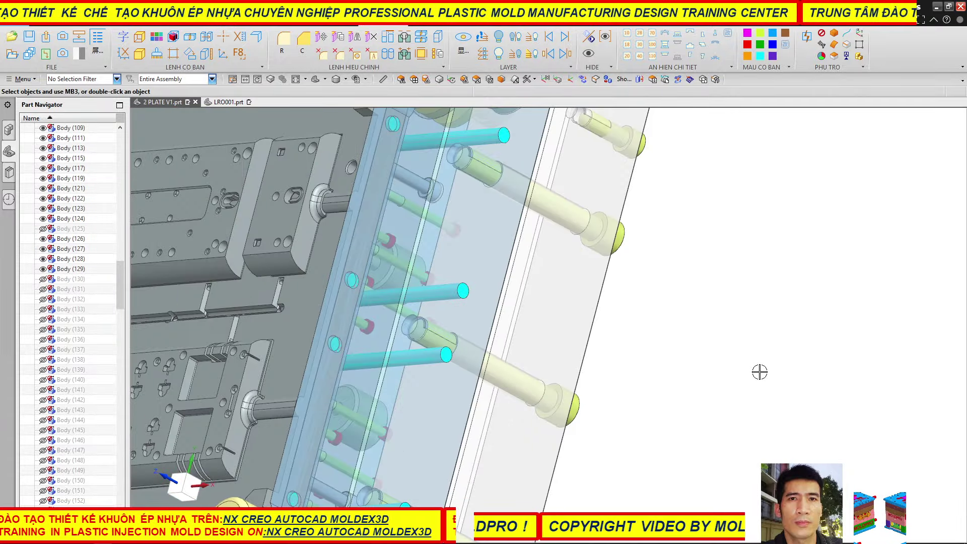
- Bring up the mould and cooling design tools from the MOLD-PART/COOLING ribbon
scroll(460, 280, "up", 2)
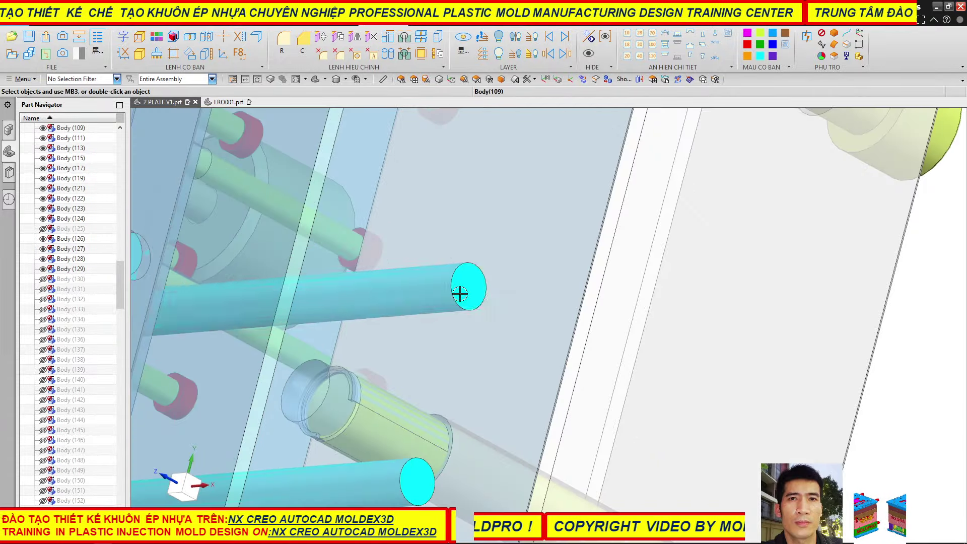
scroll(455, 280, "up", 2)
scroll(454, 280, "down", 4)
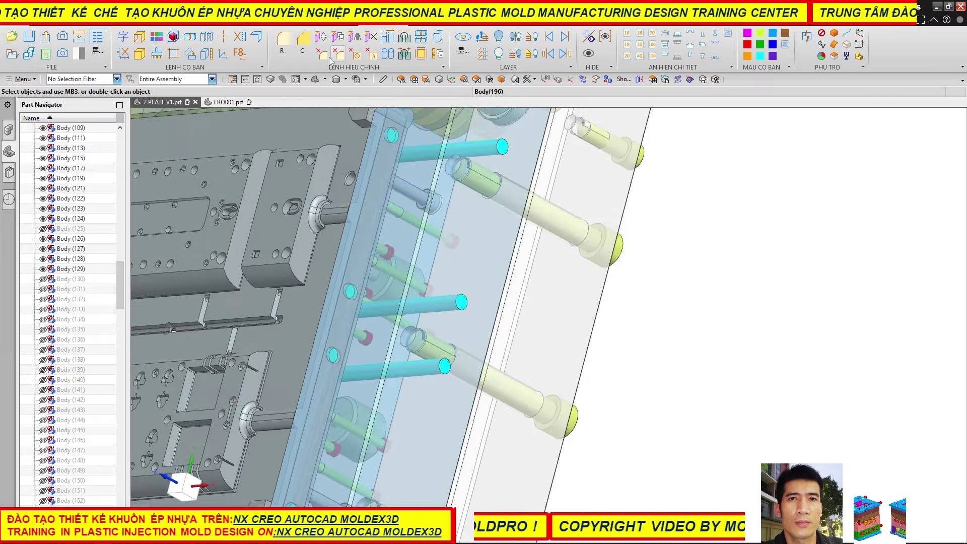
left_click(322, 27)
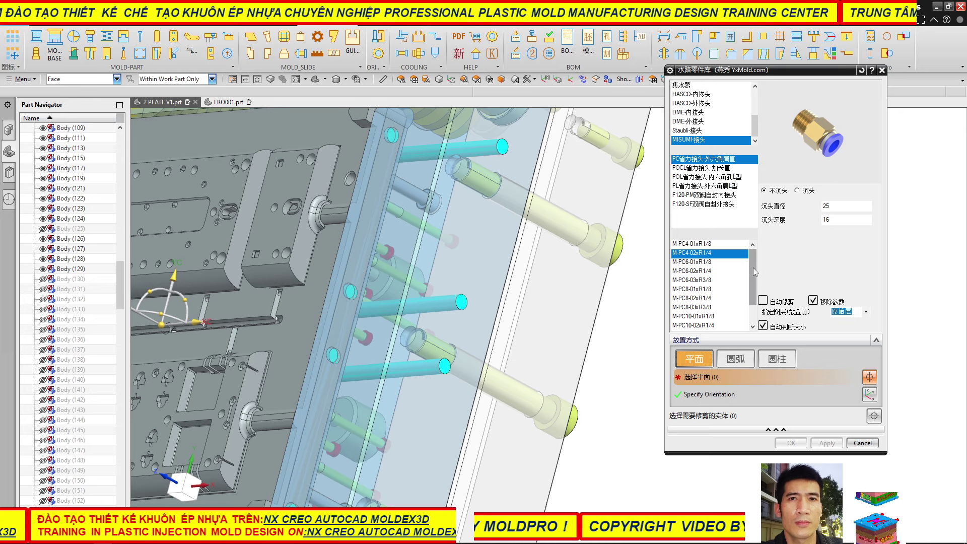
- Choose the MISUMI push-in fitting size and place the first one on the cyan pipe's end face
scroll(754, 267, "down", 1)
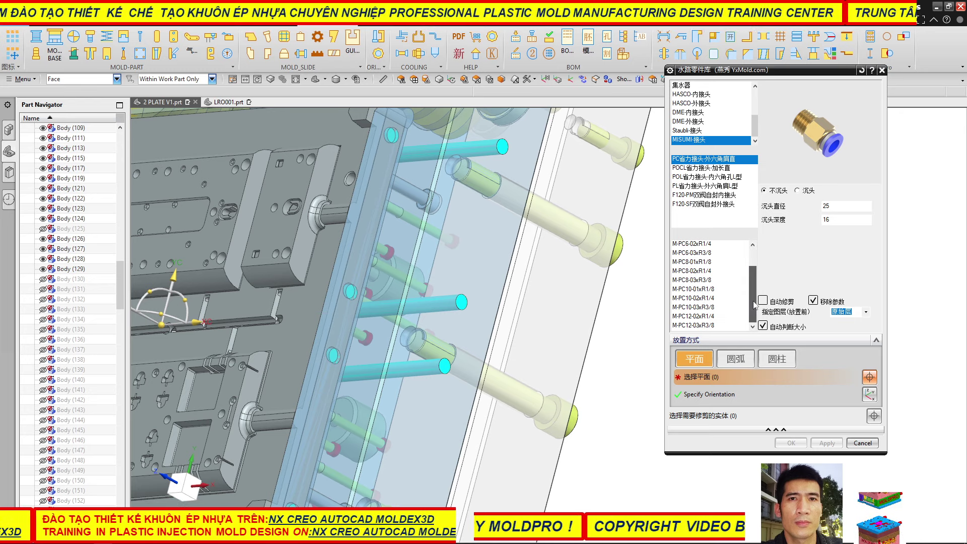
left_click_drag(754, 289, 758, 272)
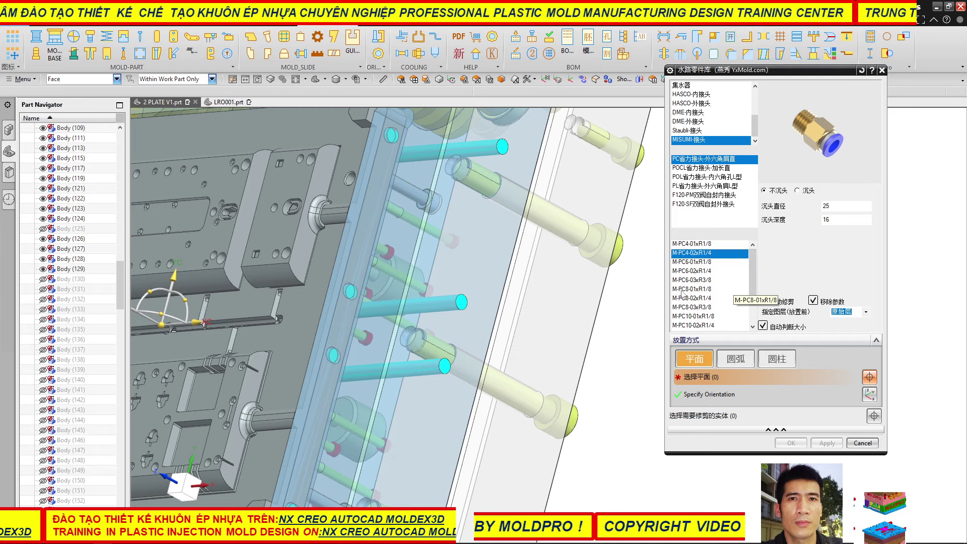
left_click_drag(752, 279, 751, 308)
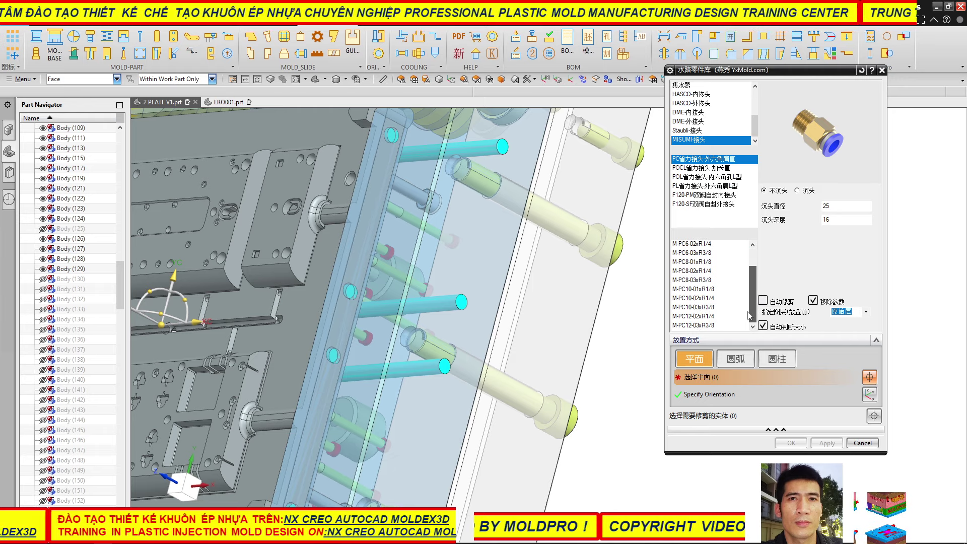
left_click(694, 299)
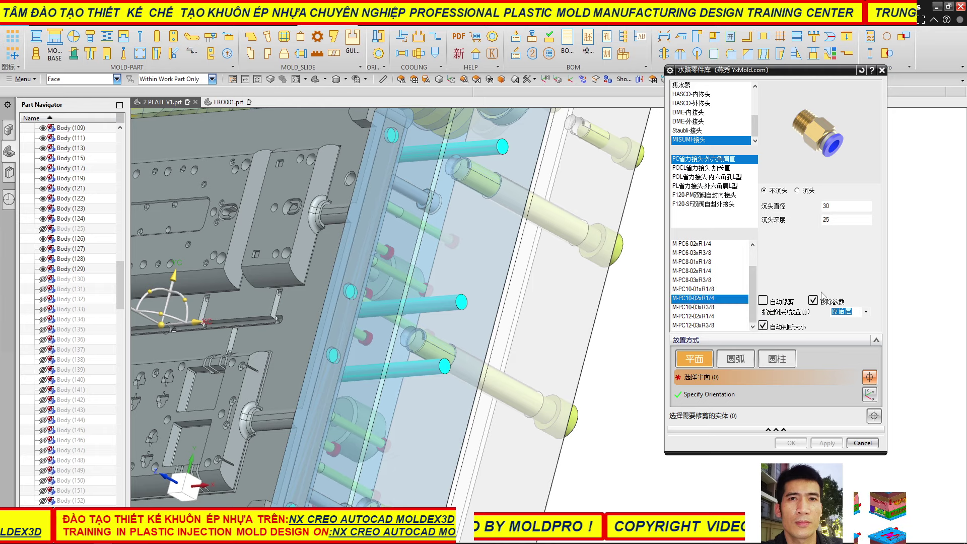
left_click(462, 306)
- Place a second fitting on another cooling-line end
scroll(454, 235, "down", 5)
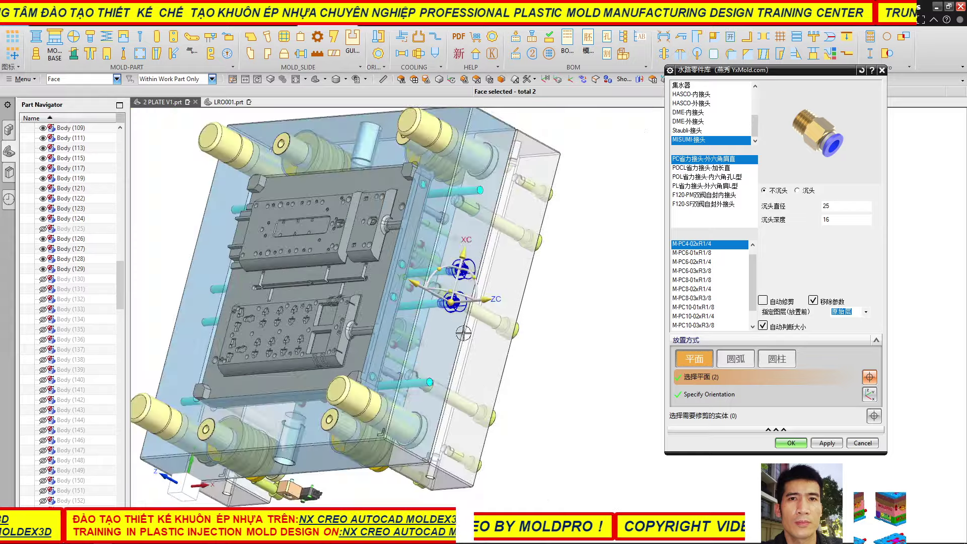
scroll(428, 381, "up", 5)
scroll(385, 405, "down", 5)
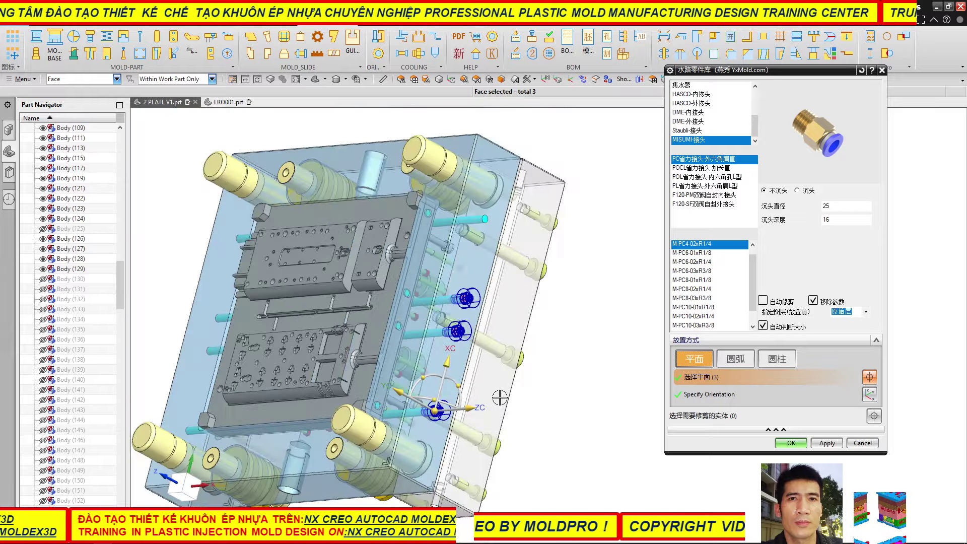
scroll(483, 208, "up", 5)
left_click(483, 216)
scroll(469, 282, "down", 5)
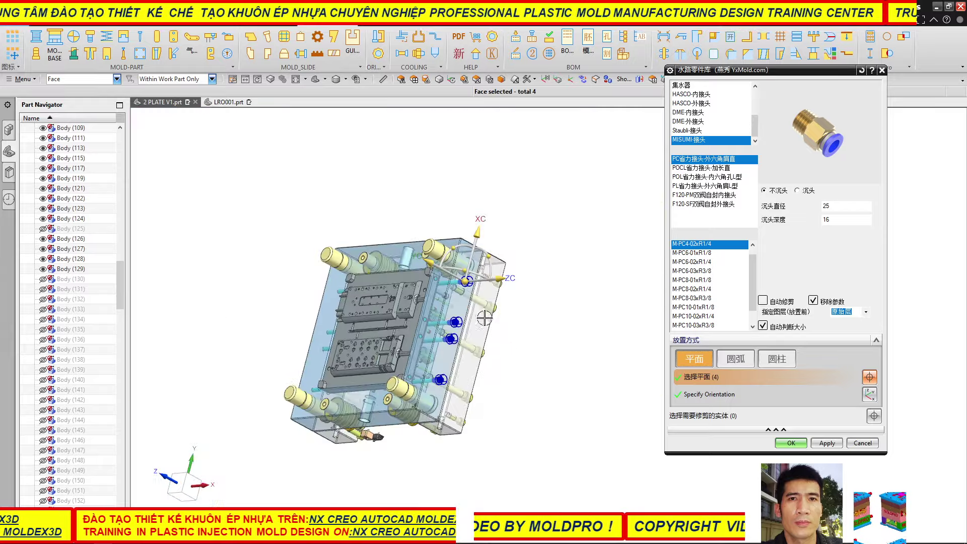
middle_click_drag(517, 336, 618, 328)
scroll(315, 348, "up", 3)
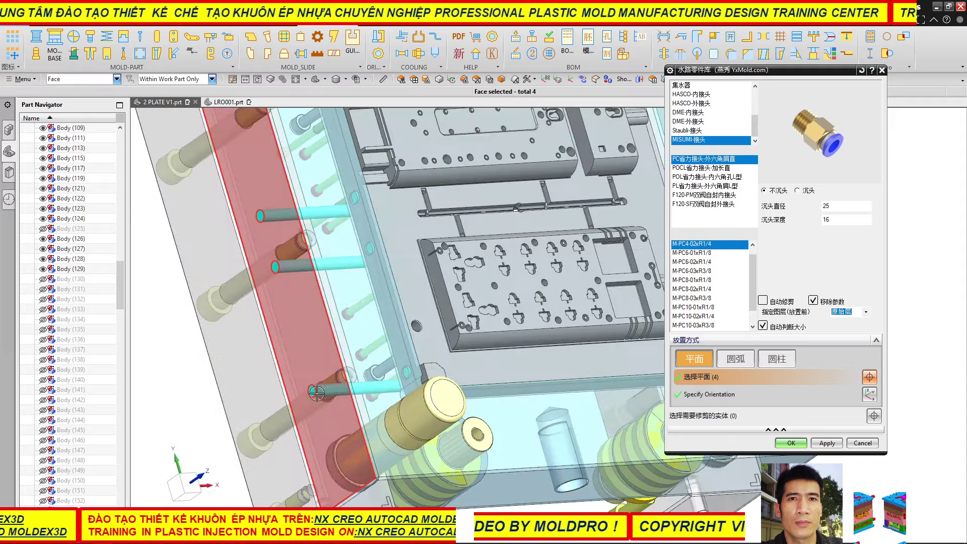
scroll(314, 347, "up", 3)
- Place fittings on the lower-left and remaining cooling-line ends
left_click(309, 393)
scroll(309, 392, "down", 3)
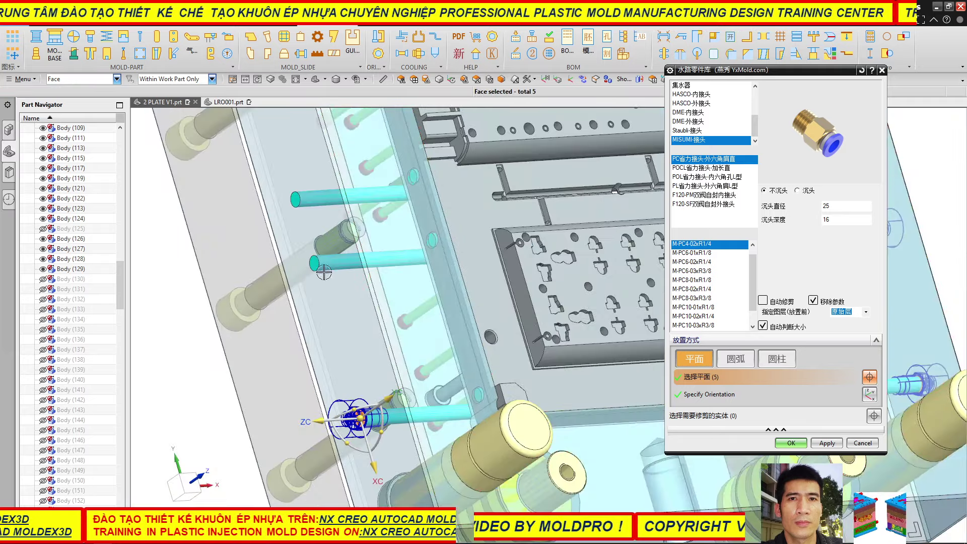
left_click(315, 263)
left_click(303, 237)
scroll(314, 219, "down", 3)
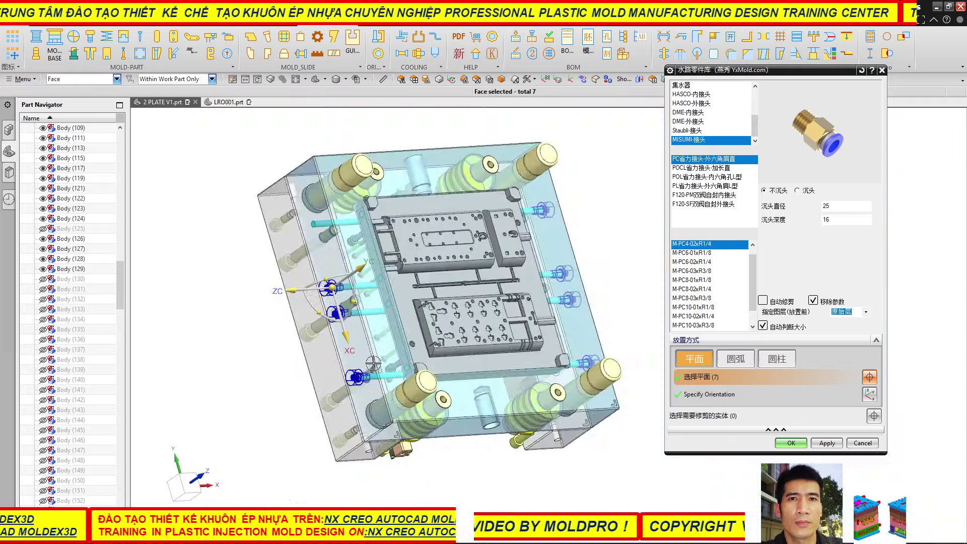
scroll(314, 219, "up", 3)
left_click(313, 220)
- Check the placements from the top view and create the eight water fittings
scroll(314, 219, "down", 3)
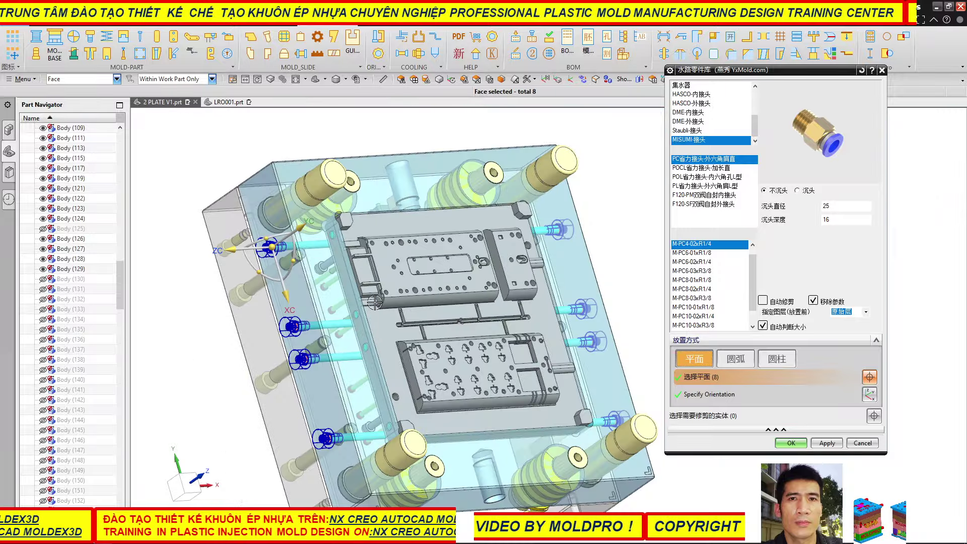
mouse_move(431, 267)
middle_mouse_down()
mouse_move(366, 254)
mouse_move(380, 288)
middle_mouse_up()
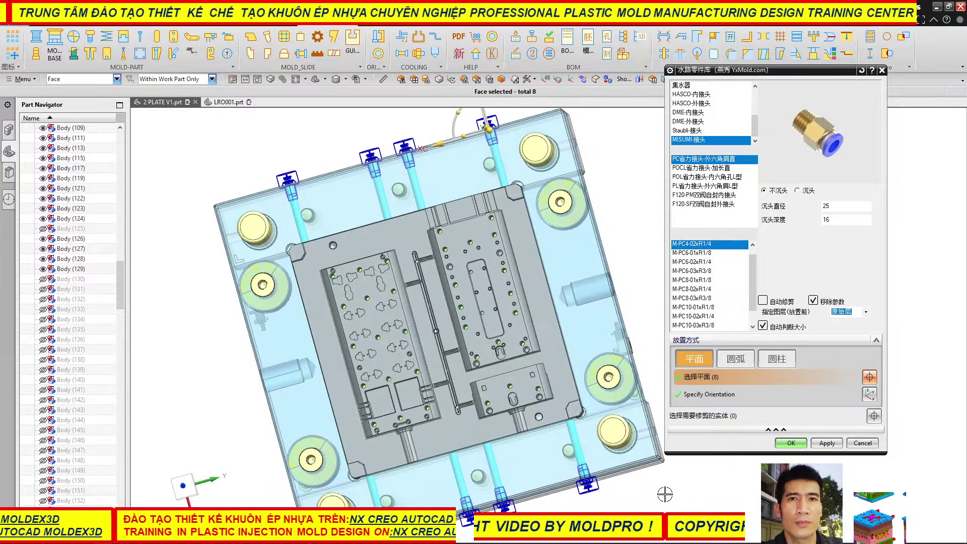
key("F8")
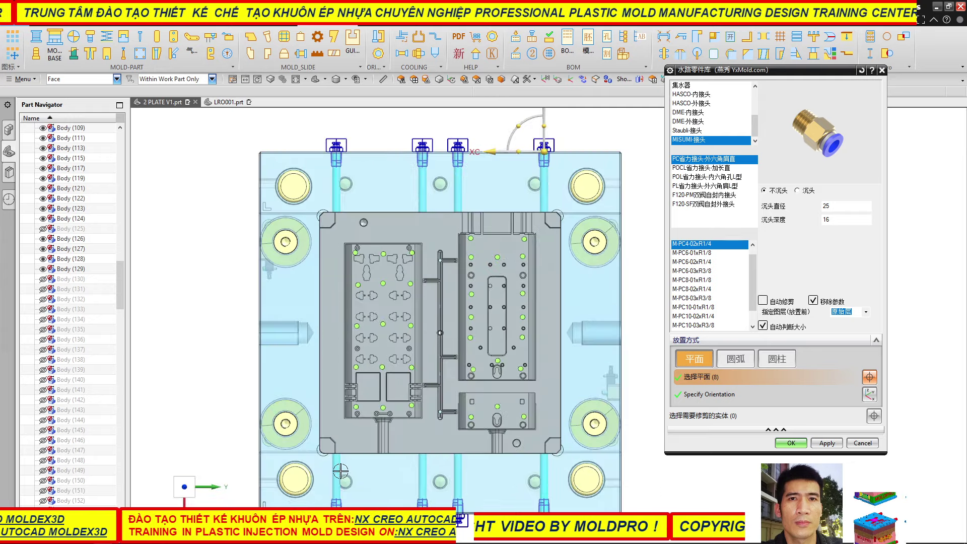
scroll(341, 470, "up", 3)
scroll(340, 471, "up", 2)
scroll(333, 336, "down", 3)
scroll(409, 377, "up", 2)
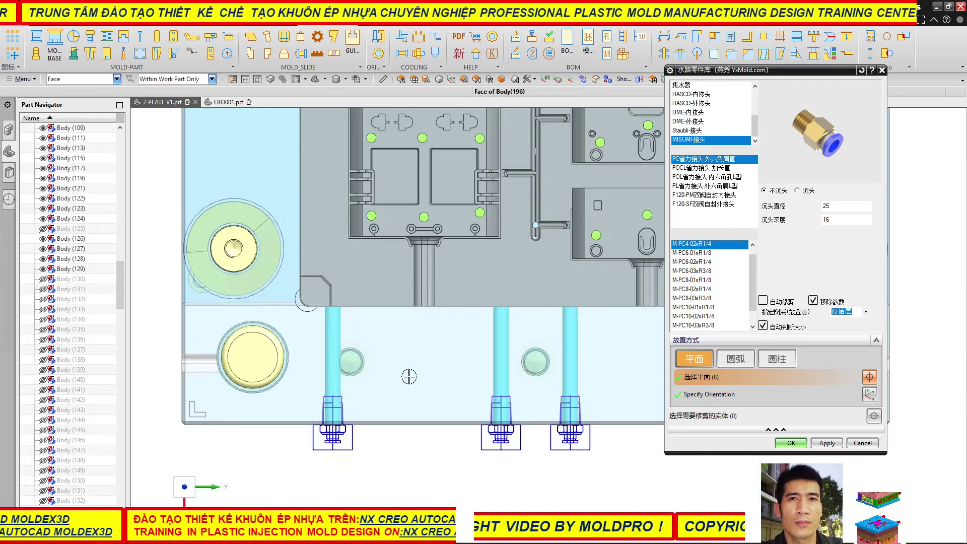
scroll(481, 360, "up", 2)
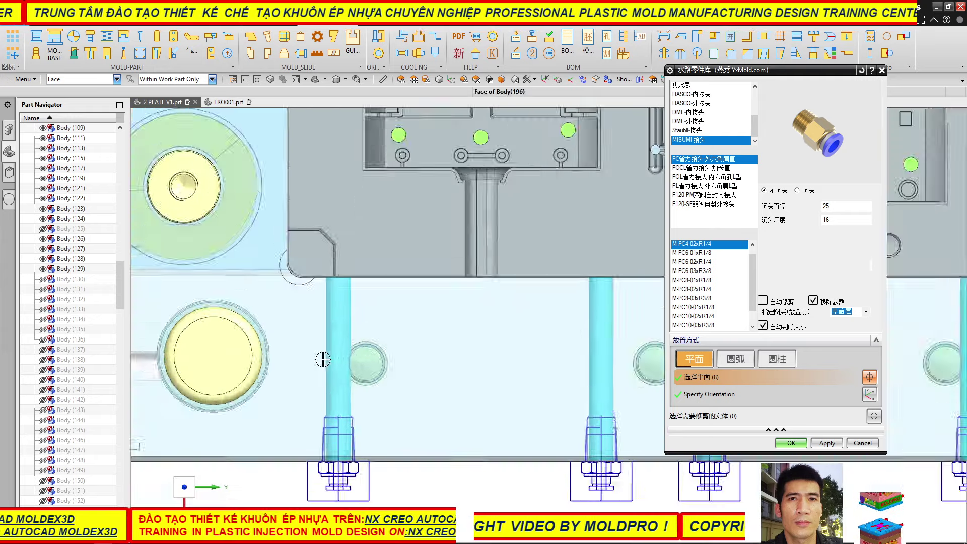
scroll(324, 356, "up", 1)
scroll(323, 356, "down", 3)
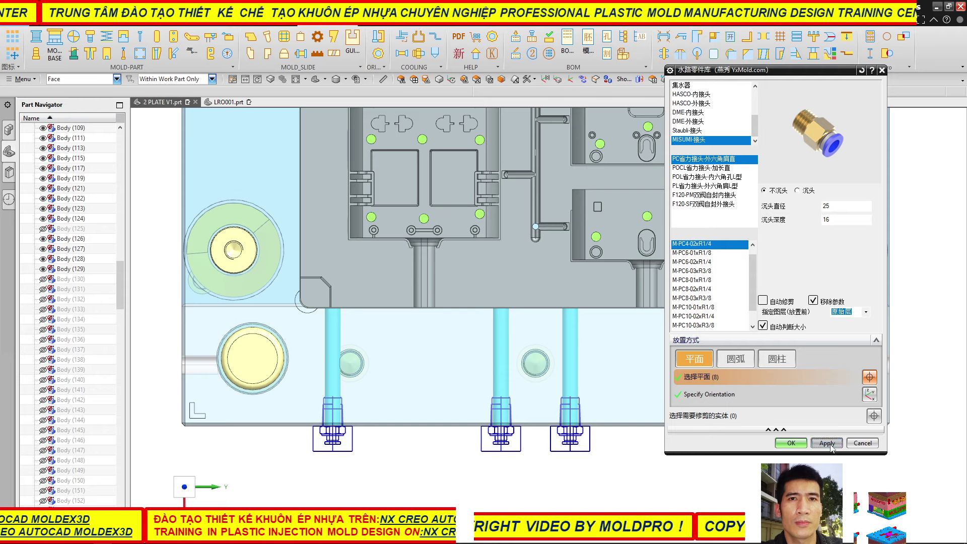
left_click(827, 443)
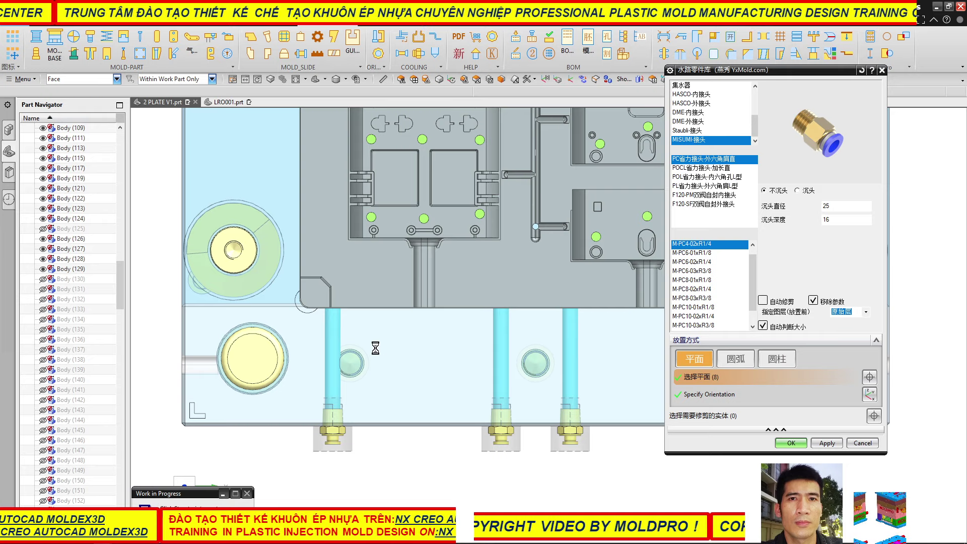
- Orbit the mould to an angled 3-D view to inspect the new fittings
scroll(302, 348, "down", 3)
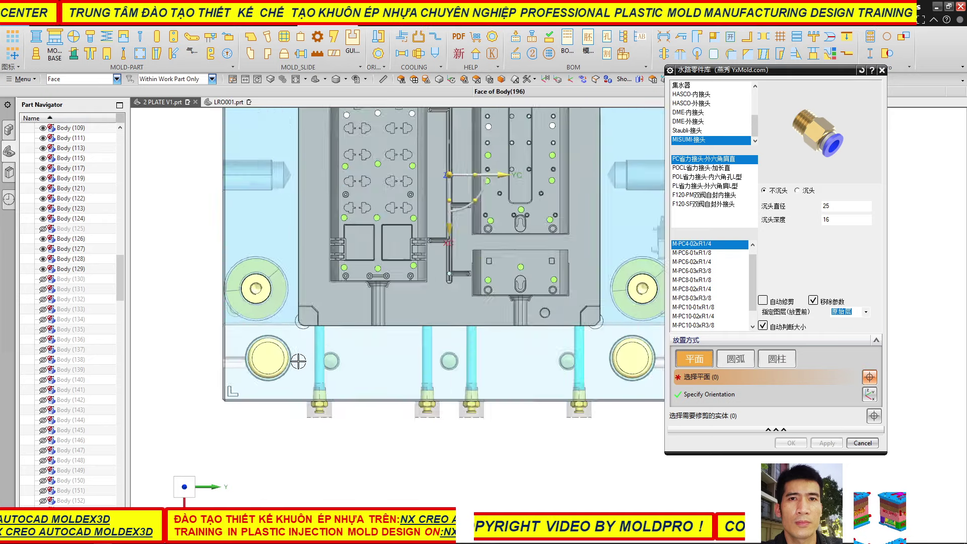
scroll(353, 323, "down", 2)
scroll(402, 290, "down", 2)
middle_click_drag(434, 148, 444, 303)
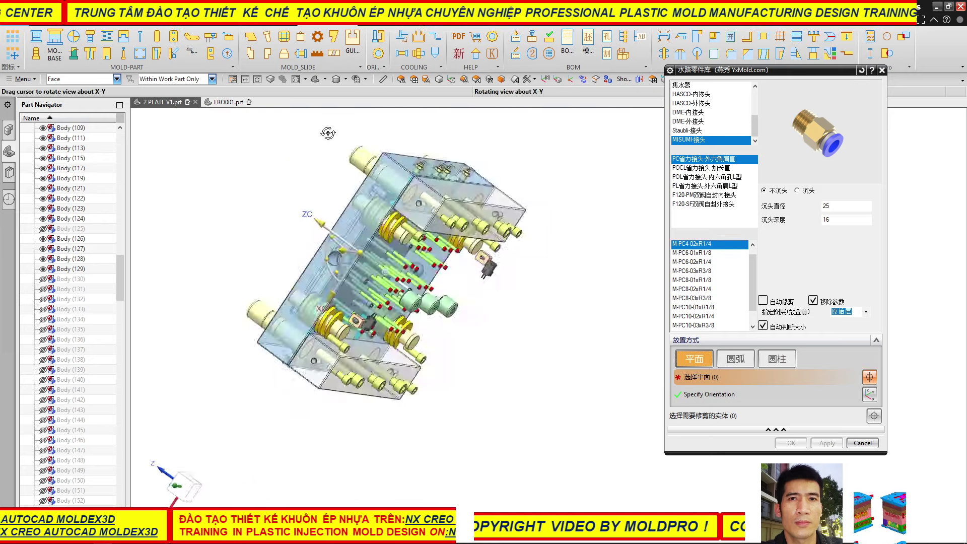
scroll(443, 307, "up", 5)
scroll(451, 275, "up", 3)
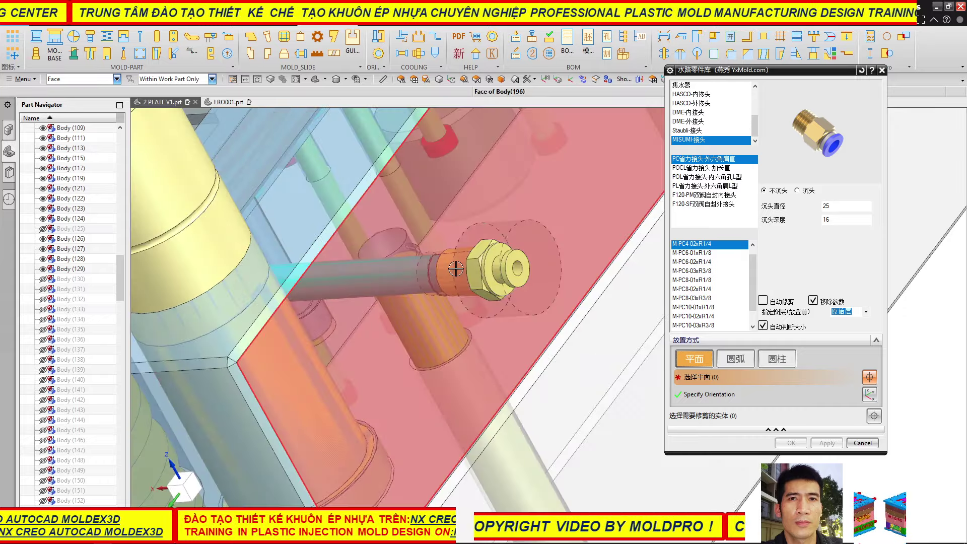
scroll(459, 264, "up", 4)
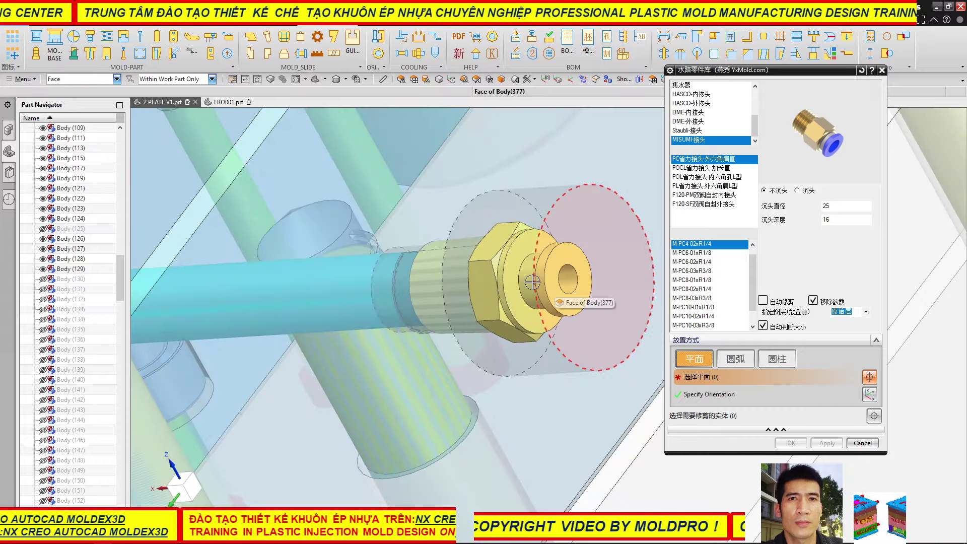
scroll(433, 280, "down", 3)
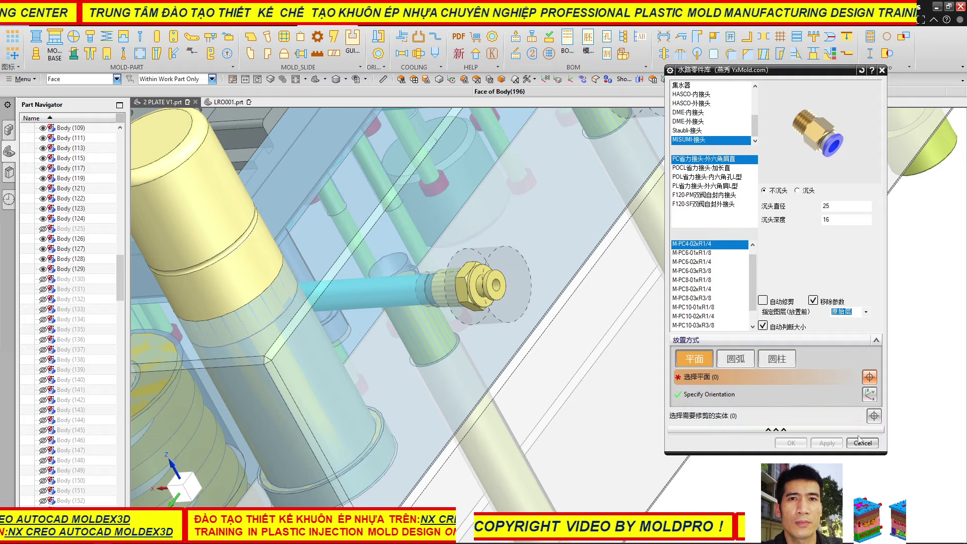
- Close the water fitting library and view the plate from straight above
left_click(857, 442)
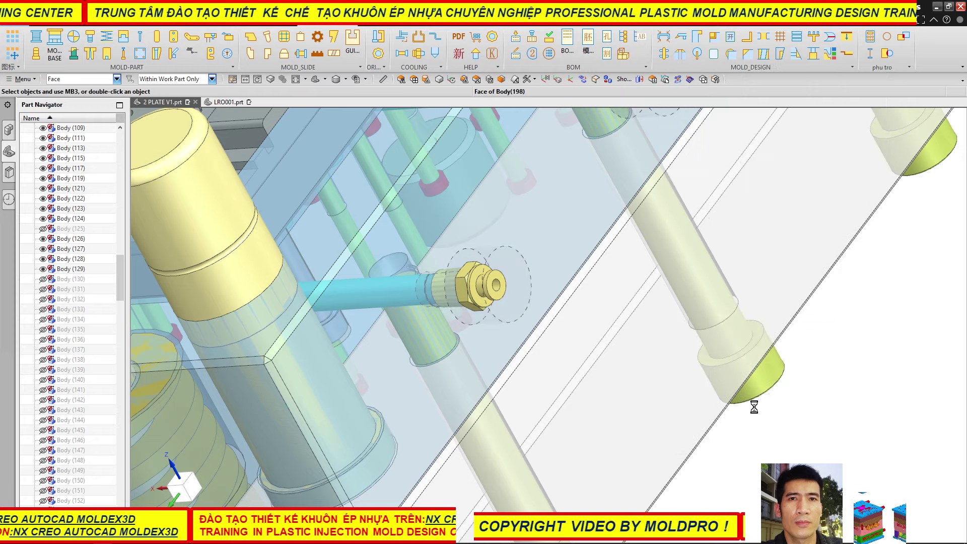
scroll(691, 399, "down", 5)
mouse_move(691, 400)
middle_mouse_down()
mouse_move(605, 362)
mouse_move(611, 369)
mouse_move(619, 217)
middle_mouse_up()
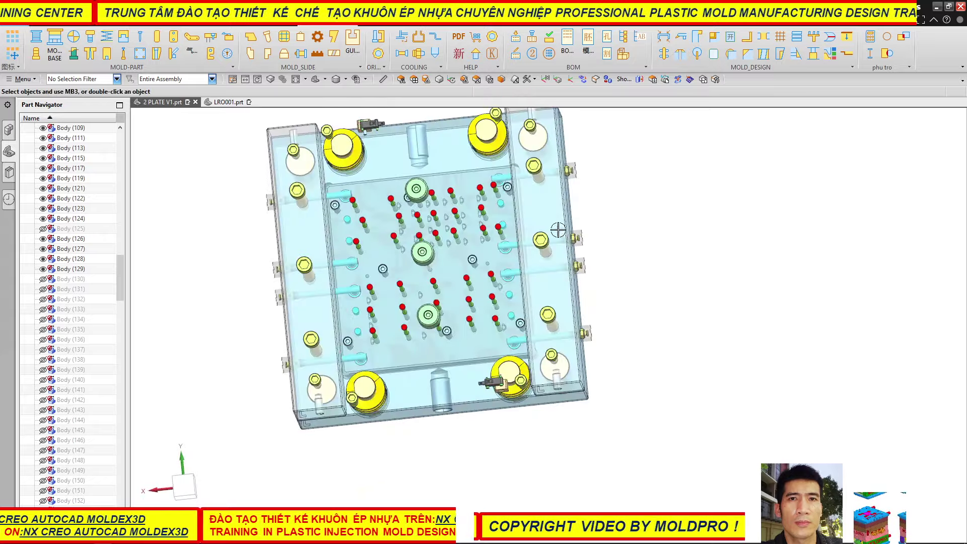
key("F8")
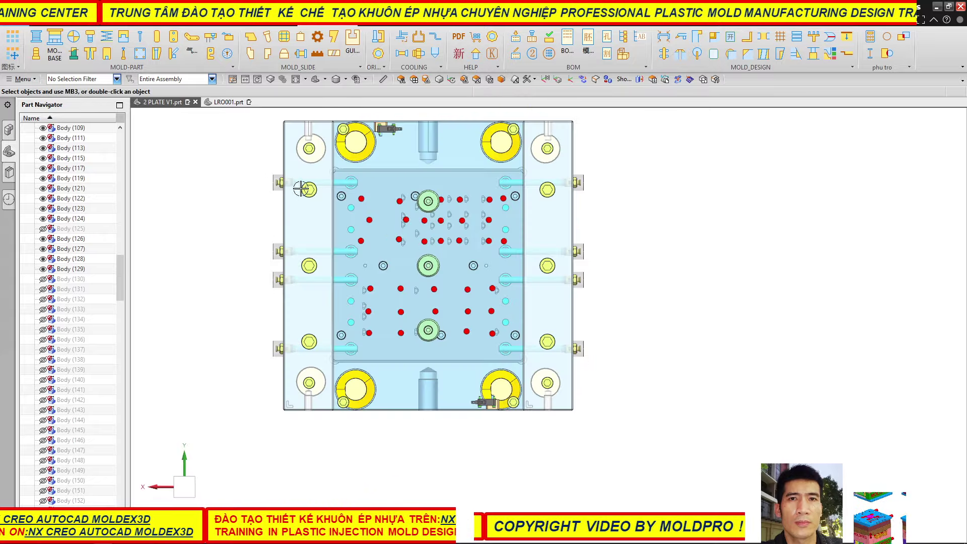
scroll(300, 188, "up", 5)
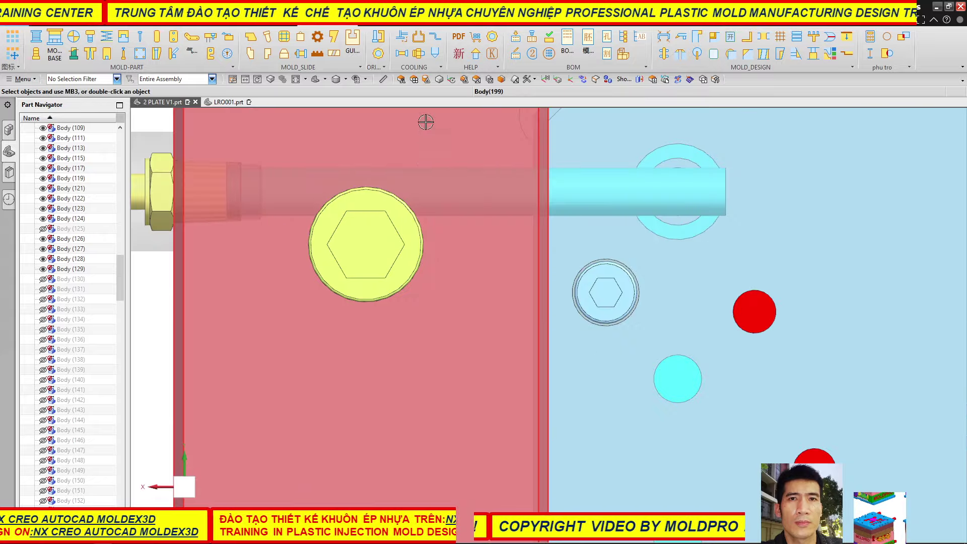
- On the LENH CO BAN basic commands tab, box-select the faces around the left bolt
left_click(370, 27)
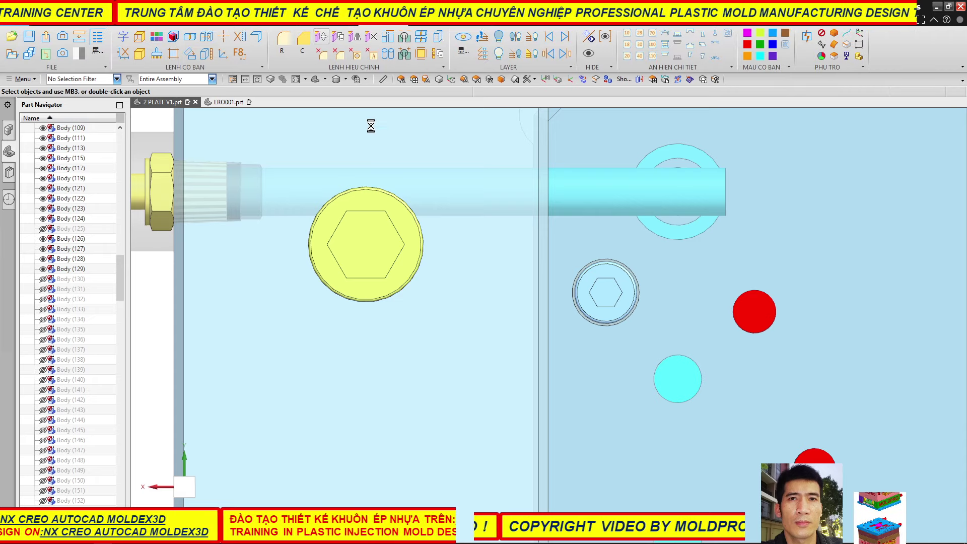
scroll(432, 173, "down", 2)
mouse_move(451, 156)
left_mouse_down()
mouse_move(371, 251)
mouse_move(341, 311)
left_mouse_up()
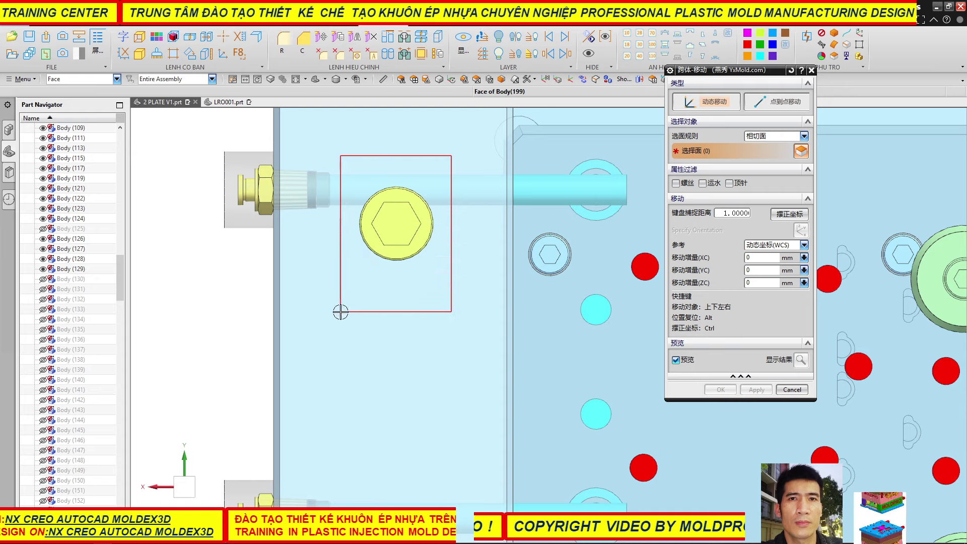
- Add the right bolt's faces to the selection
scroll(198, 252, "down", 5)
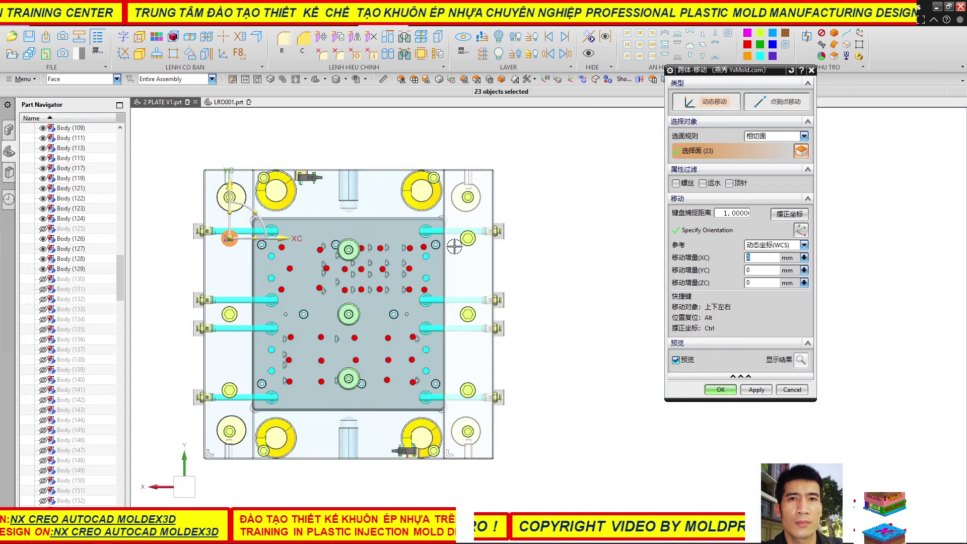
scroll(455, 247, "up", 5)
left_click_drag(549, 164, 410, 328)
scroll(423, 201, "down", 1)
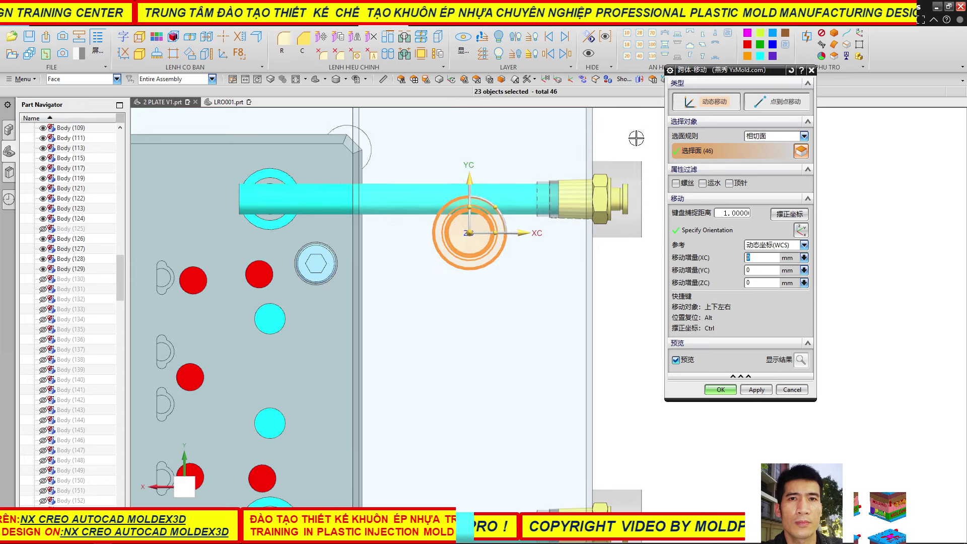
- Move the selected faces -20 mm along YC and accept the cannot-move warning
left_click_drag(467, 180, 464, 279)
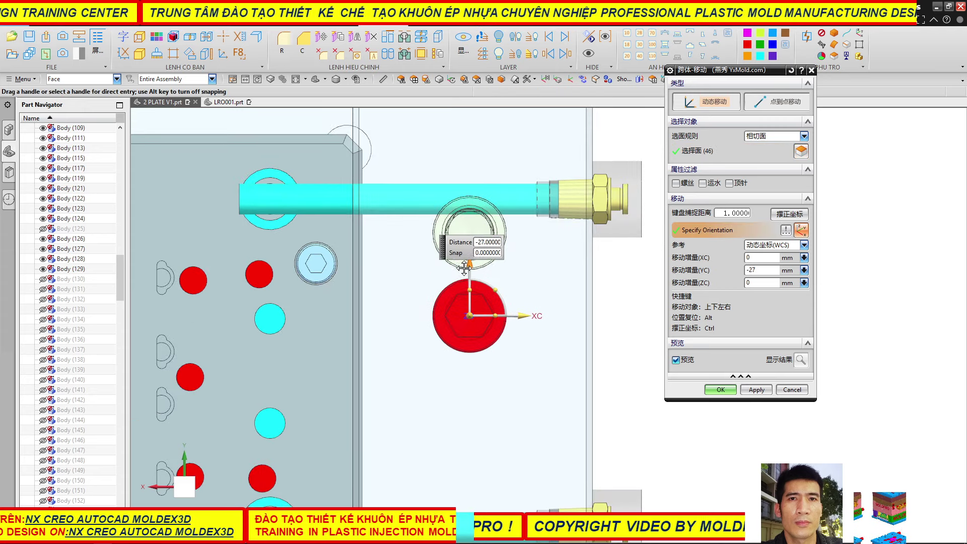
scroll(557, 260, "down", 2)
scroll(579, 272, "down", 2)
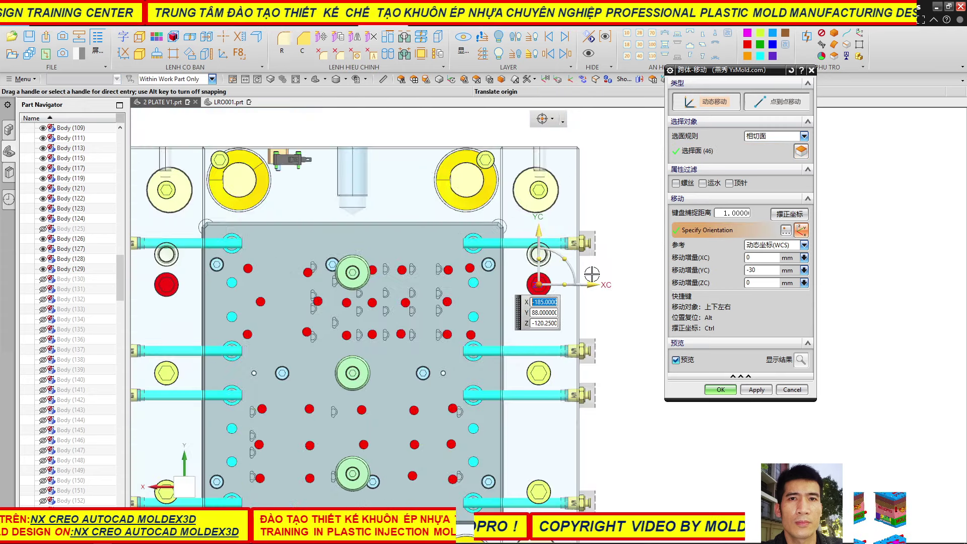
scroll(599, 278, "down", 2)
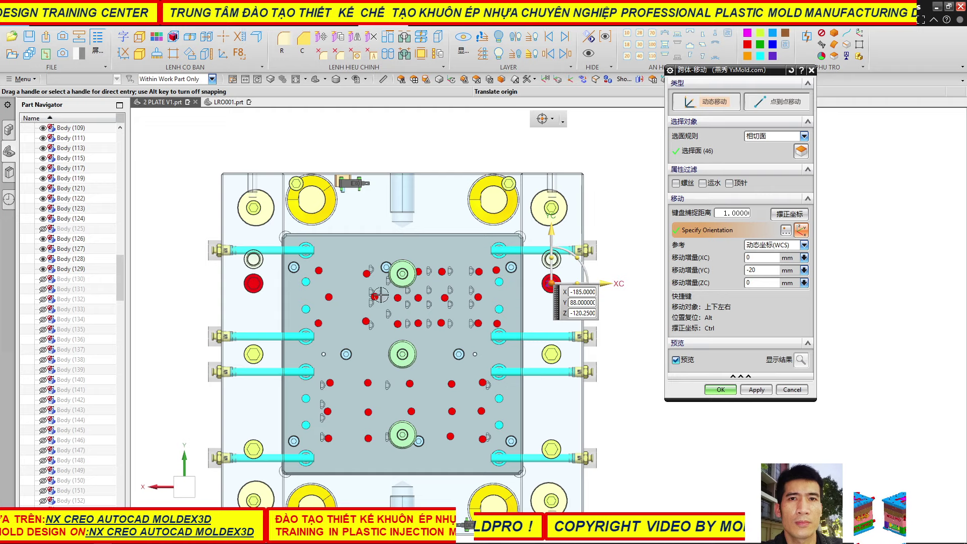
scroll(280, 280, "up", 2)
scroll(235, 230, "up", 2)
scroll(237, 229, "up", 2)
scroll(240, 228, "up", 2)
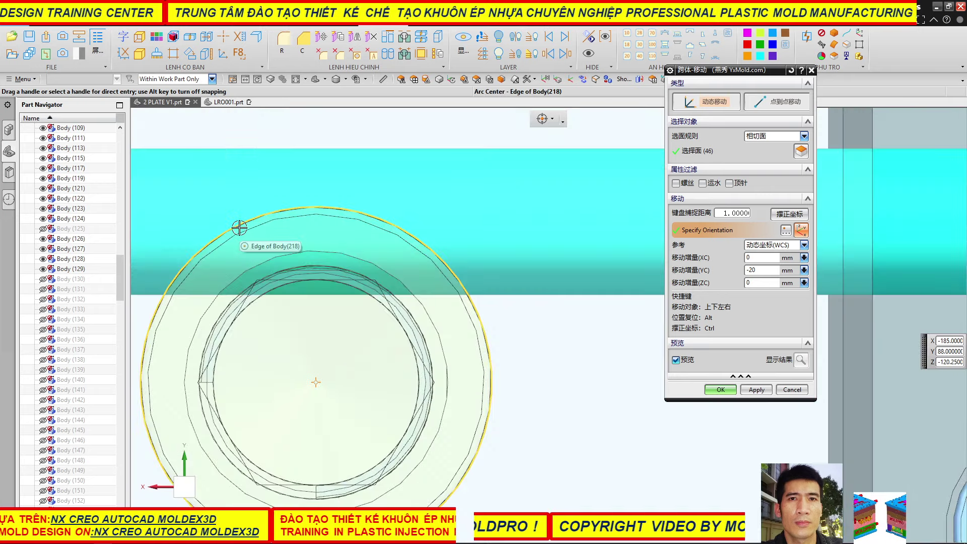
scroll(239, 228, "down", 2)
scroll(239, 227, "down", 2)
scroll(239, 227, "down", 2)
scroll(239, 228, "down", 1)
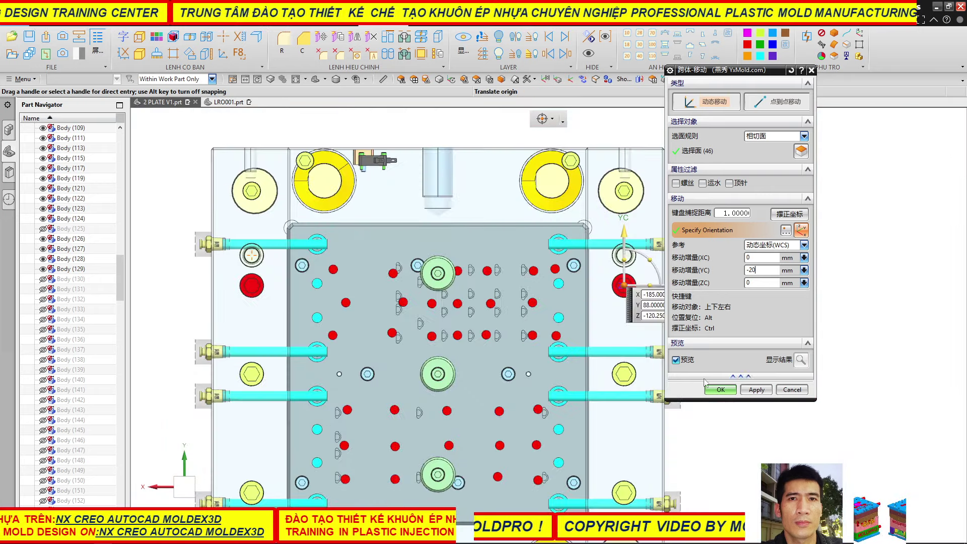
left_click(756, 390)
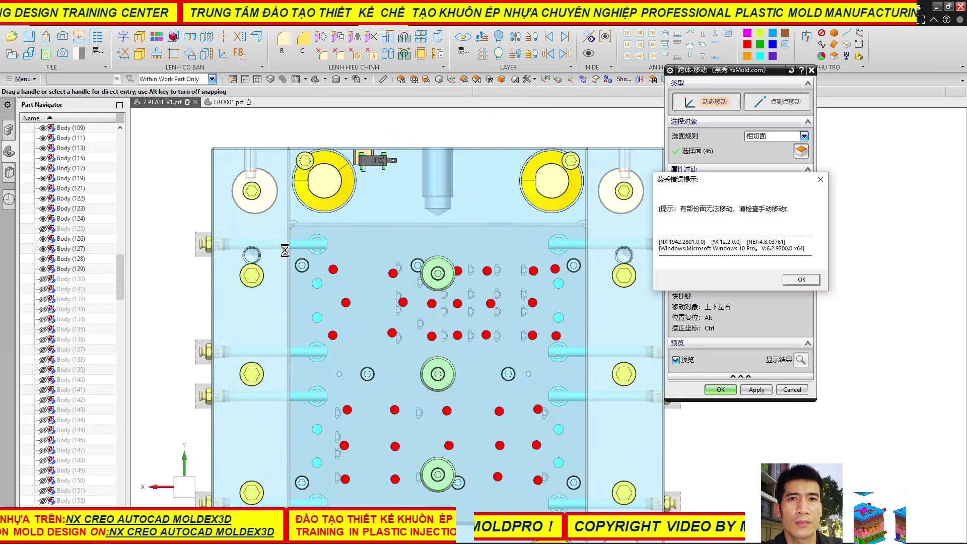
left_click(801, 280)
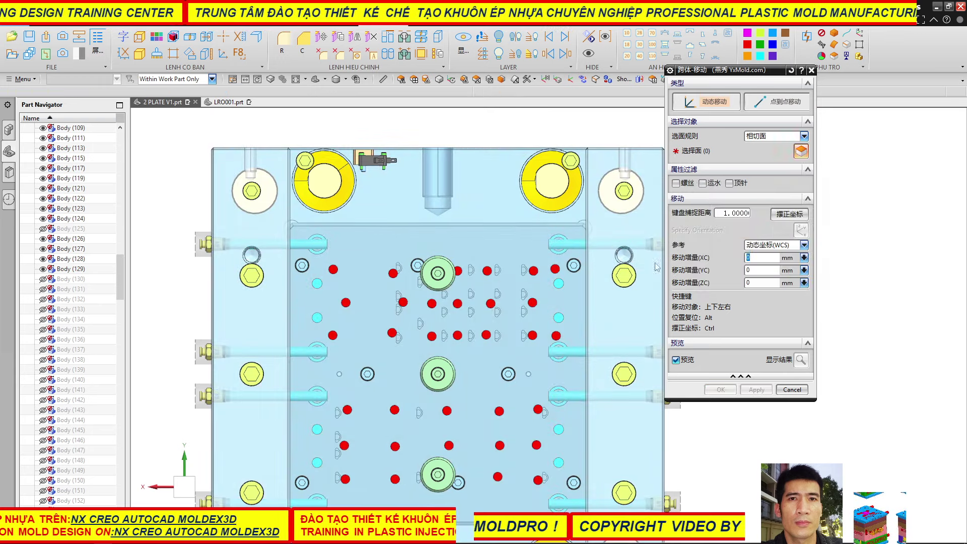
- Box-select the hole faces above the bolt, removing one unwanted face
scroll(634, 255, "up", 3)
scroll(634, 256, "up", 3)
scroll(632, 248, "up", 3)
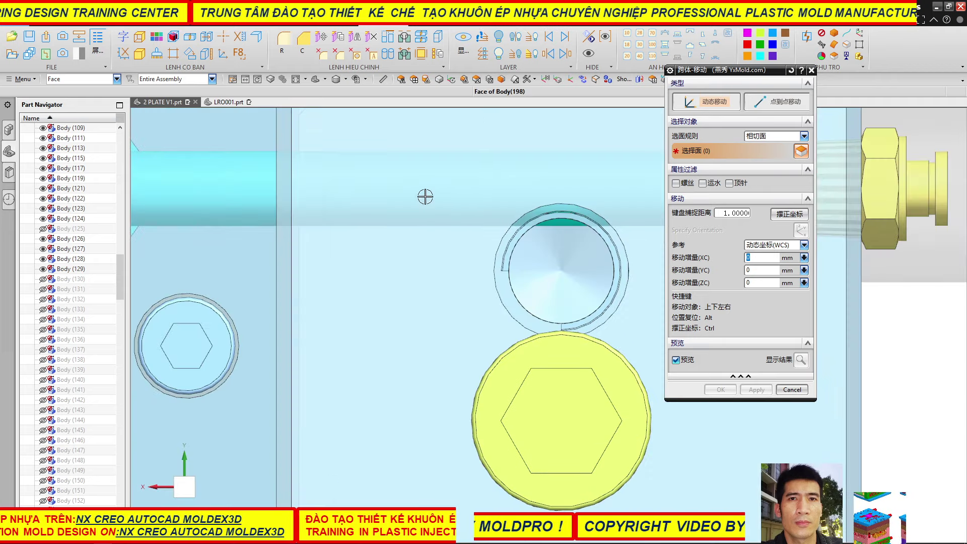
scroll(425, 196, "down", 5)
left_click_drag(519, 190, 438, 293)
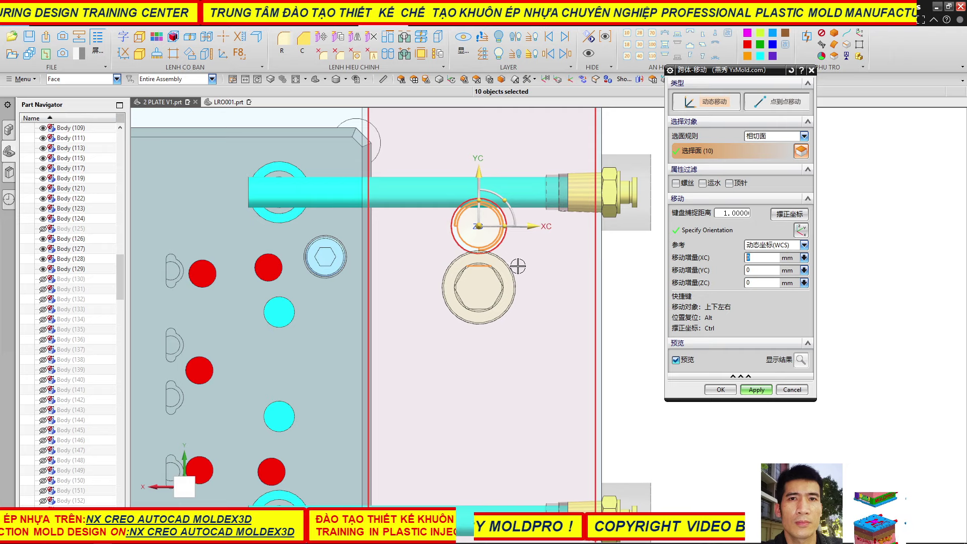
scroll(441, 267, "up", 3)
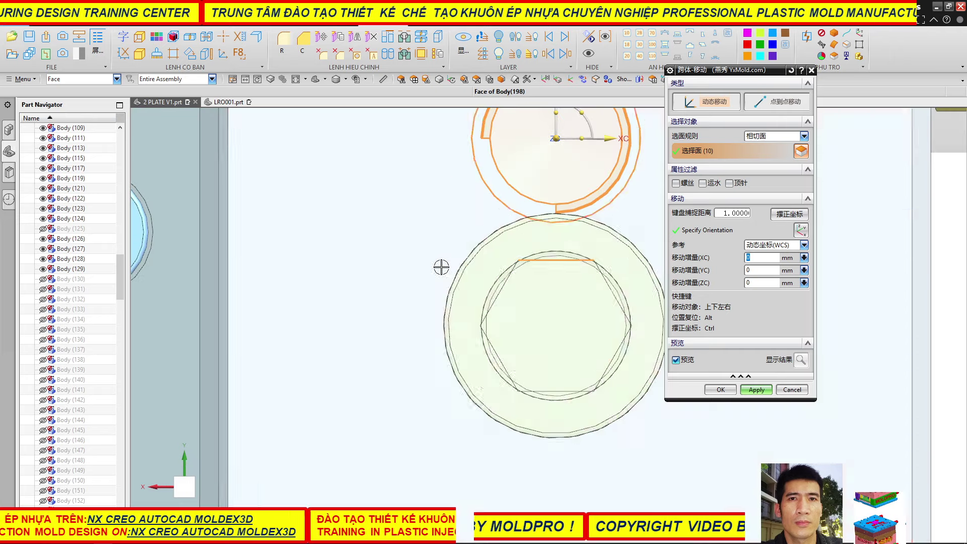
left_click(614, 245, "shift")
scroll(539, 310, "down", 3)
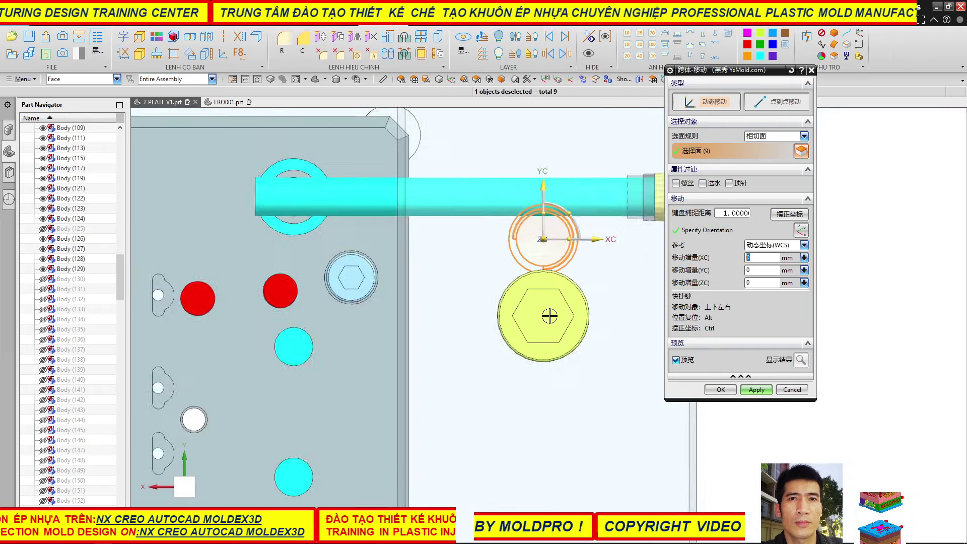
scroll(550, 316, "down", 3)
scroll(503, 322, "down", 2)
scroll(334, 335, "up", 3)
scroll(371, 286, "up", 2)
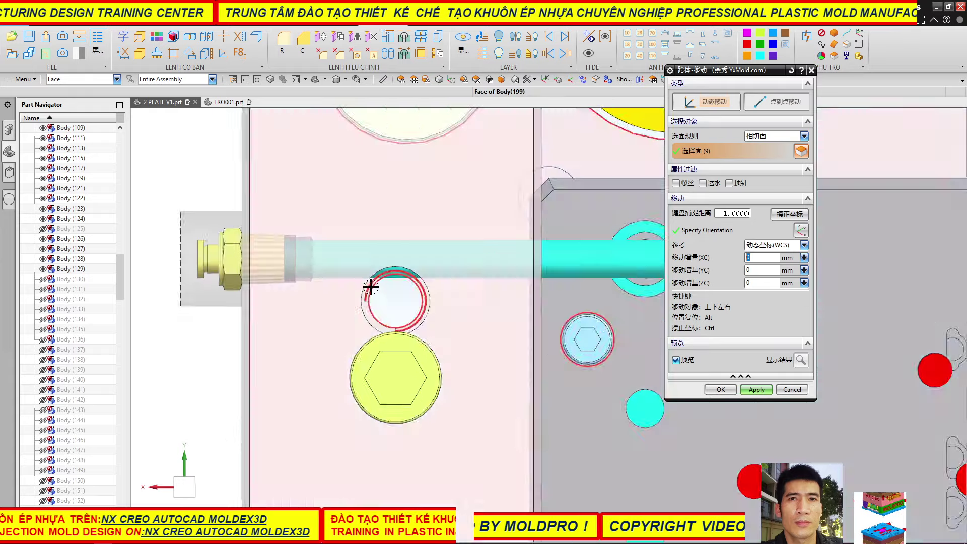
scroll(370, 286, "up", 1)
- Select another bolt's faces and set a -20 mm YC offset
left_click_drag(465, 245, 333, 371)
scroll(403, 368, "up", 3)
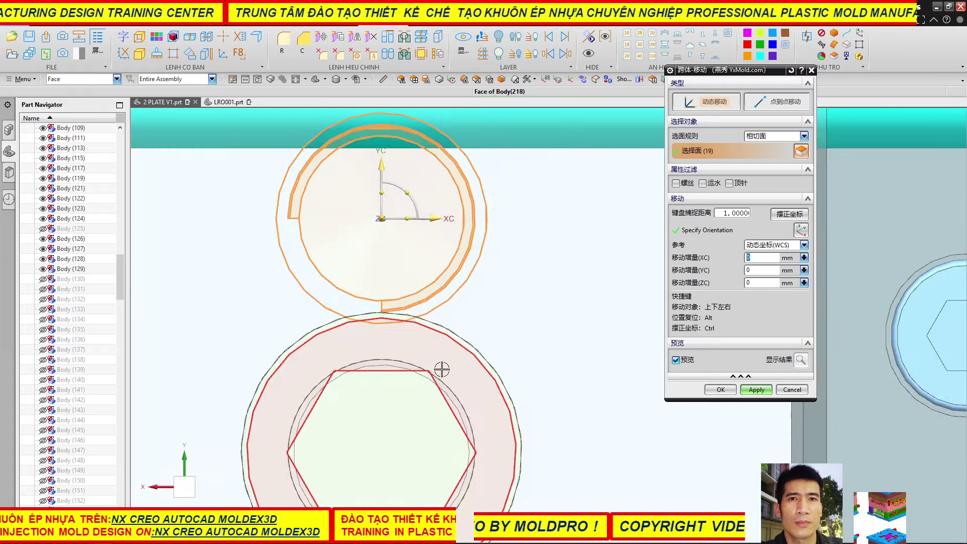
left_click_drag(447, 348, 309, 411)
scroll(333, 357, "down", 1)
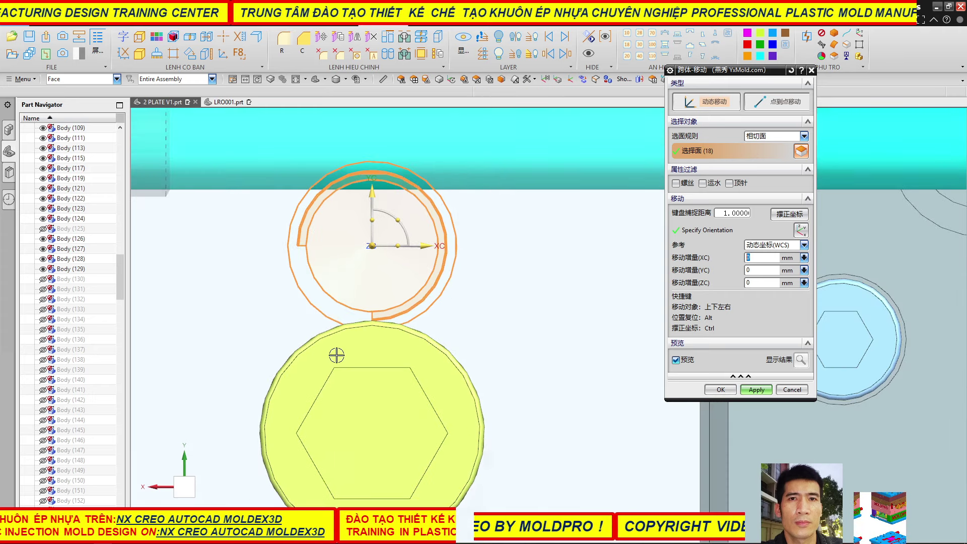
left_click_drag(372, 198, 372, 245)
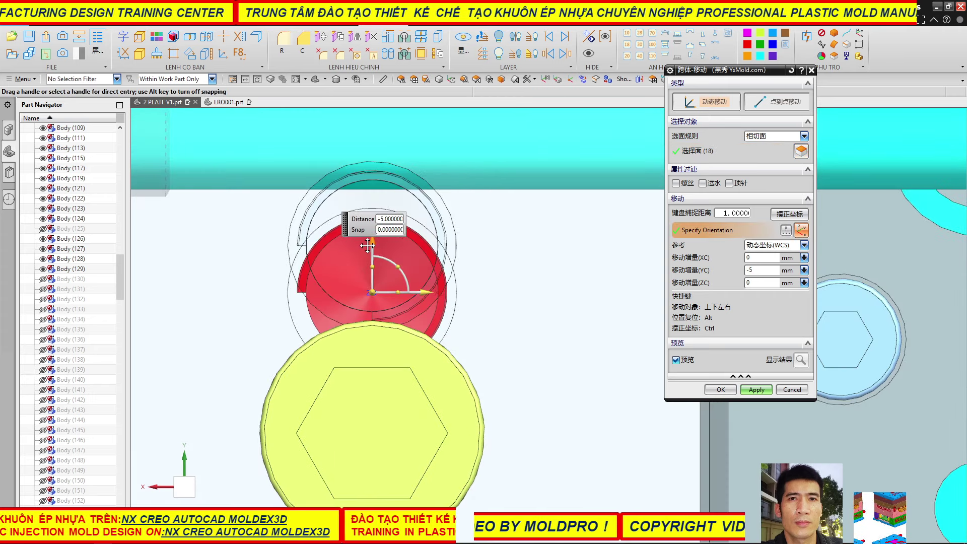
left_click(371, 292)
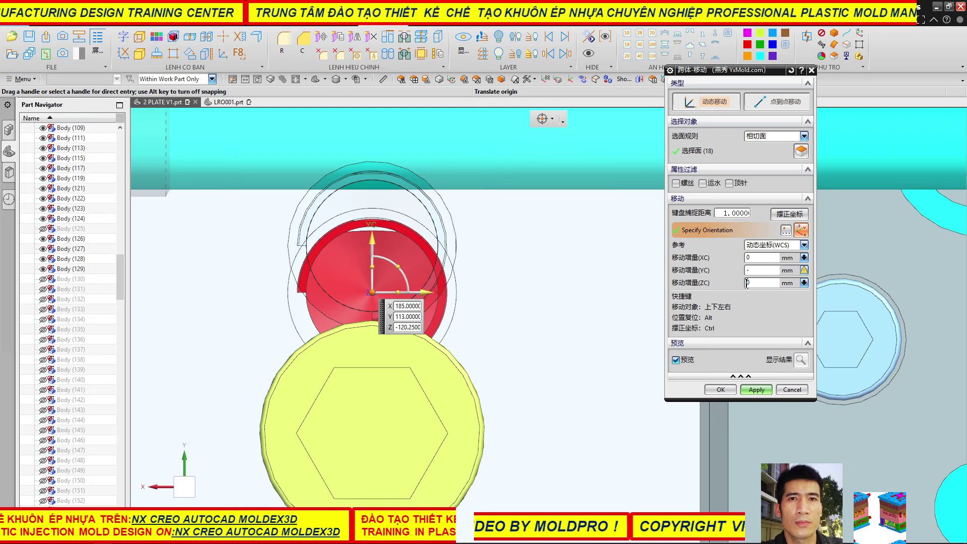
type("20")
type("-15")
key("Return")
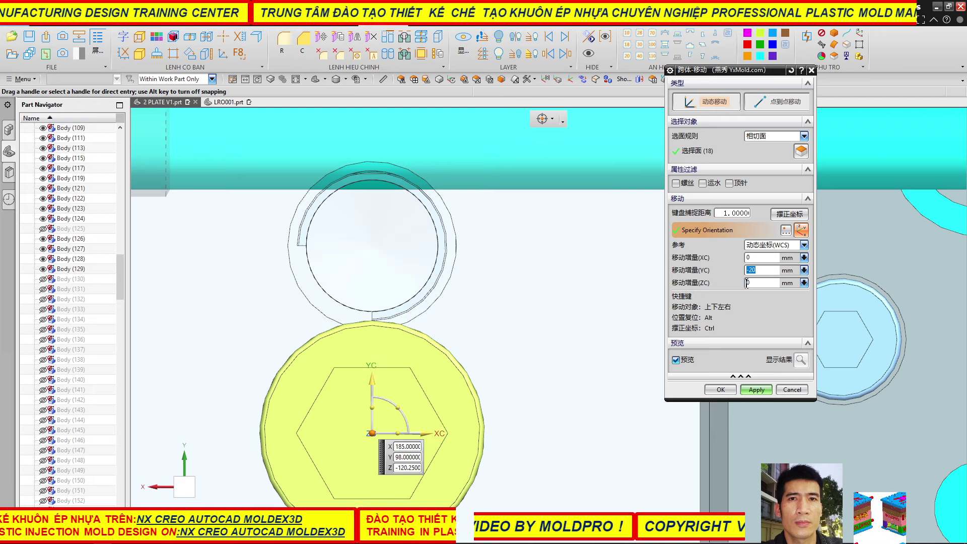
- Apply the move to the bolt faces and dismiss the unmovable-faces warning
scroll(292, 266, "down", 2)
scroll(292, 287, "down", 2)
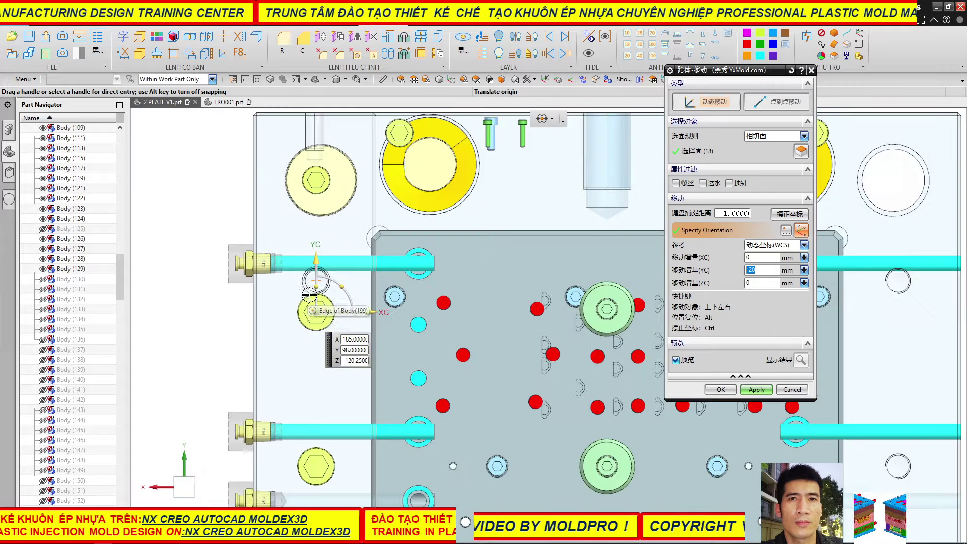
scroll(294, 302, "down", 1)
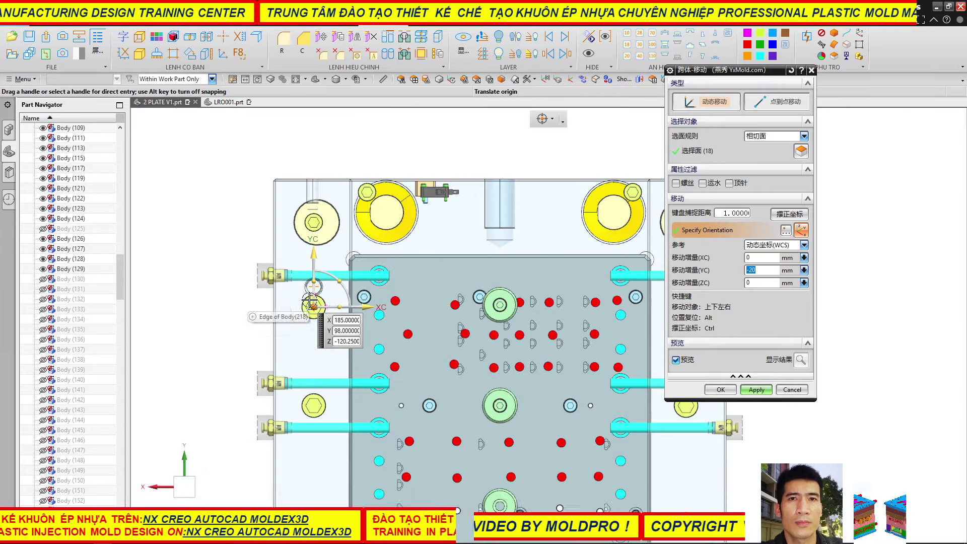
left_click(757, 389)
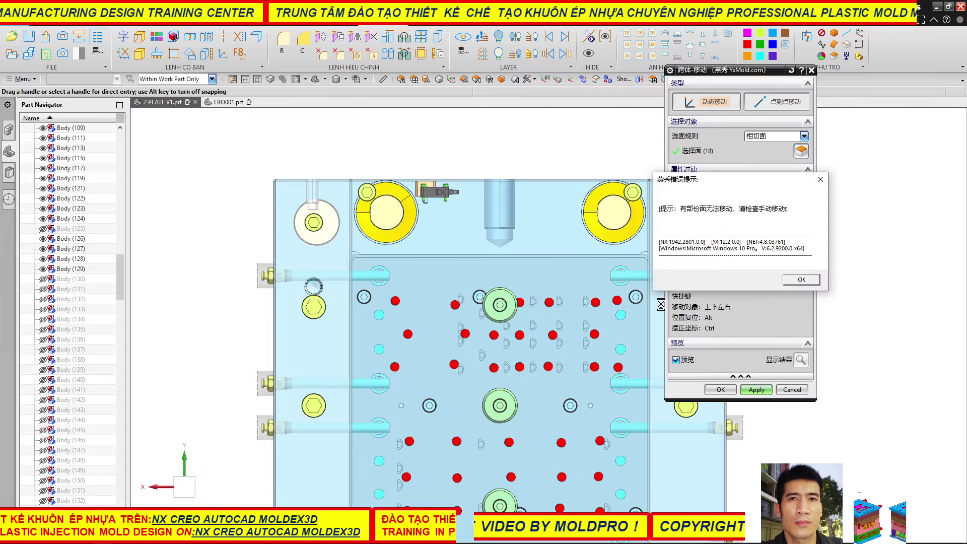
left_click(802, 279)
scroll(313, 280, "up", 5)
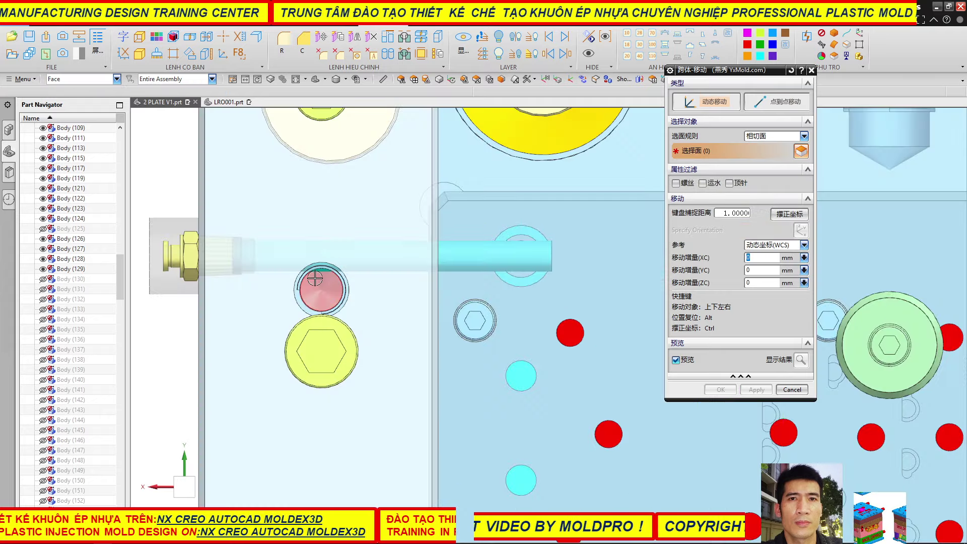
scroll(322, 262, "up", 3)
scroll(322, 259, "down", 5)
scroll(377, 302, "down", 2)
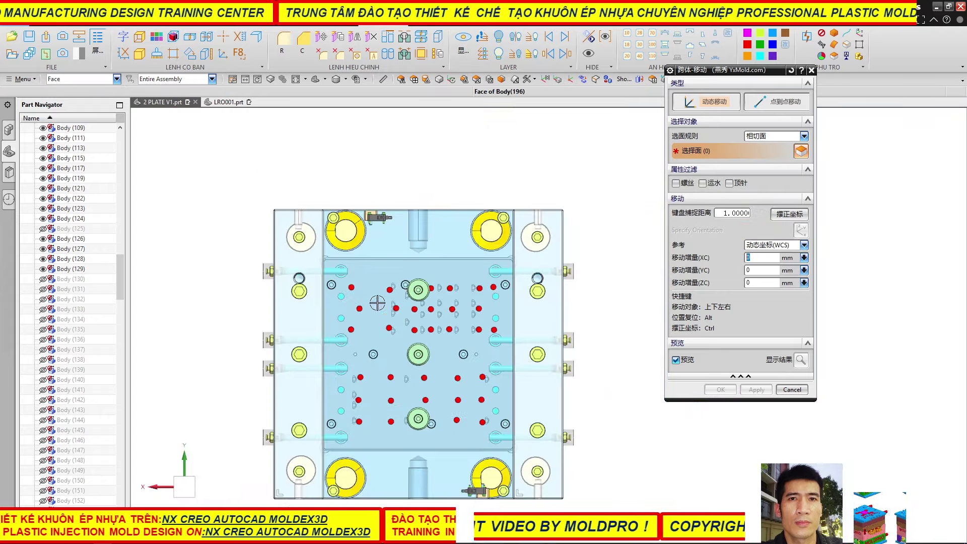
middle_click_drag(580, 312, 595, 252)
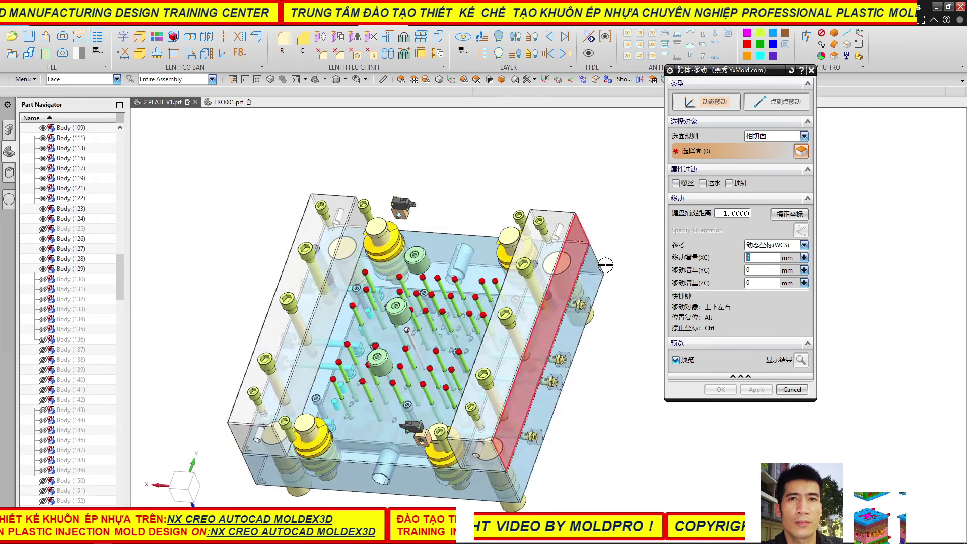
- Cancel the pending body move and orbit the mold to another angle
left_click(792, 390)
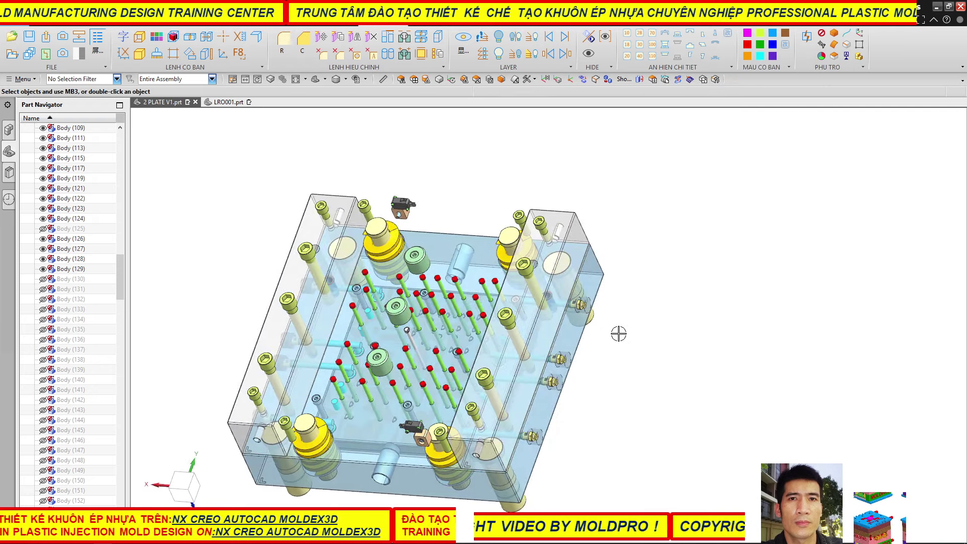
scroll(580, 326, "up", 3)
scroll(533, 289, "up", 2)
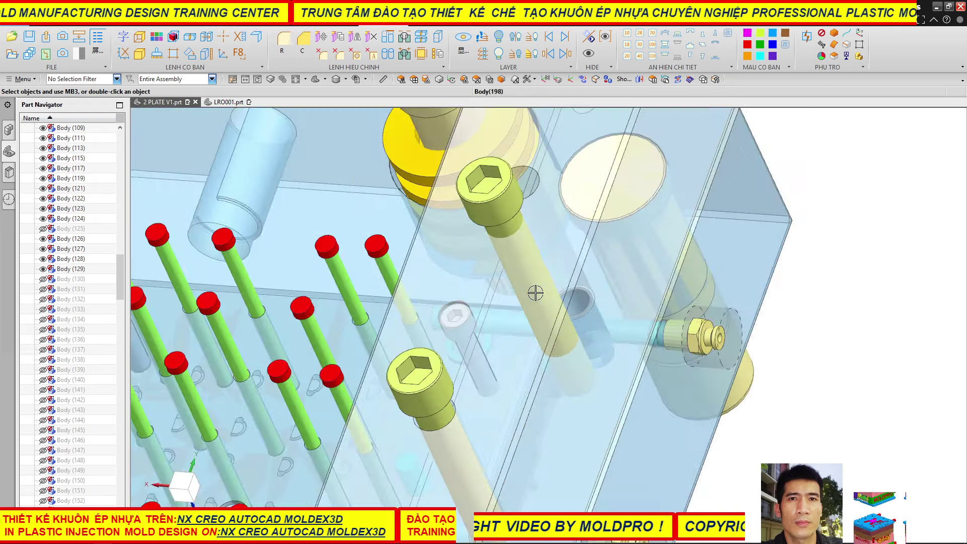
scroll(533, 289, "down", 6)
mouse_move(533, 290)
middle_mouse_down()
mouse_move(552, 319)
mouse_move(564, 317)
middle_mouse_up()
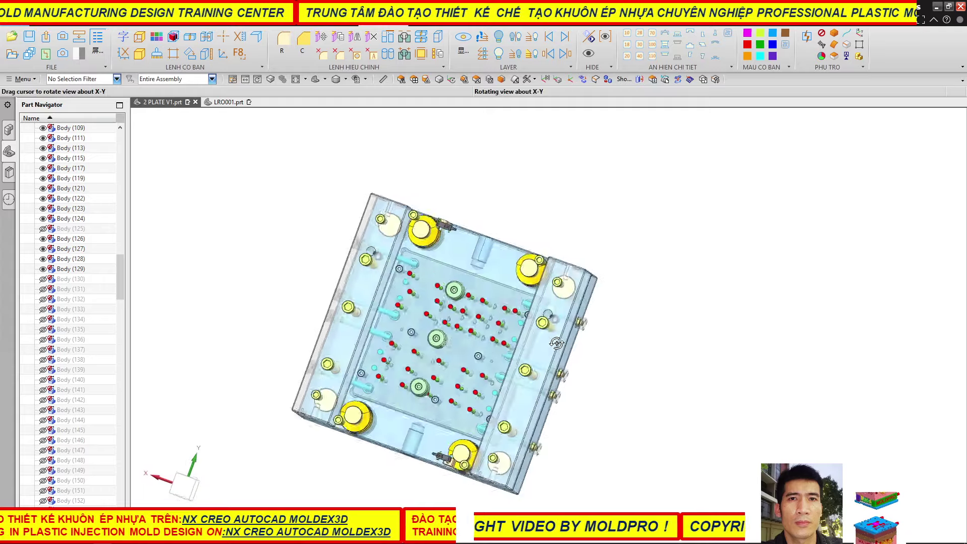
scroll(564, 317, "up", 3)
scroll(564, 317, "up", 3)
scroll(534, 262, "up", 2)
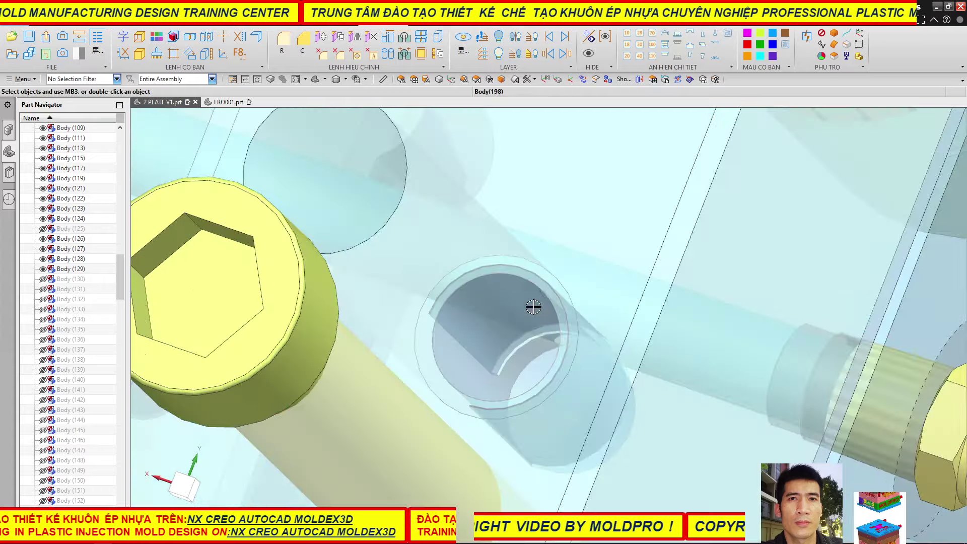
scroll(519, 242, "down", 2)
scroll(511, 237, "down", 2)
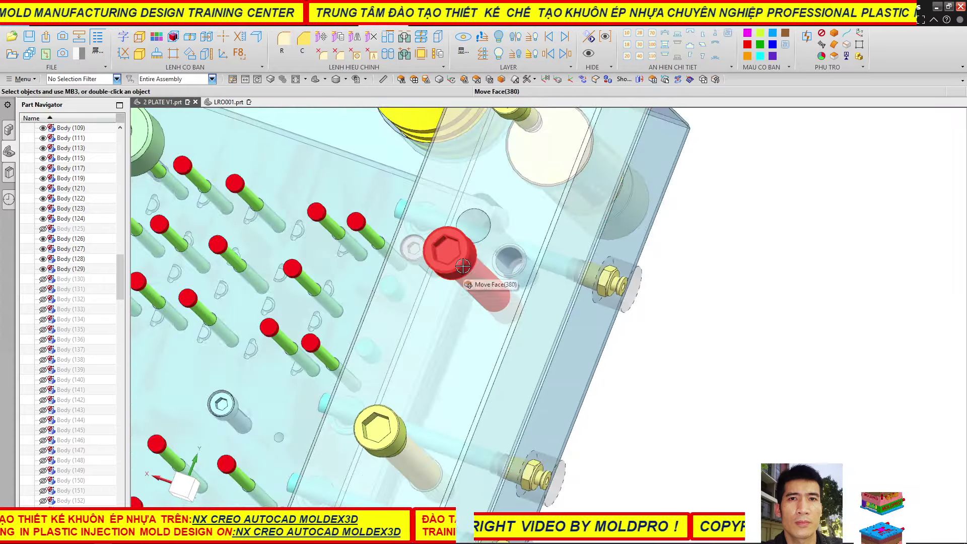
- Select the cap screw beside the right fitting and inspect its hole
left_click(463, 265)
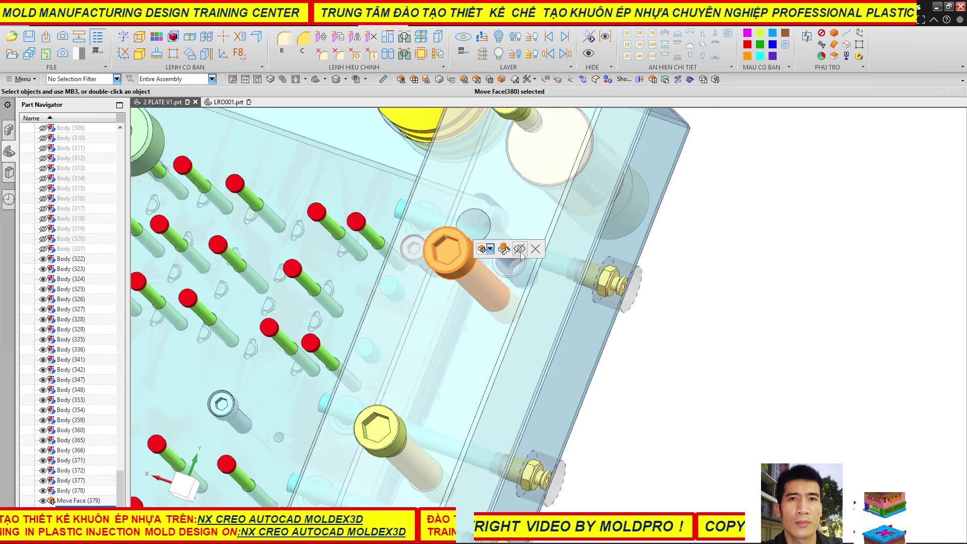
mouse_move(449, 255)
middle_mouse_down()
mouse_move(506, 283)
mouse_move(494, 287)
mouse_move(501, 270)
middle_mouse_up()
scroll(501, 233, "up", 3)
scroll(503, 231, "up", 3)
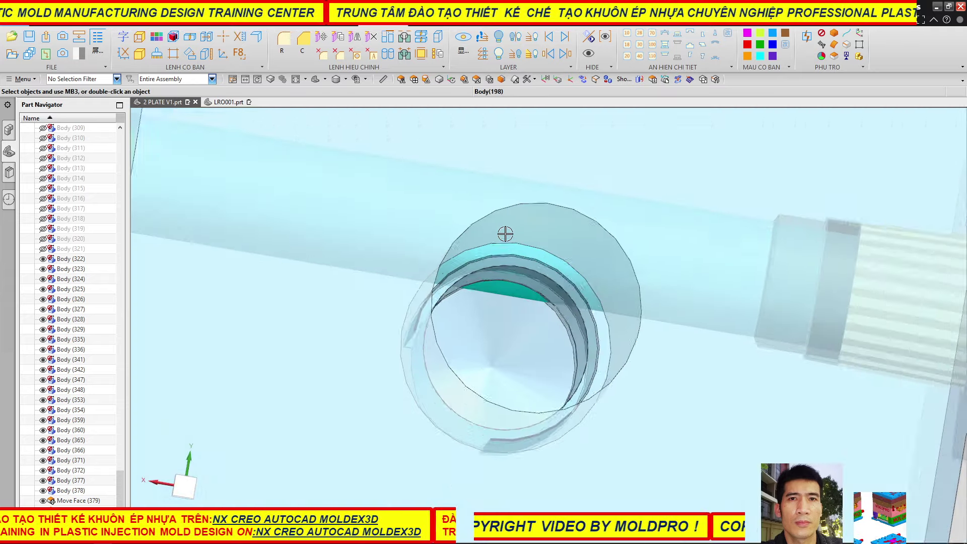
scroll(505, 234, "up", 2)
scroll(505, 234, "down", 5)
mouse_move(505, 234)
middle_mouse_down()
mouse_move(543, 283)
mouse_move(535, 278)
mouse_move(549, 272)
middle_mouse_up()
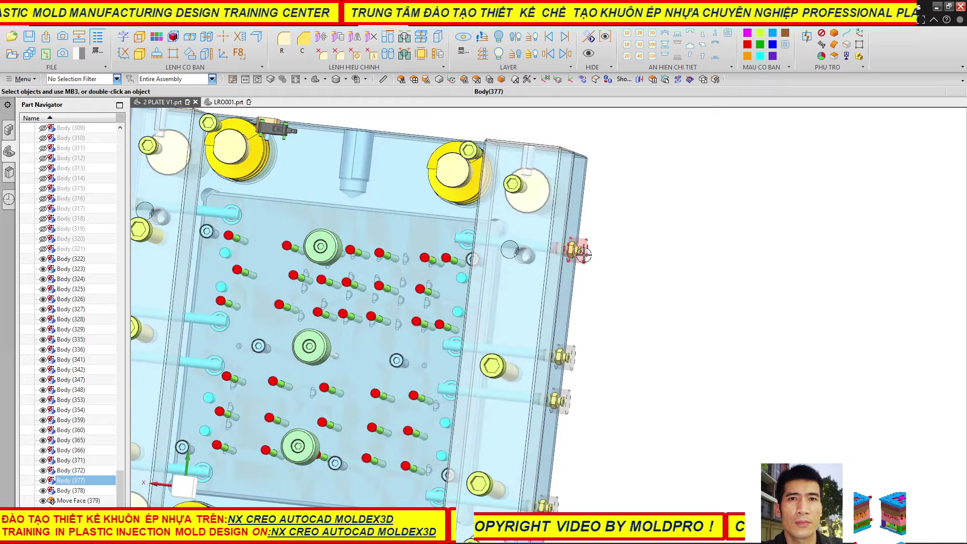
- Hide the chosen cap screw with Ctrl+B, then undo to show it again
key("ctrl+b")
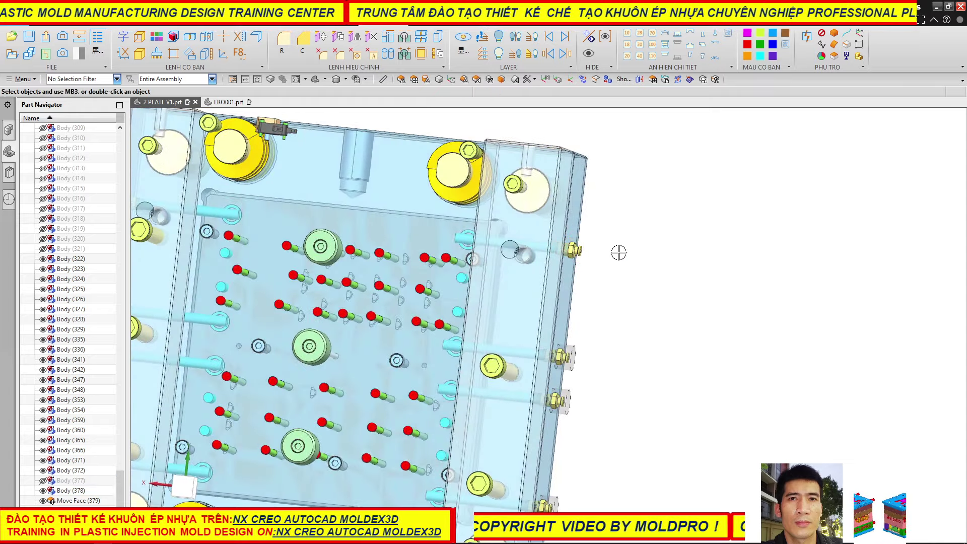
scroll(628, 268, "down", 2)
scroll(302, 231, "up", 2)
scroll(302, 232, "up", 3)
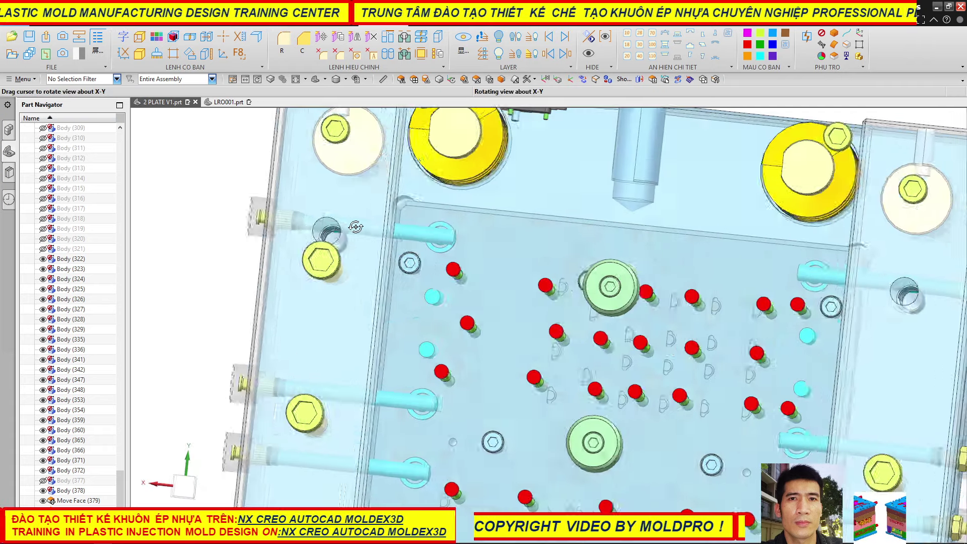
scroll(302, 232, "up", 1)
scroll(255, 235, "down", 3)
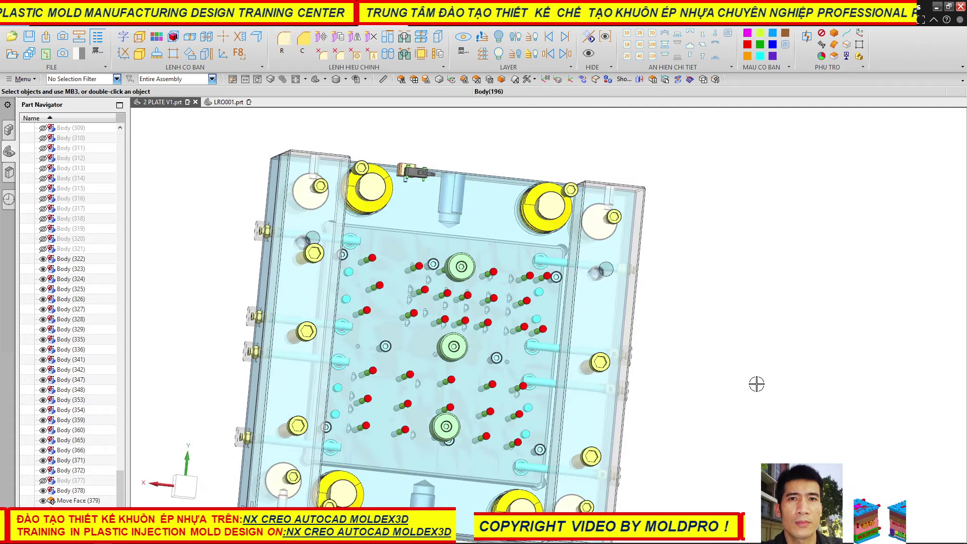
key("ctrl+z")
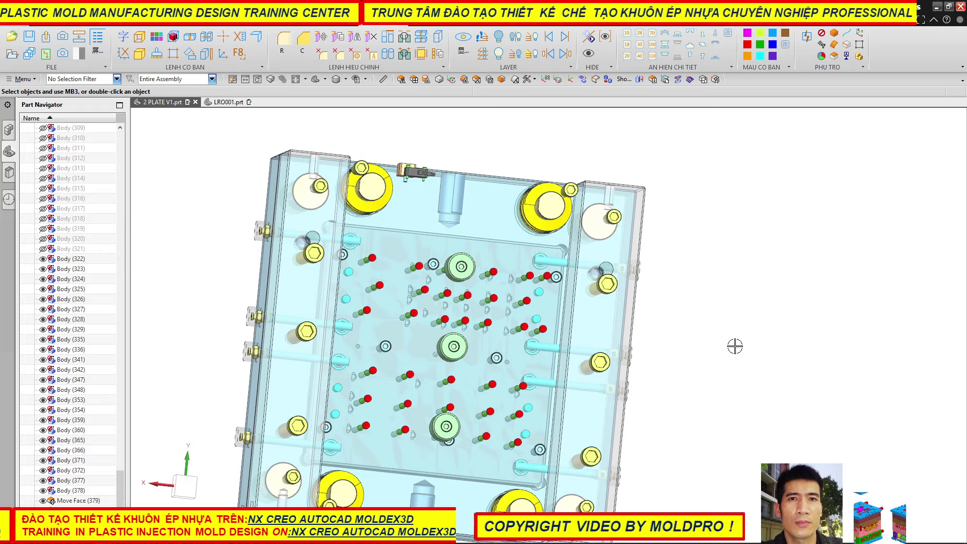
- Orbit the mold and snap the view square to the top with F8
scroll(411, 296, "down", 2)
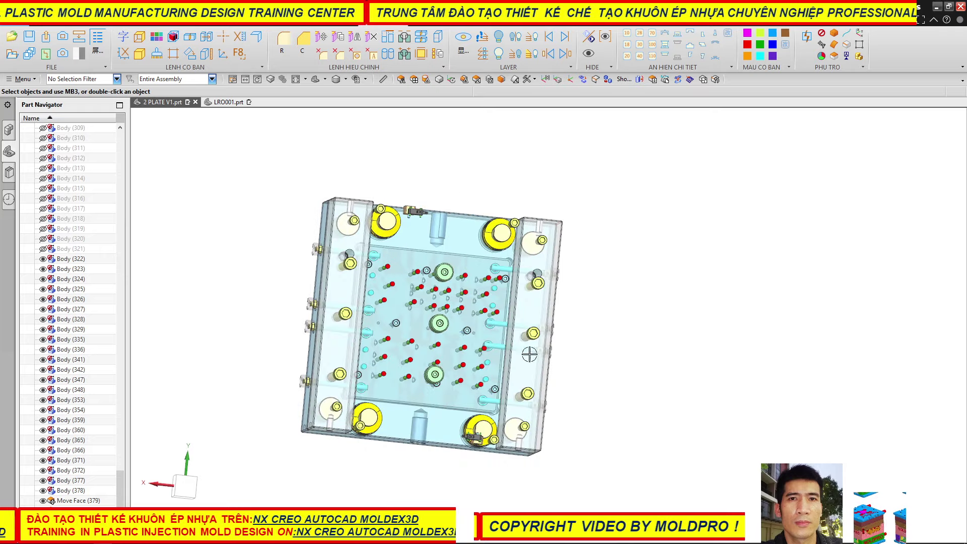
mouse_move(530, 354)
middle_mouse_down()
mouse_move(560, 336)
mouse_move(557, 345)
middle_mouse_up()
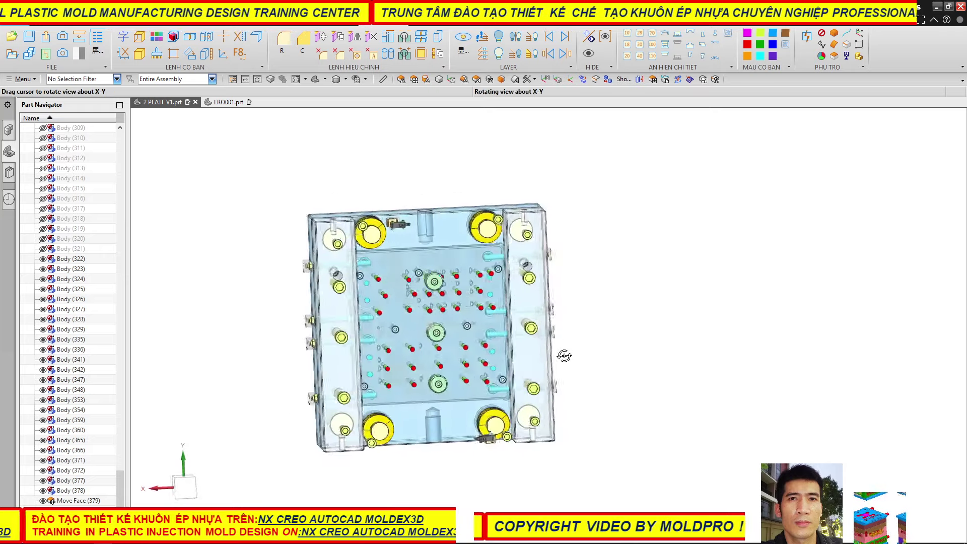
key("F8")
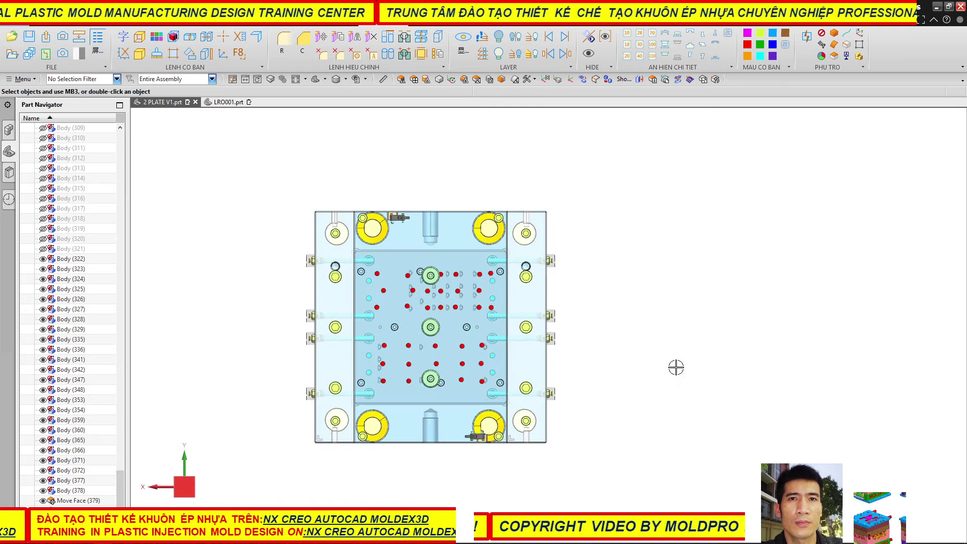
scroll(579, 319, "up", 3)
scroll(529, 248, "up", 3)
scroll(504, 233, "down", 5)
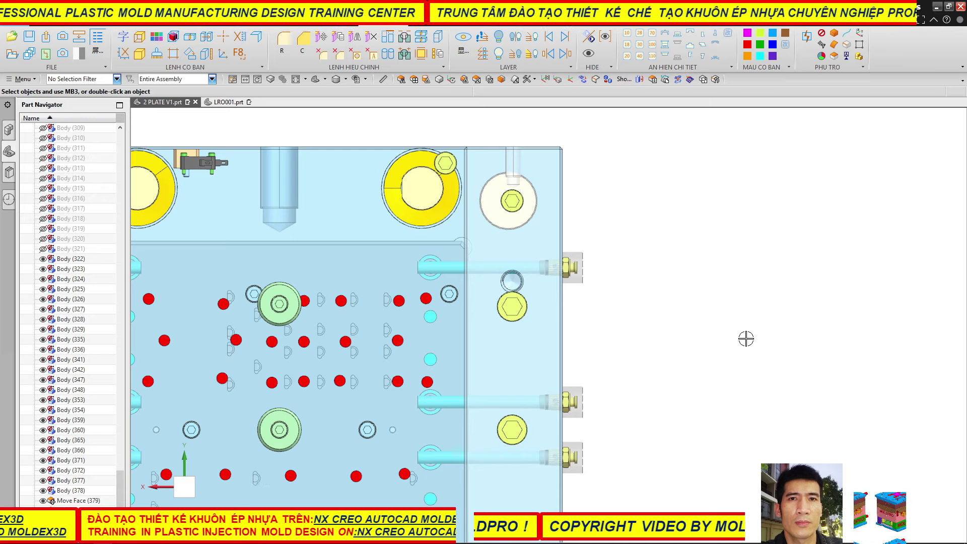
- In batch Boolean, set the mold plate as target and add the first tool body
left_click(406, 56)
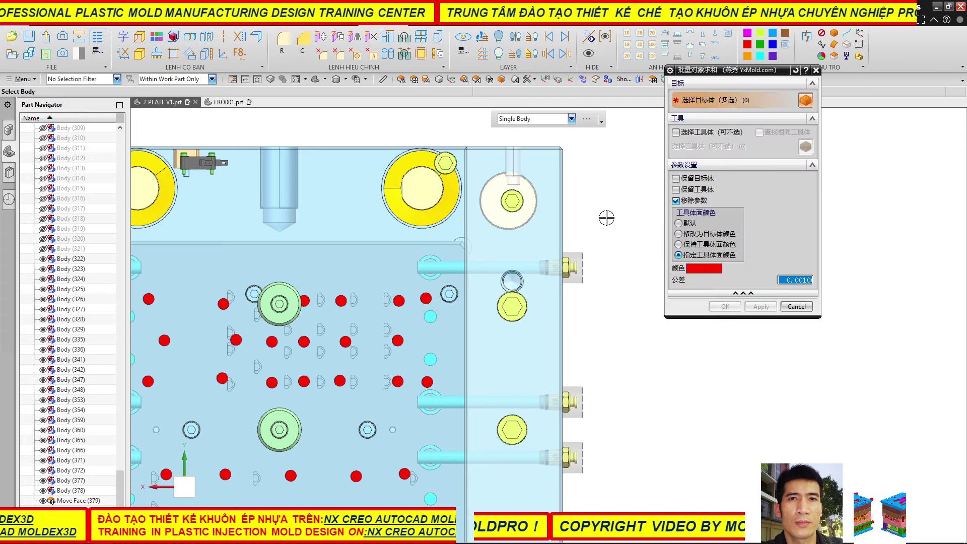
scroll(606, 218, "up", 2)
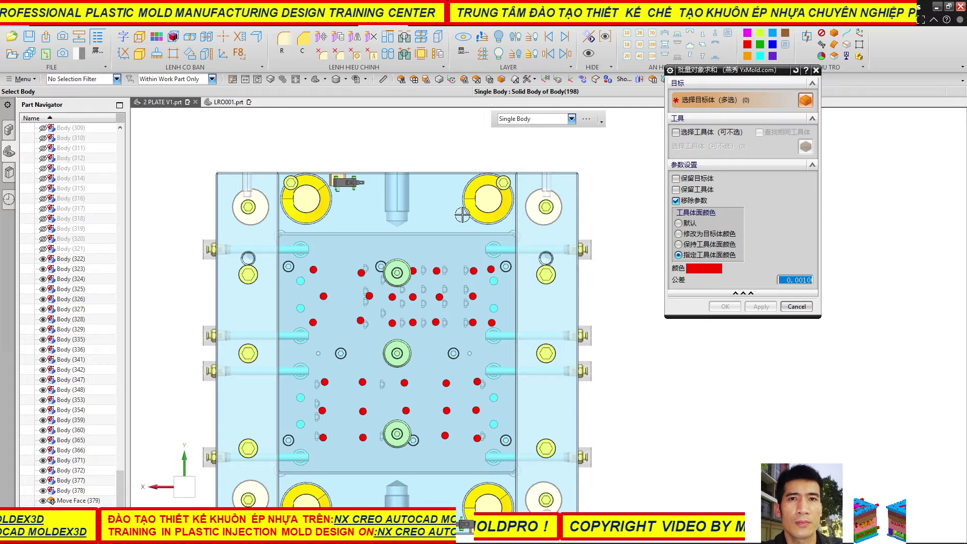
middle_click_drag(462, 215, 447, 226)
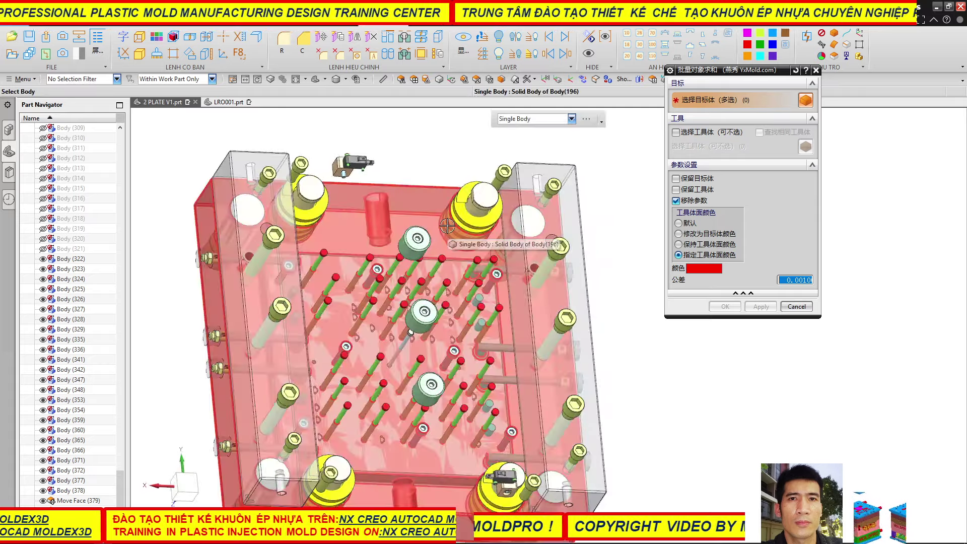
left_click(447, 225)
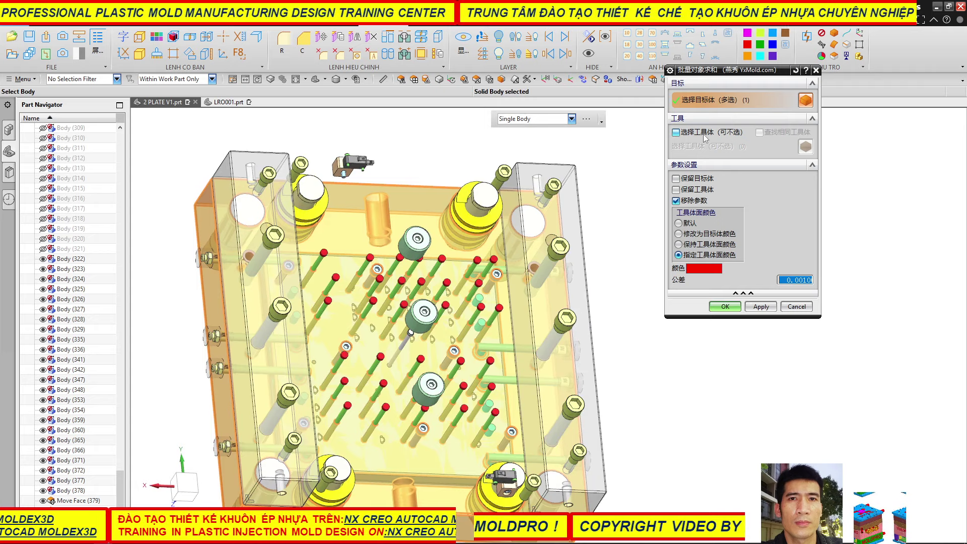
left_click(704, 135)
scroll(493, 253, "up", 3)
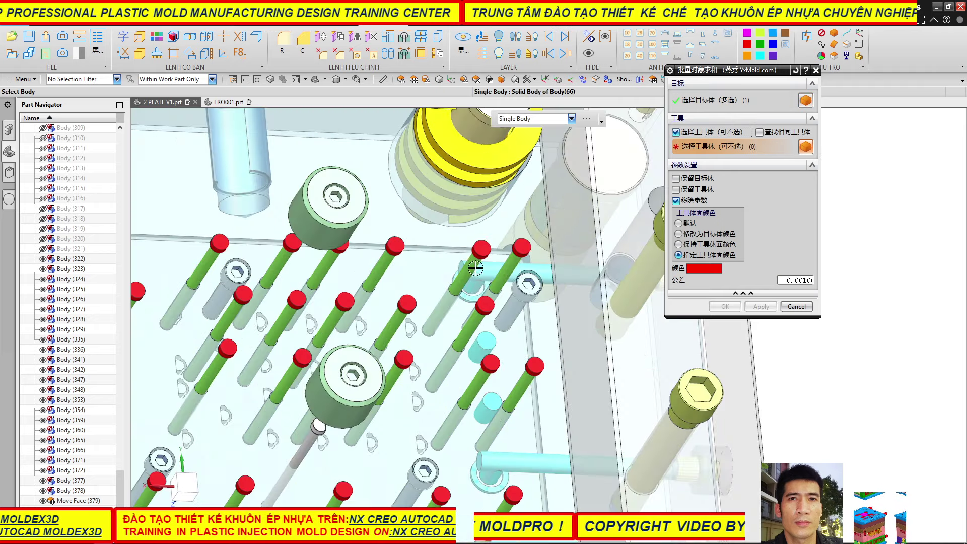
left_click(543, 273)
- Add the cooling rod, a third body and the side plate as tool bodies
scroll(348, 230, "down", 4)
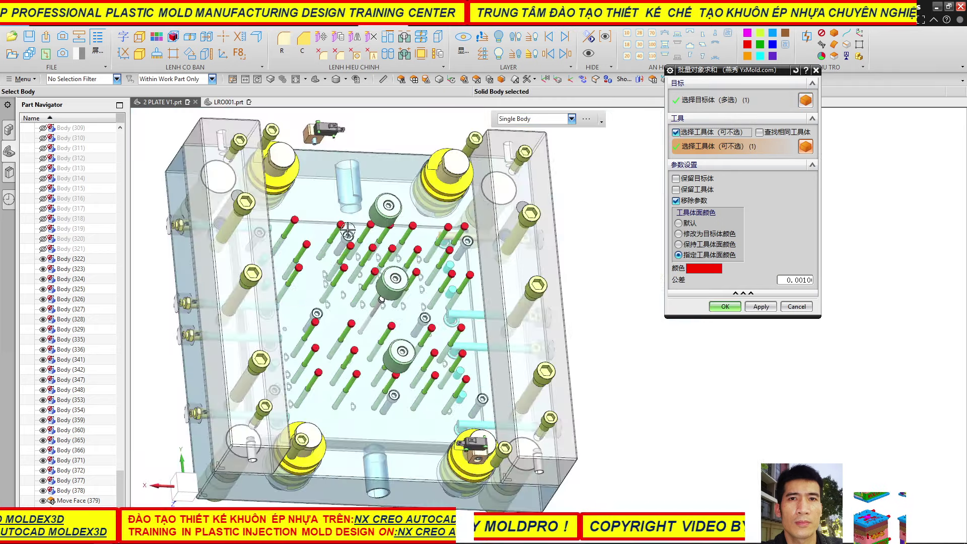
scroll(184, 222, "up", 5)
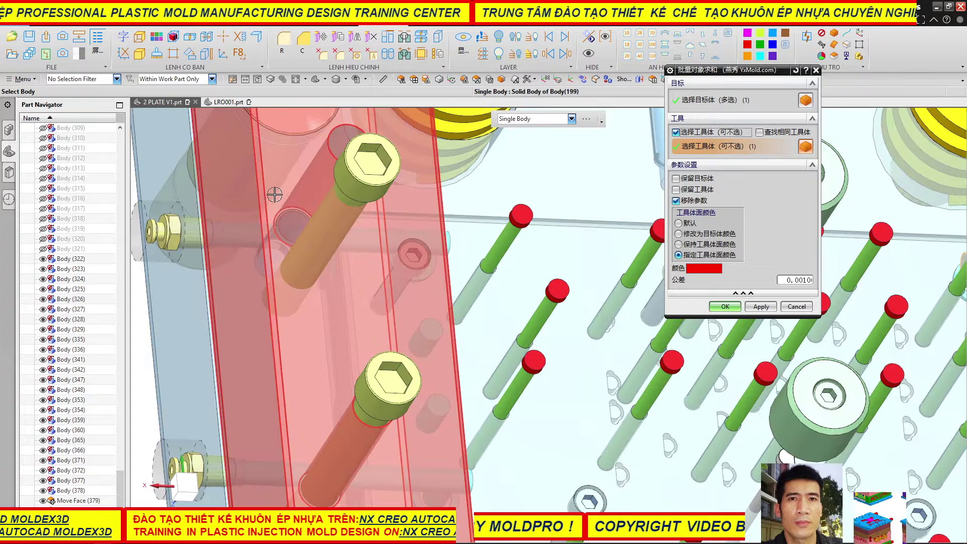
scroll(275, 194, "down", 4)
scroll(381, 210, "up", 2)
scroll(382, 210, "up", 2)
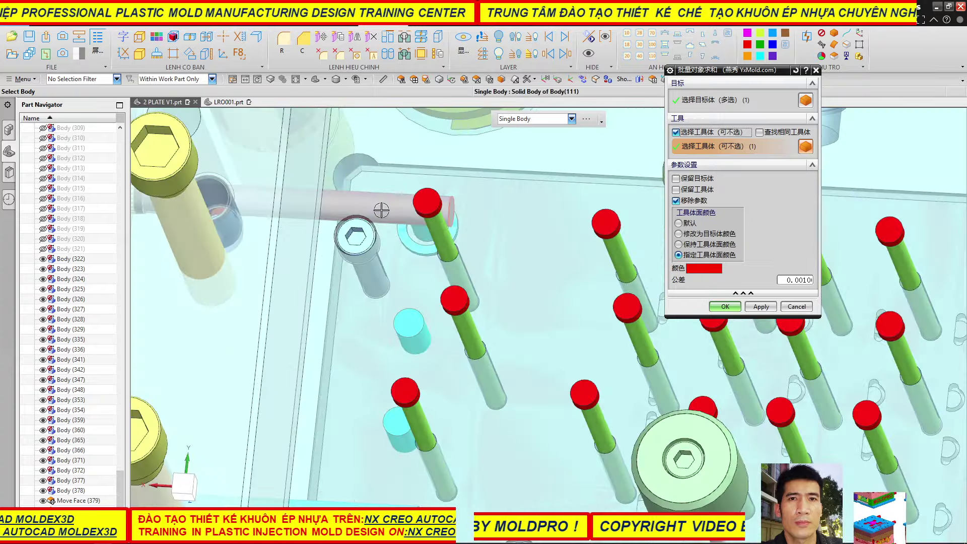
left_click(381, 210)
scroll(382, 210, "down", 2)
scroll(333, 196, "down", 2)
scroll(337, 345, "up", 4)
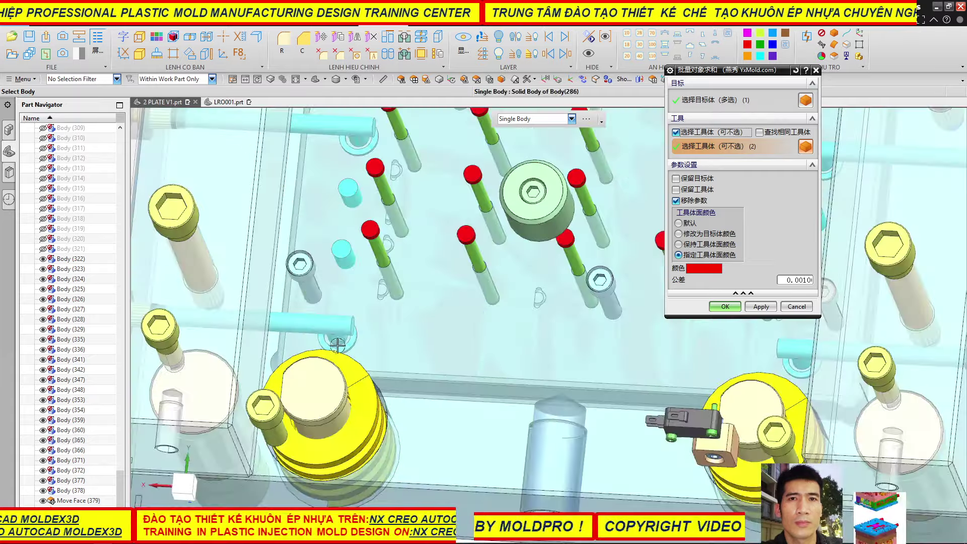
left_click(338, 327)
scroll(339, 328, "down", 3)
scroll(537, 335, "up", 5)
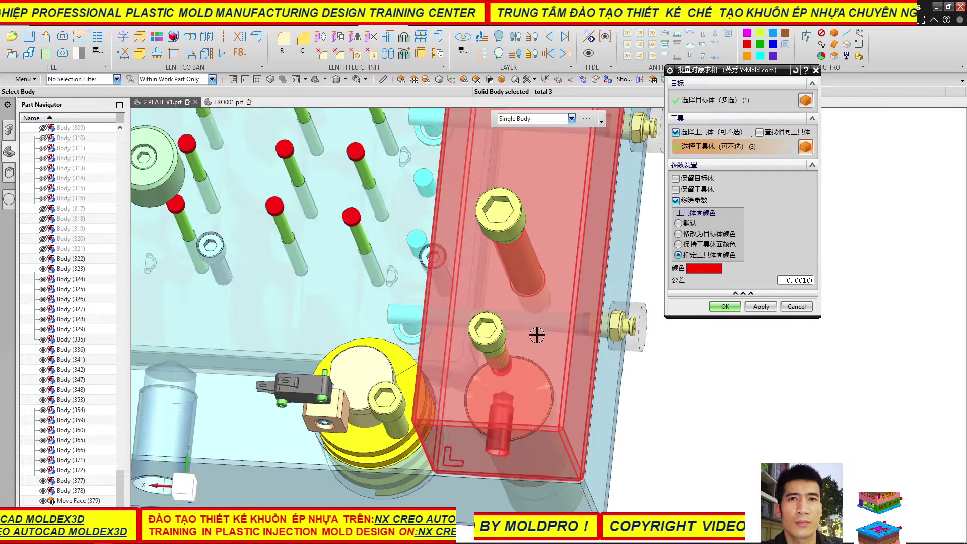
left_click(533, 323)
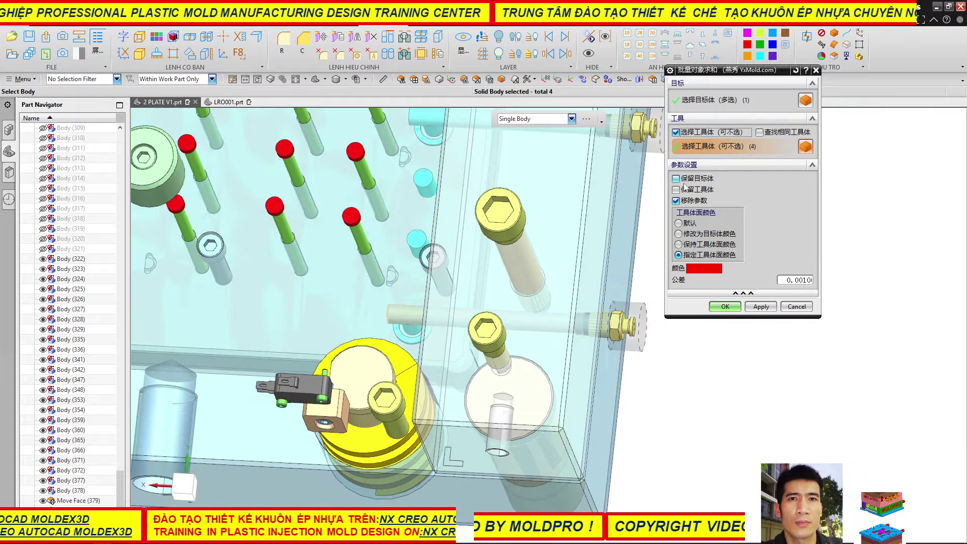
- Apply the subtraction keeping both target and tool bodies, then close the dialog
left_click(762, 307)
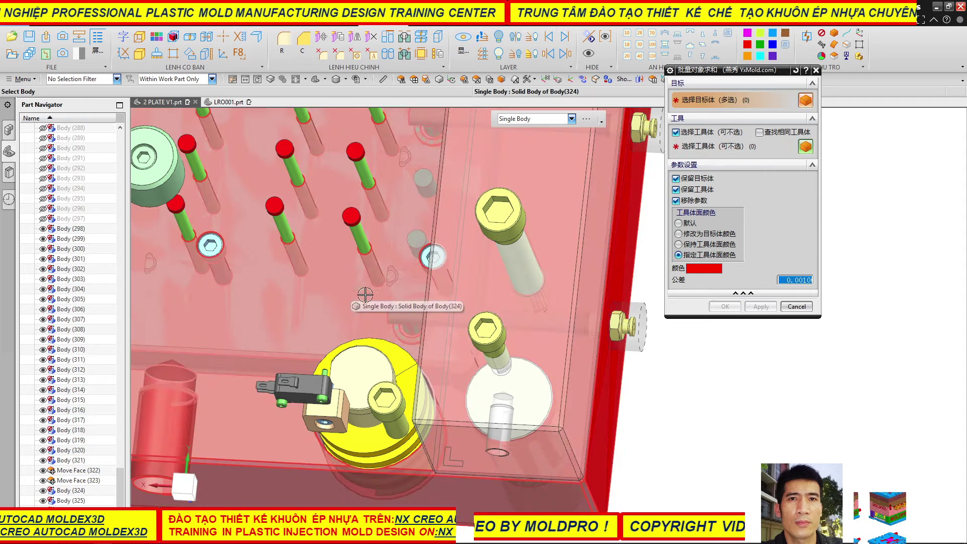
scroll(366, 295, "down", 5)
mouse_move(519, 320)
middle_mouse_down()
mouse_move(535, 322)
mouse_move(522, 350)
mouse_move(572, 297)
mouse_move(567, 324)
mouse_move(584, 327)
middle_mouse_up()
left_click(796, 307)
scroll(557, 346, "down", 3)
key("F8")
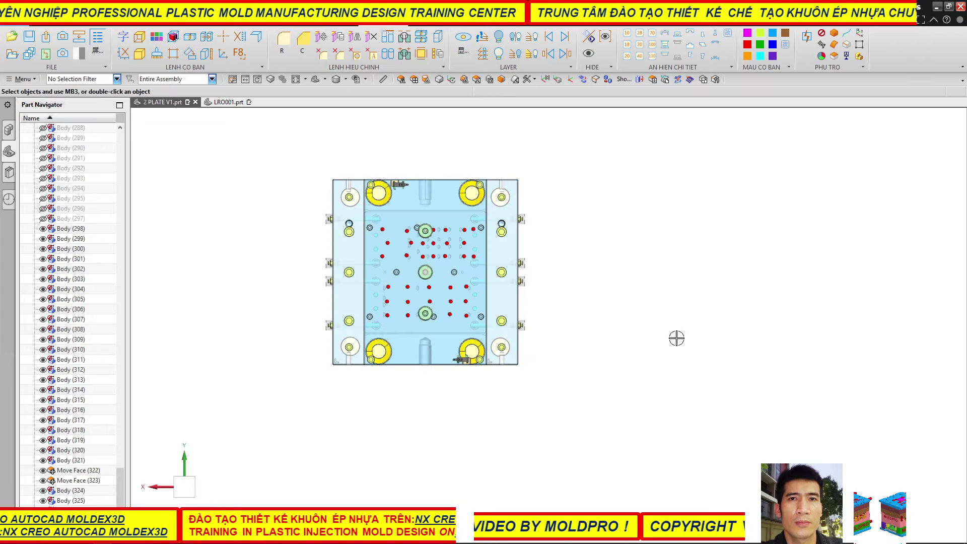
scroll(543, 269, "up", 2)
scroll(492, 218, "up", 3)
scroll(490, 209, "up", 3)
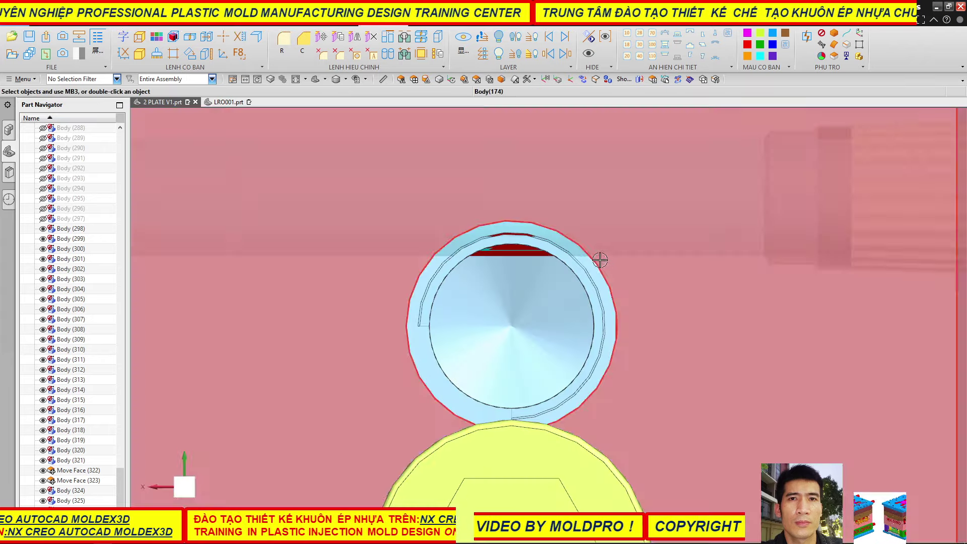
scroll(599, 260, "down", 3)
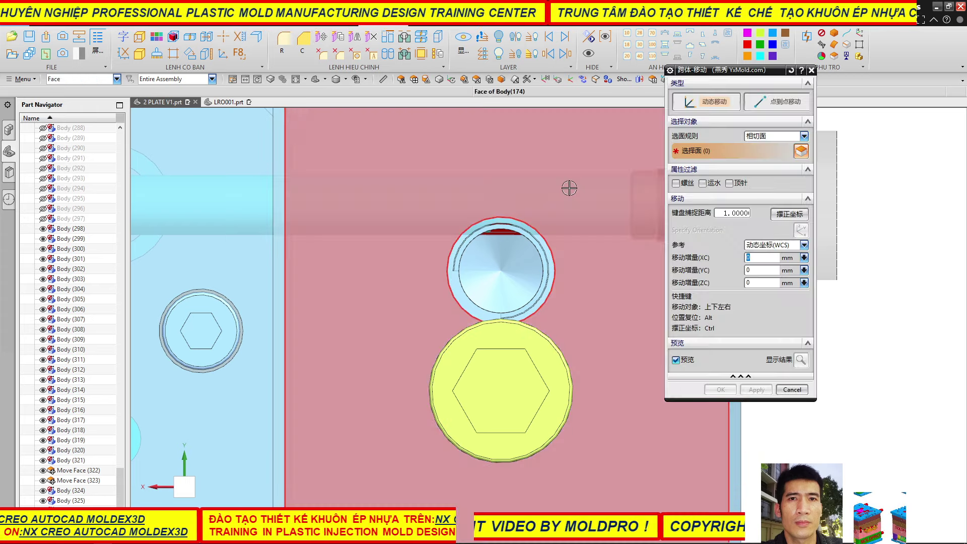
left_click_drag(568, 187, 418, 347)
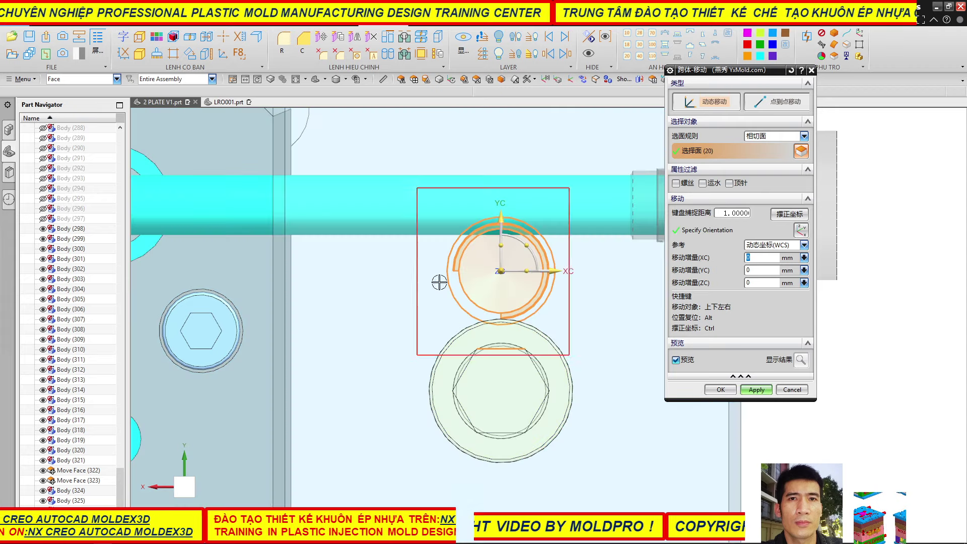
scroll(562, 219, "down", 5)
scroll(198, 220, "up", 3)
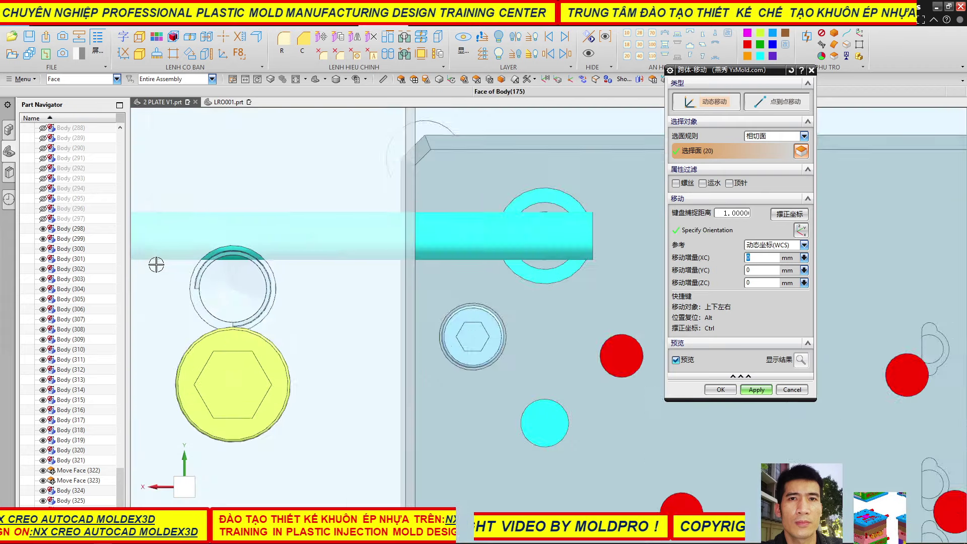
scroll(156, 263, "up", 3)
left_click_drag(425, 197, 172, 427)
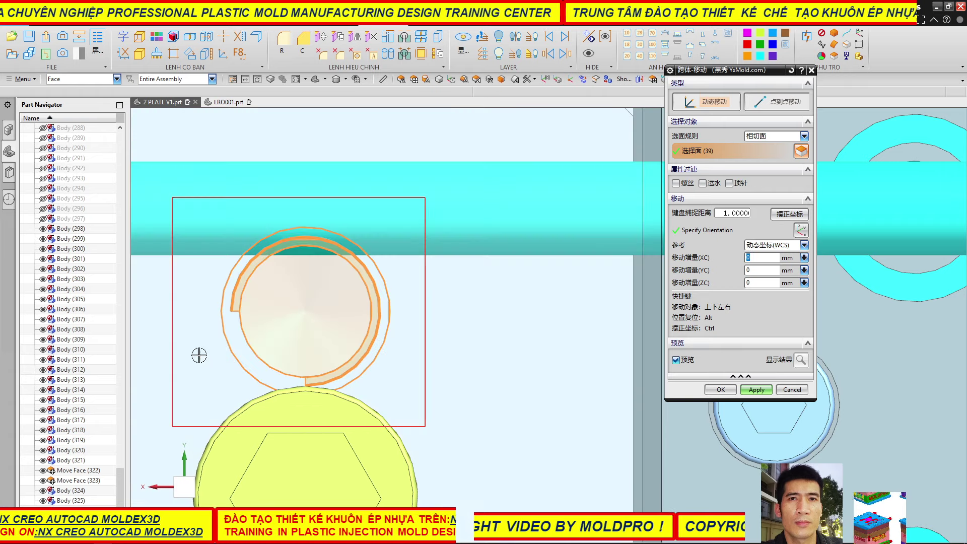
scroll(417, 222, "down", 3)
scroll(420, 222, "down", 2)
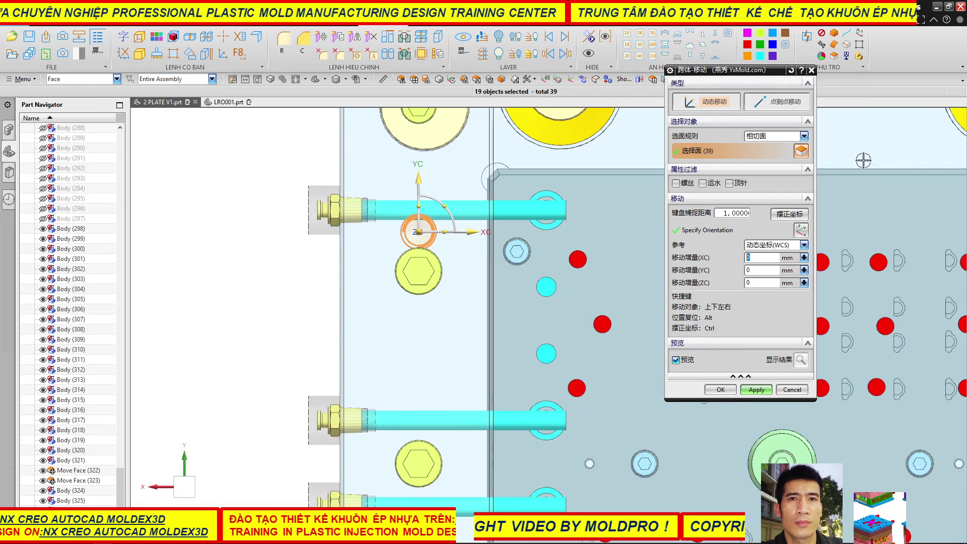
left_click_drag(419, 178, 420, 204)
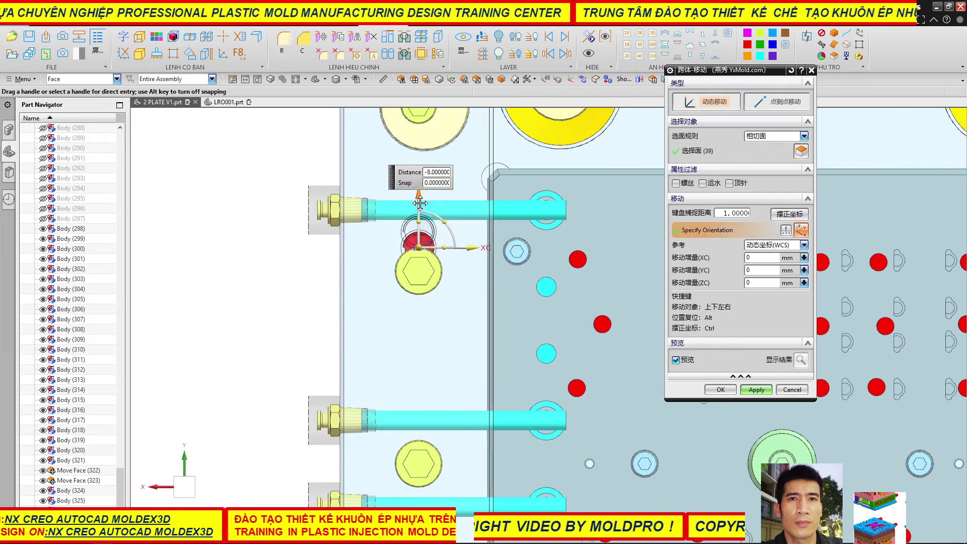
type("-10")
left_click(419, 251)
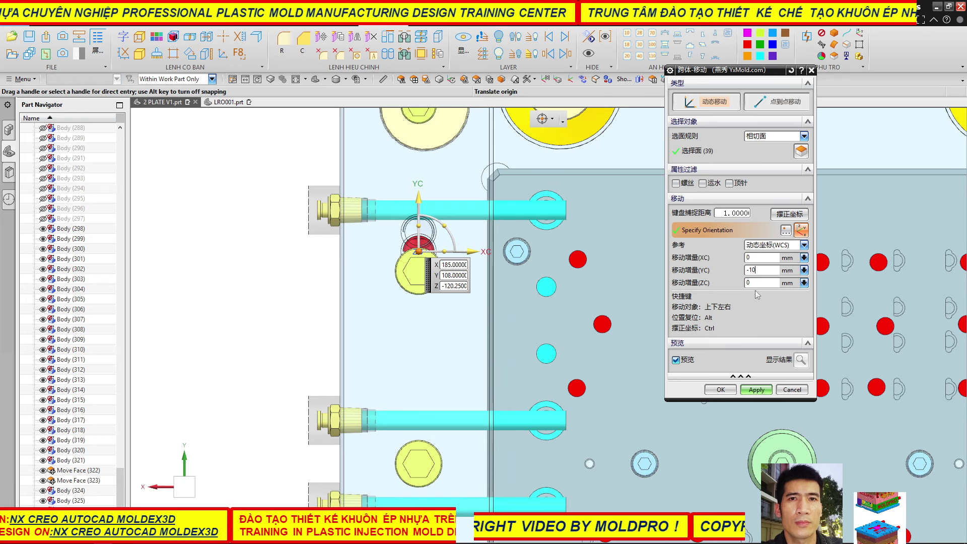
key("BackSpace")
key("BackSpace")
key("BackSpace")
type("-2")
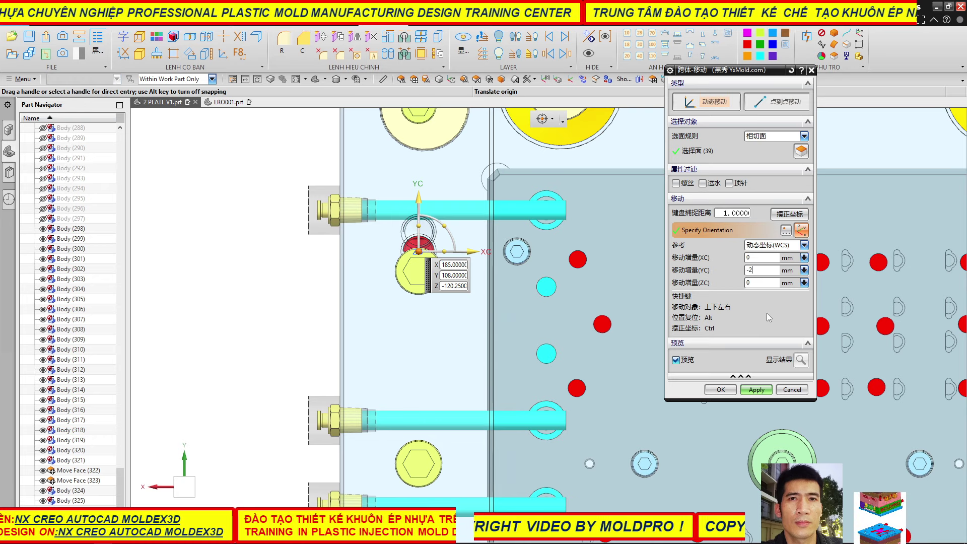
type("0")
left_click(765, 390)
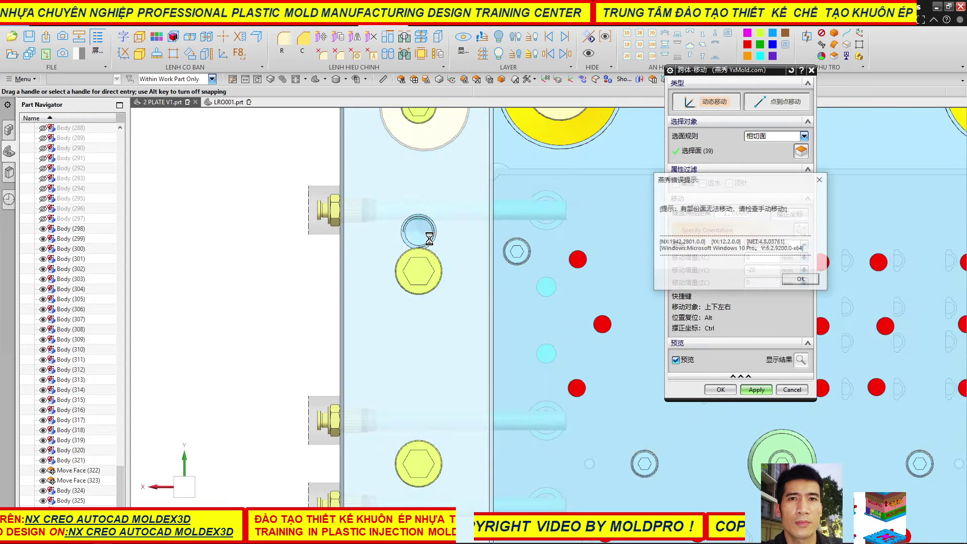
left_click(801, 280)
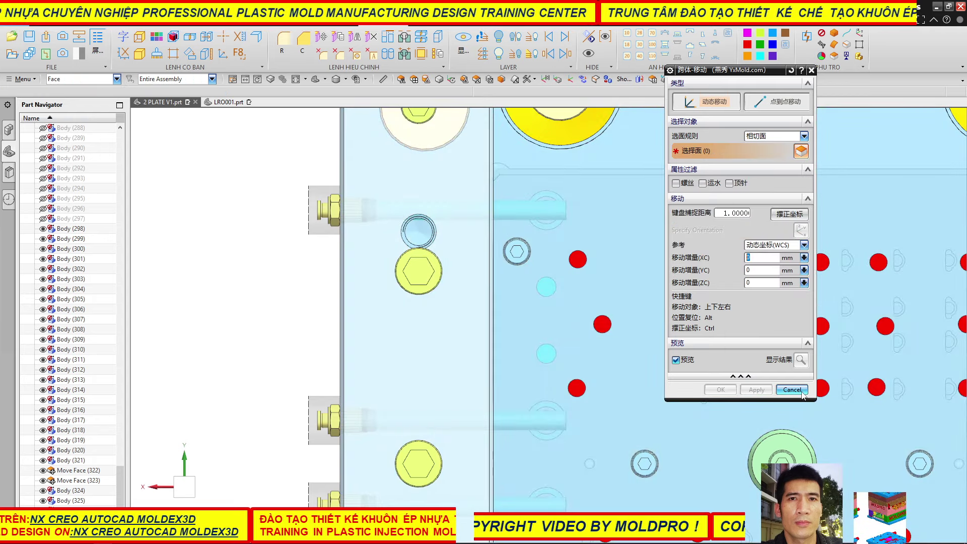
- Cancel the Move Face dialog and undo the two earlier face moves
left_click(720, 390)
key("ctrl+f")
scroll(322, 231, "down", 3)
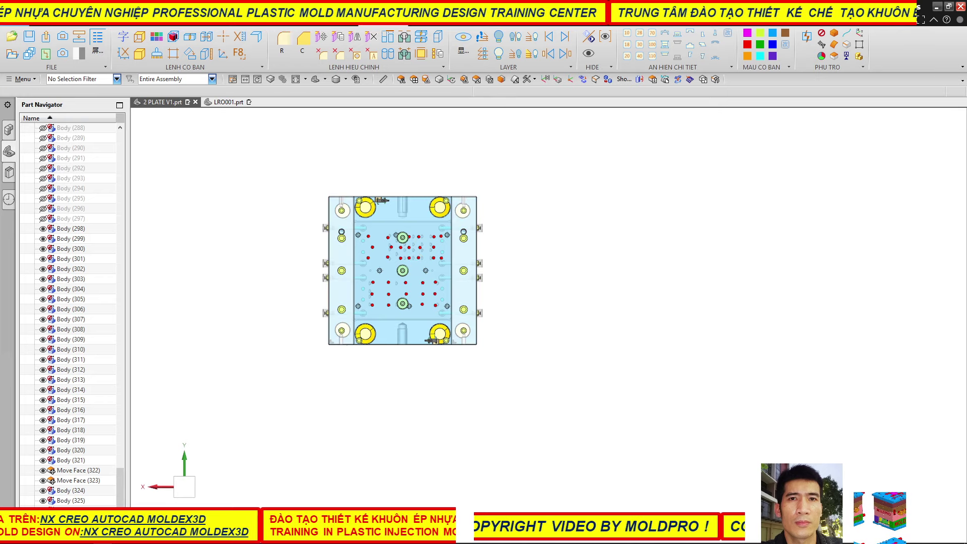
key("ctrl+b")
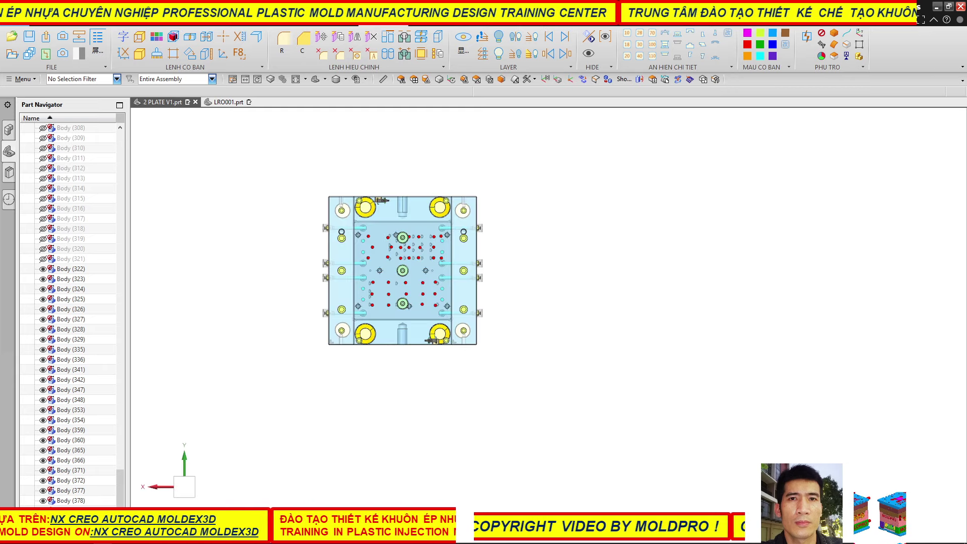
key("ctrl+z")
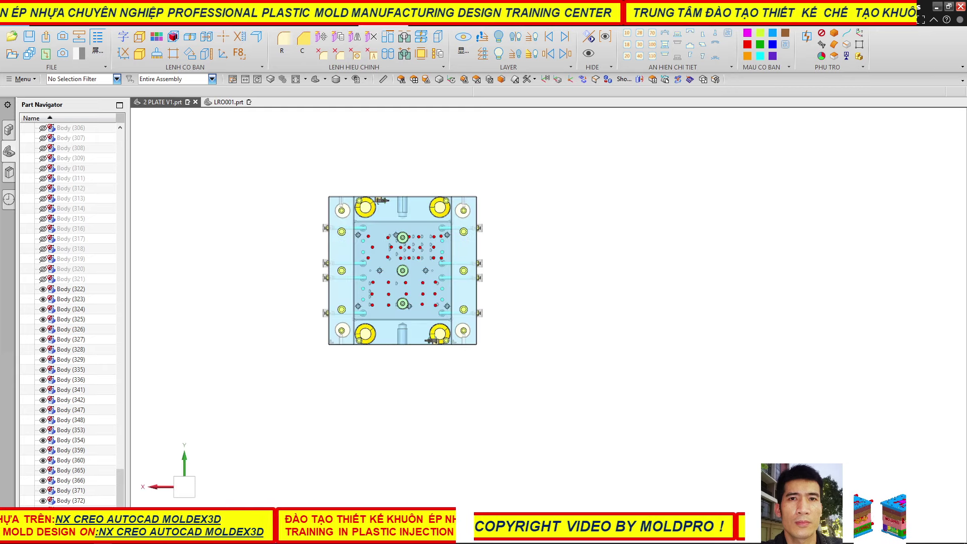
- Orbit the mold plate to inspect it, then return to an exact top view
scroll(70, 312, "up", 5)
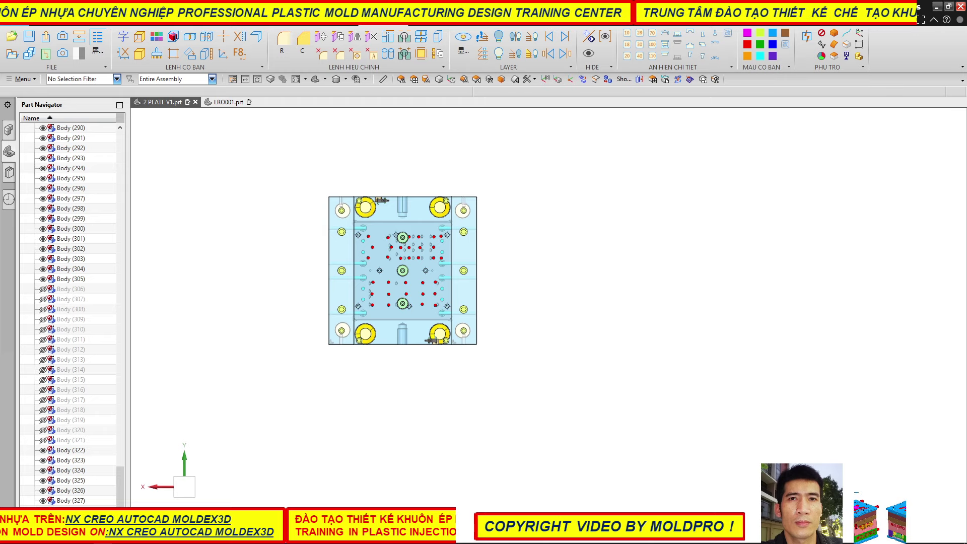
scroll(70, 312, "up", 8)
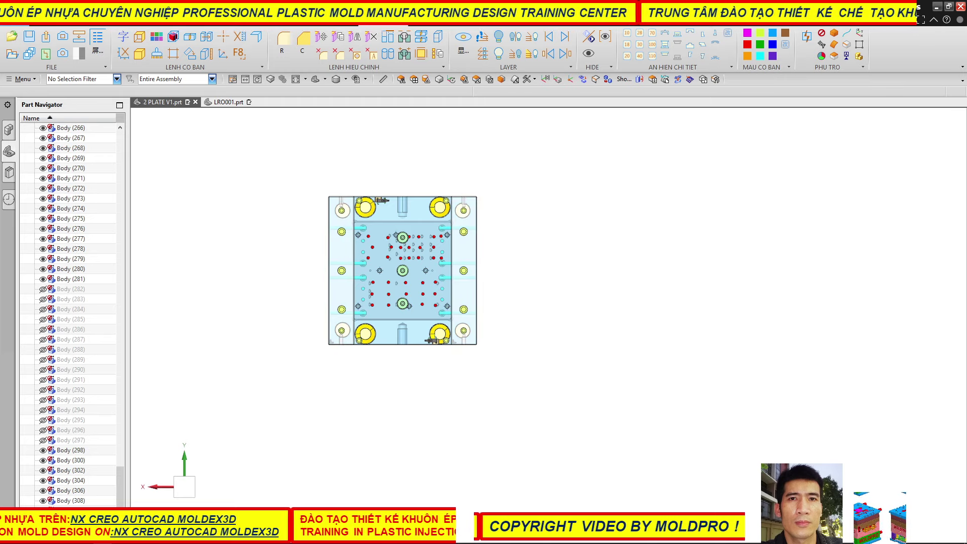
scroll(312, 222, "up", 3)
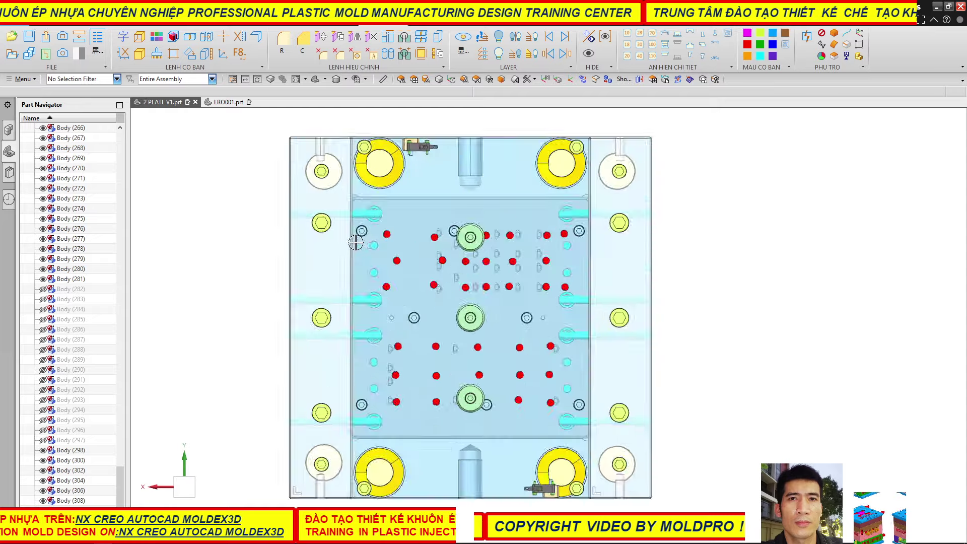
scroll(302, 209, "up", 3)
scroll(322, 240, "down", 3)
left_click(121, 503)
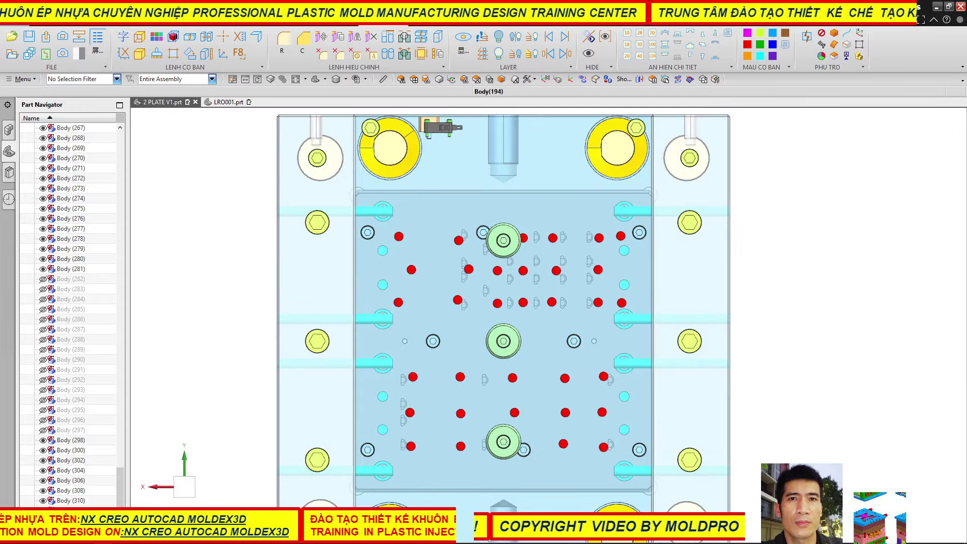
scroll(338, 268, "down", 3)
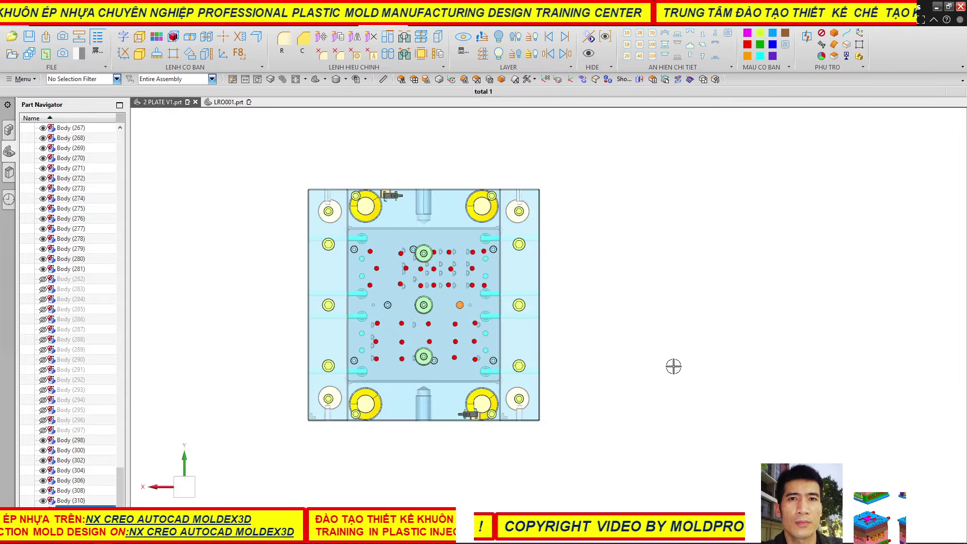
middle_click_drag(436, 306, 421, 308)
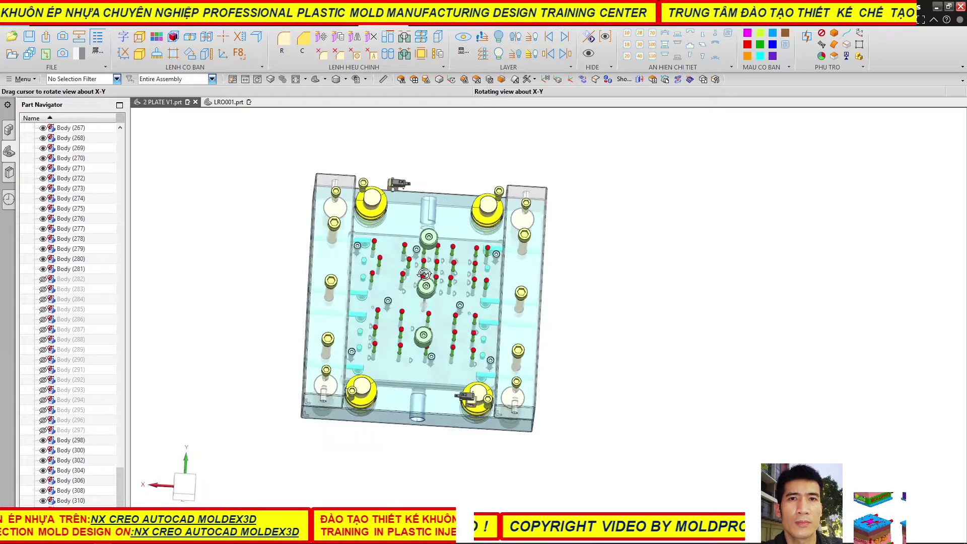
scroll(420, 307, "up", 3)
scroll(420, 307, "down", 3)
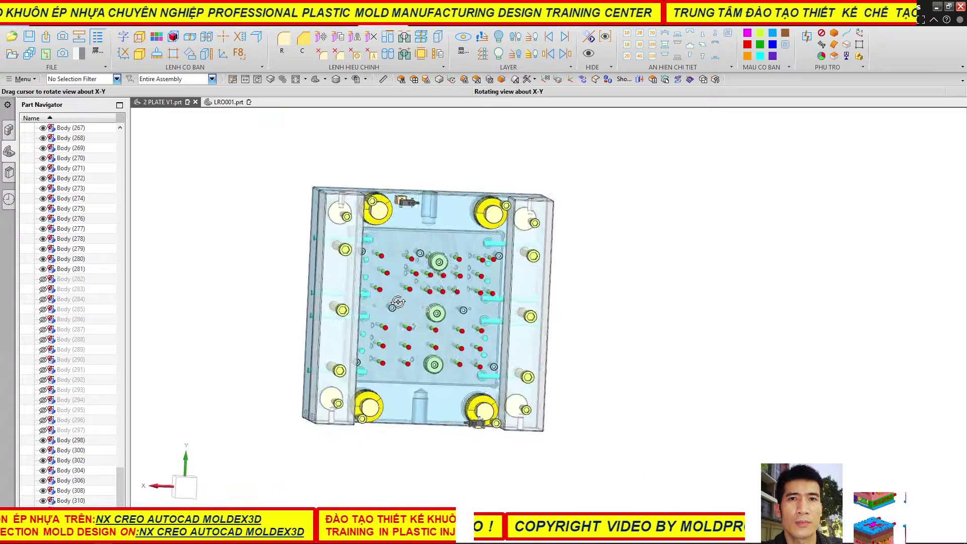
middle_click_drag(421, 307, 391, 309)
scroll(328, 253, "up", 4)
scroll(357, 298, "down", 3)
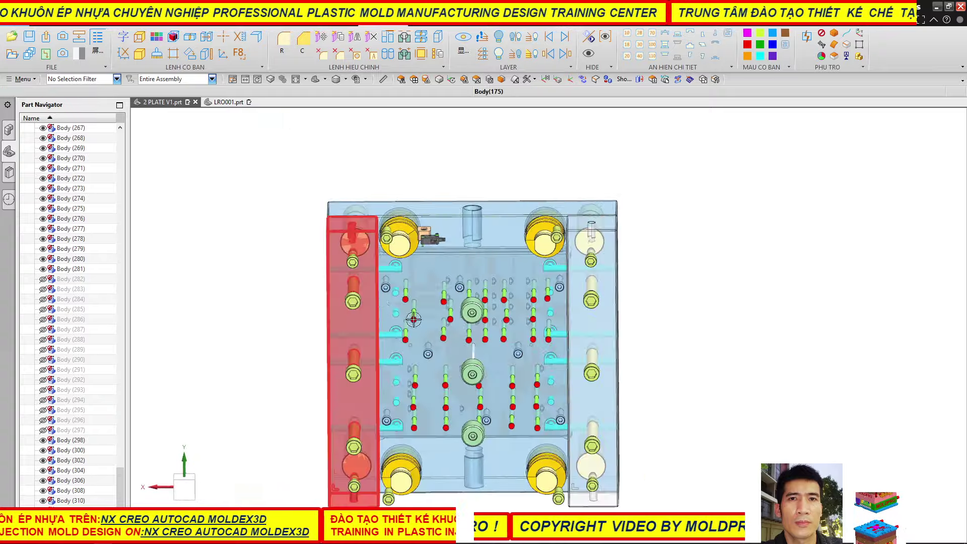
key("F8")
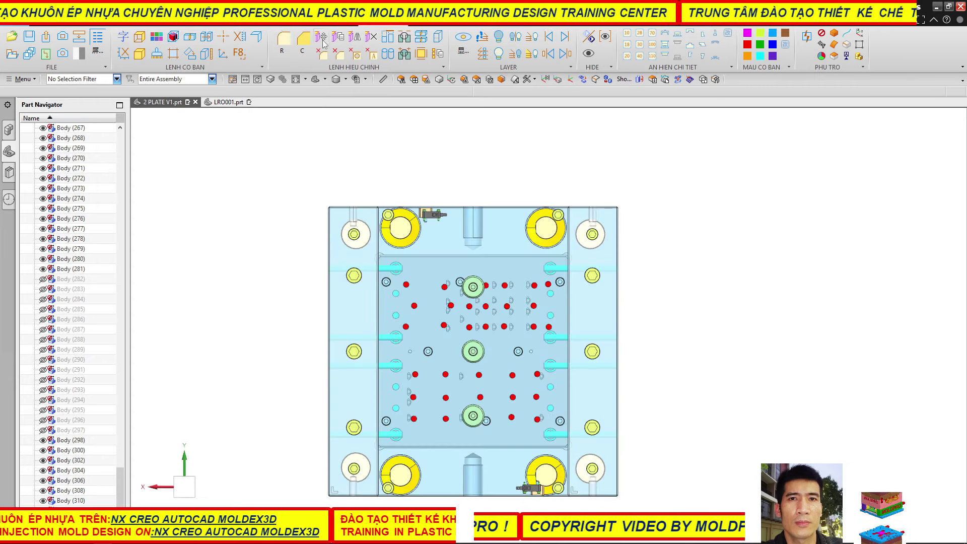
- Select the fitting's faces and apply a move of about 25 mm down in YC
scroll(325, 288, "up", 2)
scroll(325, 287, "up", 3)
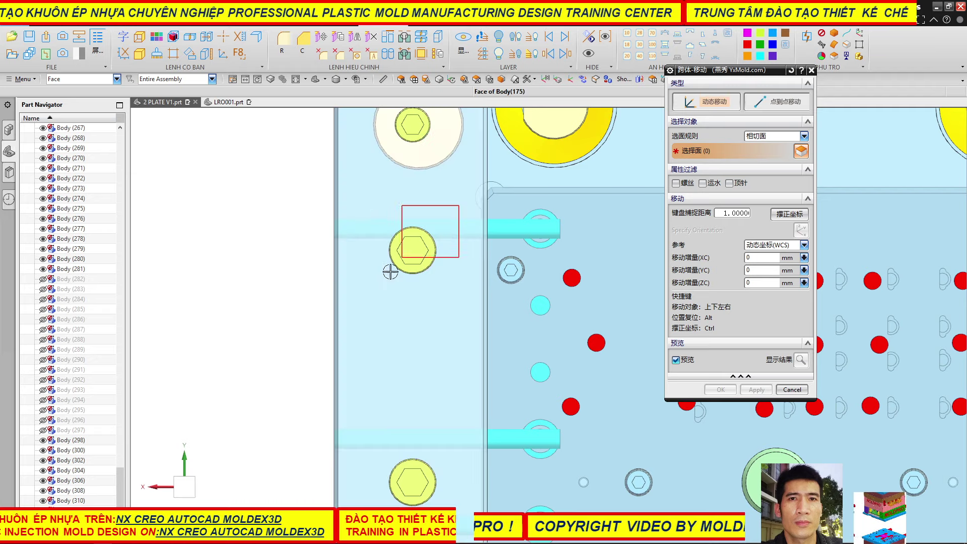
scroll(354, 314, "down", 2)
scroll(213, 261, "down", 3)
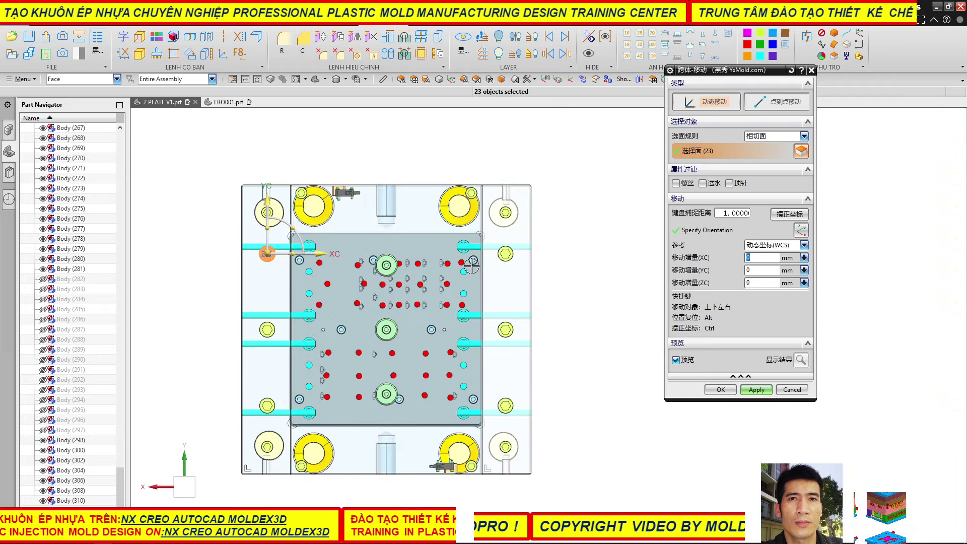
scroll(472, 267, "up", 2)
scroll(471, 267, "up", 2)
scroll(504, 261, "down", 2)
scroll(518, 255, "up", 2)
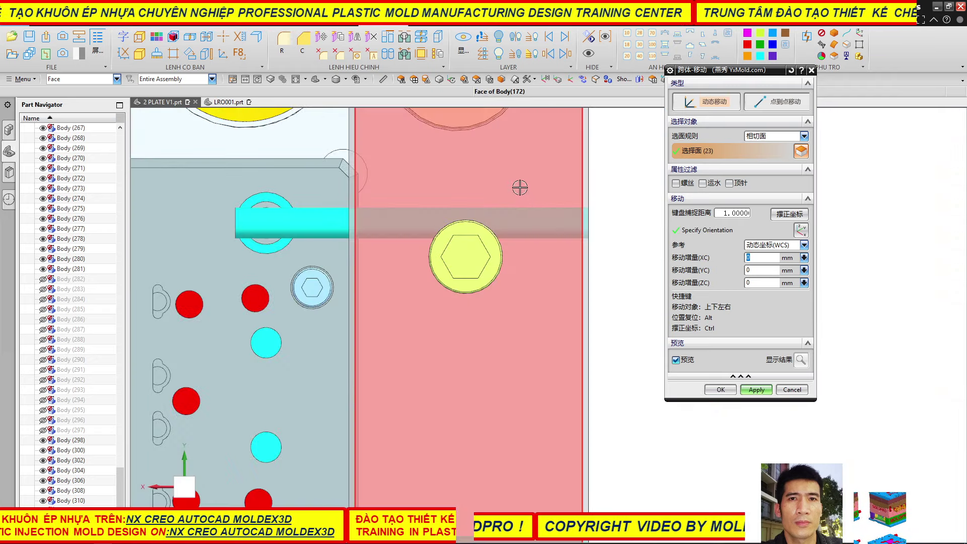
left_click_drag(520, 185, 408, 351)
scroll(493, 244, "down", 1)
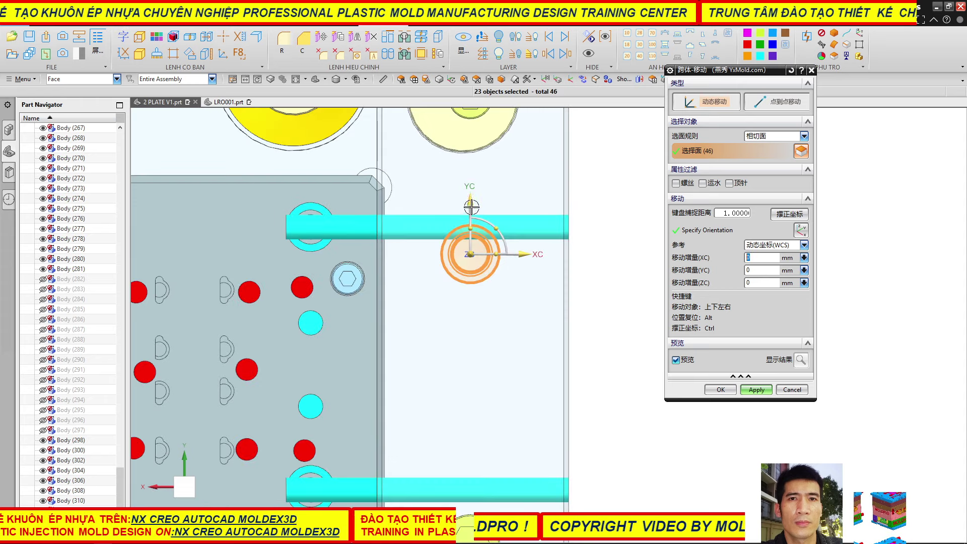
left_click_drag(470, 199, 461, 265)
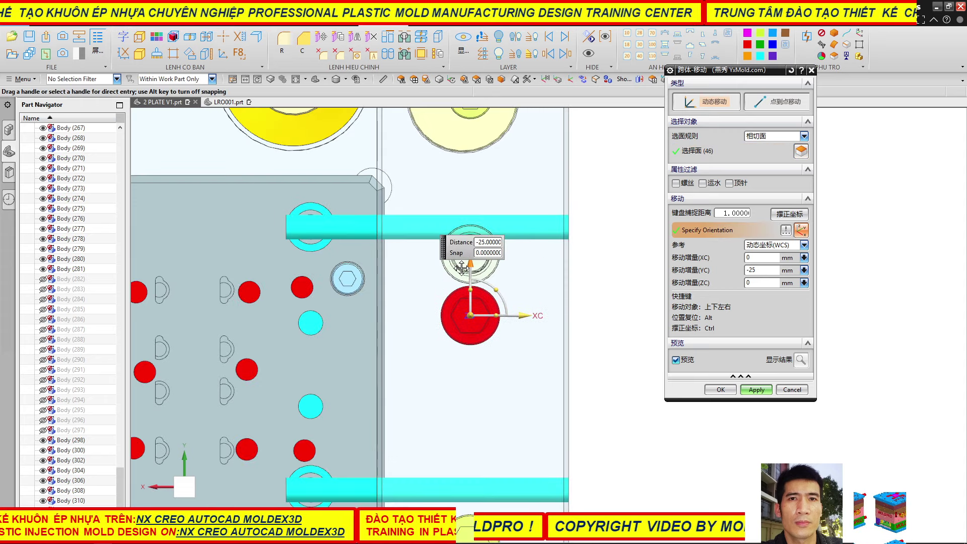
left_click(756, 390)
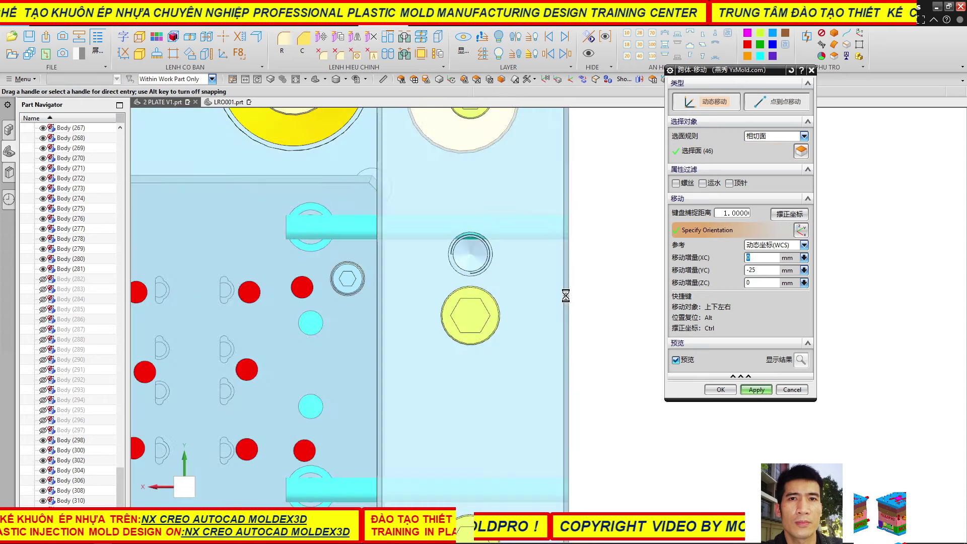
- From a flat top view, reselect the water fitting's faces to move
scroll(626, 252, "down", 2)
scroll(626, 252, "down", 1)
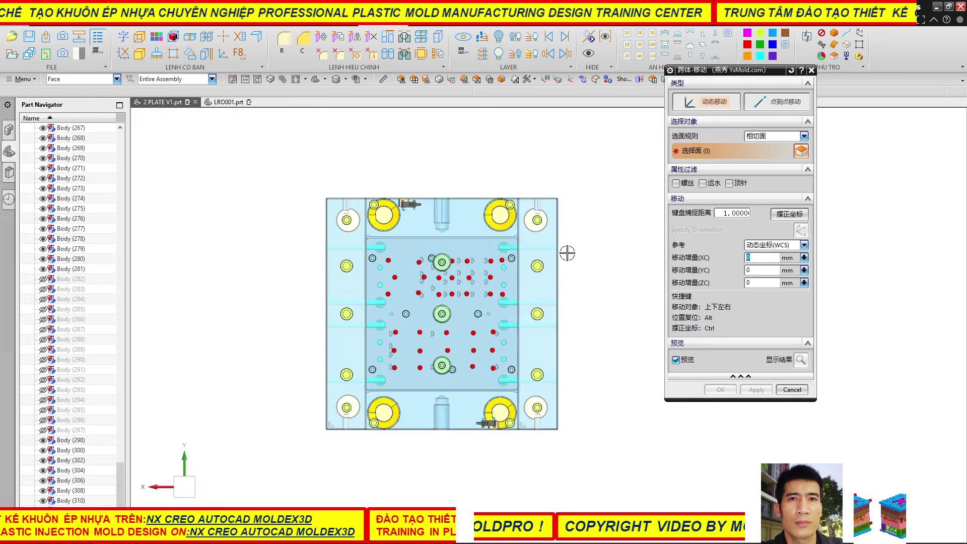
scroll(626, 252, "down", 1)
mouse_move(469, 235)
middle_mouse_down()
mouse_move(410, 287)
mouse_move(366, 376)
middle_mouse_up()
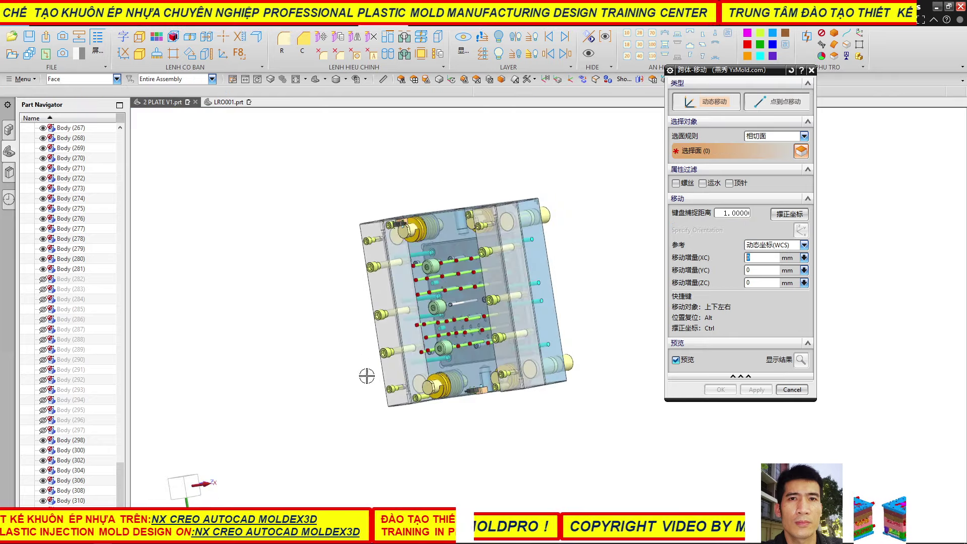
key("ctrl+alt+t")
scroll(385, 259, "up", 2)
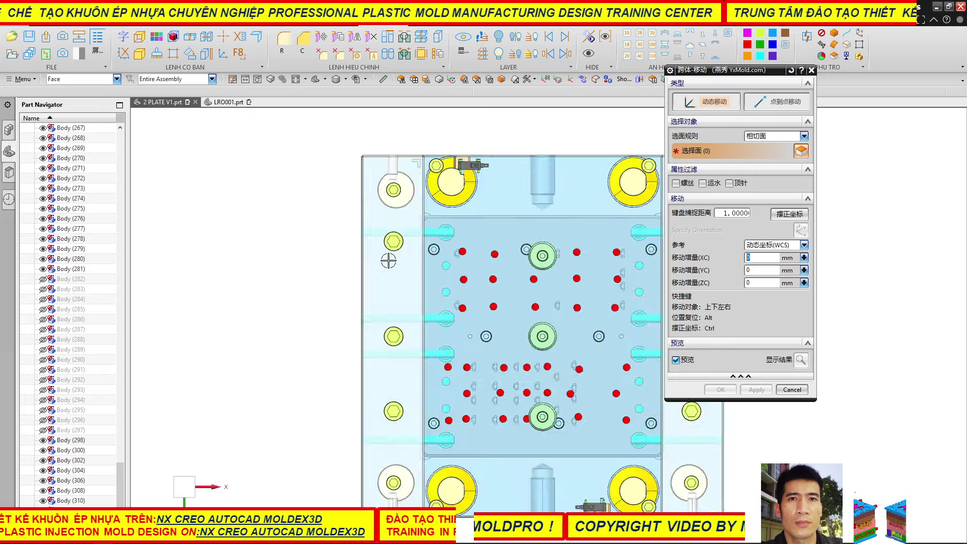
scroll(407, 201, "up", 3)
scroll(353, 252, "down", 1)
left_click(381, 247)
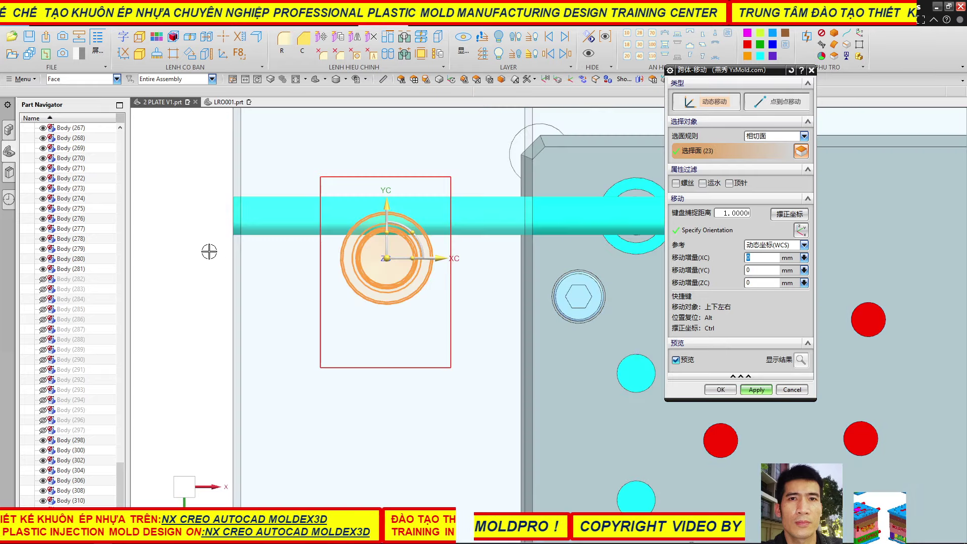
scroll(210, 252, "down", 2)
scroll(221, 257, "down", 1)
scroll(510, 264, "up", 2)
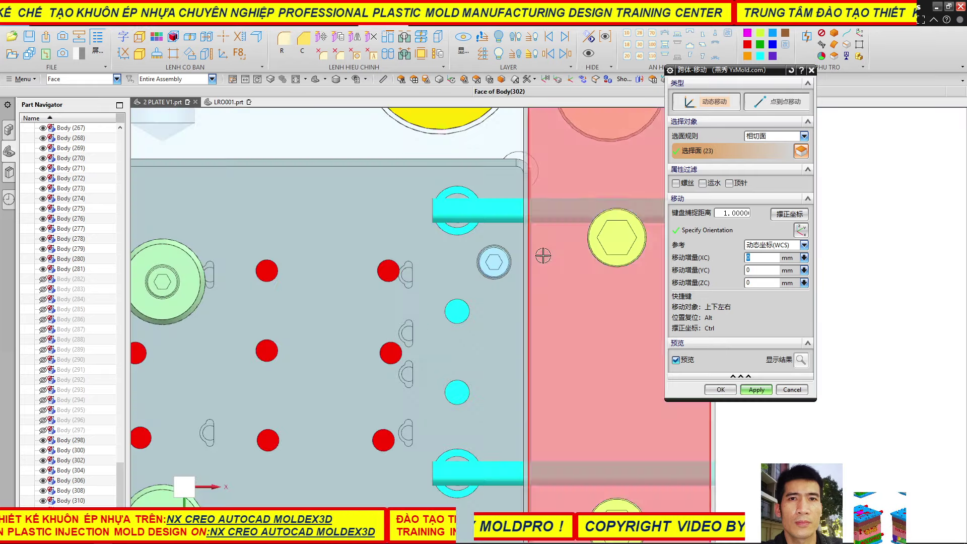
scroll(541, 255, "down", 1)
scroll(471, 264, "up", 3)
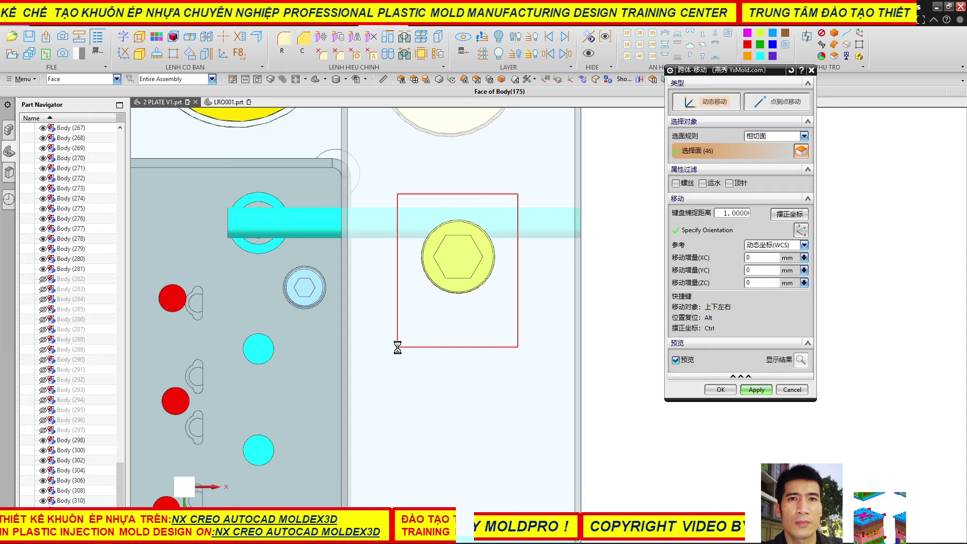
- Add the bolt head's faces and offset the selection -25 mm along YC
left_click(448, 253)
scroll(445, 253, "down", 1)
left_click_drag(458, 205, 455, 254)
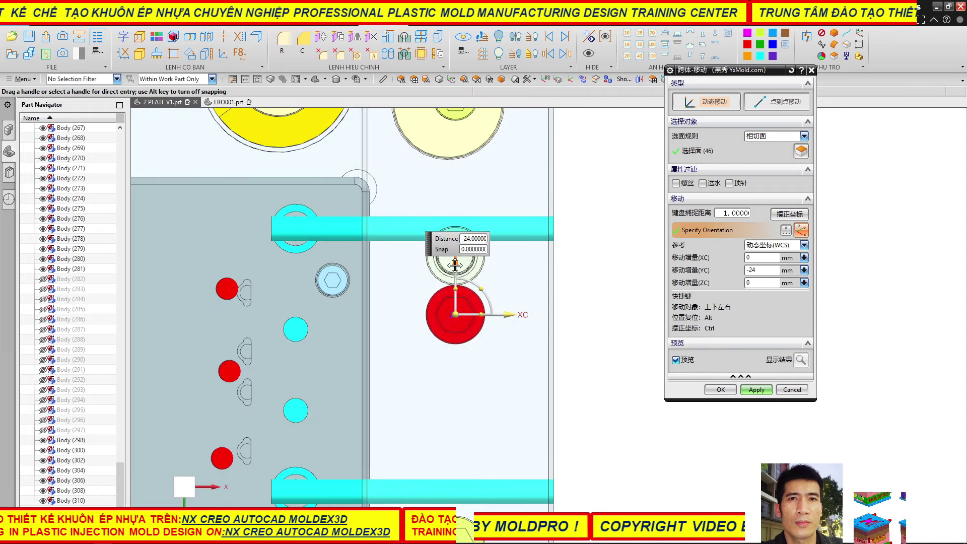
left_click_drag(455, 268, 454, 268)
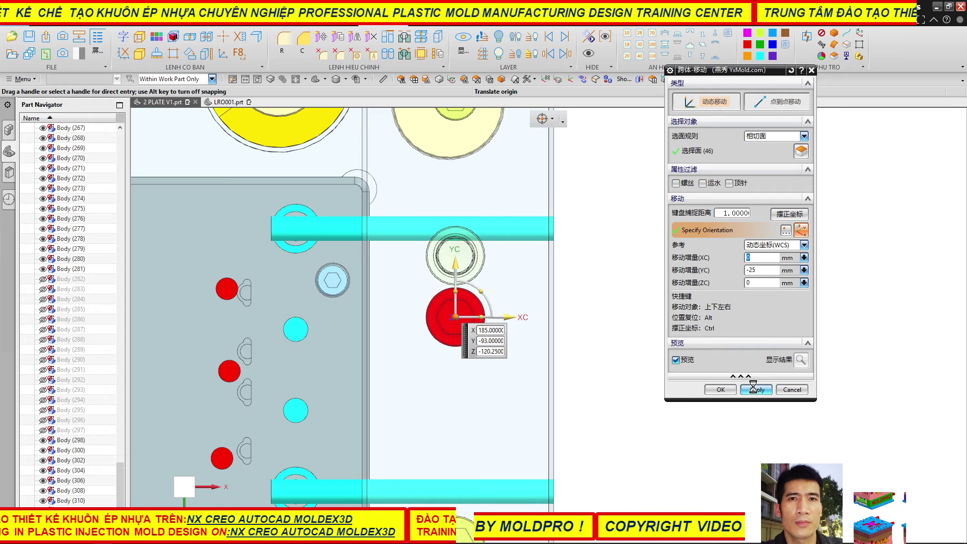
scroll(455, 272, "down", 3)
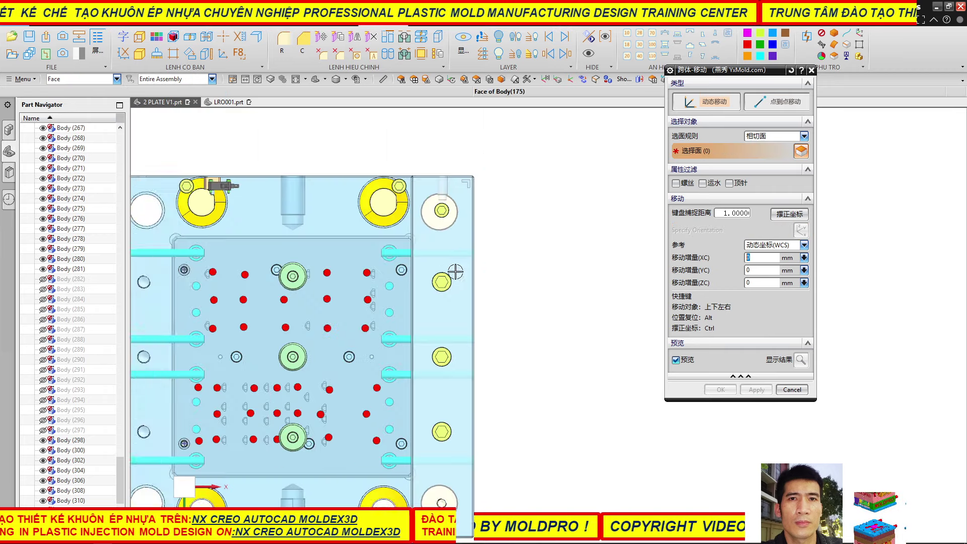
scroll(507, 275, "down", 3)
scroll(417, 303, "up", 3)
scroll(327, 285, "up", 2)
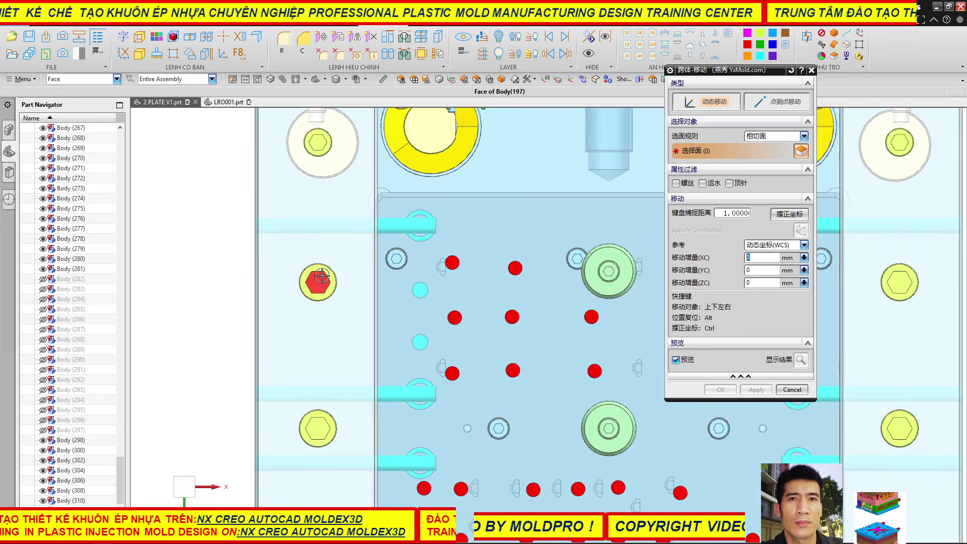
scroll(327, 284, "down", 4)
- Close the Move Body dialog and remove parameters from the modelled bodies
left_click(792, 390)
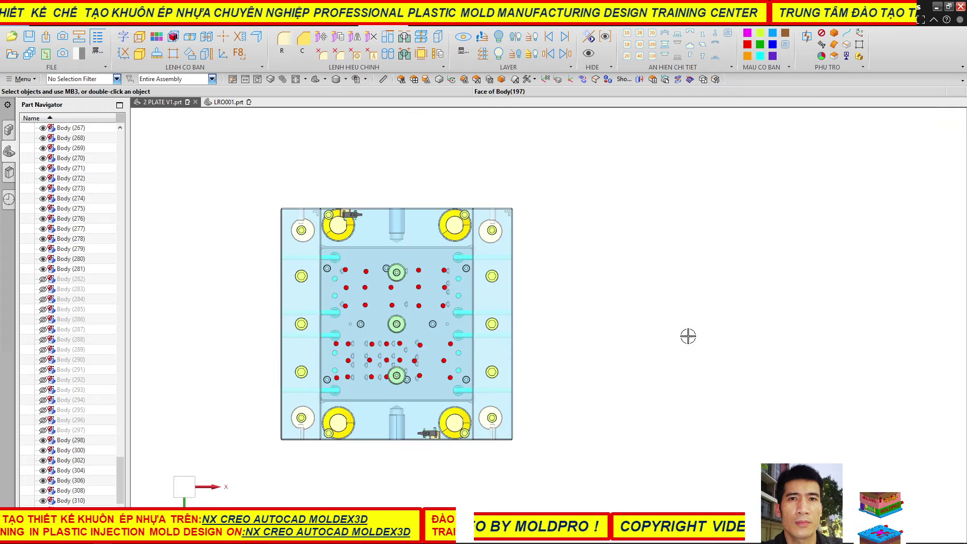
scroll(112, 383, "down", 3)
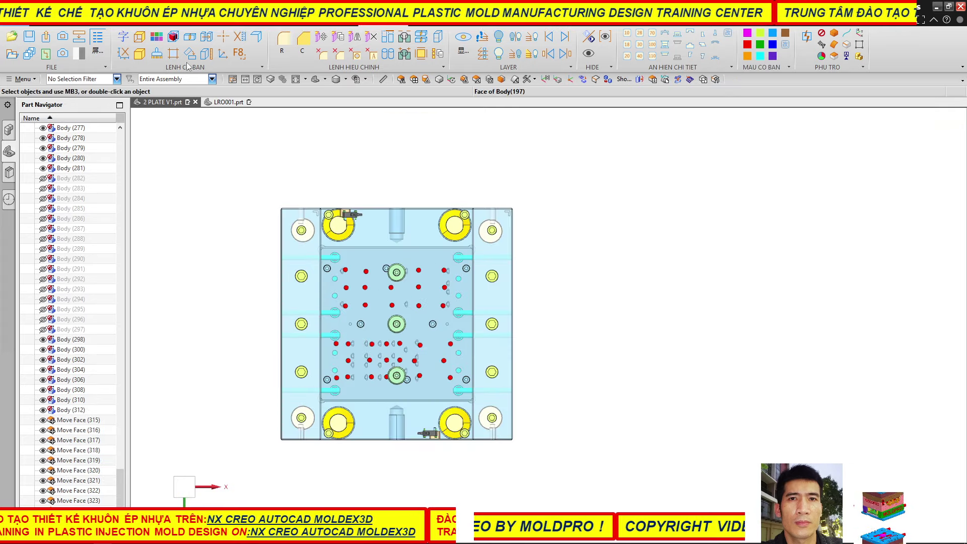
left_click(122, 56)
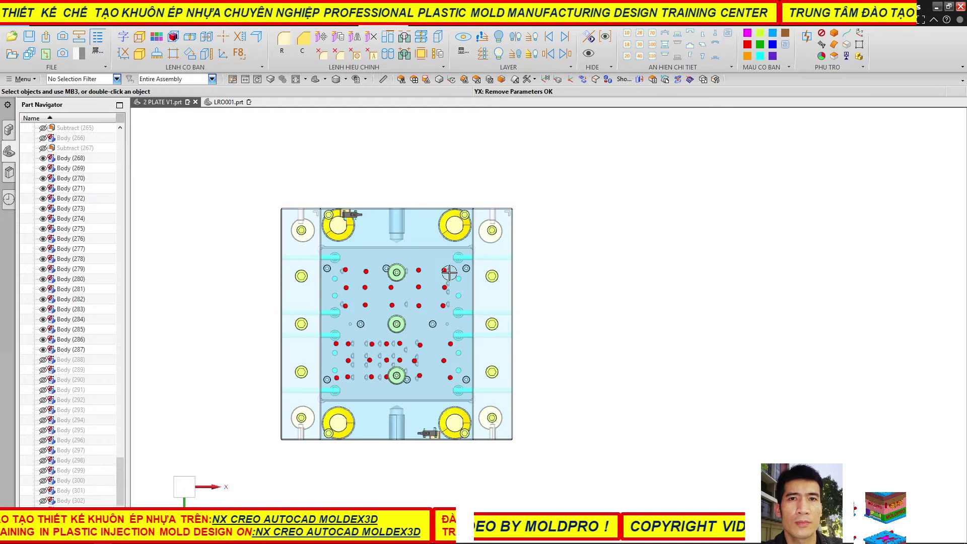
middle_click_drag(449, 272, 464, 274)
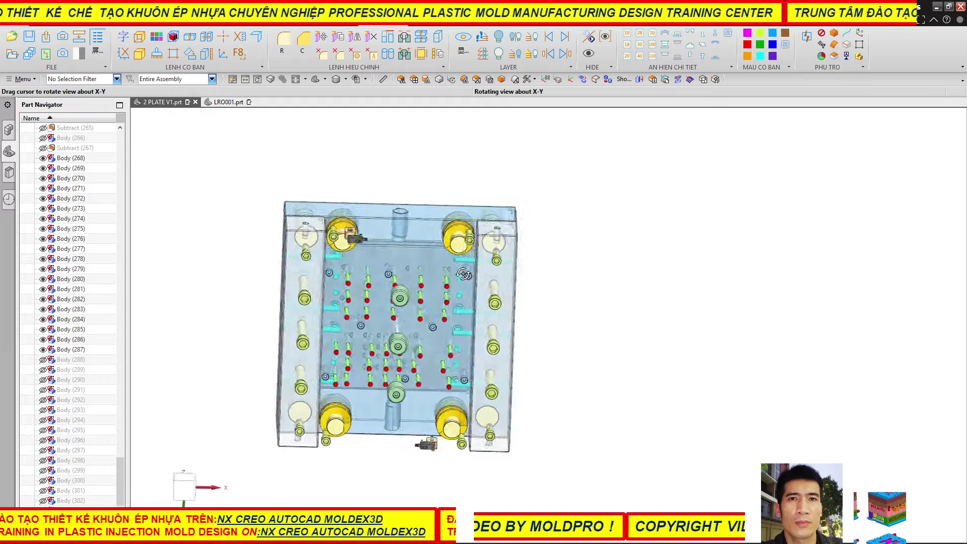
middle_click_drag(463, 274, 528, 101)
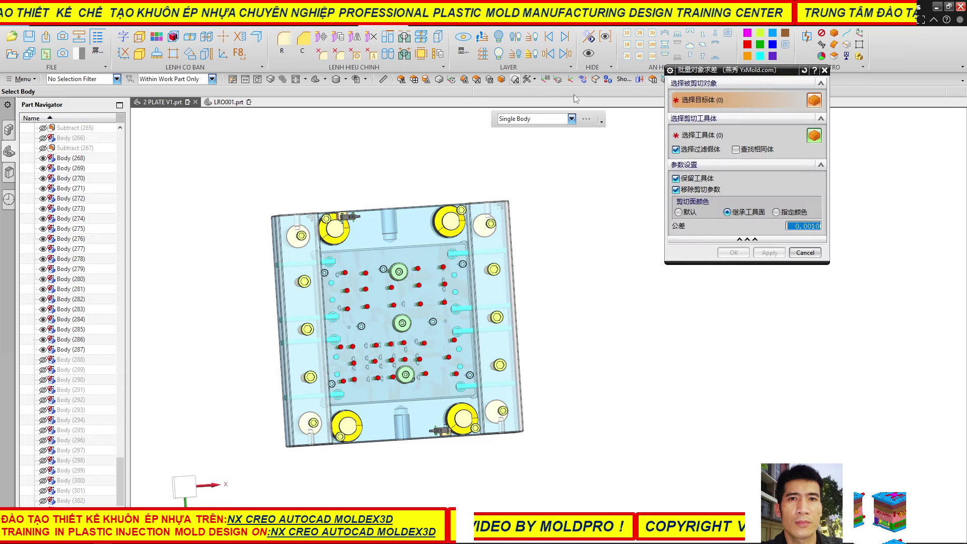
- Choose the plate as the target and add the first five cooling-line rods as tool bodies
left_click(489, 256)
left_click(699, 136)
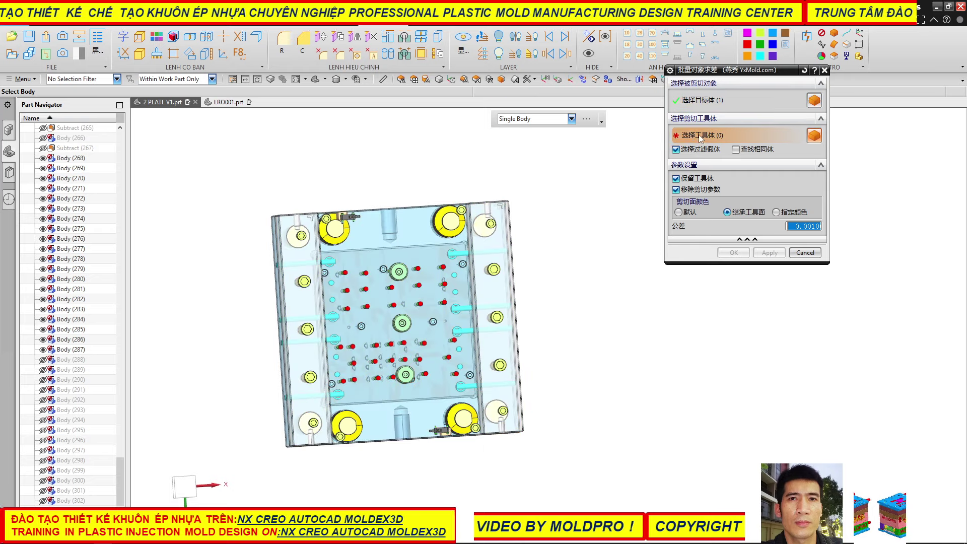
scroll(316, 273, "down", 3)
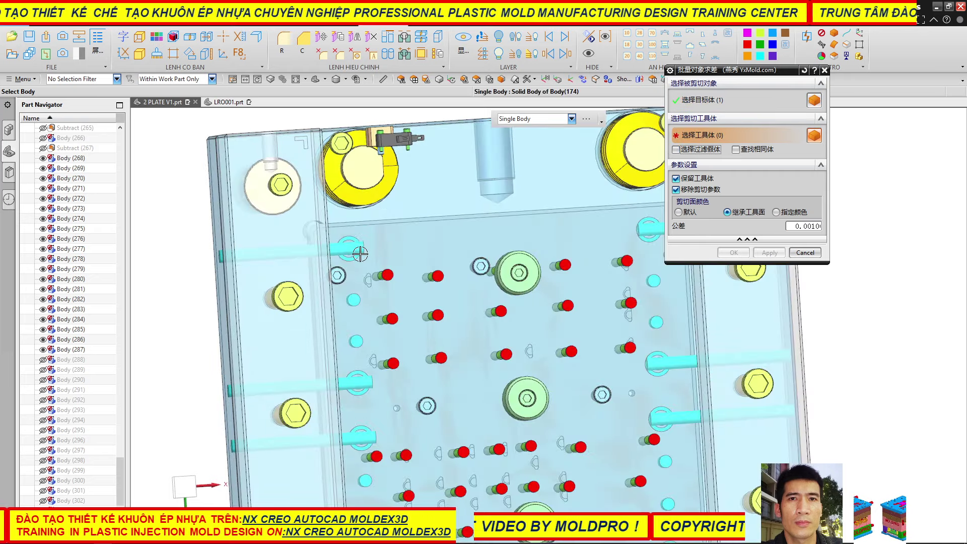
left_click(361, 252)
scroll(368, 264, "up", 3)
scroll(435, 240, "down", 3)
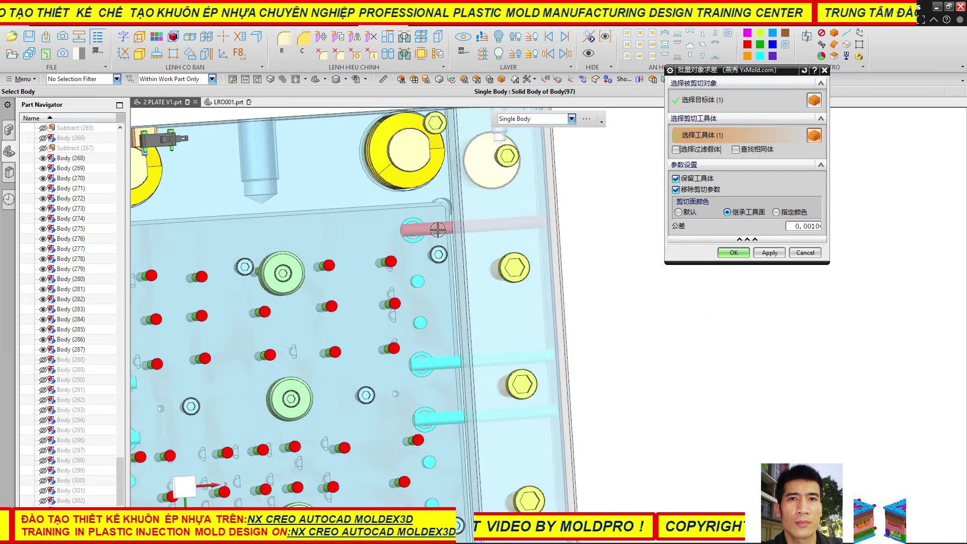
left_click(431, 232)
scroll(413, 255, "up", 2)
left_click(438, 343)
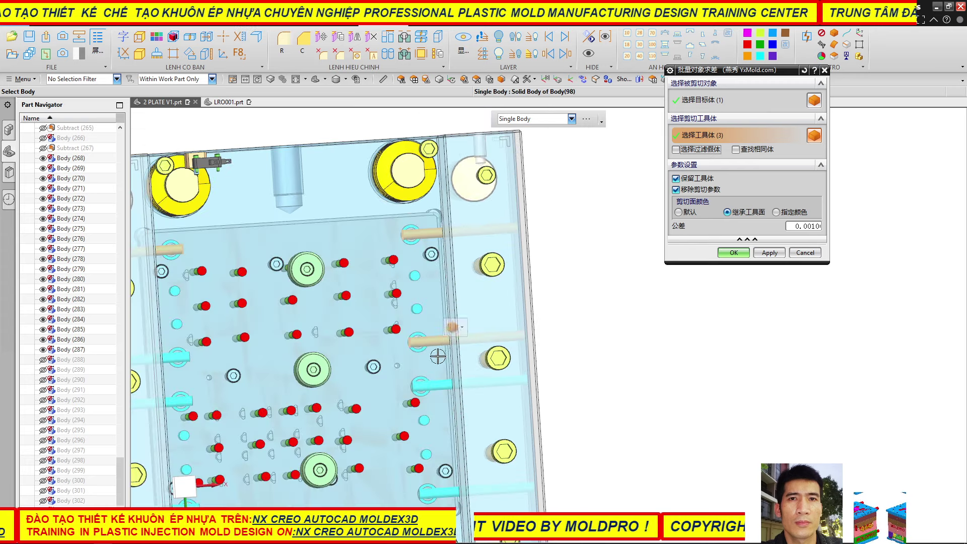
scroll(554, 403, "up", 2)
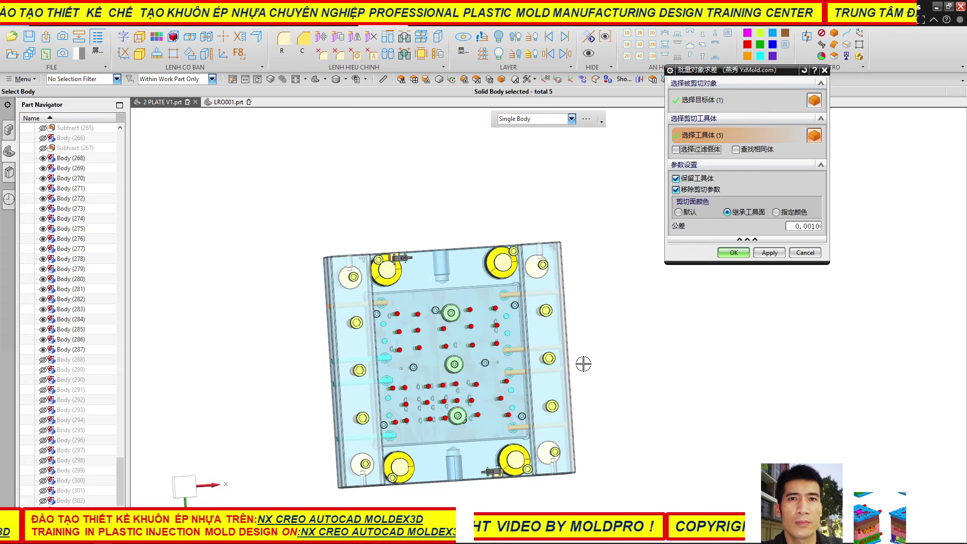
scroll(391, 362, "down", 3)
left_click(365, 350)
left_click(363, 377)
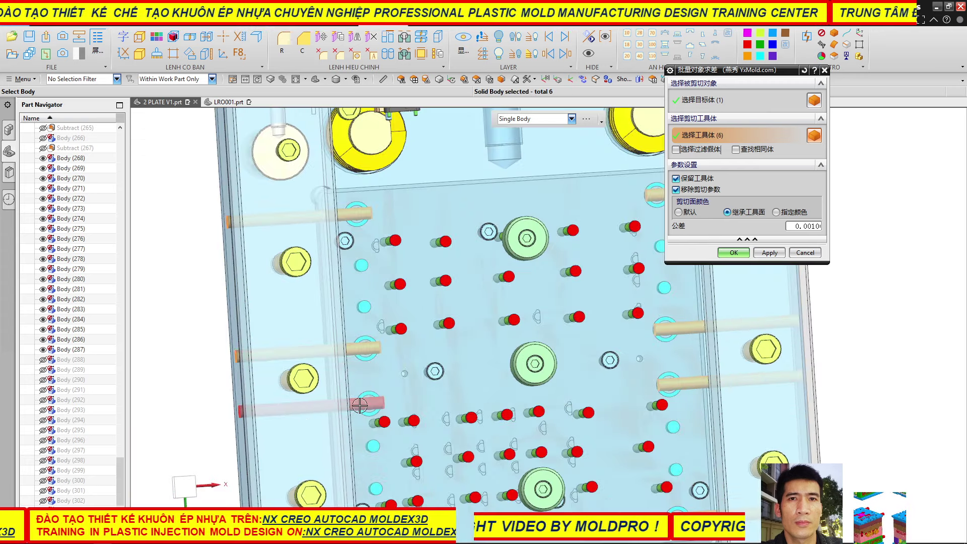
- Add more cooling rods and three fitting rings as tool bodies
scroll(382, 403, "up", 2)
scroll(394, 426, "down", 2)
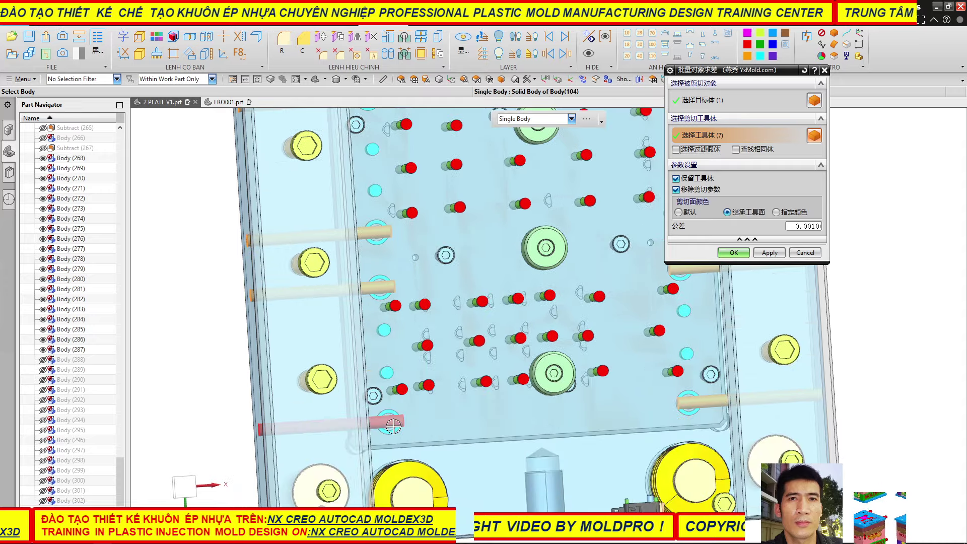
left_click(393, 426)
scroll(390, 423, "down", 3)
scroll(383, 403, "up", 2)
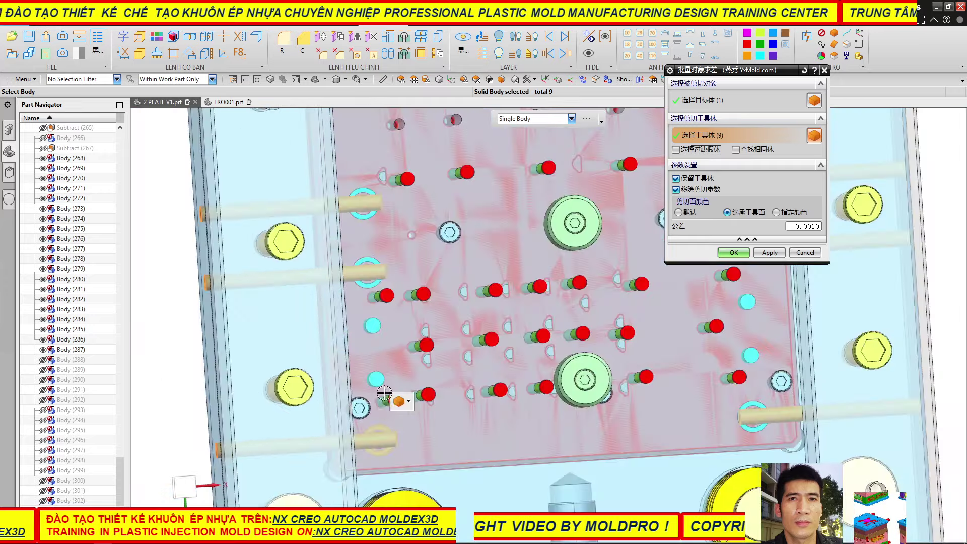
scroll(372, 282, "down", 2)
left_click(370, 267)
scroll(348, 371, "up", 2)
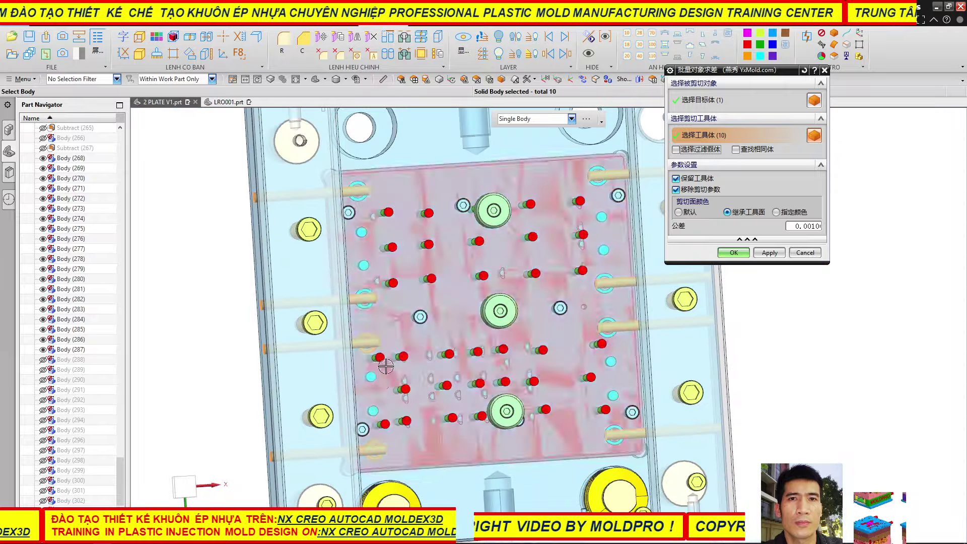
scroll(367, 303, "down", 2)
scroll(362, 313, "down", 1)
scroll(355, 323, "up", 2)
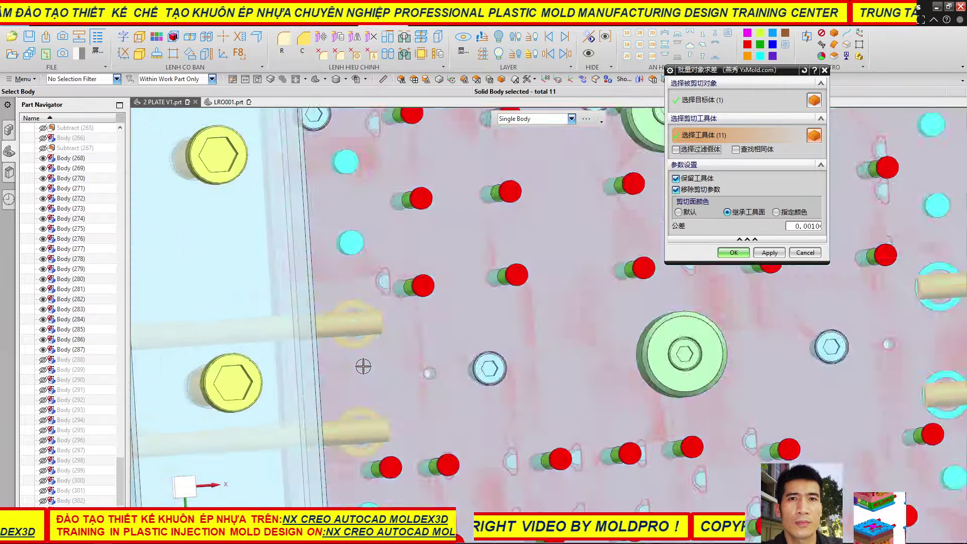
scroll(353, 191, "down", 2)
left_click(349, 174)
scroll(350, 174, "up", 2)
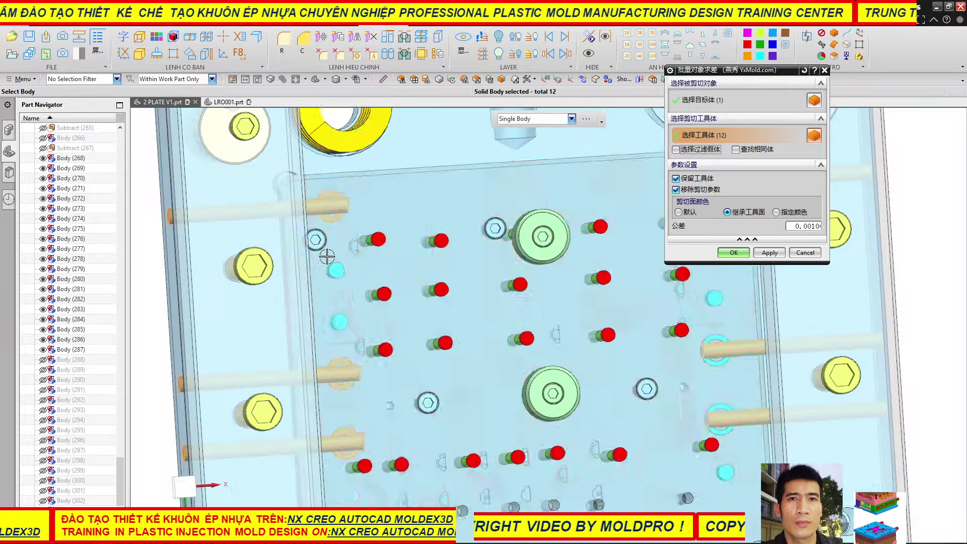
scroll(513, 209, "down", 2)
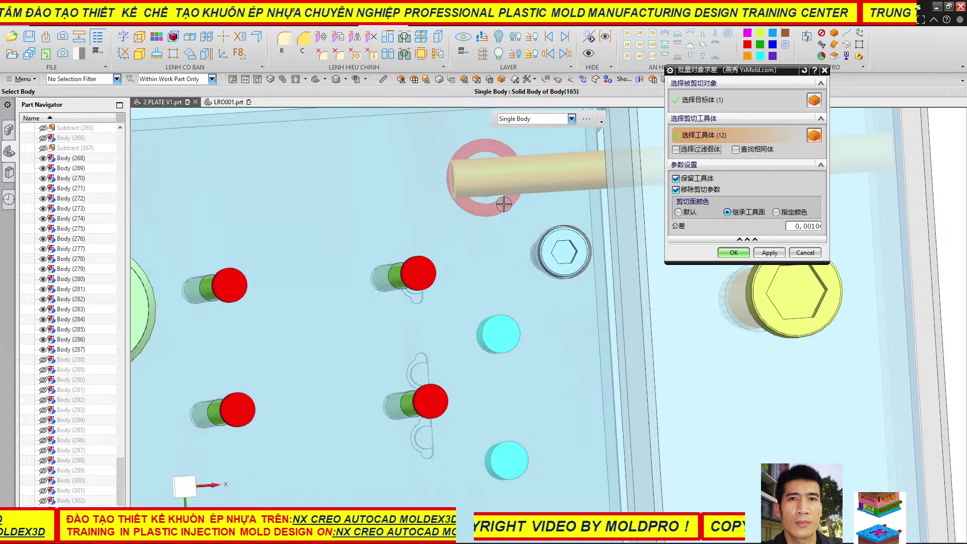
scroll(449, 209, "up", 2)
scroll(458, 328, "down", 1)
scroll(502, 333, "down", 1)
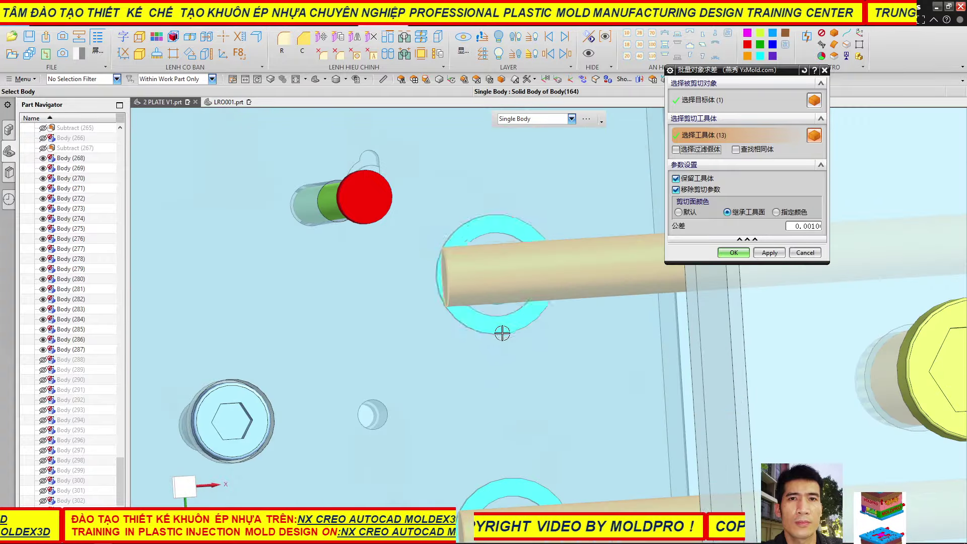
left_click(511, 328)
scroll(512, 328, "up", 3)
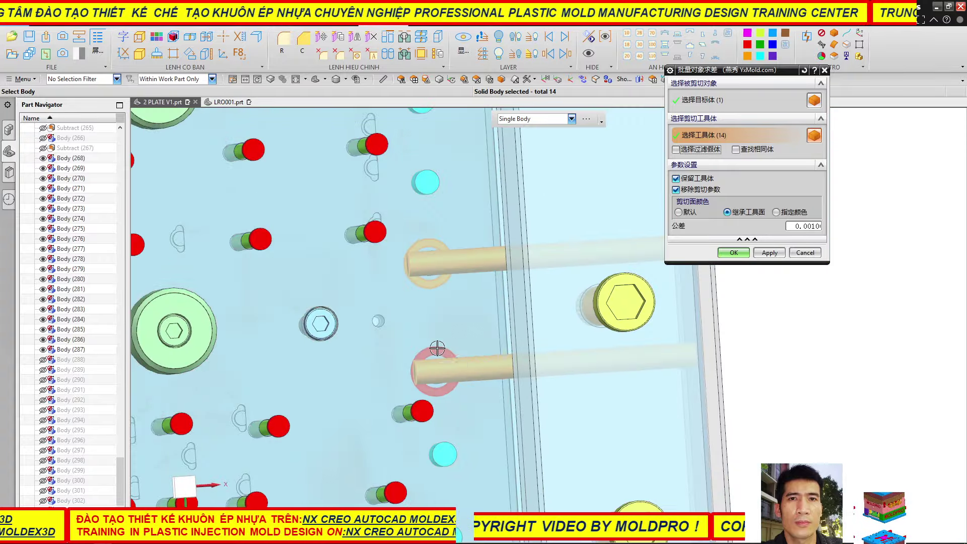
scroll(437, 348, "up", 2)
scroll(388, 274, "up", 1)
left_click(389, 276)
scroll(403, 302, "down", 2)
scroll(435, 386, "down", 3)
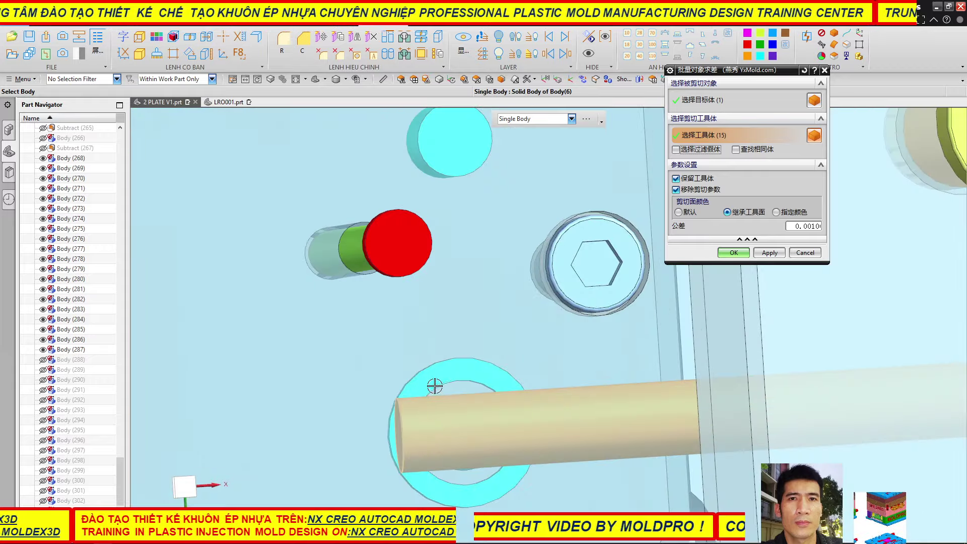
left_click(435, 386)
scroll(435, 386, "up", 2)
scroll(401, 363, "up", 1)
- Orbit the mold and add the remaining pins as tool bodies
mouse_move(429, 323)
middle_mouse_down()
mouse_move(431, 265)
mouse_move(465, 243)
middle_mouse_up()
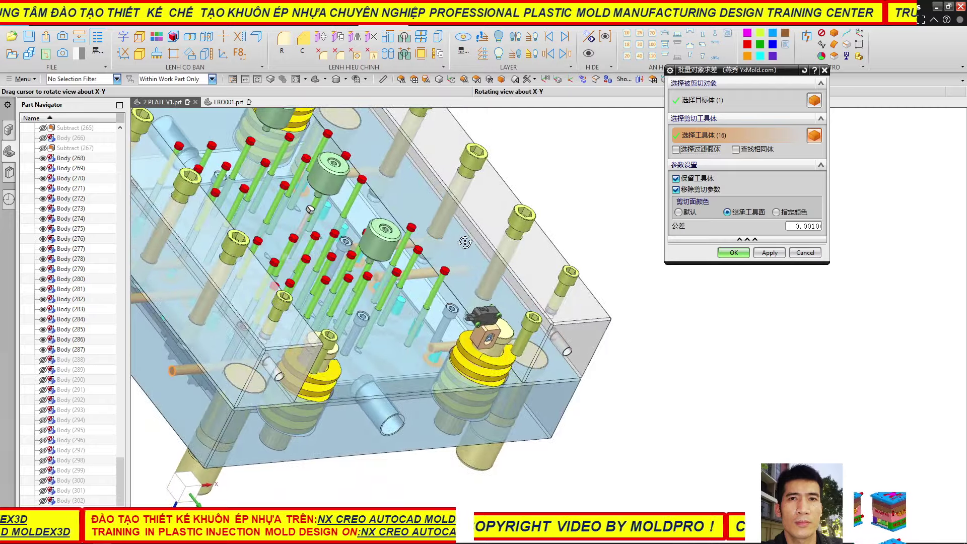
scroll(447, 352, "down", 3)
scroll(449, 350, "up", 3)
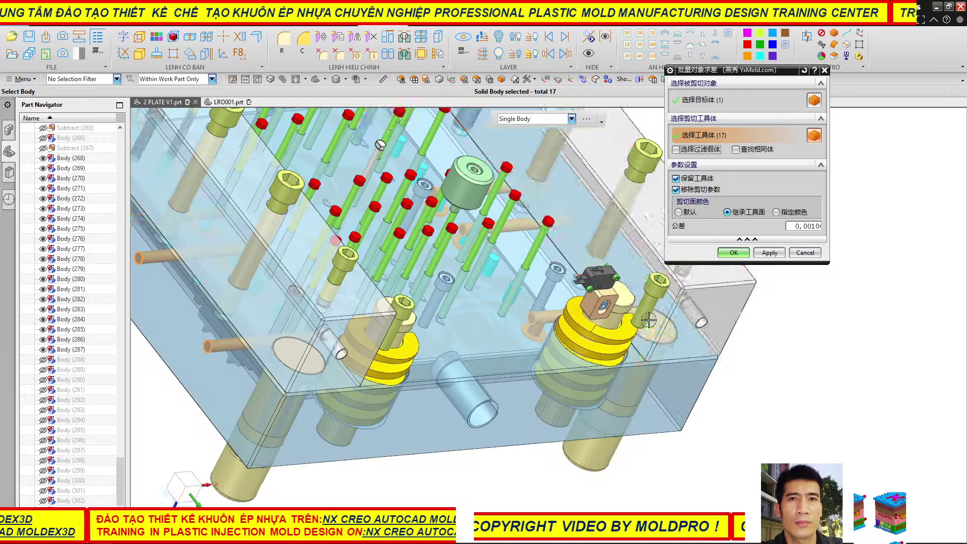
mouse_move(448, 350)
middle_mouse_down()
mouse_move(446, 299)
mouse_move(419, 330)
middle_mouse_up()
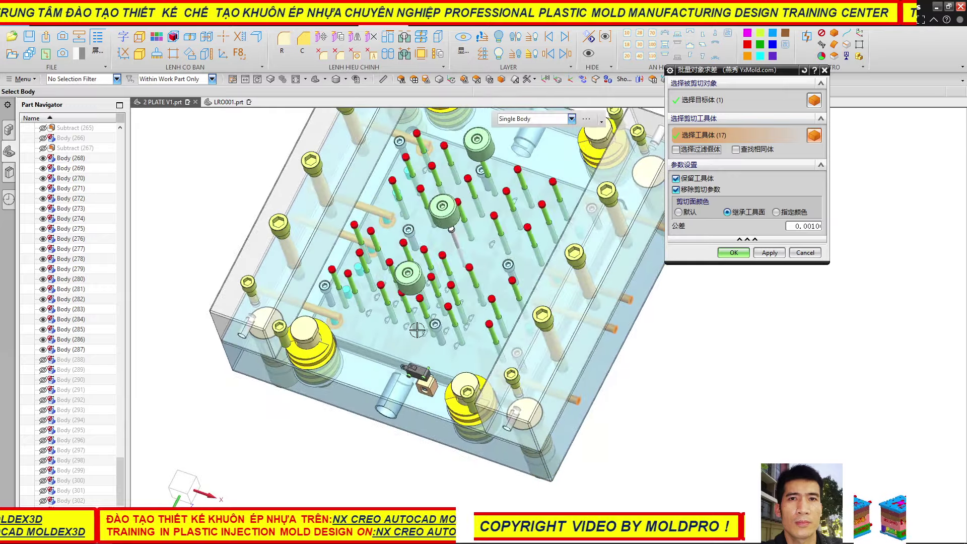
scroll(341, 340, "down", 3)
scroll(341, 340, "down", 2)
scroll(331, 381, "up", 4)
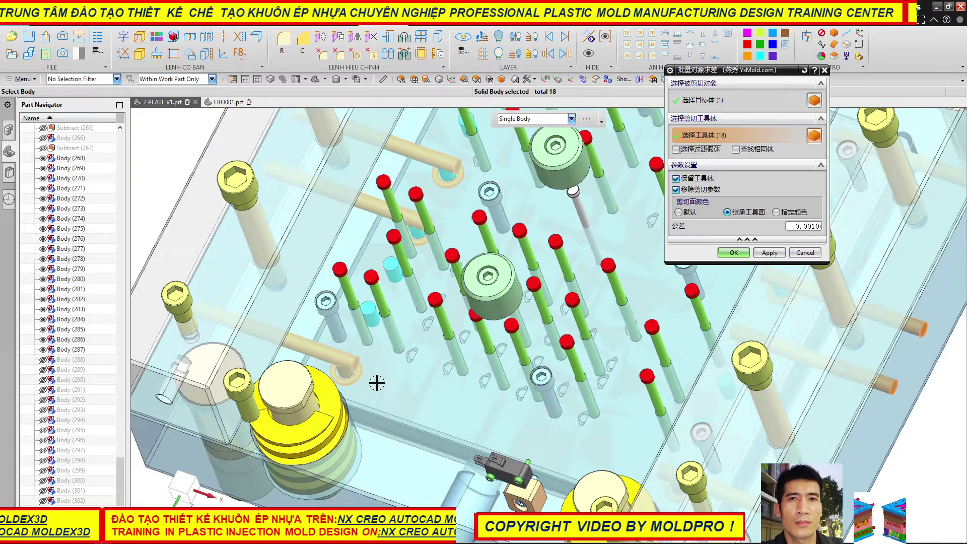
scroll(418, 234, "down", 3)
scroll(388, 273, "up", 4)
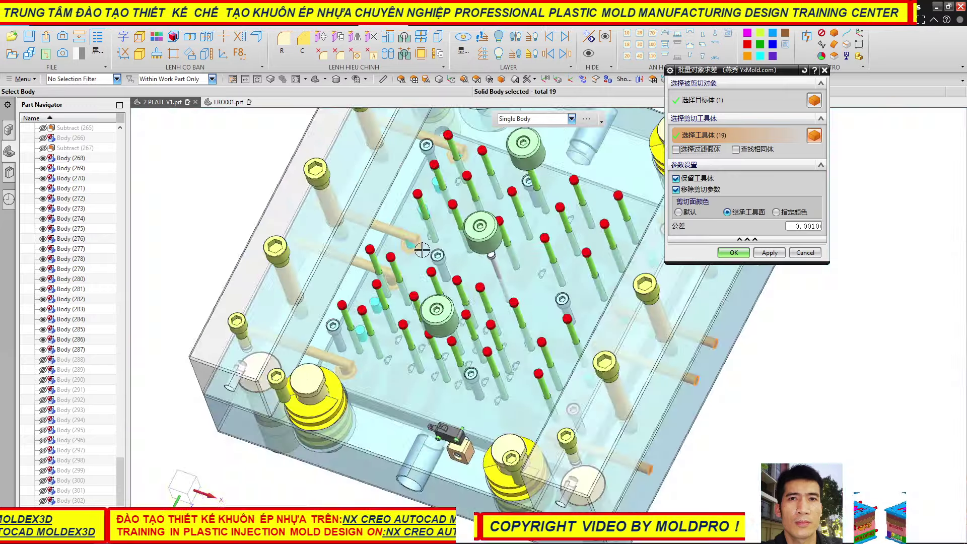
scroll(409, 263, "down", 4)
left_click(405, 268)
scroll(404, 268, "up", 4)
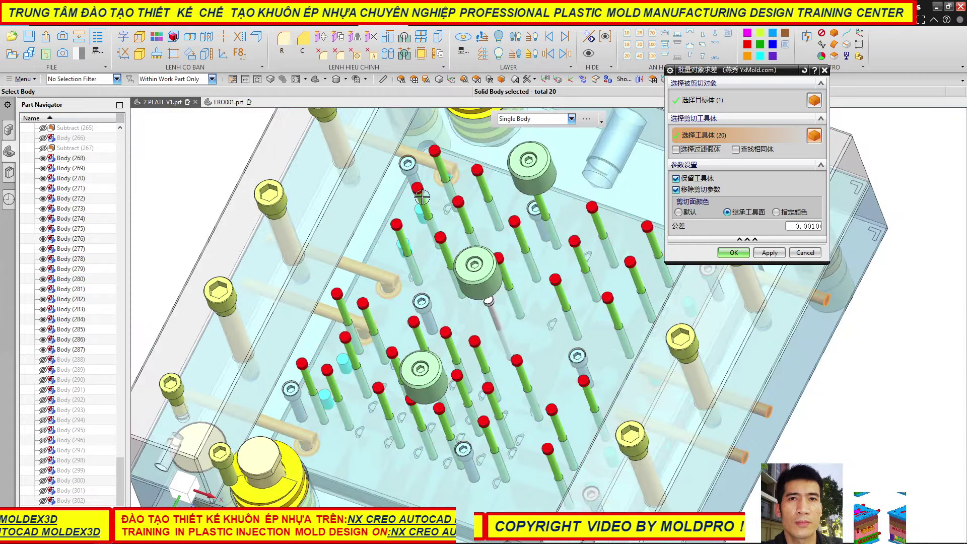
scroll(520, 202, "down", 4)
scroll(521, 201, "down", 2)
scroll(501, 201, "down", 2)
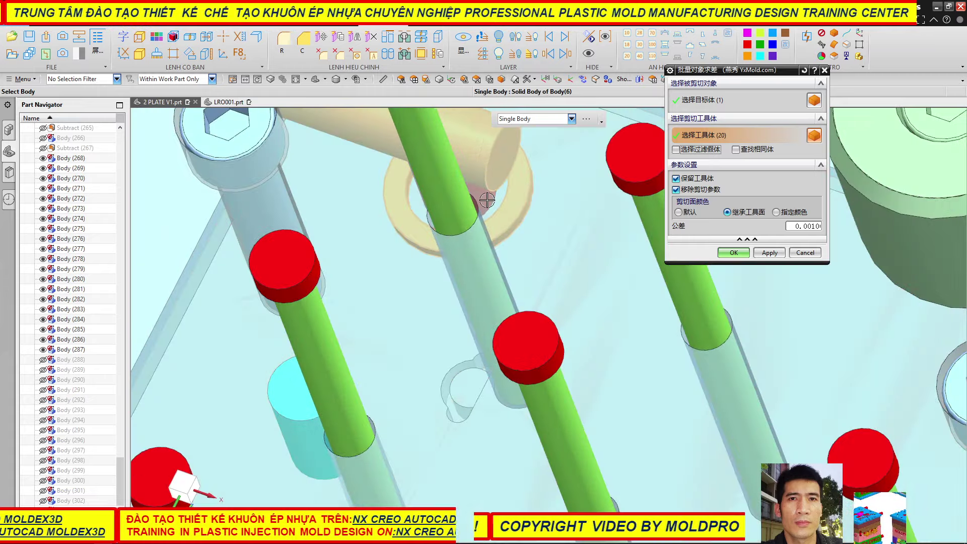
scroll(346, 227, "up", 3)
scroll(352, 242, "up", 2)
mouse_move(352, 242)
middle_mouse_down()
mouse_move(574, 333)
mouse_move(544, 339)
mouse_move(551, 321)
mouse_move(566, 319)
middle_mouse_up()
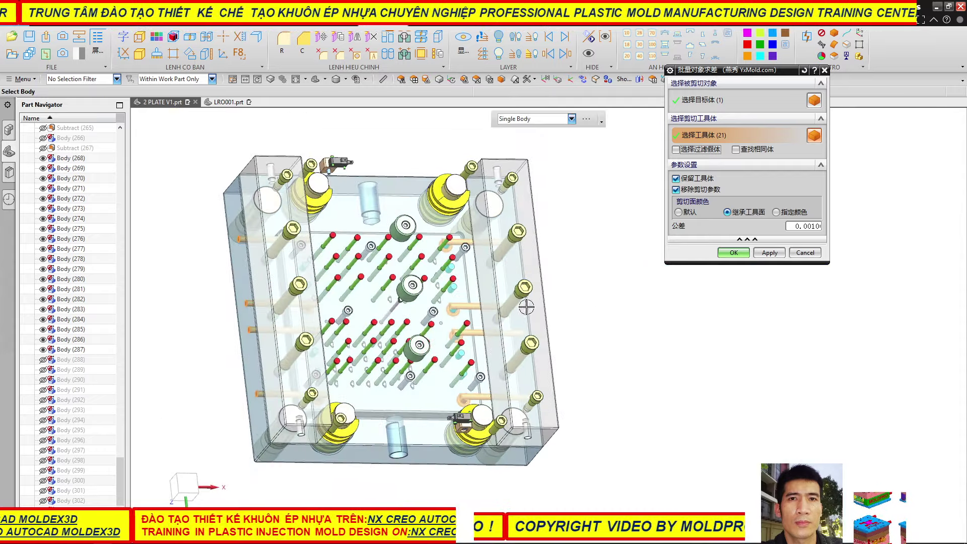
scroll(454, 256, "down", 5)
scroll(420, 235, "down", 3)
left_click(437, 243)
scroll(514, 264, "up", 4)
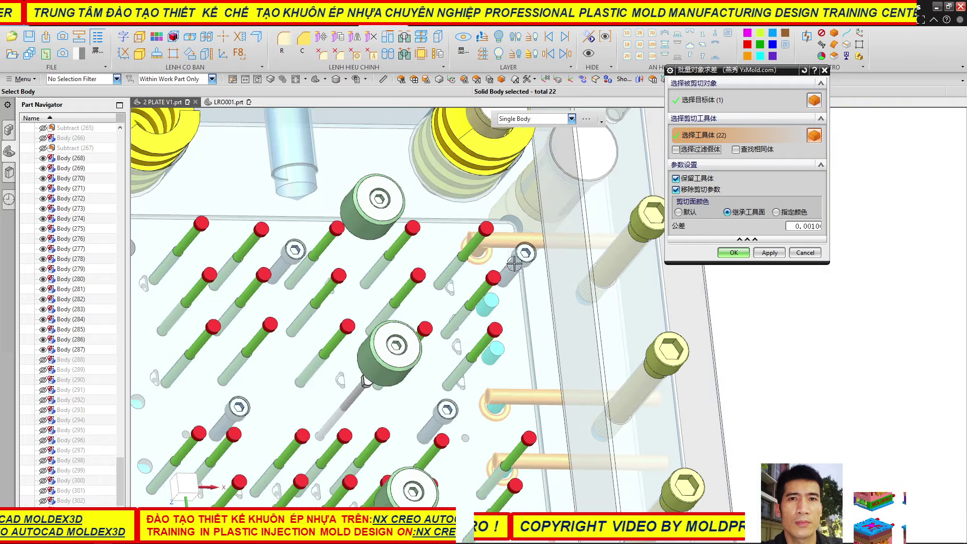
scroll(500, 402, "down", 3)
left_click(501, 395)
scroll(492, 281, "up", 3)
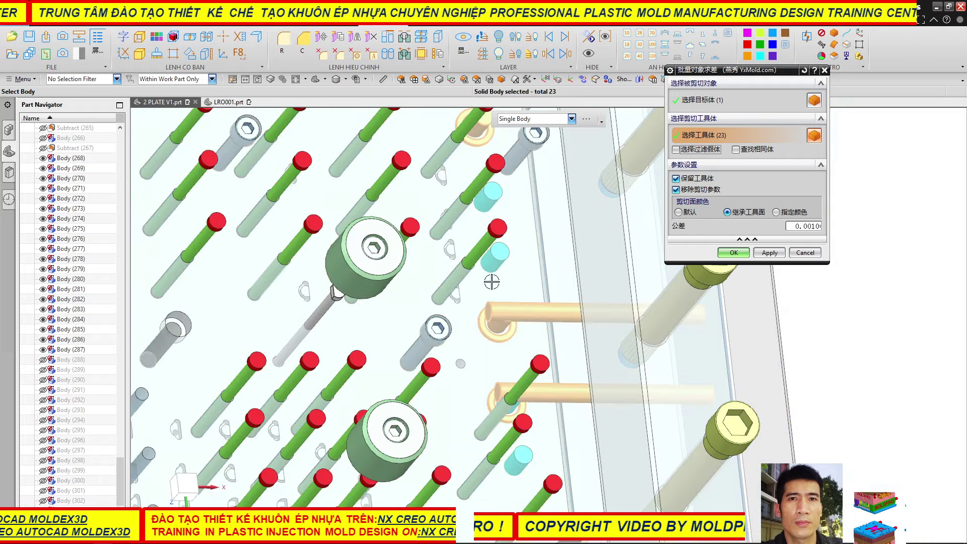
scroll(545, 313, "up", 2)
scroll(545, 313, "down", 2)
scroll(534, 312, "down", 2)
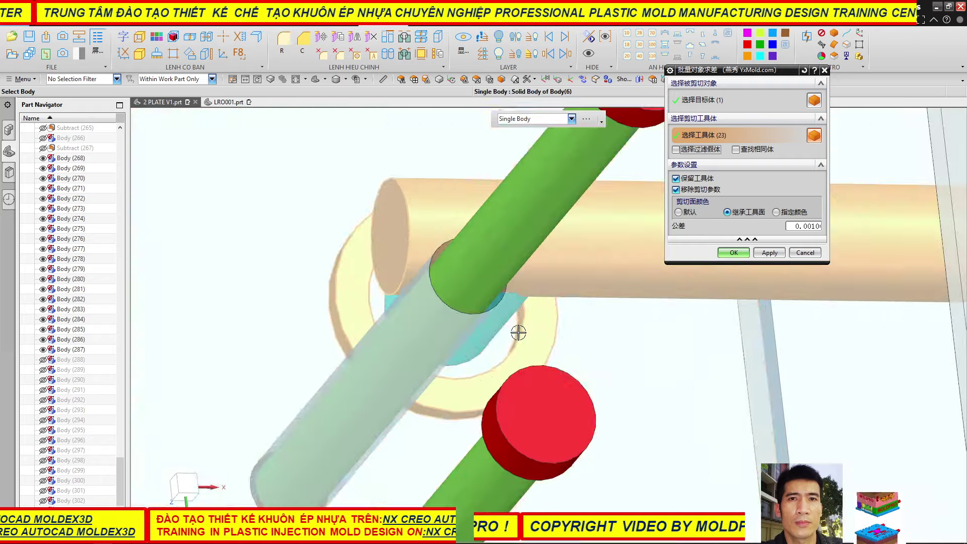
scroll(514, 308, "down", 2)
scroll(565, 320, "up", 2)
scroll(594, 330, "up", 2)
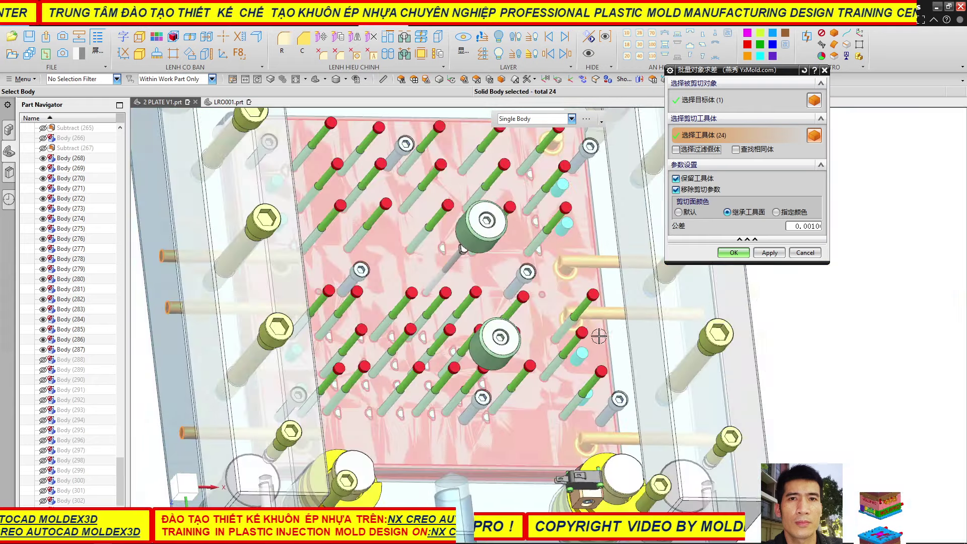
scroll(588, 462, "down", 3)
scroll(546, 391, "up", 2)
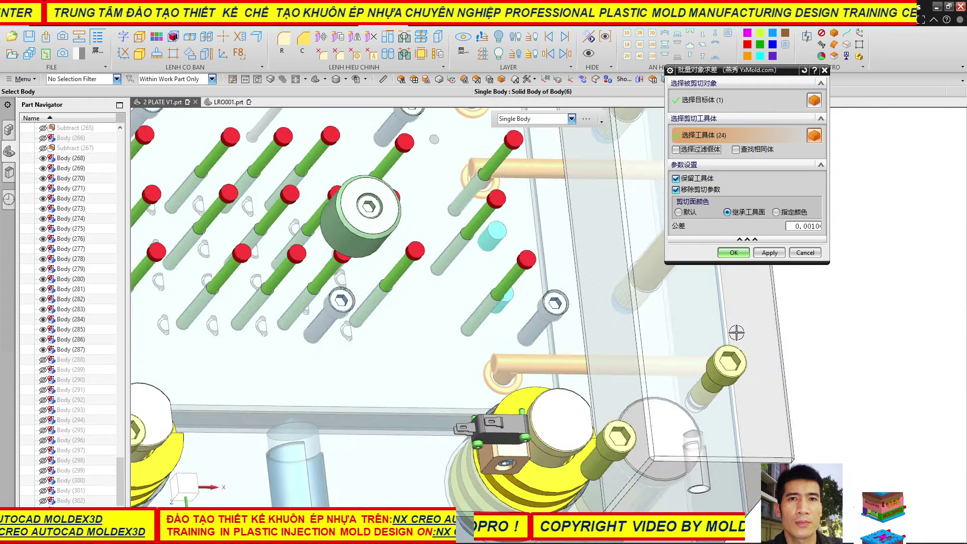
- Apply the 24-body subtraction with tools kept, close the dialog, and orbit the fitted view
left_click(770, 253)
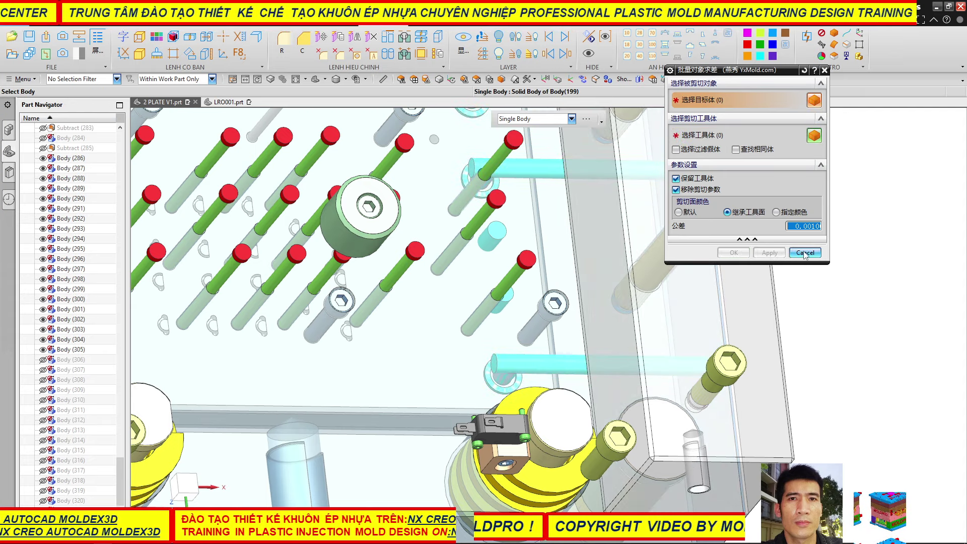
left_click(805, 253)
key("ctrl+f")
mouse_move(624, 270)
middle_mouse_down()
mouse_move(518, 240)
mouse_move(558, 250)
middle_mouse_up()
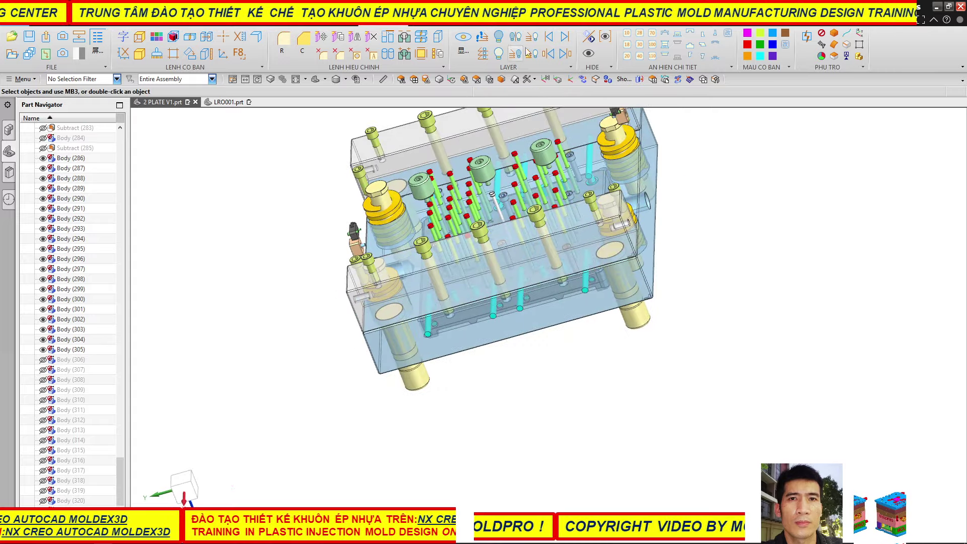
- Open the cooling fitting library and place an M-PC10-02xR1/4 fitting on the first pipe end
left_click(330, 25)
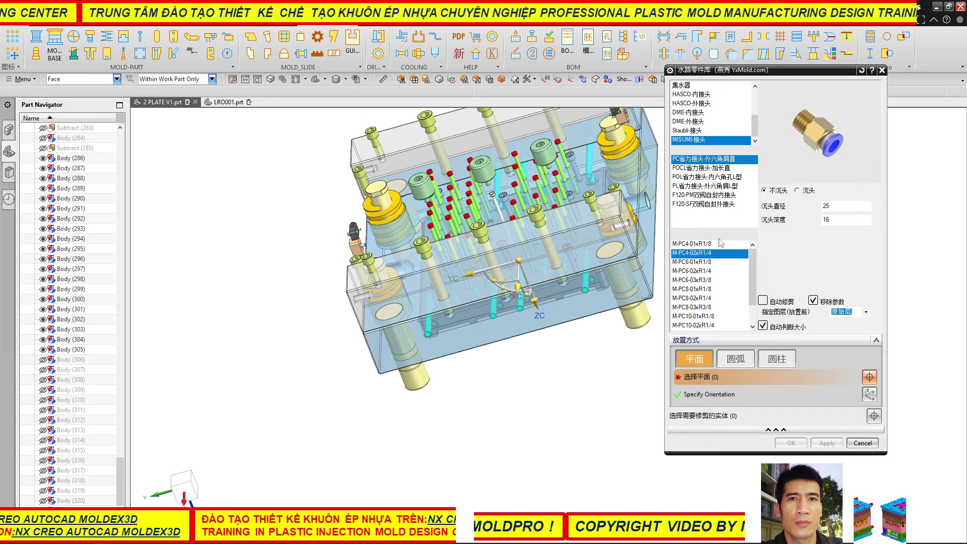
left_click(699, 325)
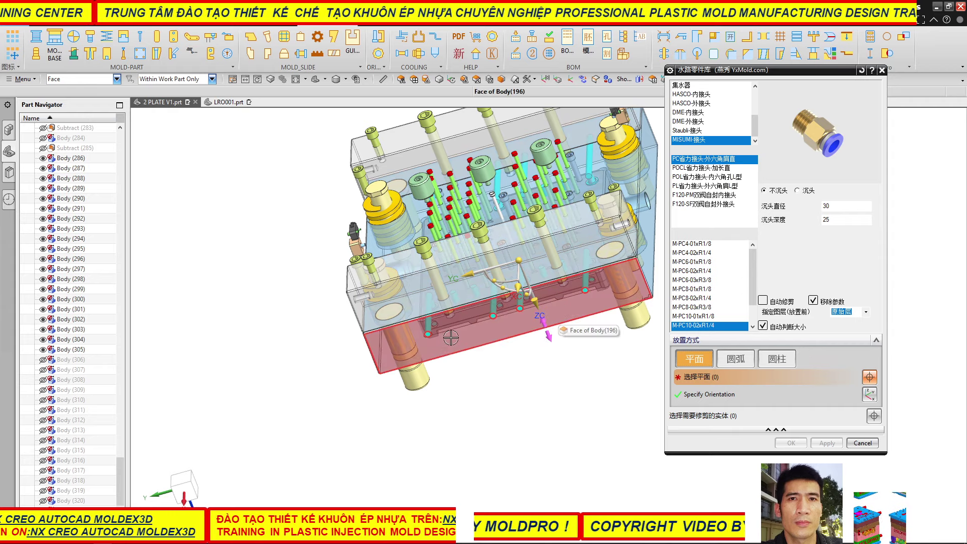
middle_click_drag(444, 337, 448, 337)
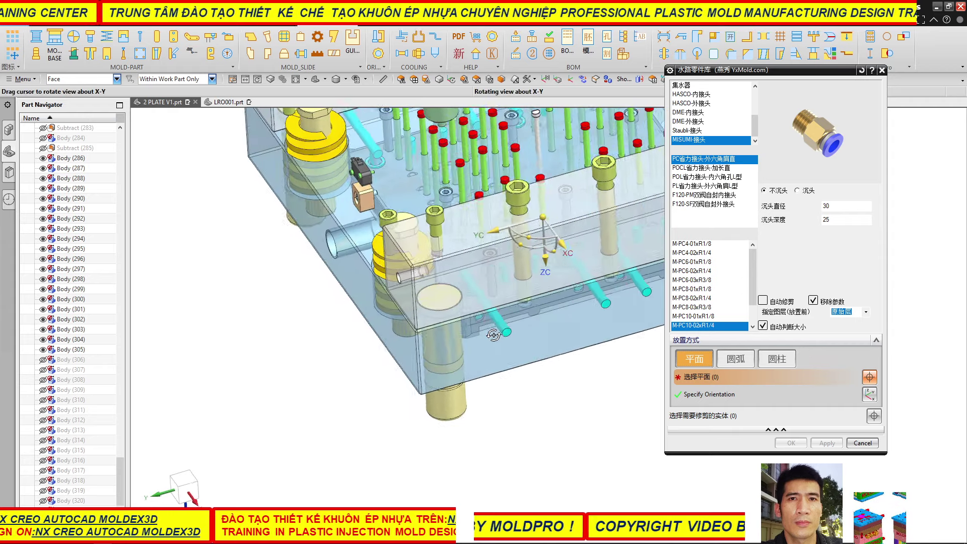
scroll(495, 336, "down", 3)
scroll(530, 345, "down", 3)
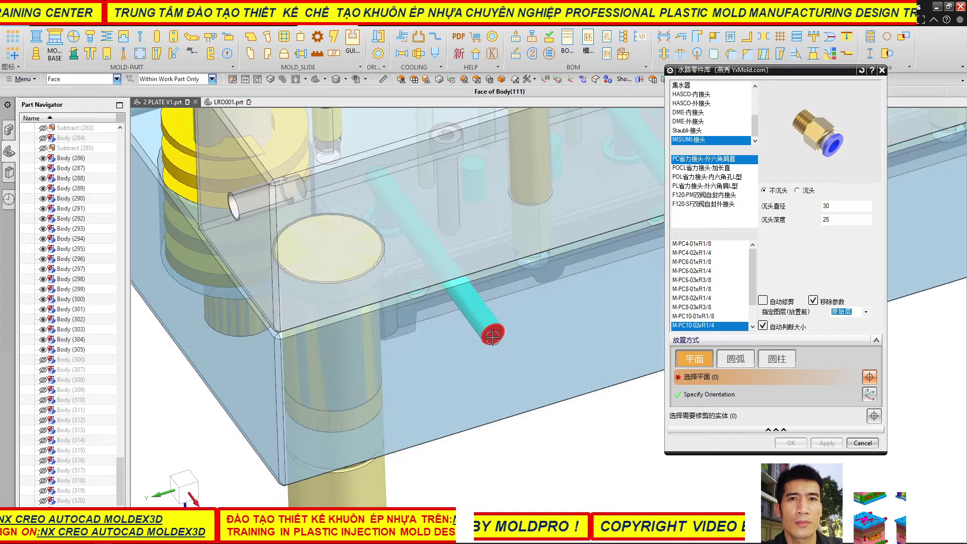
left_click(491, 332)
scroll(354, 338, "up", 3)
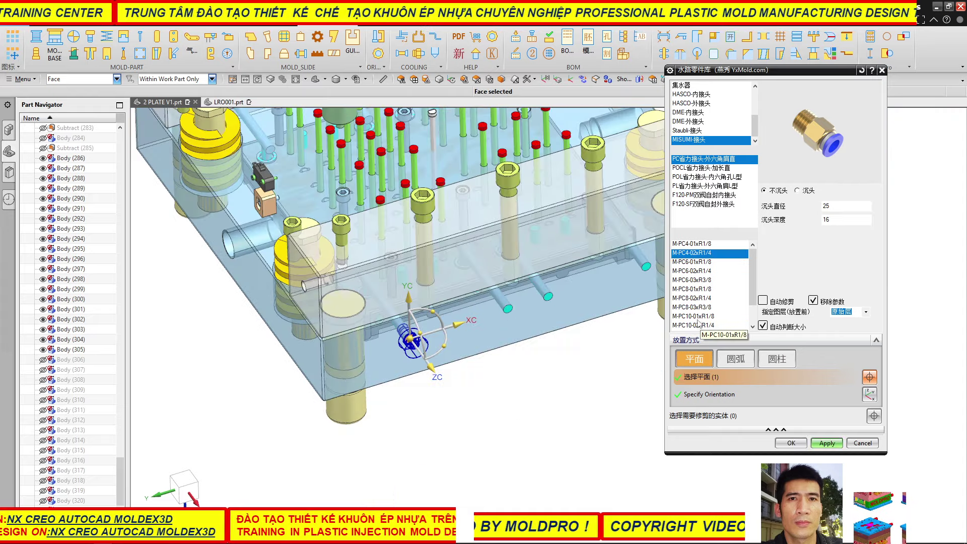
- Place an M-PC10-01xR1/8 fitting on the second pipe end
left_click(698, 317)
scroll(322, 322, "up", 3)
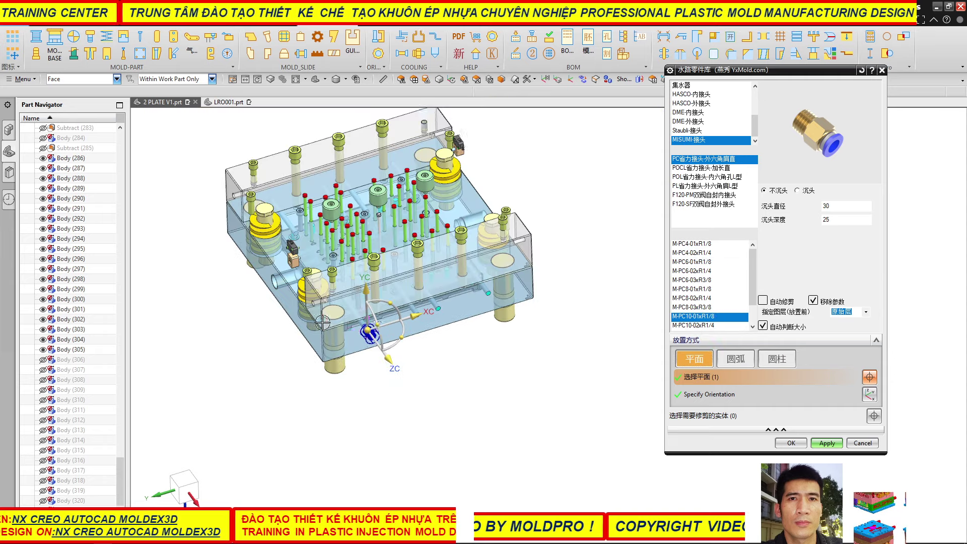
scroll(469, 324, "down", 3)
scroll(501, 277, "down", 3)
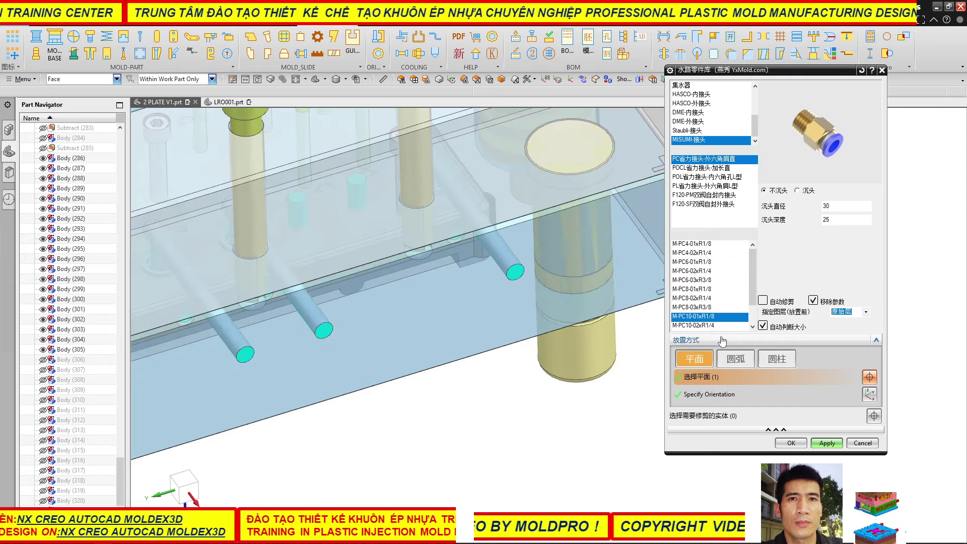
left_click(515, 272)
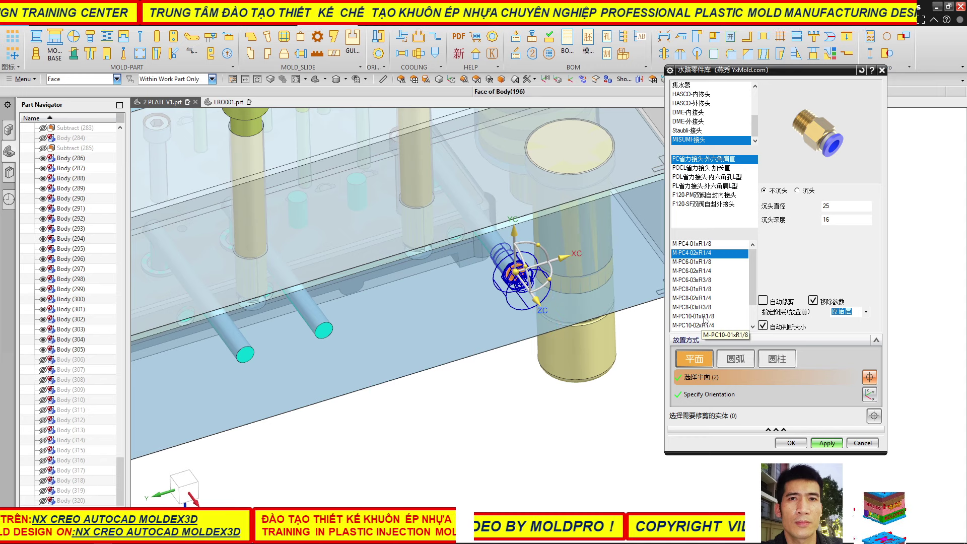
- Fit the third pipe end with M-PC10-02xR1/4 and the fourth with M-PC10-01xR1/8
left_click(695, 326)
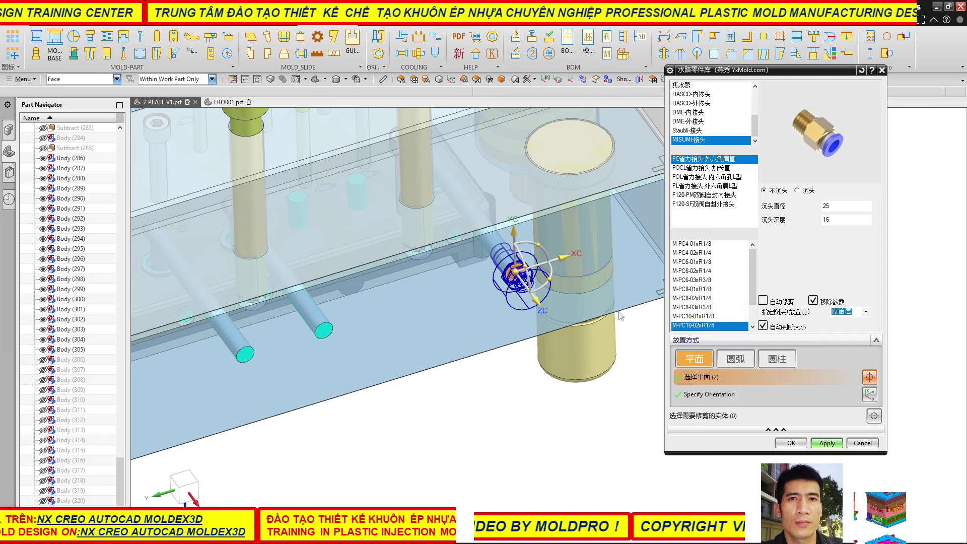
scroll(561, 322, "up", 3)
scroll(561, 322, "up", 3)
scroll(426, 340, "down", 2)
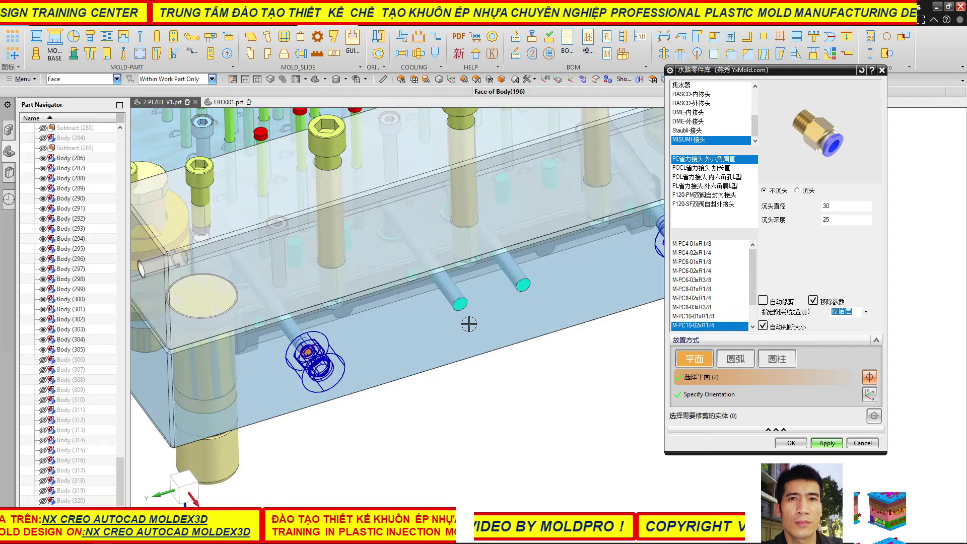
scroll(471, 323, "down", 3)
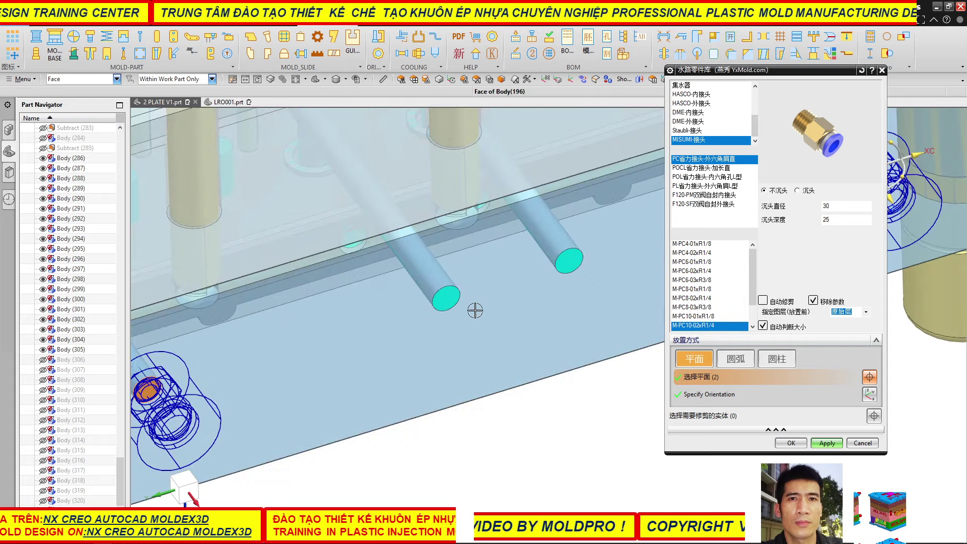
left_click(449, 296)
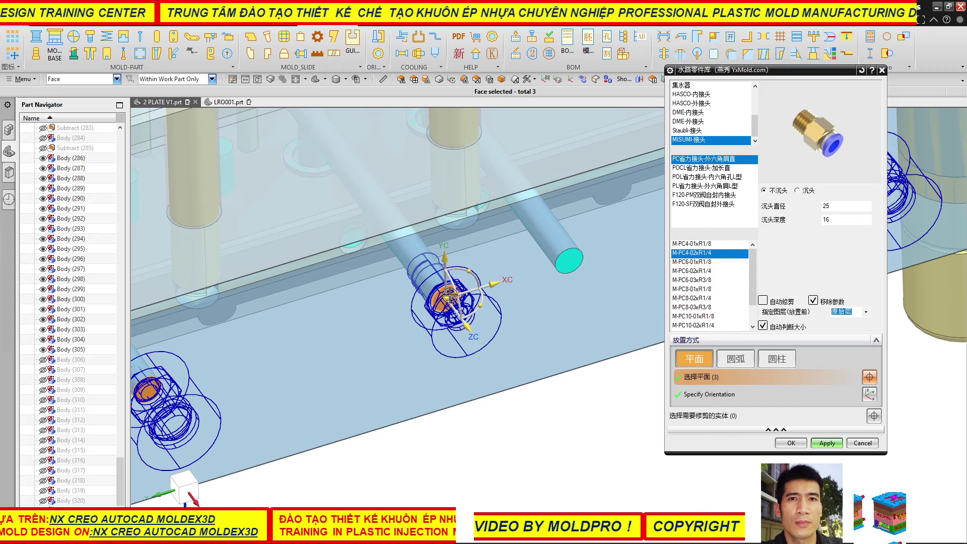
left_click(708, 318)
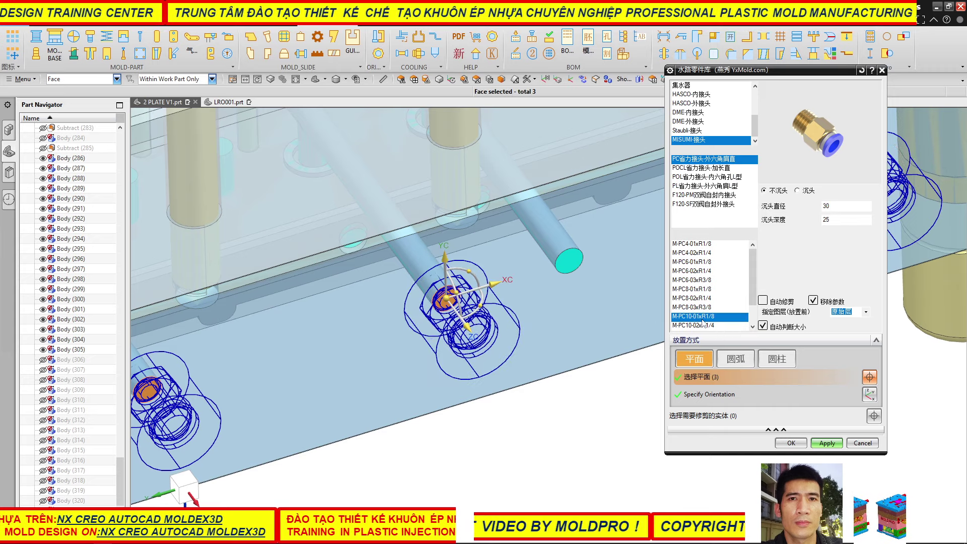
left_click(571, 262)
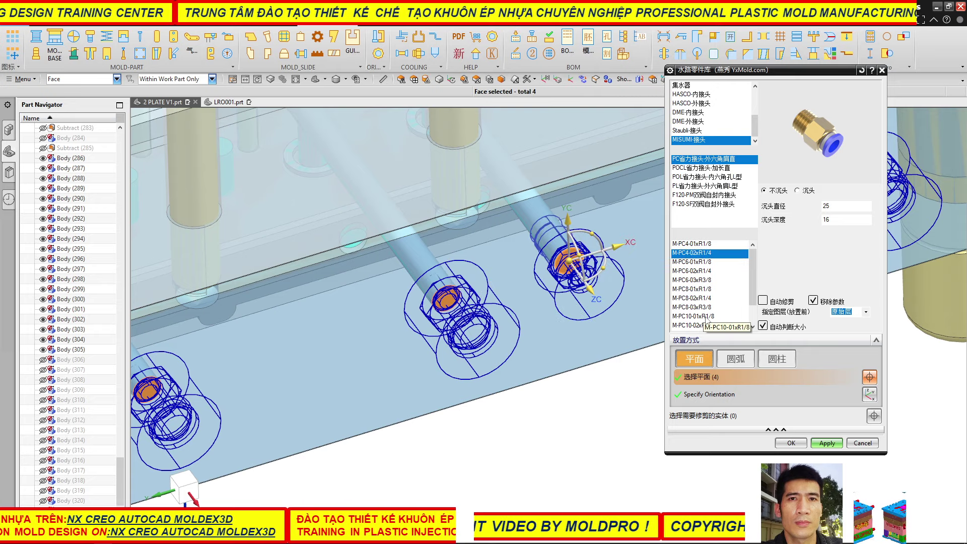
left_click(708, 324)
scroll(599, 319, "up", 5)
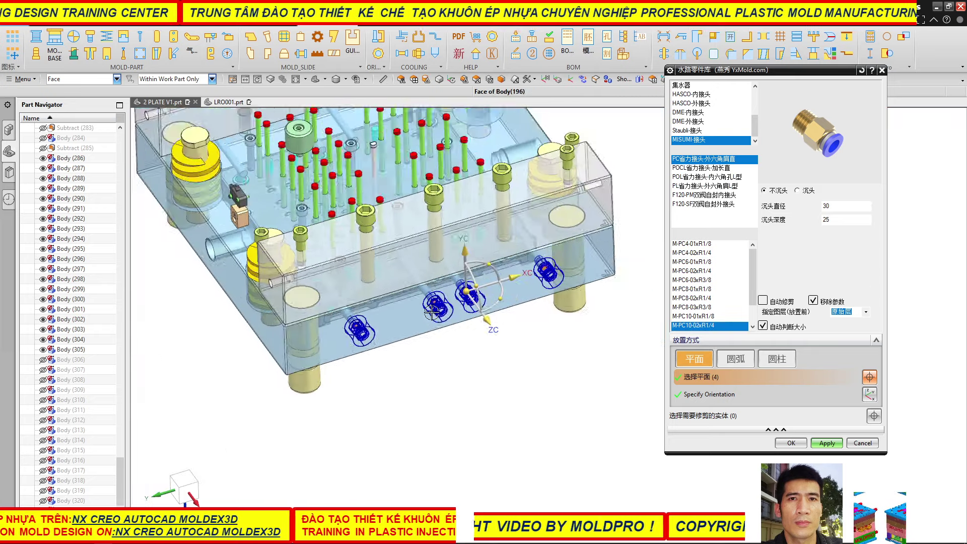
- Orbit to the plate's side and place fittings on the first two side pipe ends
middle_click_drag(600, 319, 516, 312)
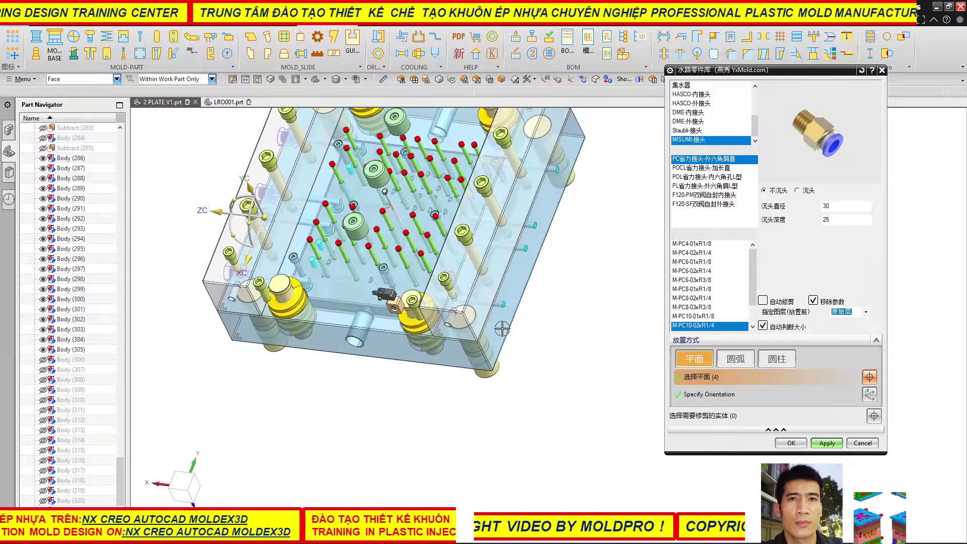
scroll(517, 313, "down", 5)
scroll(516, 313, "down", 2)
left_click(476, 278)
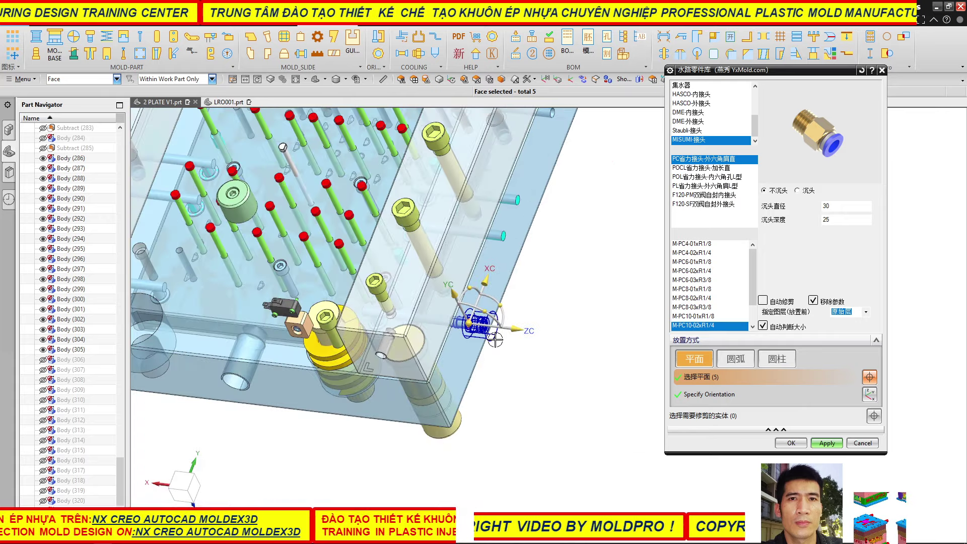
scroll(509, 327, "up", 3)
scroll(500, 228, "down", 4)
scroll(501, 228, "down", 3)
left_click(623, 313)
- Place fittings on the last two side pipe ends and orbit to check all eight
scroll(474, 303, "up", 3)
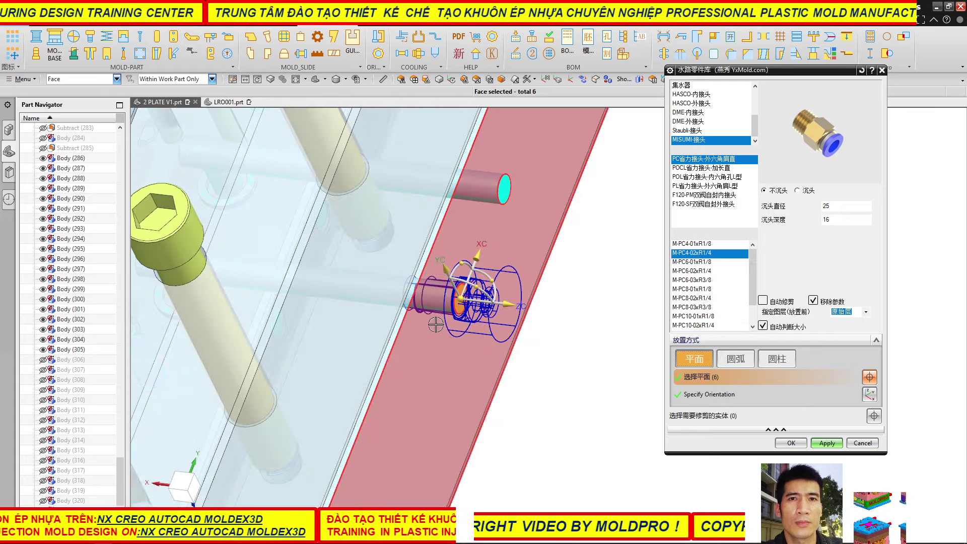
scroll(489, 342, "up", 2)
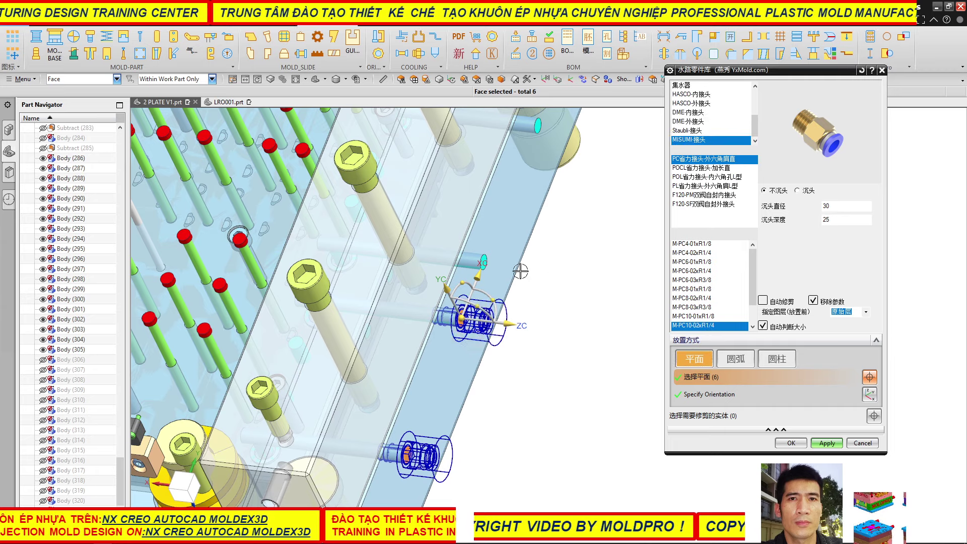
scroll(479, 261, "down", 3)
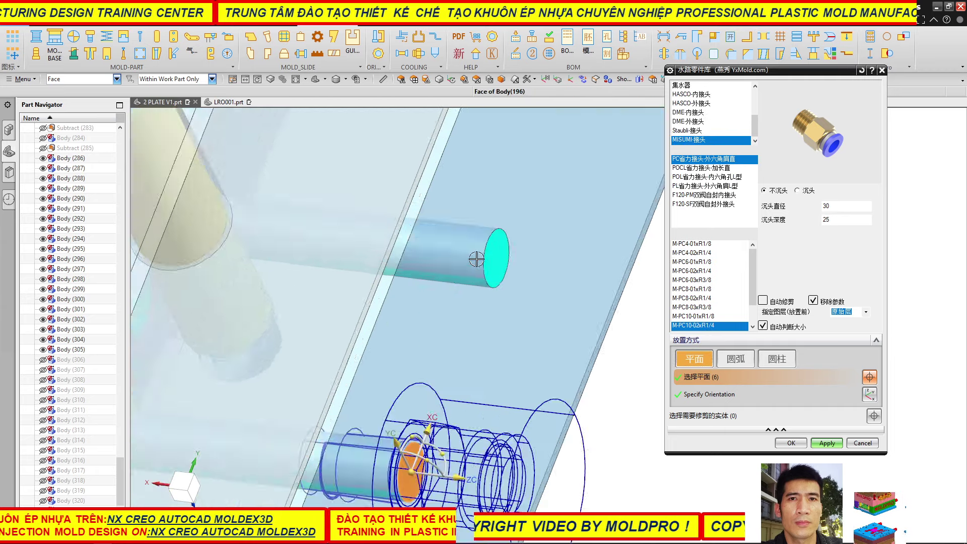
scroll(503, 259, "down", 2)
left_click(509, 259)
scroll(453, 272, "up", 2)
scroll(436, 320, "up", 3)
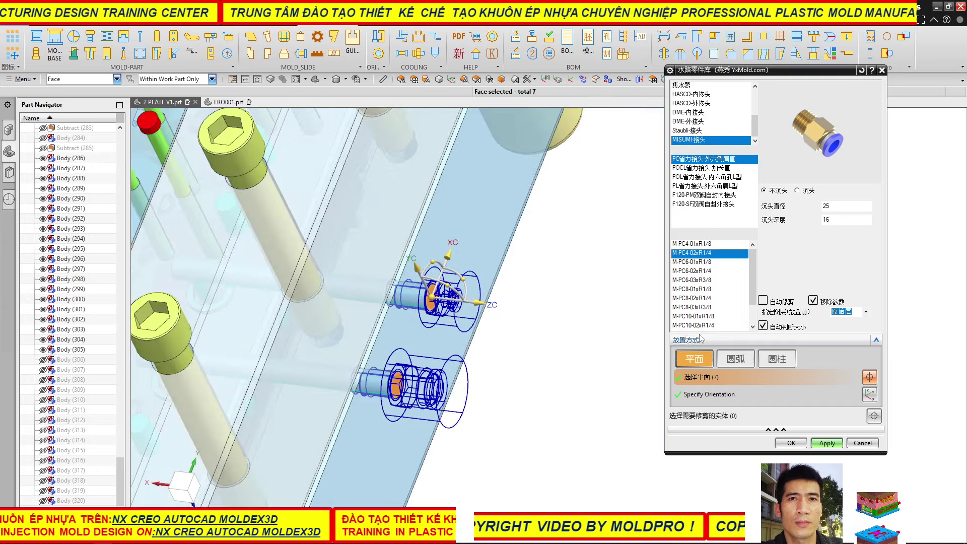
scroll(436, 320, "up", 2)
scroll(500, 241, "up", 2)
scroll(501, 240, "down", 3)
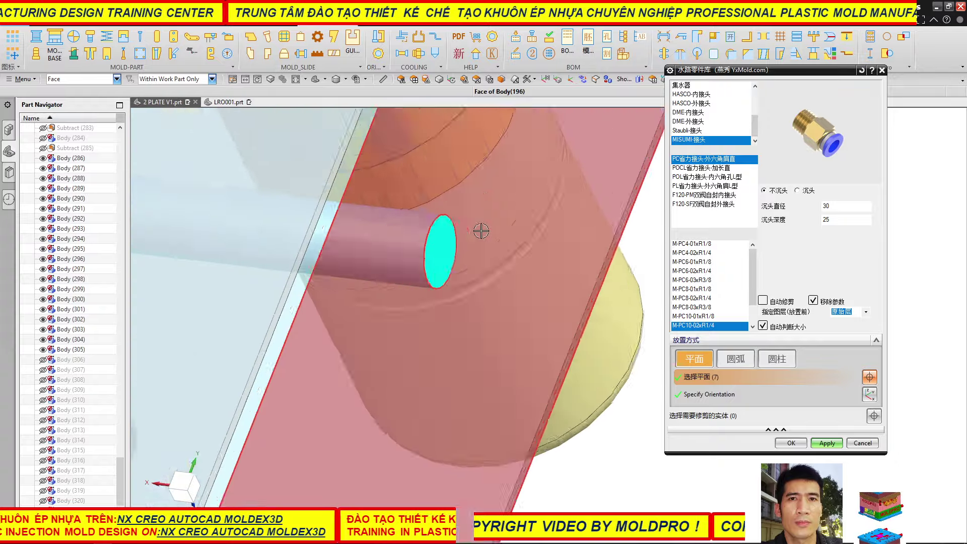
left_click(438, 262)
scroll(456, 270, "up", 3)
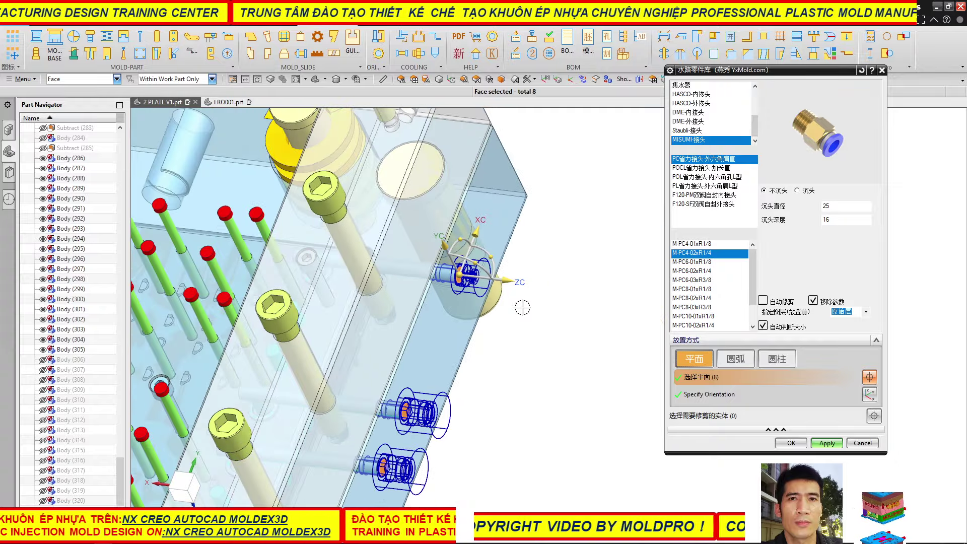
scroll(529, 336, "up", 3)
mouse_move(544, 340)
middle_mouse_down()
mouse_move(583, 378)
mouse_move(560, 323)
middle_mouse_up()
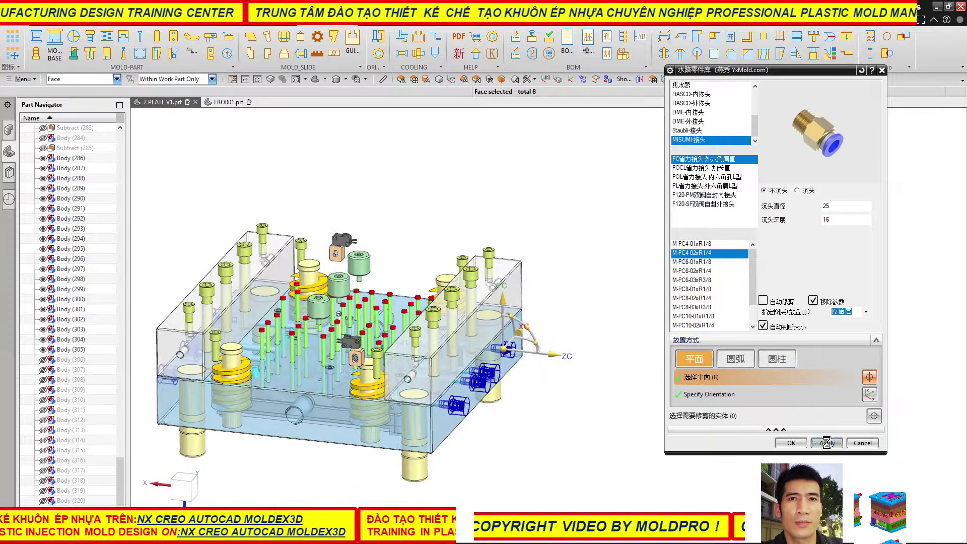
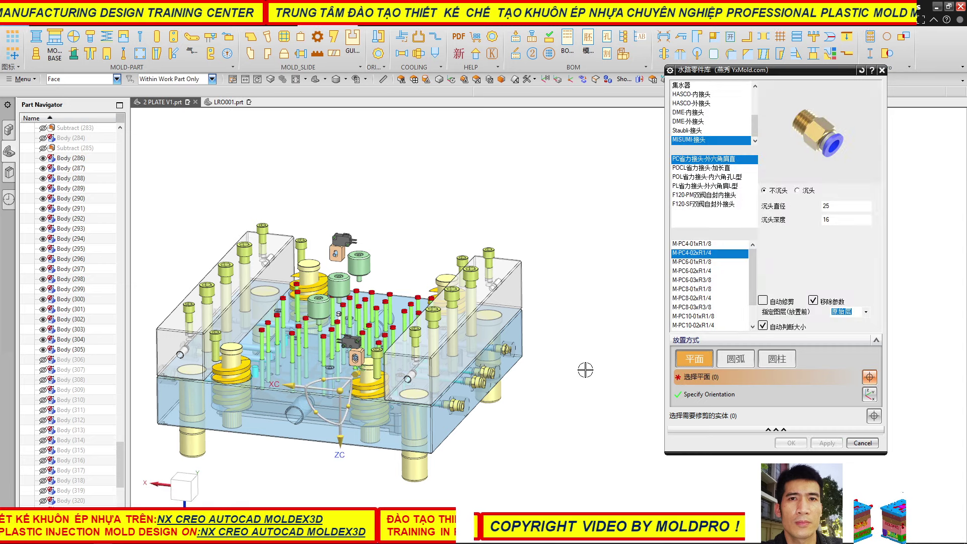
- Cancel the 水路零件库 cooling-fitting library without adding a fitting, then look down on the cavity plate
left_click(855, 444)
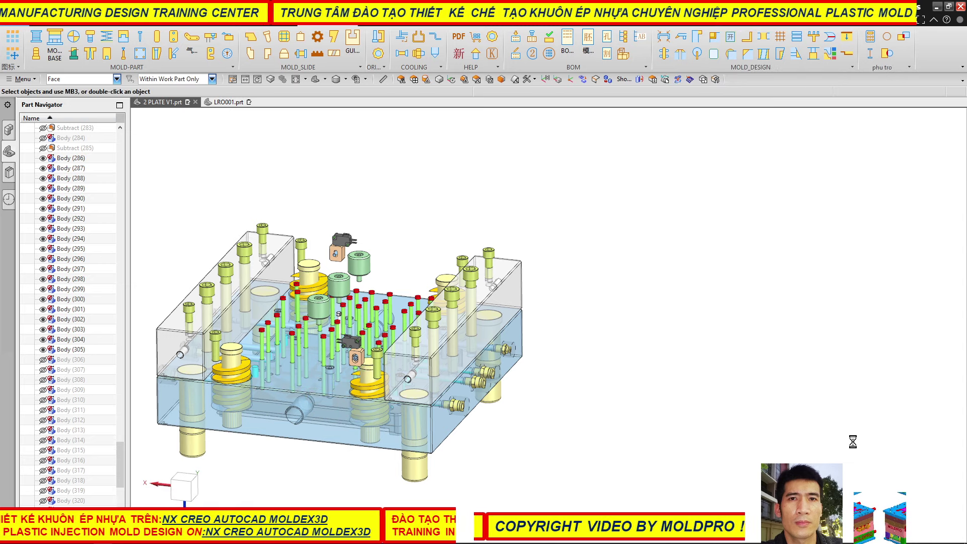
left_click(378, 26)
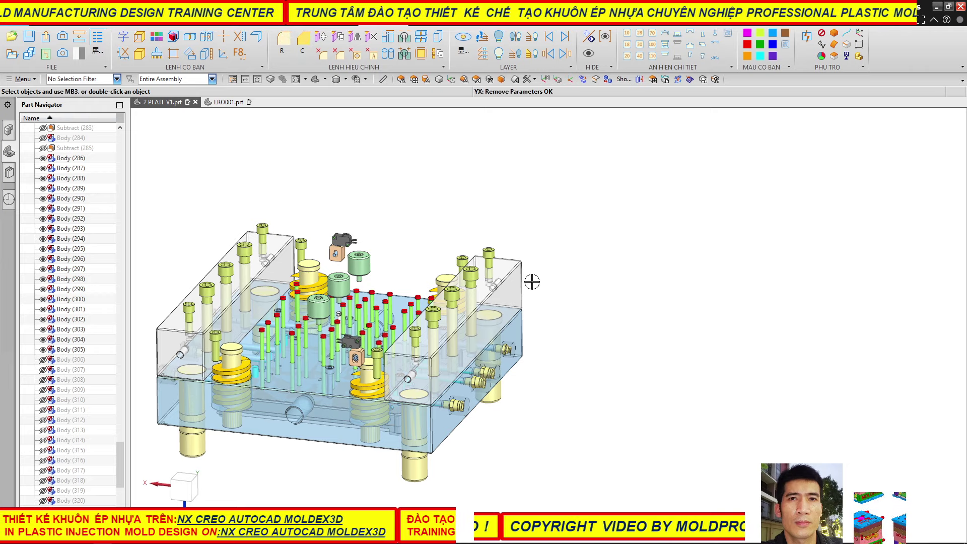
mouse_move(532, 282)
middle_mouse_down()
mouse_move(490, 259)
mouse_move(492, 207)
middle_mouse_up()
scroll(295, 301, "up", 5)
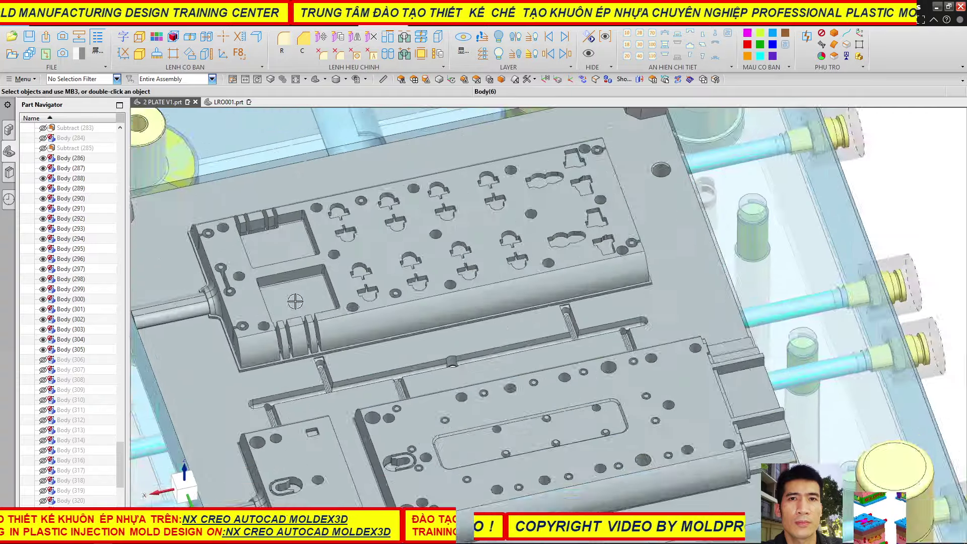
scroll(295, 300, "down", 5)
- Orbit and zoom the transparent mold assembly into an isometric view
mouse_move(453, 282)
middle_mouse_down()
mouse_move(491, 289)
mouse_move(475, 321)
mouse_move(438, 302)
mouse_move(405, 252)
middle_mouse_up()
scroll(435, 301, "down", 2)
scroll(433, 300, "down", 1)
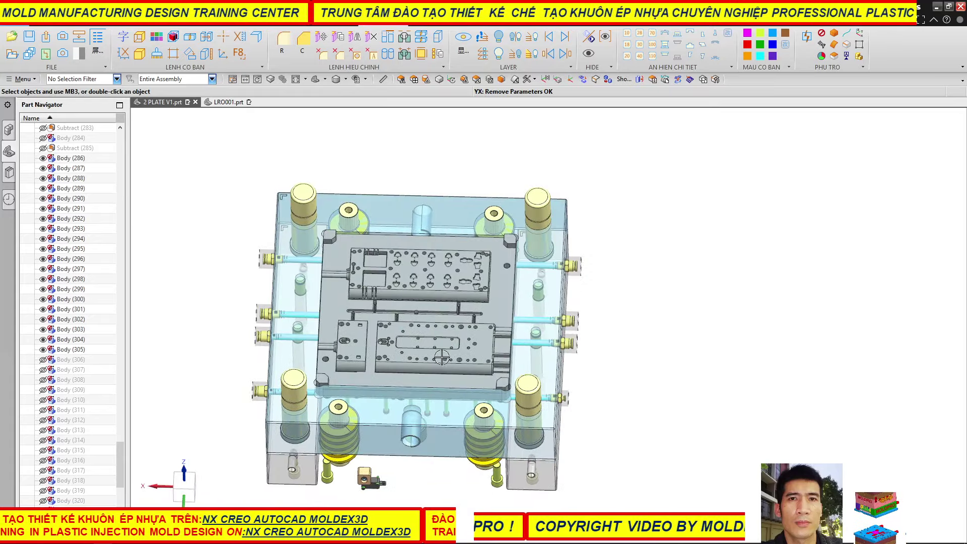
scroll(441, 357, "up", 3)
scroll(387, 409, "up", 2)
scroll(386, 411, "down", 3)
scroll(383, 413, "down", 1)
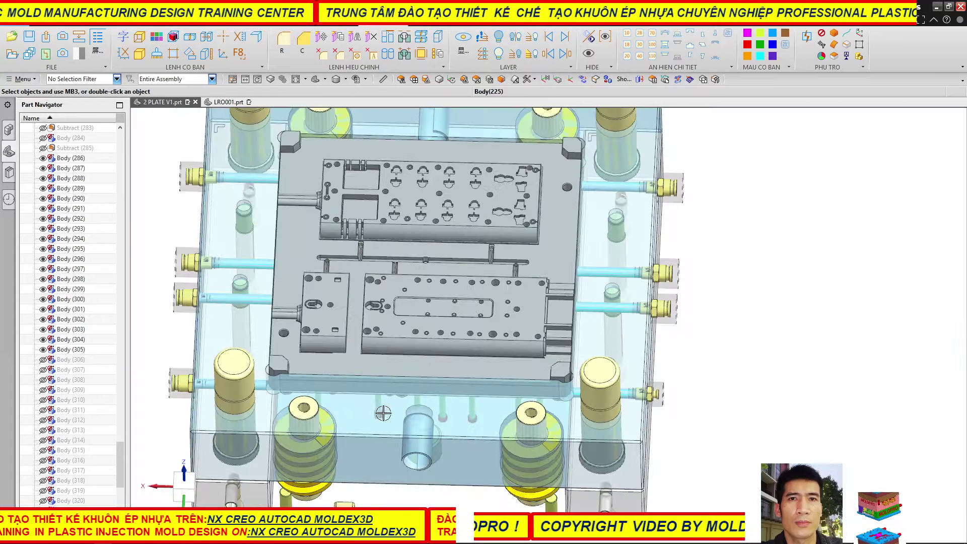
scroll(383, 413, "down", 3)
scroll(399, 399, "down", 2)
middle_click_drag(422, 402, 674, 376)
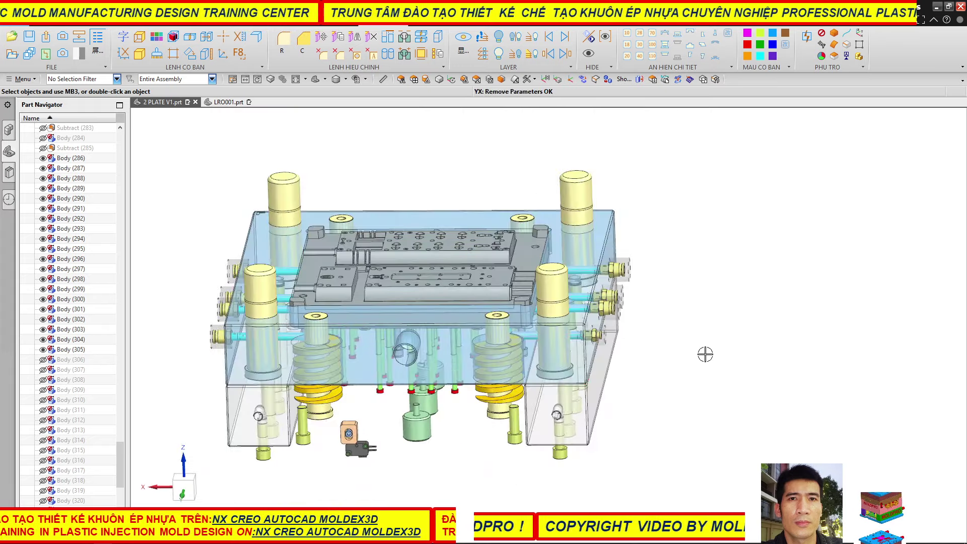
- Show the hidden bodies and pick the top and bottom clamp plates to unhide
key("ctrl+shift+b")
key("ctrl+shift+k")
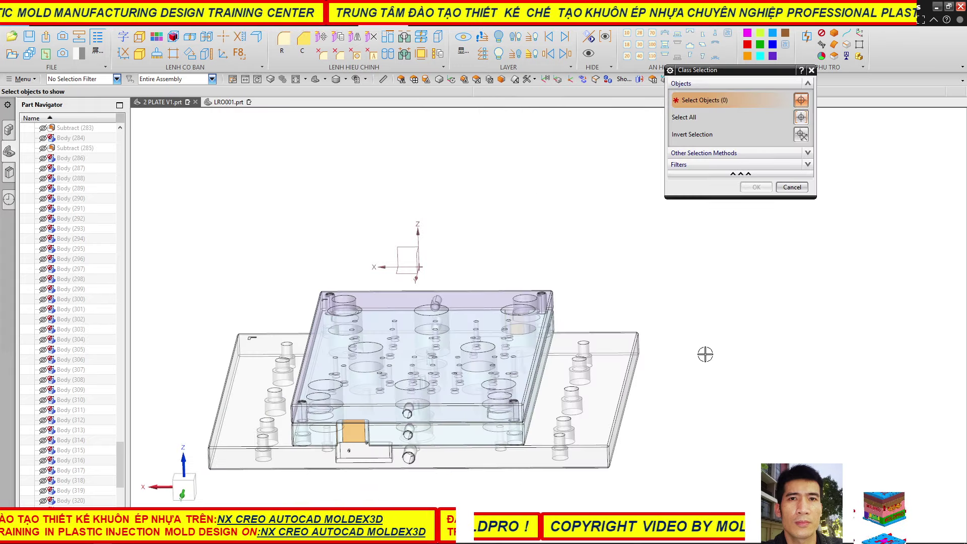
left_click(602, 382)
left_click(499, 421)
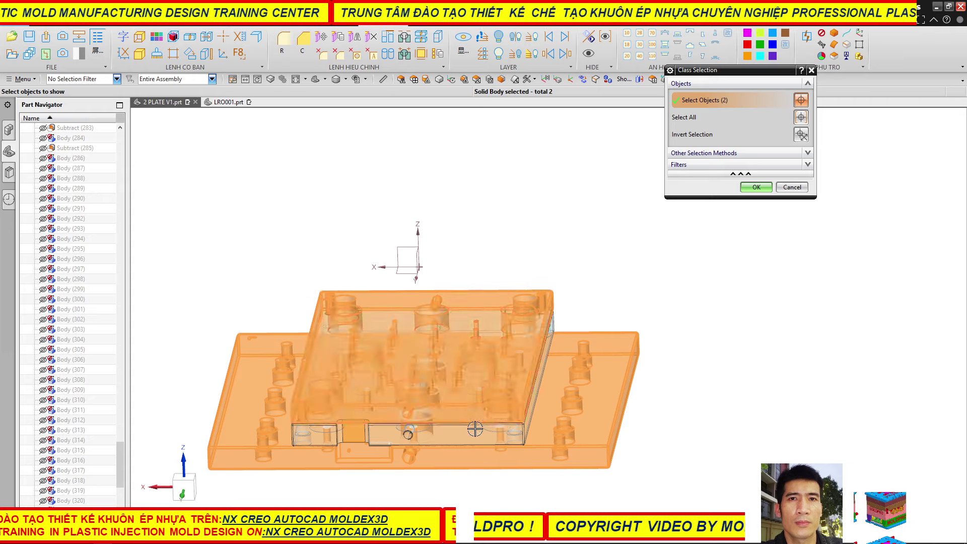
middle_click_drag(377, 361, 396, 395)
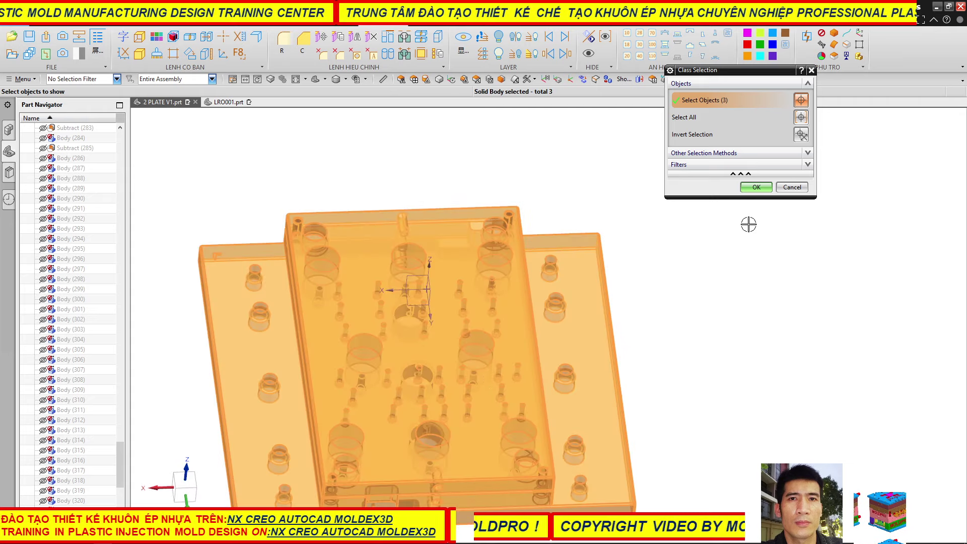
left_click(763, 188)
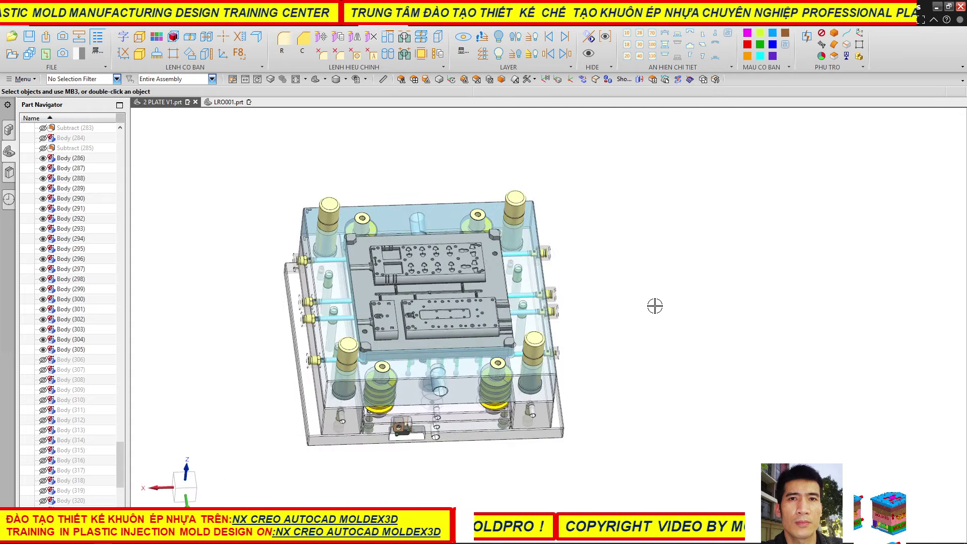
- Swap visible and hidden bodies back and dismiss the second Class Selection
key("ctrl+shift+b")
key("ctrl+shift+k")
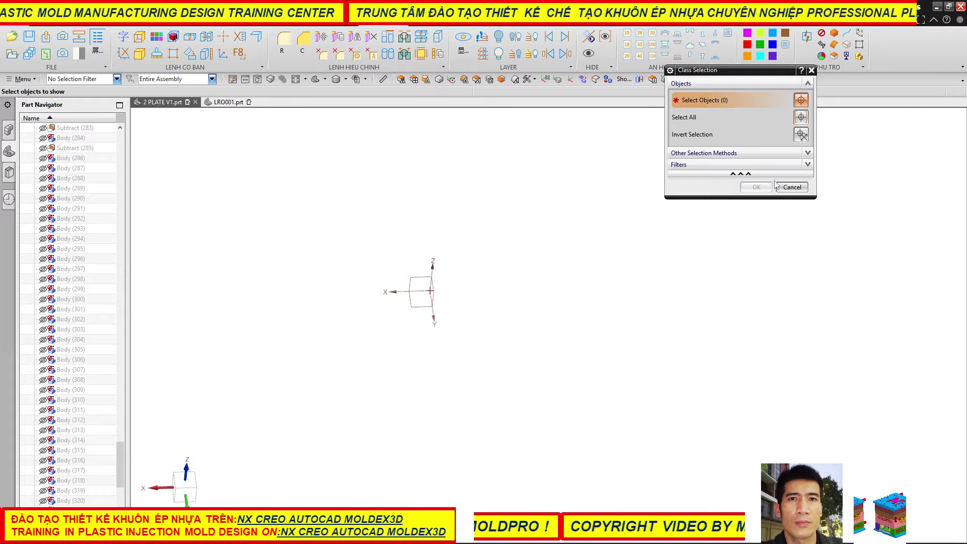
left_click(791, 187)
scroll(408, 217, "up", 3)
scroll(419, 202, "down", 5)
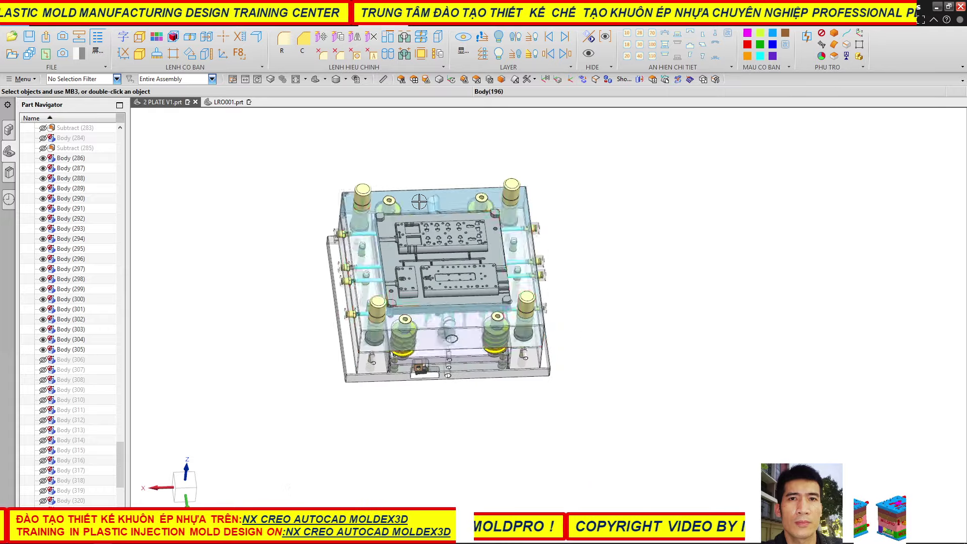
scroll(438, 227, "up", 4)
scroll(403, 325, "up", 5)
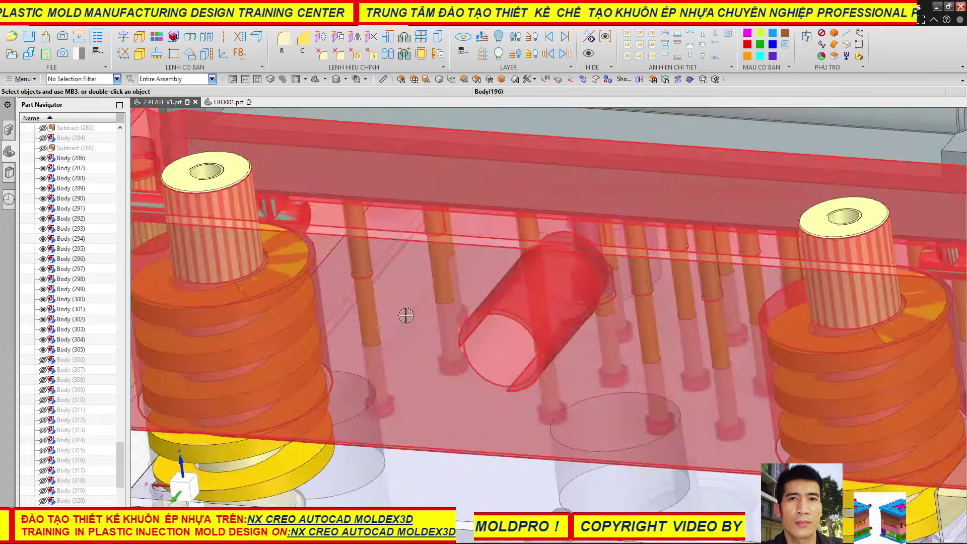
scroll(388, 315, "down", 4)
- Switch to the LRO001.prt part and orbit its plate into a 3D view
left_click(230, 103)
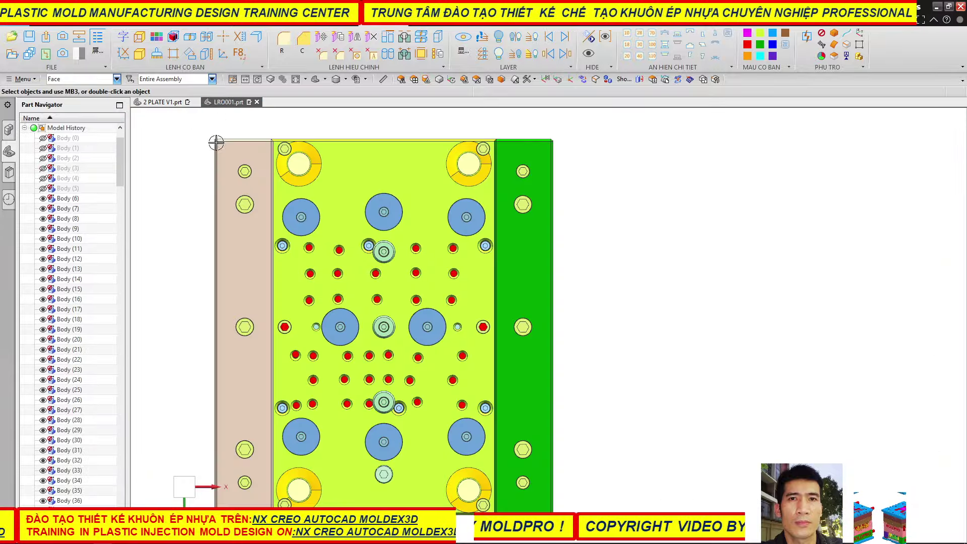
scroll(380, 247, "up", 3)
scroll(388, 254, "down", 4)
scroll(398, 261, "down", 2)
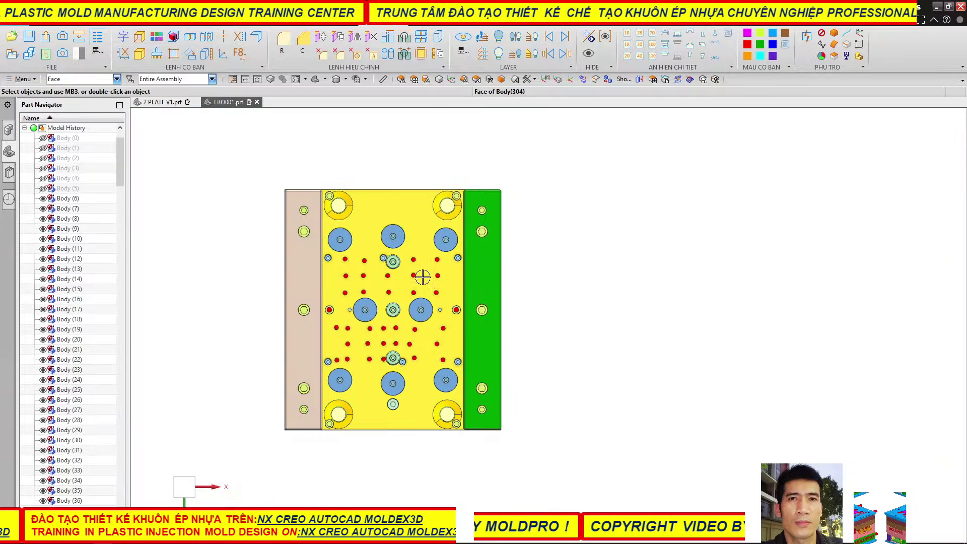
mouse_move(421, 274)
middle_mouse_down()
mouse_move(407, 345)
mouse_move(400, 238)
mouse_move(377, 235)
mouse_move(388, 190)
mouse_move(365, 123)
middle_mouse_up()
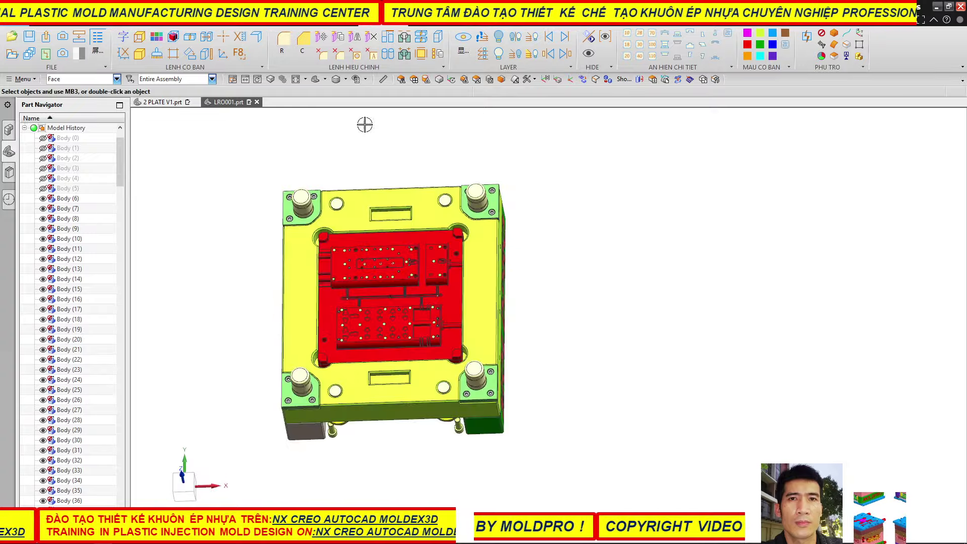
- Zoom and turn the part over to reveal the red cavity insert in the yellow plate
scroll(295, 217, "up", 5)
scroll(295, 216, "up", 2)
scroll(277, 244, "down", 4)
scroll(373, 286, "down", 4)
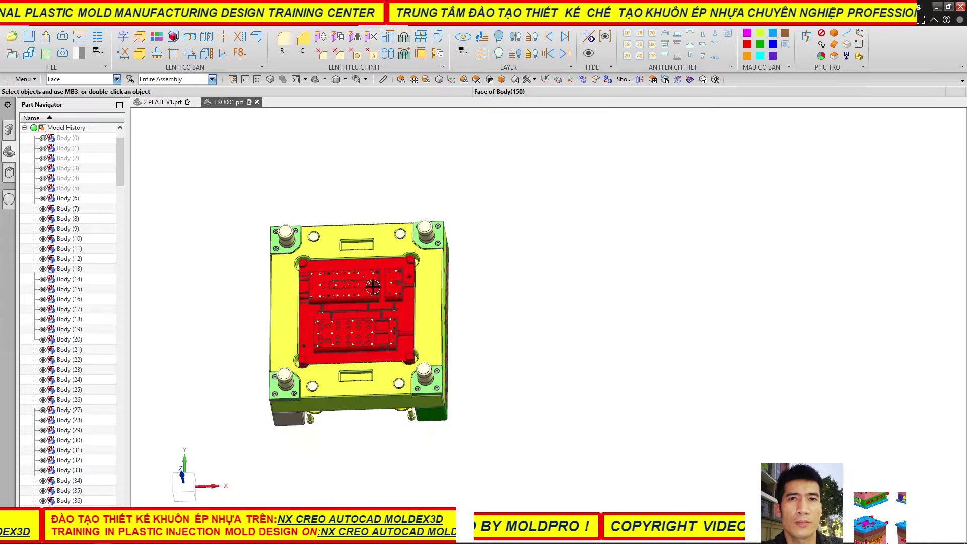
scroll(229, 270, "up", 5)
scroll(346, 278, "down", 4)
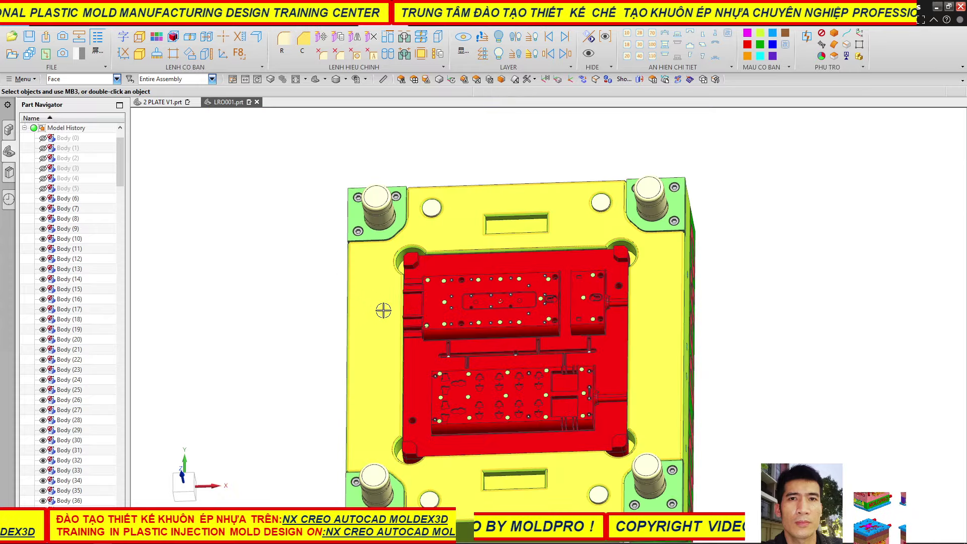
middle_click_drag(345, 278, 233, 143)
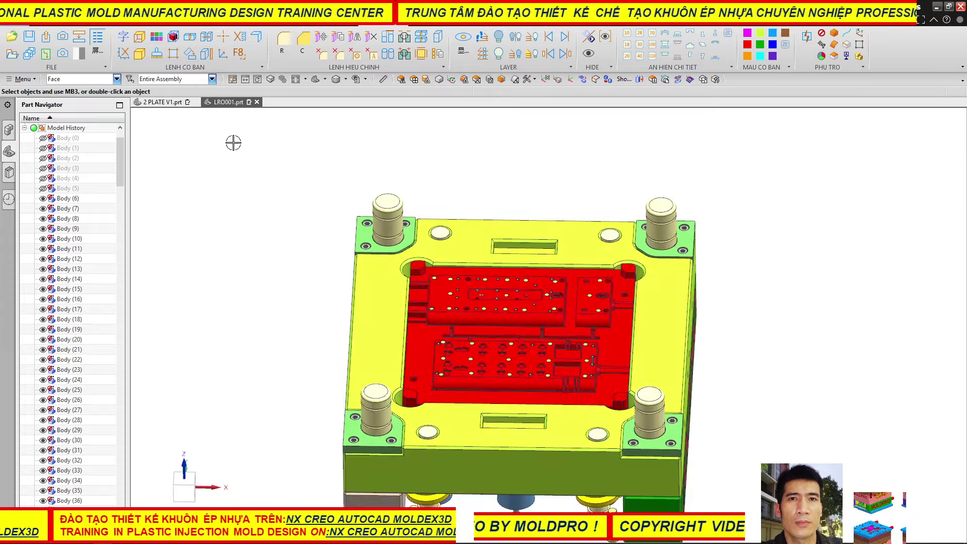
- Return to the 2 PLATE V1 assembly and tilt the transparent mold to a front view
left_click(169, 103)
scroll(453, 282, "down", 3)
mouse_move(453, 282)
middle_mouse_down()
mouse_move(486, 286)
mouse_move(475, 237)
middle_mouse_up()
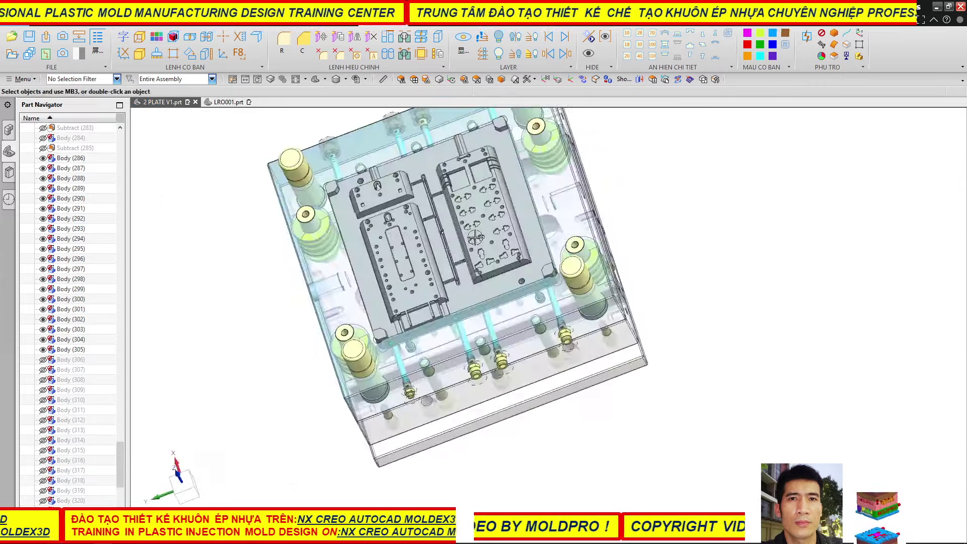
scroll(475, 237, "up", 3)
scroll(475, 237, "up", 2)
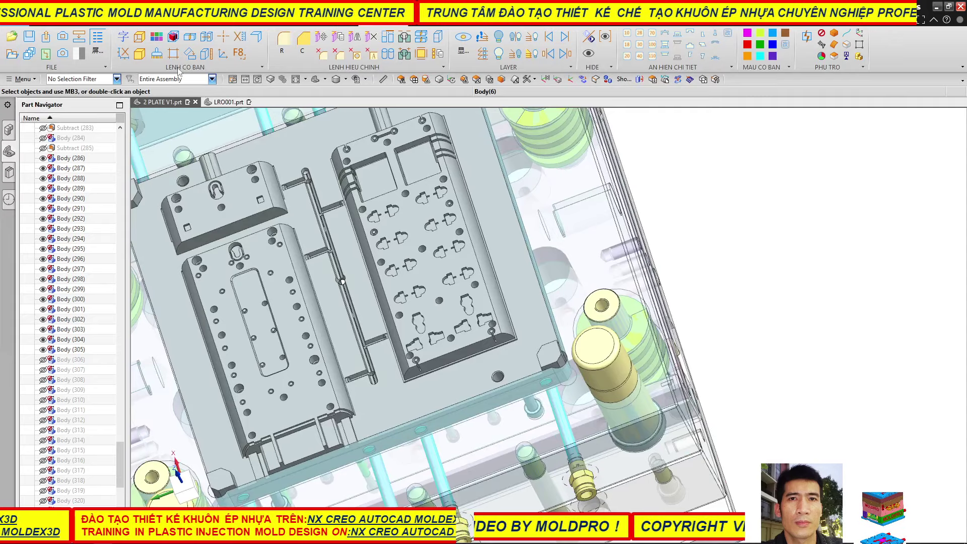
middle_click_drag(323, 209, 322, 66)
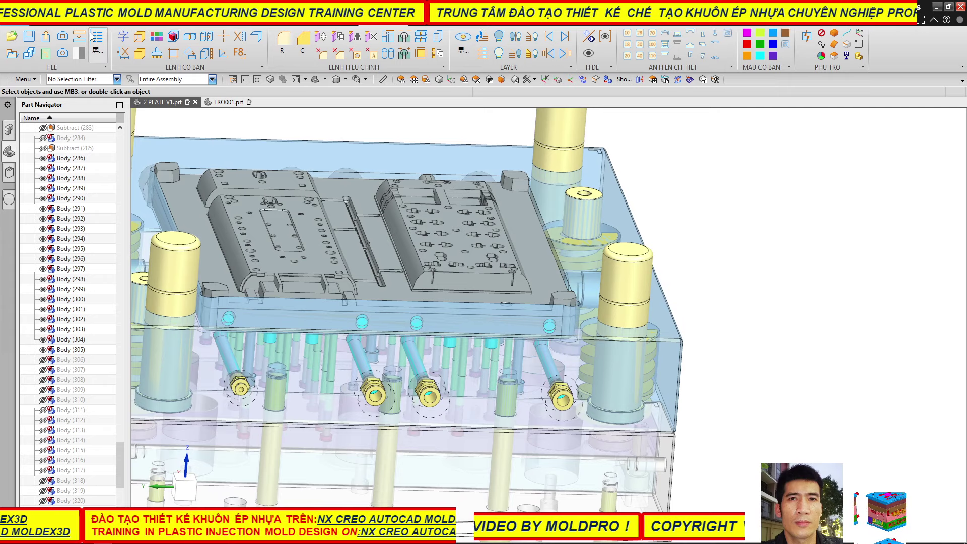
- Create datum planes on the top faces of the right and left inserts
left_click(57, 25)
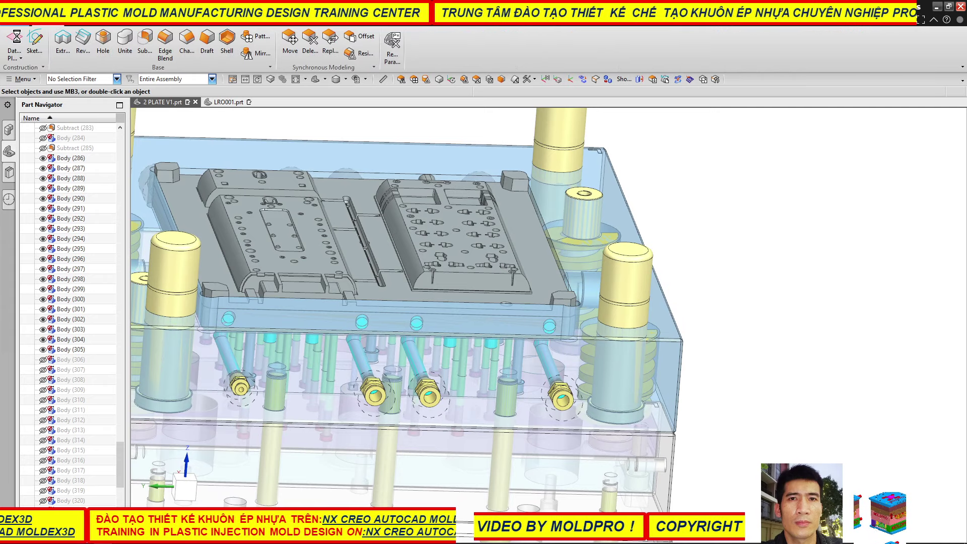
left_click(478, 237)
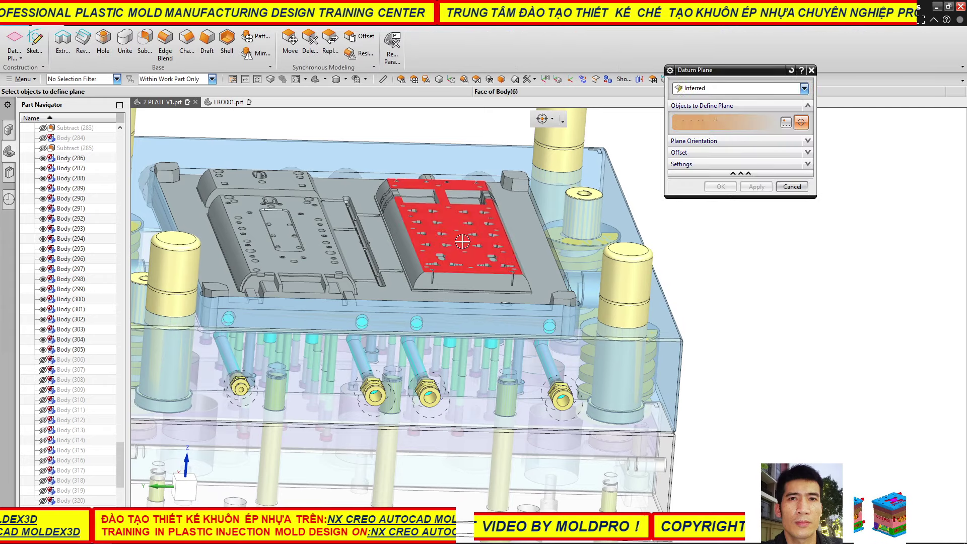
left_click(761, 218)
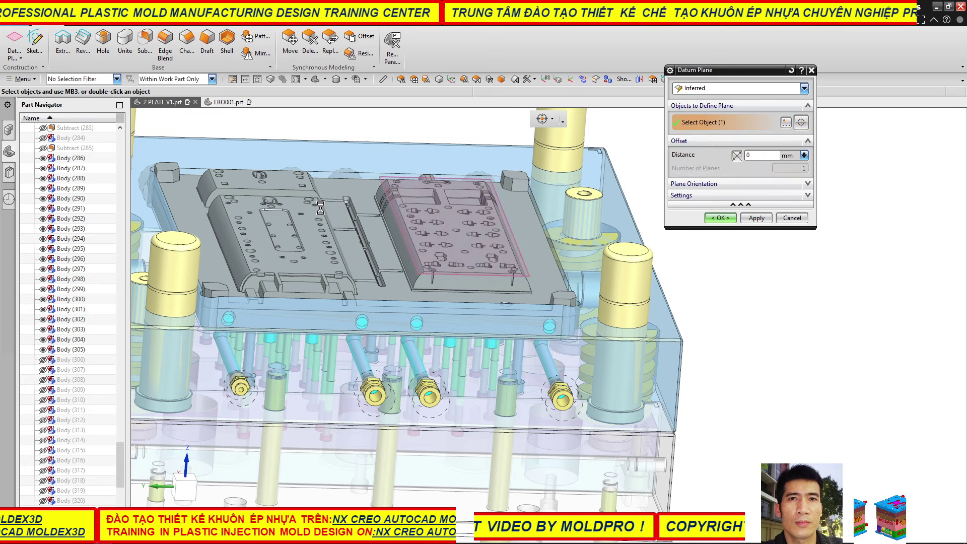
left_click(253, 218)
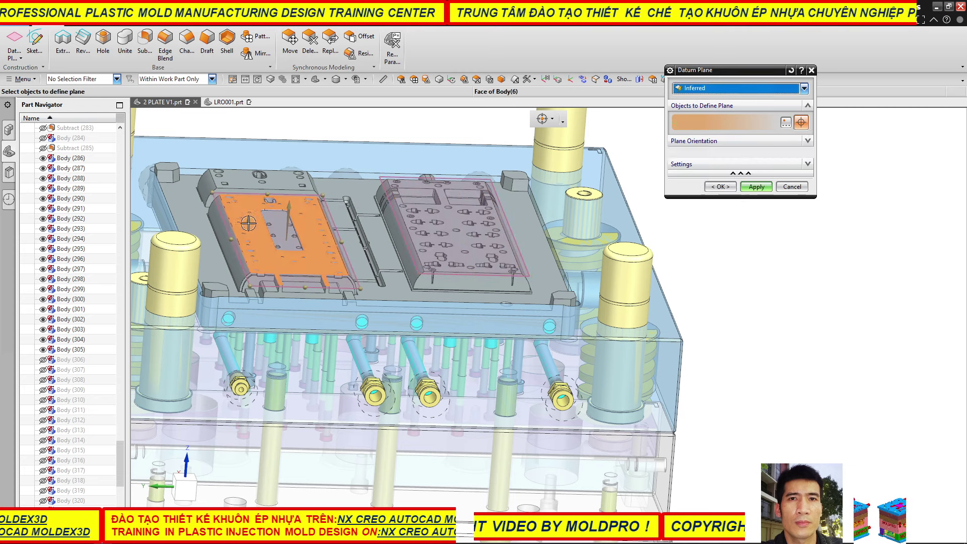
left_click(754, 218)
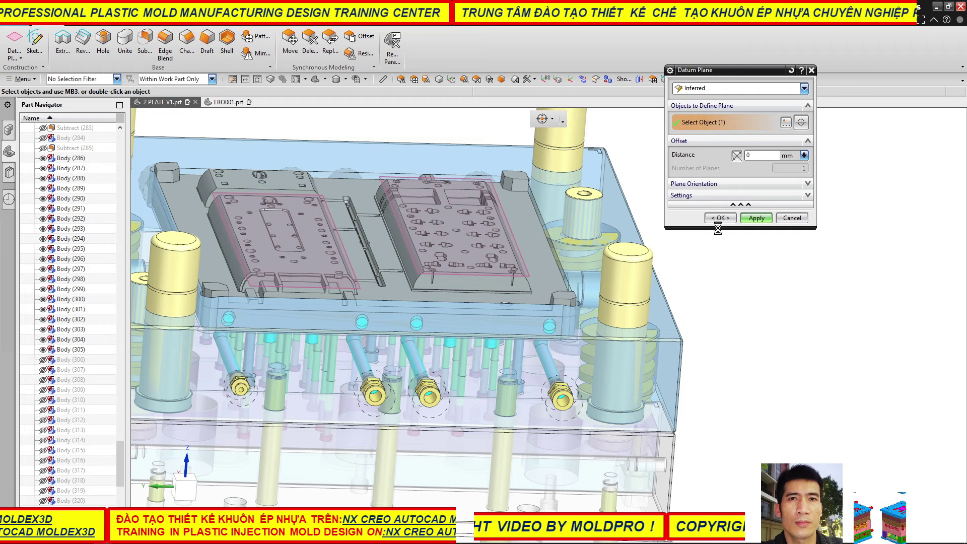
scroll(395, 209, "down", 3)
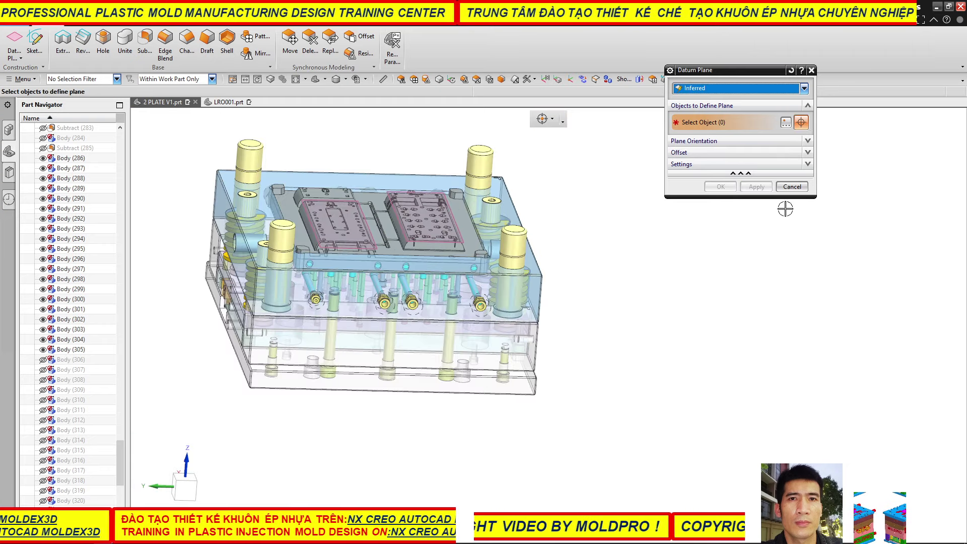
left_click(792, 186)
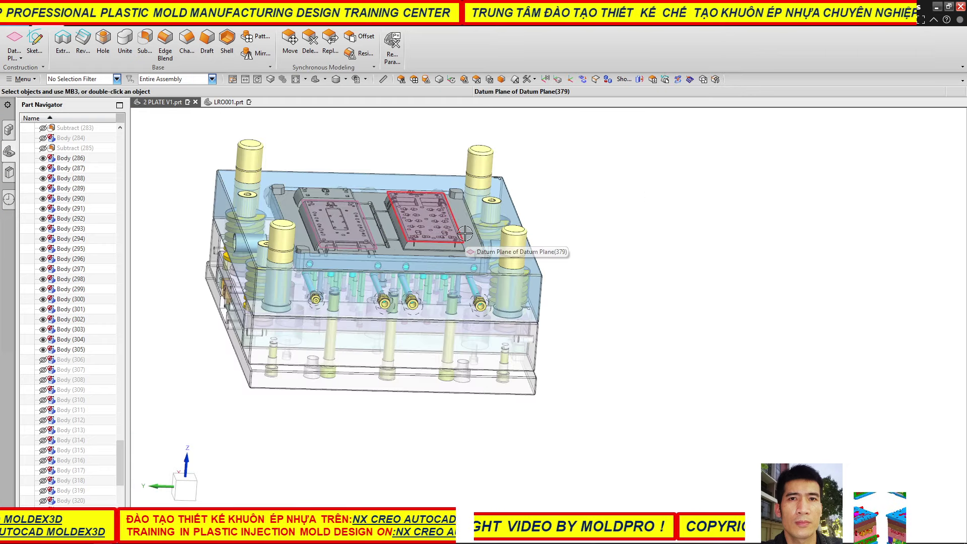
- Hide the grey plate above the cavity and view the pins and cooling lines from the top
left_click(461, 251)
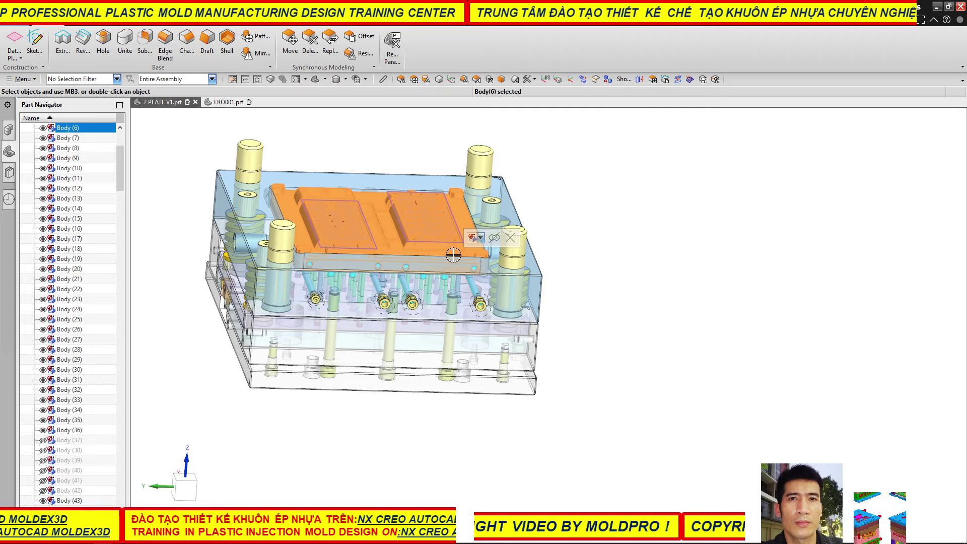
key("ctrl+b")
middle_click_drag(478, 238, 396, 288)
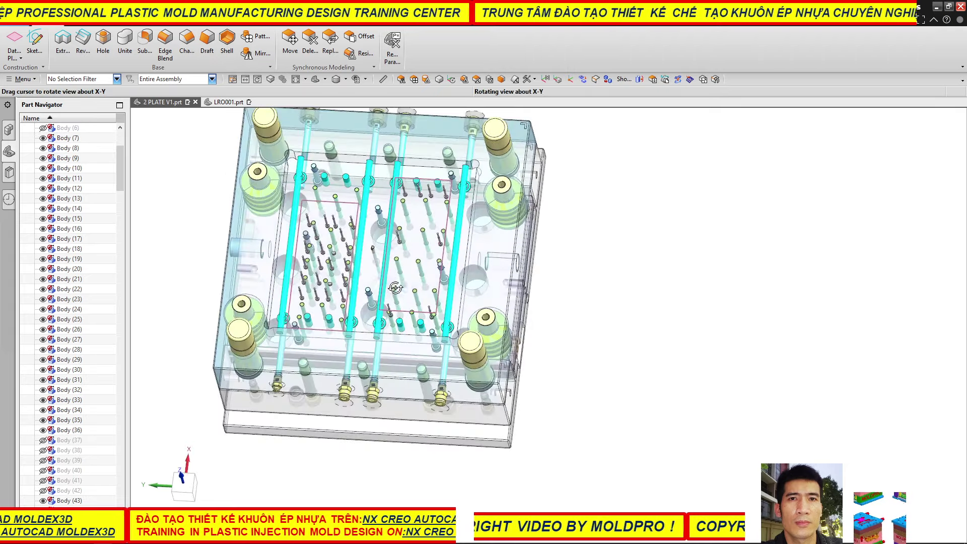
key("F8")
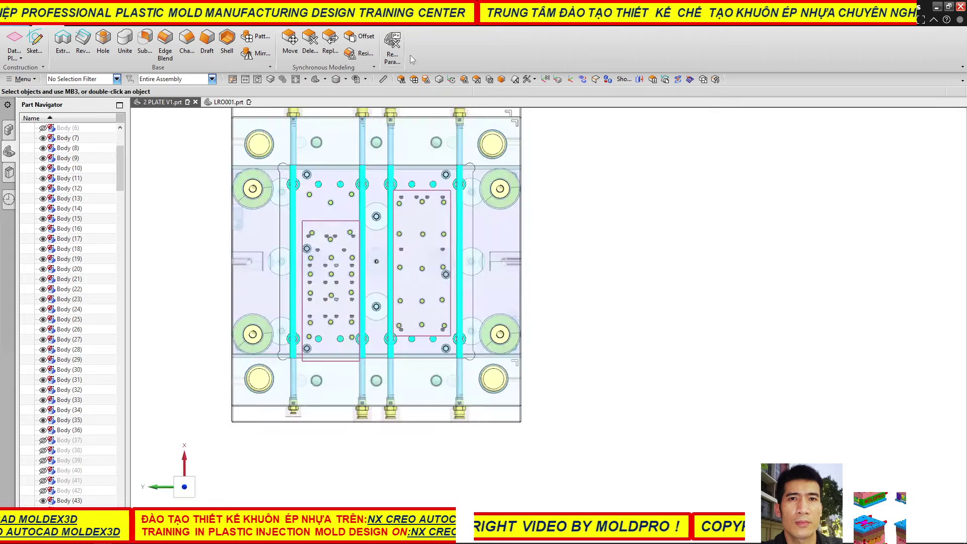
scroll(373, 37, "down", 1)
scroll(373, 38, "down", 1)
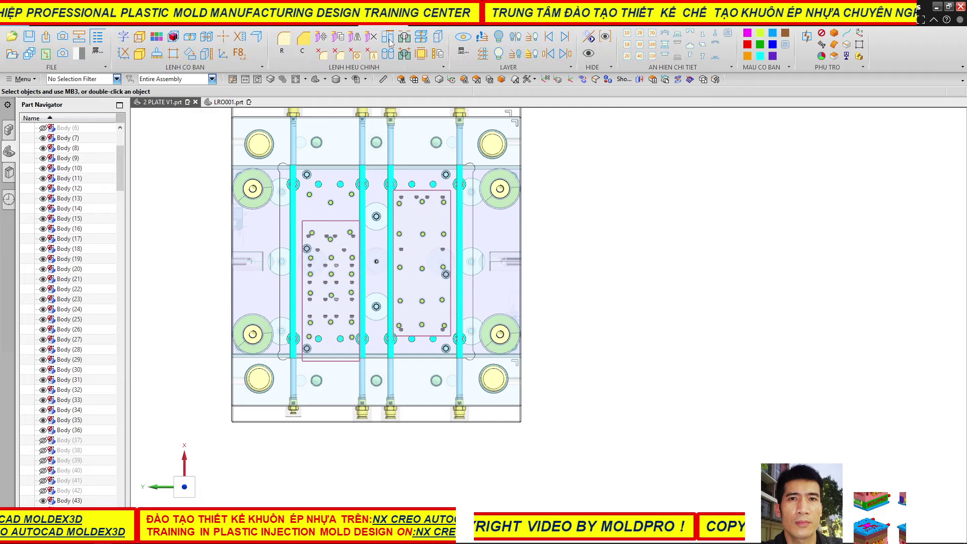
- Start a batch Replace Face and select the first pin top faces to extend
left_click(391, 43)
scroll(425, 201, "up", 3)
scroll(428, 194, "up", 2)
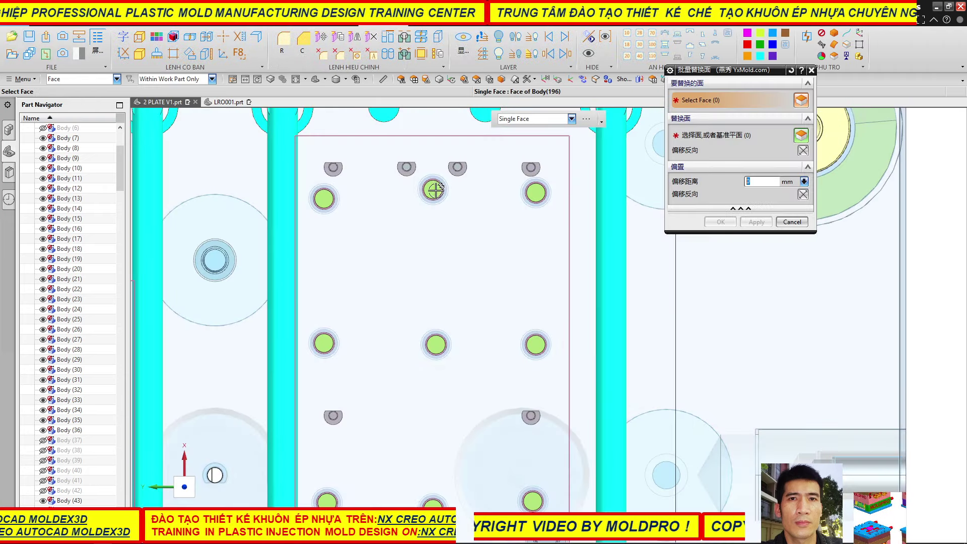
left_click(433, 189)
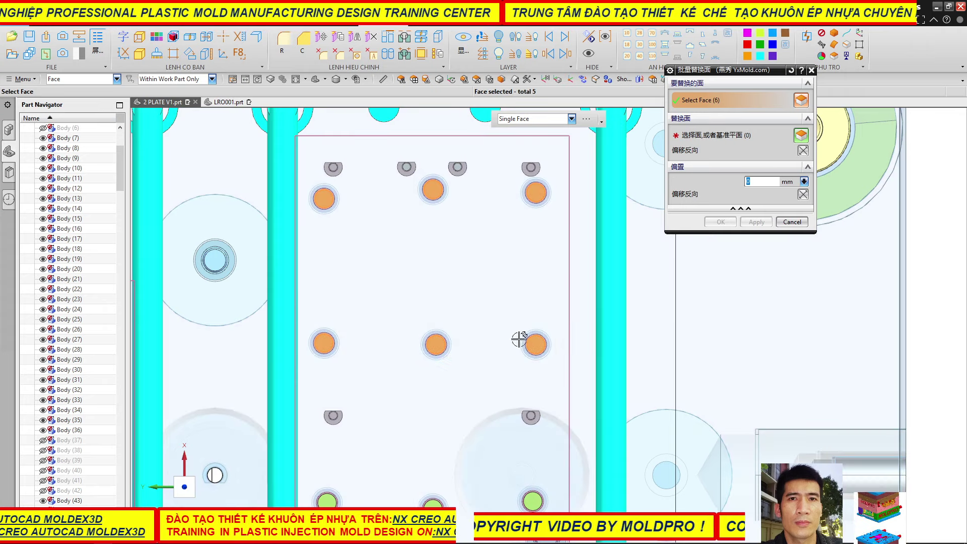
scroll(427, 274, "down", 3)
scroll(390, 367, "up", 5)
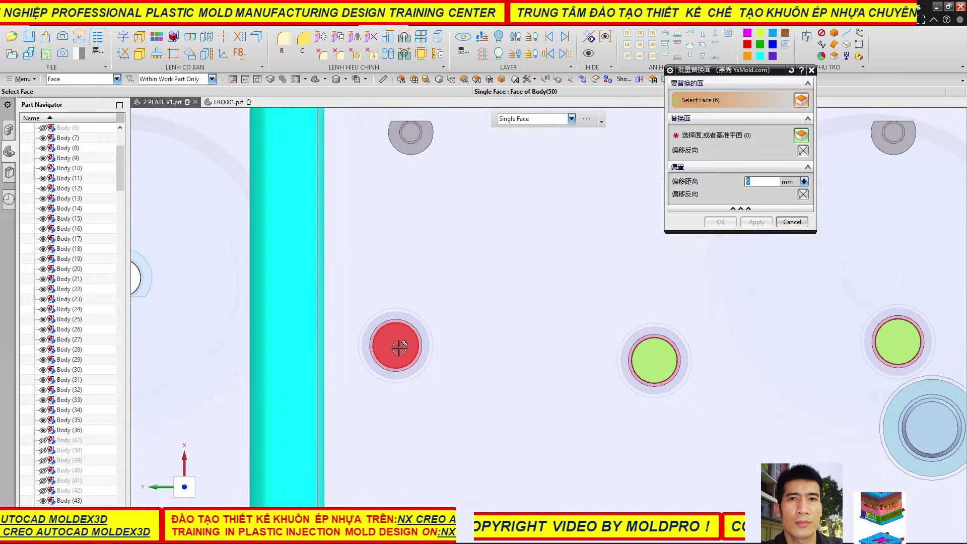
left_click(397, 346)
left_click(653, 359)
scroll(390, 325, "down", 2)
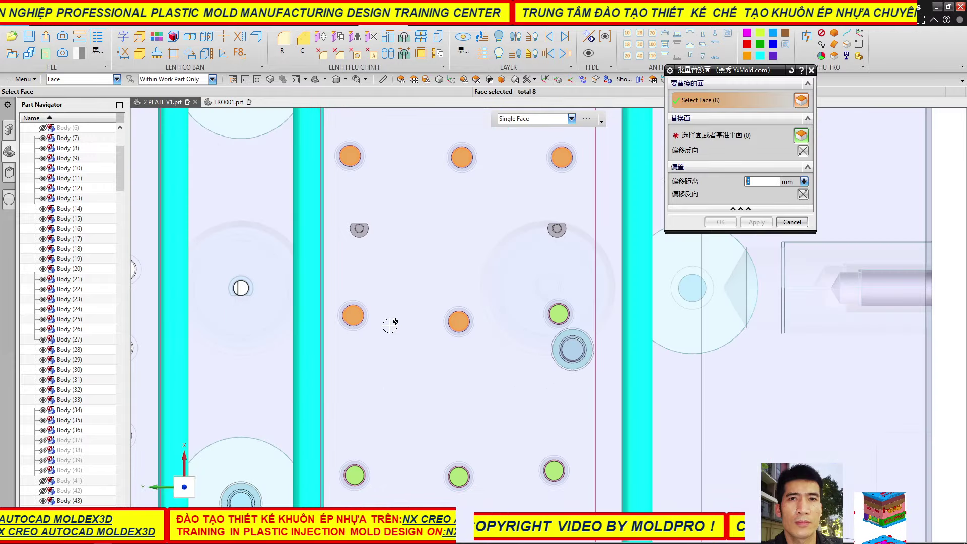
scroll(538, 323, "up", 2)
left_click(572, 309)
scroll(443, 242, "down", 2)
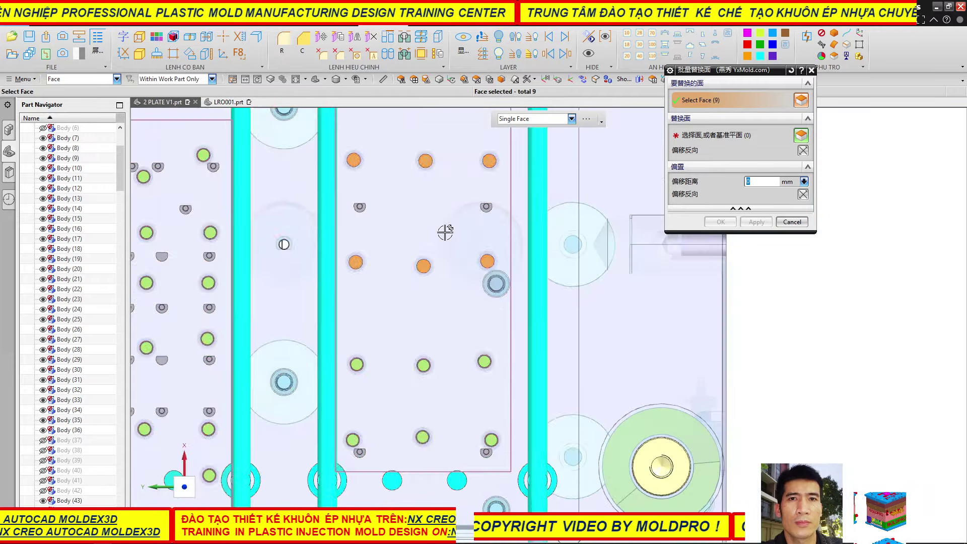
scroll(447, 272, "down", 1)
scroll(398, 328, "up", 4)
scroll(379, 348, "up", 1)
left_click(374, 360)
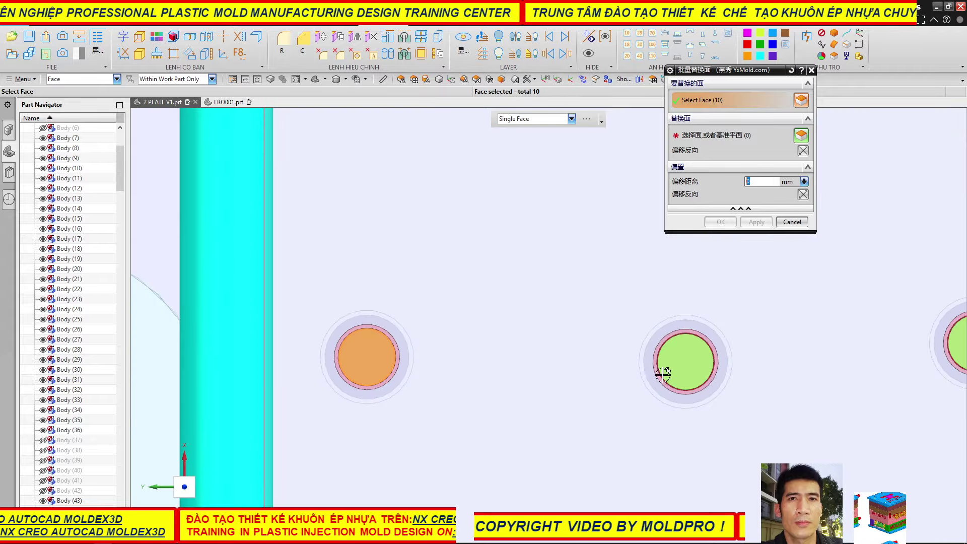
left_click(676, 367)
- Add the remaining pin top faces, bringing the selection to 15 faces
scroll(348, 304, "down", 2)
scroll(349, 305, "down", 2)
scroll(680, 313, "up", 3)
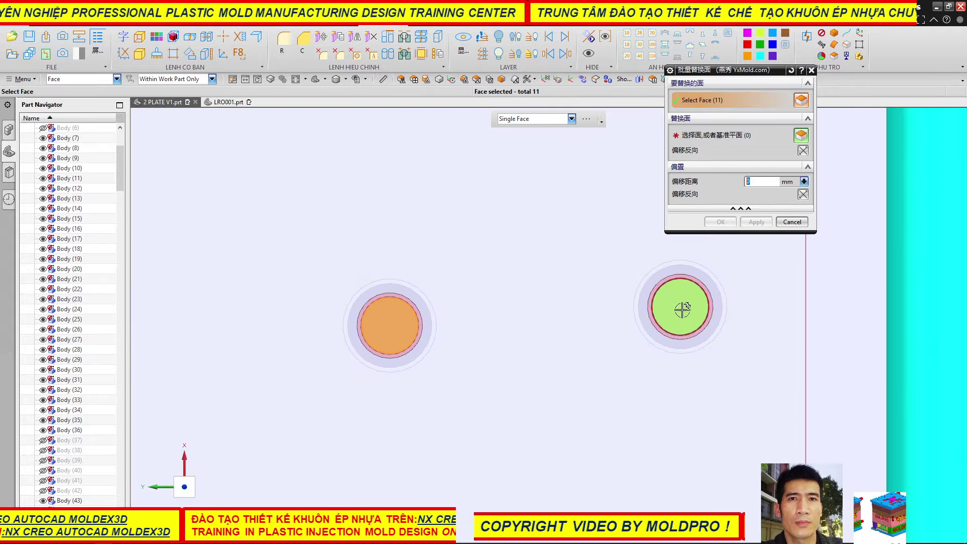
left_click(680, 310)
scroll(442, 239, "down", 3)
scroll(441, 239, "down", 2)
scroll(388, 323, "up", 3)
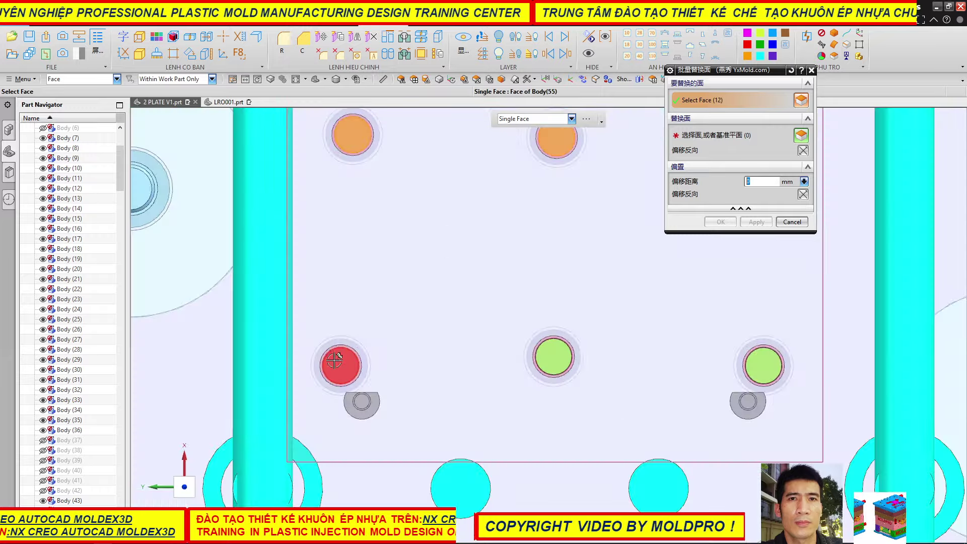
scroll(348, 366, "up", 2)
left_click(349, 370)
scroll(253, 333, "down", 2)
scroll(509, 348, "up", 2)
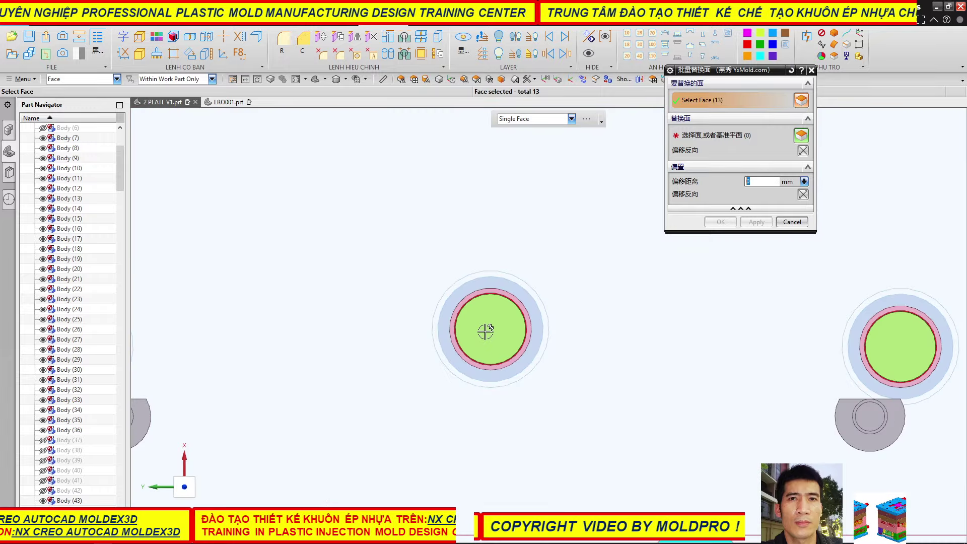
left_click(485, 329)
scroll(395, 337, "down", 3)
scroll(630, 348, "up", 2)
left_click(630, 346)
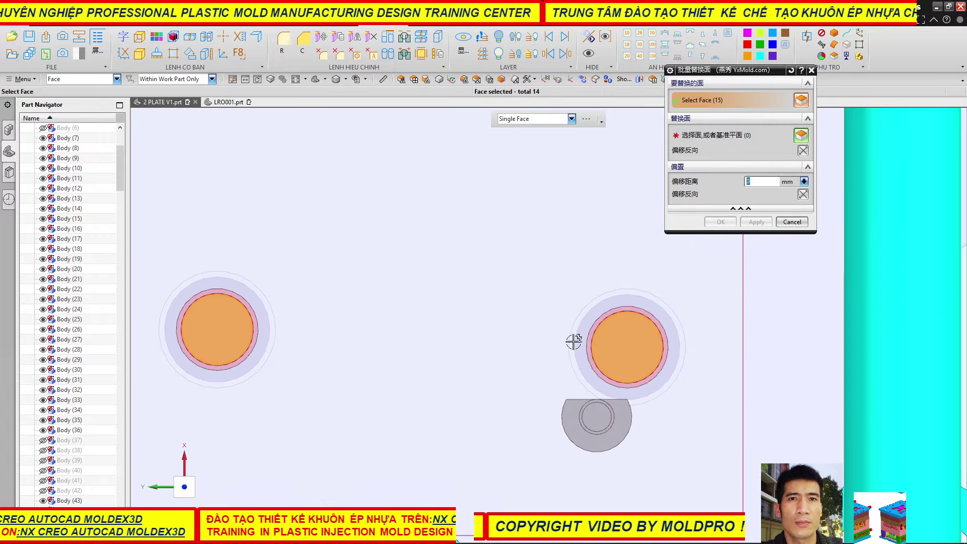
scroll(575, 339, "down", 2)
scroll(492, 352, "down", 2)
scroll(500, 368, "down", 2)
scroll(564, 382, "down", 2)
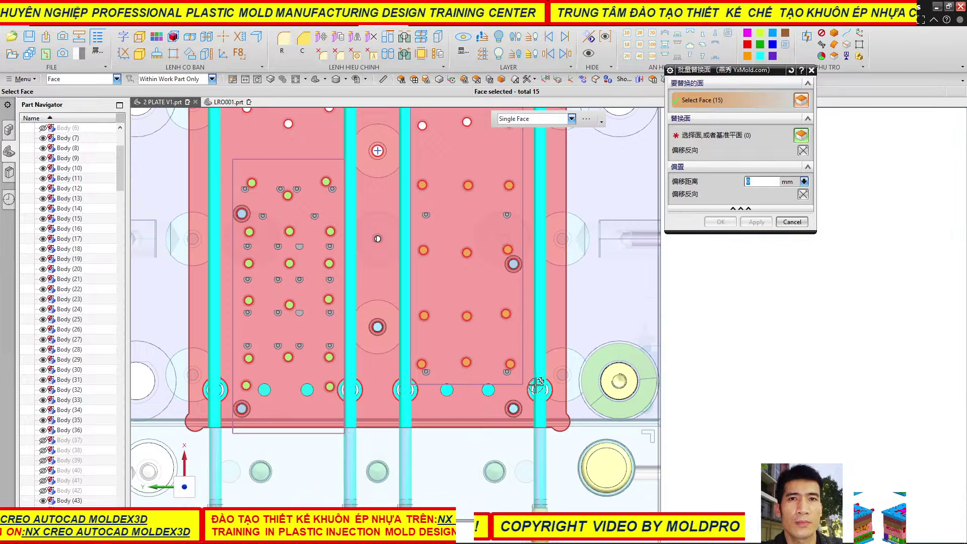
scroll(681, 401, "down", 1)
scroll(316, 173, "up", 3)
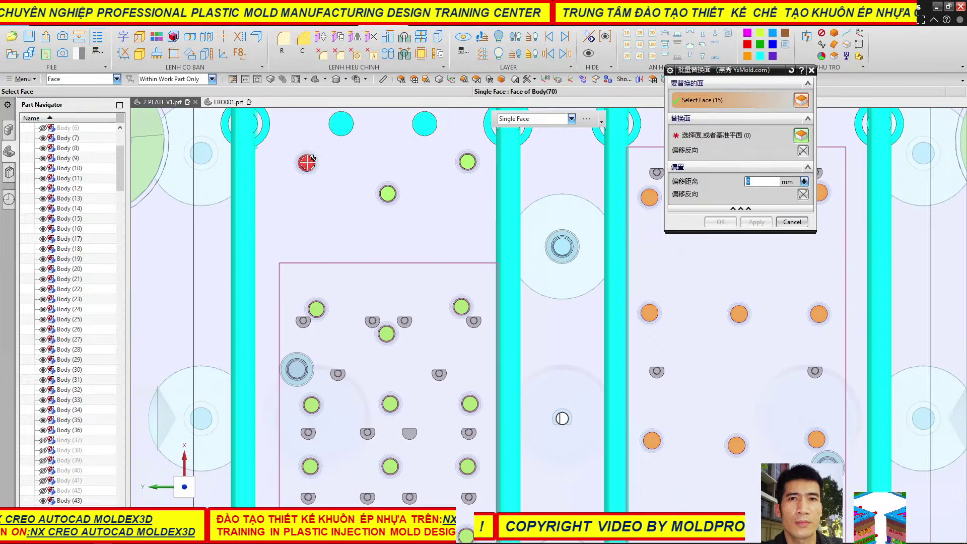
scroll(313, 169, "up", 2)
scroll(313, 169, "down", 2)
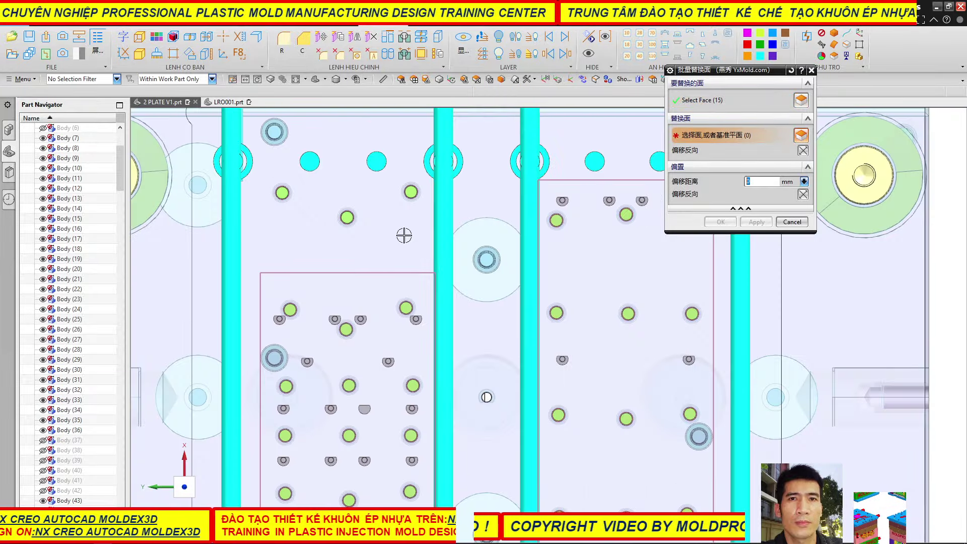
scroll(407, 300, "down", 3)
- Use Datum Plane(379) as the target face at 0 mm offset and apply the replacement
middle_click_drag(407, 300, 443, 218)
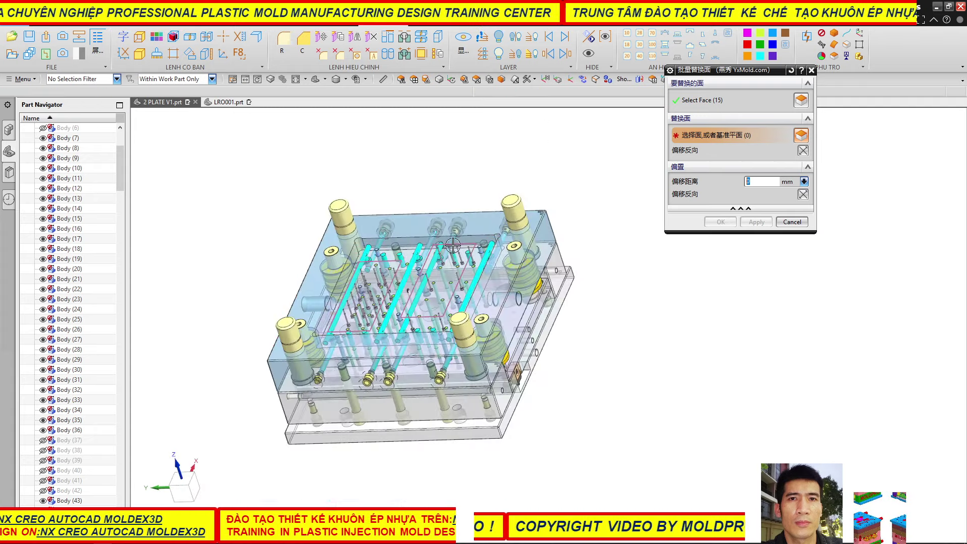
scroll(470, 228, "up", 4)
scroll(510, 266, "up", 2)
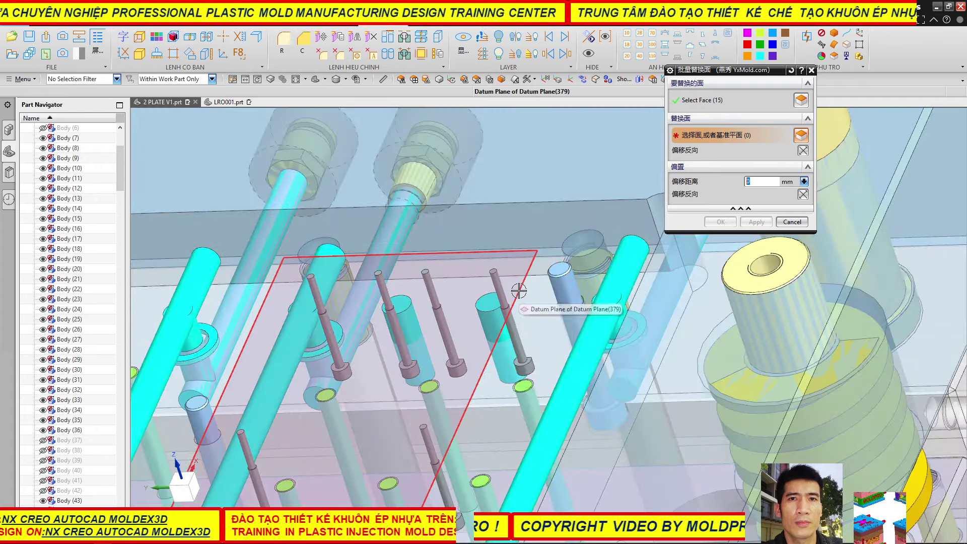
left_click(520, 290)
left_click(762, 226)
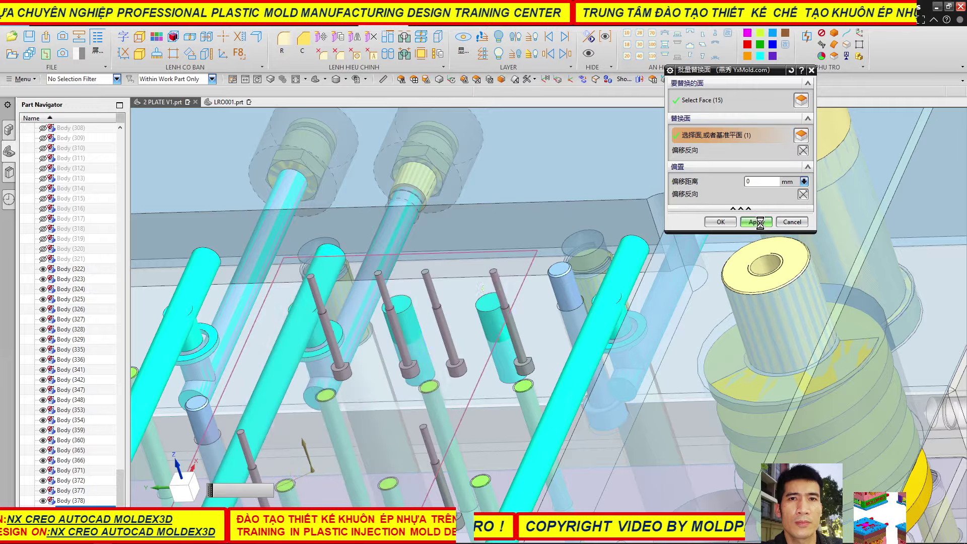
- Select the 20 pin top faces as the faces to replace, viewing the mold from above
scroll(505, 210, "down", 5)
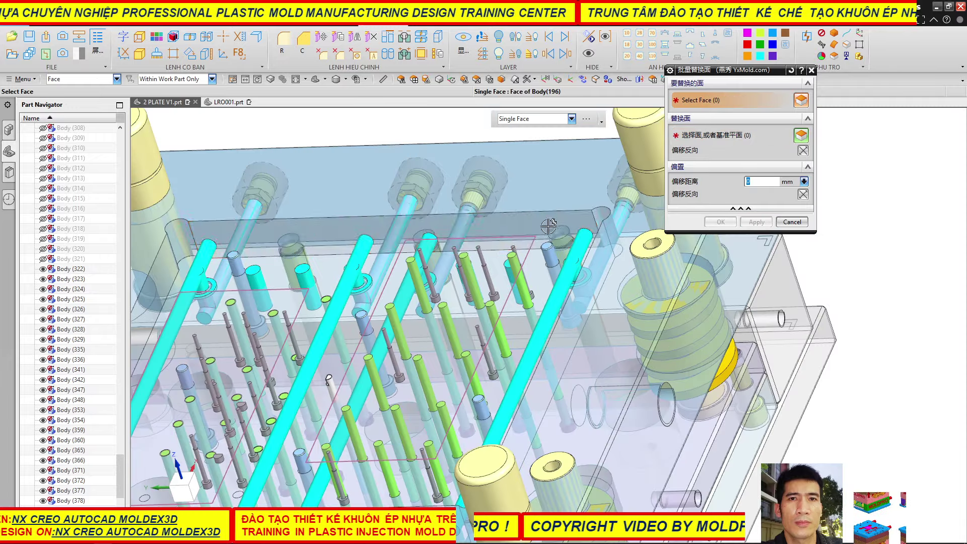
scroll(504, 209, "down", 5)
mouse_move(504, 210)
middle_mouse_down()
mouse_move(370, 339)
mouse_move(280, 374)
middle_mouse_up()
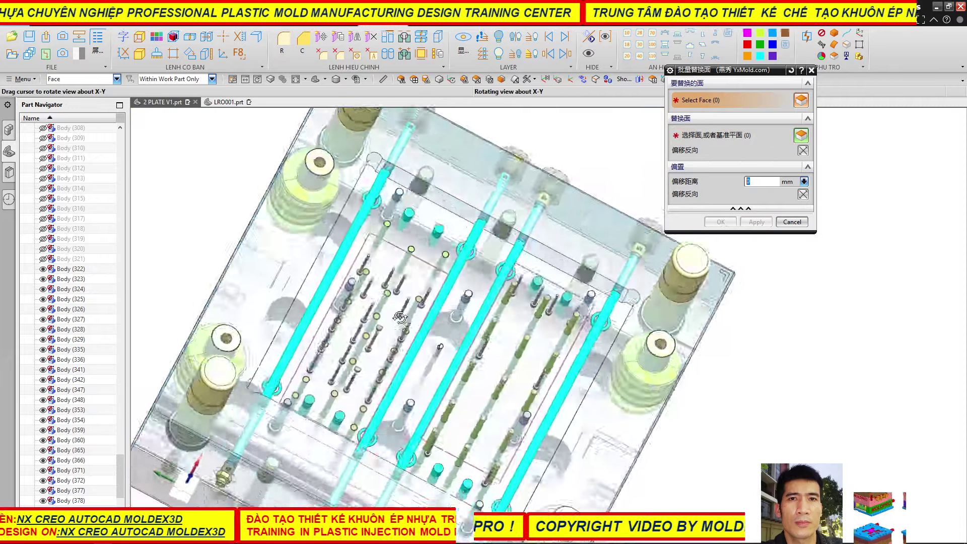
scroll(281, 374, "up", 2)
scroll(280, 374, "up", 3)
scroll(281, 374, "up", 2)
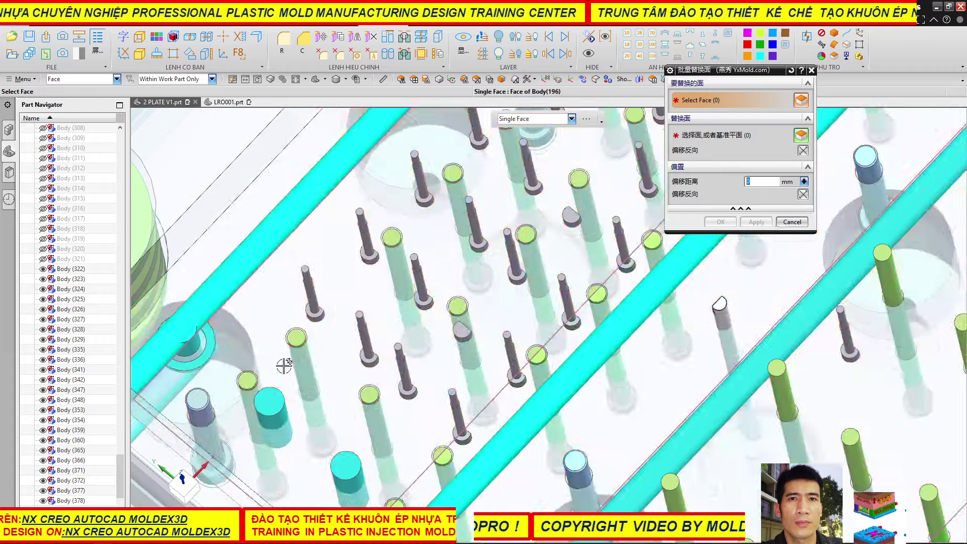
scroll(257, 354, "up", 4)
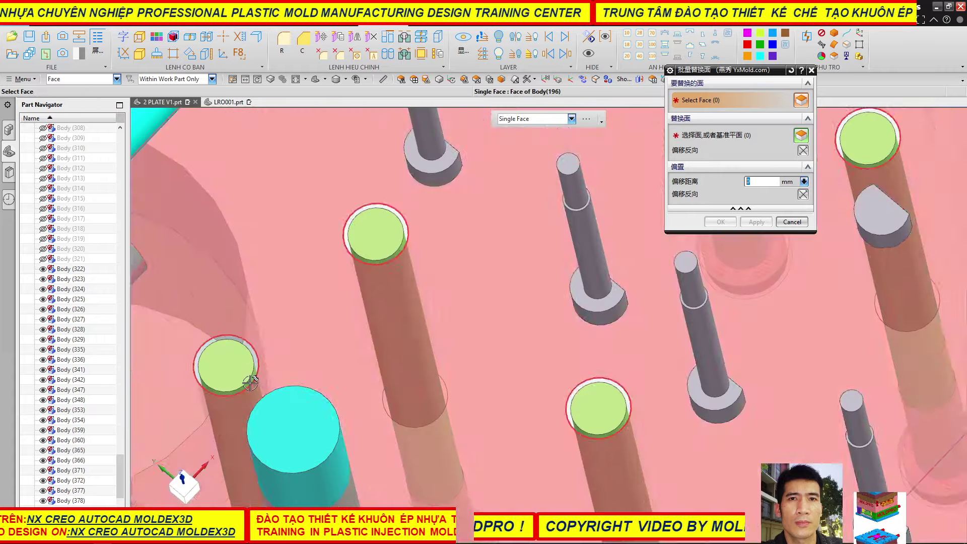
left_click(226, 363)
left_click(377, 239)
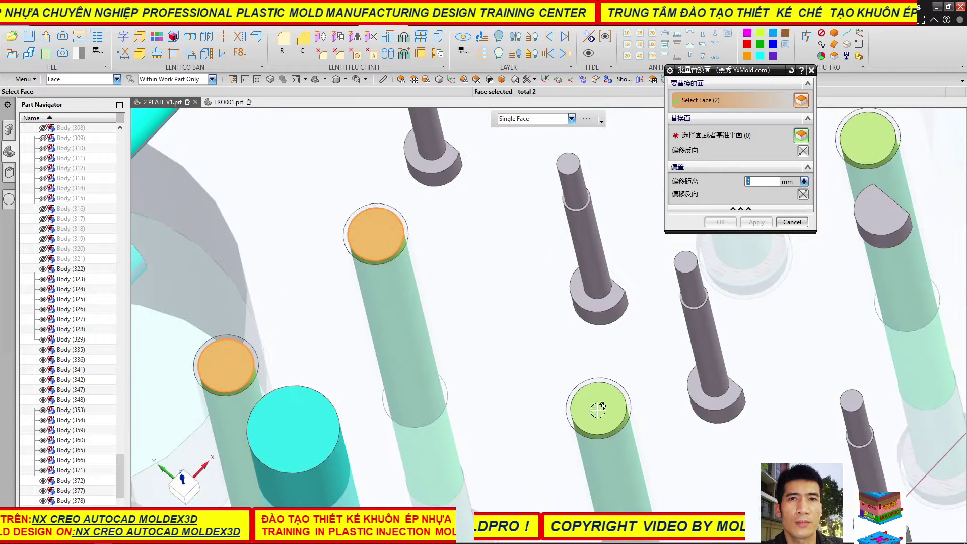
left_click(599, 408)
scroll(323, 230, "down", 3)
scroll(323, 230, "down", 3)
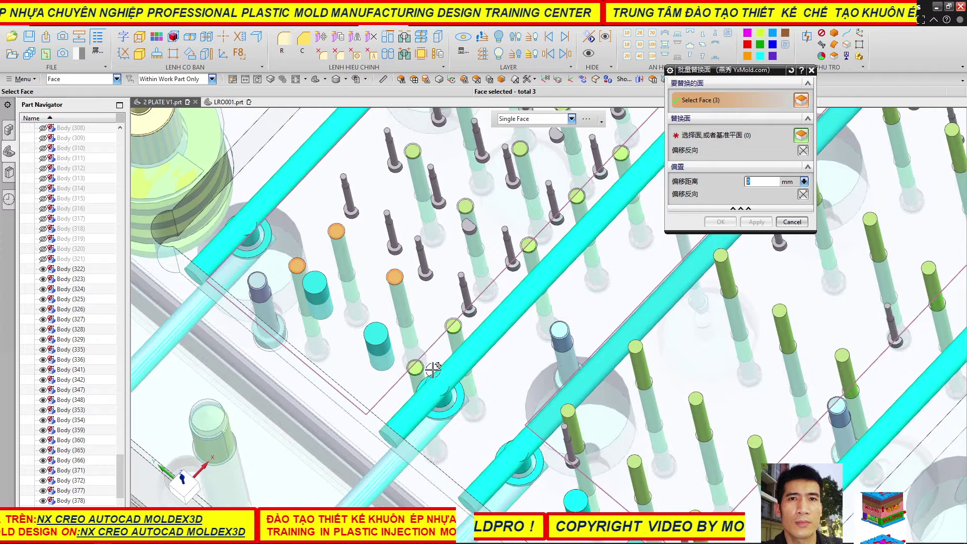
scroll(418, 365, "up", 2)
scroll(405, 360, "up", 2)
left_click(407, 359)
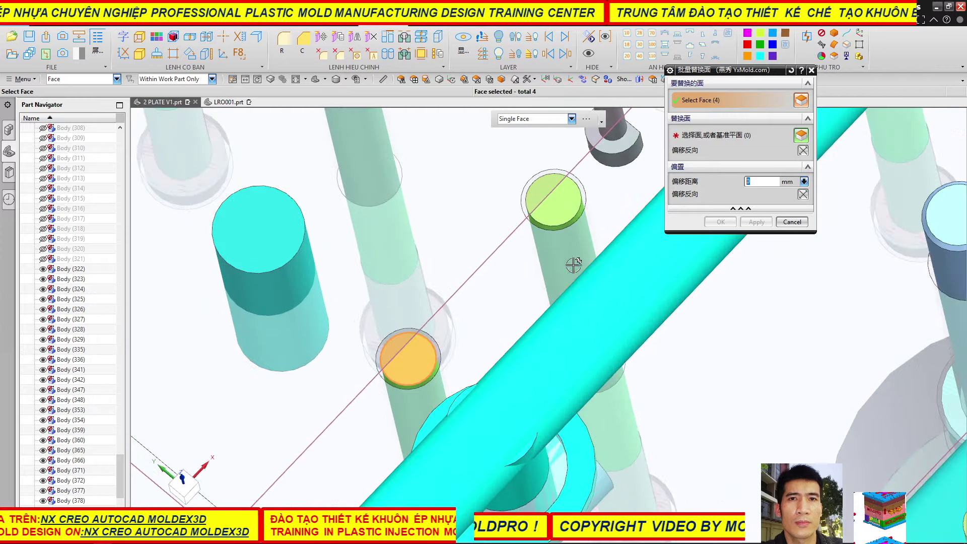
left_click(567, 205)
scroll(310, 277, "down", 3)
scroll(326, 316, "up", 2)
scroll(388, 241, "up", 2)
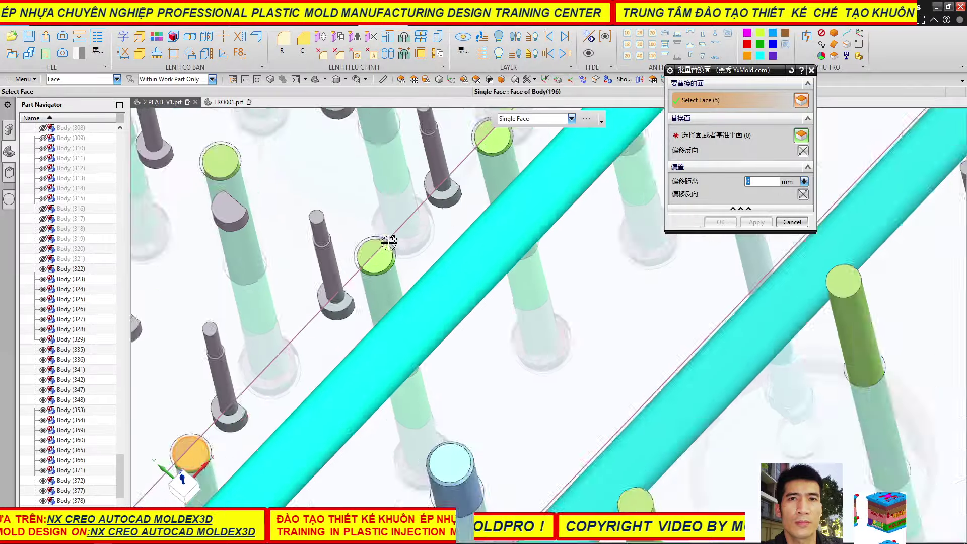
left_click(376, 258)
scroll(391, 291, "down", 2)
scroll(391, 291, "down", 2)
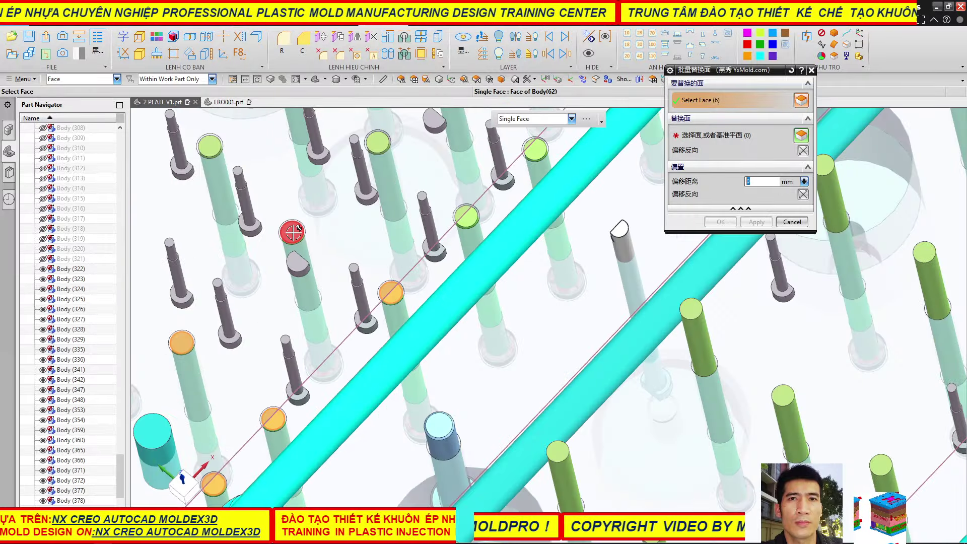
left_click(214, 152)
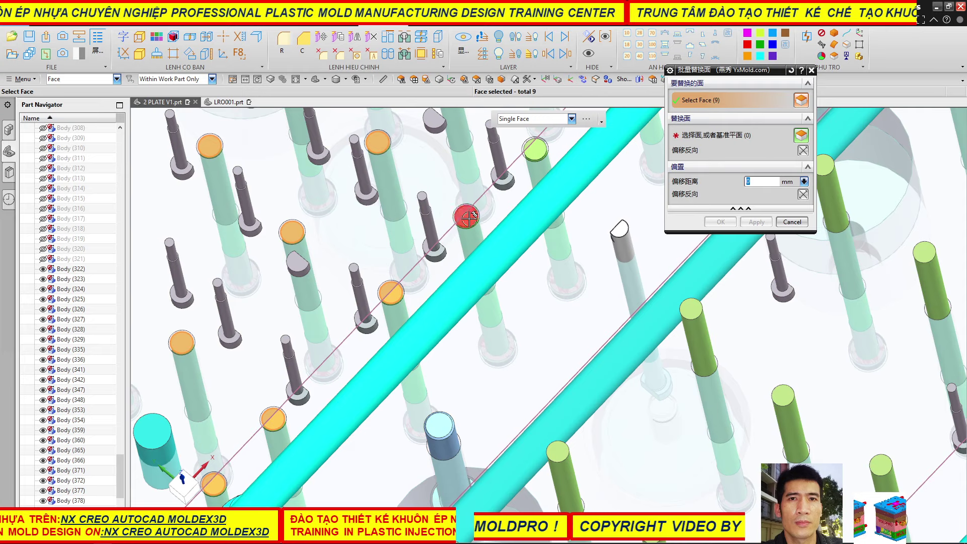
left_click(467, 217)
scroll(468, 218, "down", 2)
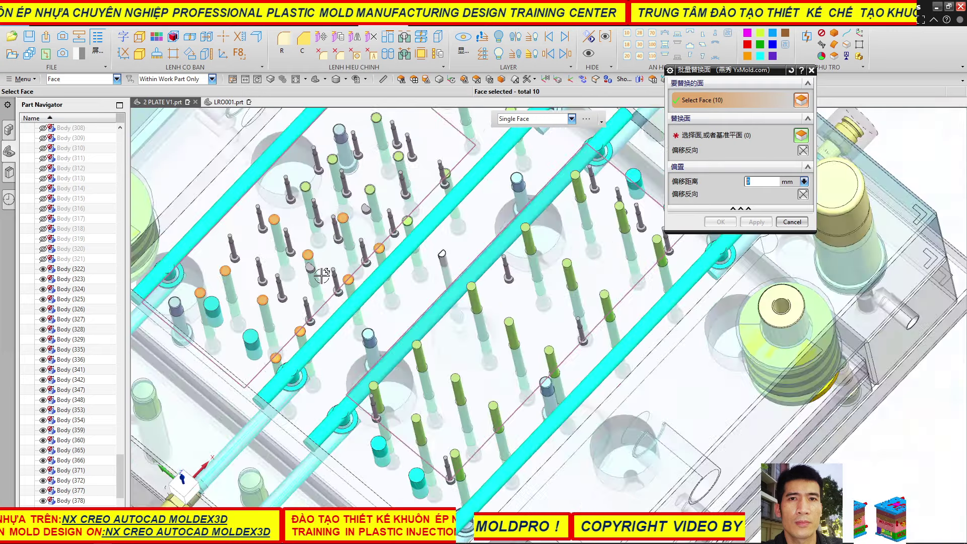
scroll(467, 218, "down", 2)
scroll(318, 164, "up", 5)
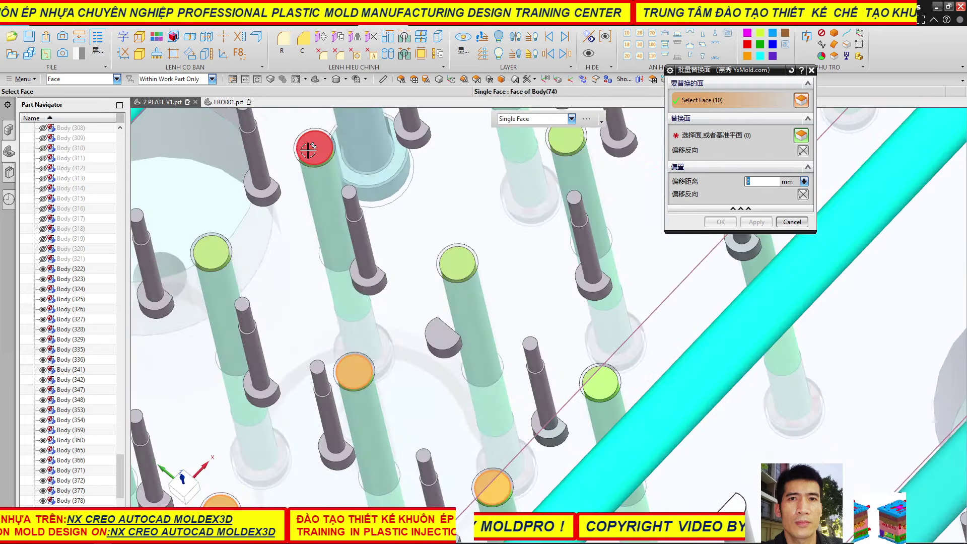
left_click(315, 151)
left_click(212, 252)
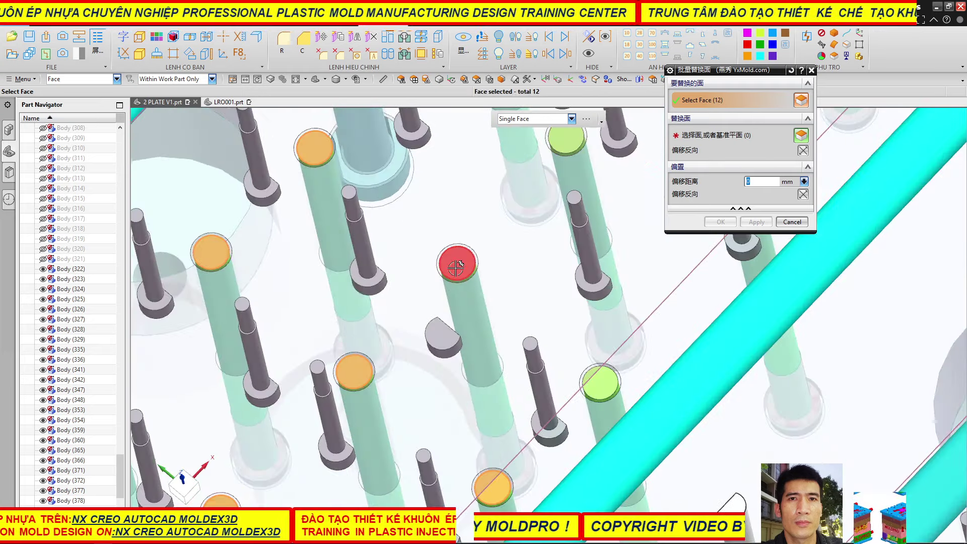
left_click(450, 276)
scroll(450, 276, "down", 2)
scroll(283, 256, "up", 1)
scroll(443, 312, "up", 3)
left_click(459, 338)
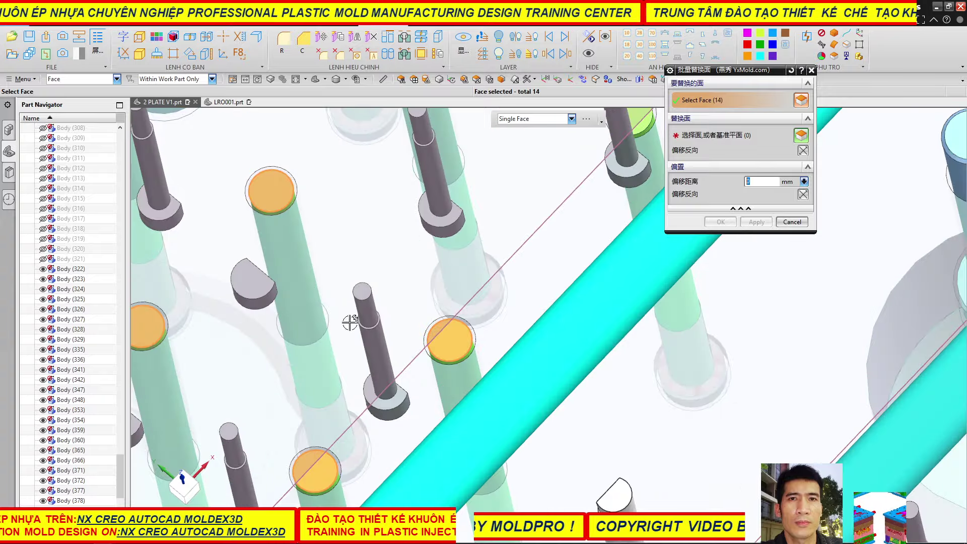
scroll(350, 320, "down", 2)
scroll(452, 217, "up", 3)
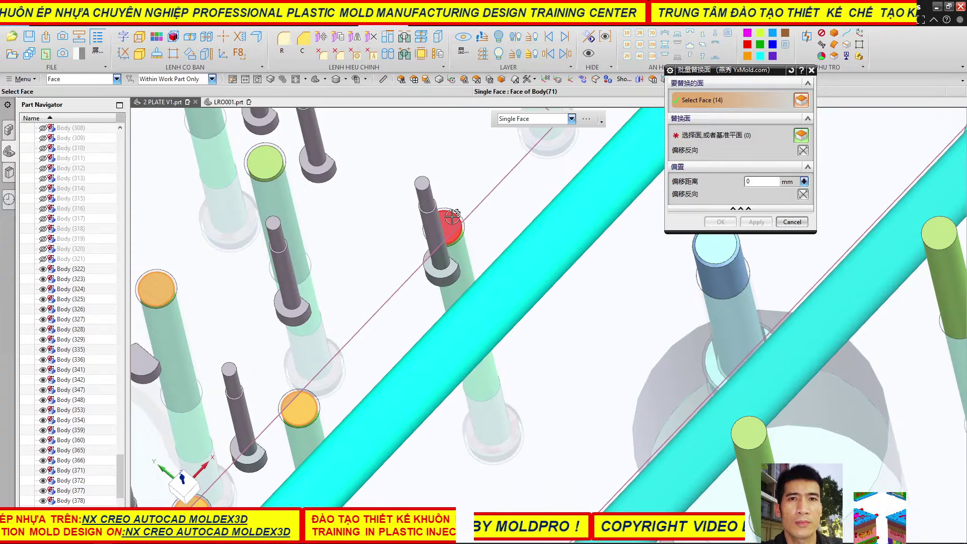
left_click(453, 217)
scroll(452, 217, "down", 2)
scroll(363, 232, "up", 2)
scroll(368, 232, "down", 2)
left_click(373, 234)
scroll(416, 299, "up", 1)
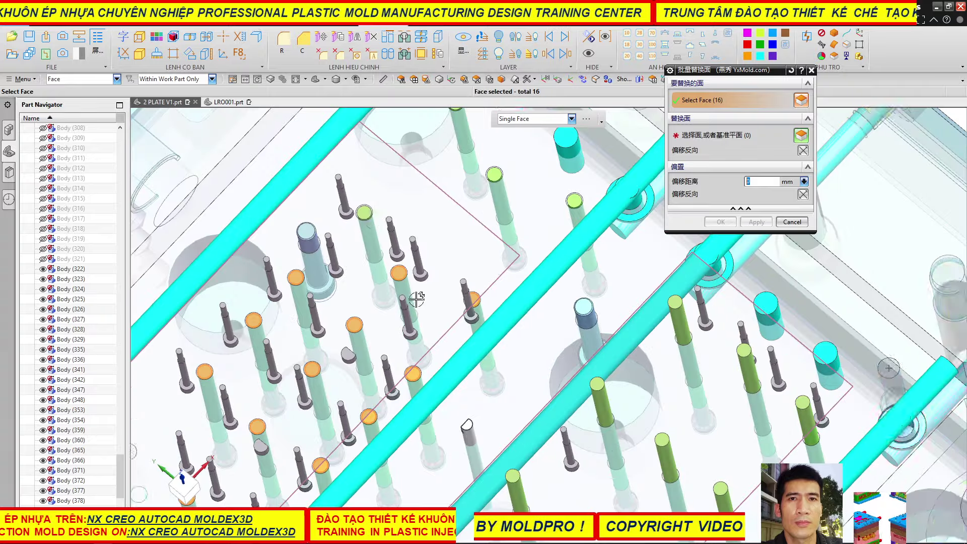
scroll(416, 300, "up", 2)
left_click(366, 222)
scroll(366, 222, "down", 2)
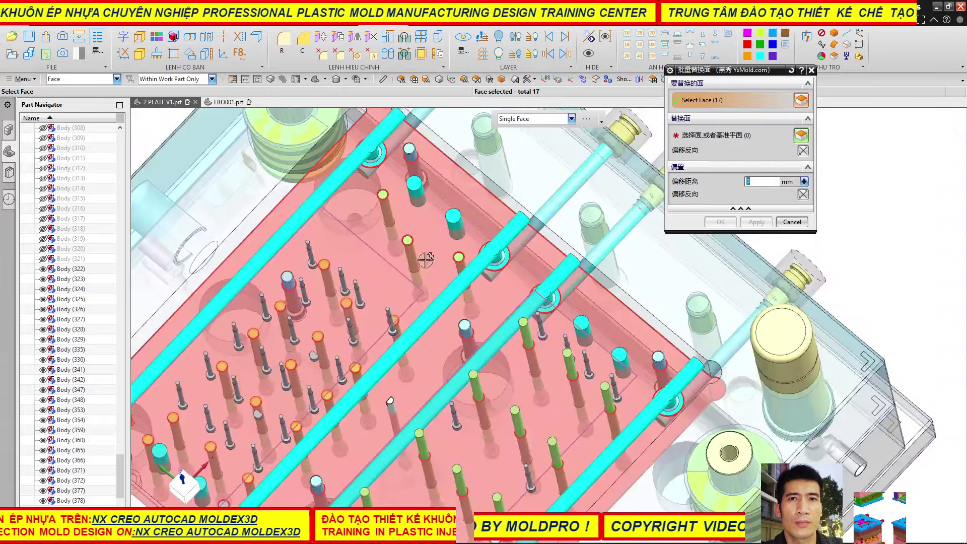
scroll(456, 254, "up", 2)
scroll(458, 260, "up", 1)
left_click(462, 266)
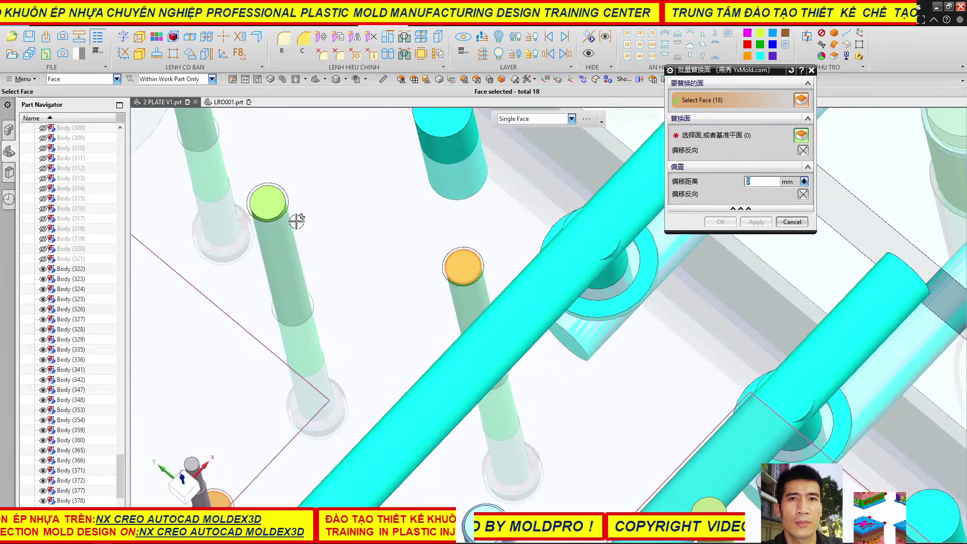
left_click(269, 205)
scroll(381, 328, "down", 2)
scroll(302, 211, "up", 2)
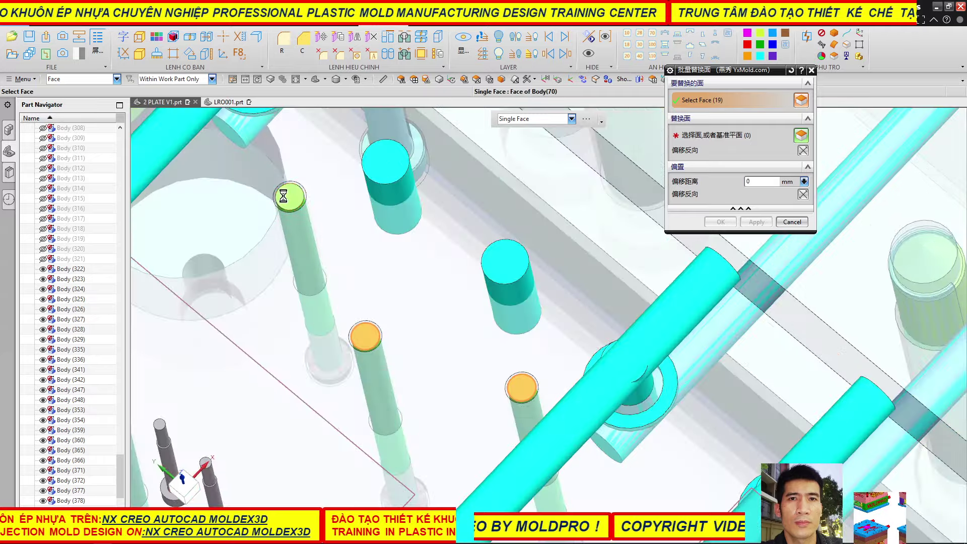
left_click(283, 196)
scroll(302, 226, "down", 3)
scroll(327, 262, "down", 2)
scroll(353, 292, "down", 2)
middle_click_drag(353, 313, 414, 282)
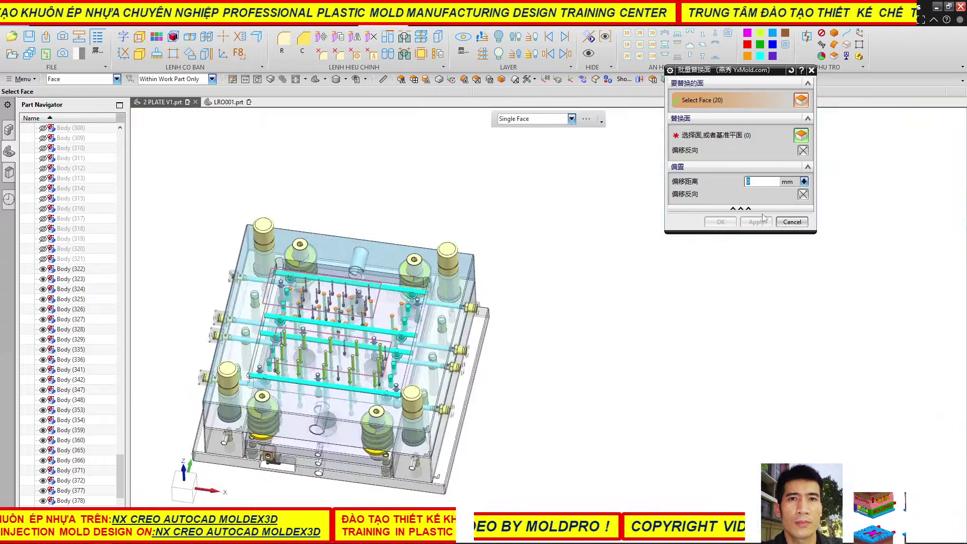
- Use the datum plane as the replacement face, apply, and close the Replace Face tool
left_click(714, 141)
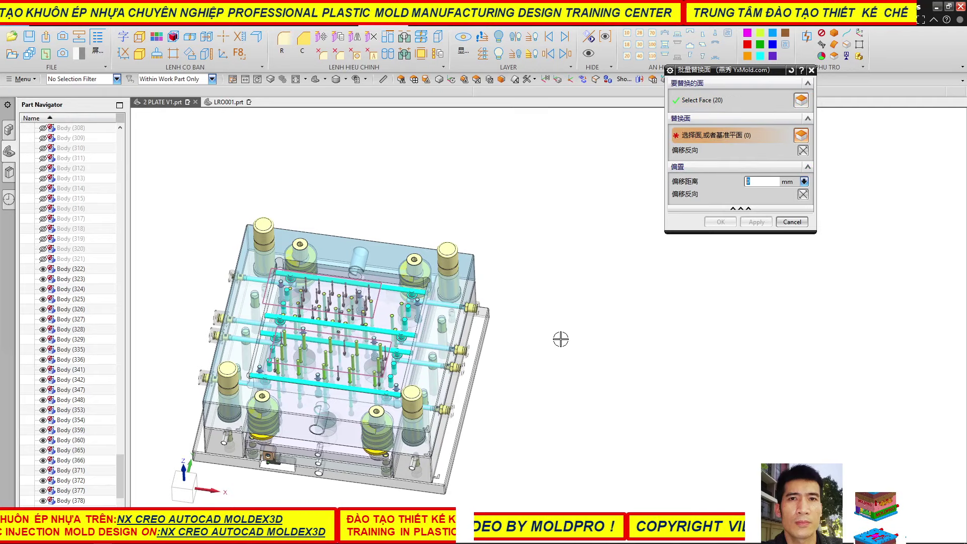
scroll(389, 298, "up", 4)
scroll(365, 278, "up", 3)
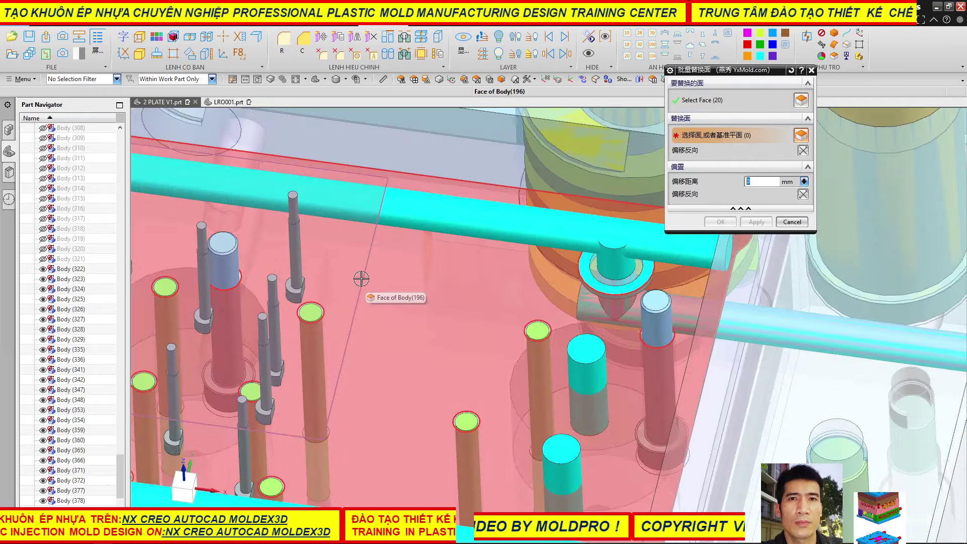
scroll(361, 279, "down", 3)
left_click(362, 279)
scroll(361, 278, "down", 2)
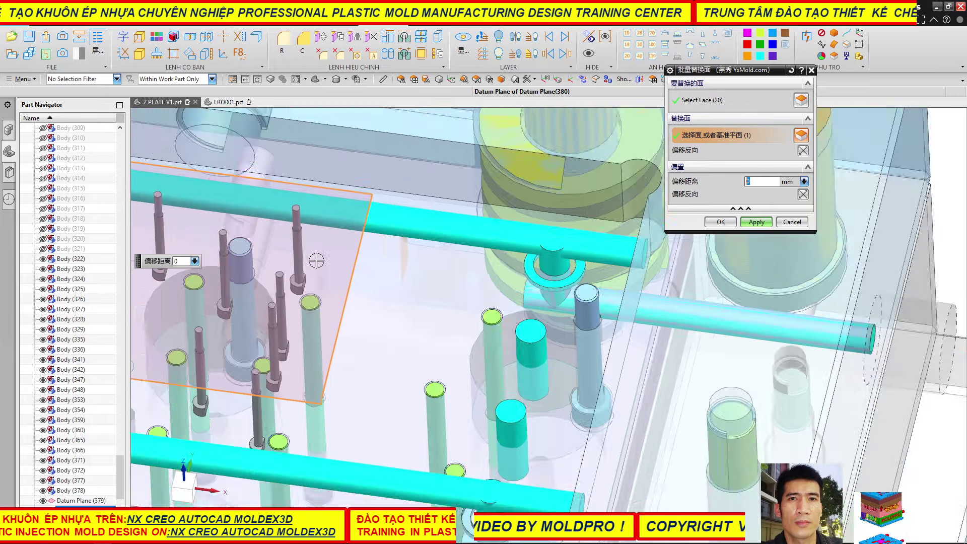
left_click(758, 223)
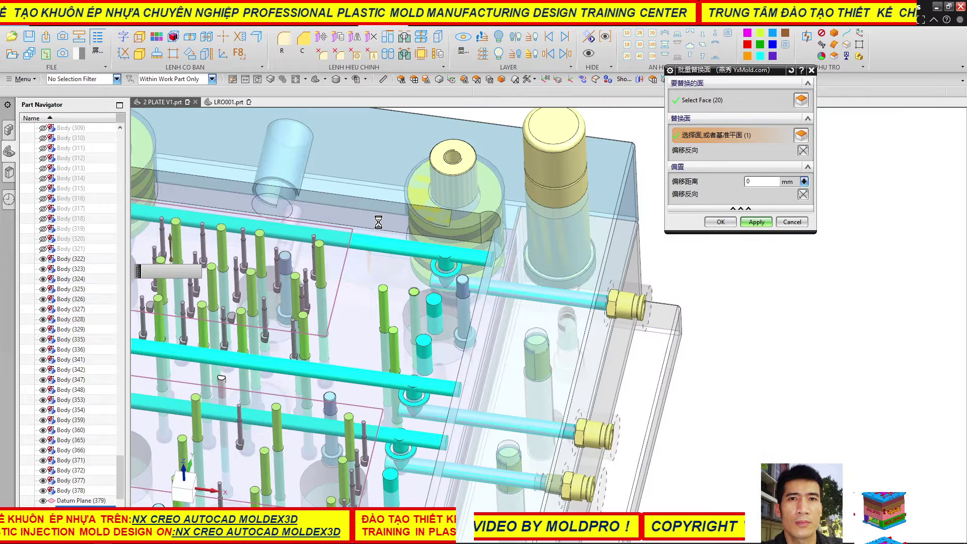
scroll(379, 222, "down", 4)
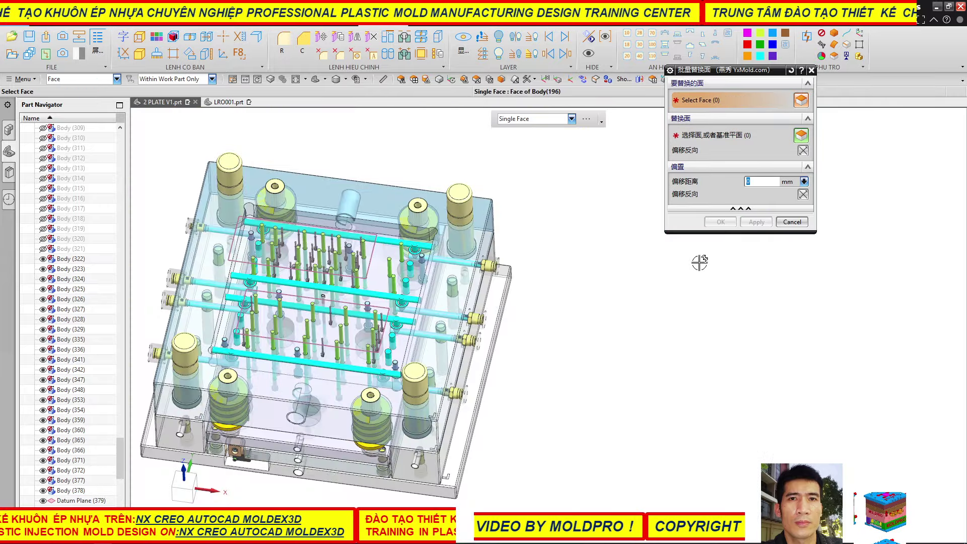
left_click(791, 222)
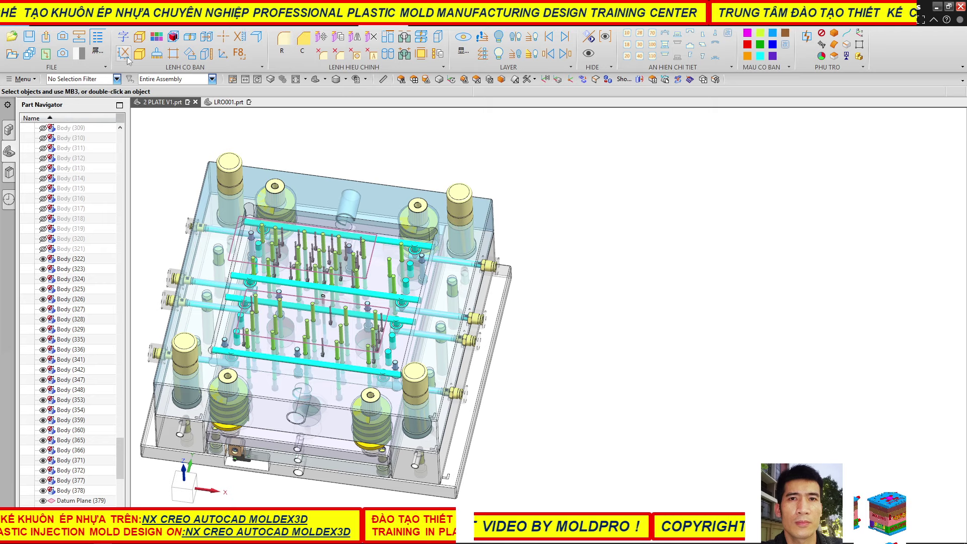
- Remove the parameters from the mold bodies and show the mold plate via Class Selection
key("ctrl+shift+r")
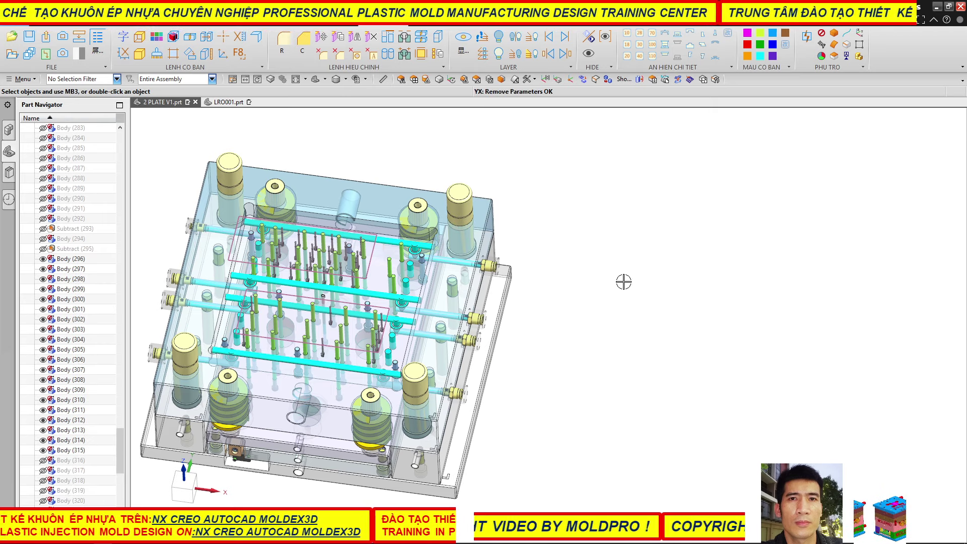
key("ctrl+shift+b")
key("ctrl+shift+k")
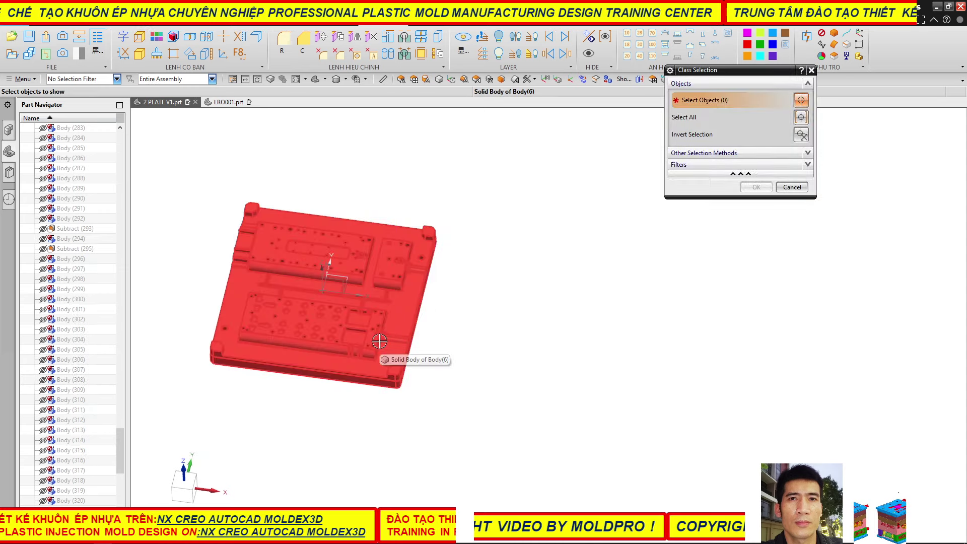
left_click(380, 340)
left_click(758, 191)
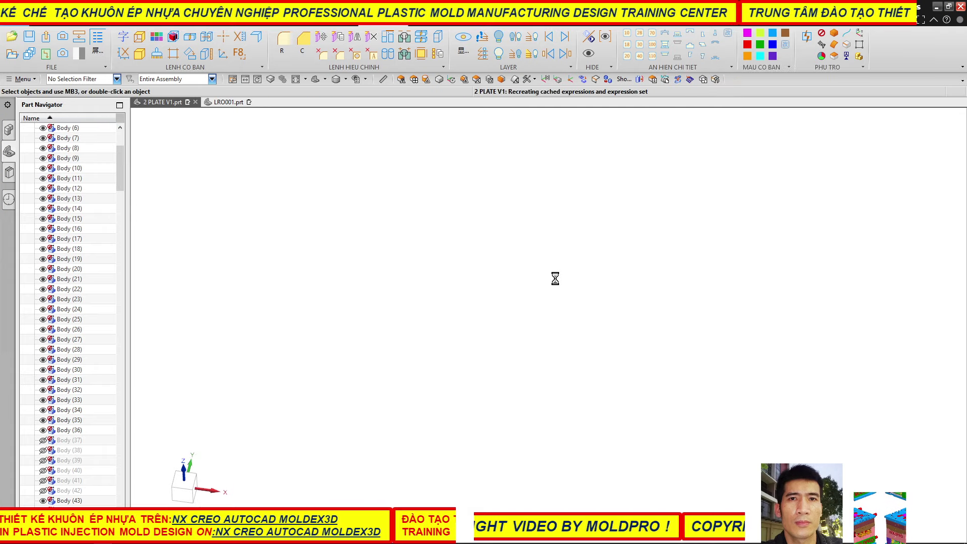
- Select Datum Plane (356) in the Part Navigator
scroll(260, 241, "up", 4)
left_click_drag(119, 168, 120, 491)
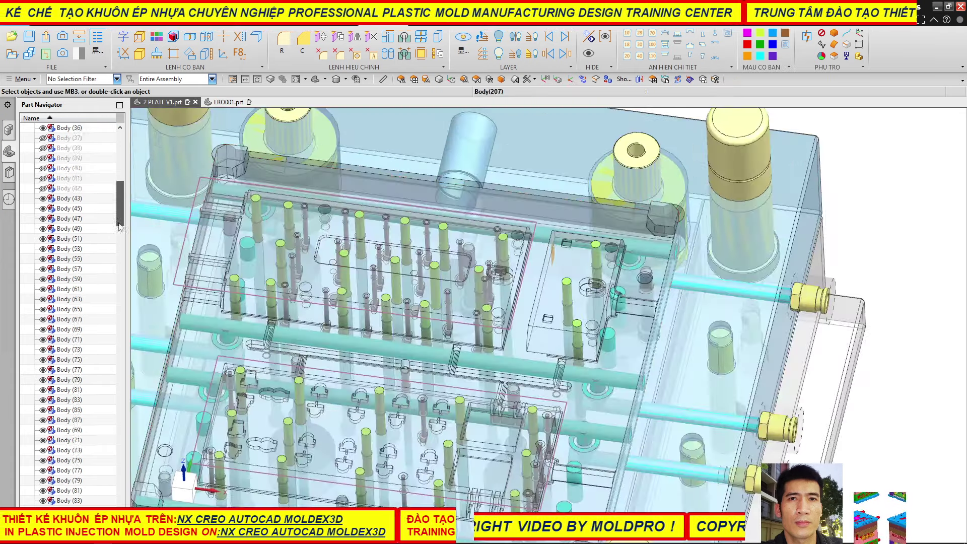
left_click(86, 501)
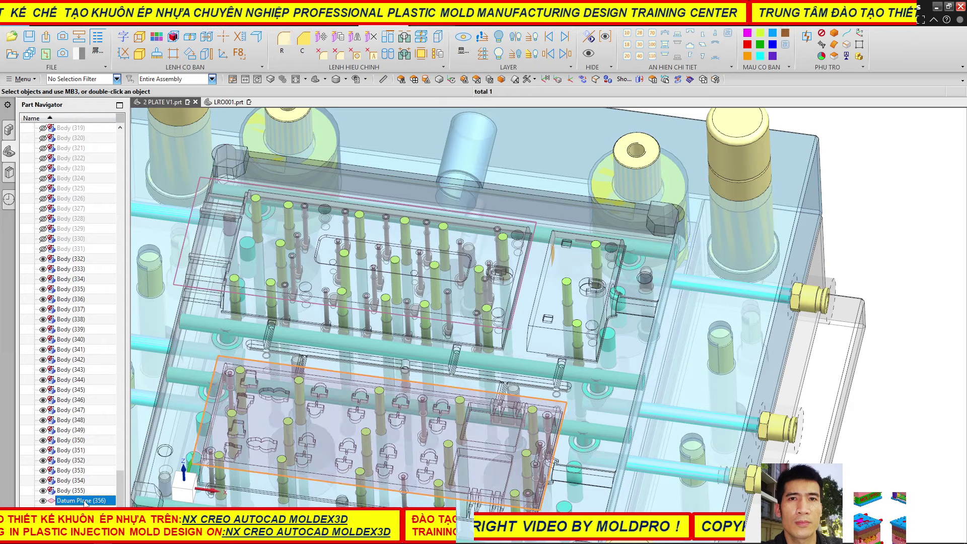
left_click(187, 230)
right_click(73, 295)
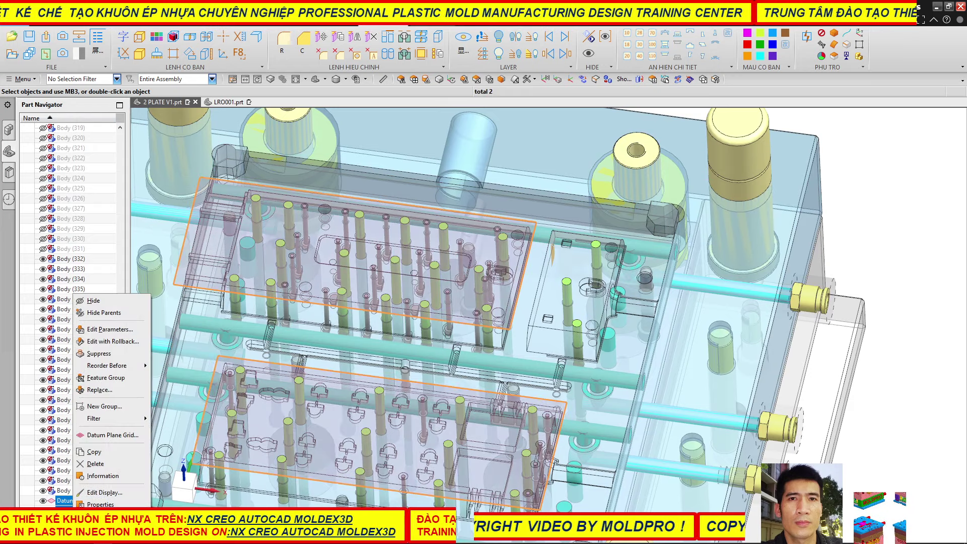
left_click(93, 300)
scroll(452, 310, "up", 2)
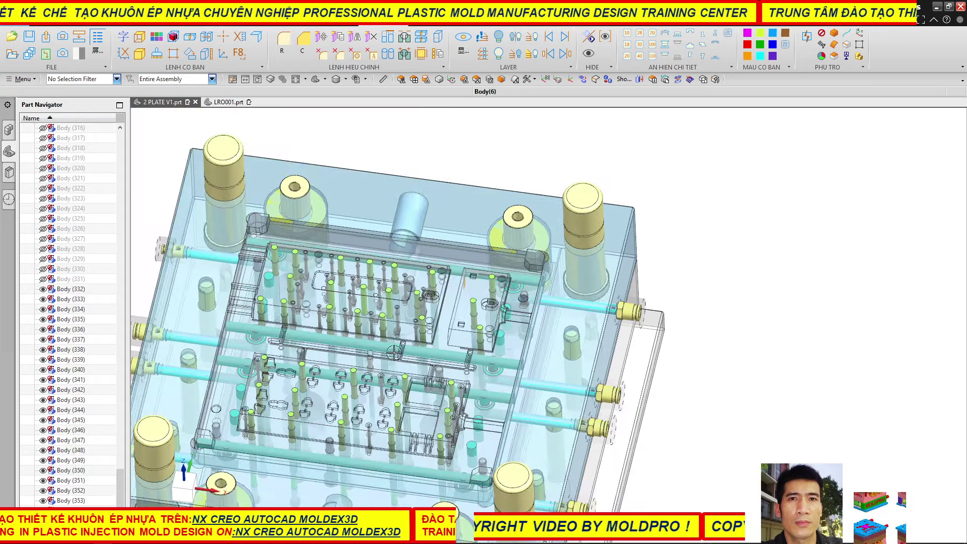
scroll(453, 310, "up", 2)
scroll(452, 310, "up", 2)
scroll(479, 296, "down", 3)
scroll(479, 296, "down", 2)
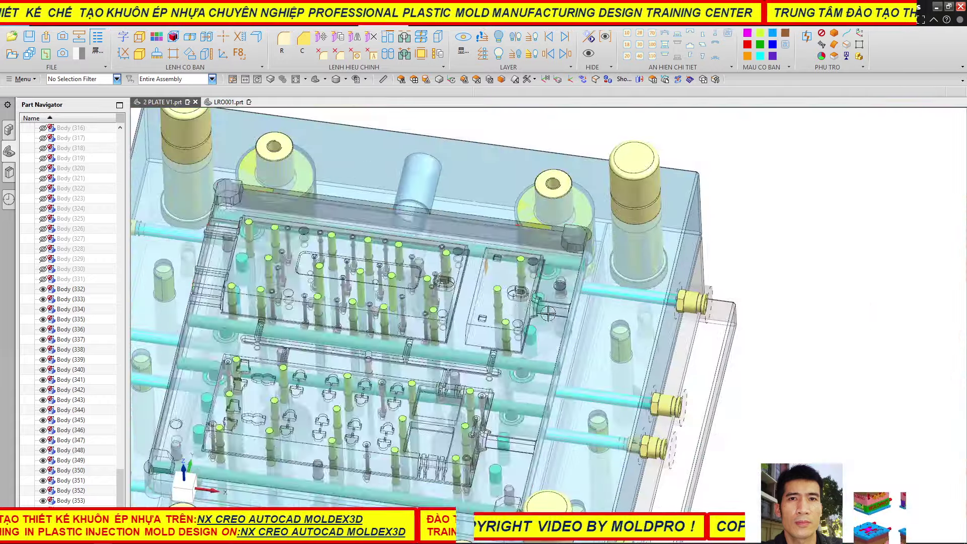
mouse_move(524, 282)
middle_mouse_down()
mouse_move(563, 267)
mouse_move(567, 324)
mouse_move(598, 283)
mouse_move(553, 289)
mouse_move(536, 130)
middle_mouse_up()
scroll(642, 259, "down", 3)
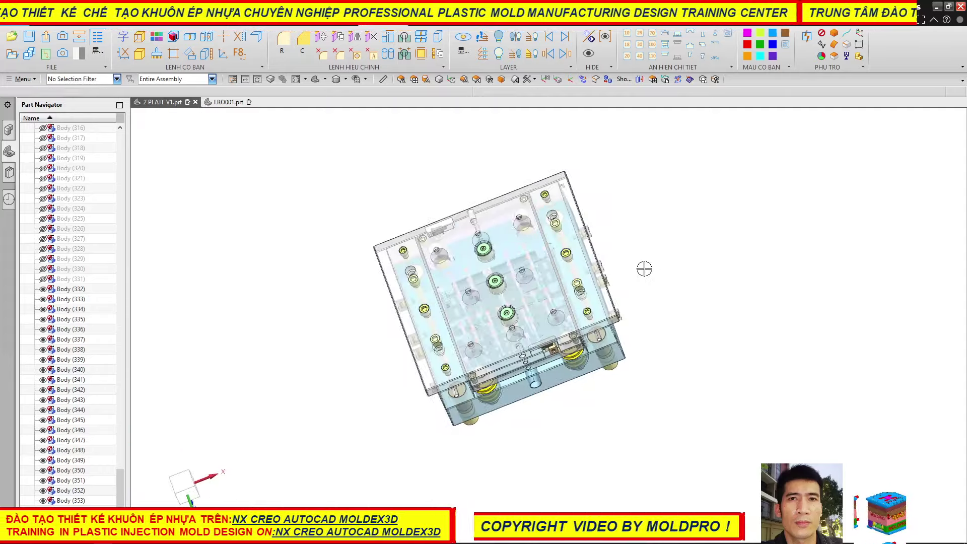
key("ctrl+l")
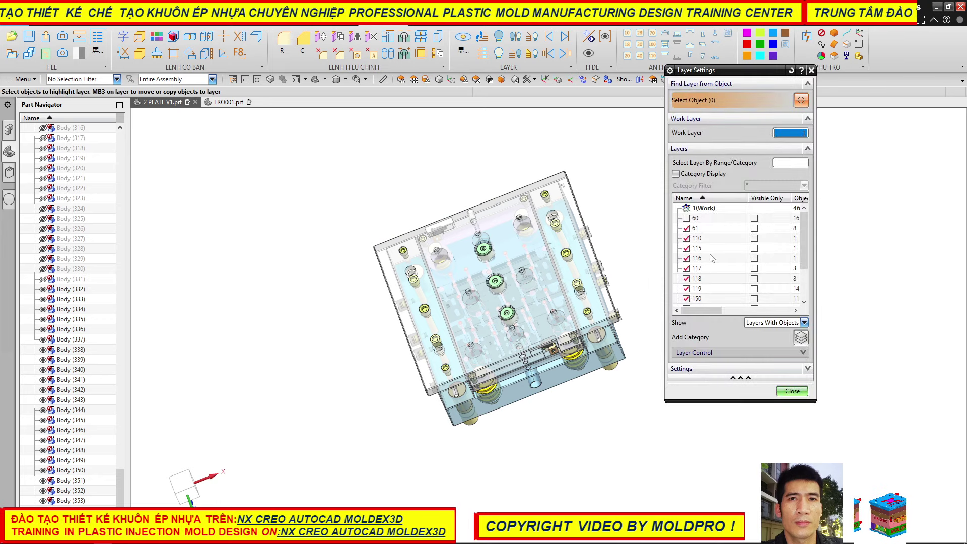
- Turn on layers 60, 170, 210, 220, 252 and 253, then view the mold isometrically
left_click(686, 218)
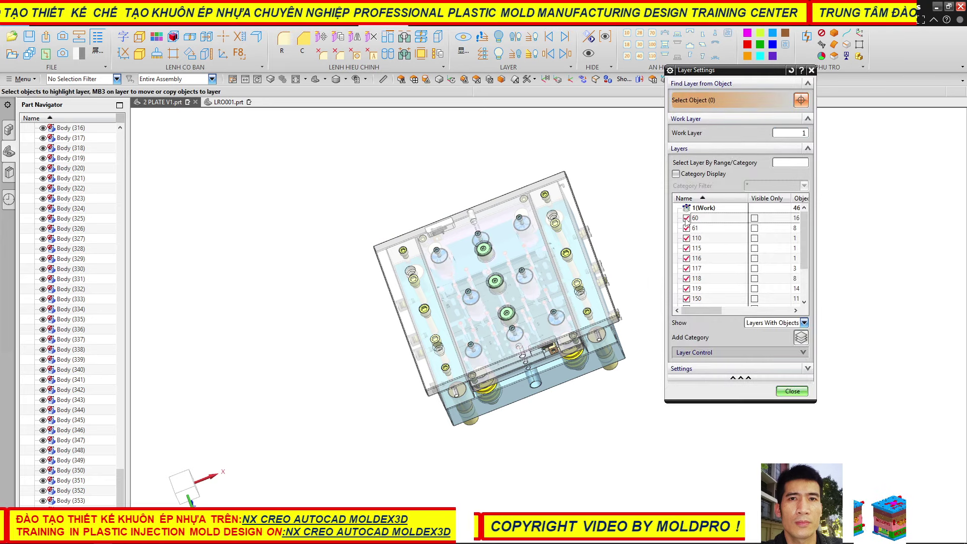
scroll(701, 262, "down", 2)
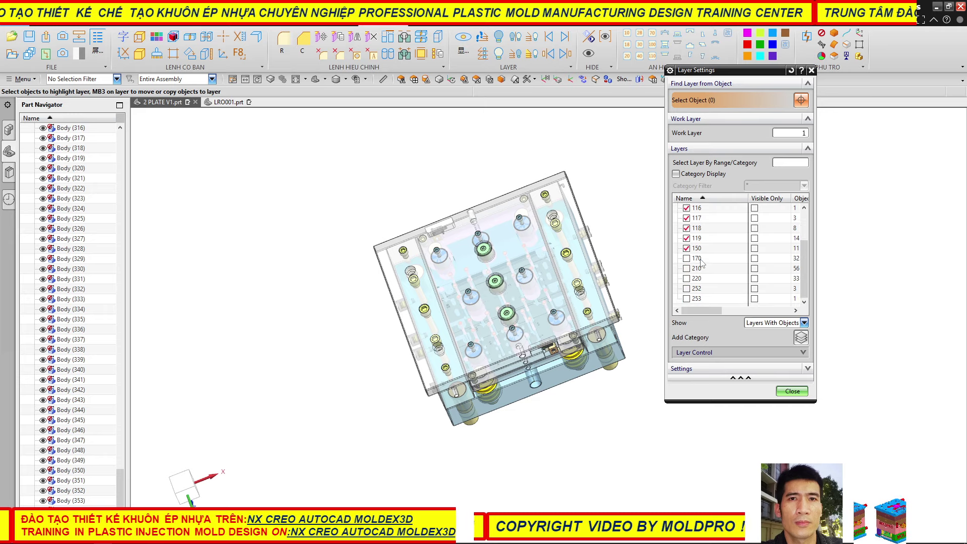
left_click(687, 258)
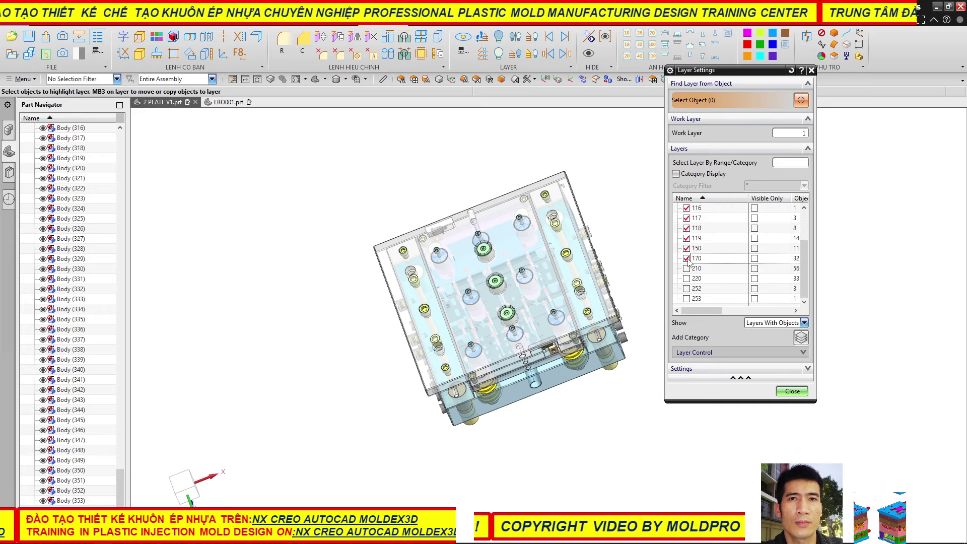
left_click(686, 288)
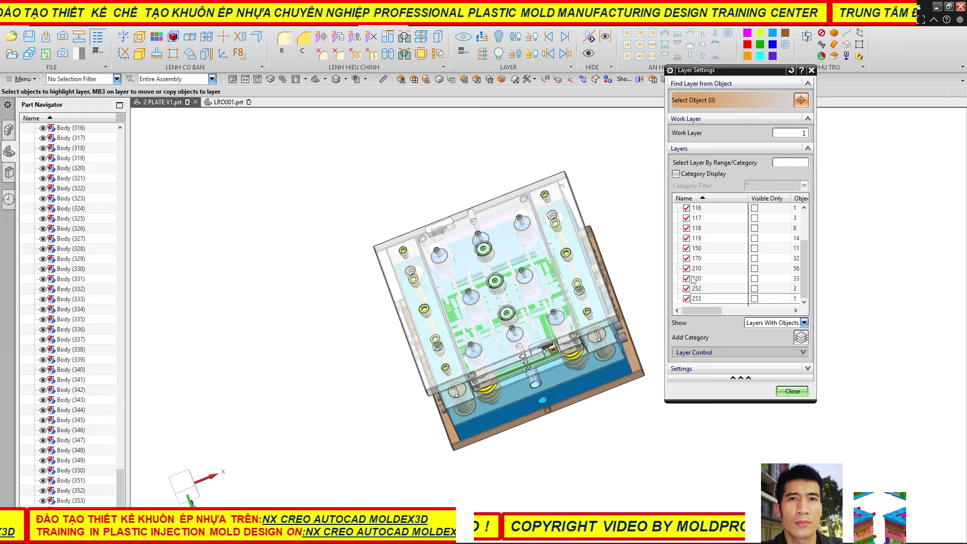
scroll(692, 281, "up", 2)
left_click(791, 392)
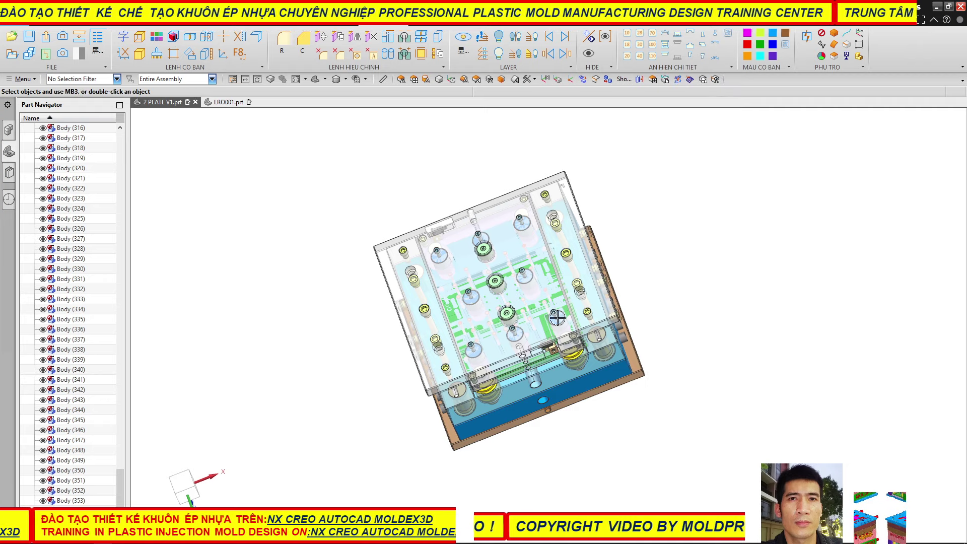
middle_click_drag(557, 318, 484, 438)
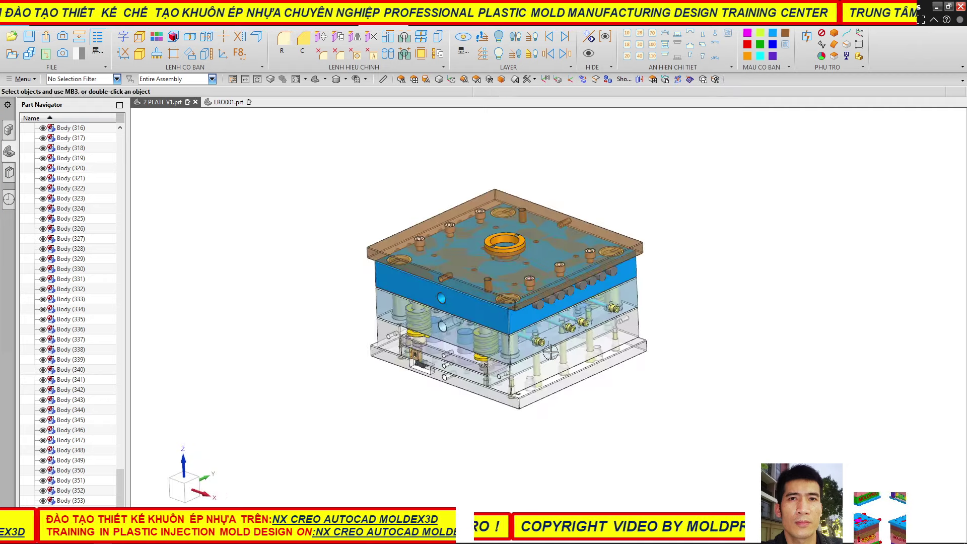
- View the mold from above and select the first switch-block pocket face to replace
scroll(498, 287, "up", 5)
scroll(498, 288, "down", 3)
mouse_move(498, 288)
middle_mouse_down()
mouse_move(422, 316)
mouse_move(423, 286)
mouse_move(383, 305)
mouse_move(348, 373)
middle_mouse_up()
scroll(378, 423, "up", 5)
scroll(379, 423, "up", 2)
scroll(380, 348, "down", 5)
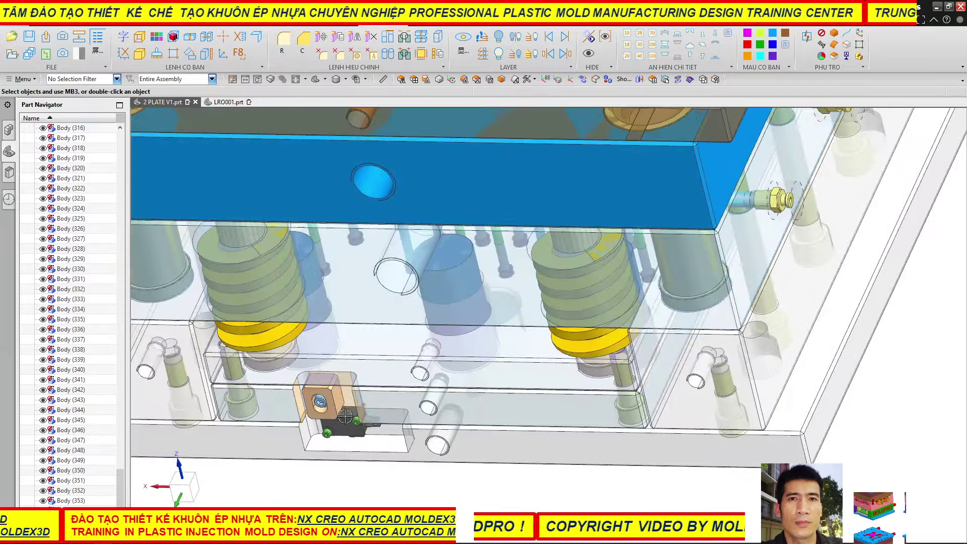
scroll(302, 453, "up", 3)
scroll(287, 385, "up", 2)
scroll(388, 435, "down", 5)
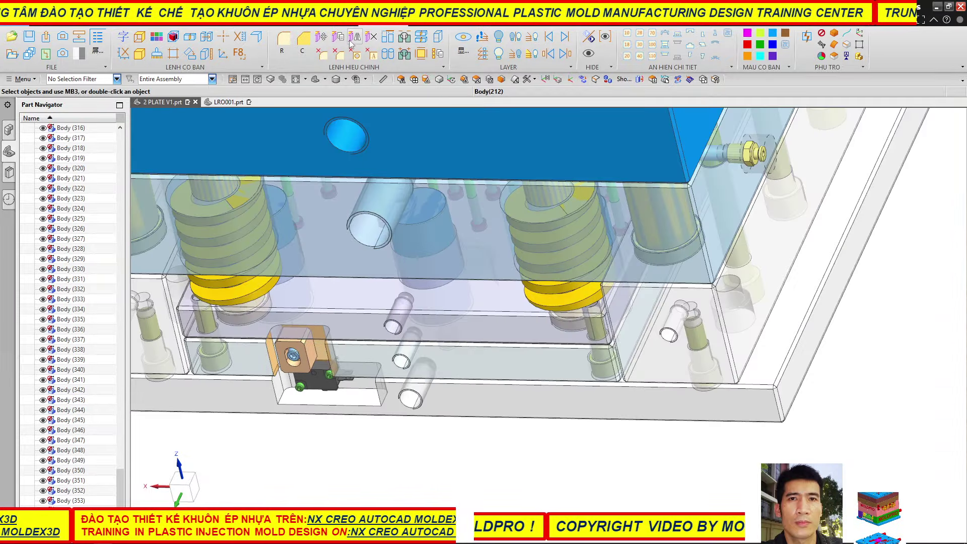
left_click(333, 398)
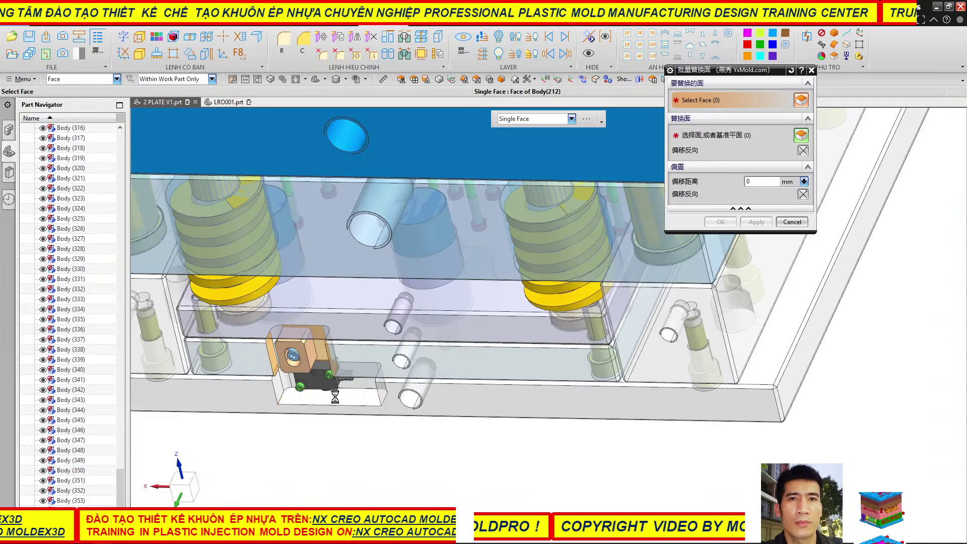
- Set the plate underside as replacement, add the second pocket face, and apply at 0 mm offset
left_click(716, 136)
scroll(400, 339, "down", 3)
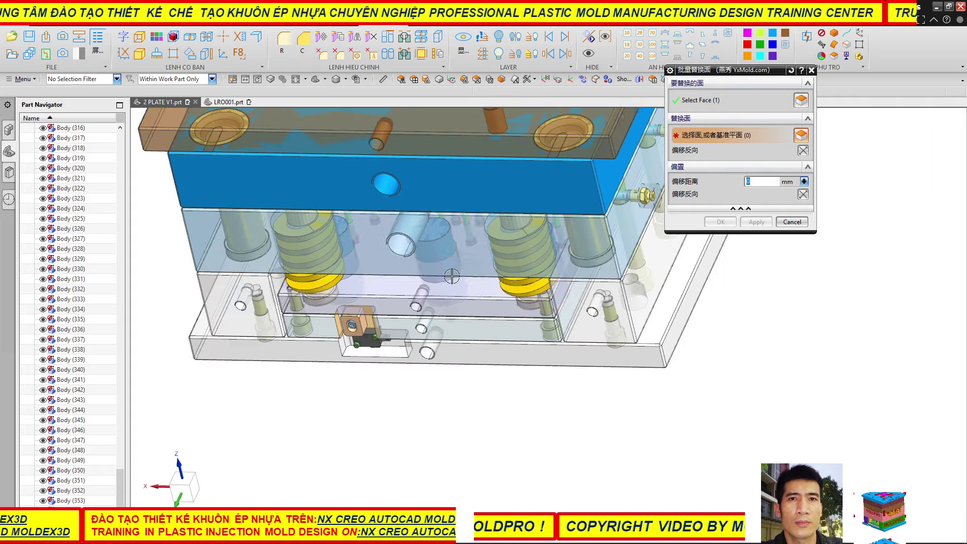
middle_click_drag(447, 341, 314, 280)
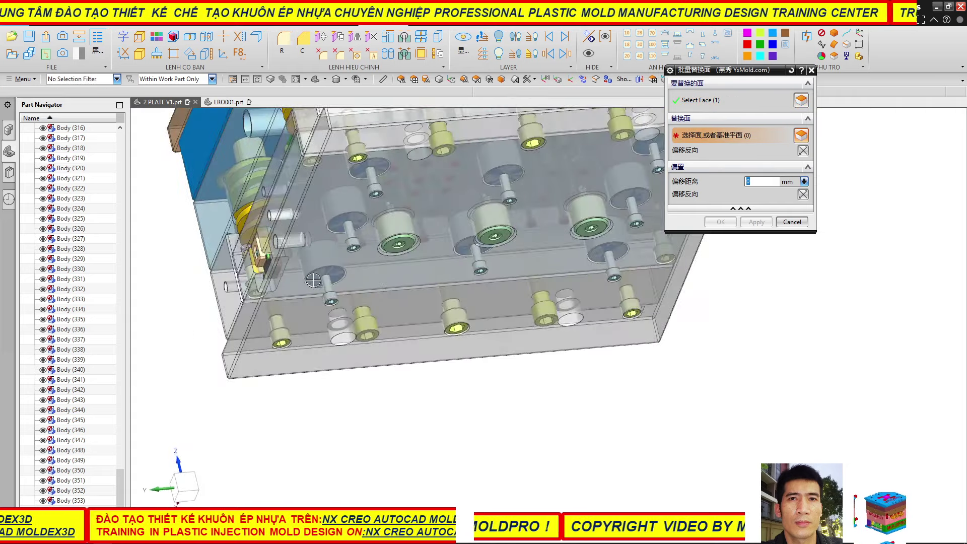
left_click(368, 275)
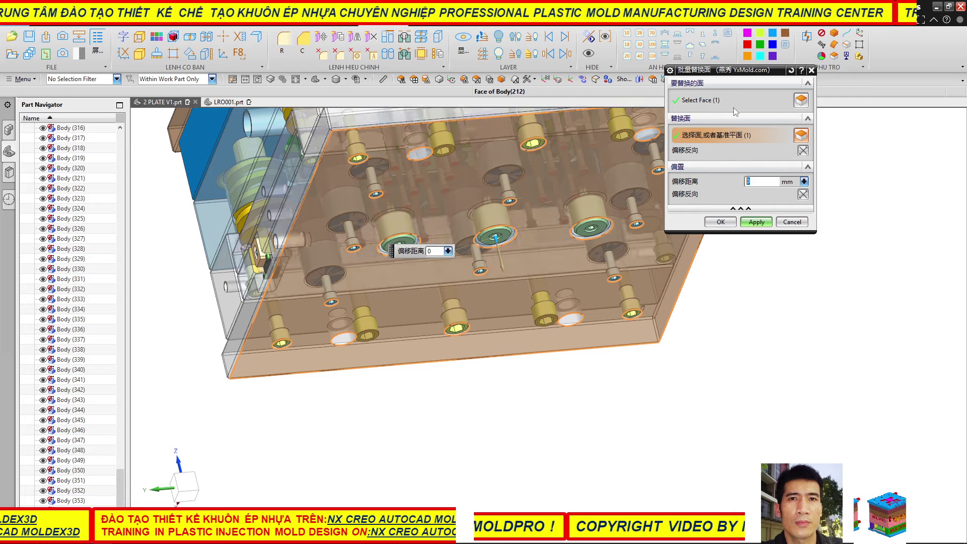
left_click(705, 100)
scroll(379, 312, "down", 2)
middle_click_drag(378, 312, 334, 356)
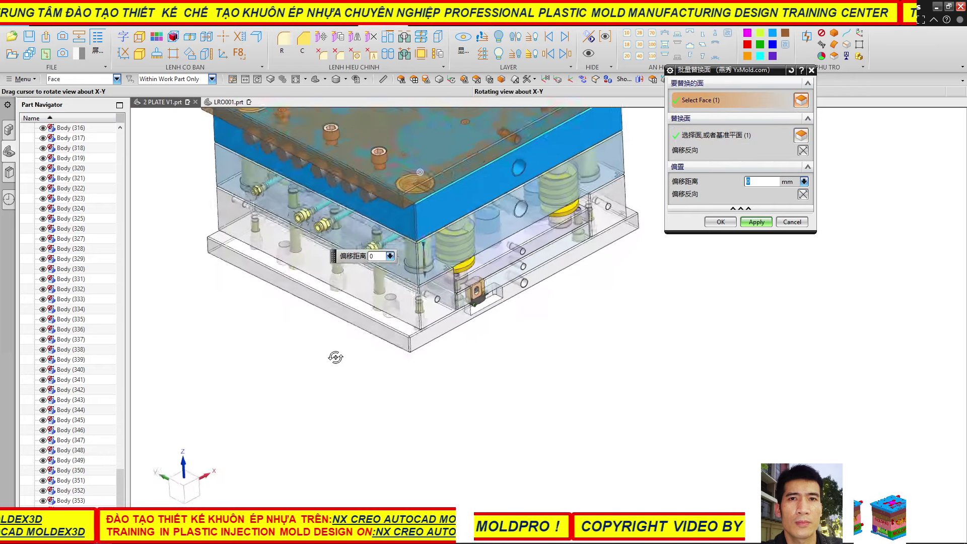
scroll(453, 328, "up", 4)
left_click(505, 307)
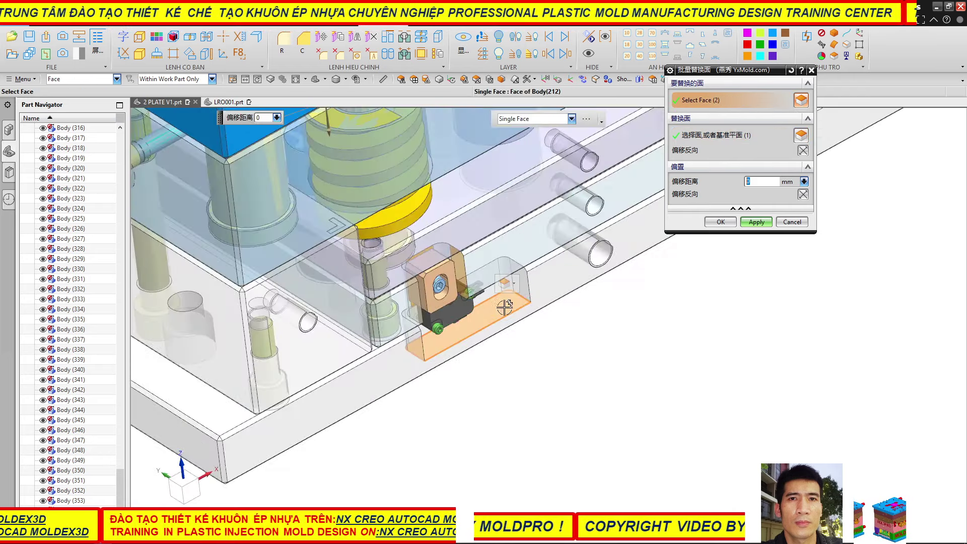
left_click(756, 222)
scroll(495, 359, "down", 3)
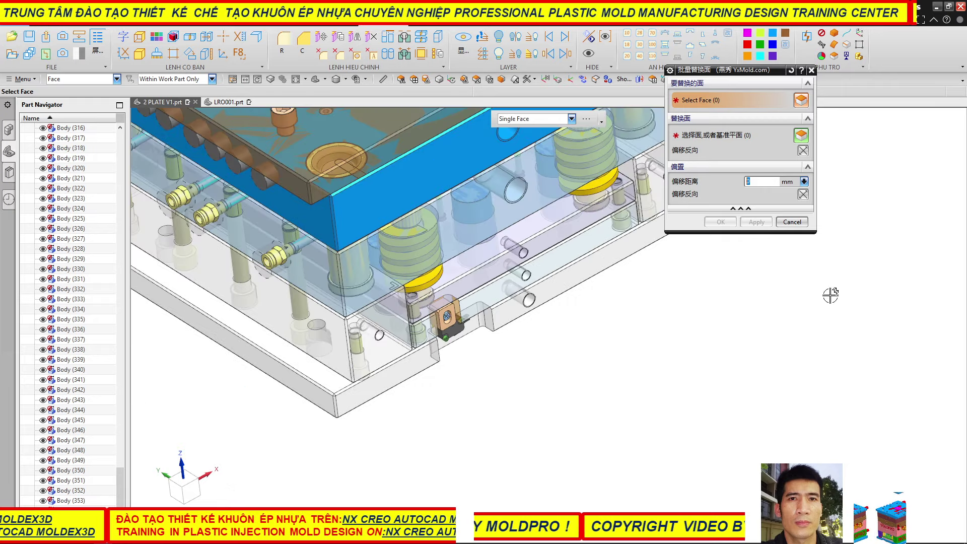
left_click(792, 222)
scroll(517, 404, "down", 4)
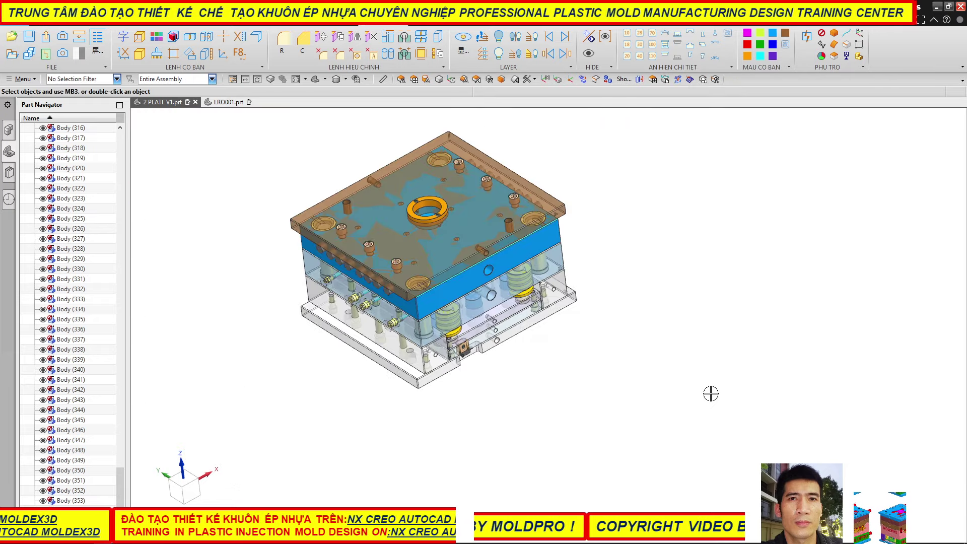
- Zoom out around the mold and make the plates solid instead of transparent
middle_click_drag(614, 351, 658, 329)
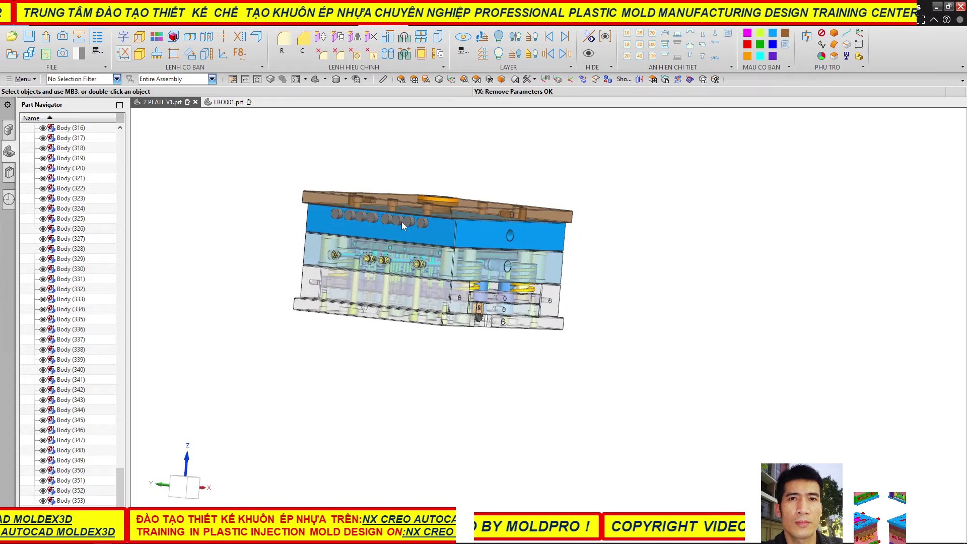
scroll(549, 308, "down", 3)
key("F6")
left_click_drag(677, 197, 346, 445)
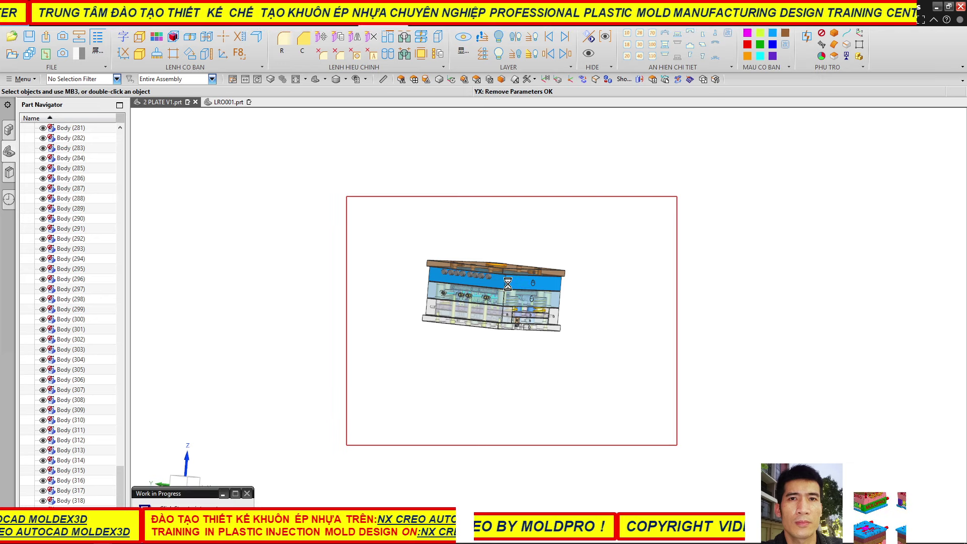
left_click(144, 57)
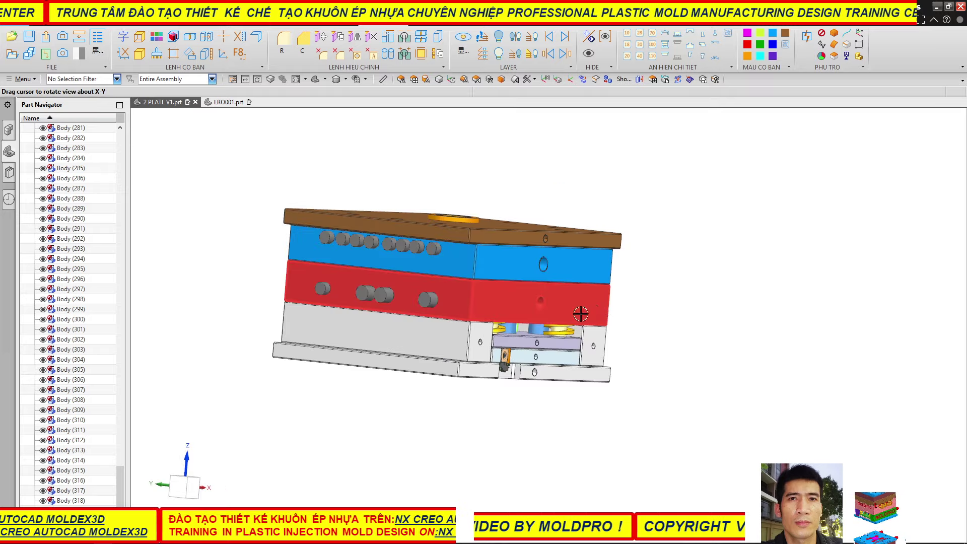
middle_click_drag(585, 298, 505, 360)
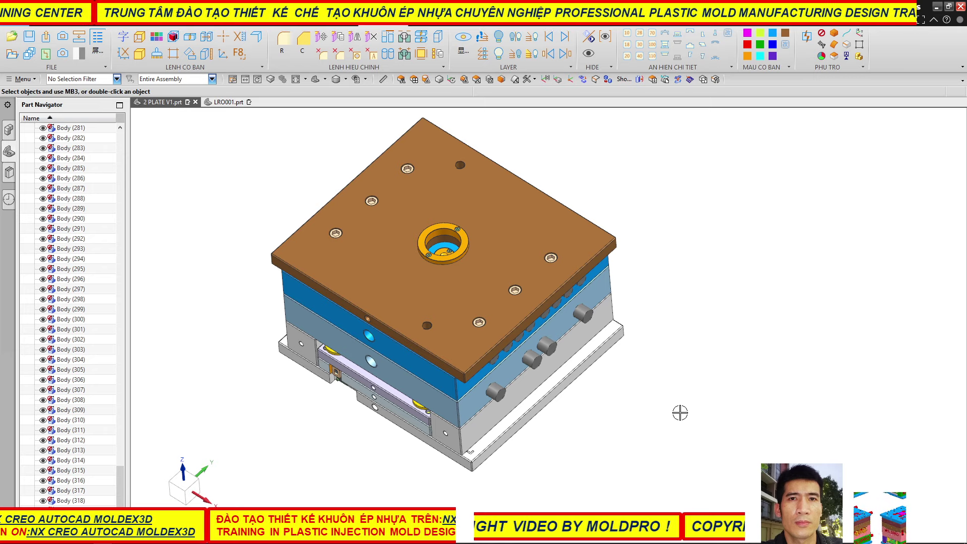
- Rotate and snap the view square-on to the plate from above
scroll(475, 260, "up", 3)
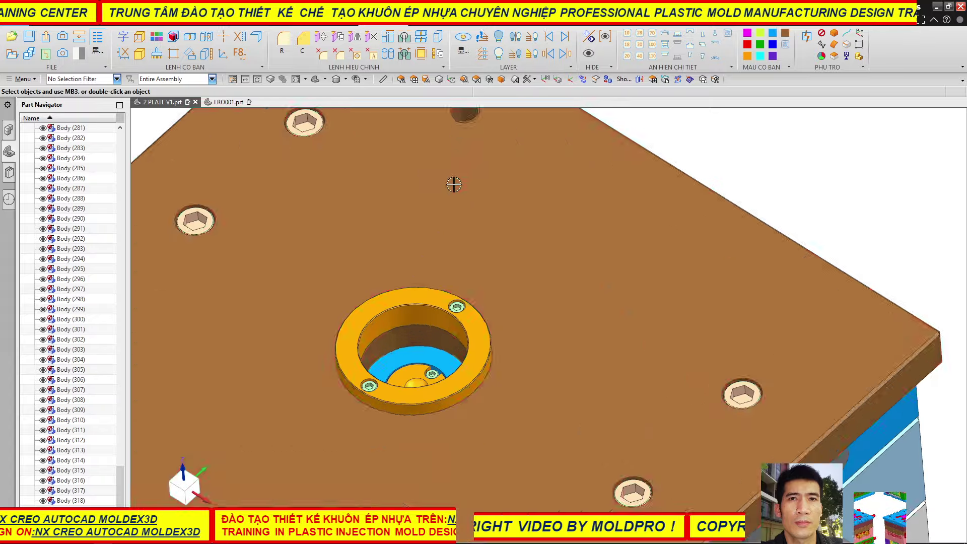
scroll(476, 262, "down", 3)
mouse_move(445, 231)
middle_mouse_down()
mouse_move(515, 249)
mouse_move(616, 213)
middle_mouse_up()
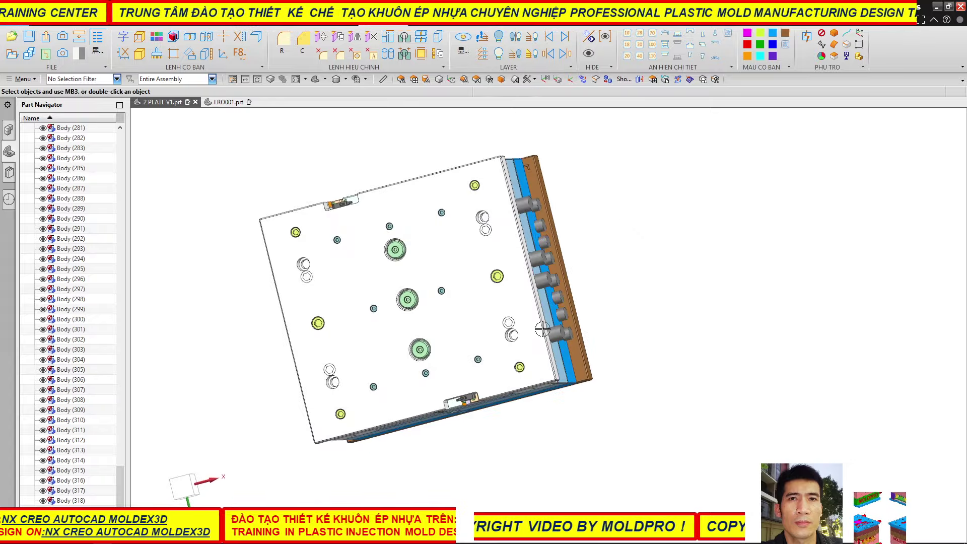
middle_click_drag(543, 329, 705, 354)
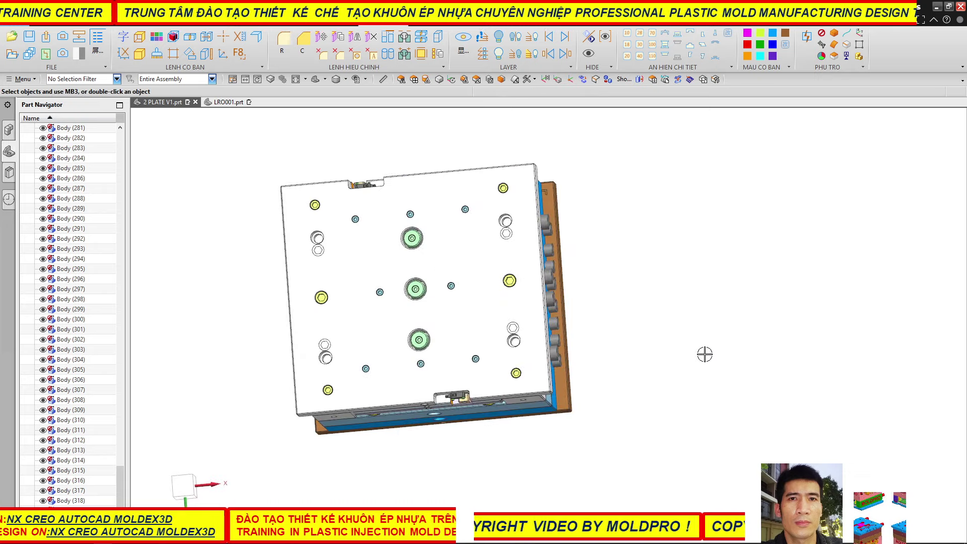
key("F8")
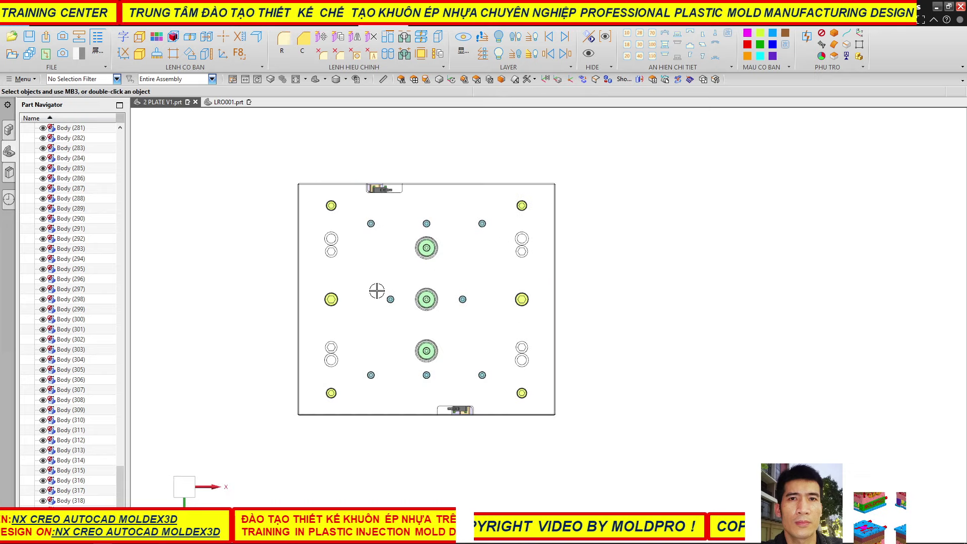
scroll(377, 291, "up", 3)
scroll(356, 210, "up", 2)
scroll(371, 262, "down", 2)
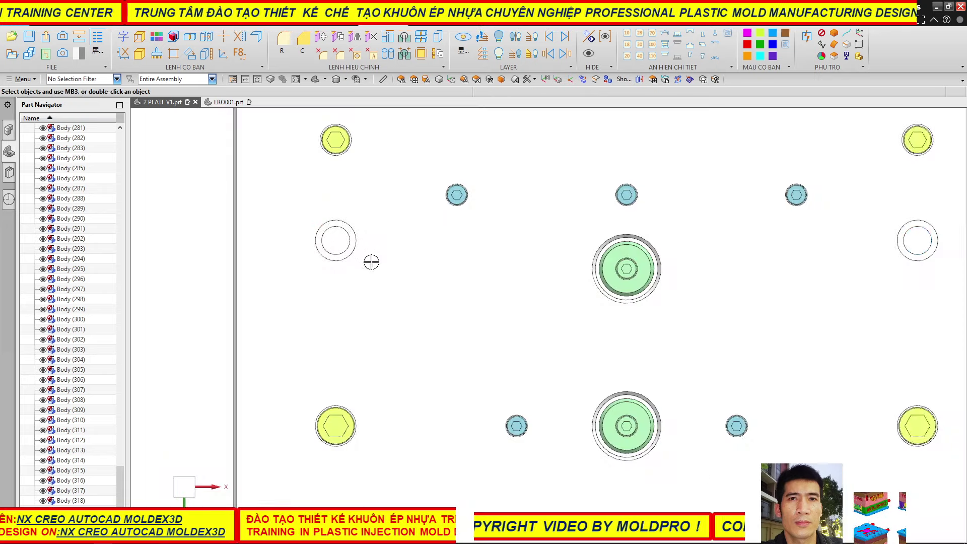
scroll(371, 262, "down", 2)
scroll(460, 258, "down", 3)
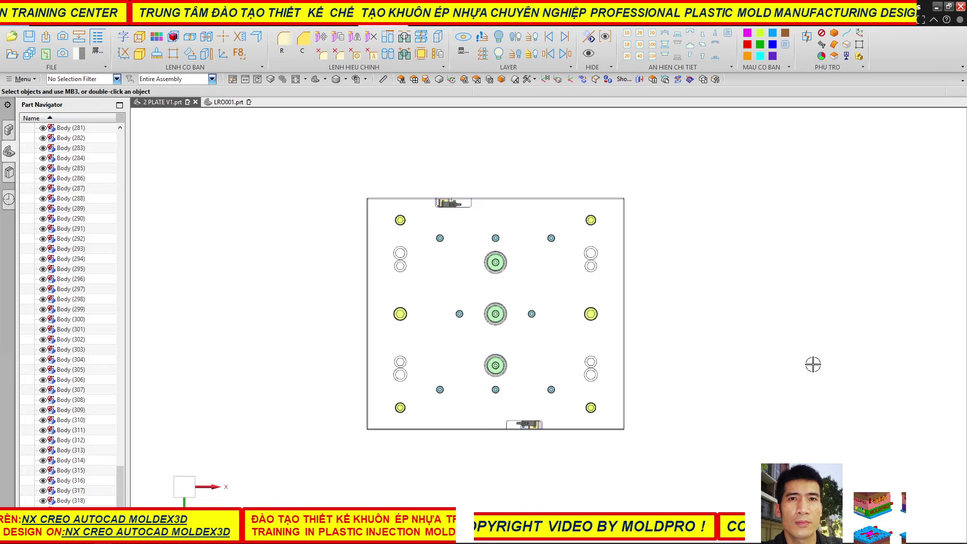
scroll(399, 381, "up", 2)
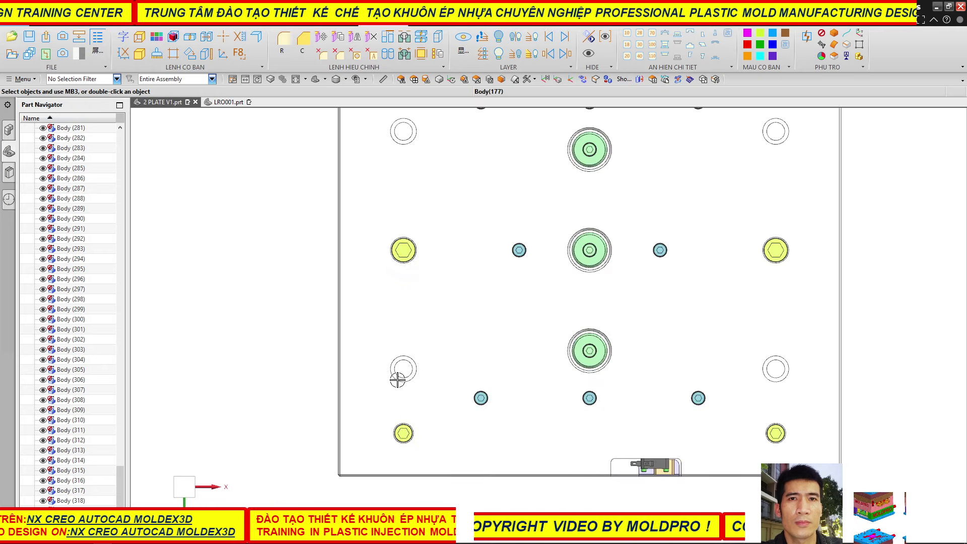
scroll(399, 378, "up", 3)
scroll(423, 371, "down", 2)
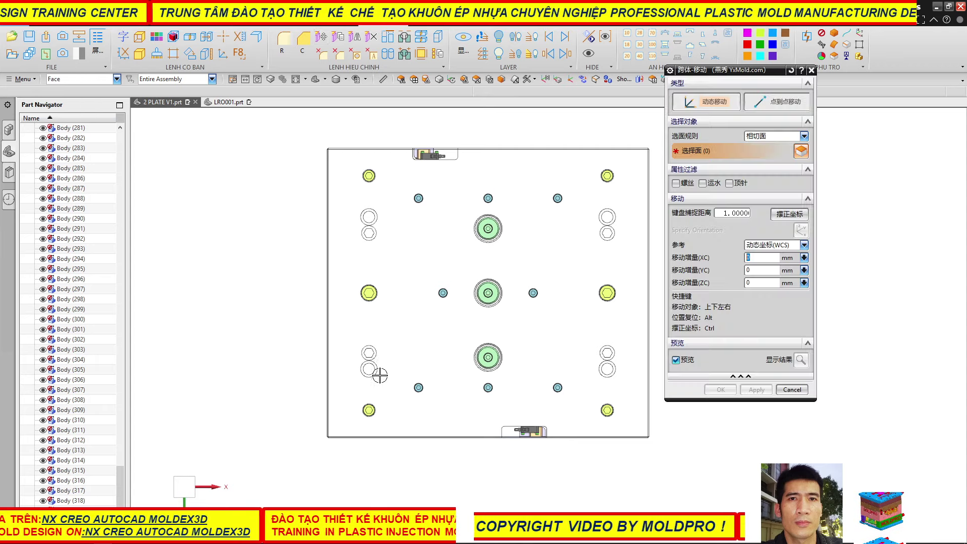
- Move the first empty hole's ring faces up along YC and apply, dismissing the warning
scroll(356, 387, "up", 4)
scroll(400, 329, "up", 2)
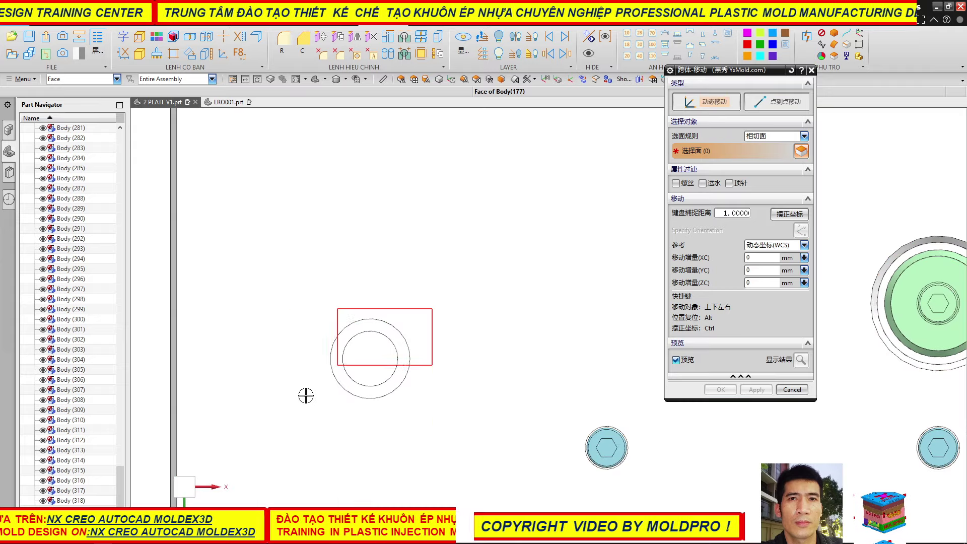
scroll(213, 333, "down", 3)
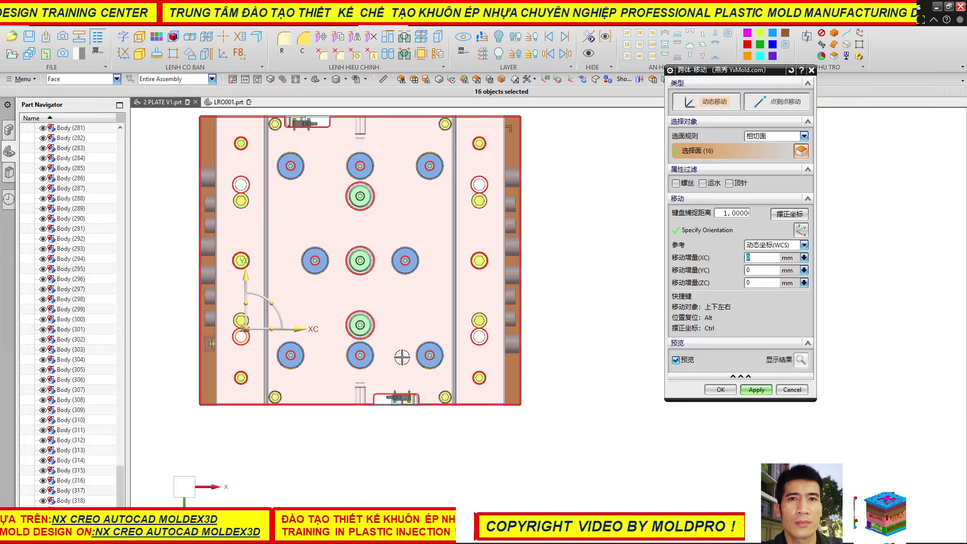
scroll(515, 342, "up", 3)
scroll(596, 287, "up", 4)
left_click_drag(634, 248, 406, 447)
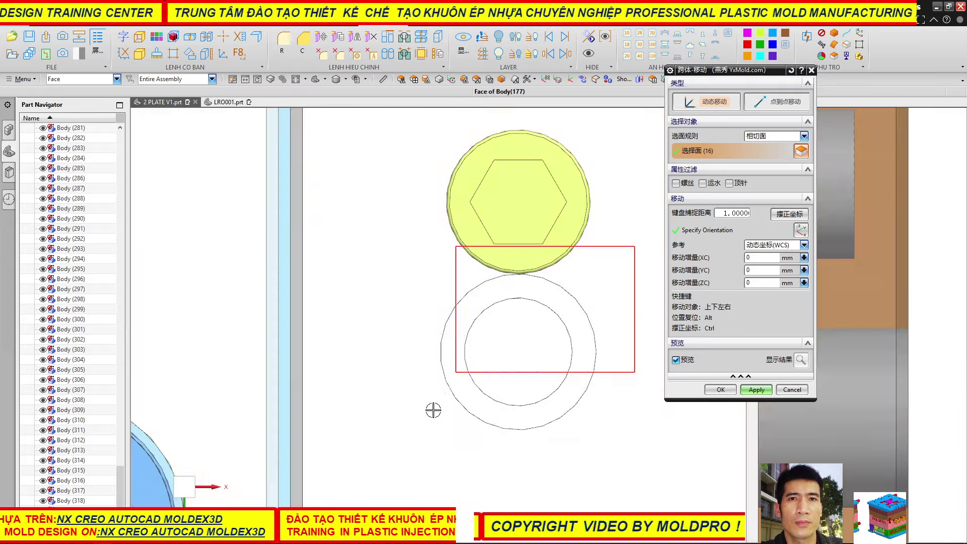
scroll(389, 324, "down", 1)
scroll(402, 339, "down", 3)
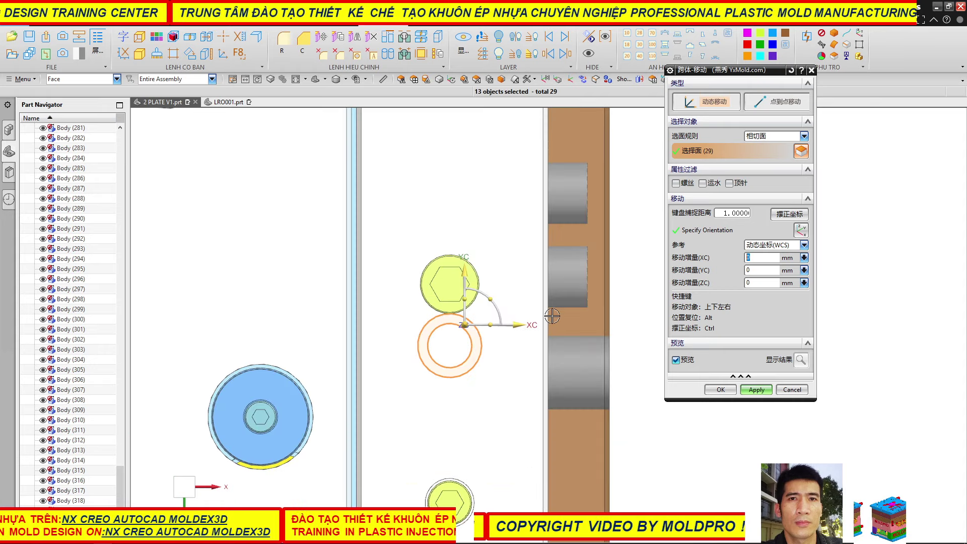
left_click_drag(465, 274, 482, 217)
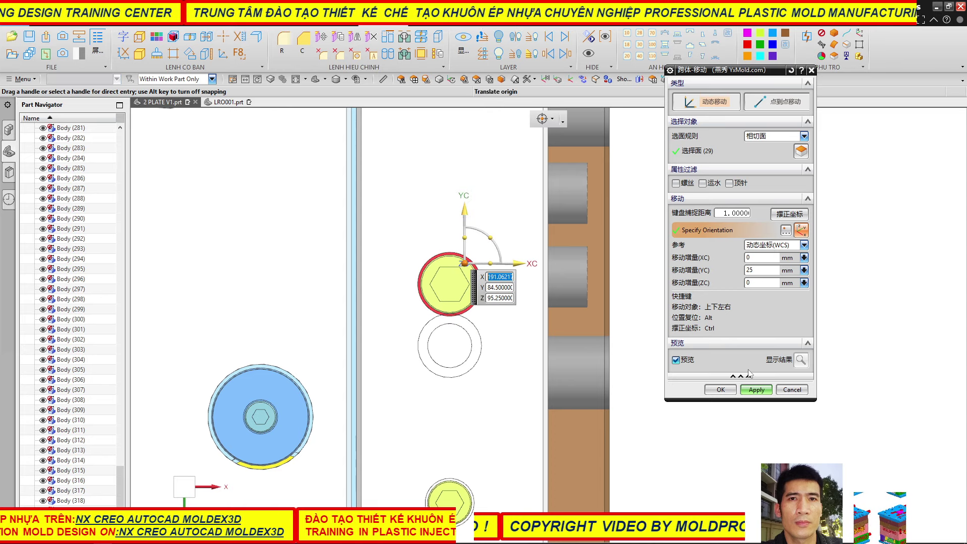
left_click(765, 392)
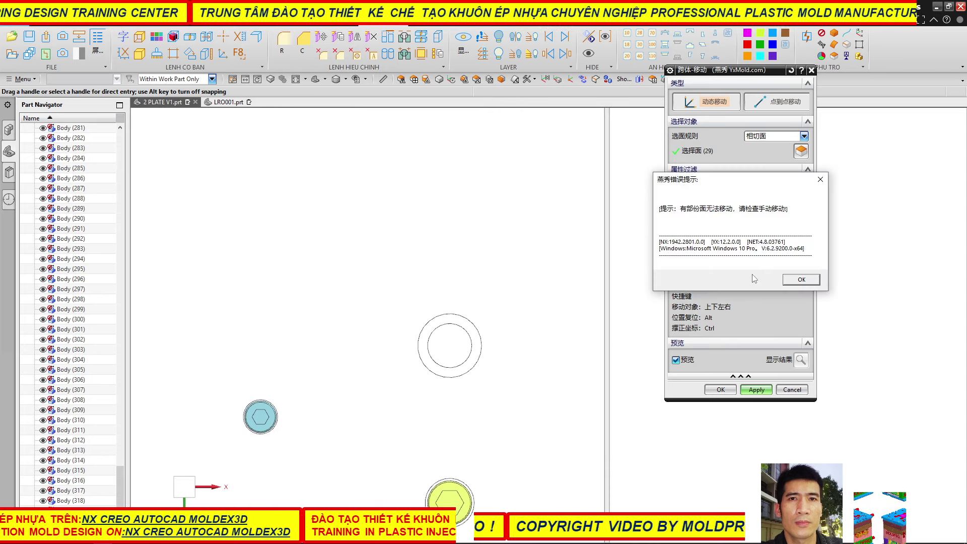
left_click(801, 280)
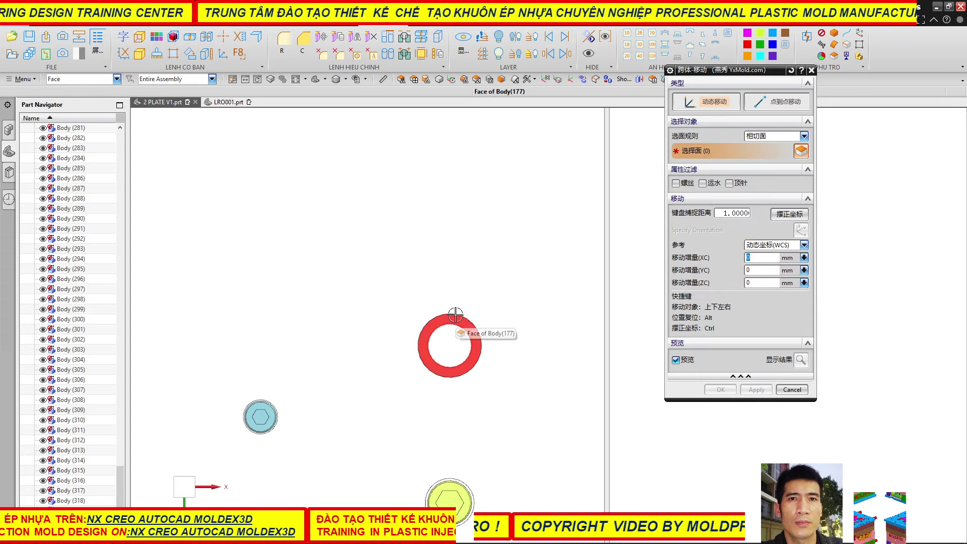
- Shift a second hole's faces 25 mm up along YC to line up with its screw
scroll(421, 336, "down", 3)
scroll(461, 353, "down", 4)
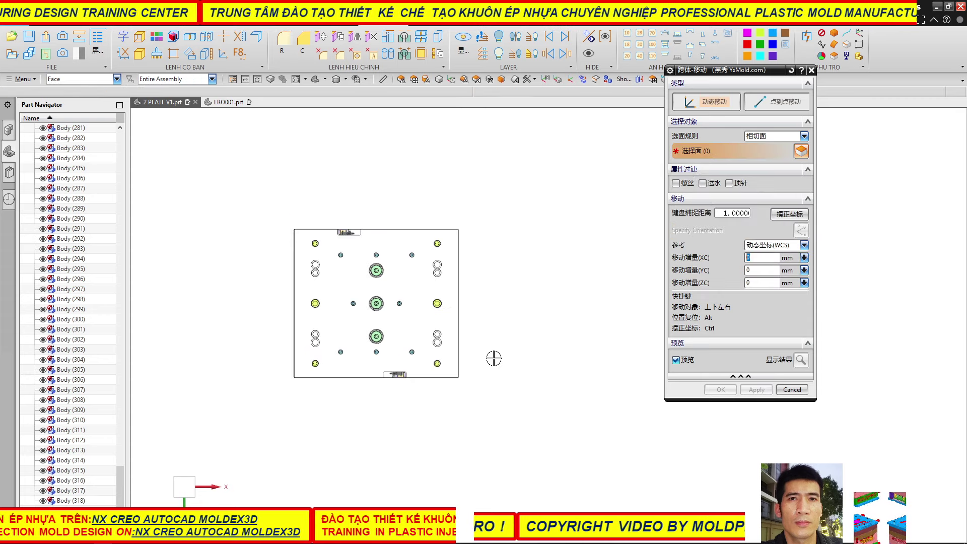
mouse_move(493, 358)
middle_mouse_down()
mouse_move(476, 318)
mouse_move(427, 329)
middle_mouse_up()
scroll(423, 328, "up", 3)
scroll(437, 330, "up", 2)
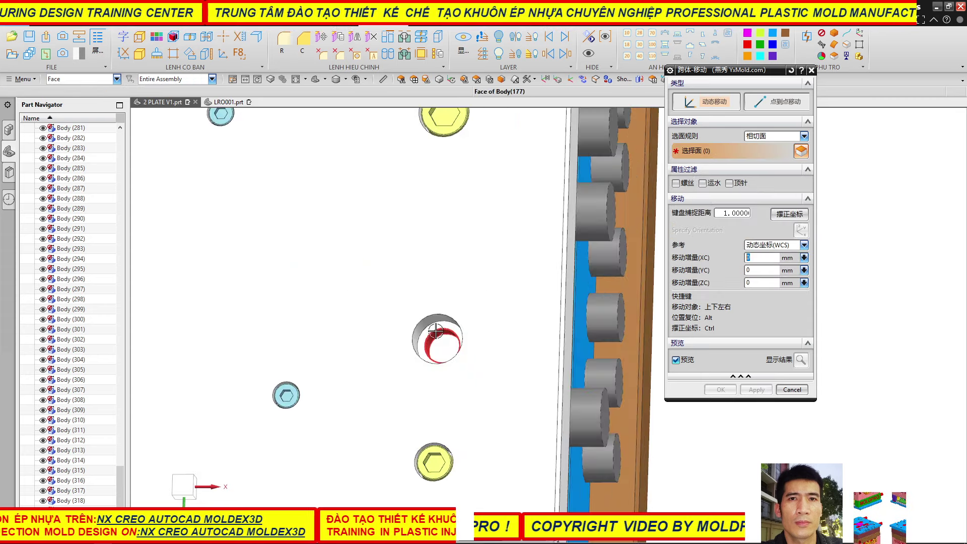
scroll(436, 330, "up", 3)
left_click(413, 340)
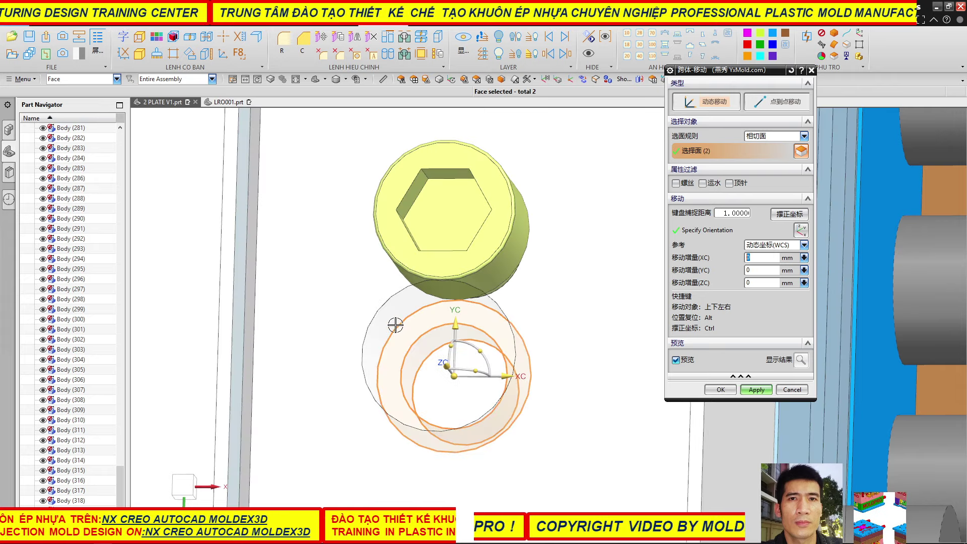
left_click(395, 325)
scroll(554, 357, "down", 5)
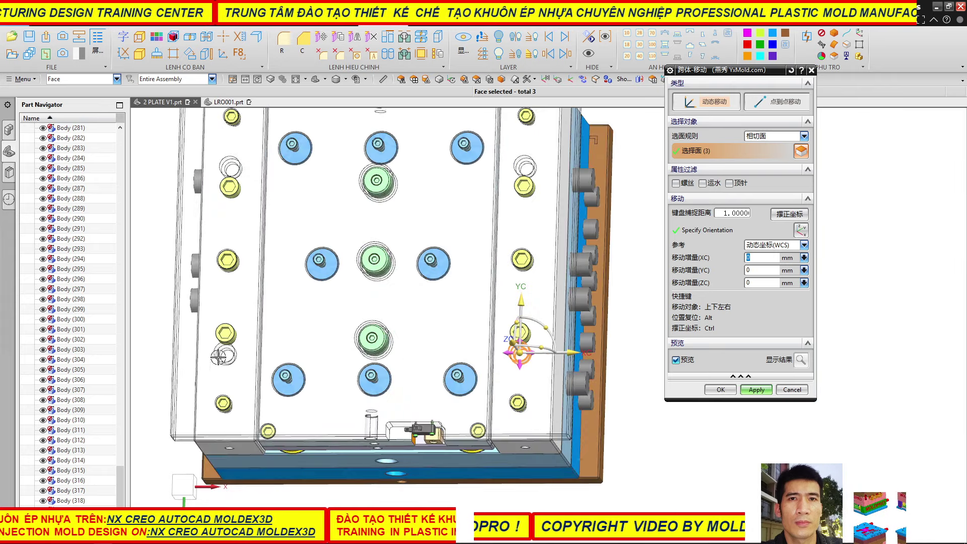
scroll(218, 357, "up", 3)
scroll(218, 357, "up", 3)
left_click(290, 382)
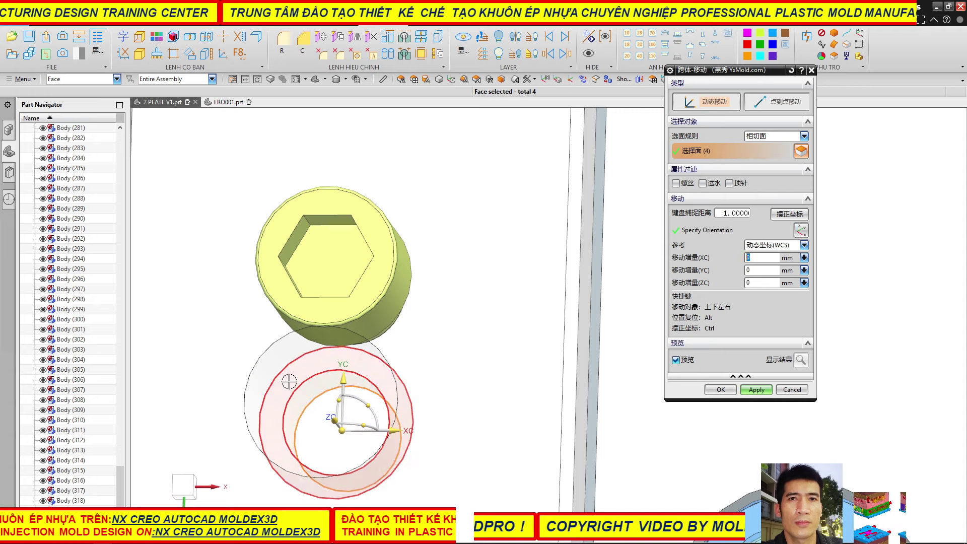
left_click(275, 376)
scroll(272, 383, "down", 5)
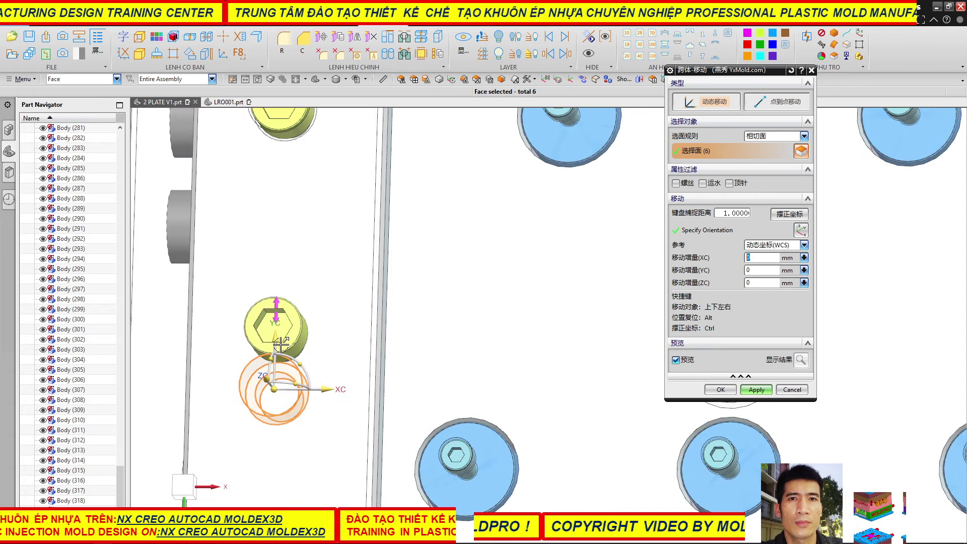
left_click_drag(277, 339, 292, 292)
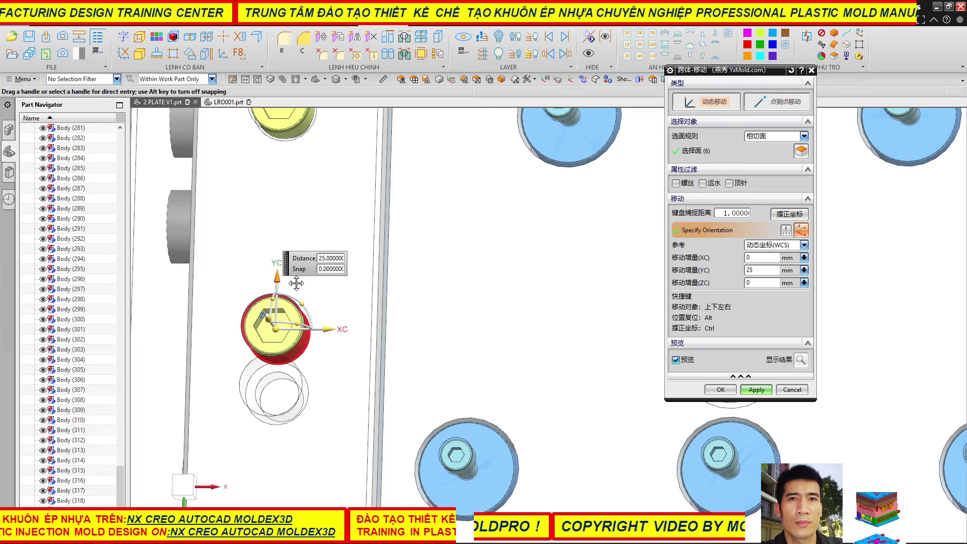
left_click_drag(292, 291, 295, 276)
left_click(749, 388)
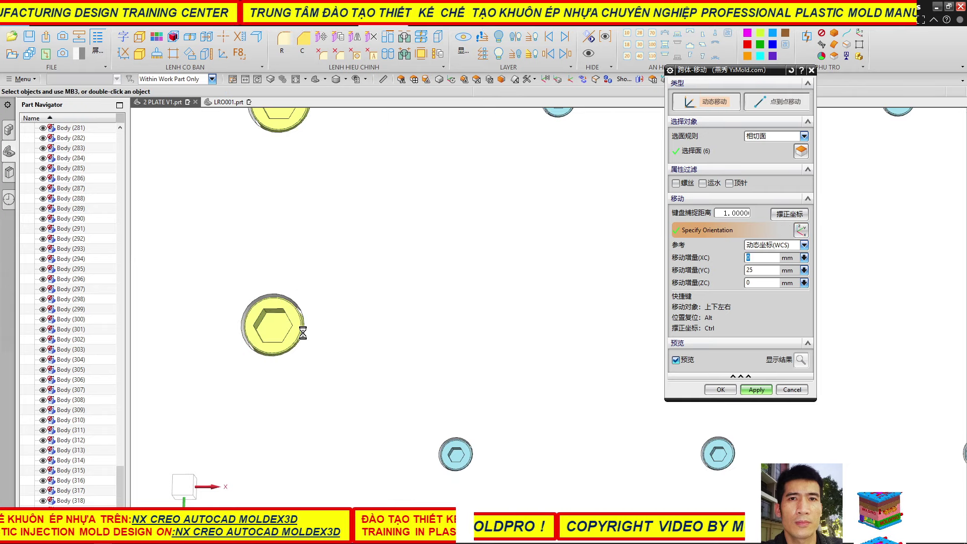
- Shift the last hole's inner and outer faces down along YC to its screw and finish
key("ctrl+f")
scroll(320, 364, "up", 3)
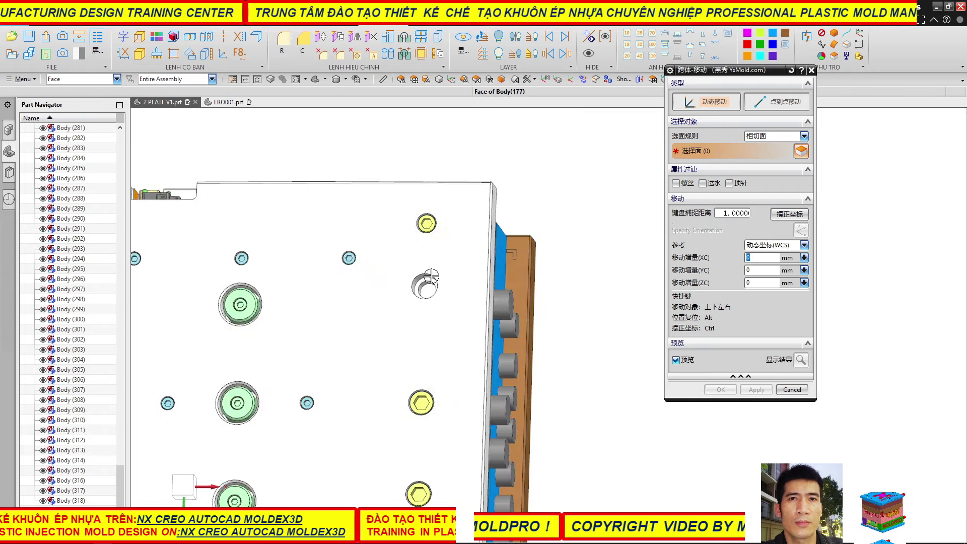
scroll(403, 287, "up", 4)
left_click(403, 293)
scroll(404, 293, "down", 2)
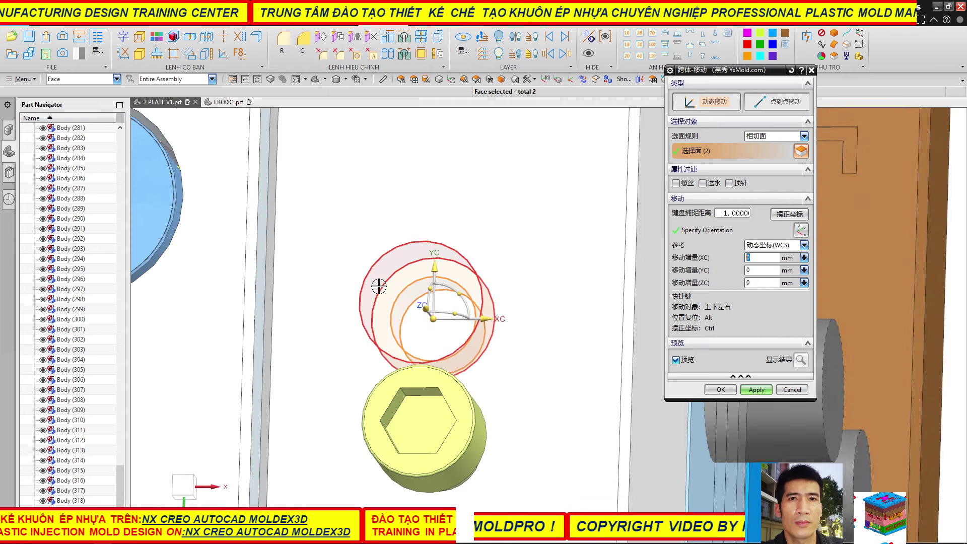
scroll(582, 363, "down", 2)
scroll(582, 364, "down", 3)
scroll(366, 371, "up", 3)
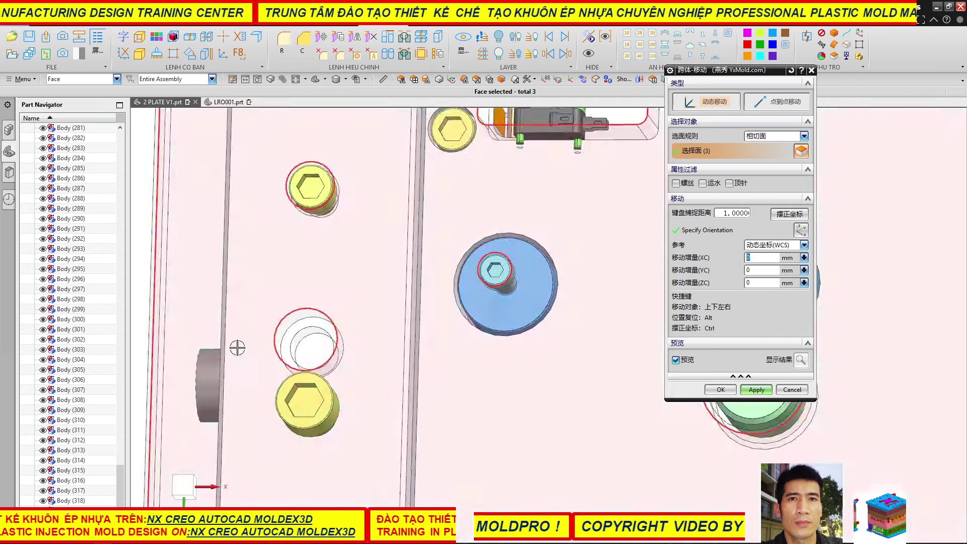
scroll(332, 341, "up", 4)
left_click(338, 341)
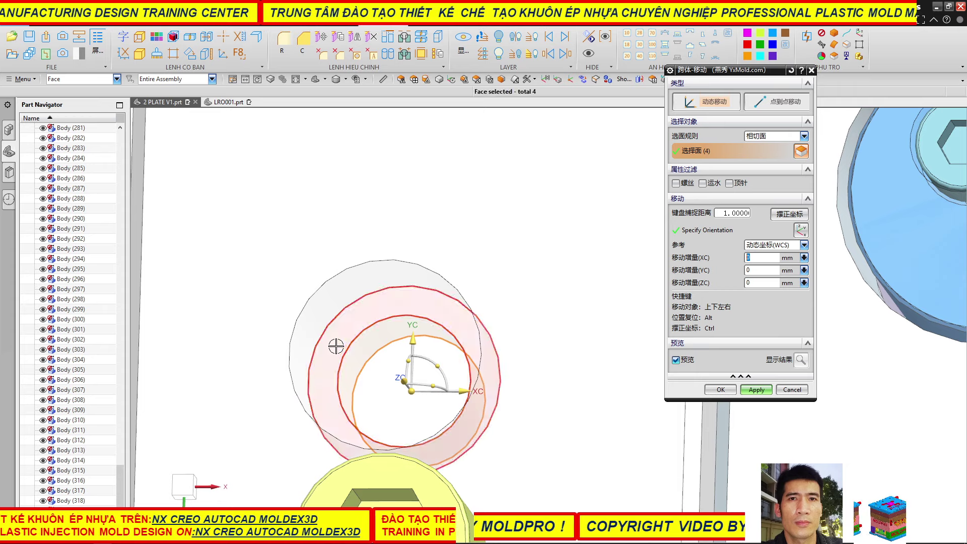
left_click(314, 324)
scroll(286, 318, "down", 2)
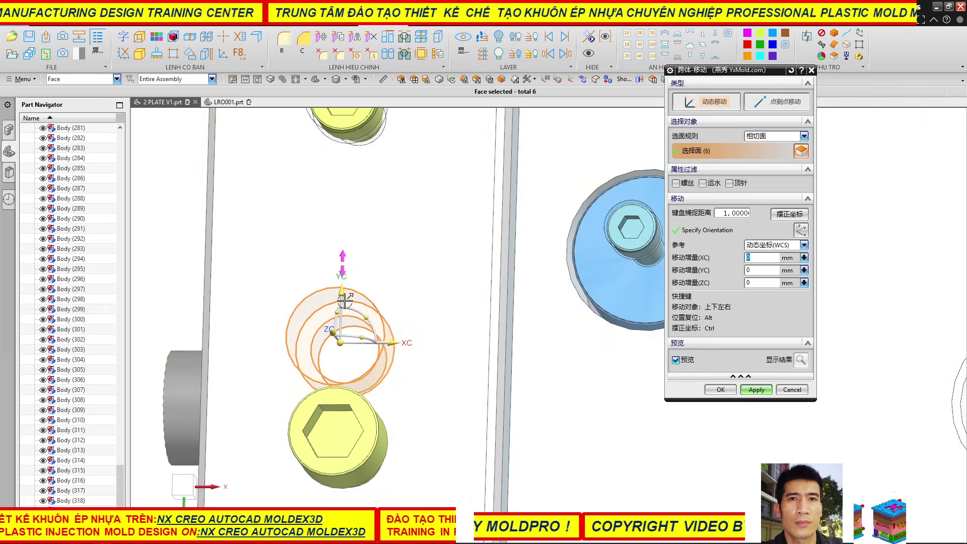
left_click_drag(345, 306, 337, 391)
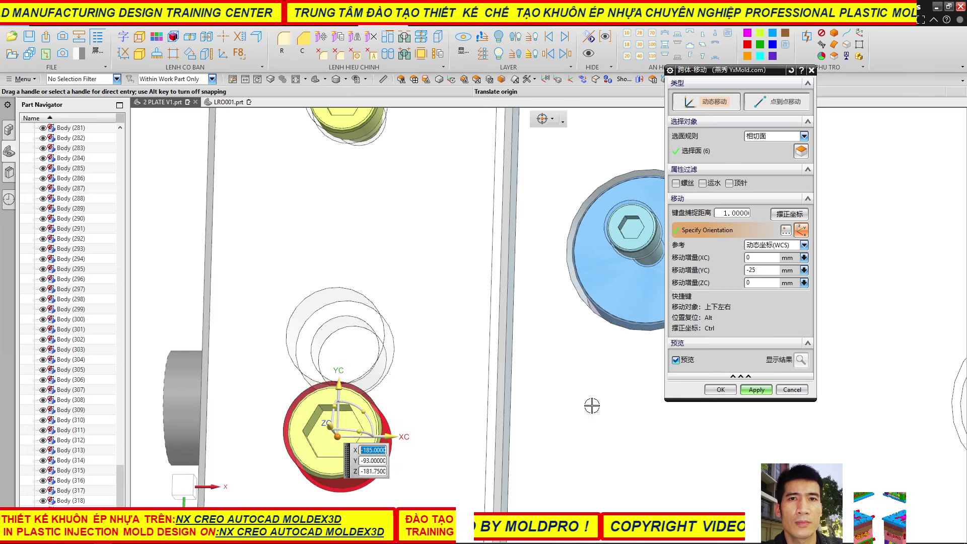
left_click(720, 389)
scroll(303, 309, "down", 5)
- Check the mold's side, return to the top view and close the transparency settings panel
scroll(379, 337, "down", 5)
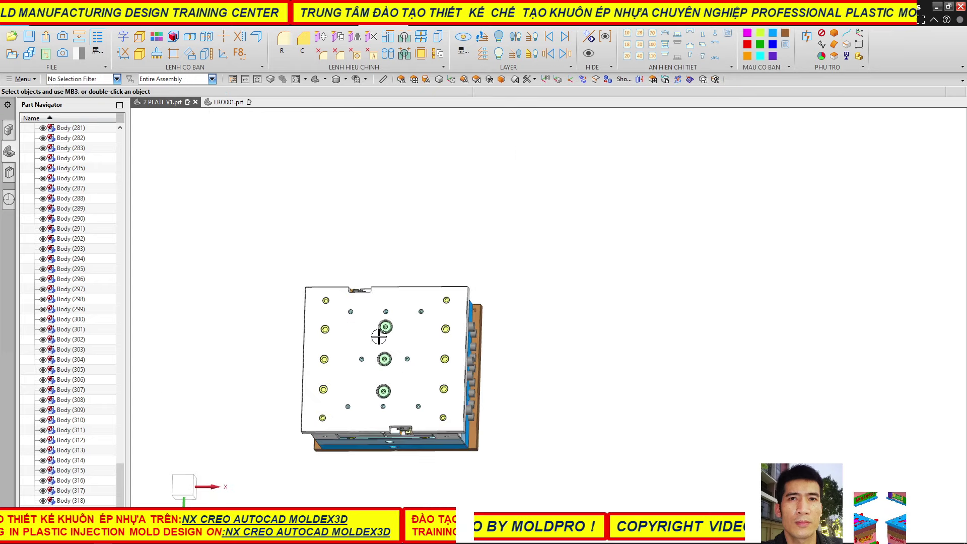
middle_click_drag(584, 381, 635, 393)
key("F8")
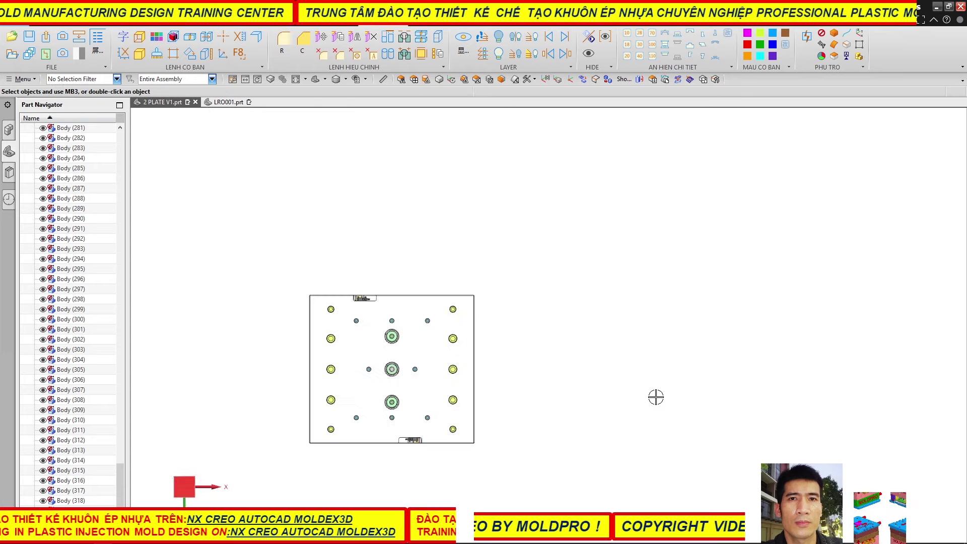
scroll(377, 362, "up", 5)
scroll(319, 293, "down", 4)
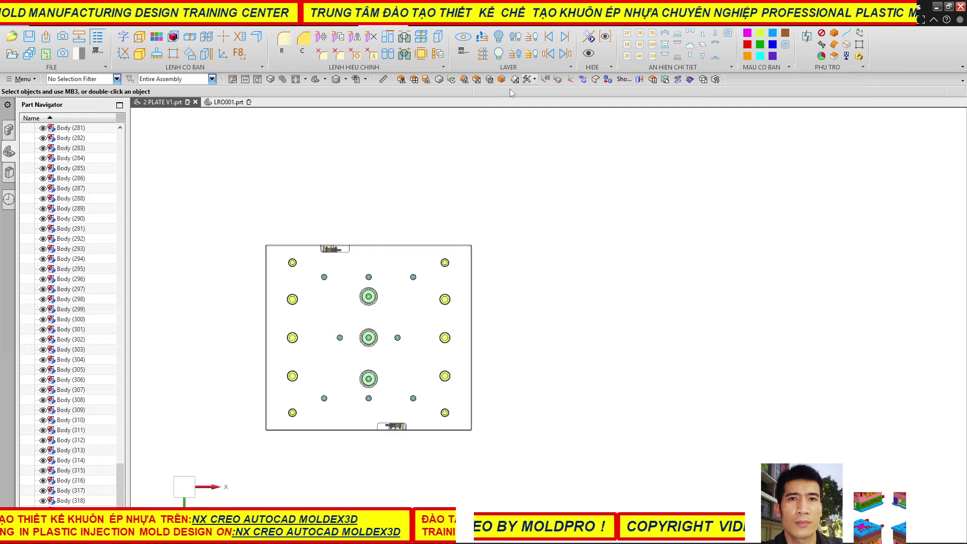
left_click(427, 358)
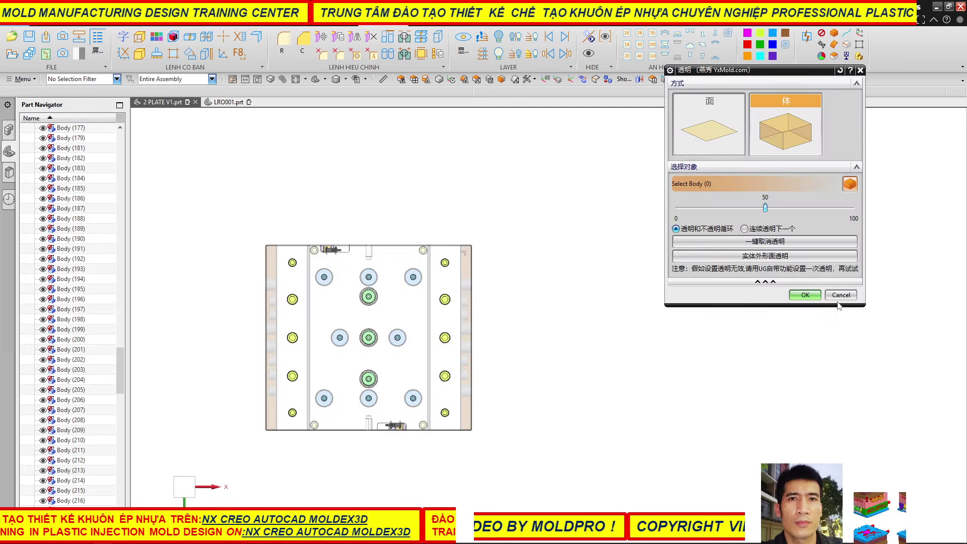
left_click(840, 296)
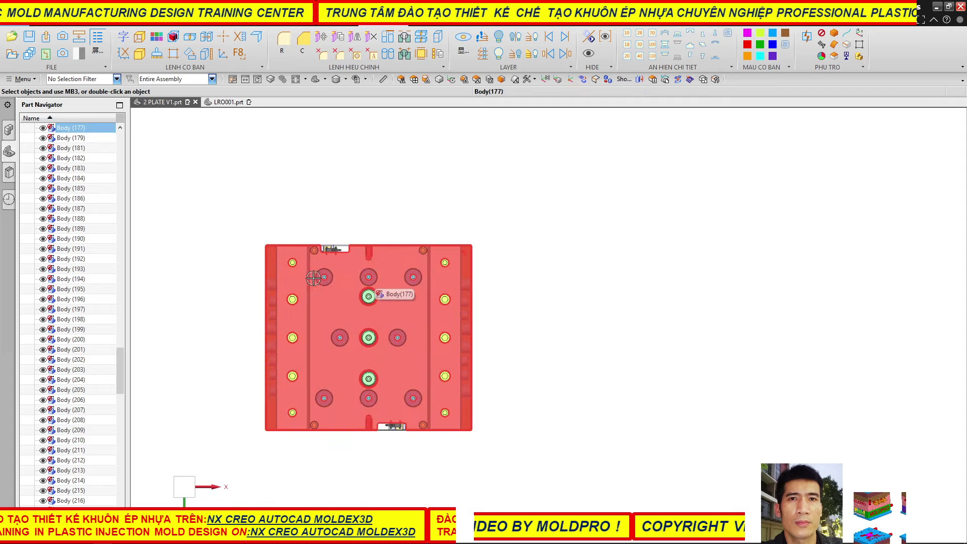
- Switch to the MOLD-PART ribbon tab for the mold design tools
scroll(281, 247, "up", 5)
scroll(279, 246, "down", 4)
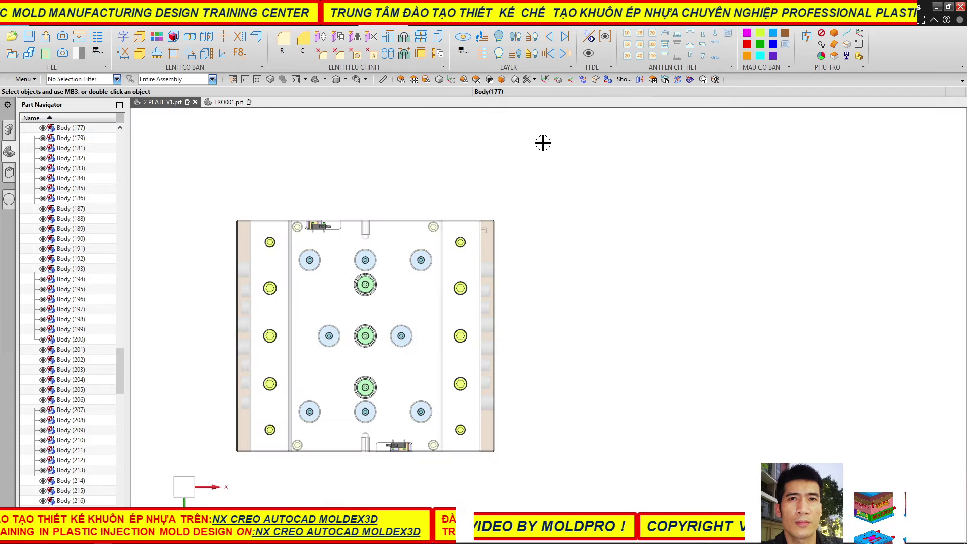
left_click(346, 23)
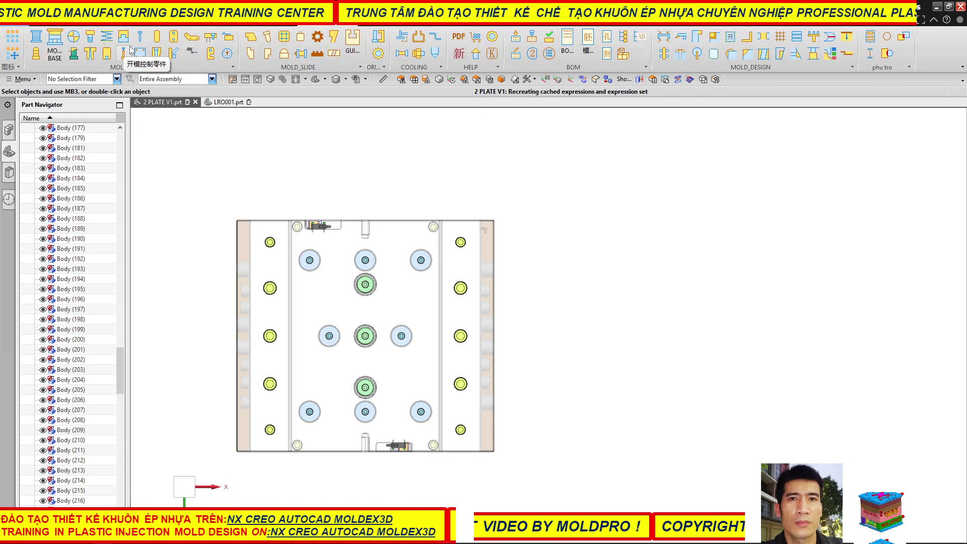
- Start the screw tool with M20 diagonal placement and pick the plate face
left_click(91, 40)
left_click(197, 39)
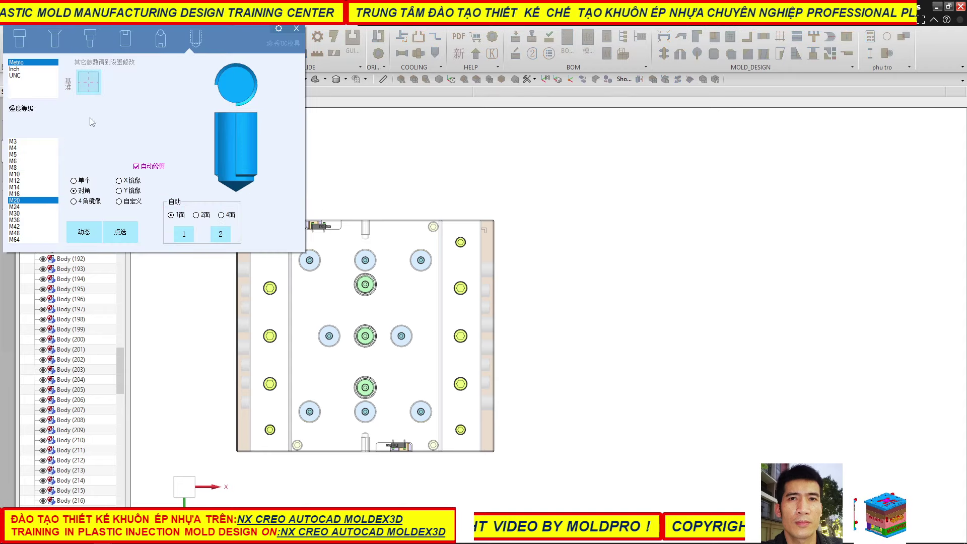
left_click(120, 231)
left_click(81, 232)
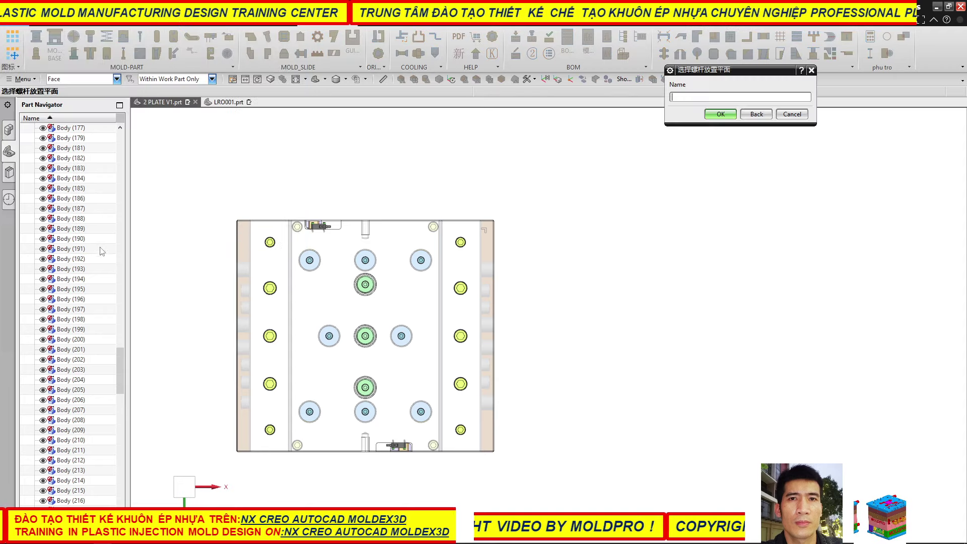
left_click(320, 286)
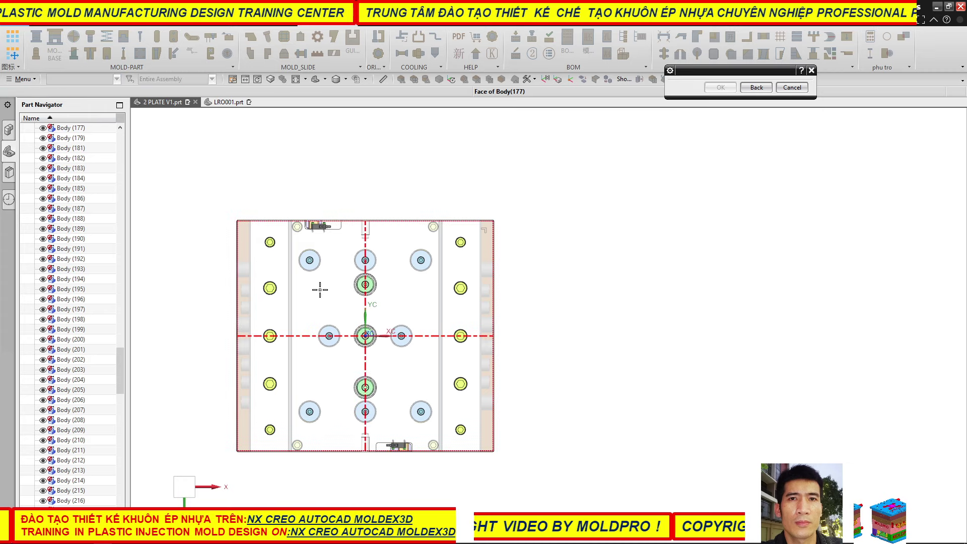
- Place the diagonal M20 pair at X −184/Y 148 and X 184/Y −148 and create them
scroll(314, 280, "up", 3)
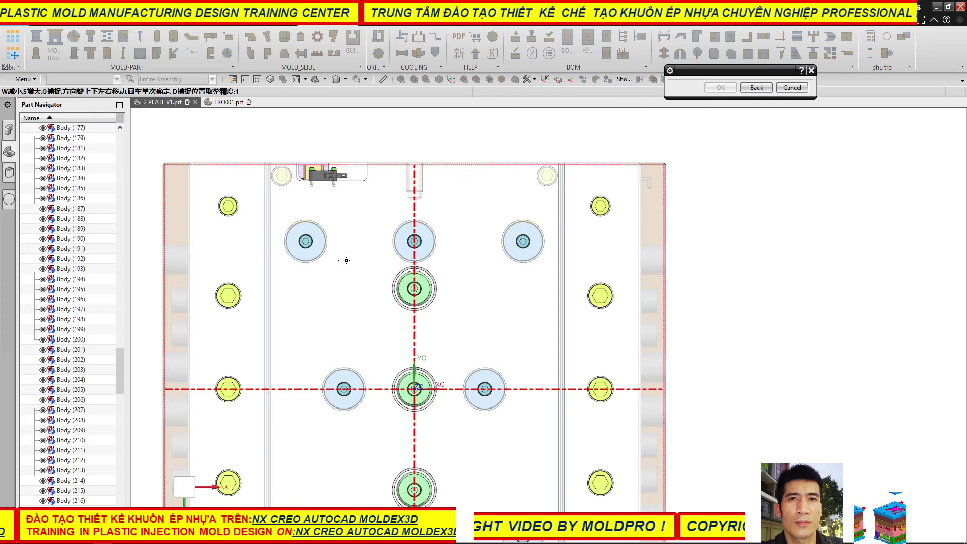
scroll(354, 210, "down", 2)
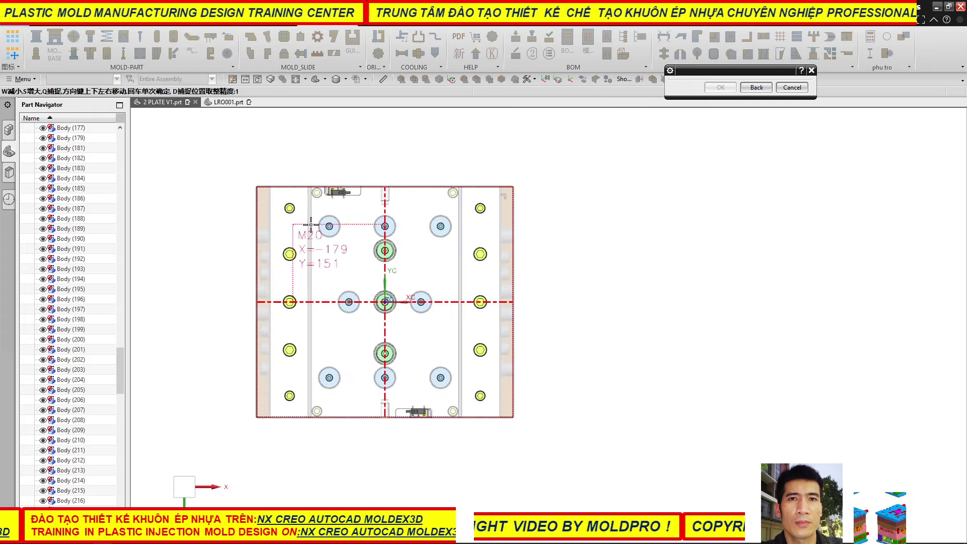
scroll(345, 206, "up", 2)
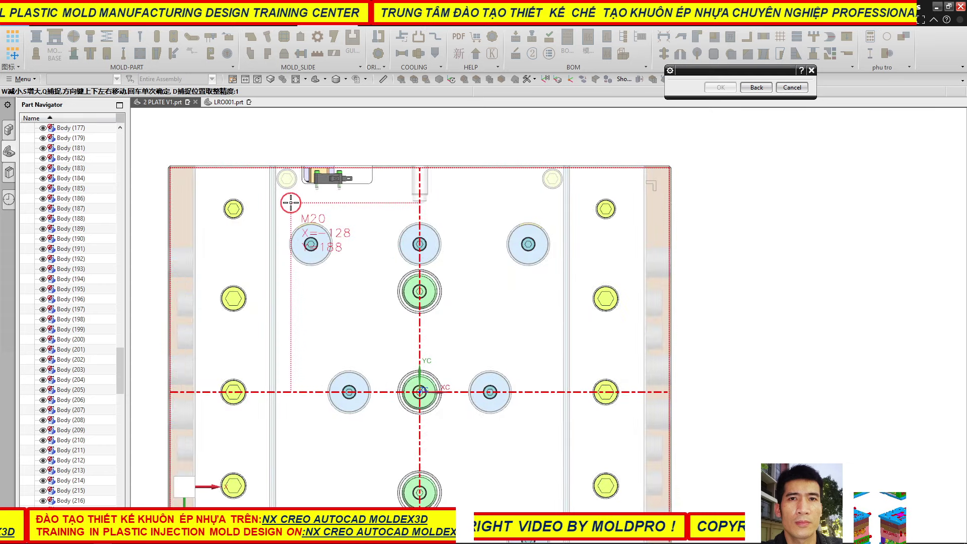
scroll(290, 207, "down", 2)
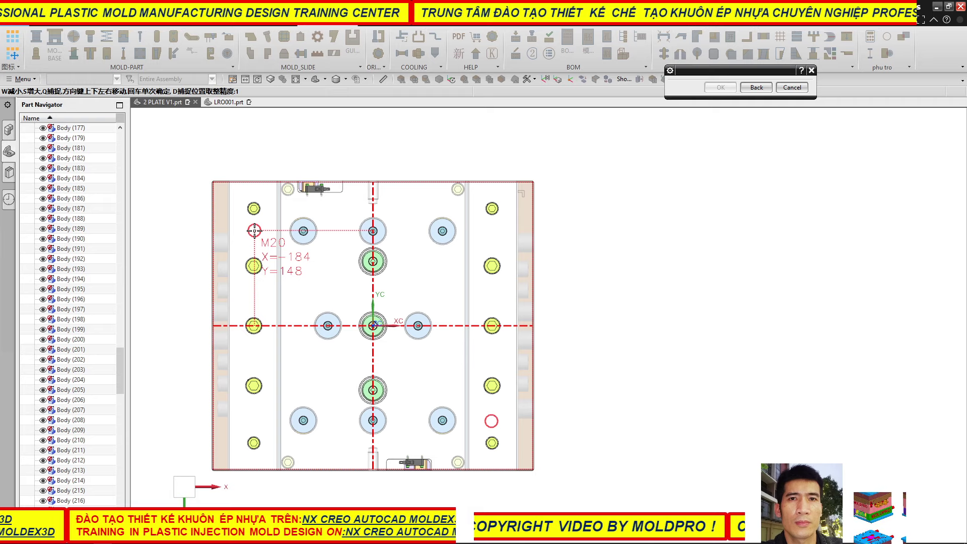
left_click(255, 230)
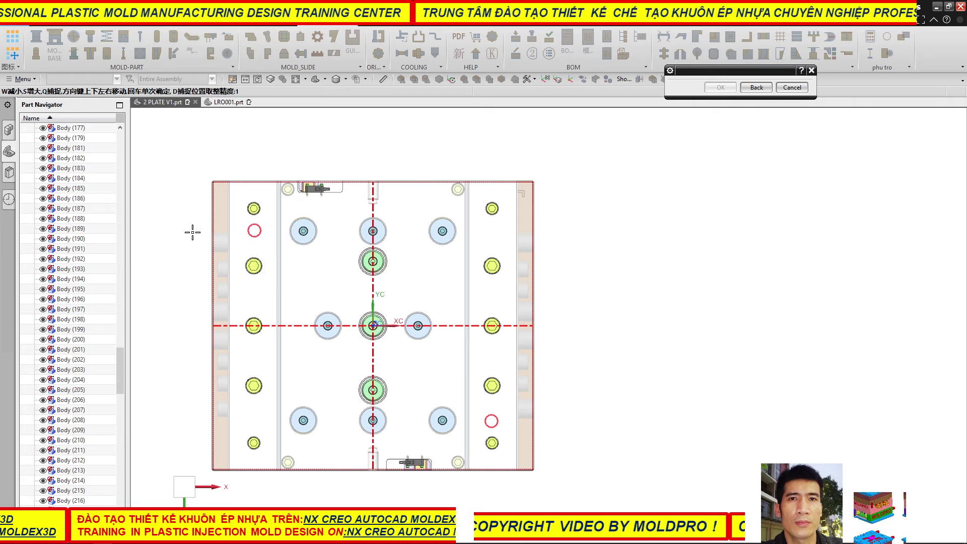
left_click(785, 88)
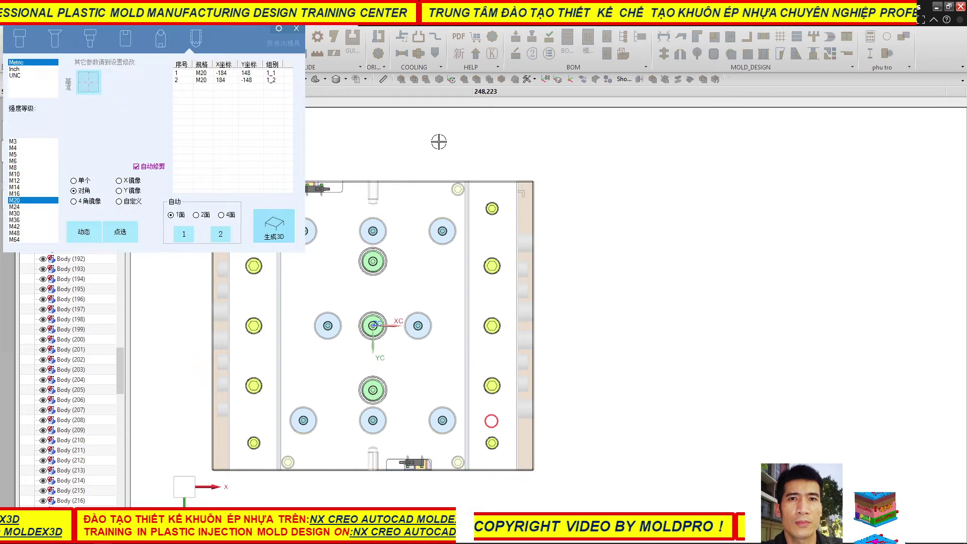
left_click(268, 229)
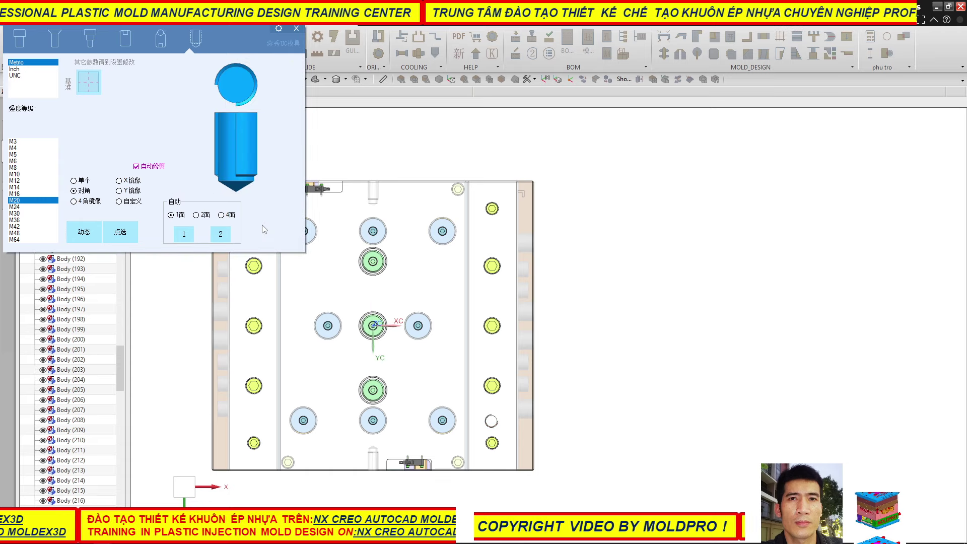
left_click(296, 28)
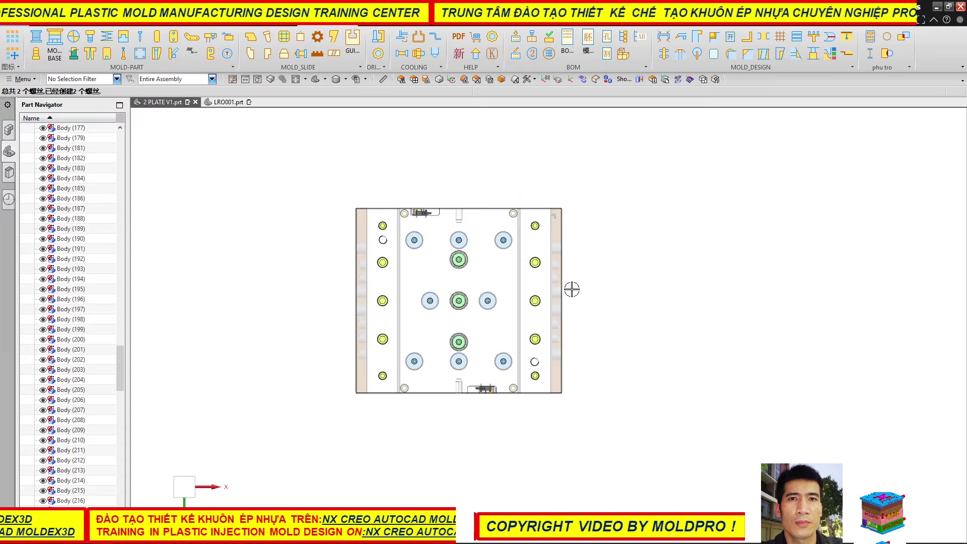
- Orbit the mold to a front isometric view
mouse_move(532, 304)
middle_mouse_down()
mouse_move(514, 267)
mouse_move(509, 312)
middle_mouse_up()
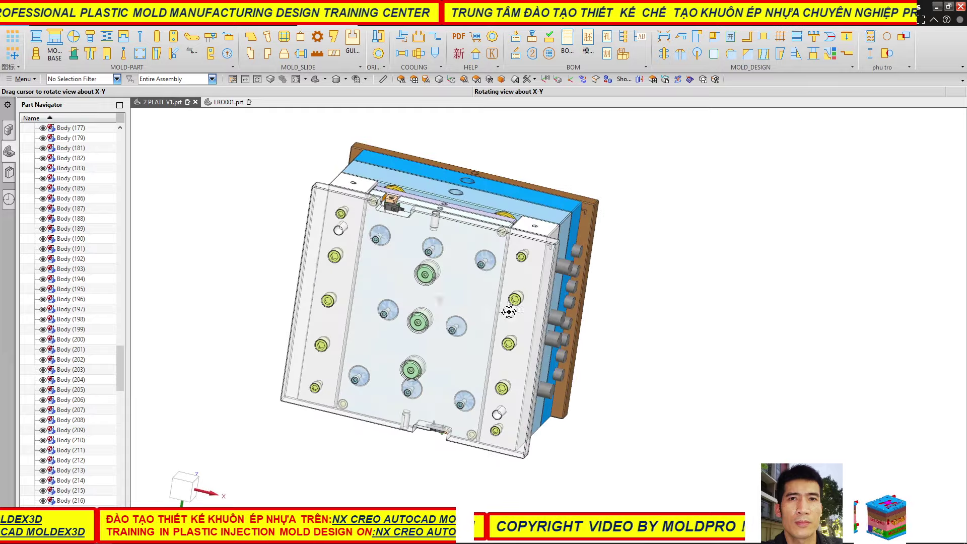
scroll(404, 306, "up", 3)
scroll(367, 302, "up", 2)
scroll(367, 302, "down", 3)
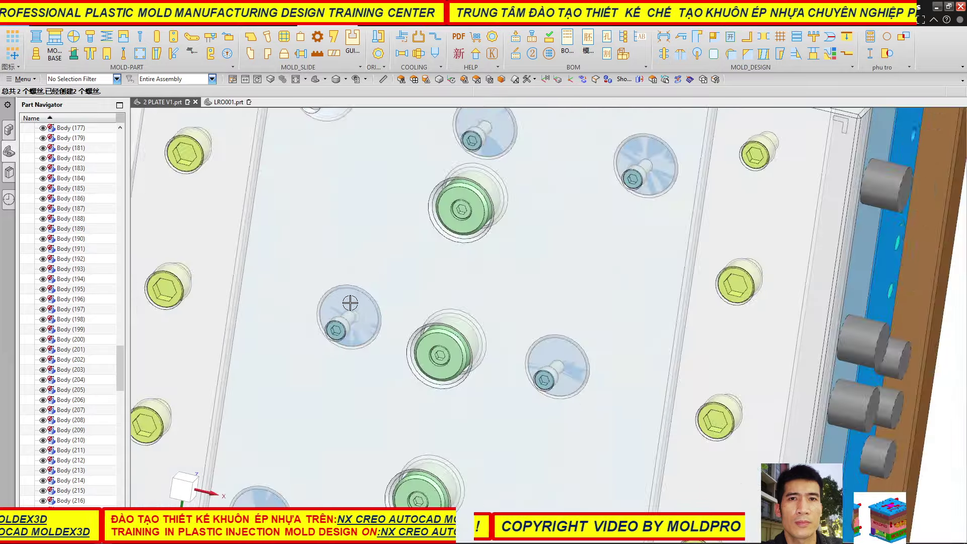
scroll(346, 302, "down", 2)
mouse_move(429, 314)
middle_mouse_down()
mouse_move(452, 346)
mouse_move(479, 293)
middle_mouse_up()
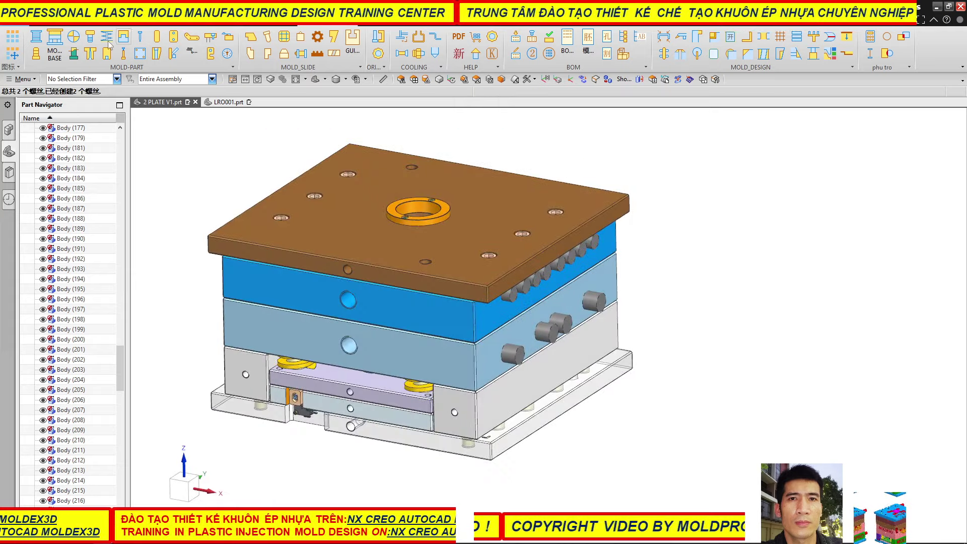
- Make the top clamp plate, A-plate, B-plate and lower mold block 50% transparent
left_click(381, 25)
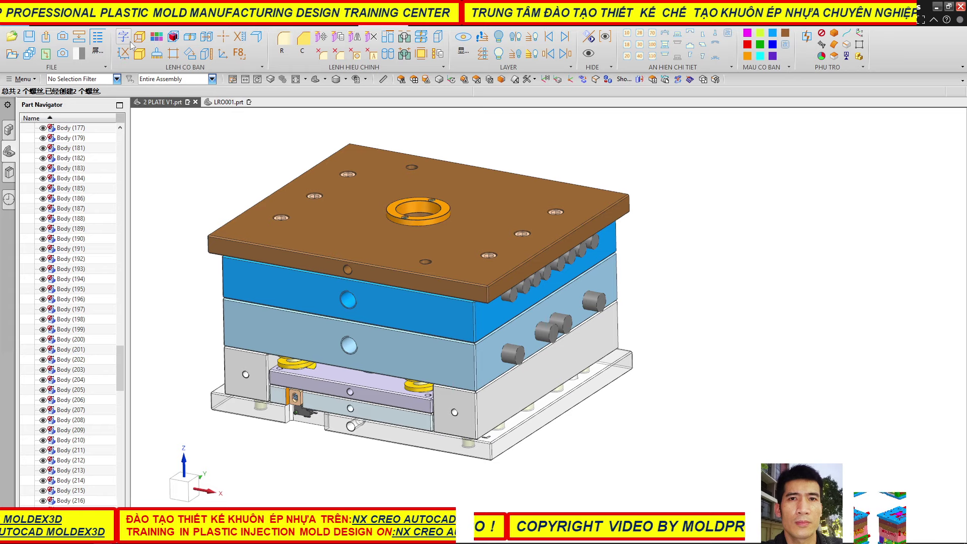
key("t")
left_click(325, 242)
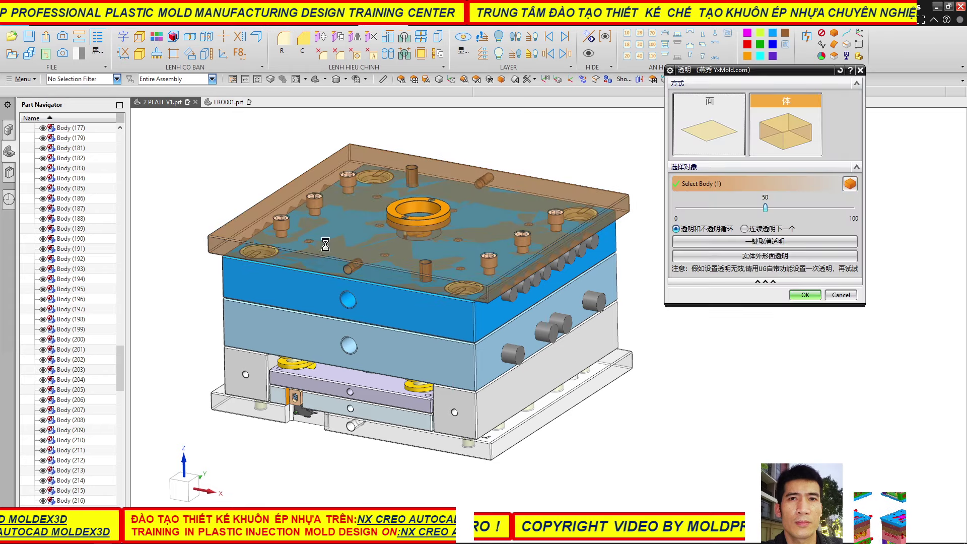
left_click(295, 282)
left_click(292, 328)
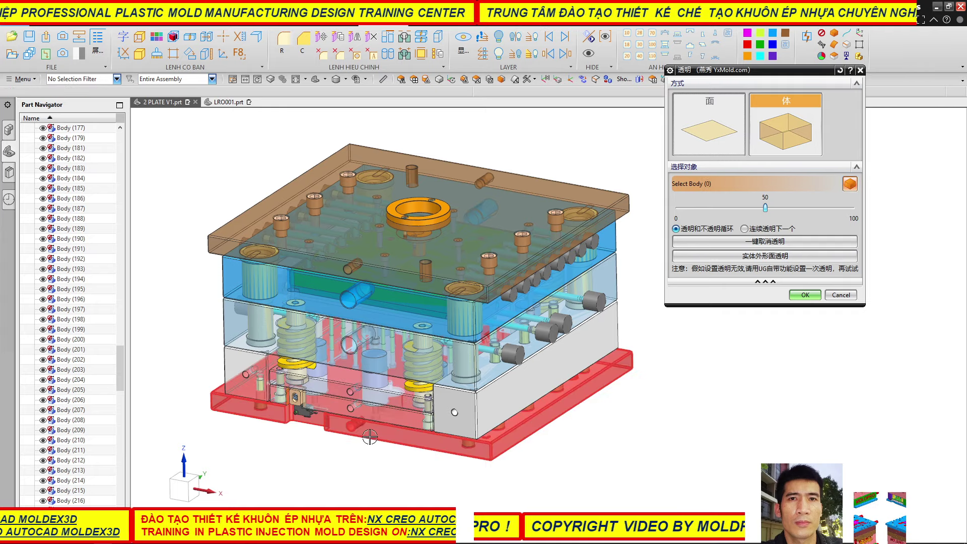
left_click(465, 414)
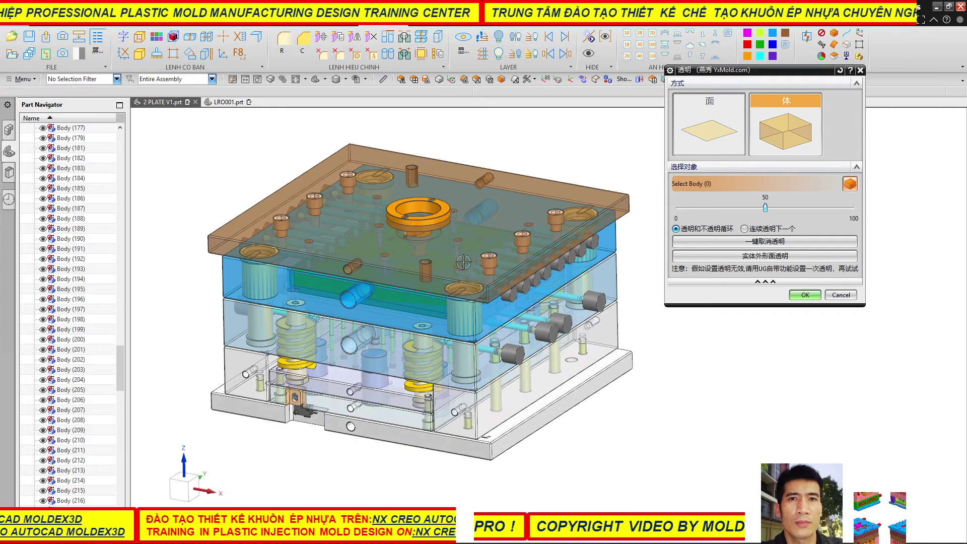
- Orbit to inspect the see-through interior, then close the transparency tool
mouse_move(463, 262)
middle_mouse_down()
mouse_move(477, 332)
mouse_move(447, 298)
middle_mouse_up()
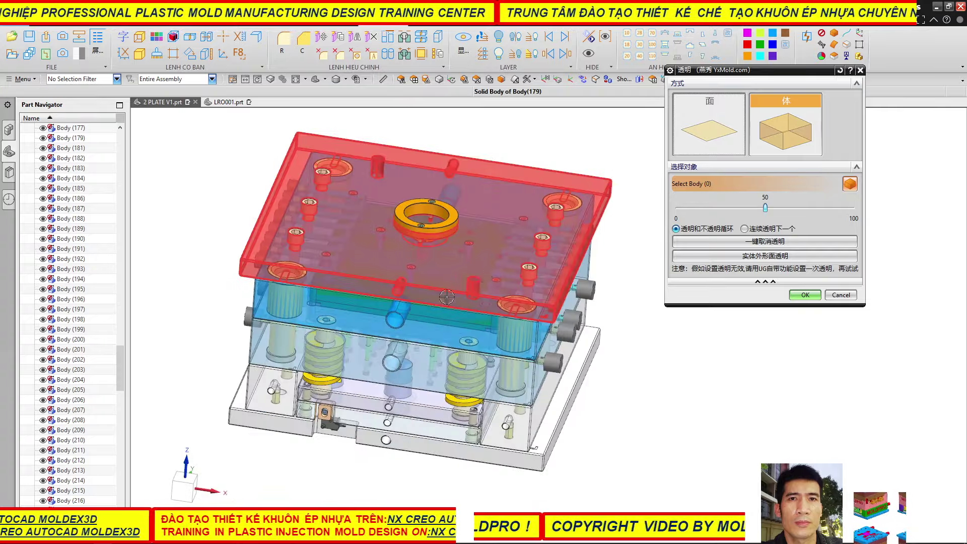
middle_click_drag(350, 301, 339, 260)
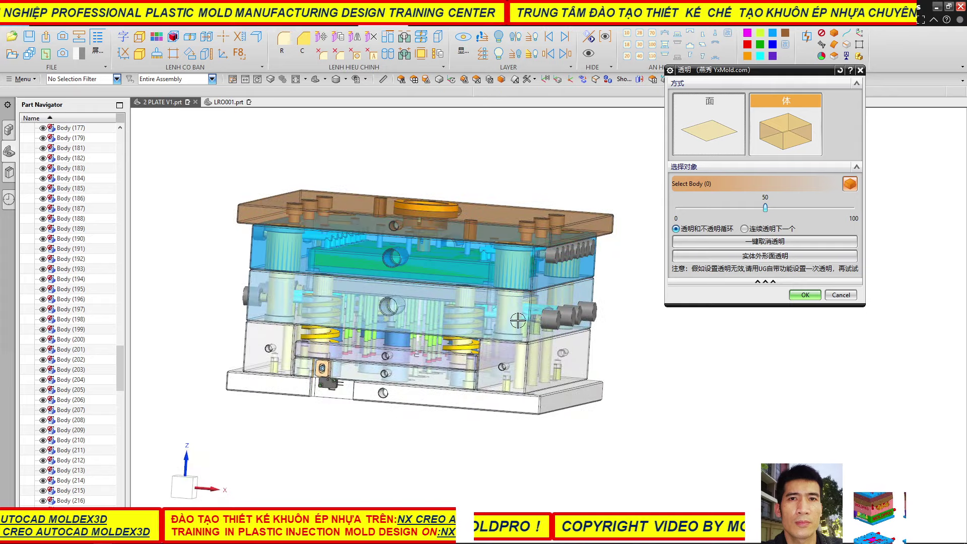
scroll(450, 280, "up", 3)
scroll(303, 290, "down", 4)
middle_click_drag(303, 290, 418, 322)
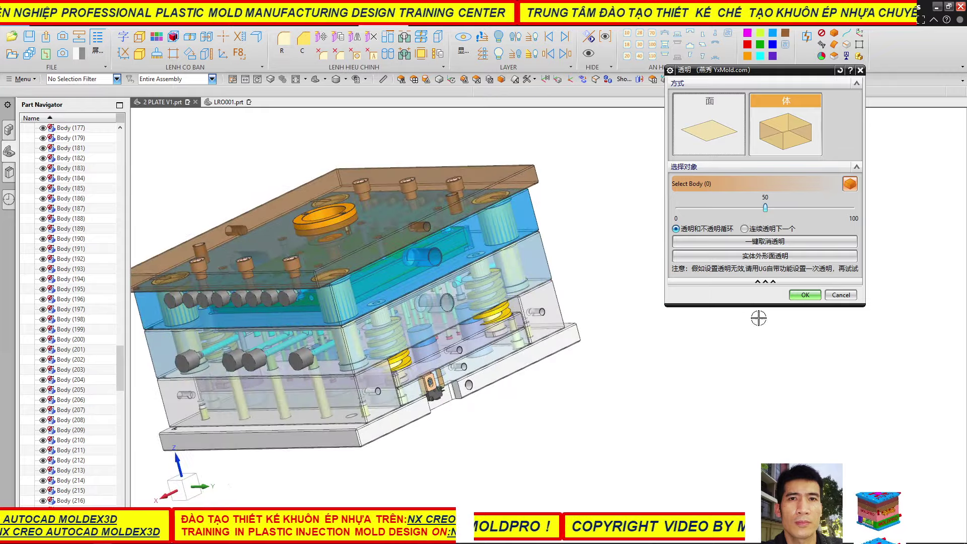
left_click(832, 296)
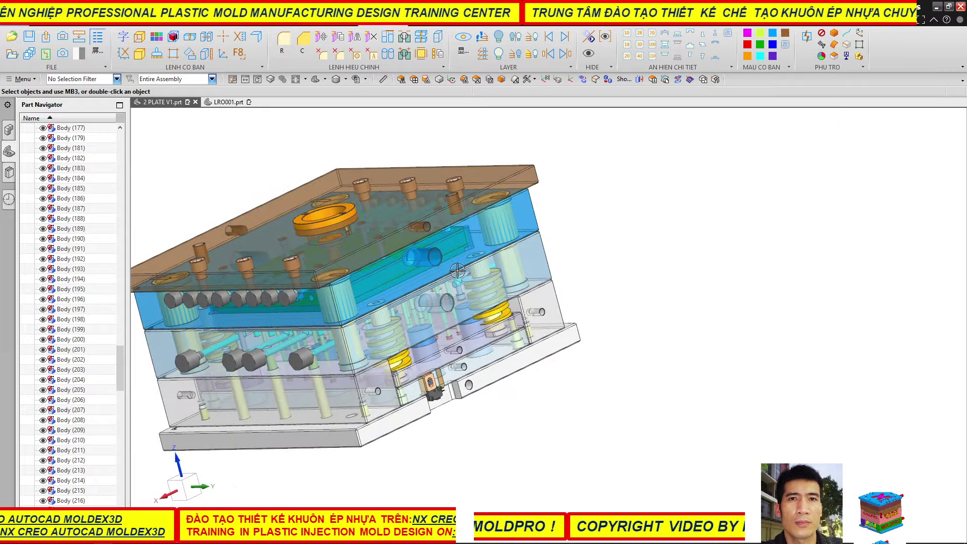
- Colour the bottom clamp plate brown and the middle plate solid orange
mouse_move(457, 271)
middle_mouse_down()
mouse_move(492, 252)
mouse_move(438, 289)
mouse_move(579, 297)
middle_mouse_up()
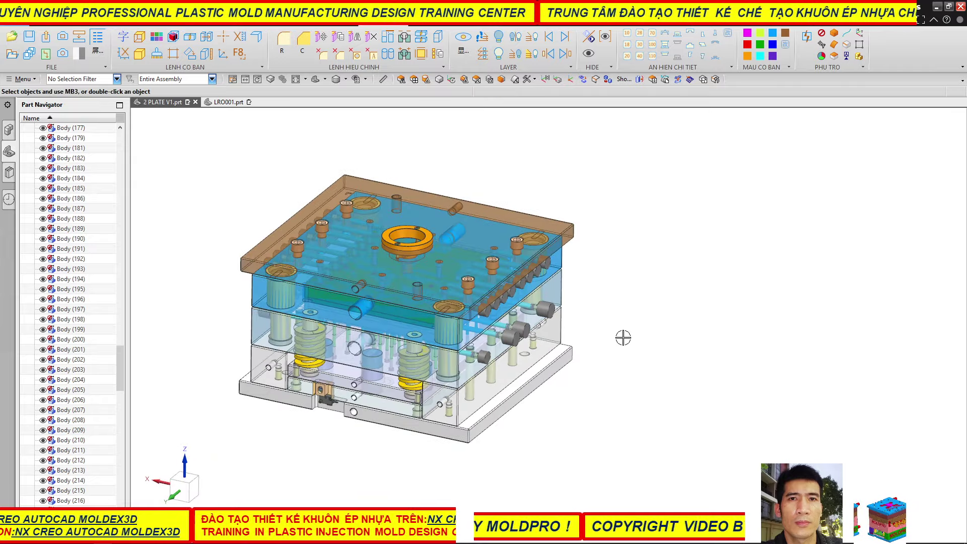
left_click(514, 398)
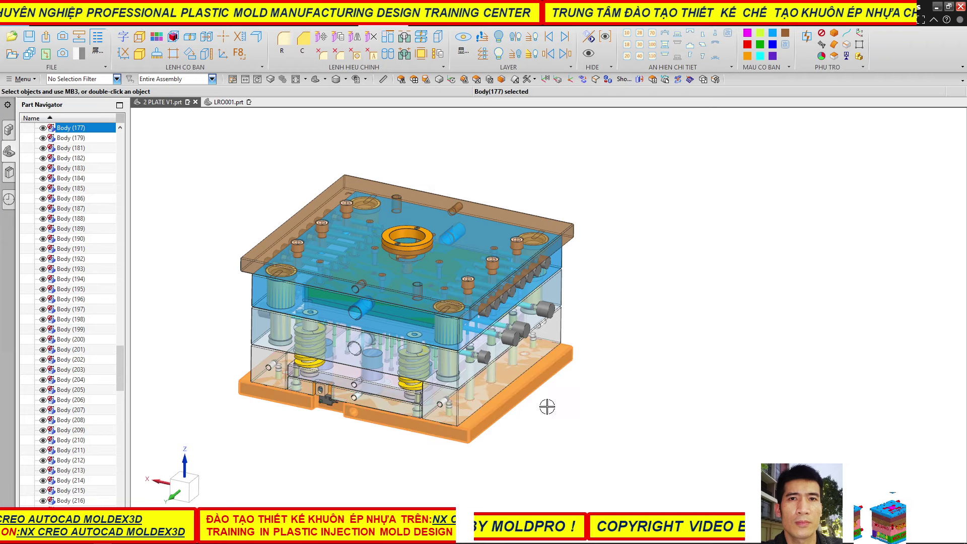
left_click(785, 33)
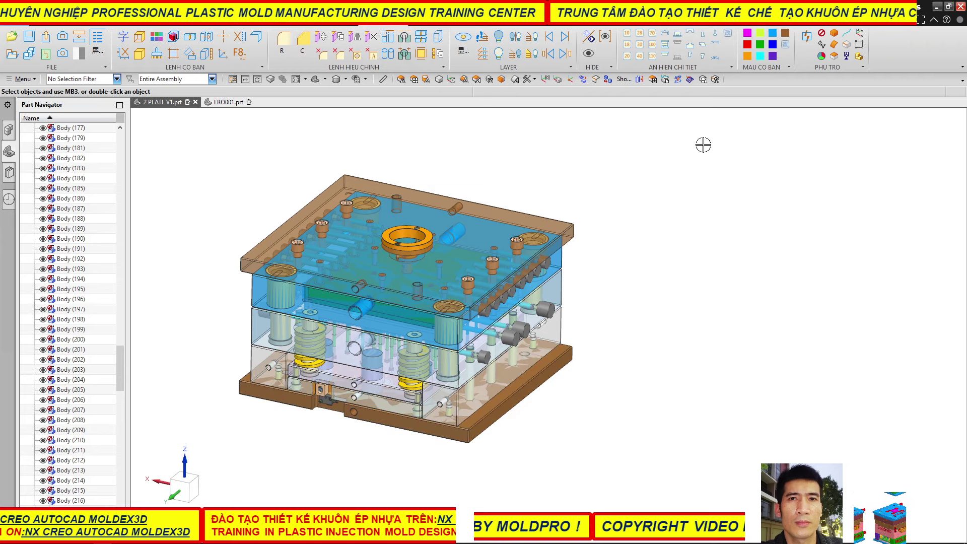
scroll(461, 254, "up", 3)
scroll(474, 255, "down", 3)
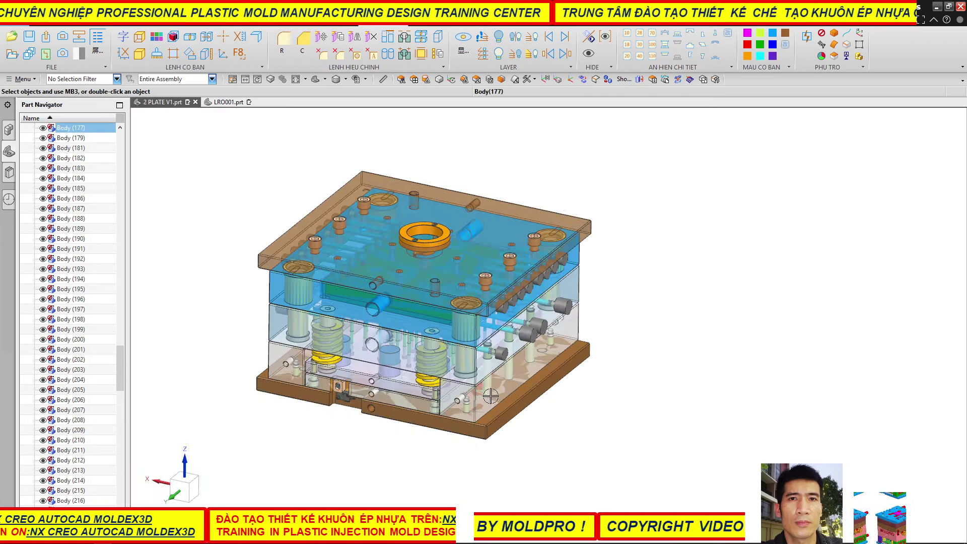
left_click(450, 371)
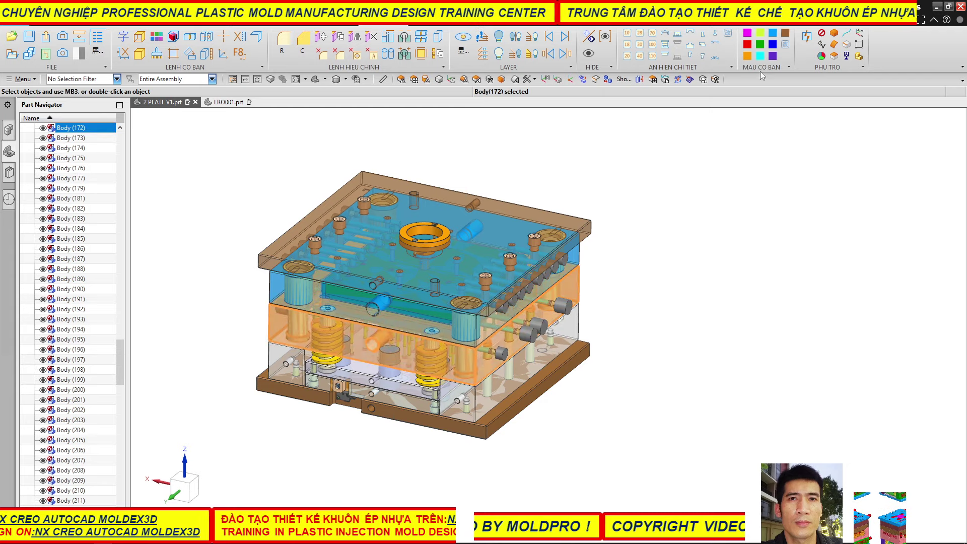
left_click(748, 56)
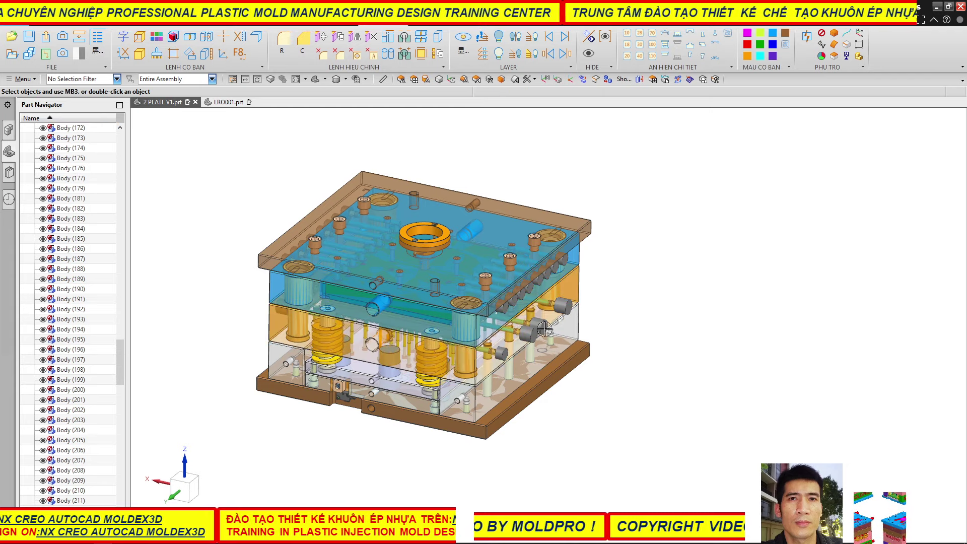
- Orbit and zoom through front, tilted top and isometric views to inspect the pins
mouse_move(544, 329)
middle_mouse_down()
mouse_move(345, 276)
mouse_move(701, 350)
mouse_move(689, 366)
mouse_move(580, 322)
middle_mouse_up()
scroll(345, 275, "up", 5)
scroll(344, 275, "down", 5)
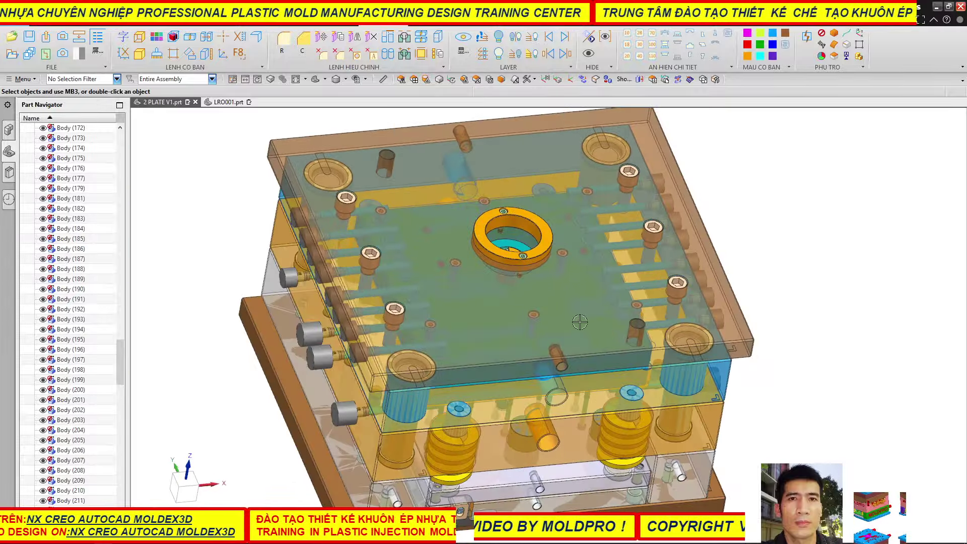
scroll(580, 323, "up", 5)
scroll(361, 220, "down", 4)
scroll(318, 254, "down", 2)
mouse_move(431, 280)
middle_mouse_down()
mouse_move(373, 335)
mouse_move(398, 294)
mouse_move(434, 275)
middle_mouse_up()
scroll(520, 300, "up", 3)
scroll(521, 301, "up", 2)
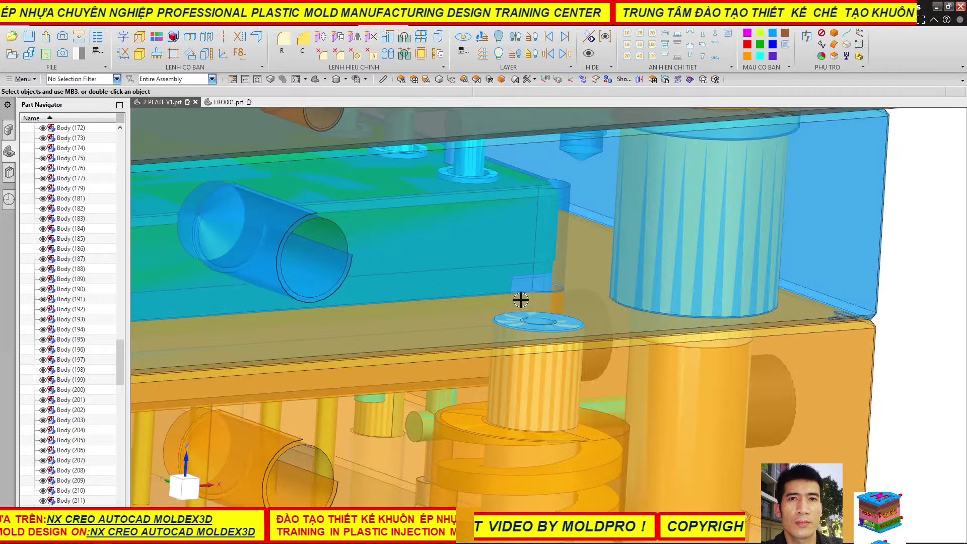
scroll(521, 300, "down", 3)
scroll(521, 300, "down", 2)
middle_click_drag(520, 300, 466, 333)
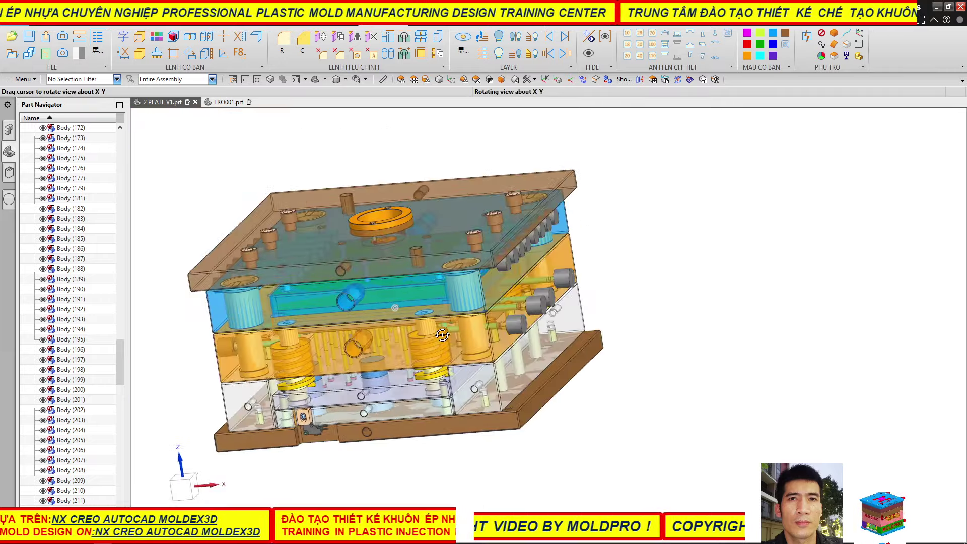
- Zoom and turn the mold to a near-front, then top-down oblique view
scroll(415, 342, "up", 2)
scroll(353, 373, "up", 2)
scroll(397, 371, "up", 2)
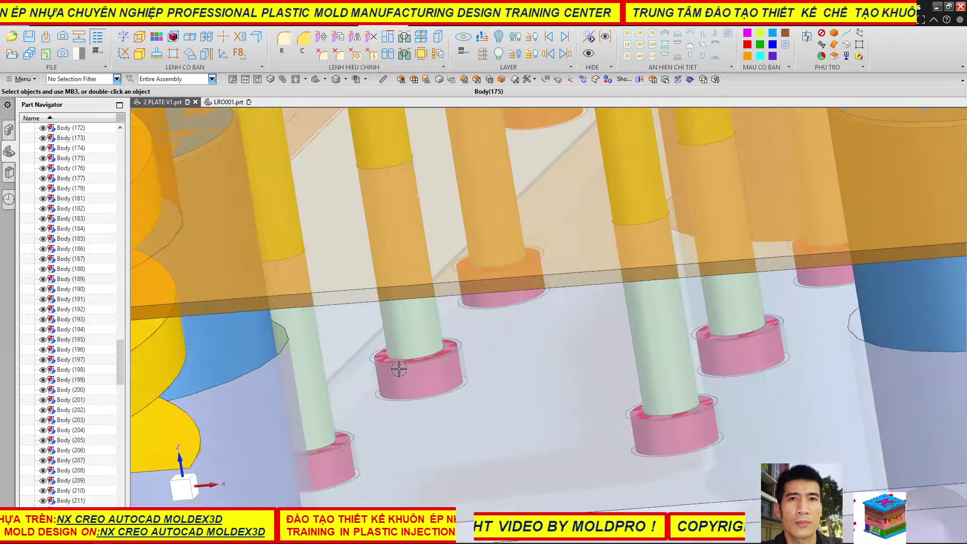
scroll(420, 356, "up", 2)
scroll(420, 356, "down", 2)
scroll(303, 367, "down", 2)
scroll(363, 384, "down", 2)
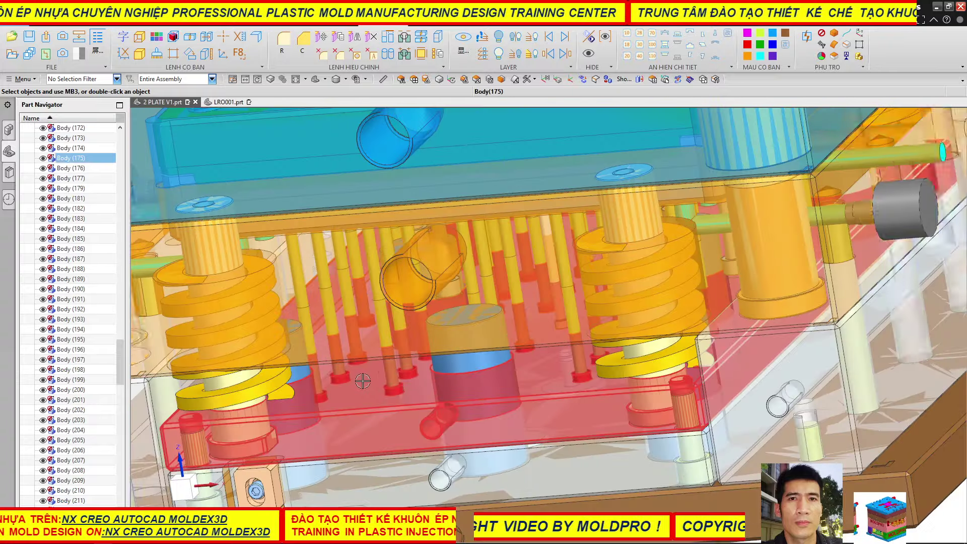
scroll(426, 390, "down", 2)
mouse_move(426, 389)
middle_mouse_down()
mouse_move(464, 332)
mouse_move(429, 339)
middle_mouse_up()
scroll(368, 325, "down", 3)
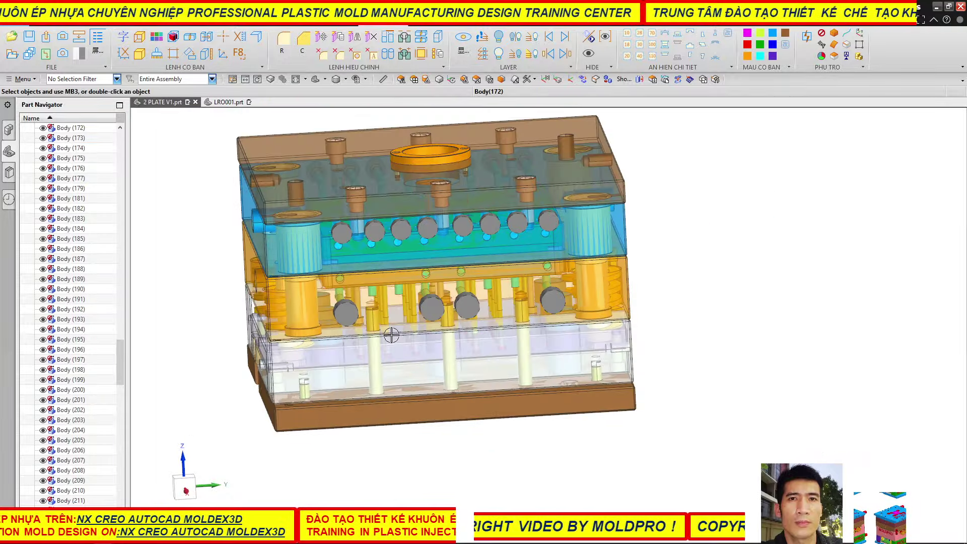
mouse_move(391, 334)
middle_mouse_down()
mouse_move(414, 353)
mouse_move(451, 271)
middle_mouse_up()
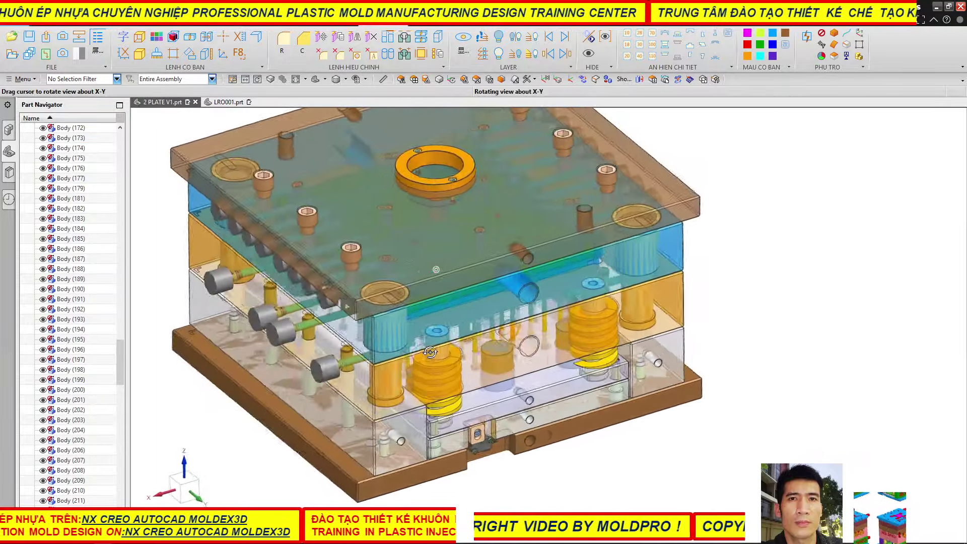
- Hide the top clamp plate, the orange plate and the green plate
left_click(451, 271)
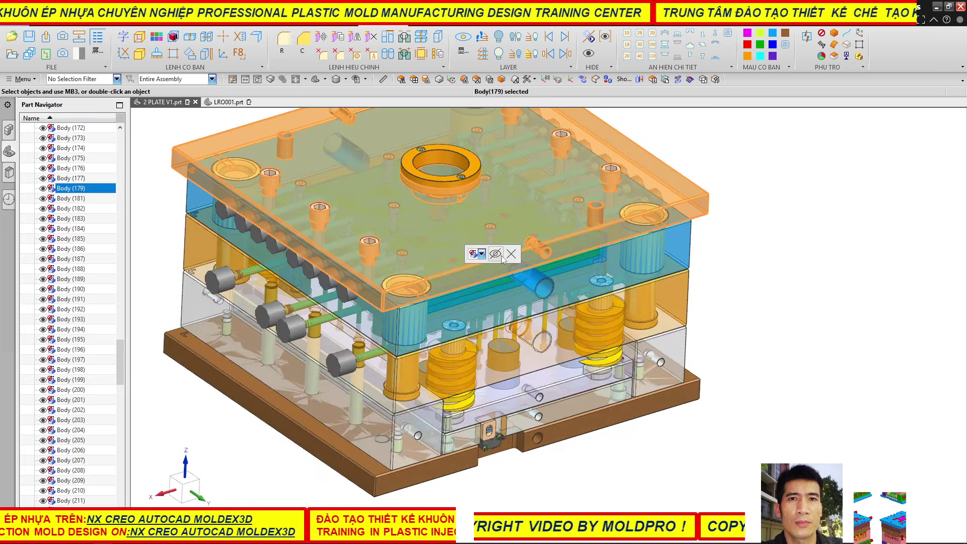
left_click(504, 259)
left_click(482, 291)
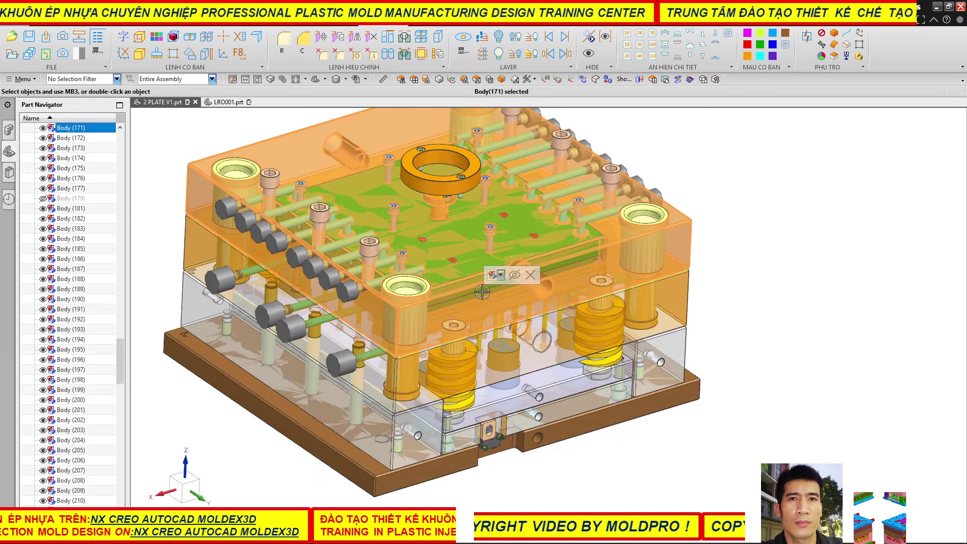
left_click(514, 275)
left_click(462, 270)
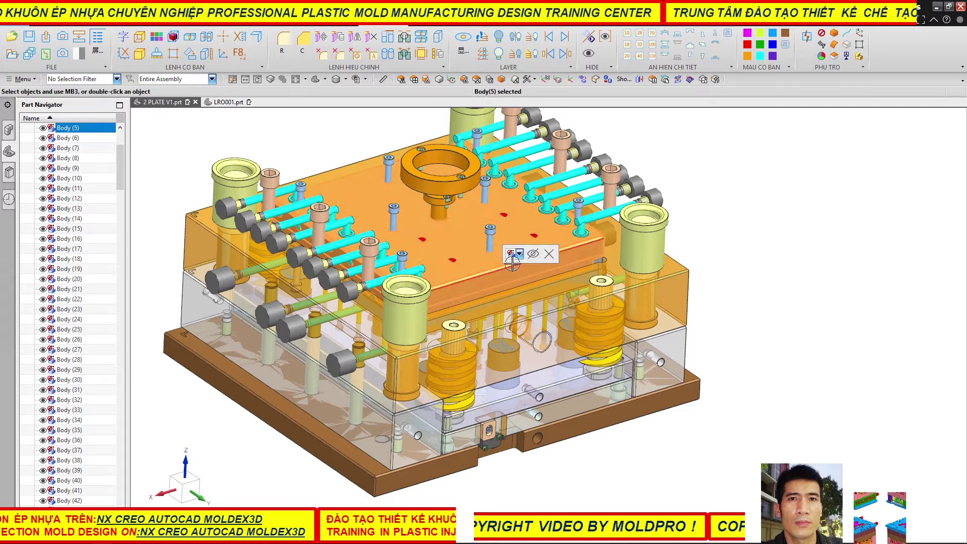
left_click(531, 256)
- Orbit through top-down and tilted views to inspect the exposed cooling lines and pins
middle_click_drag(440, 277, 419, 325)
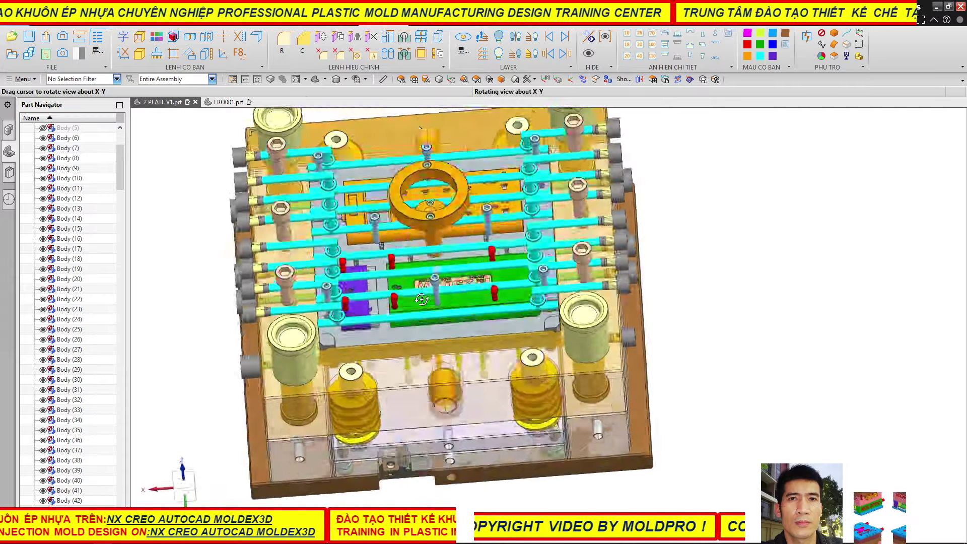
mouse_move(419, 325)
middle_mouse_down()
mouse_move(410, 302)
mouse_move(471, 294)
mouse_move(374, 212)
middle_mouse_up()
scroll(410, 301, "up", 3)
scroll(400, 270, "down", 3)
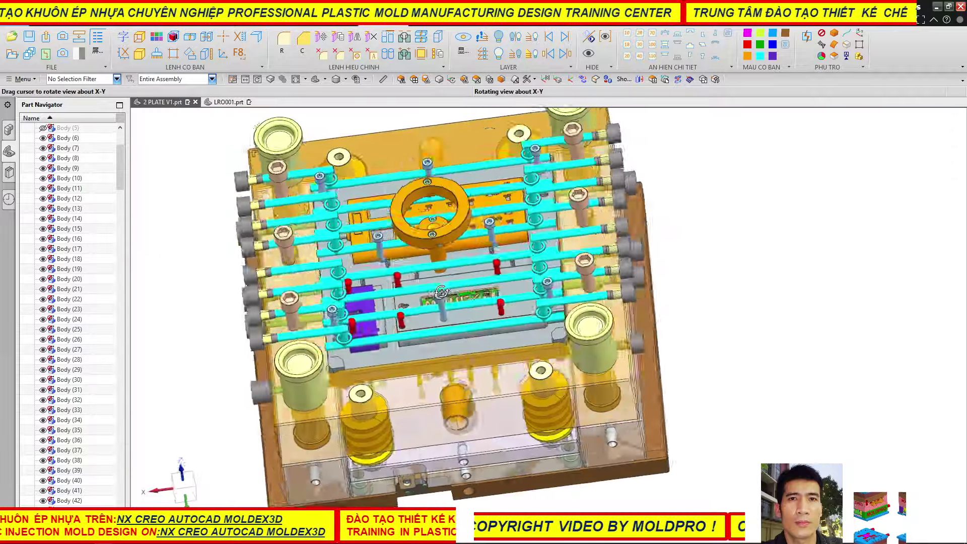
scroll(374, 212, "up", 4)
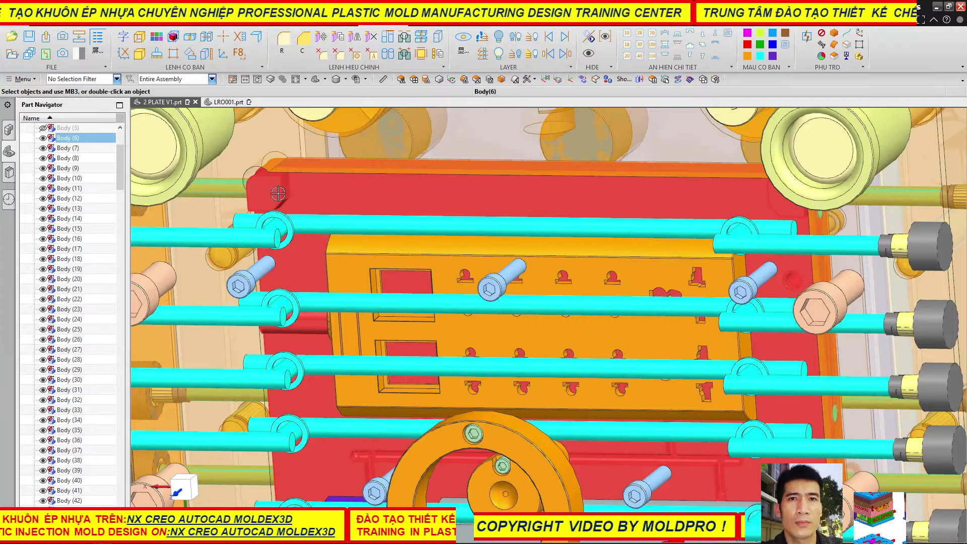
scroll(360, 207, "down", 3)
mouse_move(360, 206)
middle_mouse_down()
mouse_move(599, 219)
mouse_move(429, 160)
middle_mouse_up()
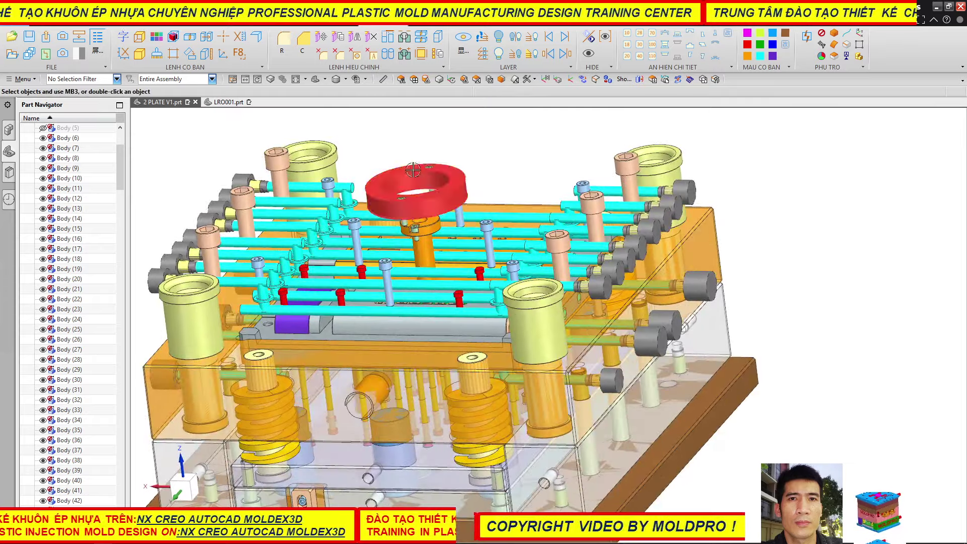
scroll(259, 325, "up", 6)
scroll(259, 326, "down", 3)
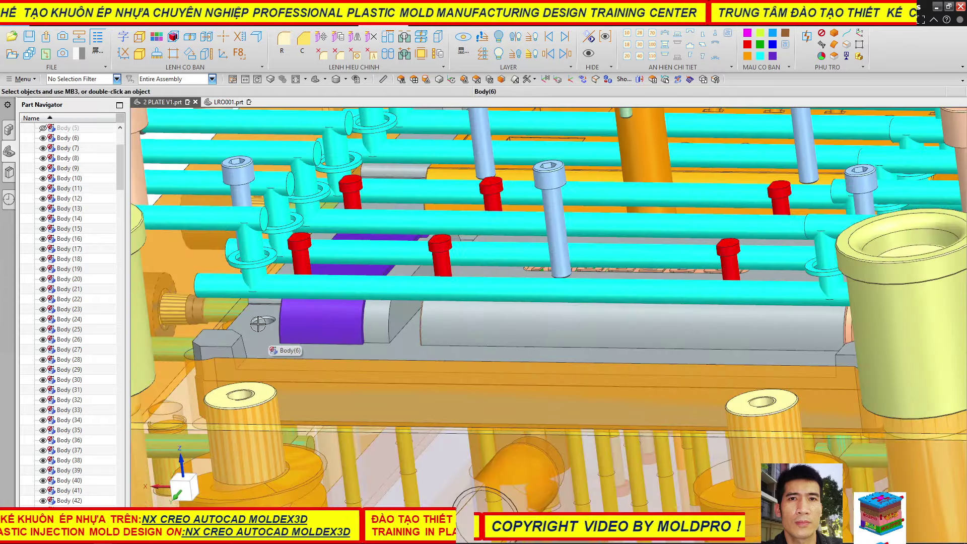
scroll(260, 326, "down", 2)
middle_click_drag(260, 326, 490, 337)
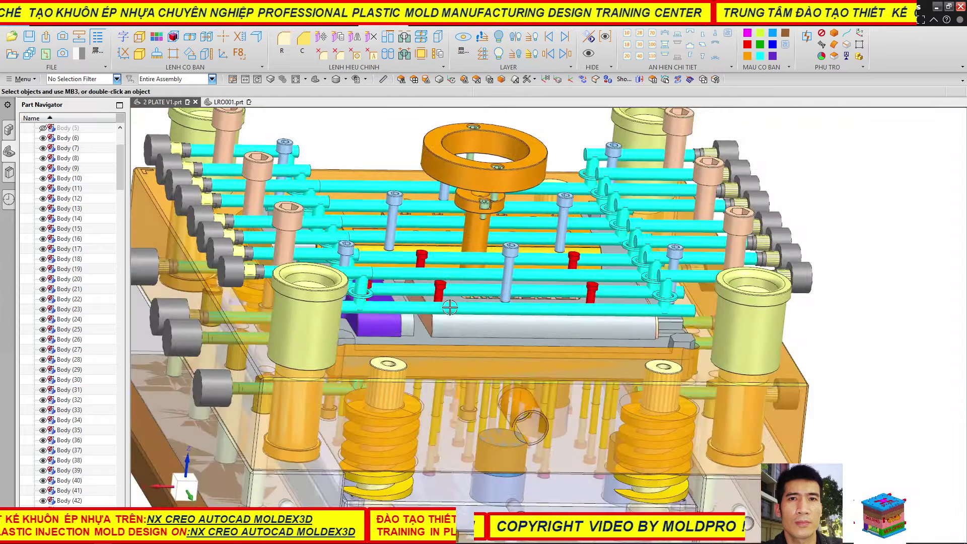
scroll(490, 338, "down", 3)
mouse_move(552, 309)
middle_mouse_down()
mouse_move(563, 289)
mouse_move(591, 315)
middle_mouse_up()
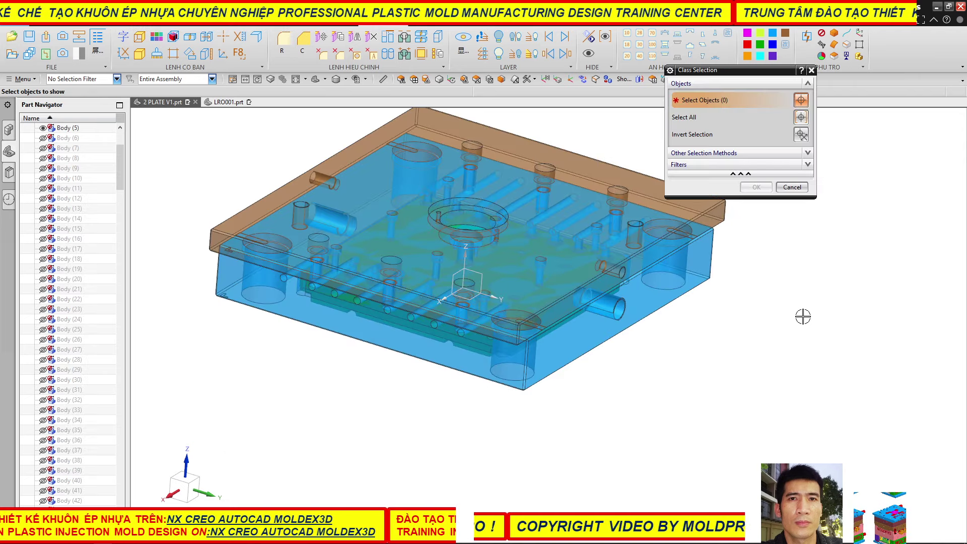
- Box-select every hidden body of the 2 PLATE V1 mold and show them again
scroll(438, 364, "down", 2)
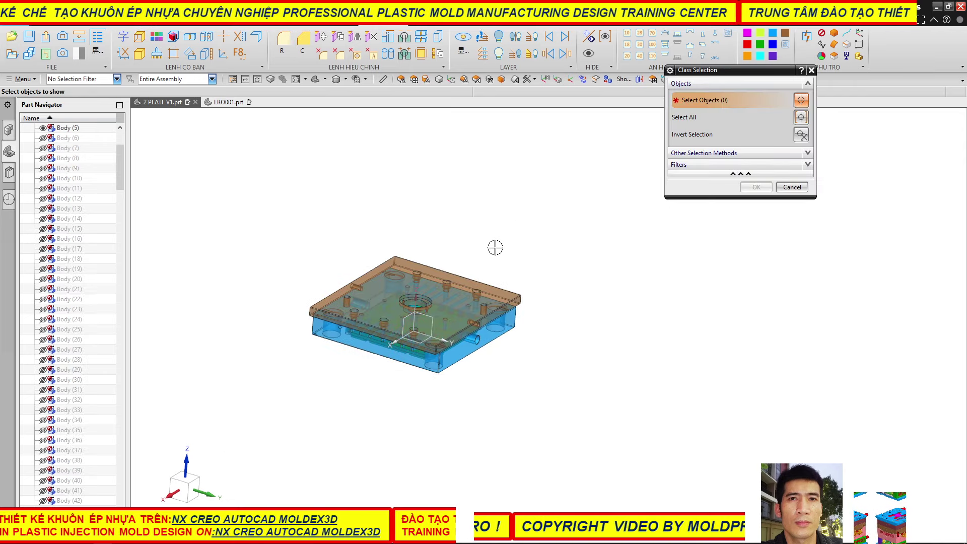
left_click_drag(567, 182, 255, 441)
left_click(756, 187)
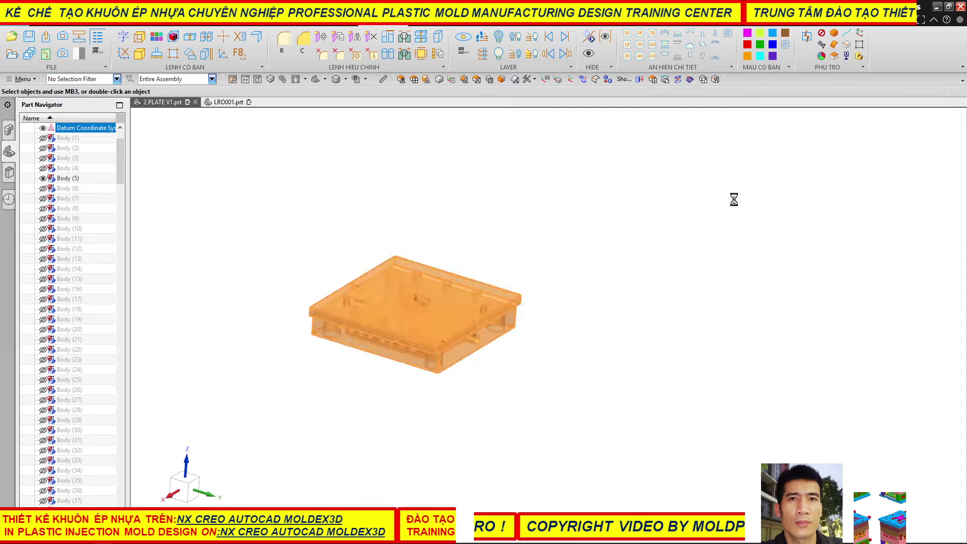
scroll(482, 303, "up", 3)
scroll(482, 302, "down", 3)
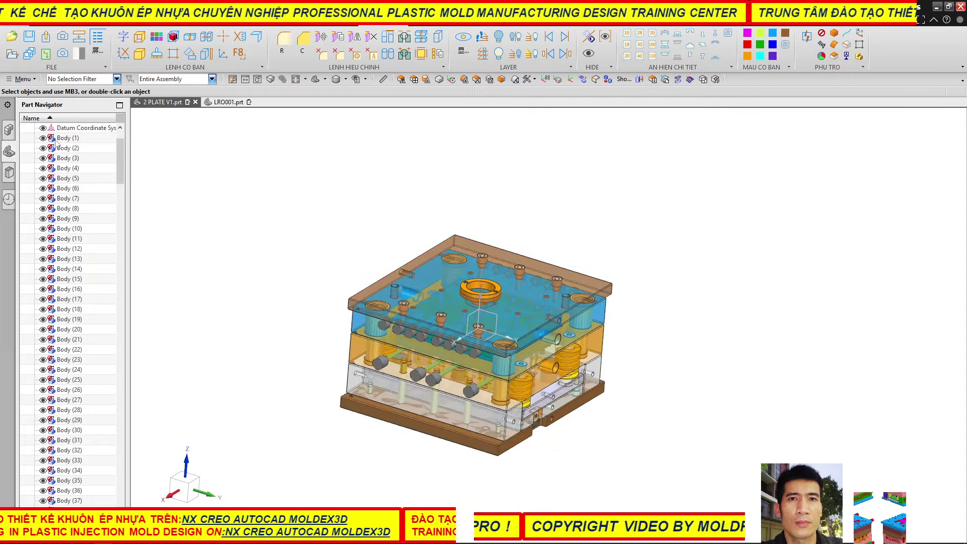
- Hide the Datum Coordinate System and view the mold from nearly straight above
left_click(42, 128)
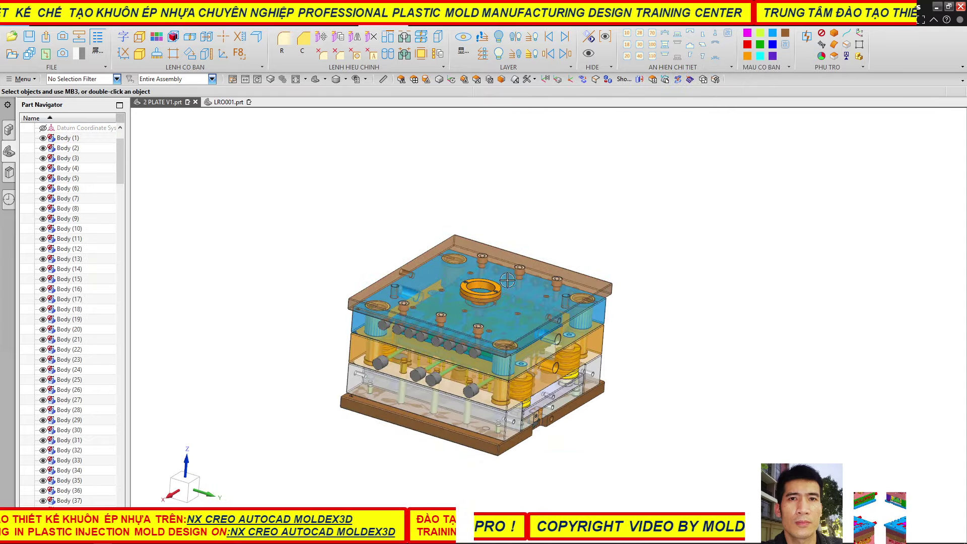
middle_click_drag(507, 281, 472, 327)
scroll(472, 327, "up", 5)
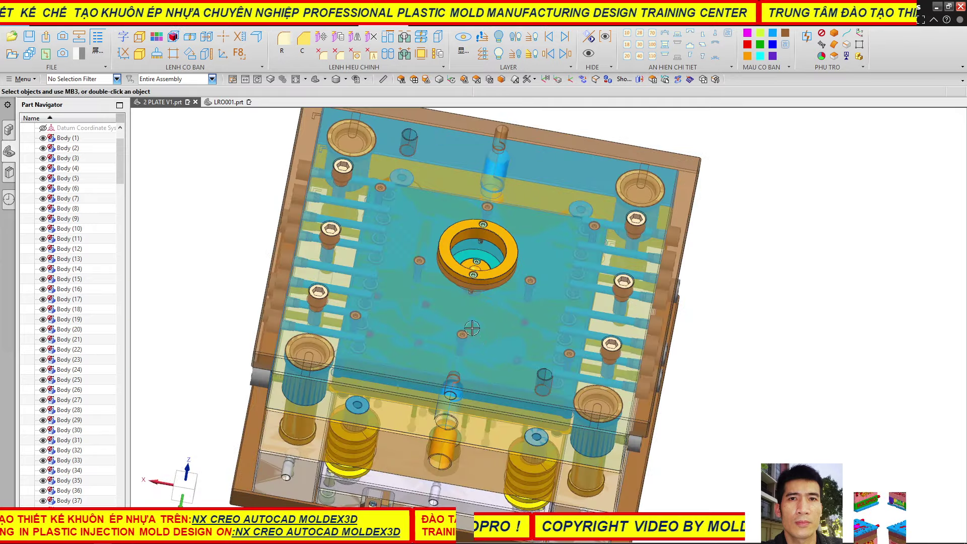
scroll(472, 302, "up", 3)
scroll(473, 301, "down", 5)
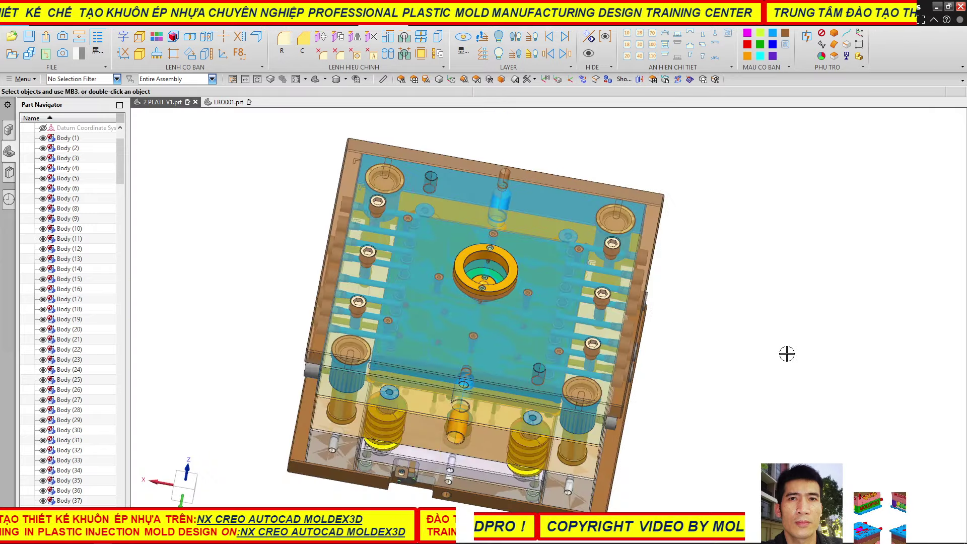
mouse_move(708, 341)
middle_mouse_down()
mouse_move(654, 315)
mouse_move(691, 285)
mouse_move(670, 295)
mouse_move(670, 313)
middle_mouse_up()
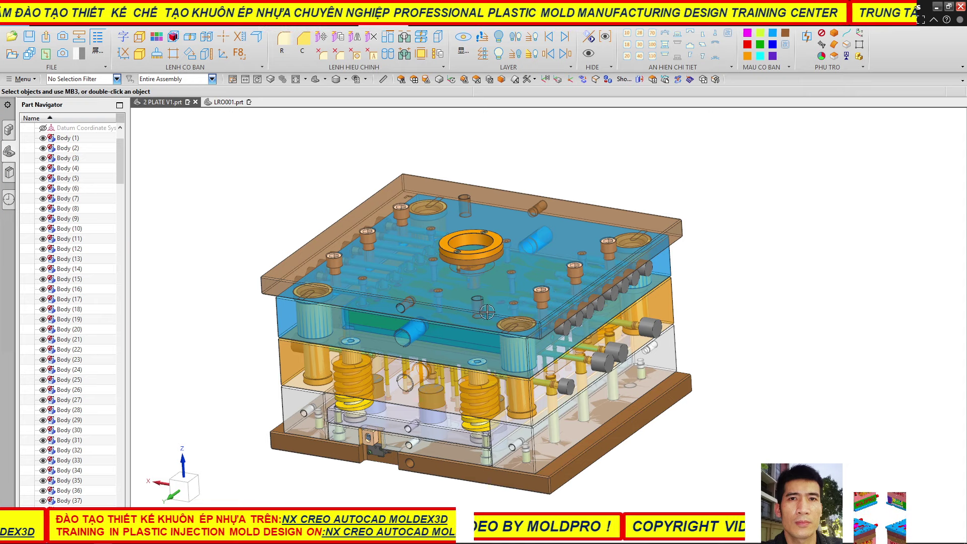
scroll(481, 309, "up", 2)
scroll(521, 250, "down", 2)
middle_click_drag(522, 250, 769, 261)
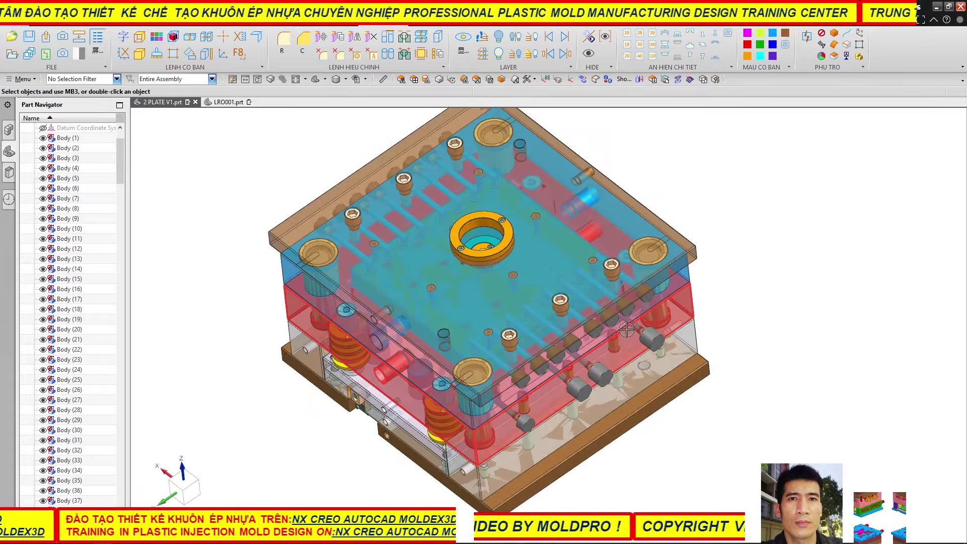
middle_click_drag(625, 342, 630, 303)
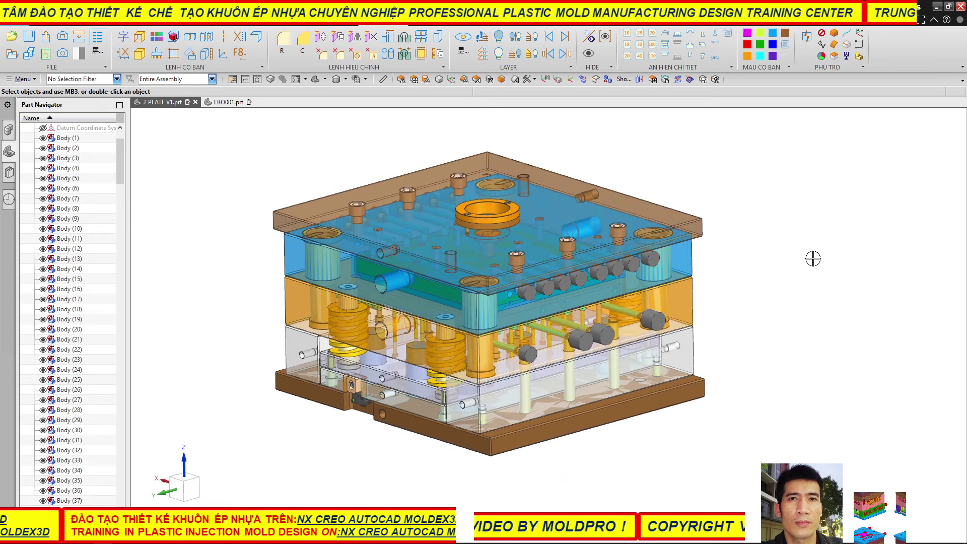